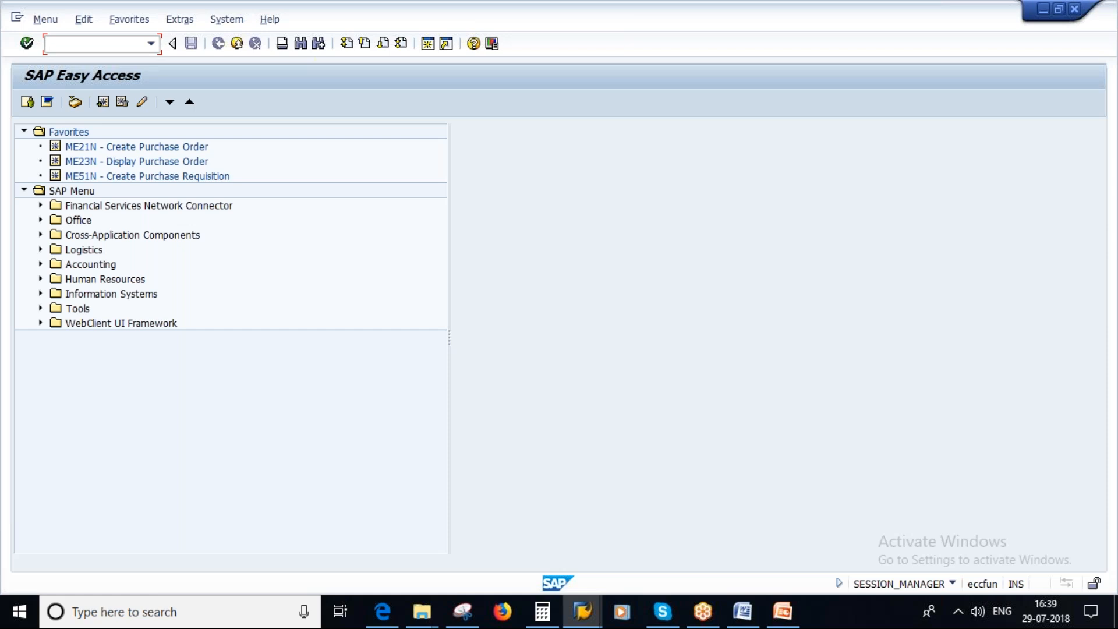
Run the MM60 materials list for plant 1000, material type roh and creator qmuser.
type("mm60")
key("Return")
left_click(216, 167)
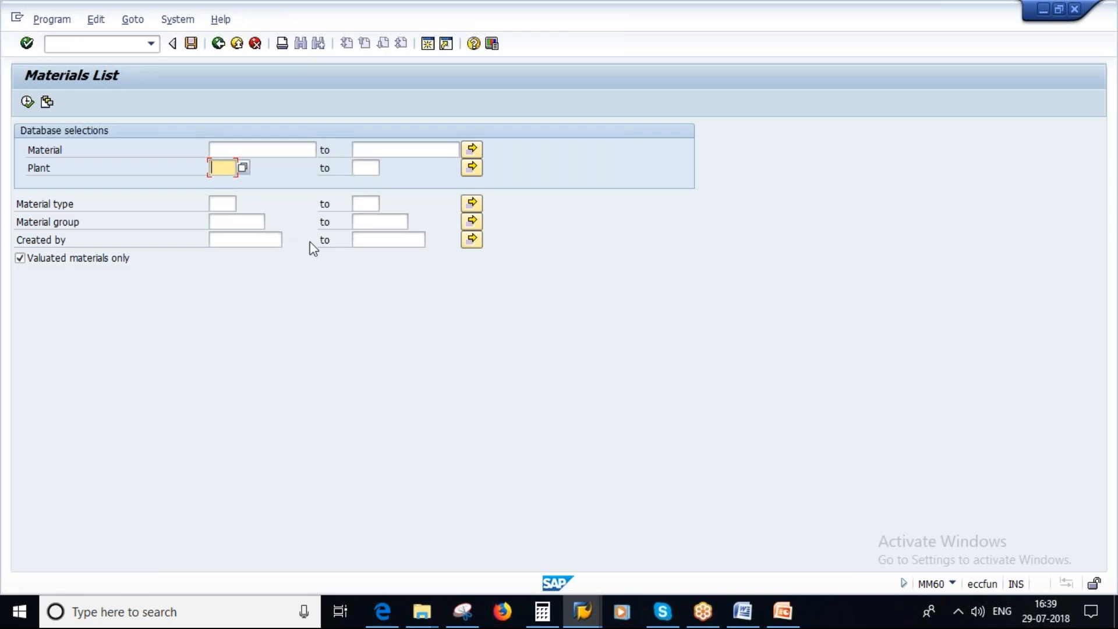
type("1000")
key("Tab")
key("Tab")
type("roh")
left_click(242, 241)
left_click(233, 256)
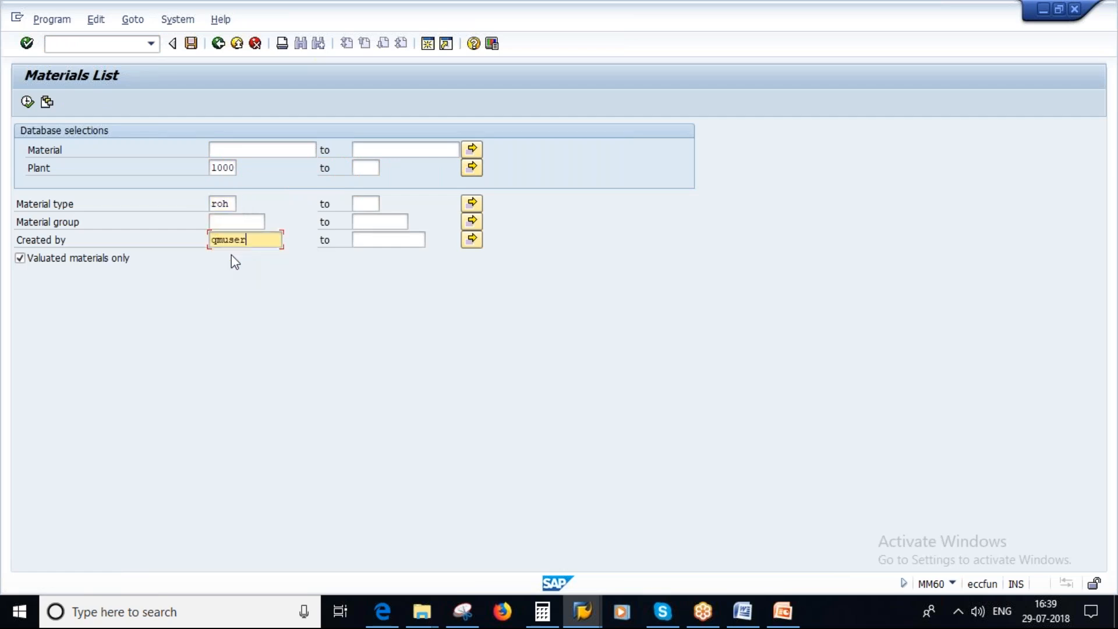
left_click(27, 102)
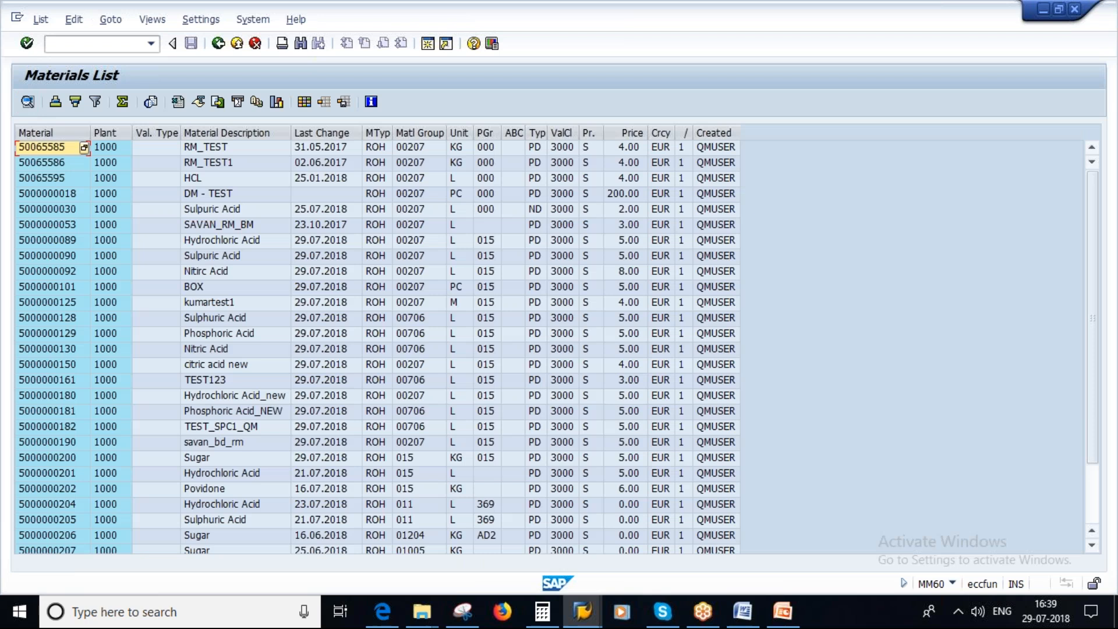
scroll(220, 397, "down", 3)
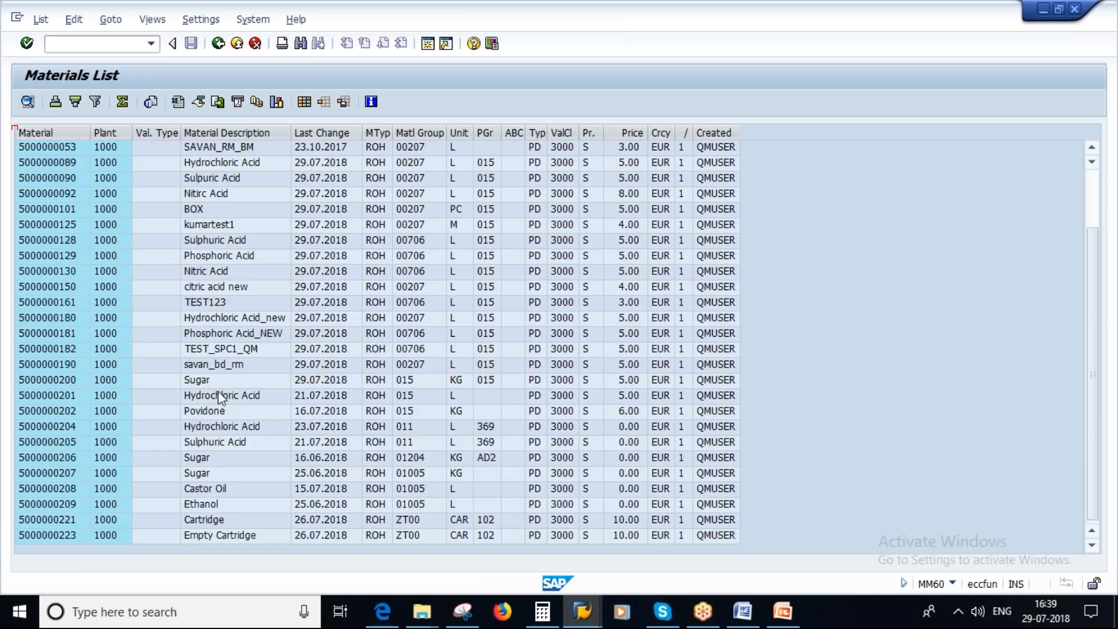
left_click(70, 398)
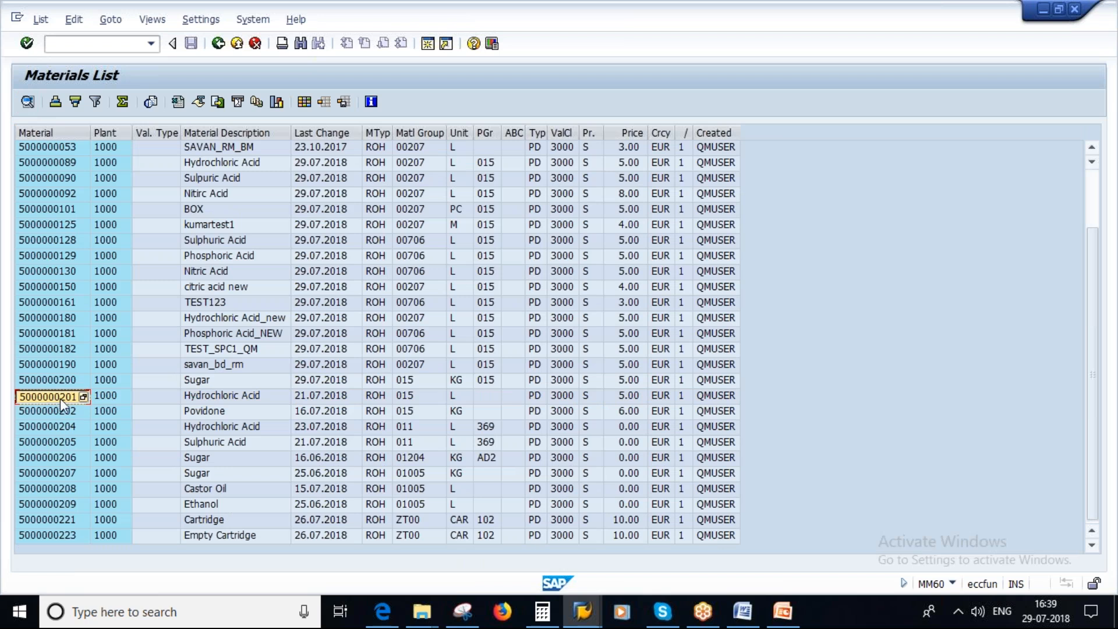
left_click(425, 44)
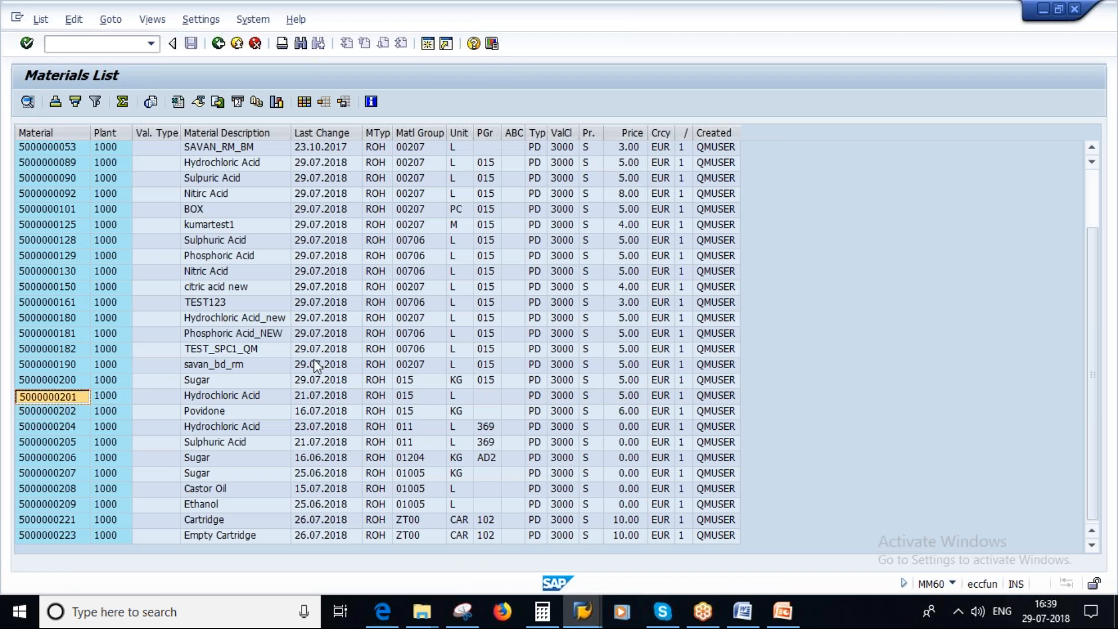
type("mm0")
key("Return")
type("5000000201")
key("Return")
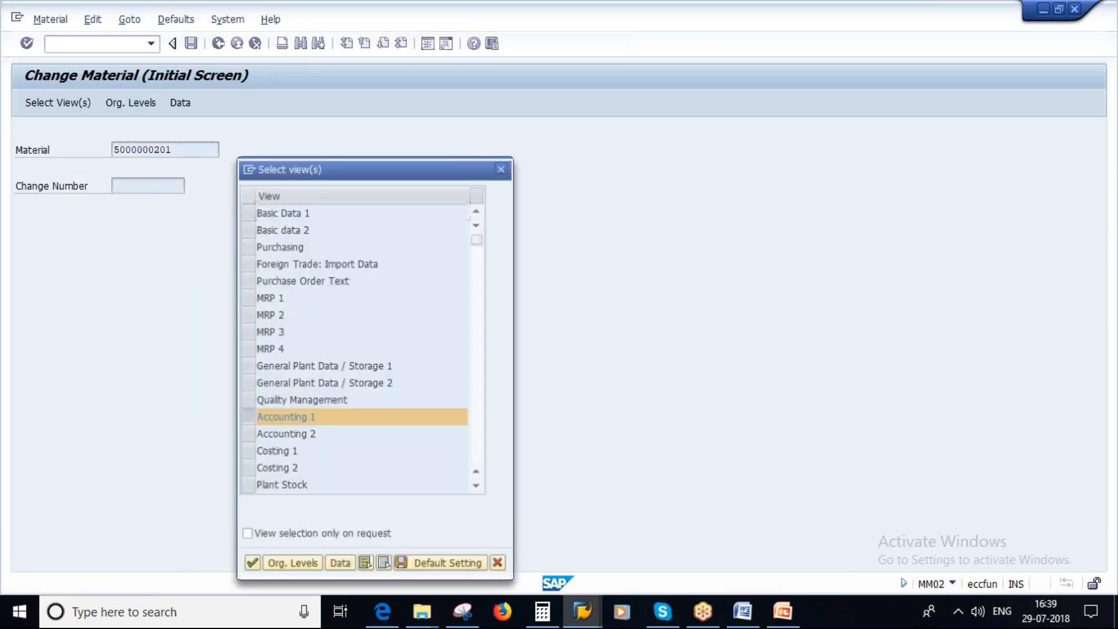
key("Return")
key("Return")
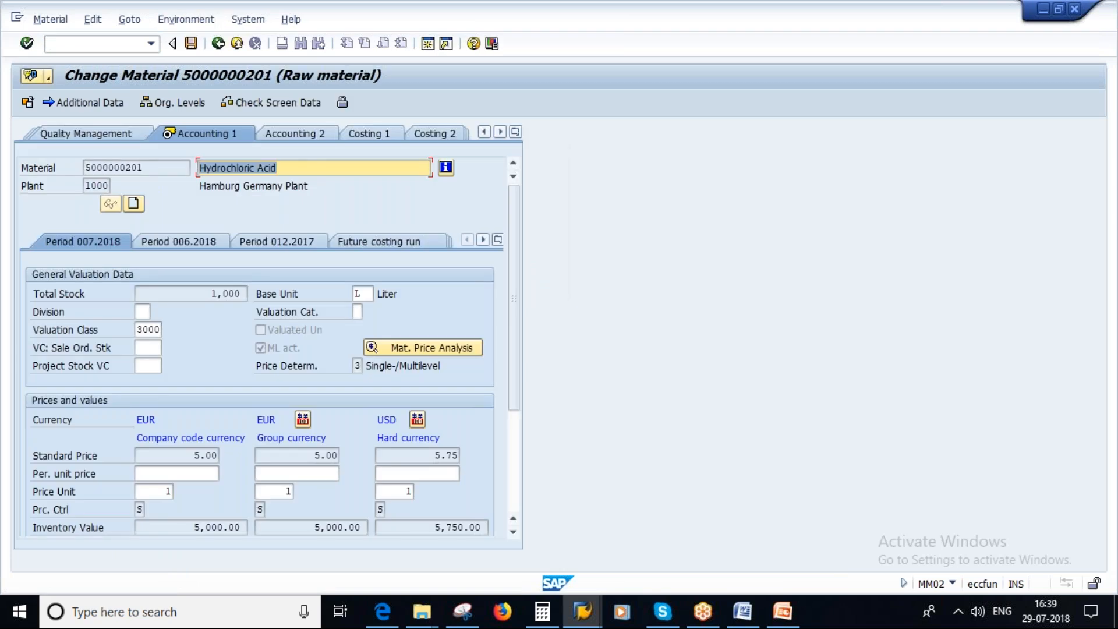
Delete inspection types 15 and 89 from the inspection setup in the material's Quality Management view.
left_click(516, 132)
left_click(570, 348)
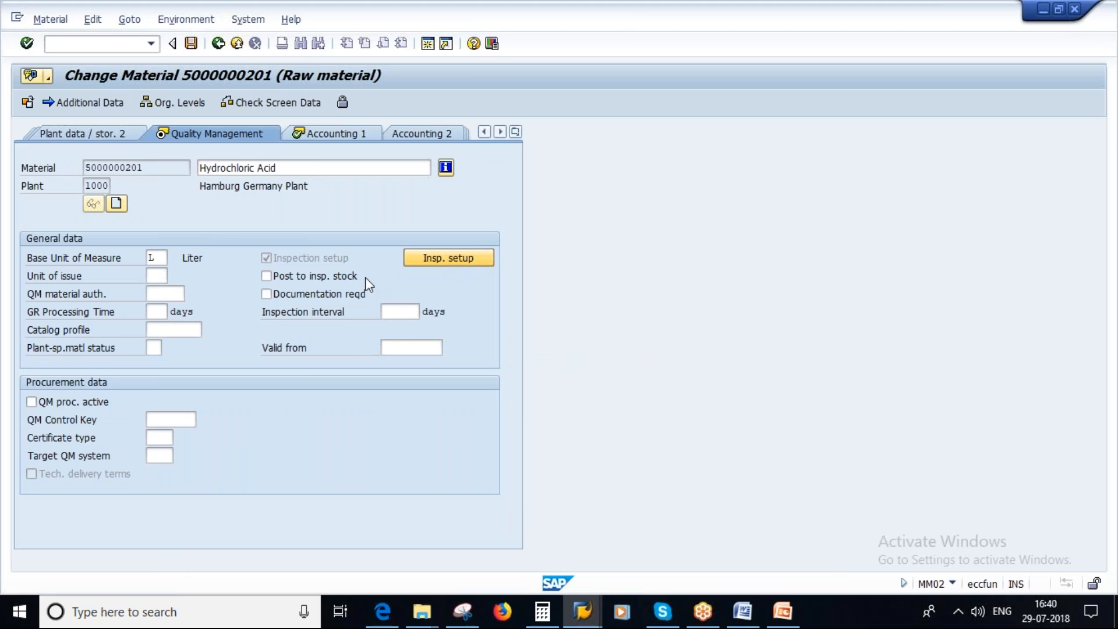
left_click(164, 187)
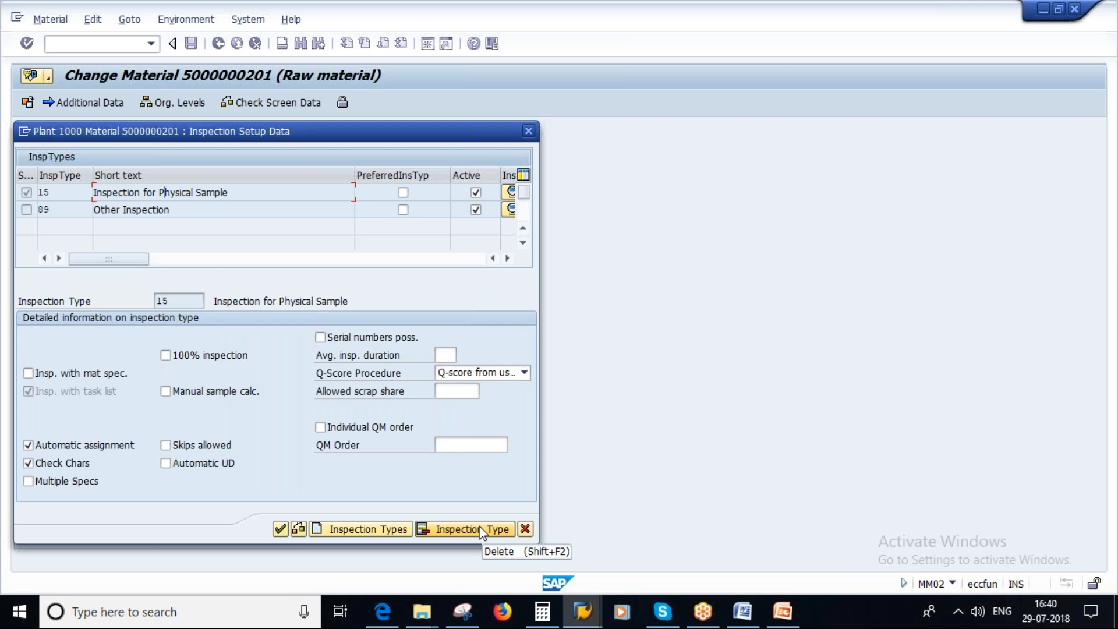
left_click(463, 529)
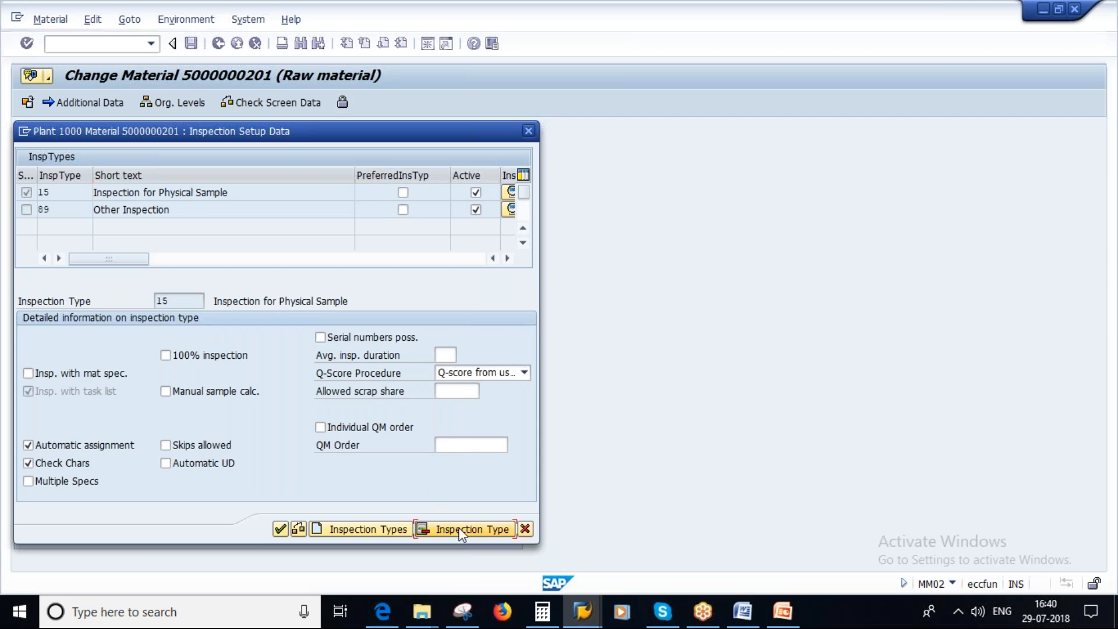
left_click(461, 528)
left_click(379, 526)
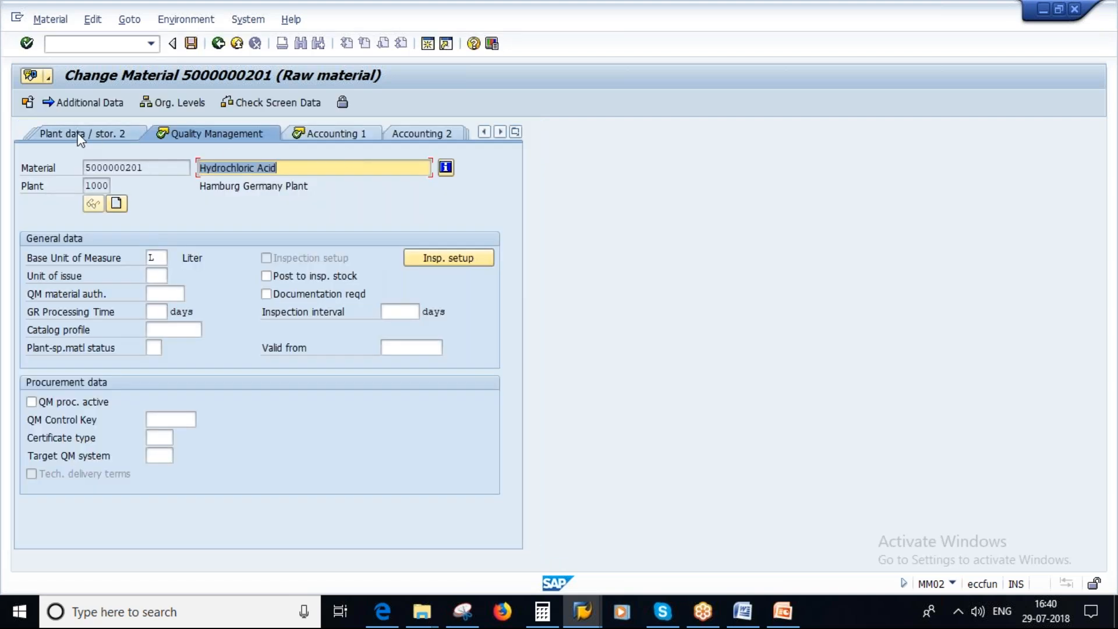
Check the material's Plant data / stor. 2 and stor. 1 views, save the material and return to SAP Easy Access.
left_click(80, 137)
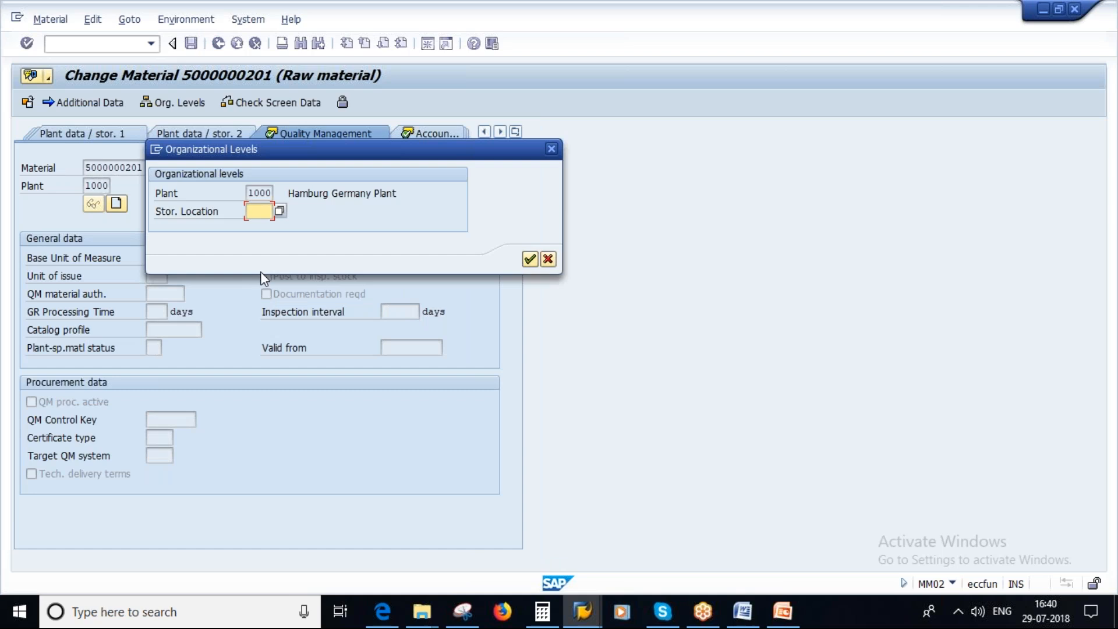
left_click(528, 260)
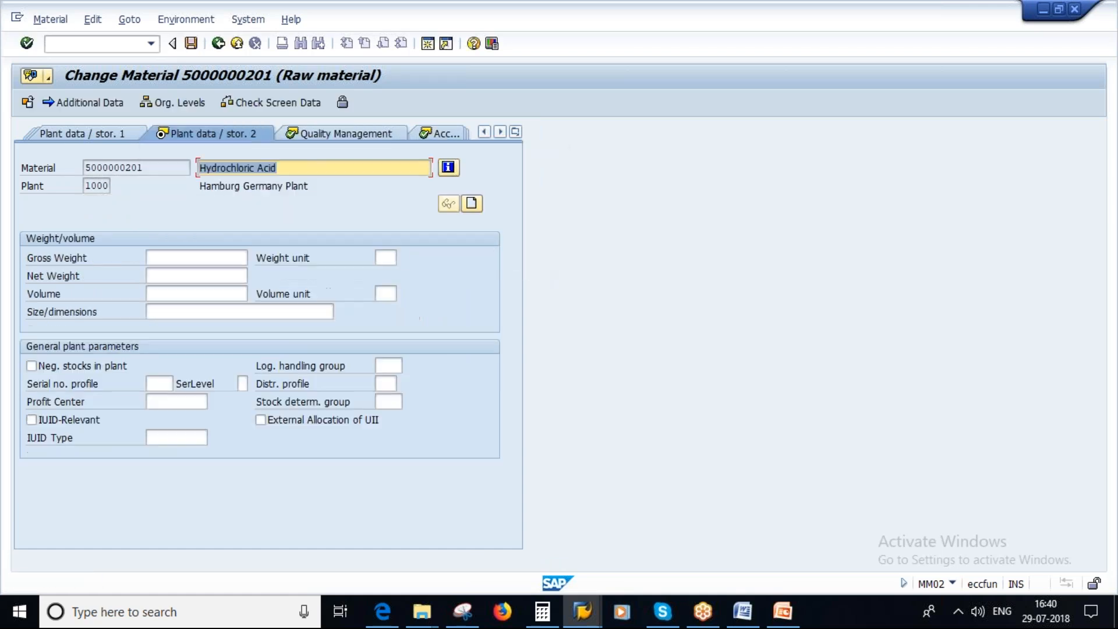
left_click(78, 134)
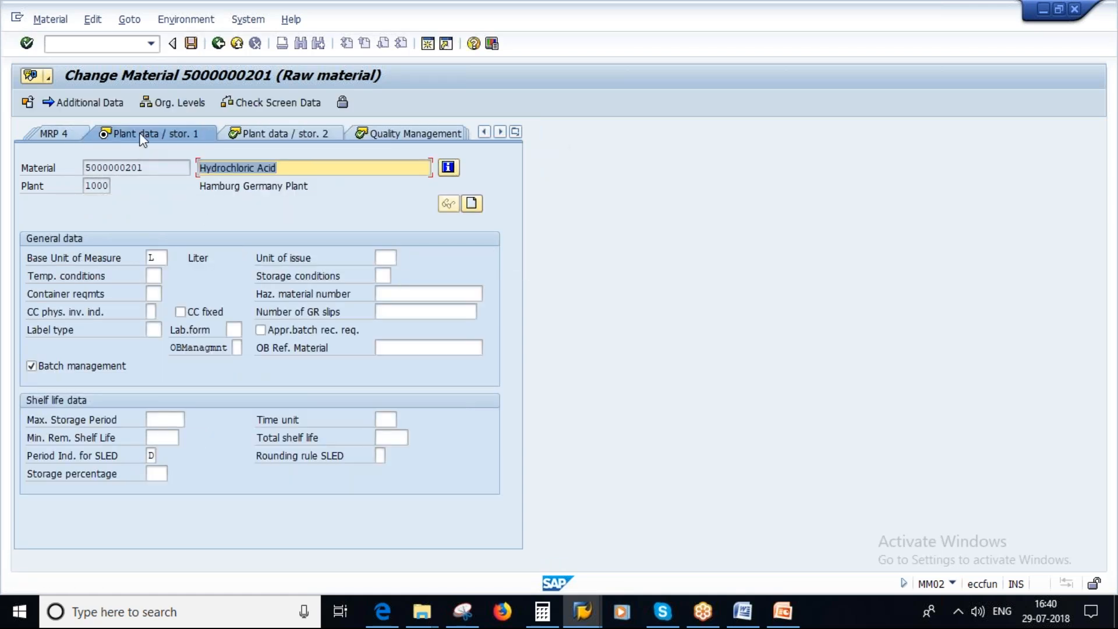
left_click(191, 43)
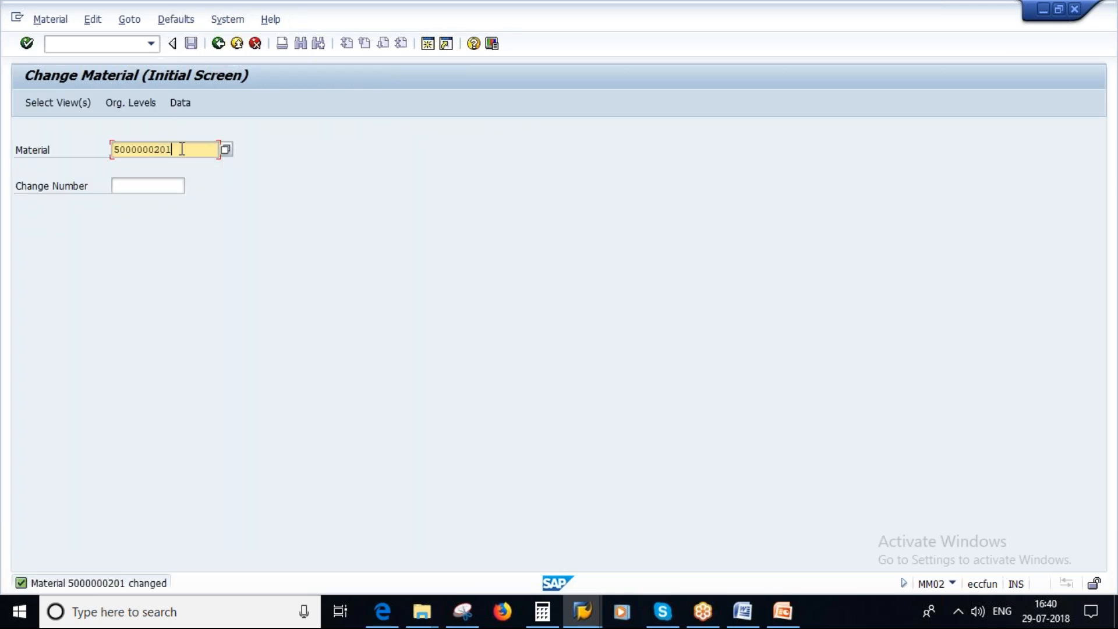
left_click(134, 242)
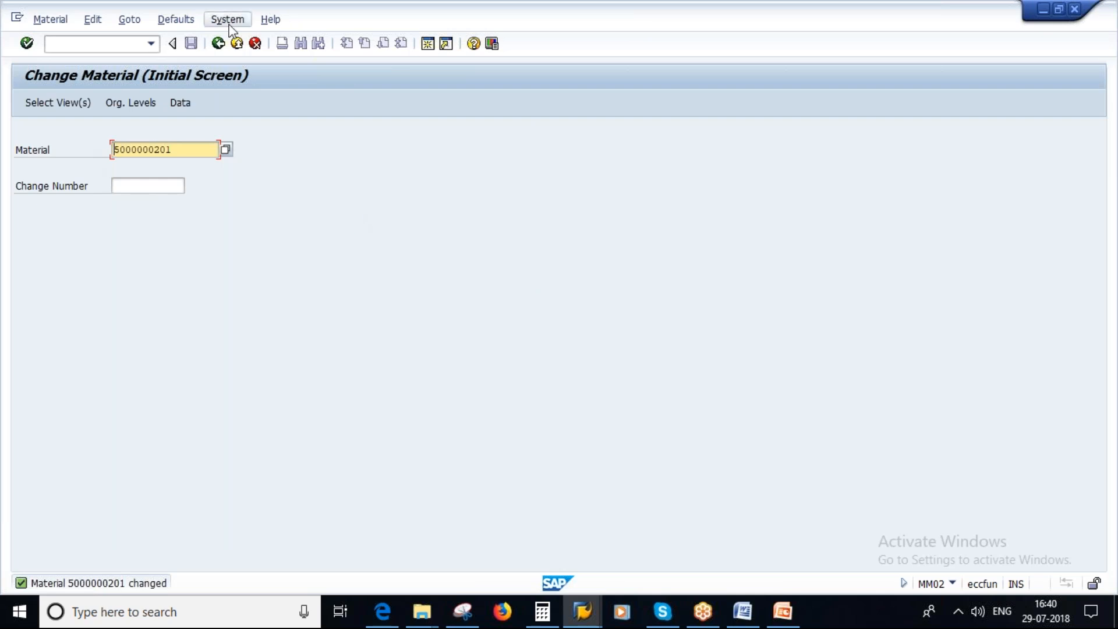
left_click(218, 44)
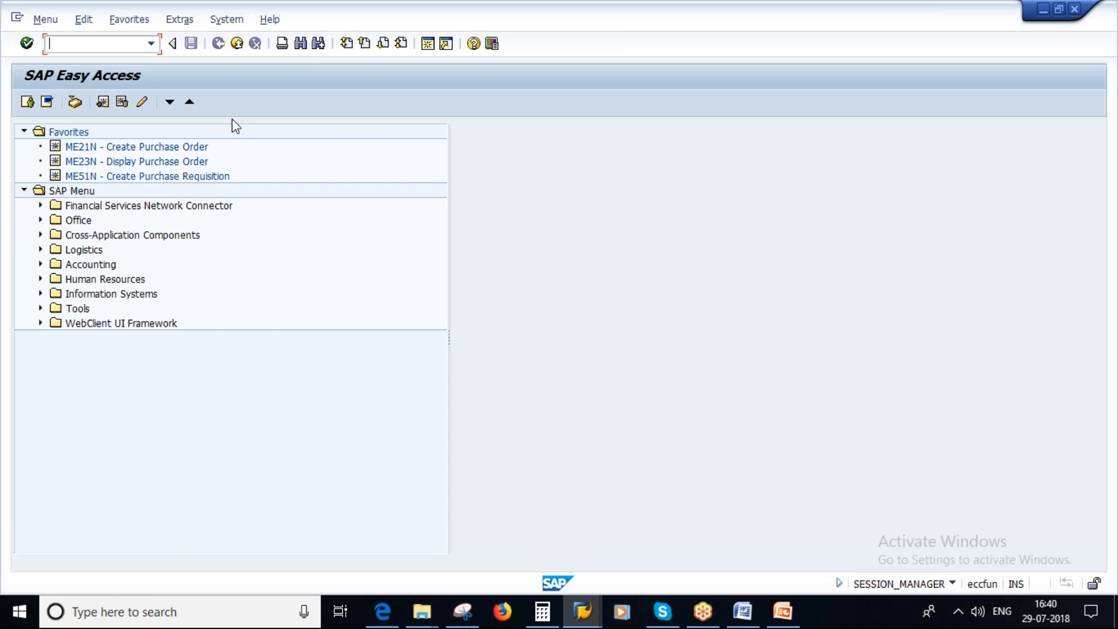
Start a purchase order with ME21N, entering the vendor number, purchasing organization 1000, purchasing group 100 and company code 1000.
type("me21n")
key("Return")
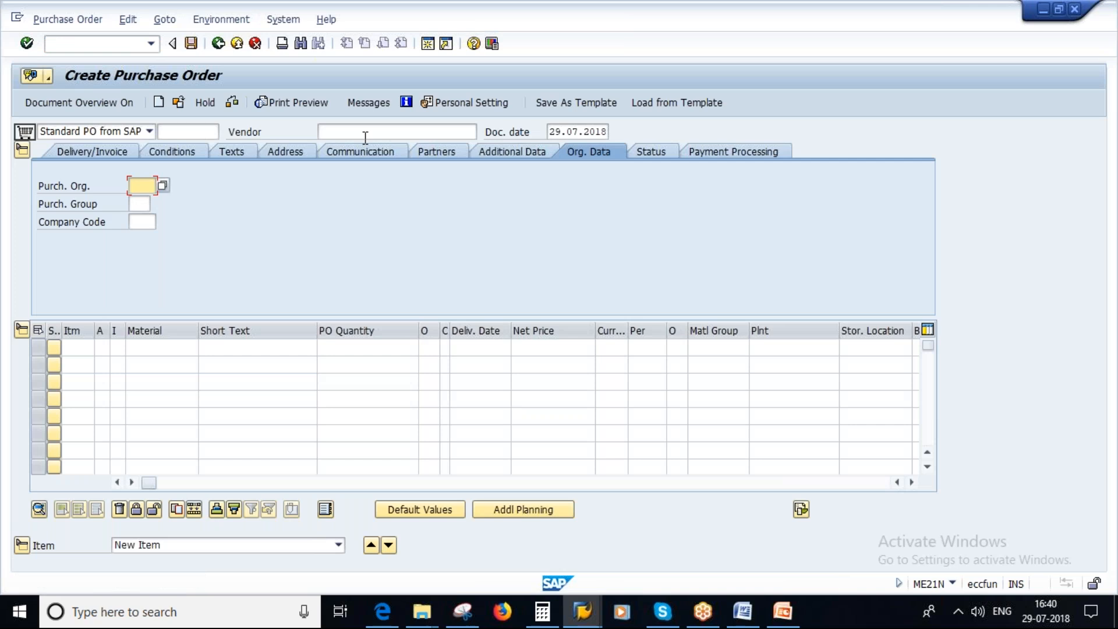
left_click(365, 133)
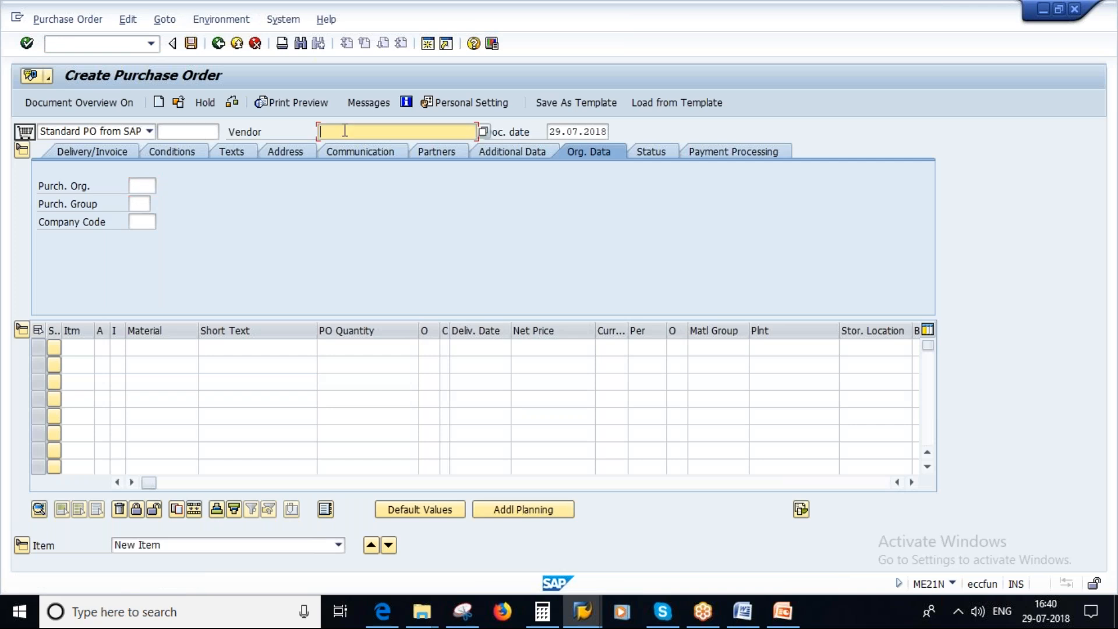
type("100646")
key("Return")
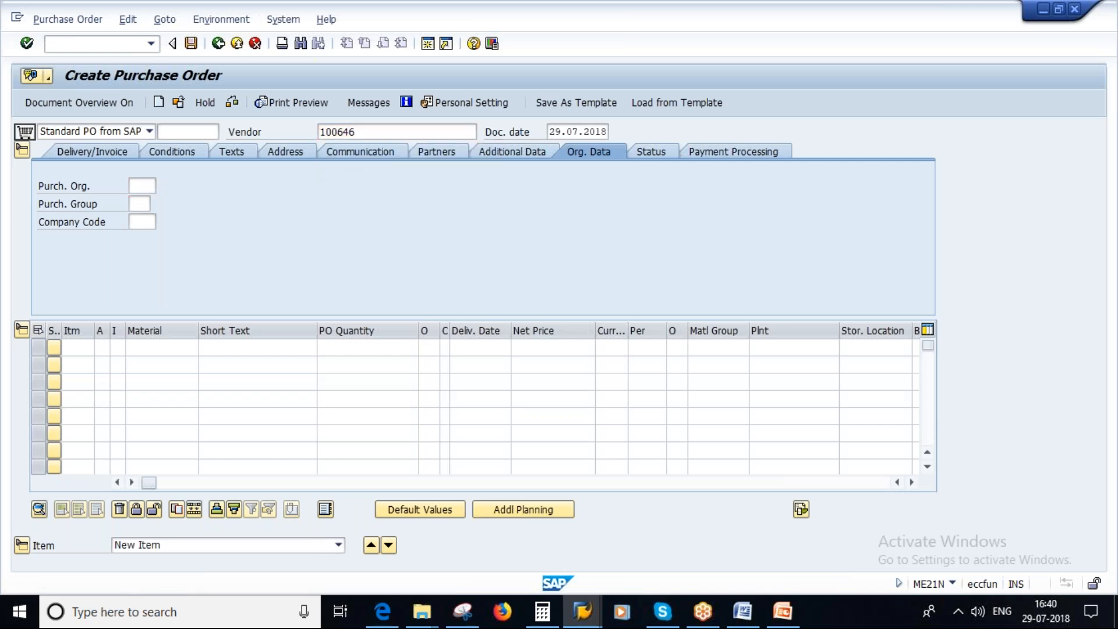
type("1000")
key("Tab")
type("100")
left_click(144, 223)
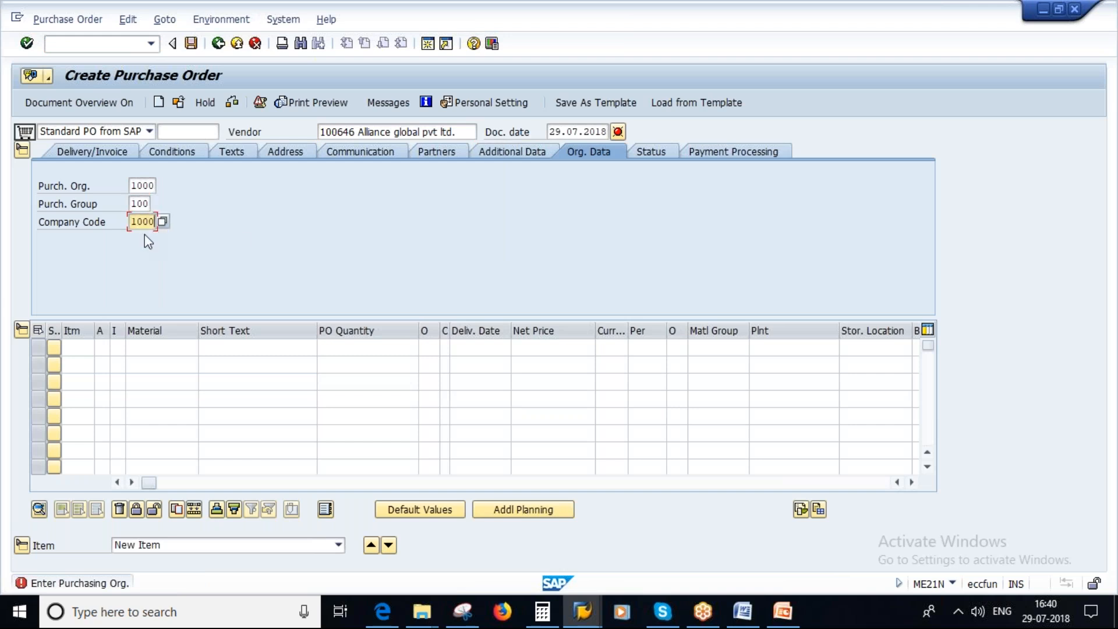
key("Return")
left_click(167, 346)
key("ctrl+v")
left_click(787, 345)
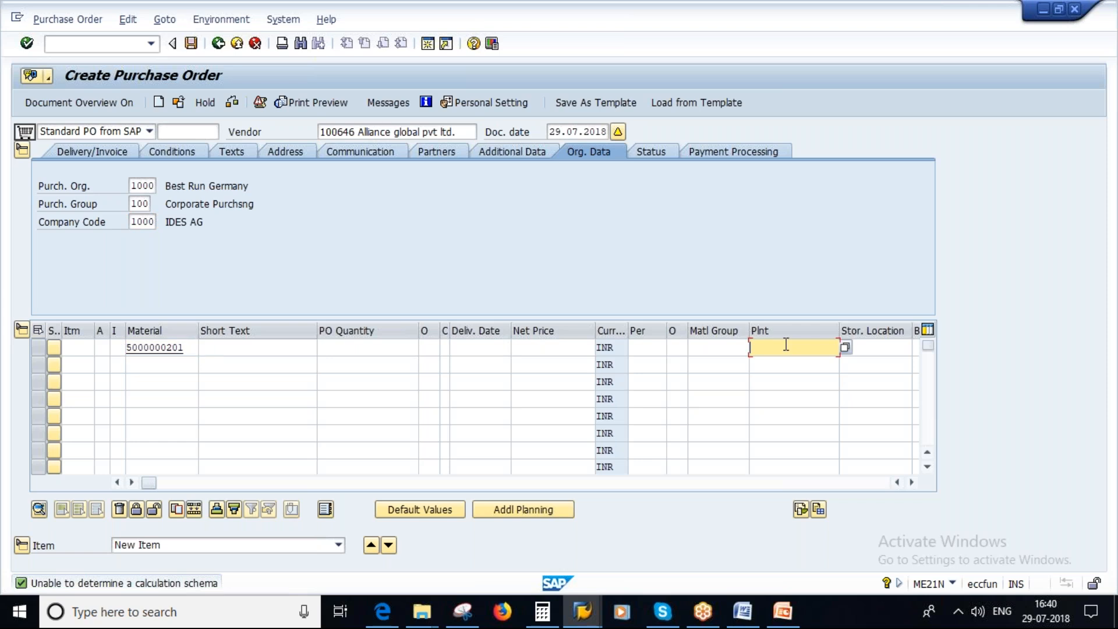
type("1000")
left_click(384, 349)
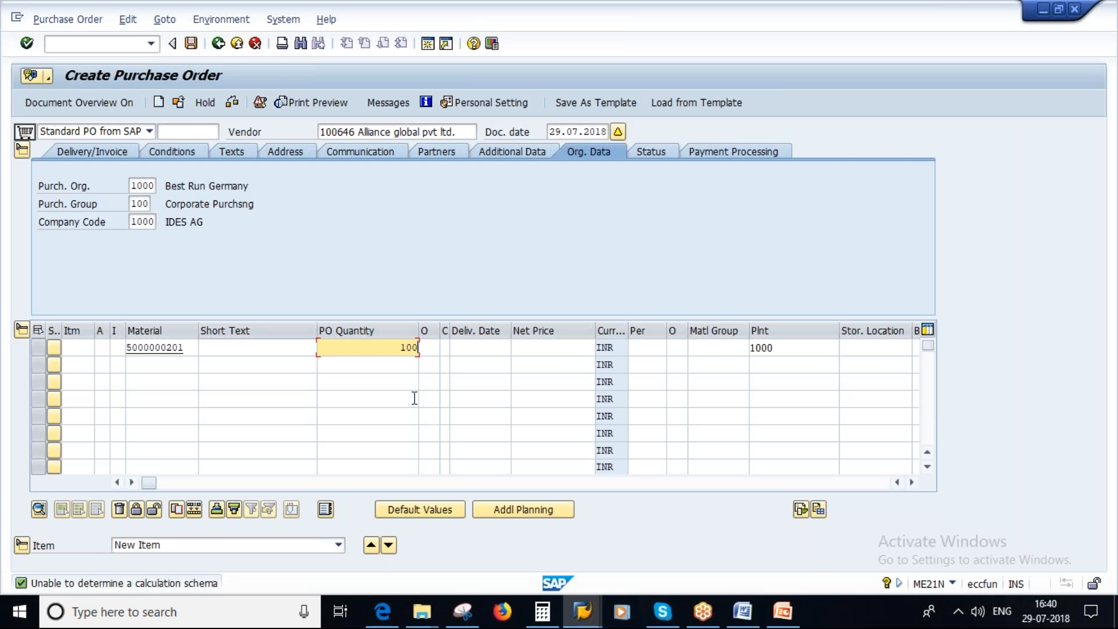
key("Return")
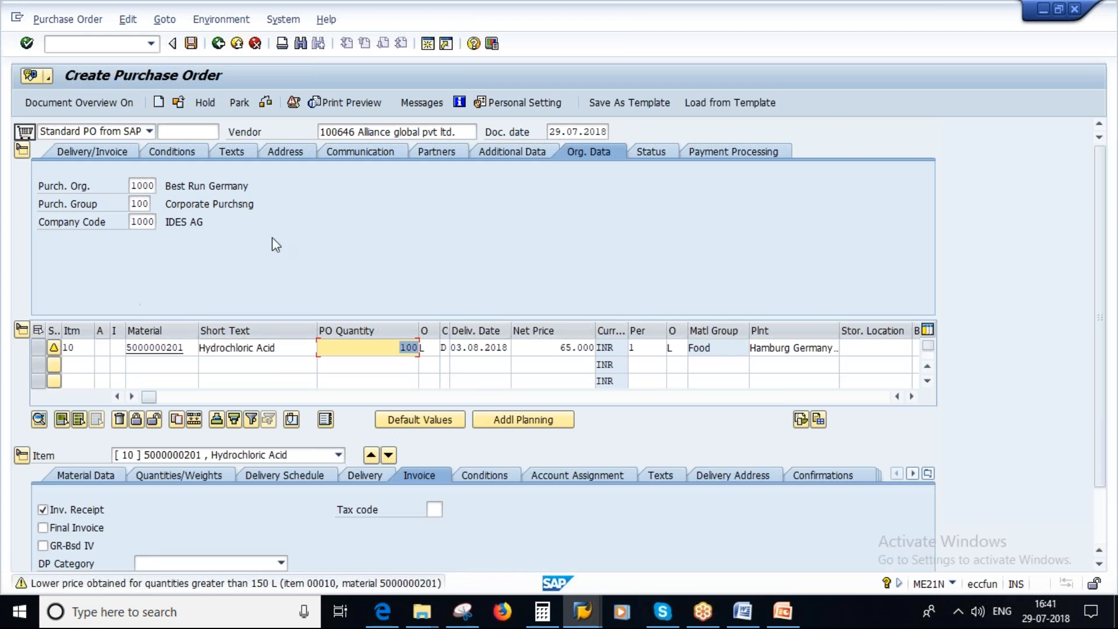
left_click(192, 43)
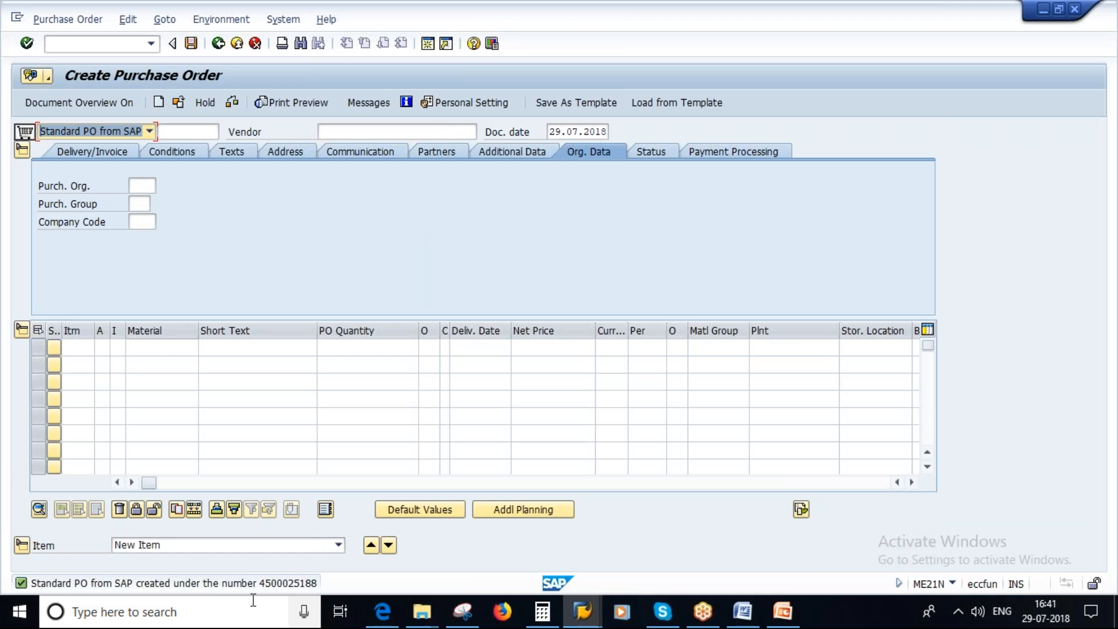
Open the other-document selection for the new order's number and record it in Notepad after the label "Purchase Order -".
left_click(177, 101)
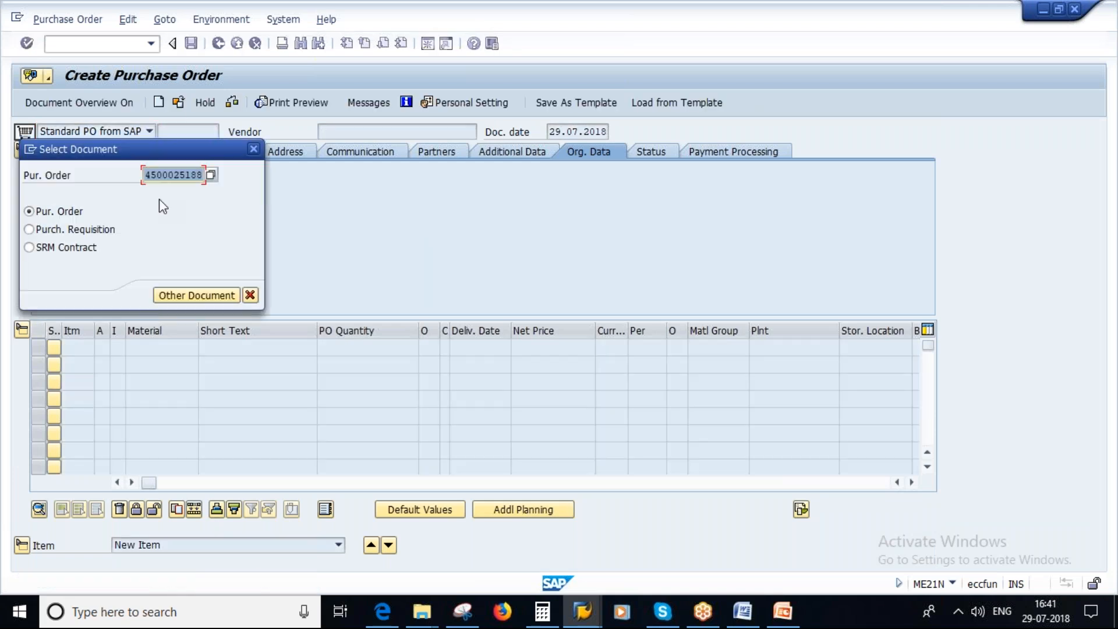
left_click(19, 612)
right_click(20, 612)
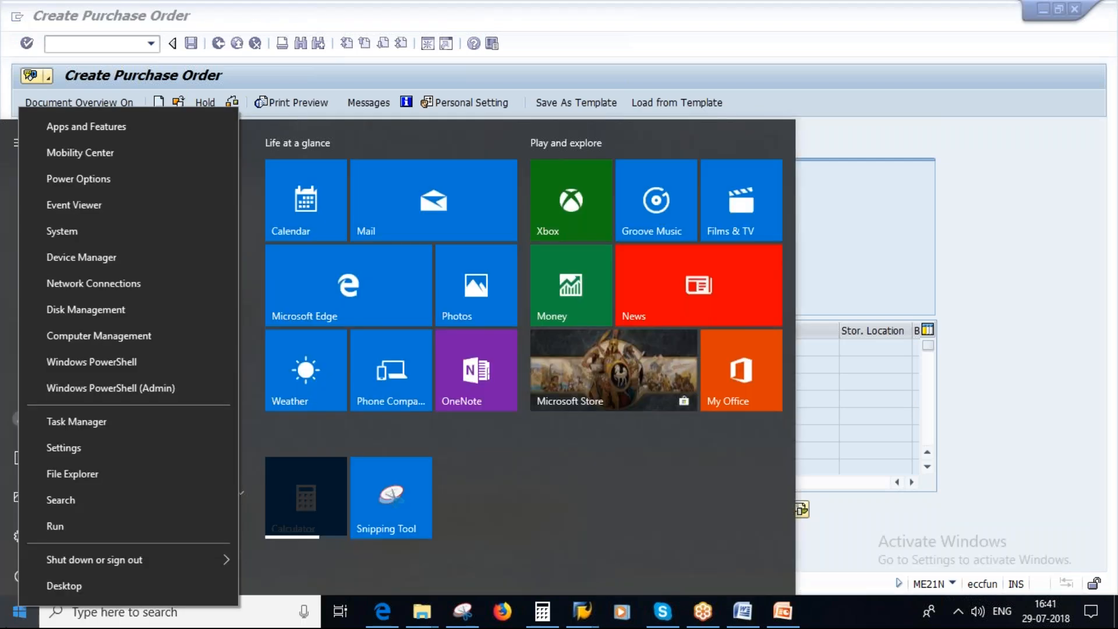
left_click(309, 438)
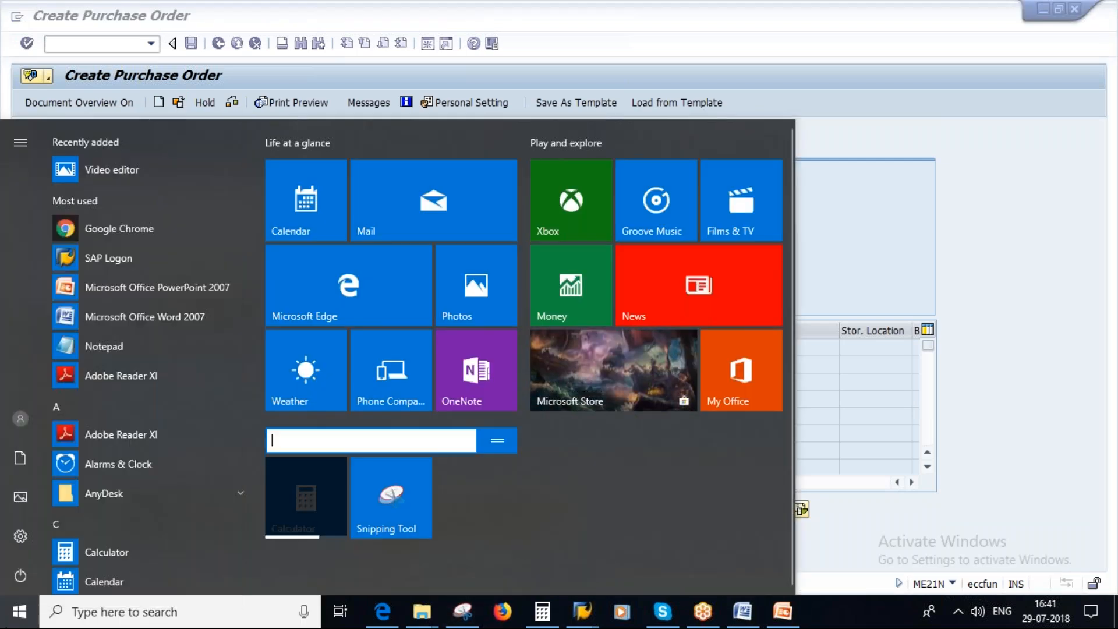
left_click(96, 348)
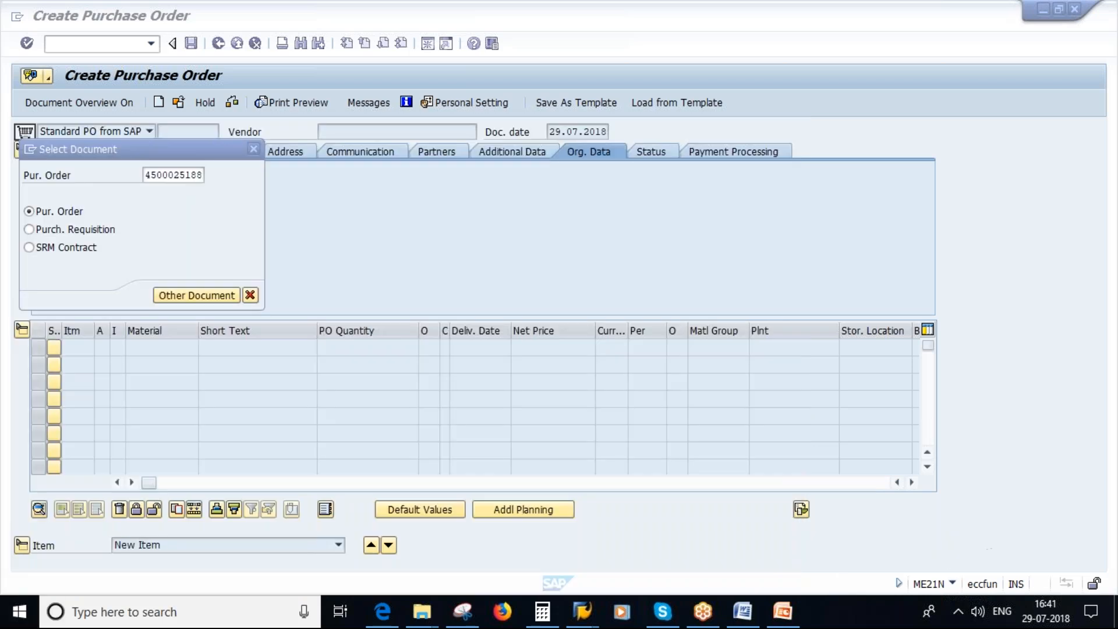
type("Purchase Order -")
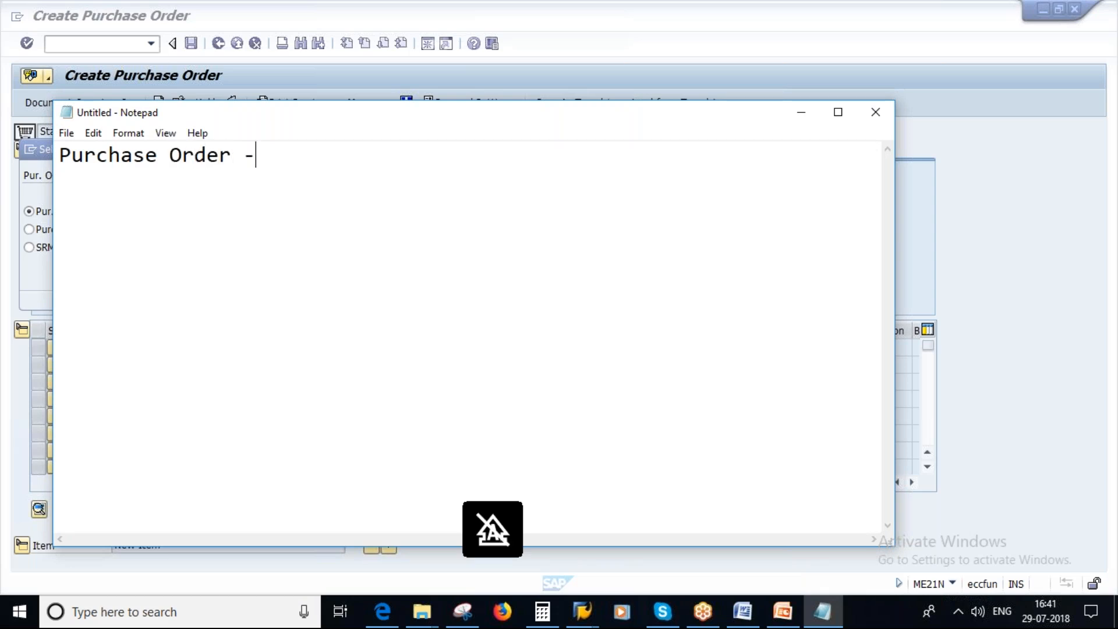
key("ctrl+v")
key("Return")
key("BackSpace")
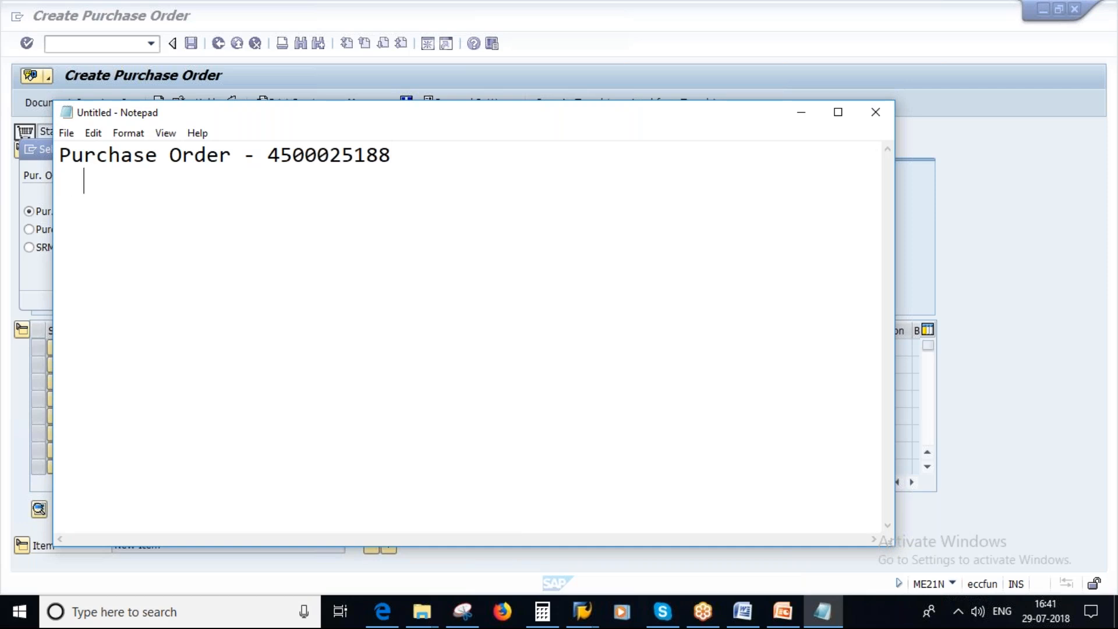
Add a "Goods Receipt -" label on the line below the purchase order number.
type("Goods Receipt -")
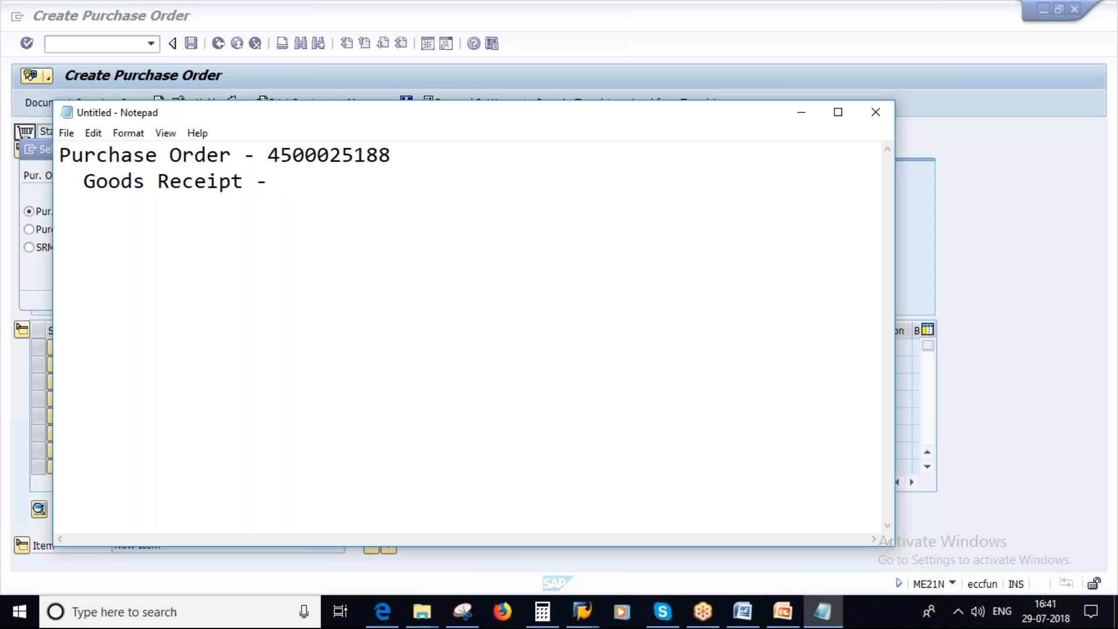
Switch back to SAP, copy the purchase order number from the document selection dialog and close the dialog.
left_click(585, 613)
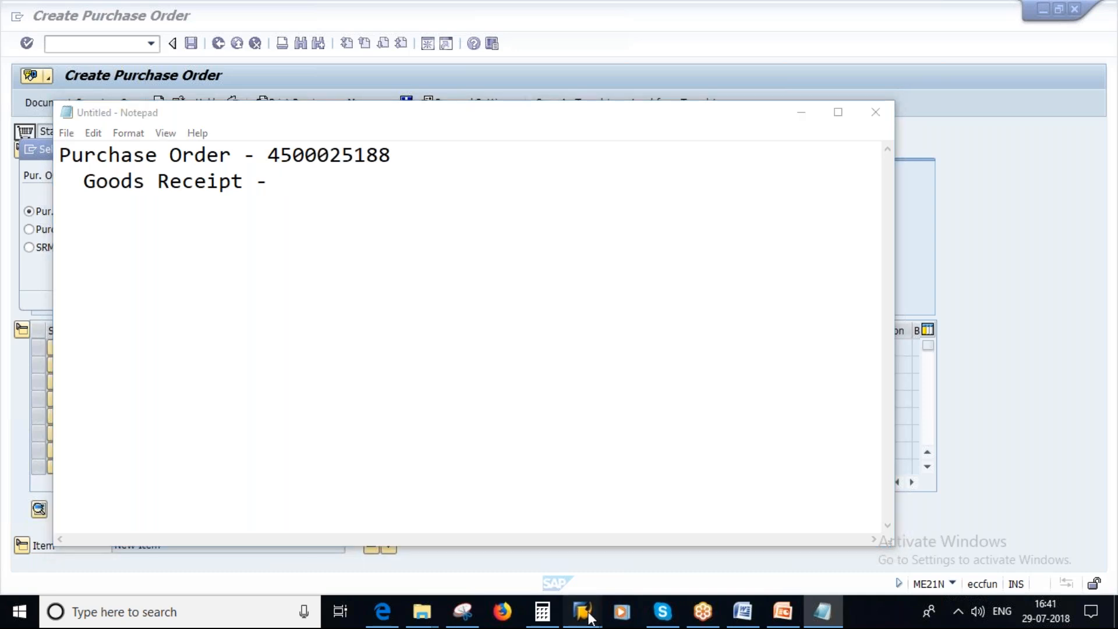
left_click(682, 530)
left_click_drag(143, 175, 236, 182)
key("ctrl+c")
left_click(251, 295)
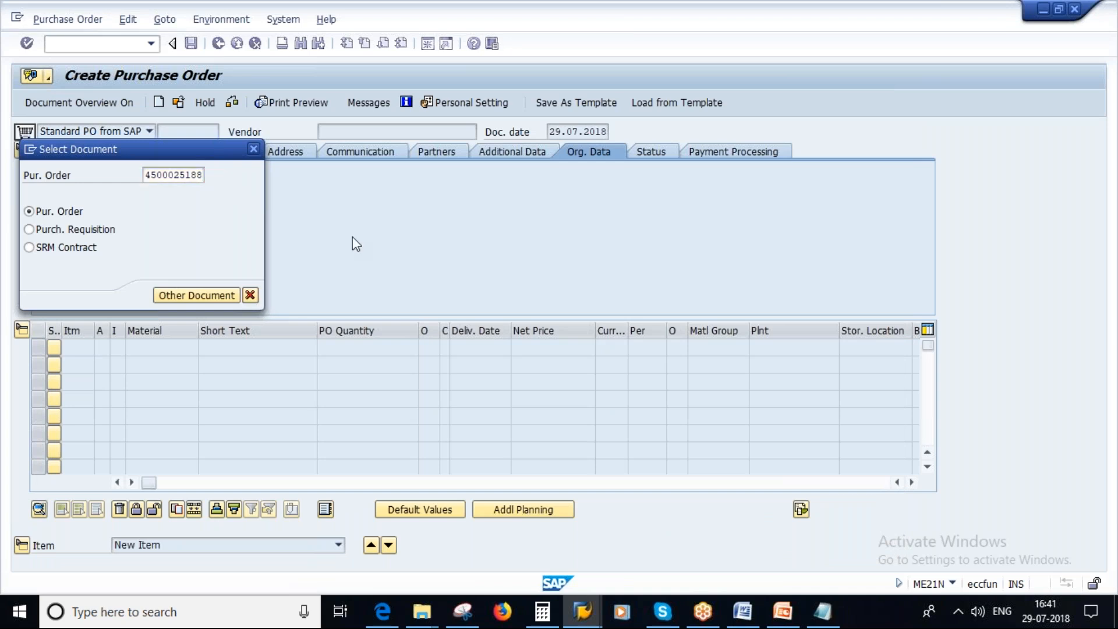
Open transaction MIGO, set it to Goods Receipt against Purchase Order, and load the order using the copied number.
left_click(218, 45)
type("migo")
key("Return")
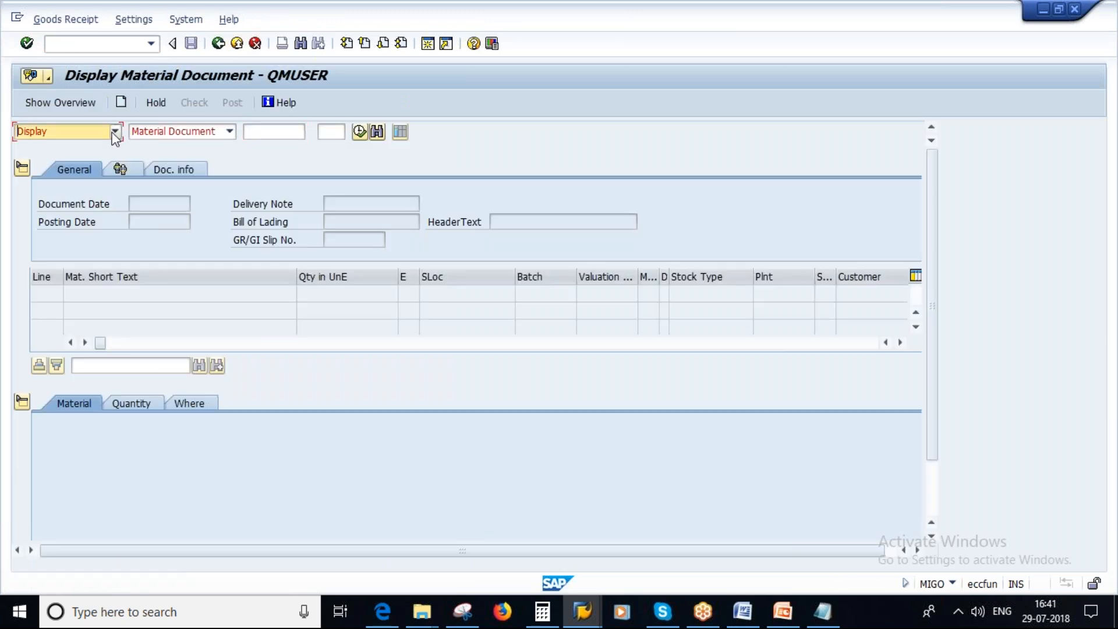
left_click(115, 131)
left_click(58, 156)
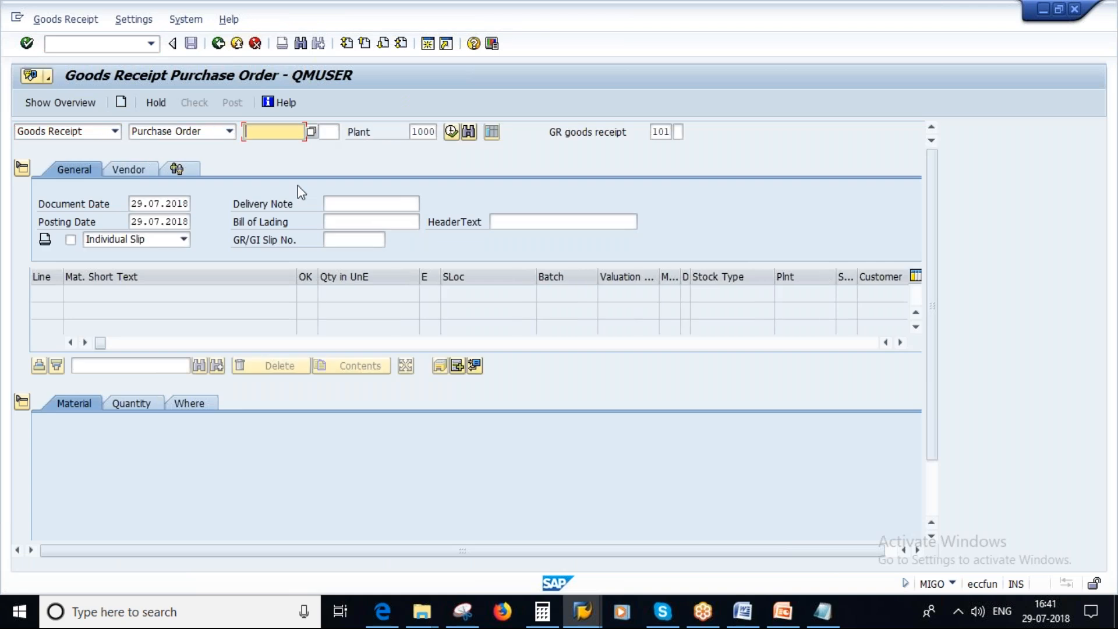
key("ctrl+v")
key("Return")
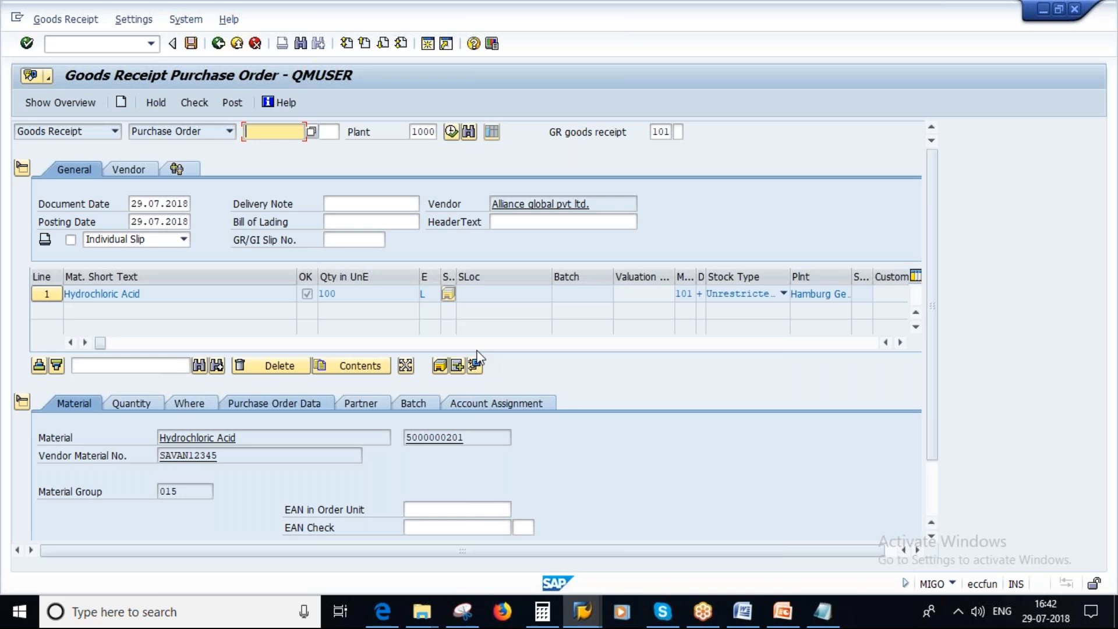
Review the Hydrochloric Acid item's quantity and set its storage location to L000.
left_click(133, 405)
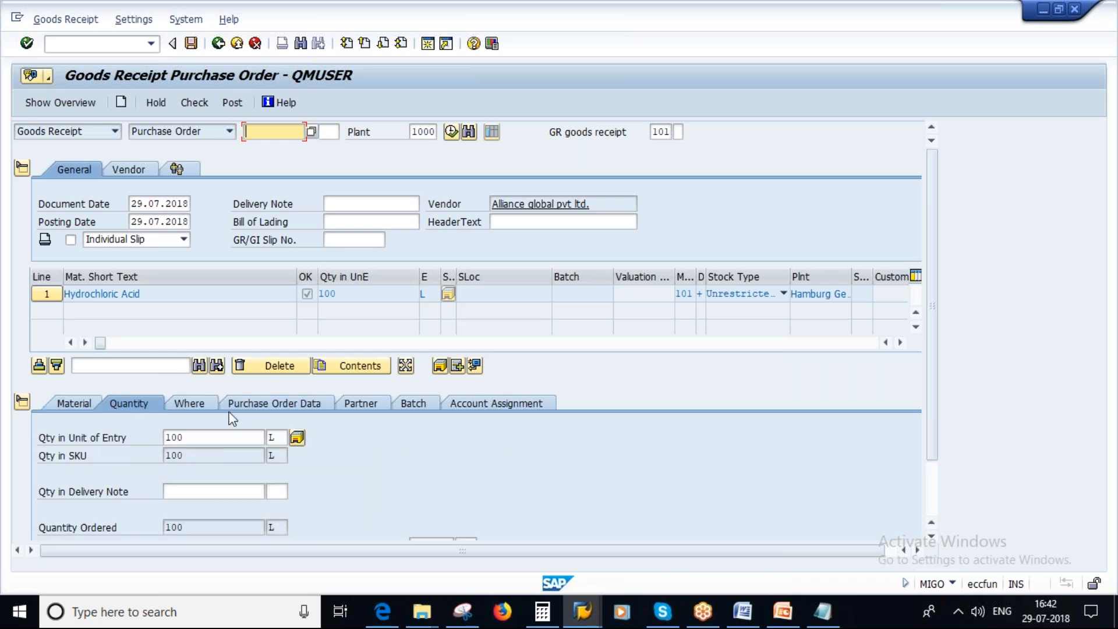
left_click(185, 403)
left_click(174, 492)
left_click(177, 508)
key("Return")
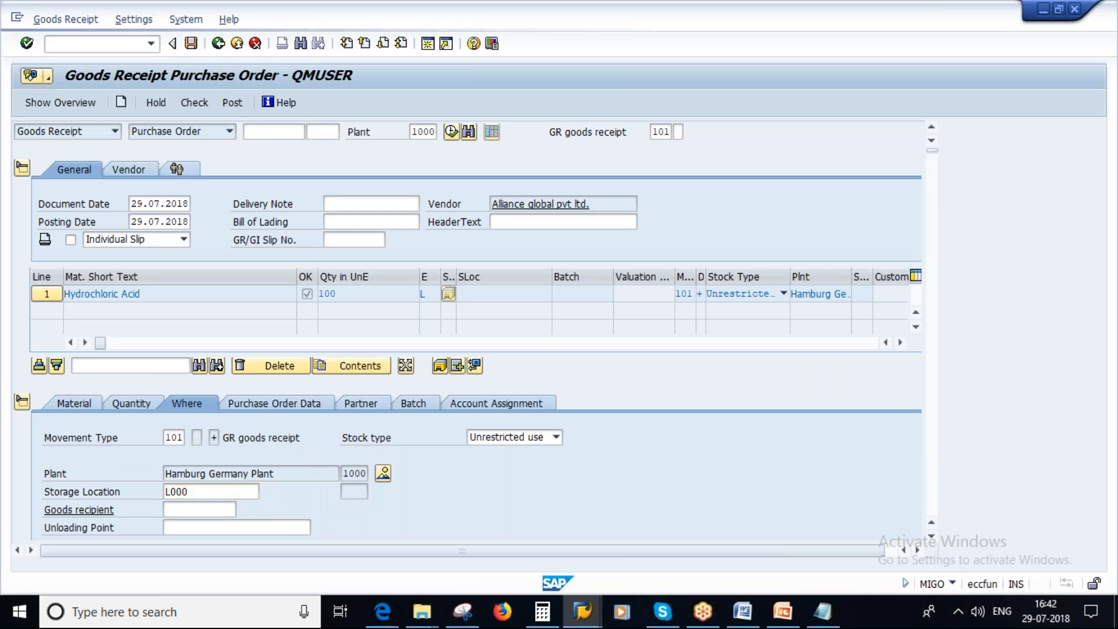
Review the item's purchase order data, check the goods receipt, accept the batch creation message and post the document.
left_click(269, 403)
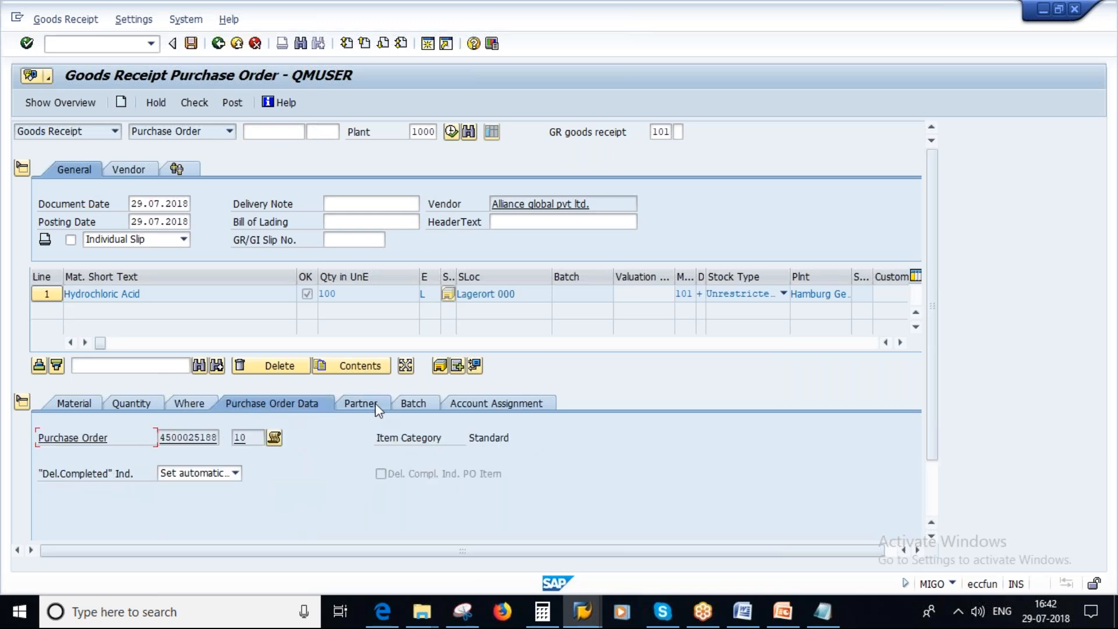
left_click(192, 103)
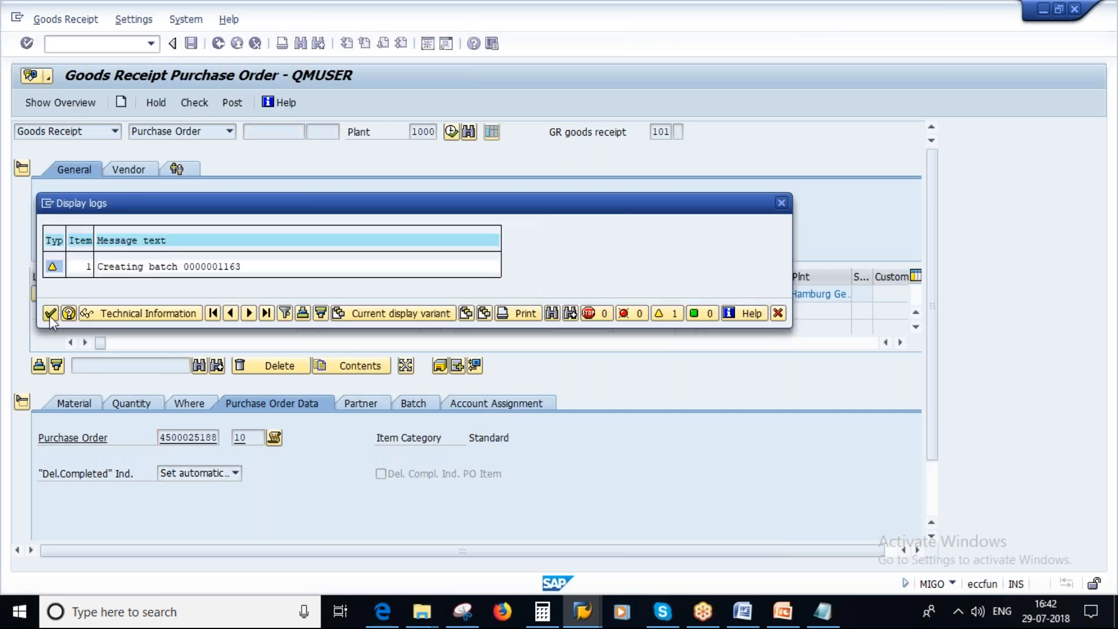
left_click(50, 316)
left_click(198, 103)
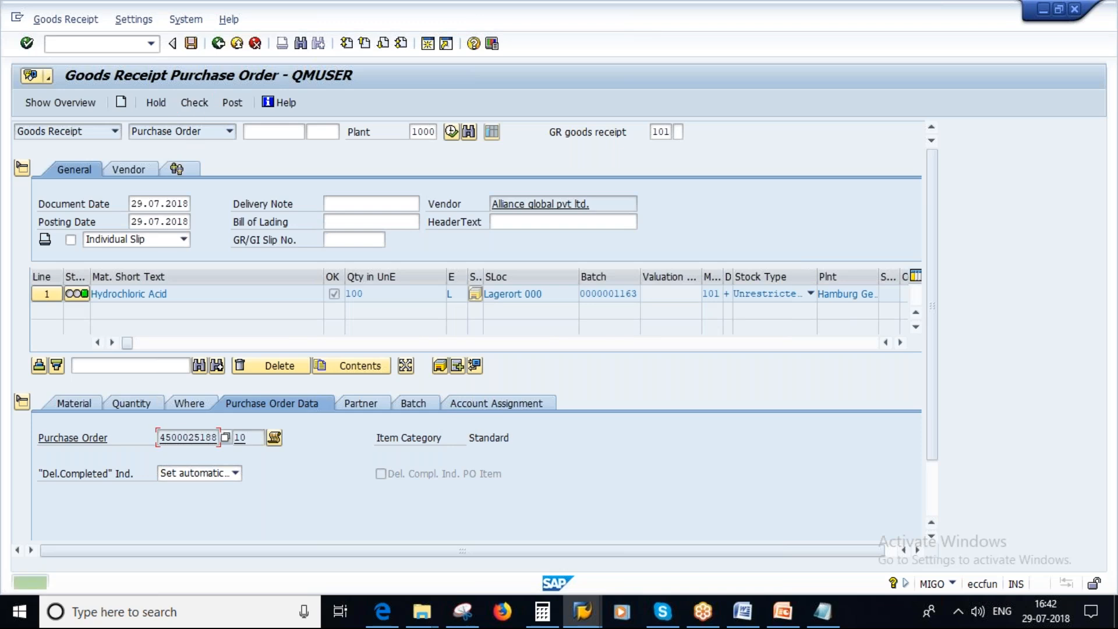
left_click(190, 43)
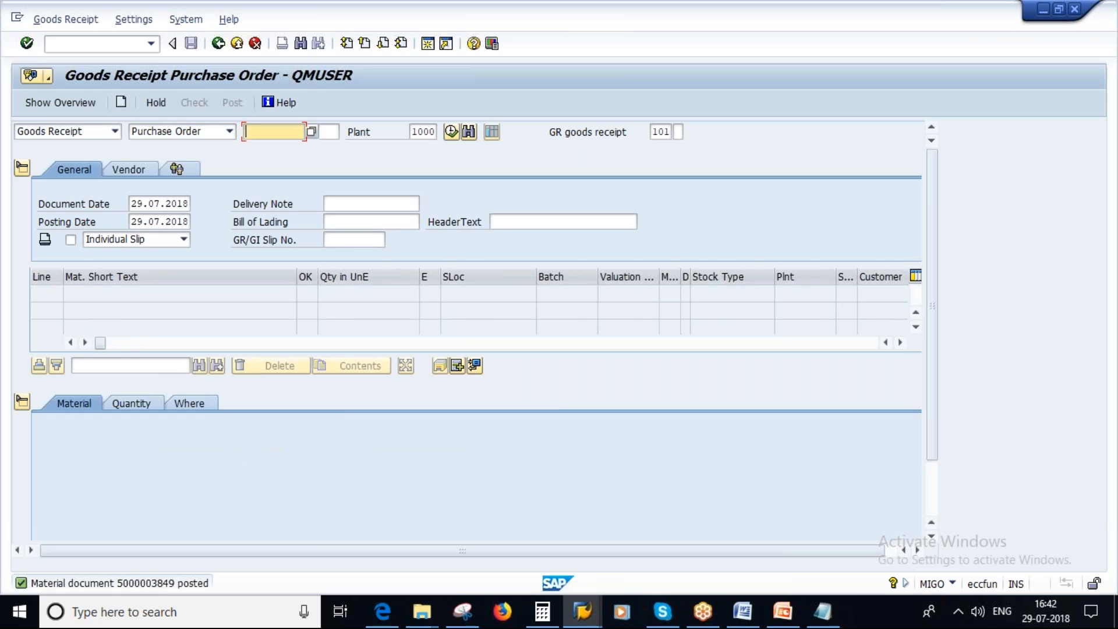
Copy the material document number from the posting message details and record it in Notepad after "Goods Receipt -".
left_click(134, 585)
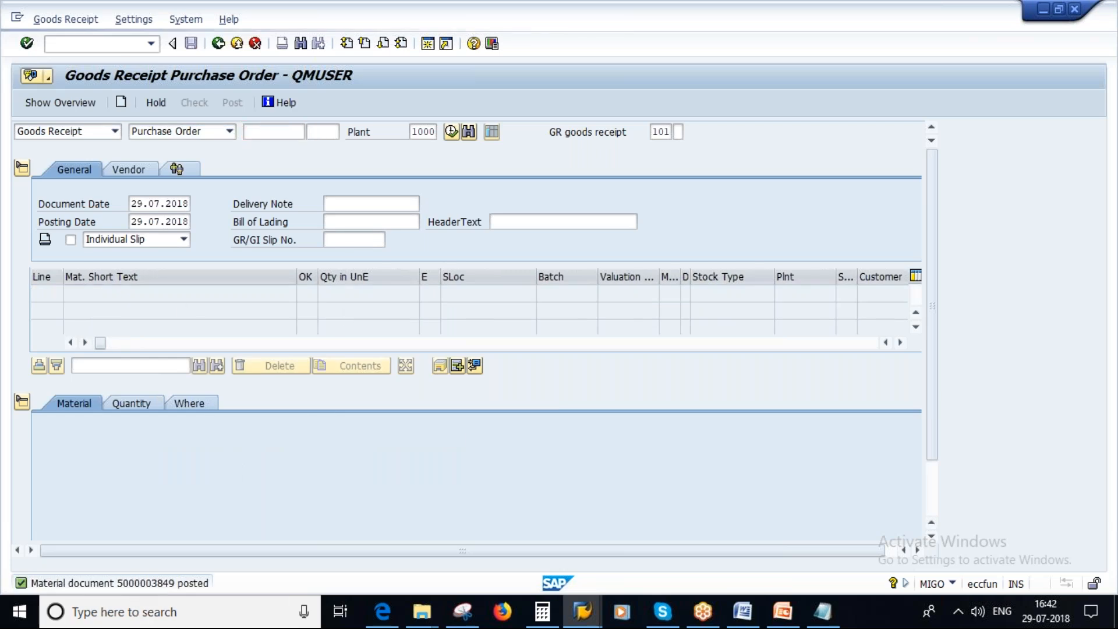
left_click_drag(32, 152, 129, 166)
left_click(822, 612)
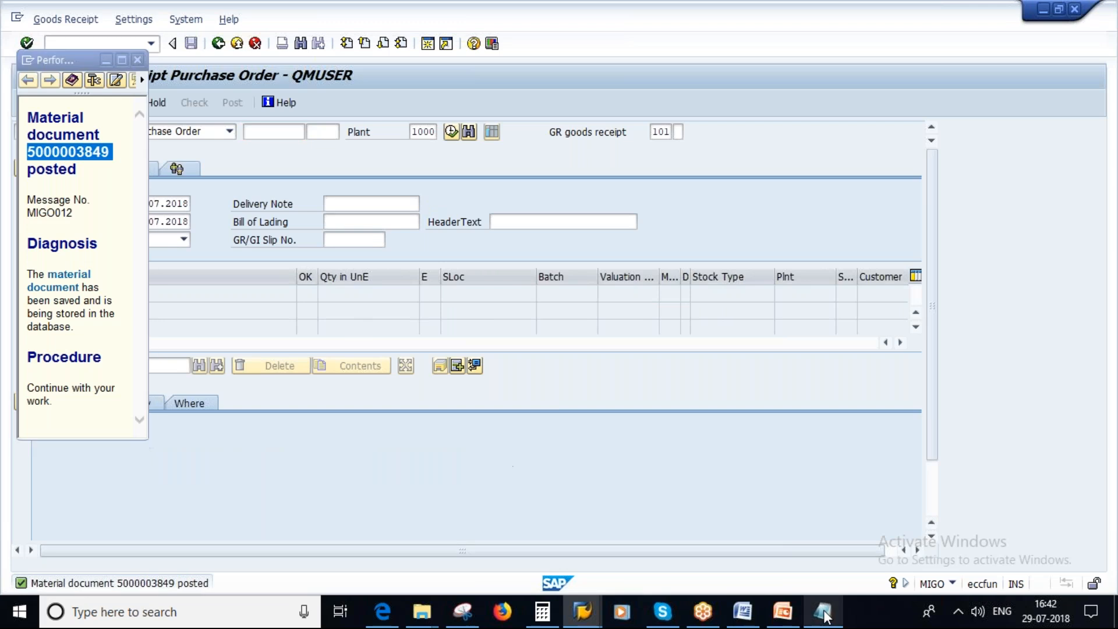
key("ctrl+v")
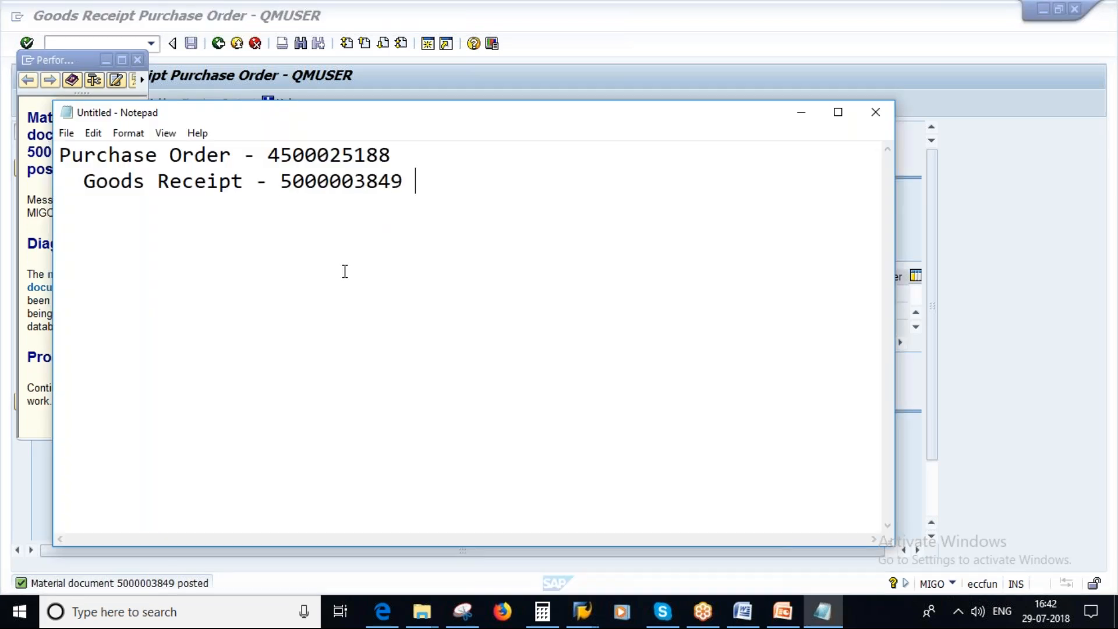
left_click(281, 181)
left_click_drag(280, 180, 402, 182)
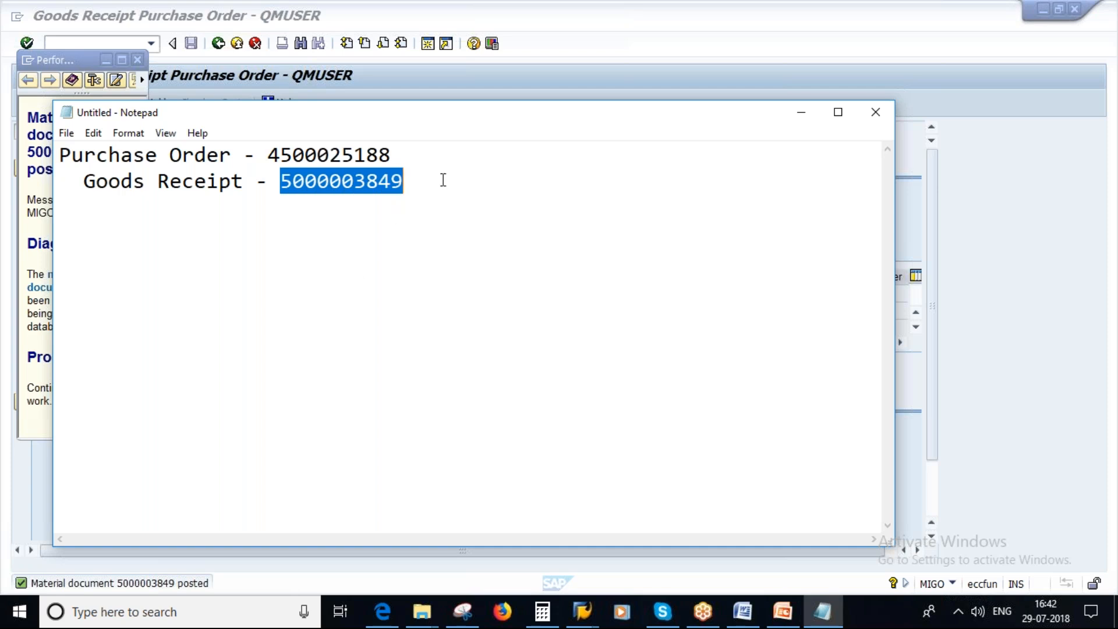
left_click(422, 180)
Add a "Return Delivery -" label on the line below the goods receipt number.
key("Return")
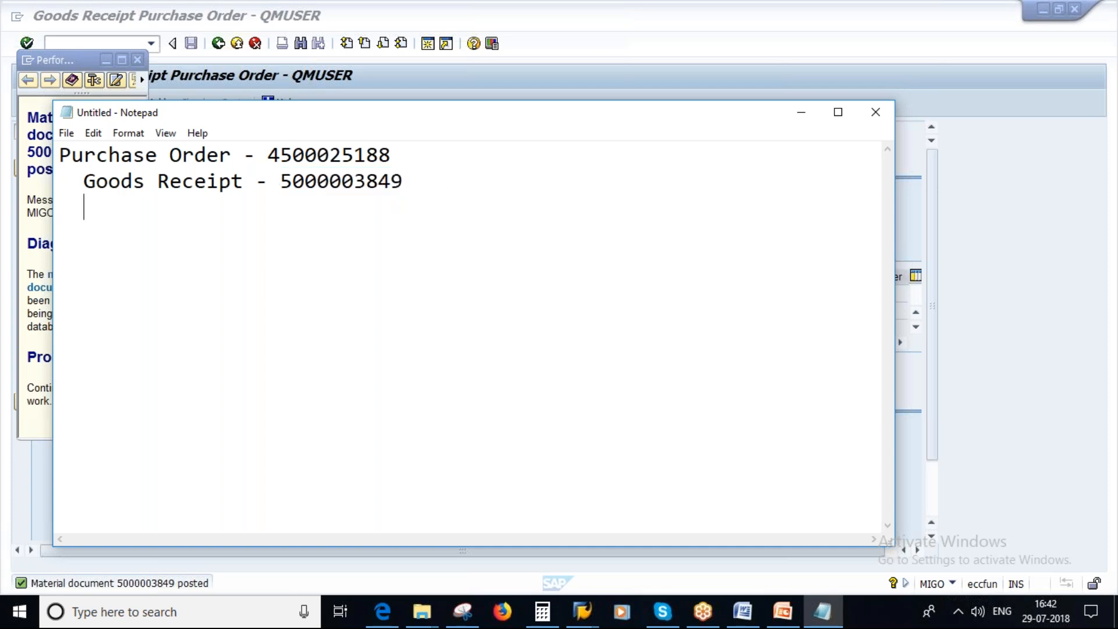
key("Caps_Lock")
type("R")
key("Caps_Lock")
type("eturn")
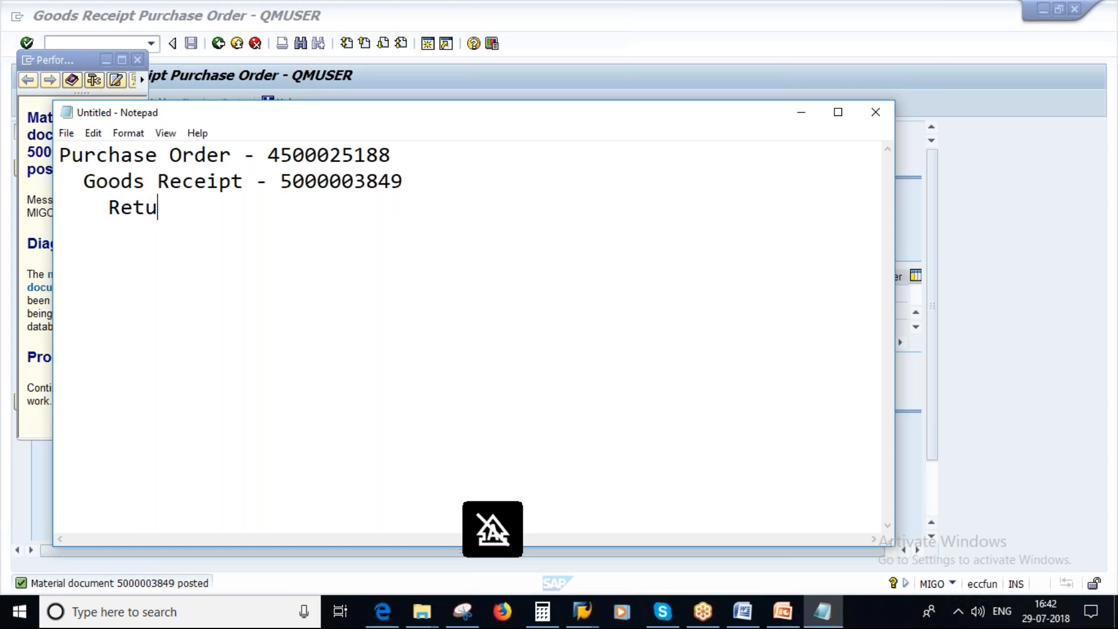
key("Caps_Lock")
type("Deli")
key("Caps_Lock")
type("very -")
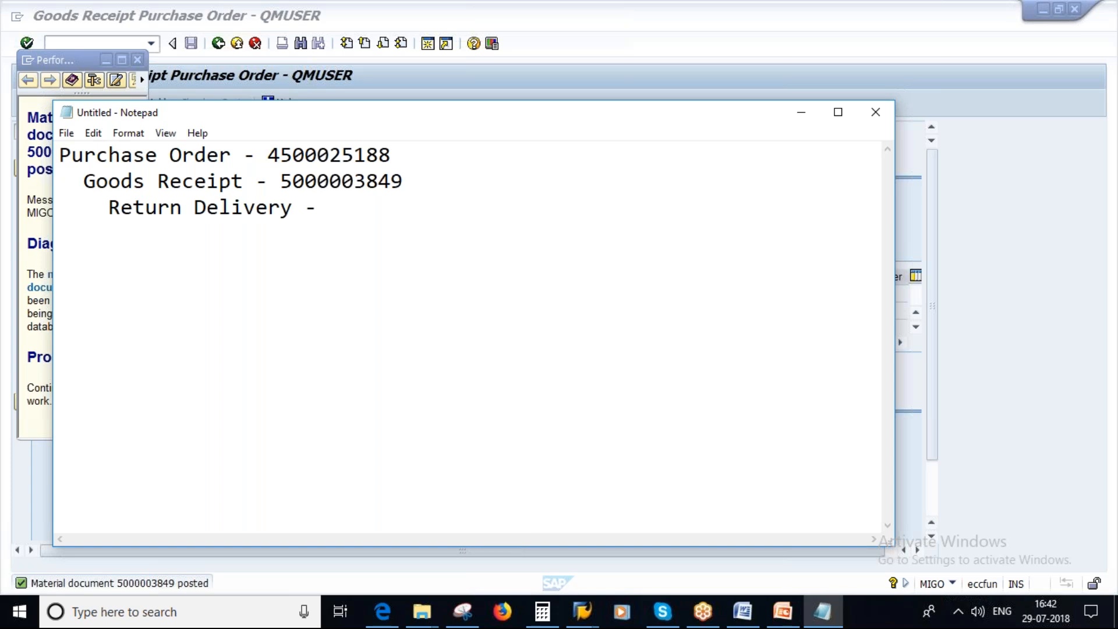
Switch back to SAP, close the message details window and change the MIGO transaction from Goods Receipt to Return Delivery.
key("alt+Tab")
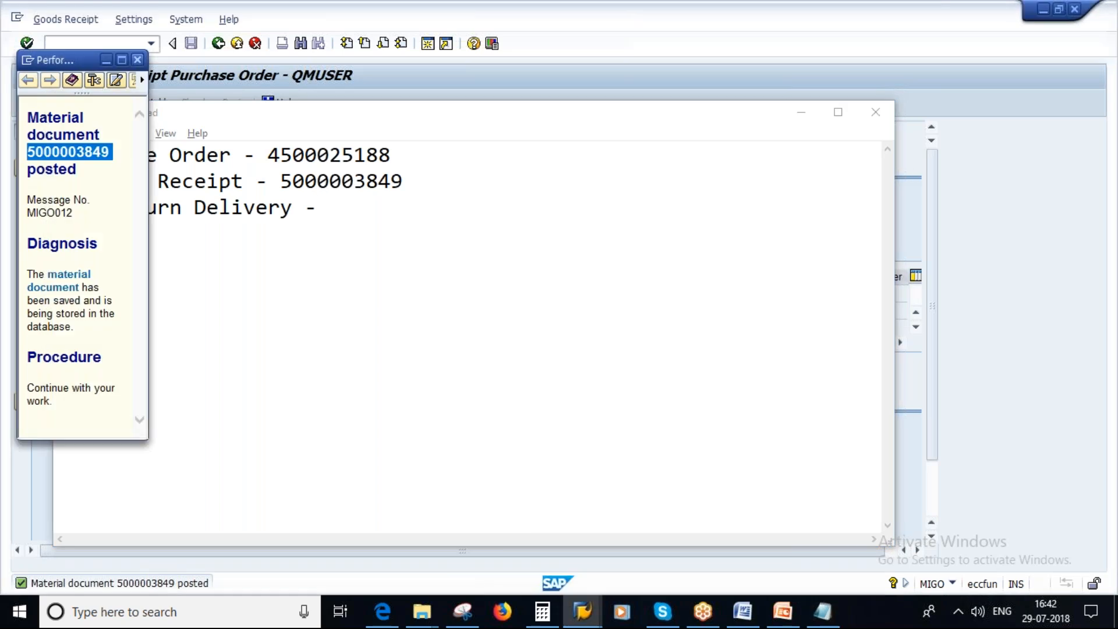
key("alt+Tab")
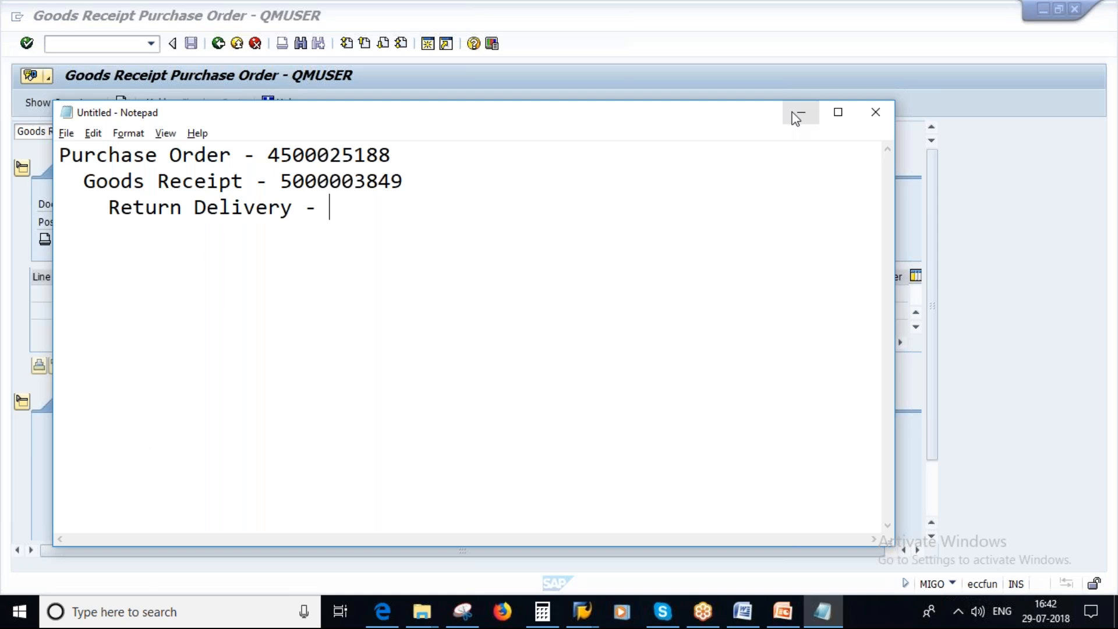
key("alt+Tab")
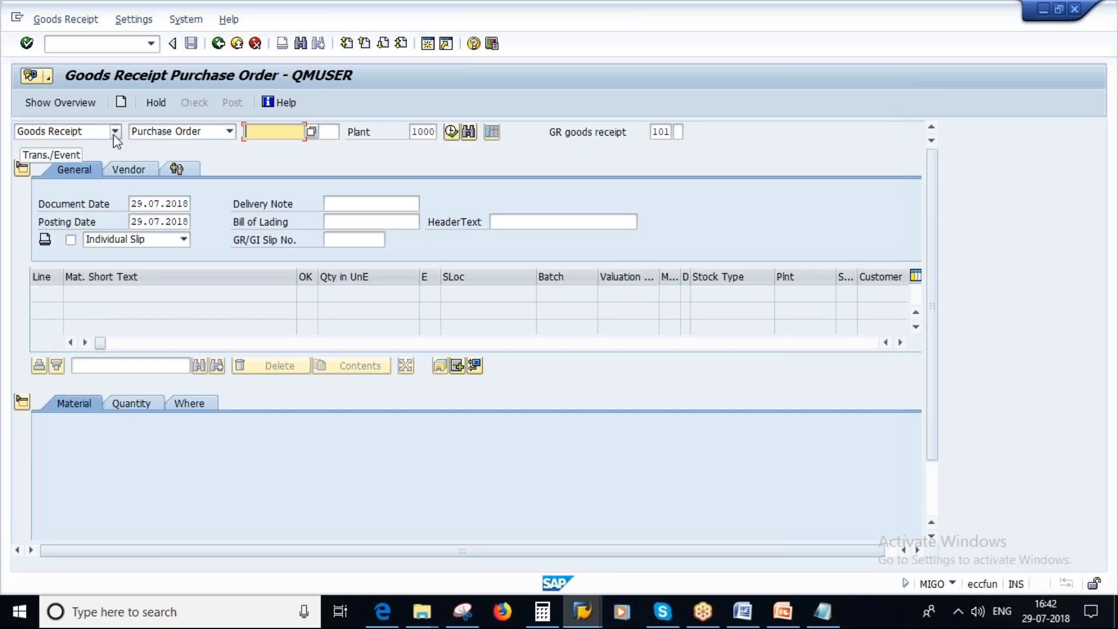
left_click(115, 132)
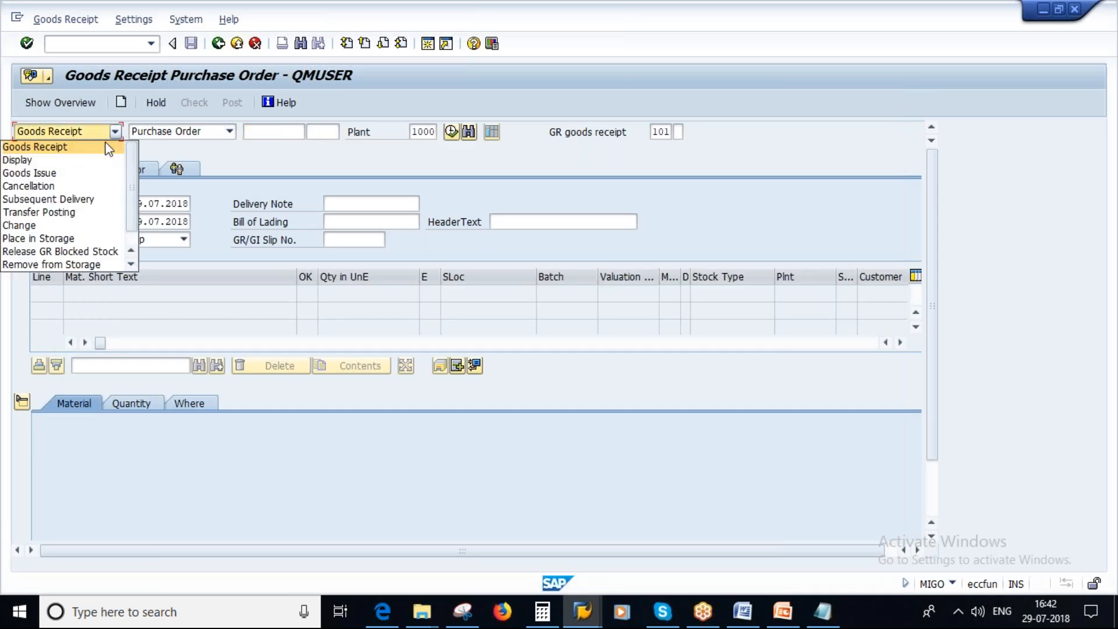
left_click_drag(132, 201, 131, 222)
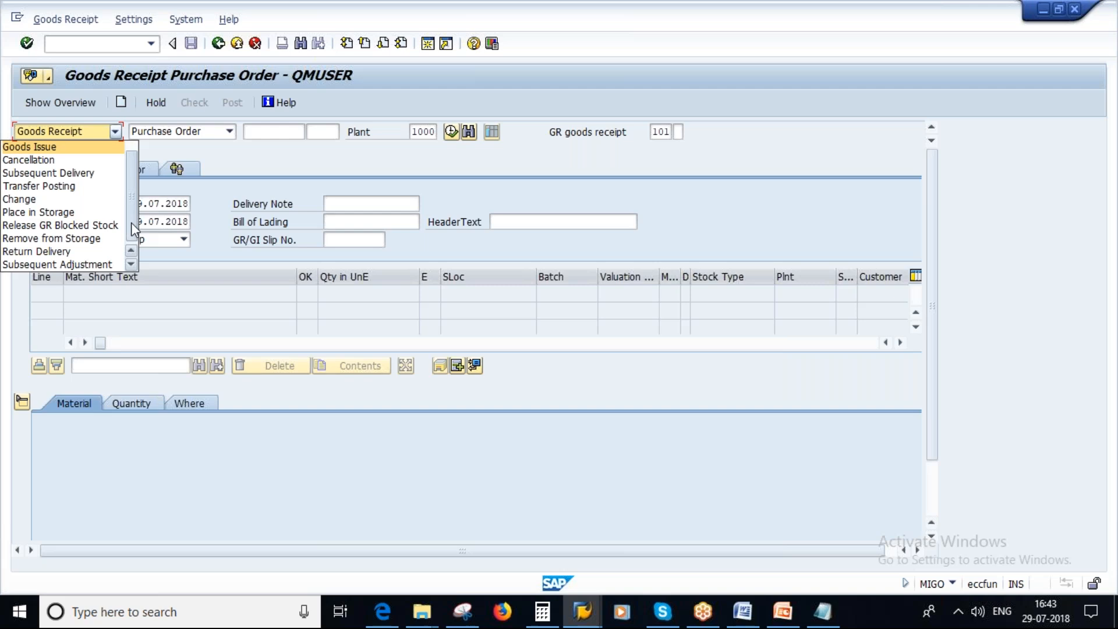
left_click(53, 253)
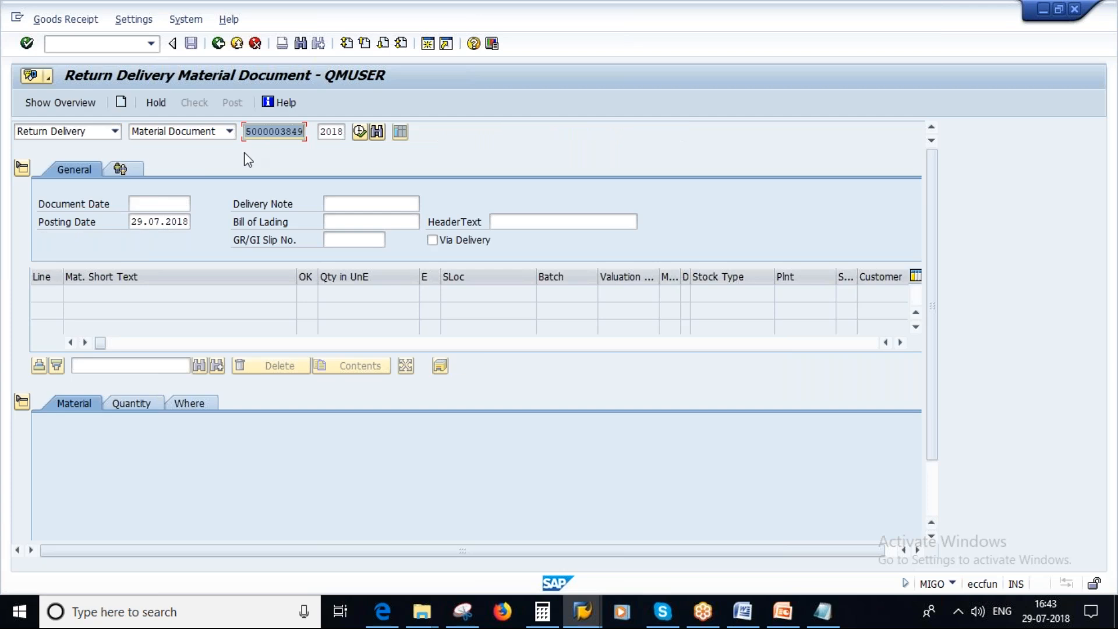
Keep Material Document as the reference, compare its number with the goods receipt noted in Notepad, and execute the return delivery lookup.
left_click(231, 132)
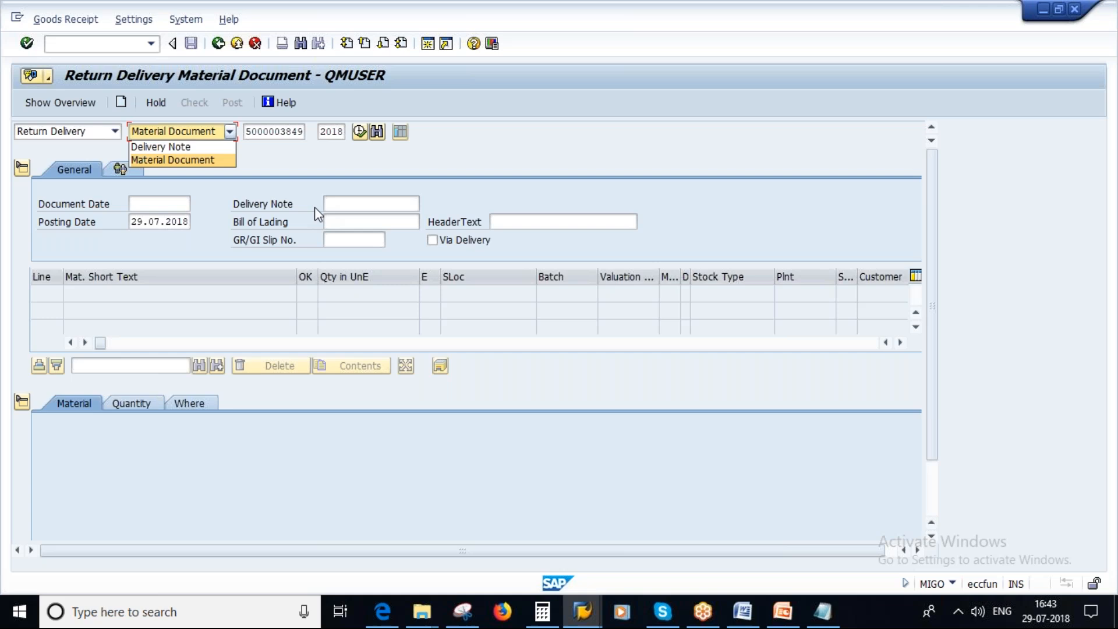
left_click(346, 207)
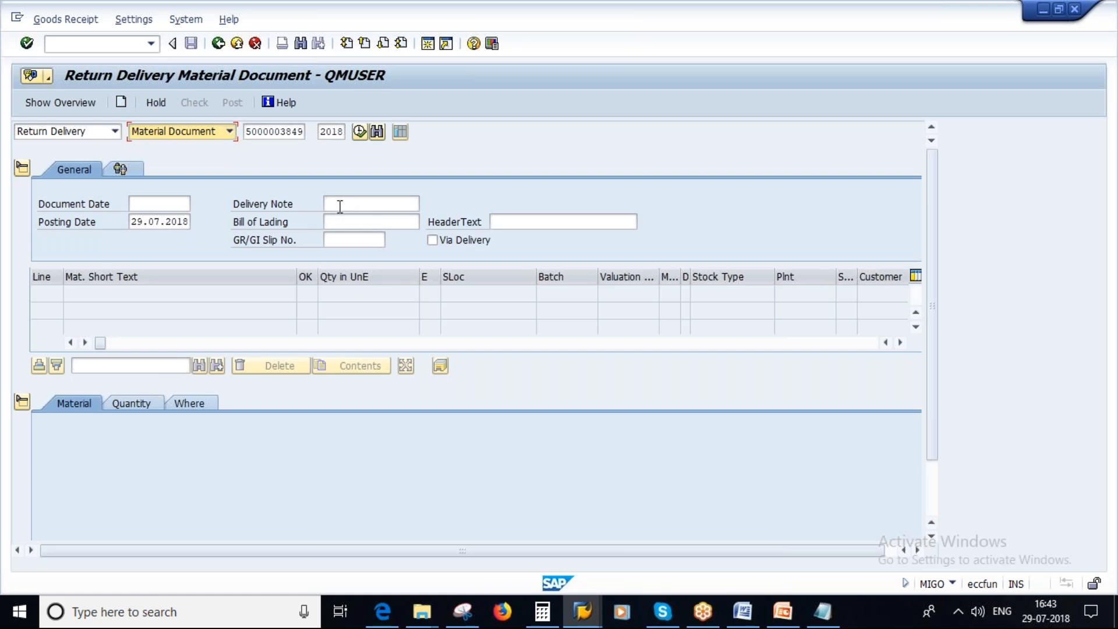
left_click(337, 207)
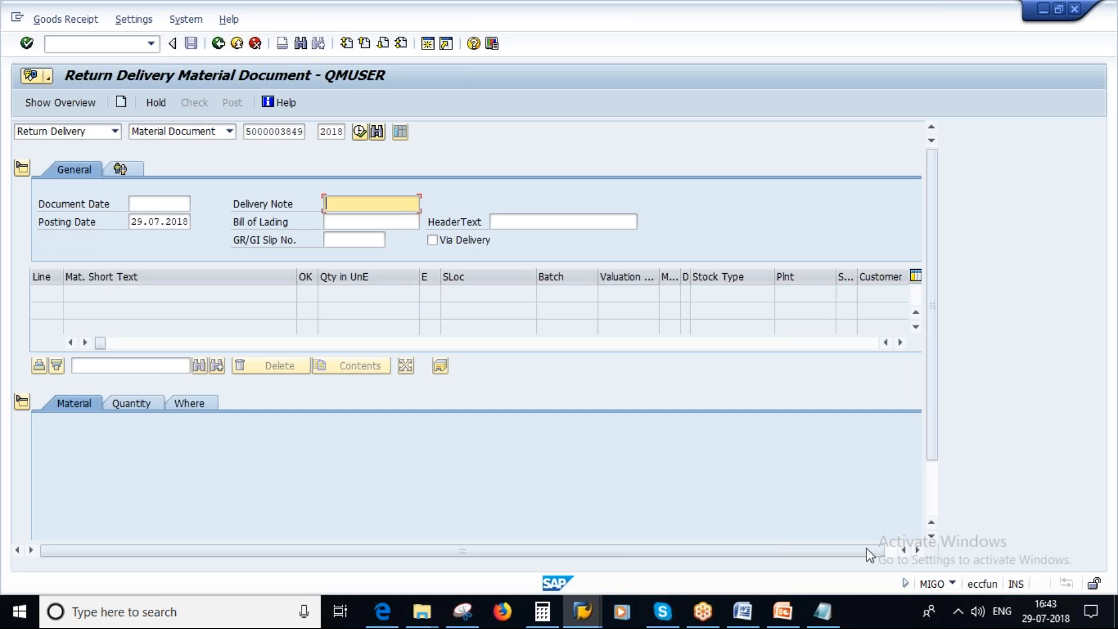
left_click(827, 616)
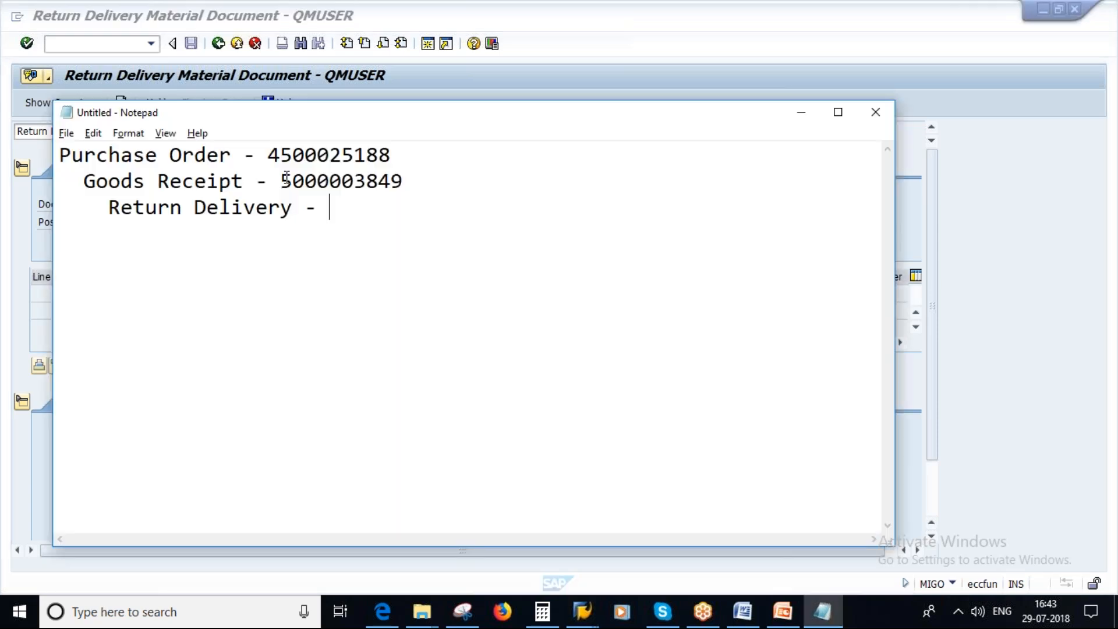
left_click_drag(284, 182, 430, 182)
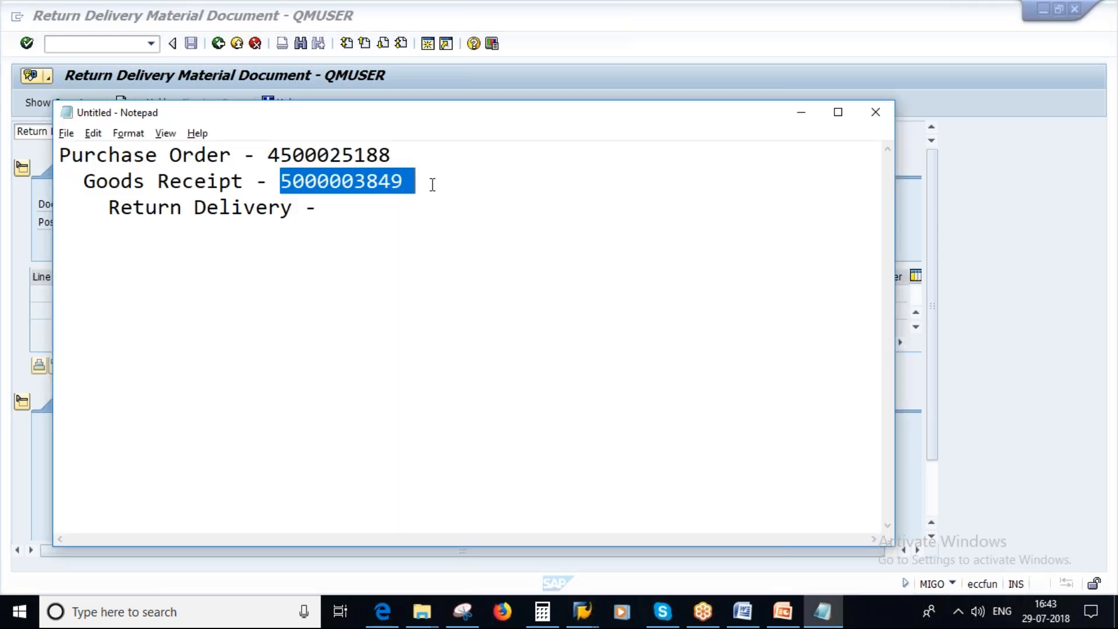
left_click(802, 112)
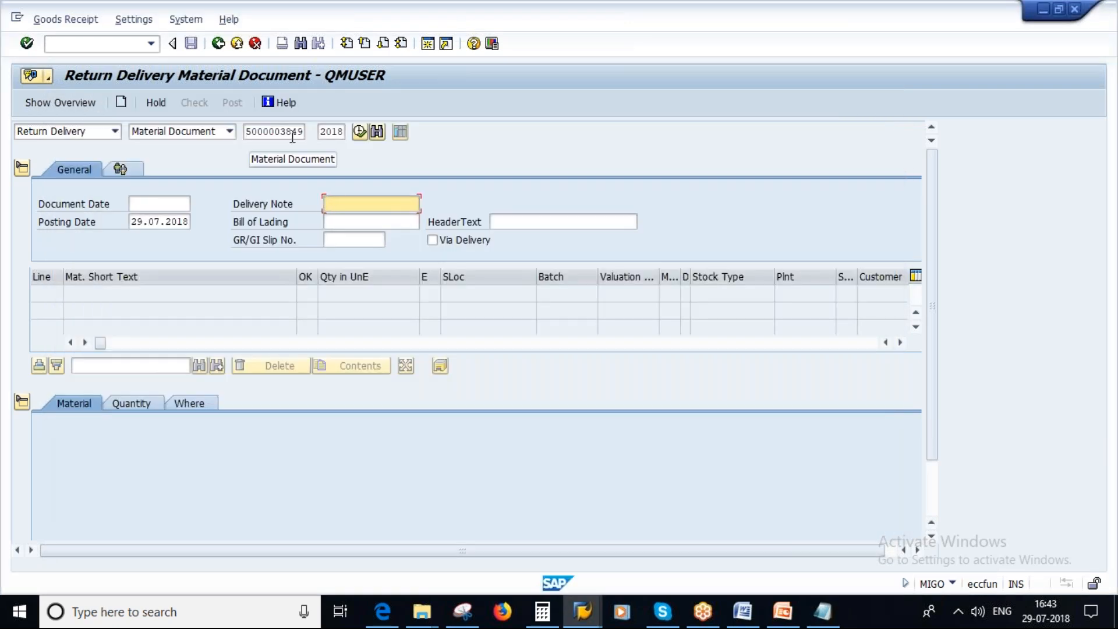
left_click(360, 132)
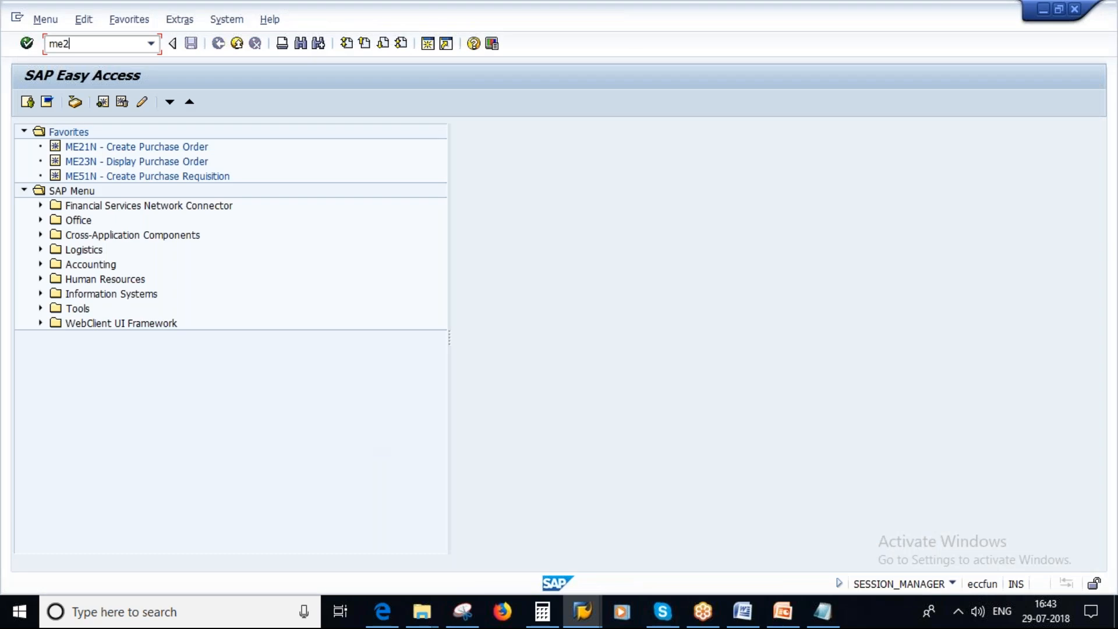
Display the purchase order in ME23N, collapse its header, and compare item 10's Purchase Order History with the numbers noted in Notepad.
type("3n")
key("Return")
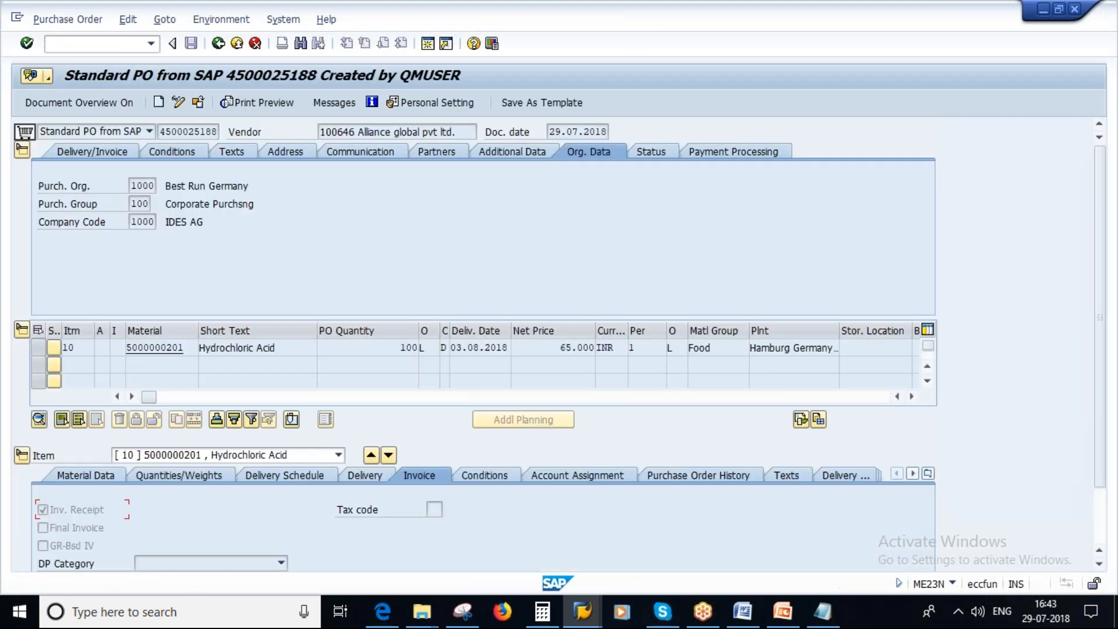
left_click(829, 622)
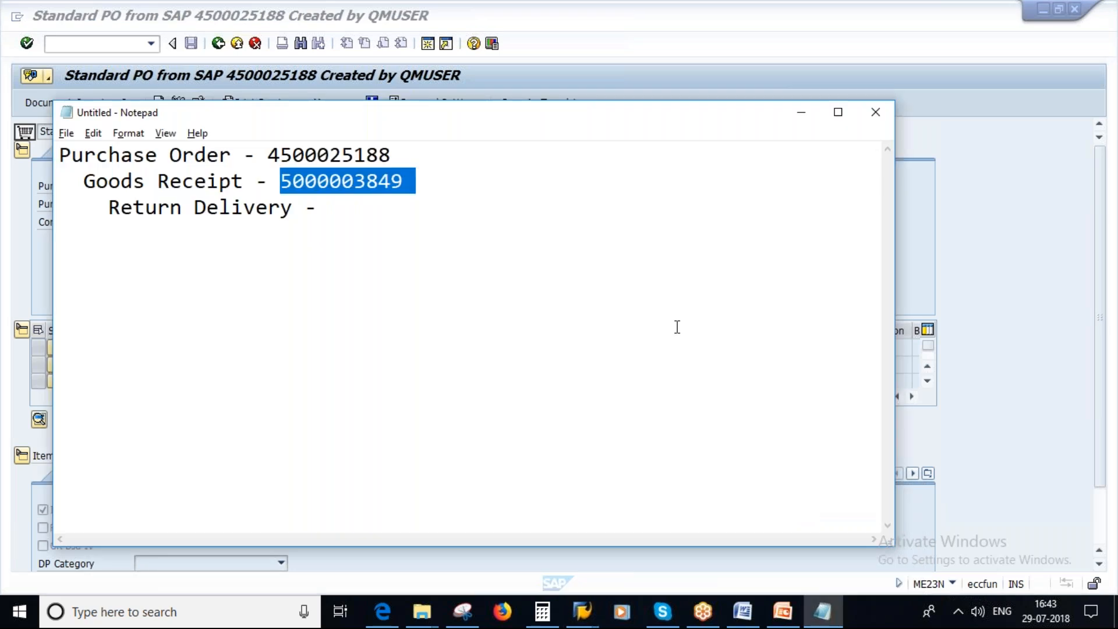
key("alt+Tab")
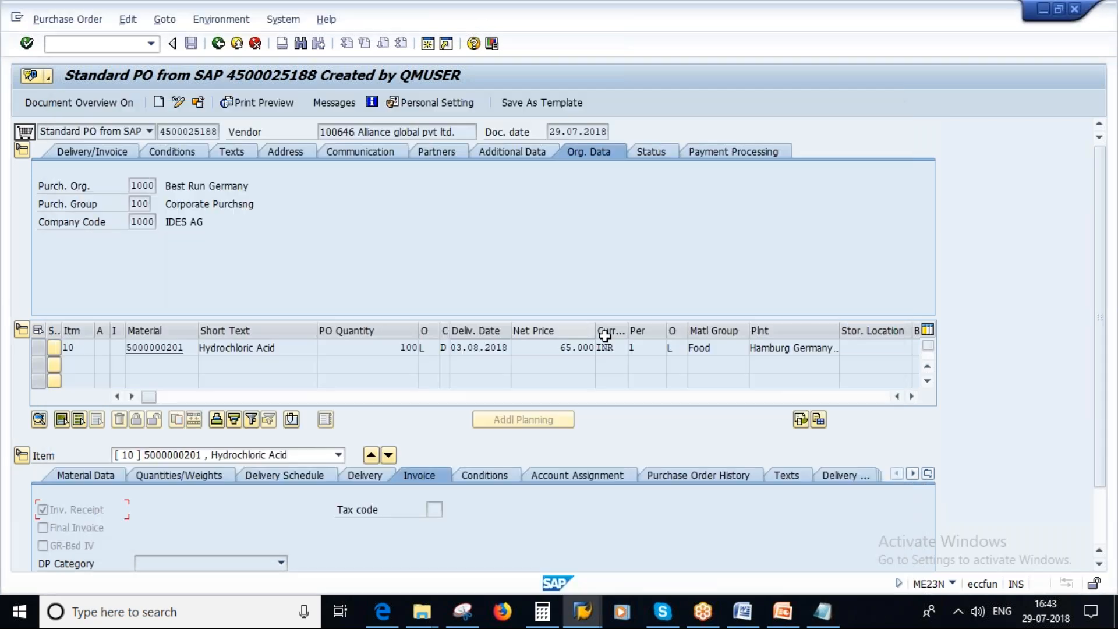
left_click(22, 151)
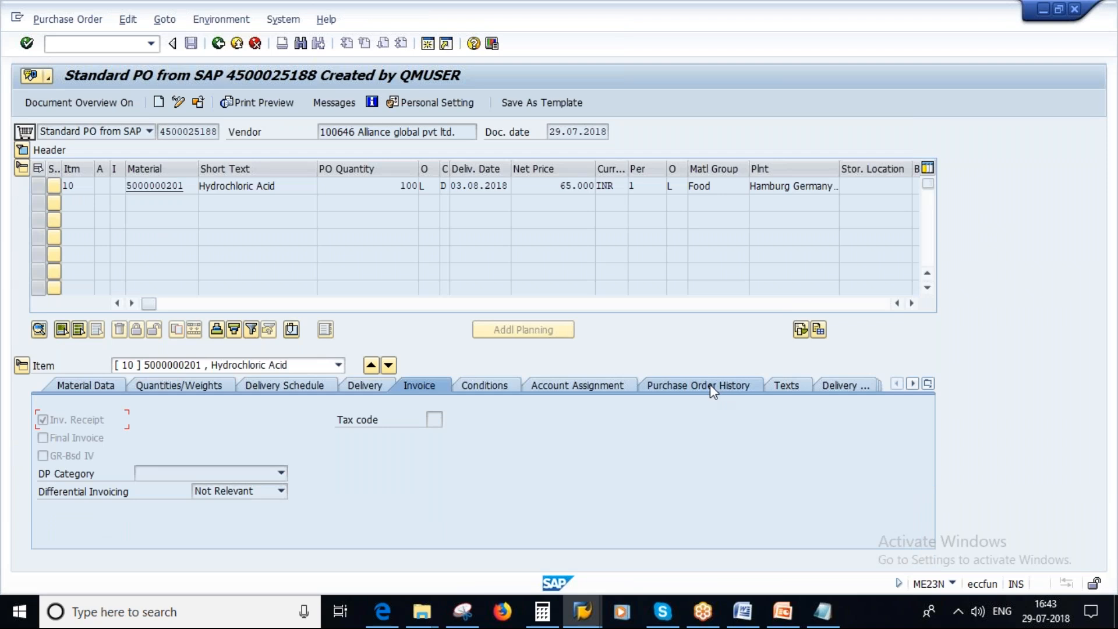
left_click(694, 384)
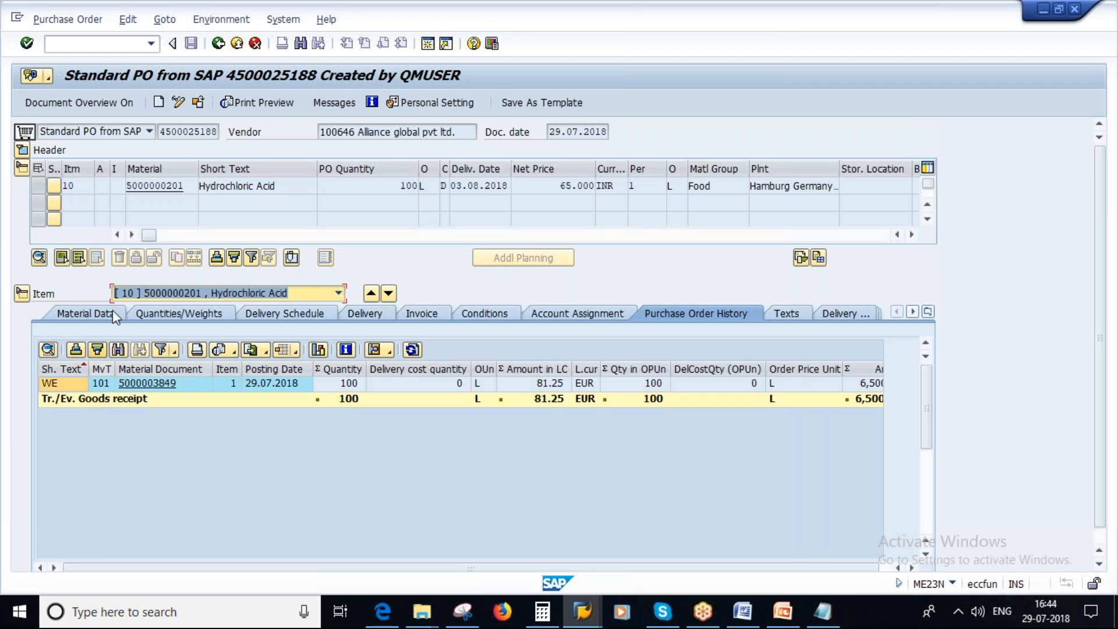
key("alt+Tab")
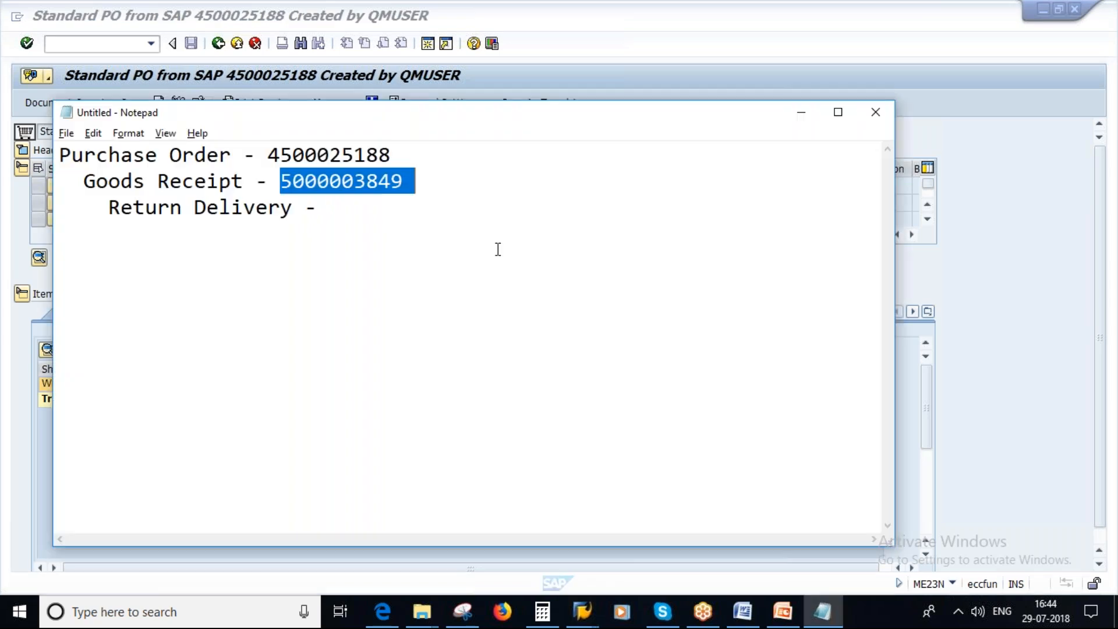
Return to the MIGO return delivery and compare its movement type with the Return Delivery to Vendor slide in PowerPoint.
key("alt+Tab")
mouse_move(582, 612)
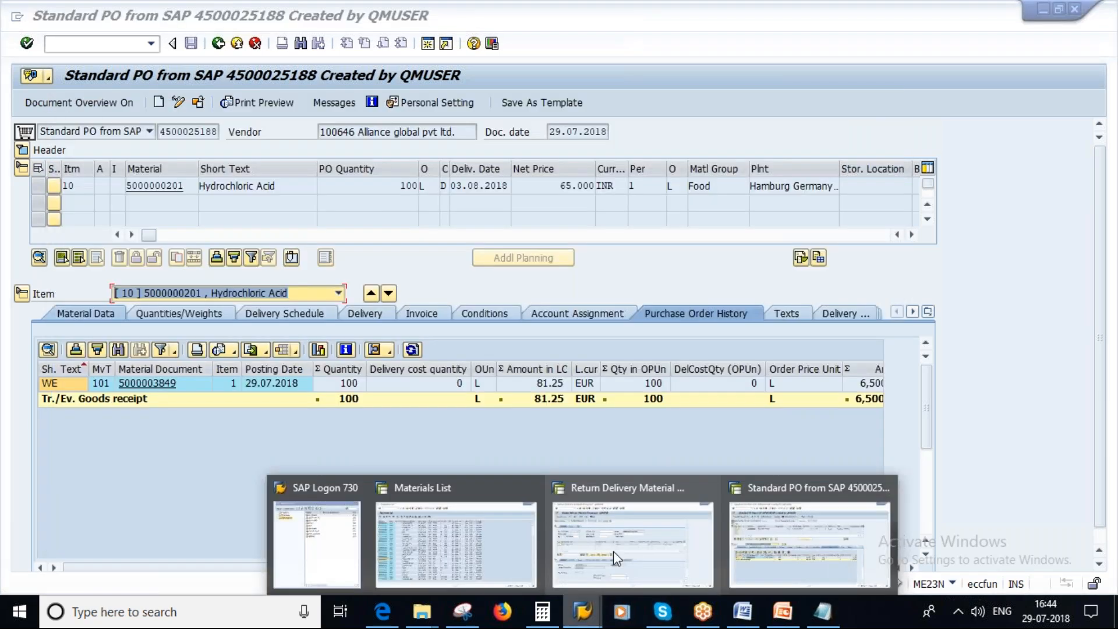
left_click(613, 551)
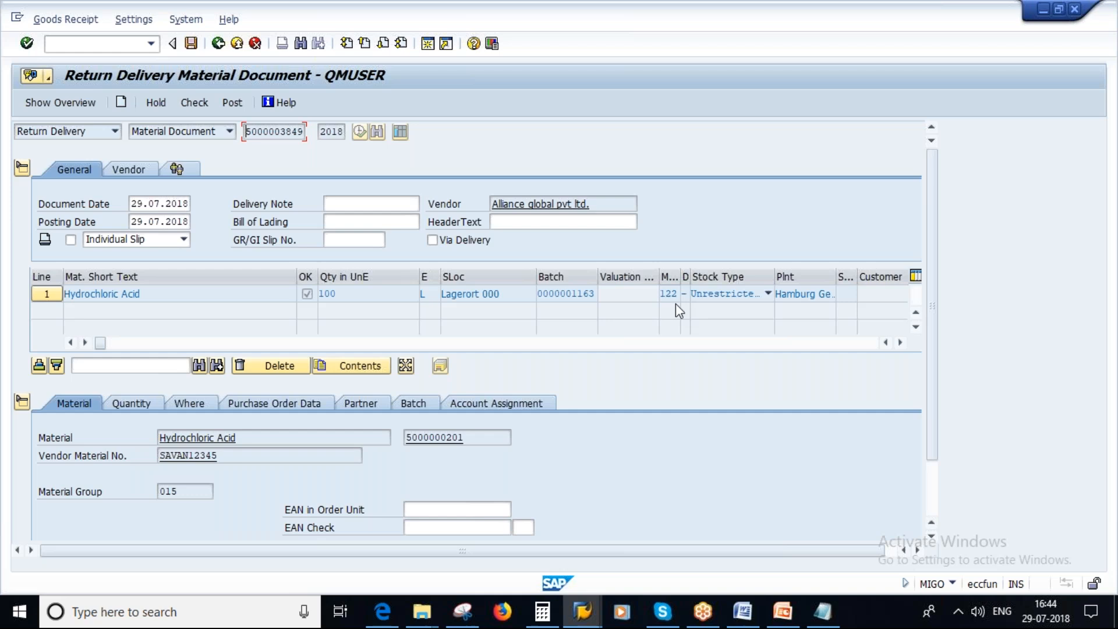
left_click(784, 612)
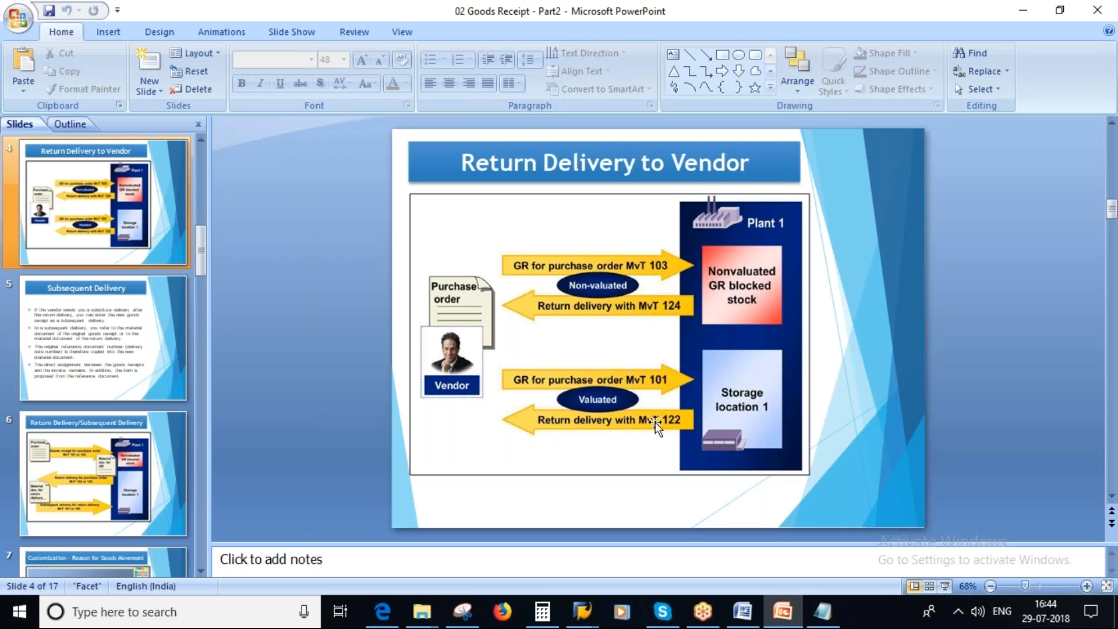
key("alt+Tab")
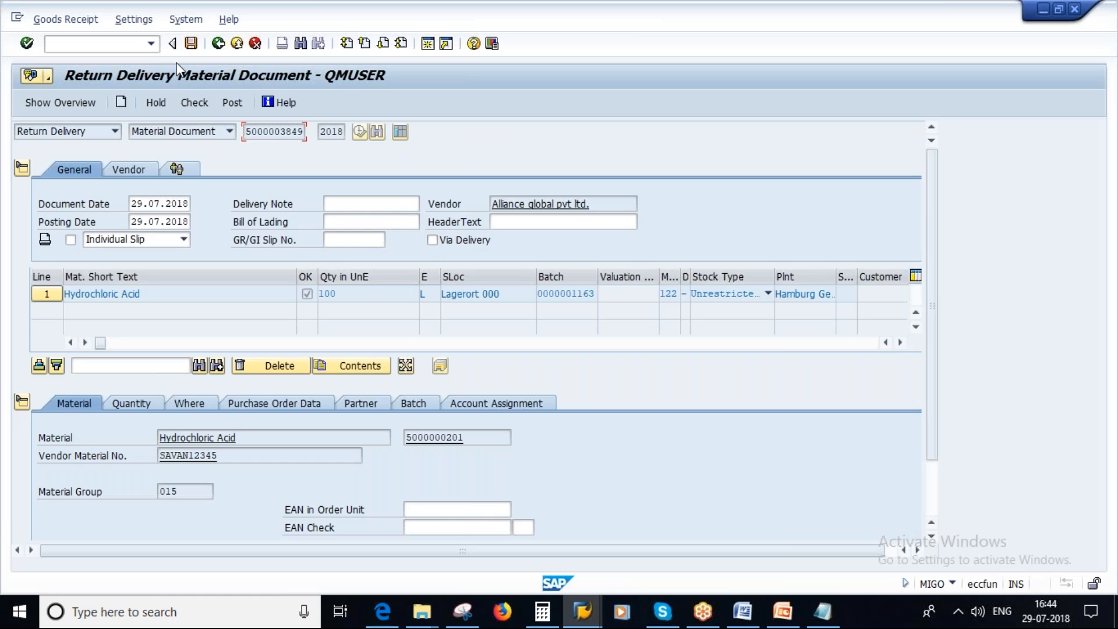
left_click(585, 606)
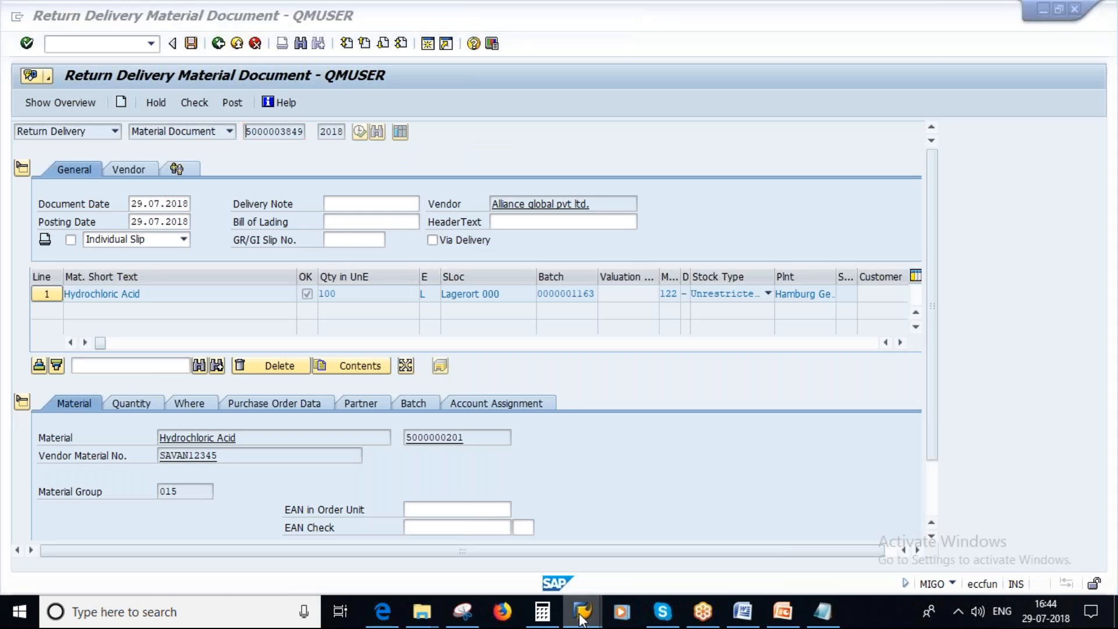
left_click(808, 545)
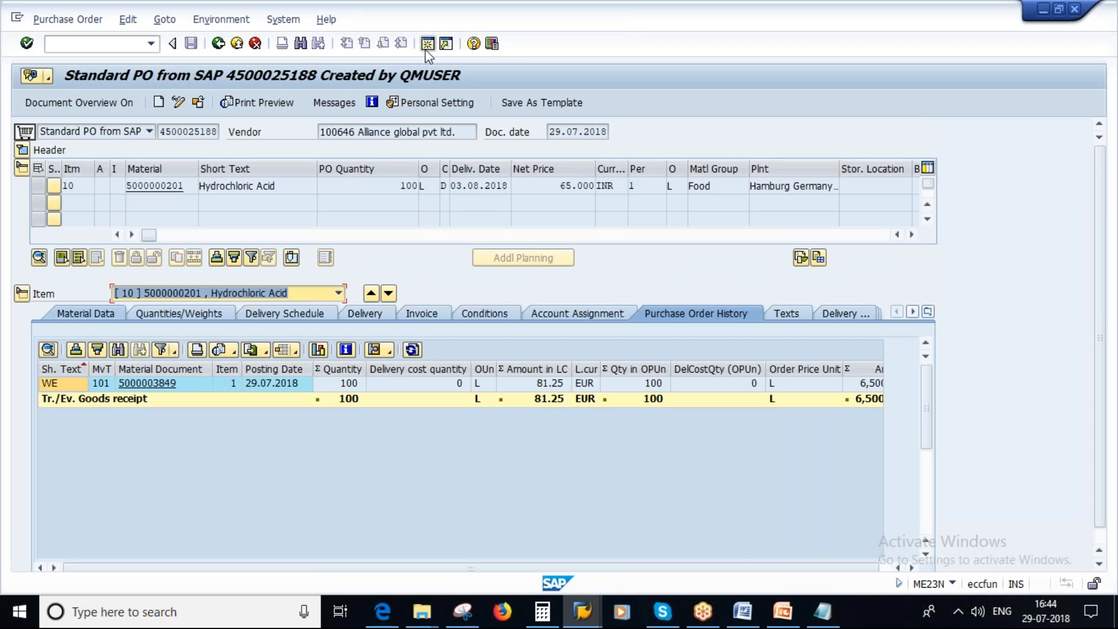
left_click(427, 44)
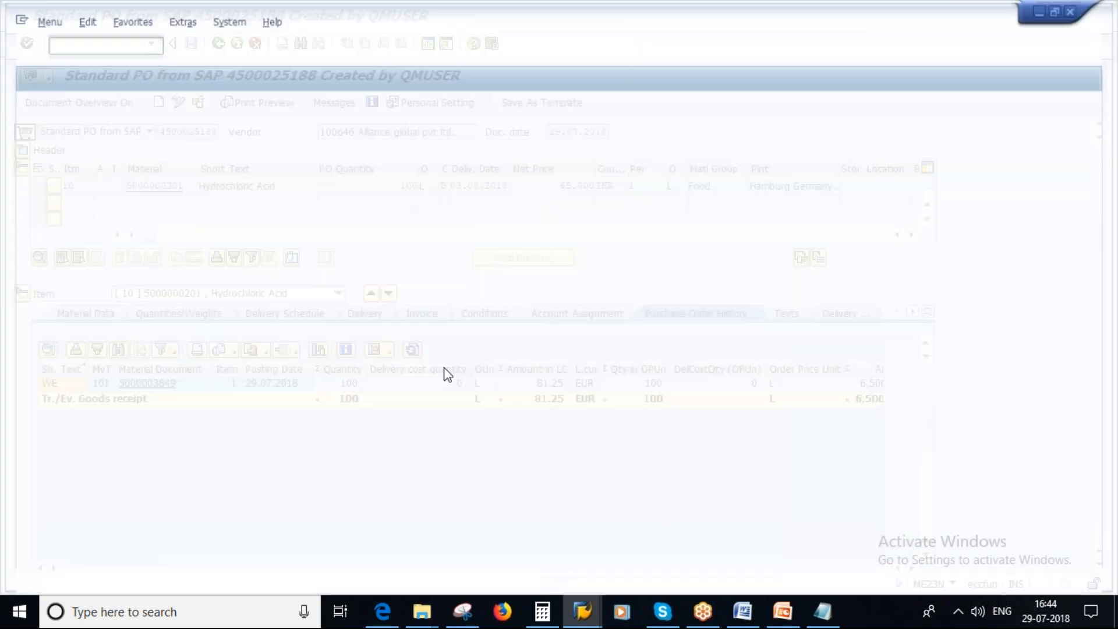
type("mmbe")
key("Return")
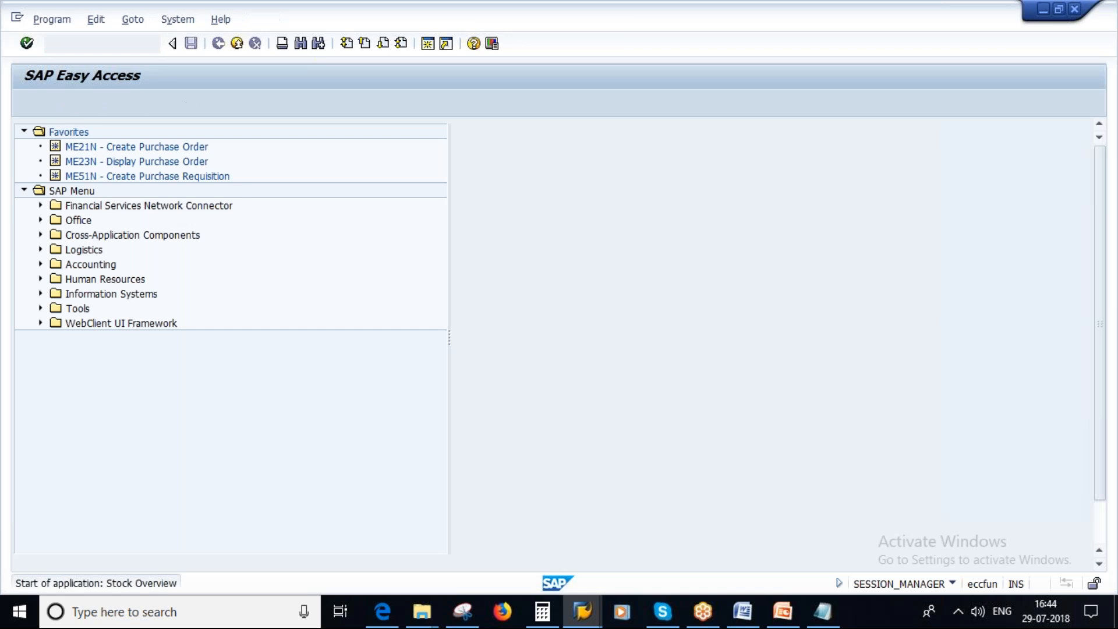
left_click(26, 102)
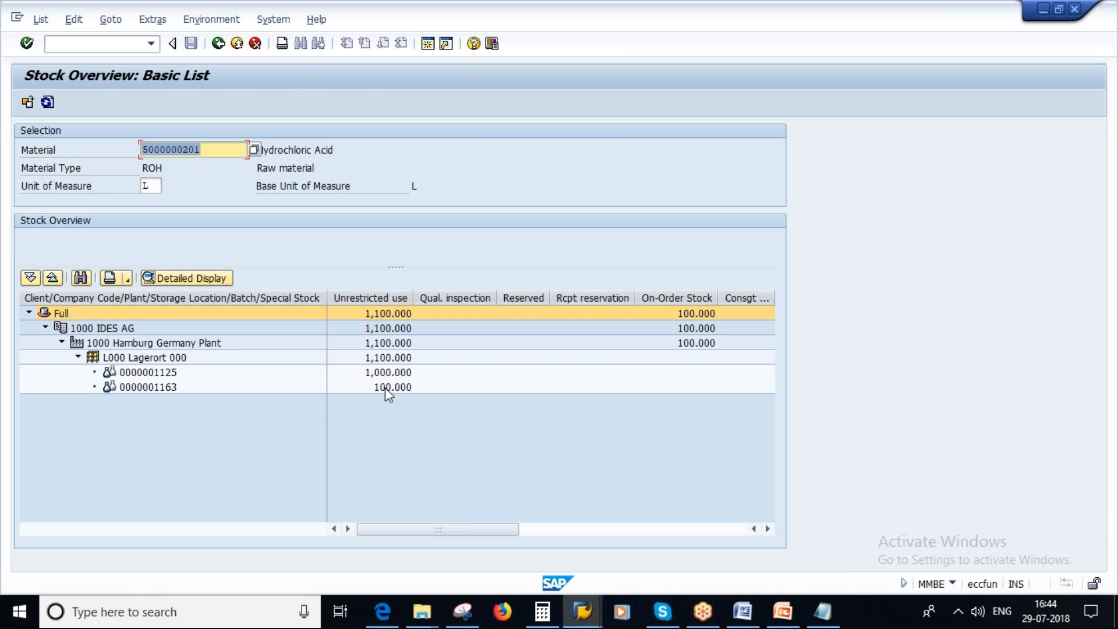
double_click(386, 387)
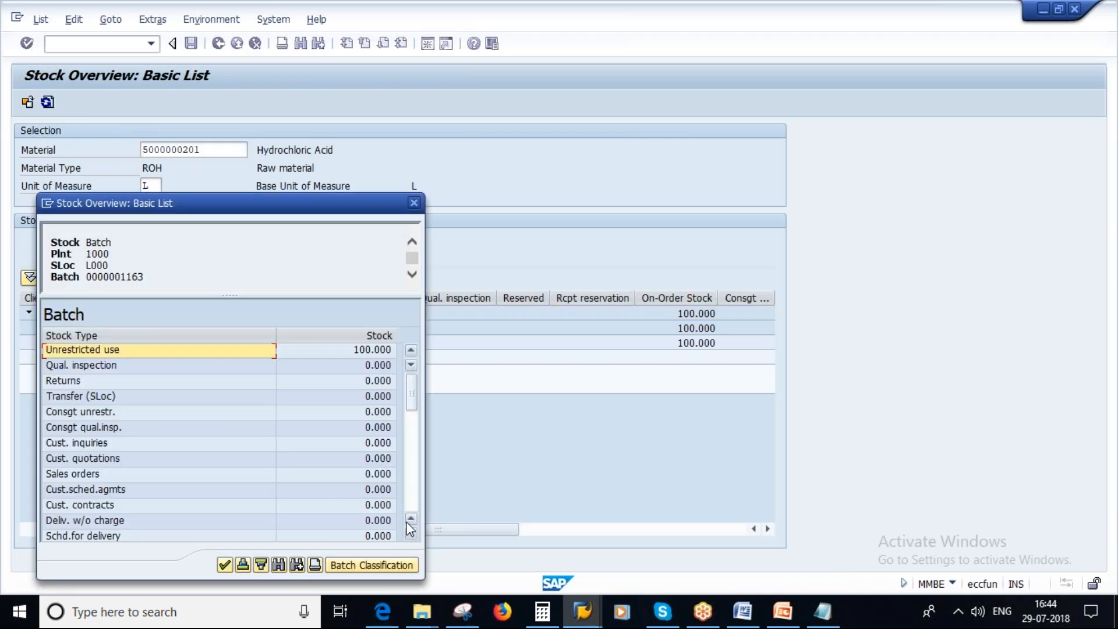
key("Escape")
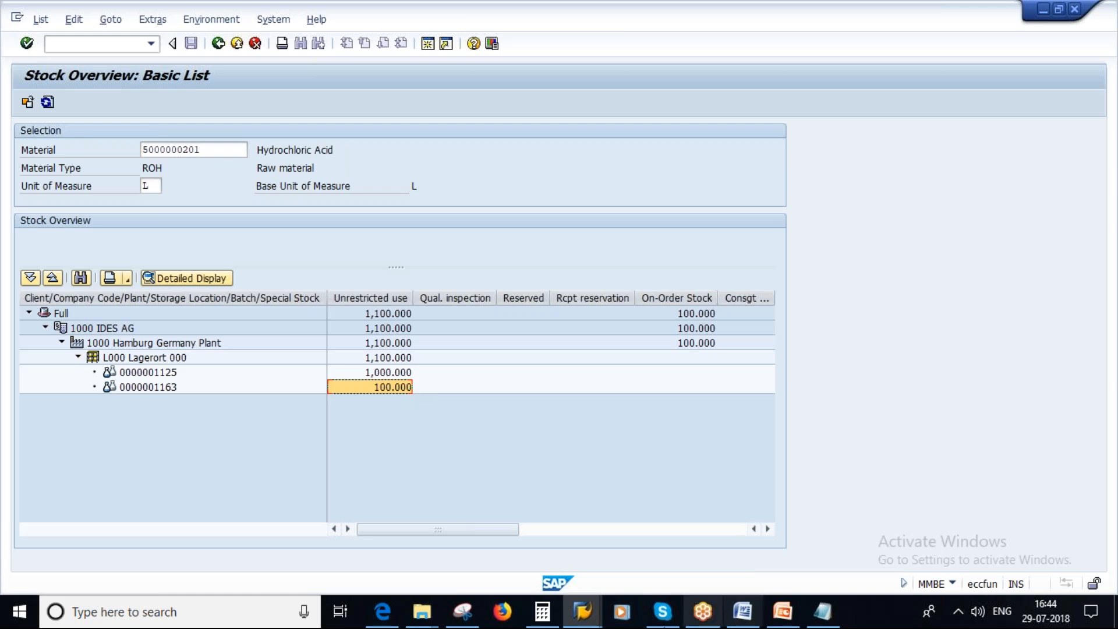
Switch back to the return delivery session, check the document for errors, and close the resulting log.
left_click(582, 623)
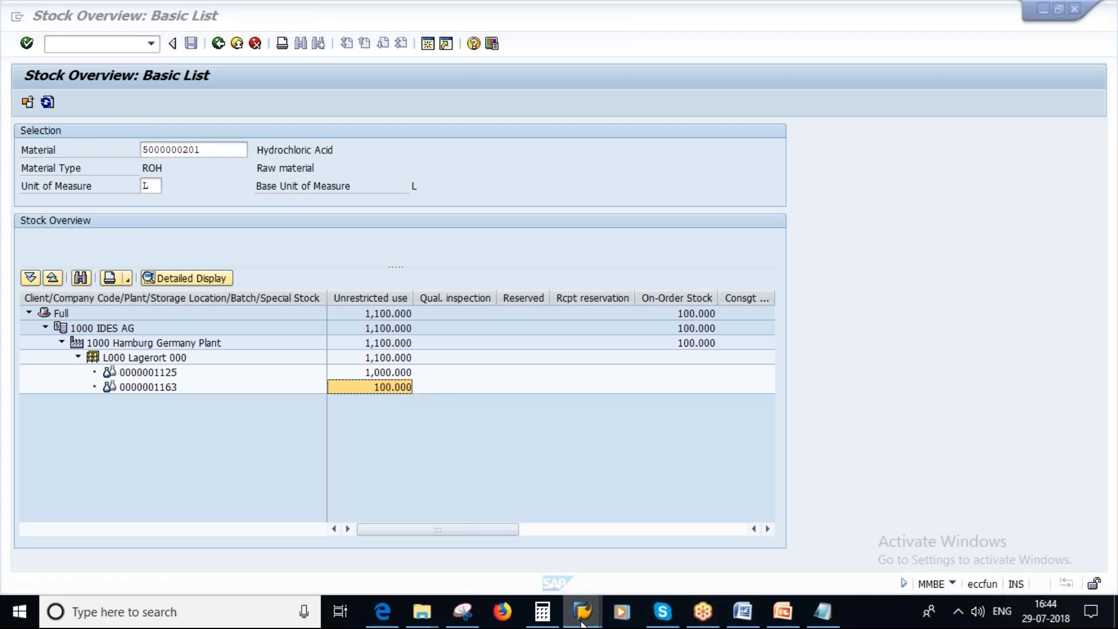
left_click(563, 538)
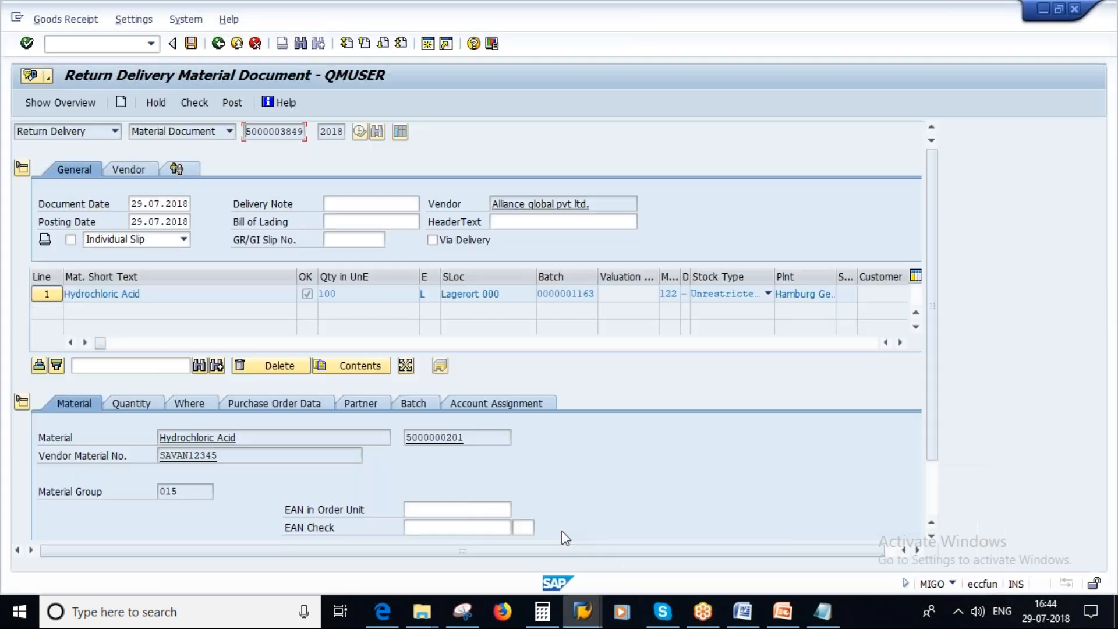
left_click(194, 103)
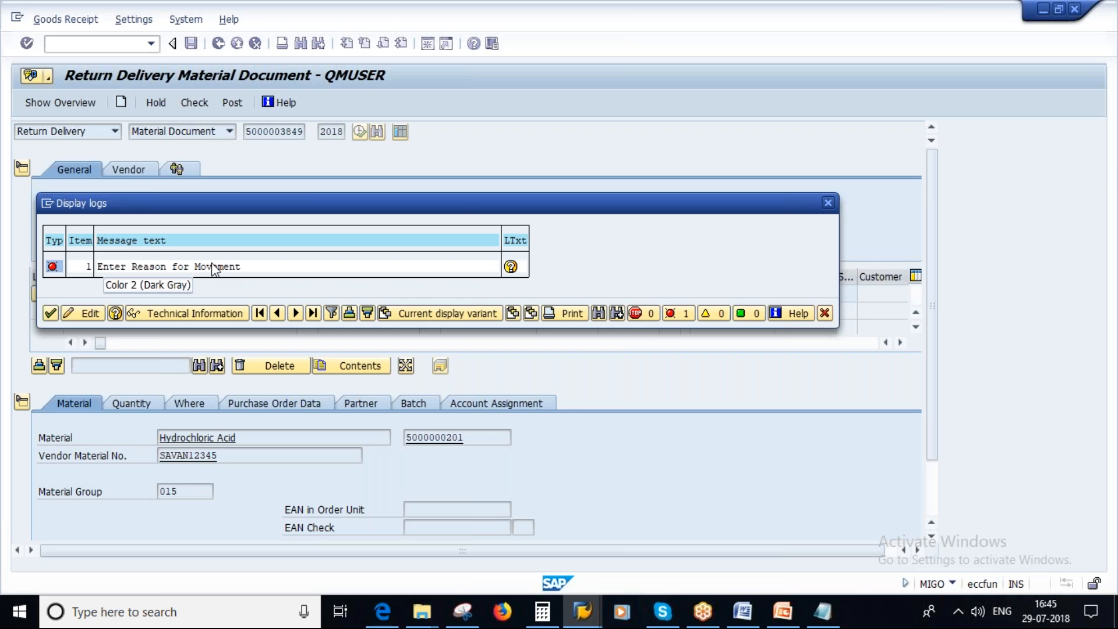
left_click(50, 313)
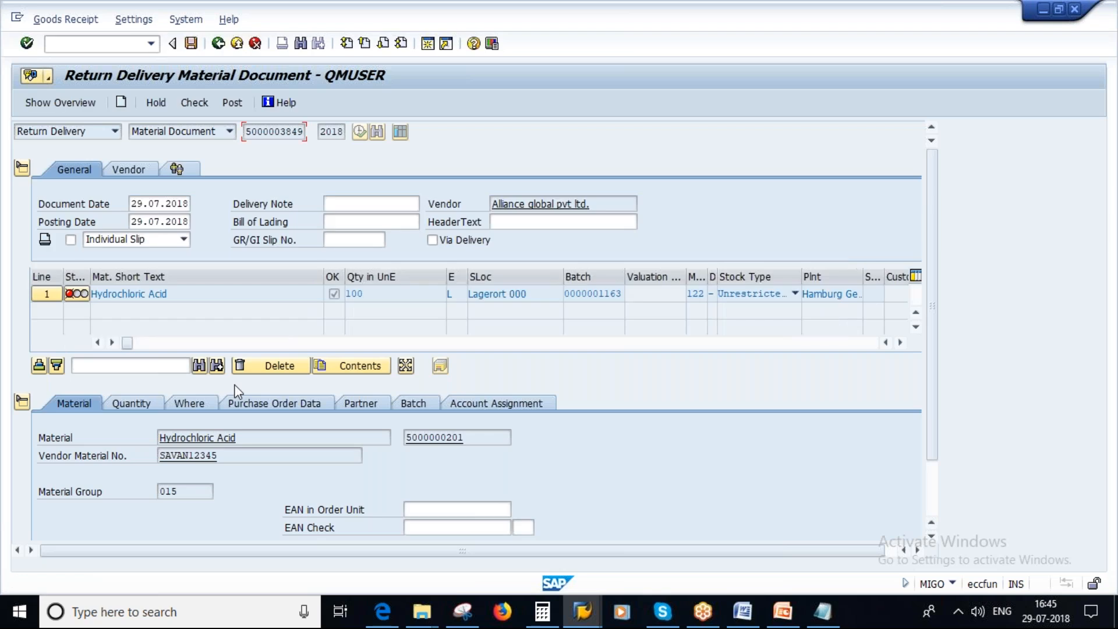
Look for the reason for movement field in the item's Purchase Order Data, Partner, Batch, Account Assignment, Material and Quantity details.
scroll(236, 391, "down", 1)
left_click(272, 331)
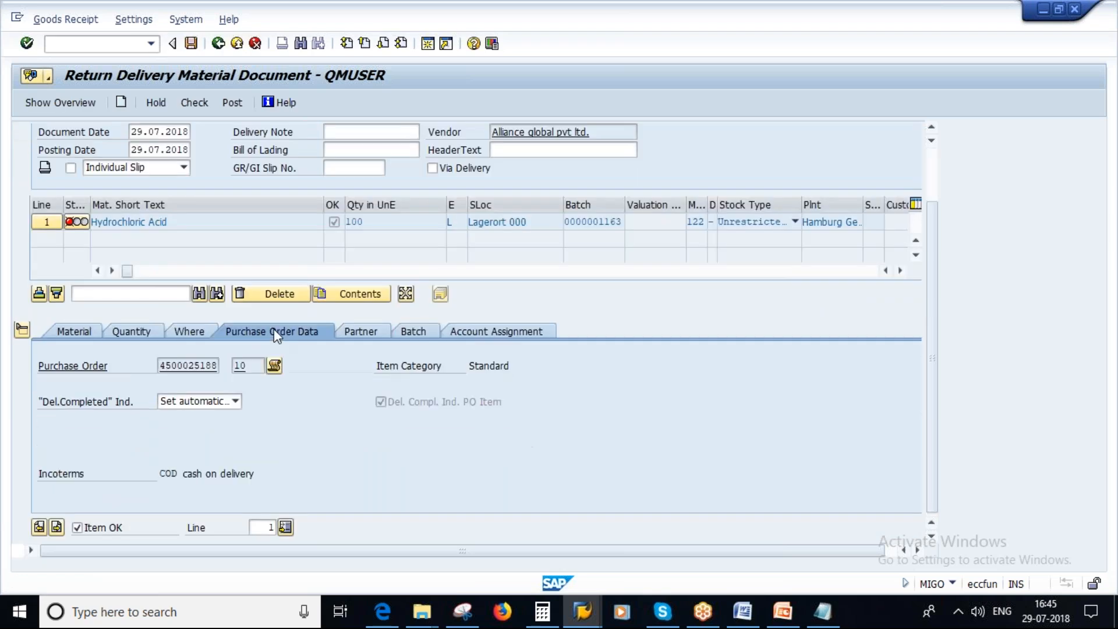
left_click(361, 332)
left_click(408, 332)
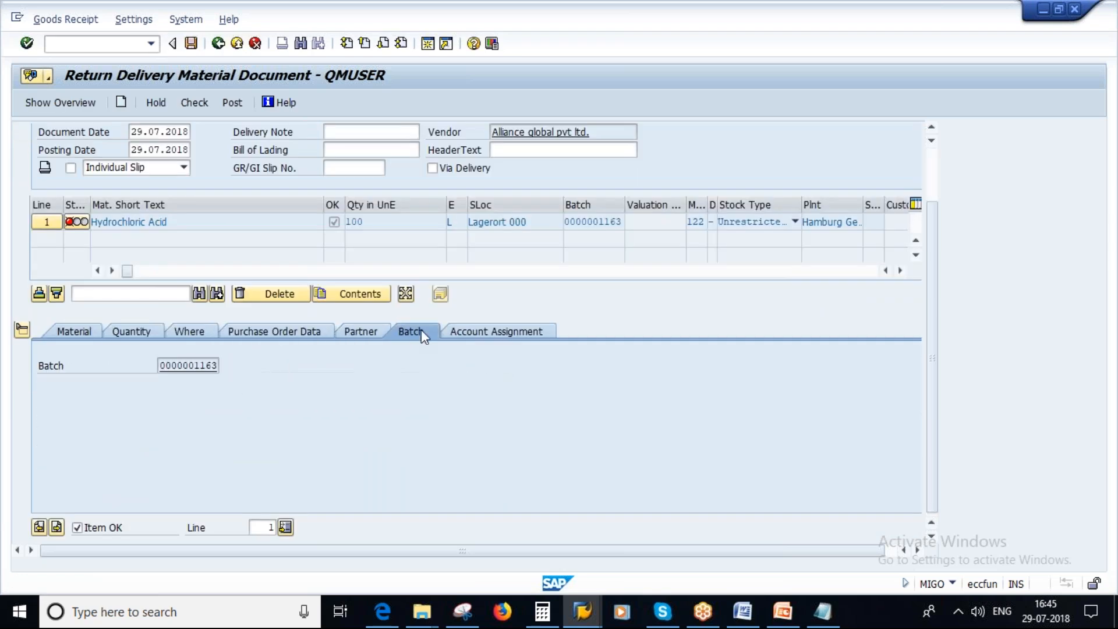
left_click(461, 334)
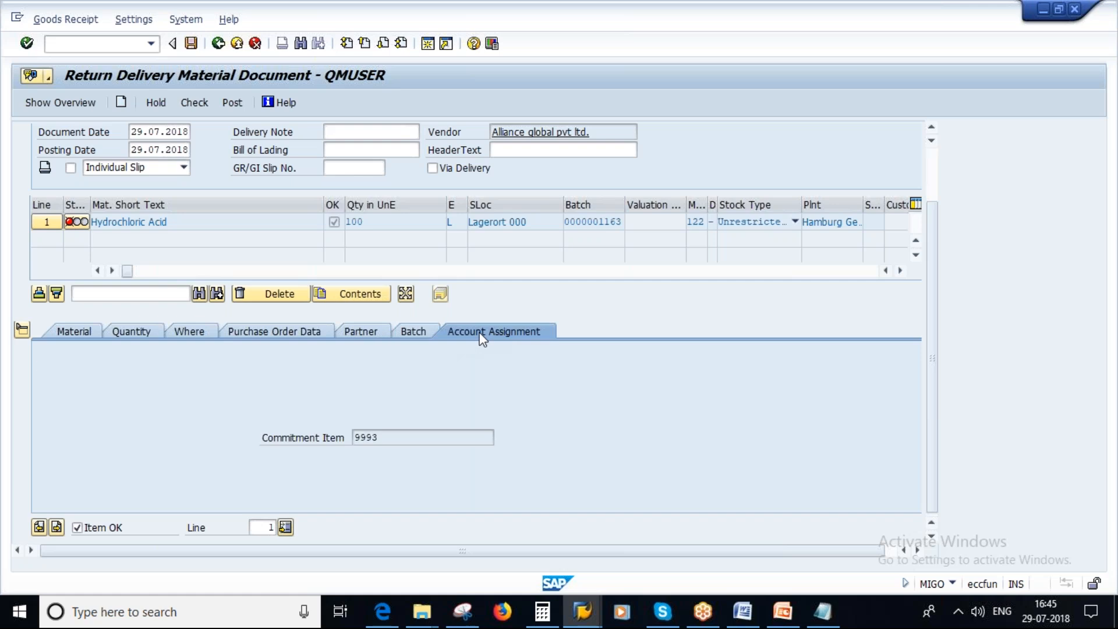
left_click(85, 332)
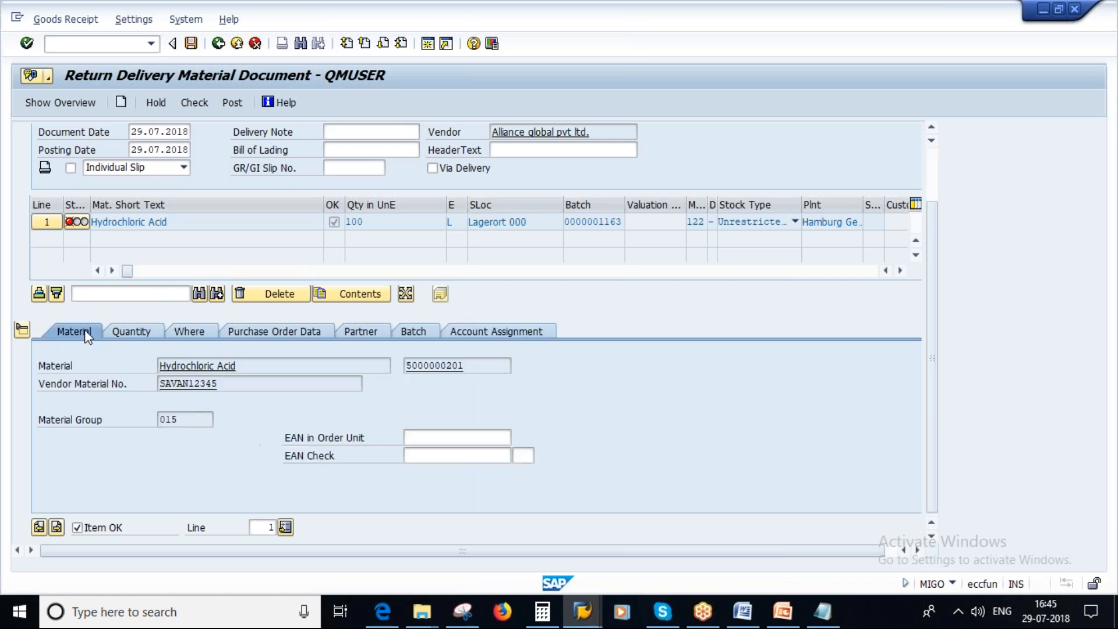
left_click(149, 333)
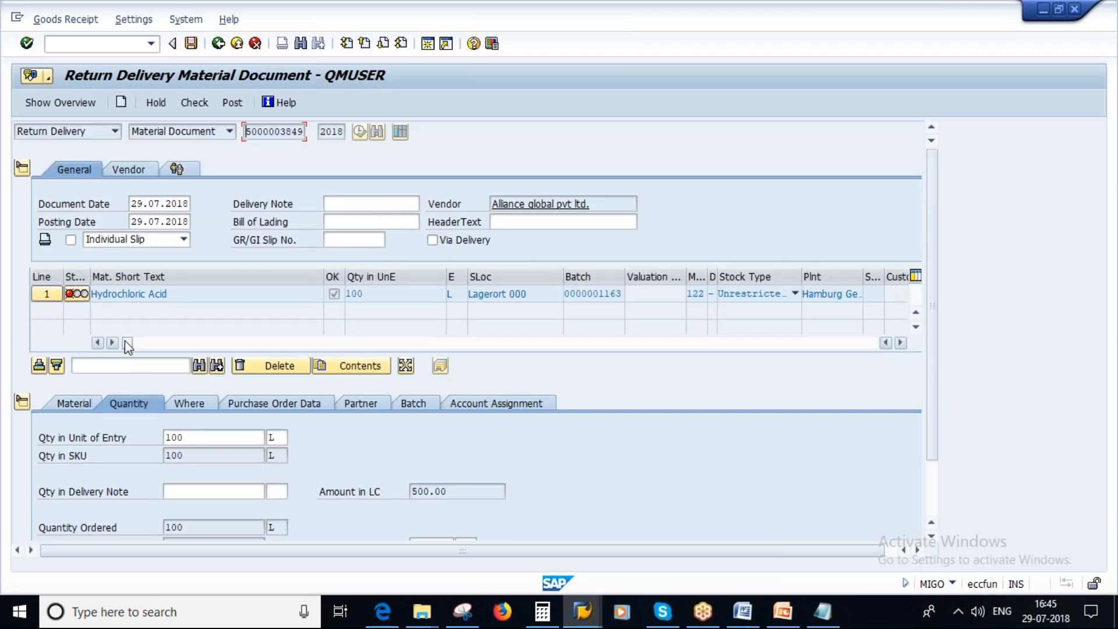
Collapse the item detail data and examine the item table's columns for the reason for movement field.
left_click_drag(128, 344, 477, 352)
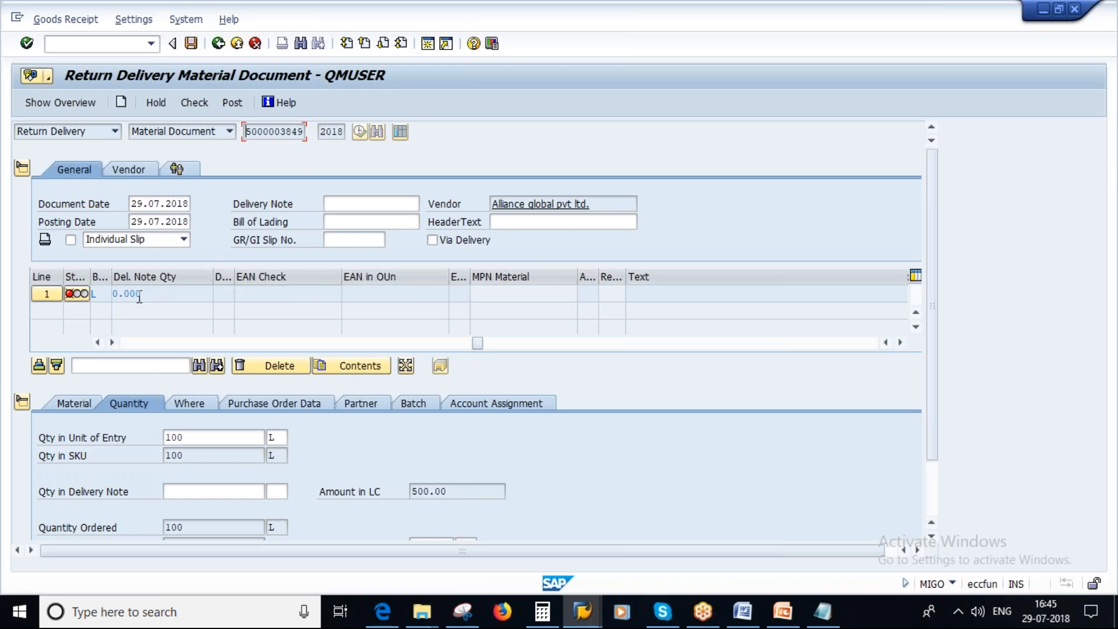
left_click_drag(478, 343, 183, 336)
left_click(400, 295)
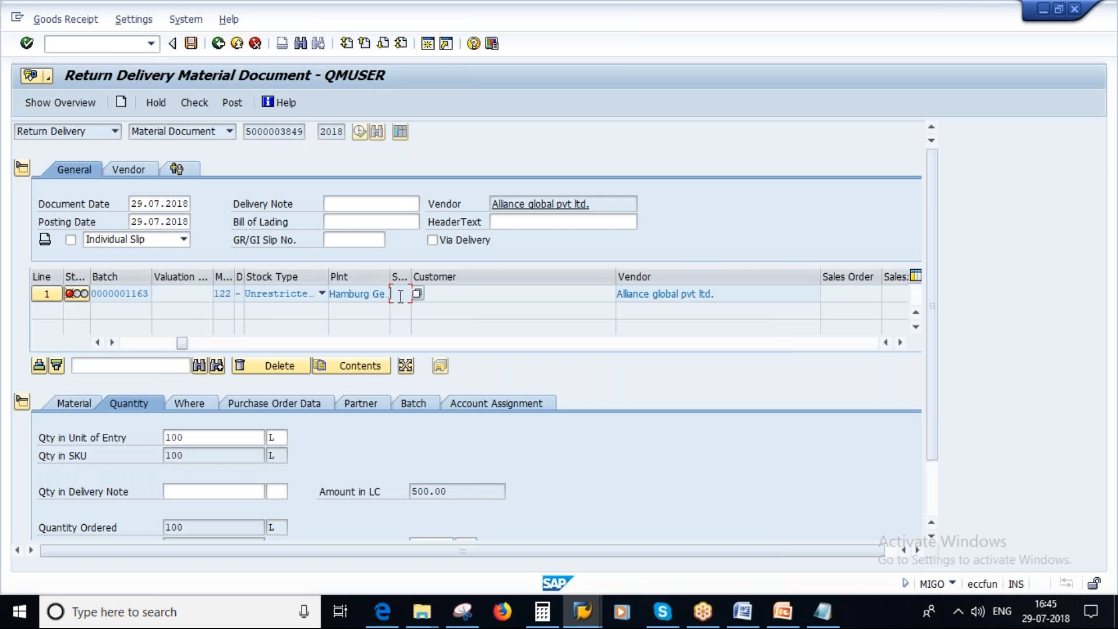
left_click(23, 404)
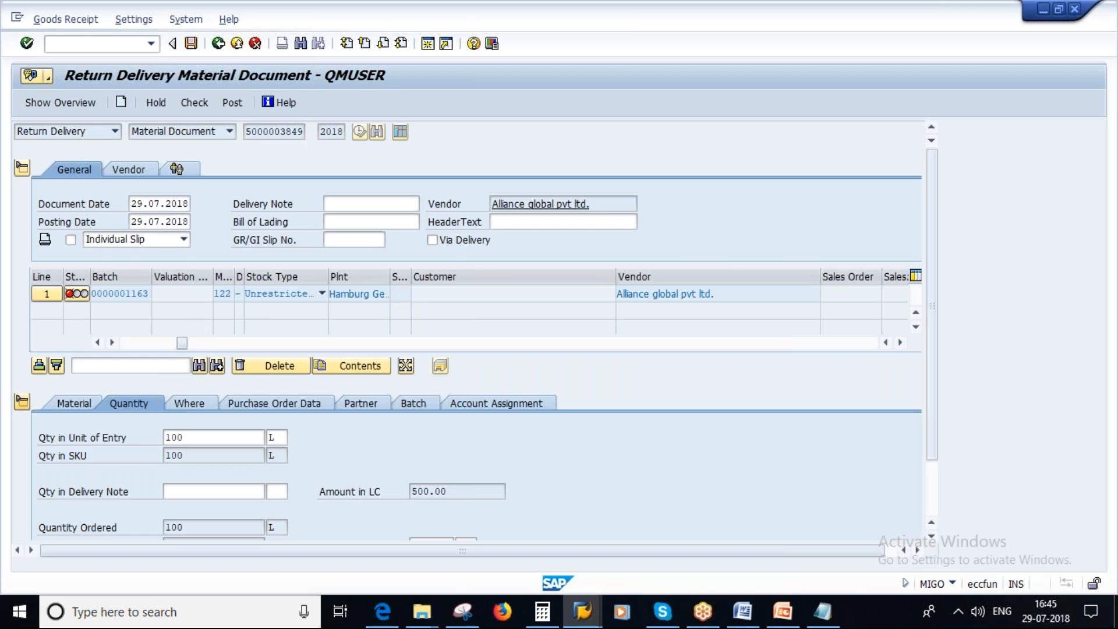
left_click_drag(183, 480, 459, 481)
left_click(449, 293)
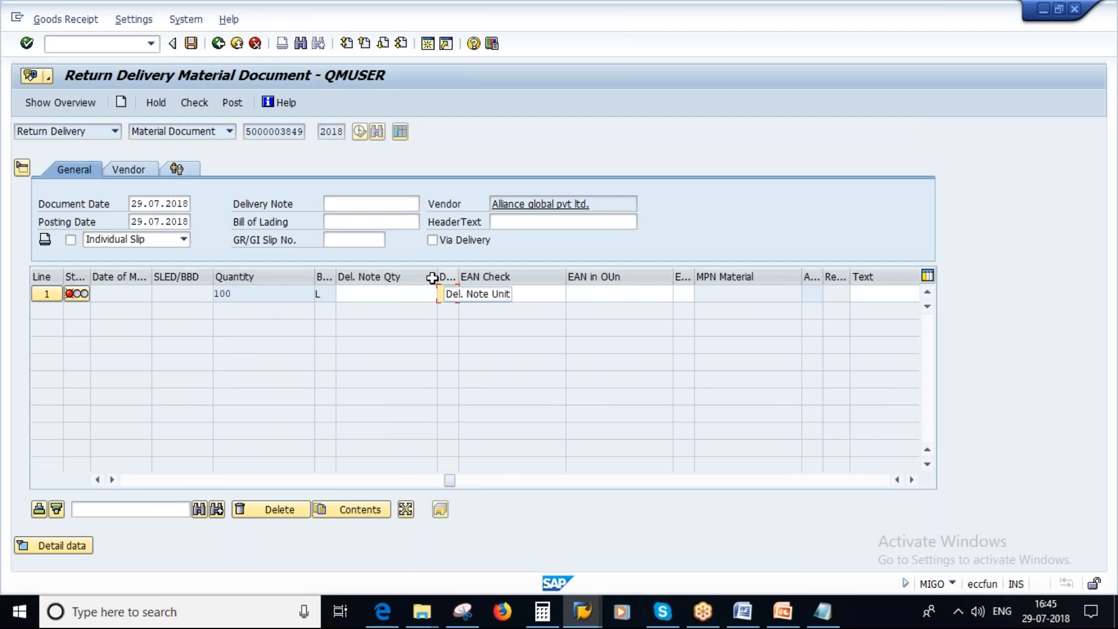
left_click_drag(449, 480, 116, 485)
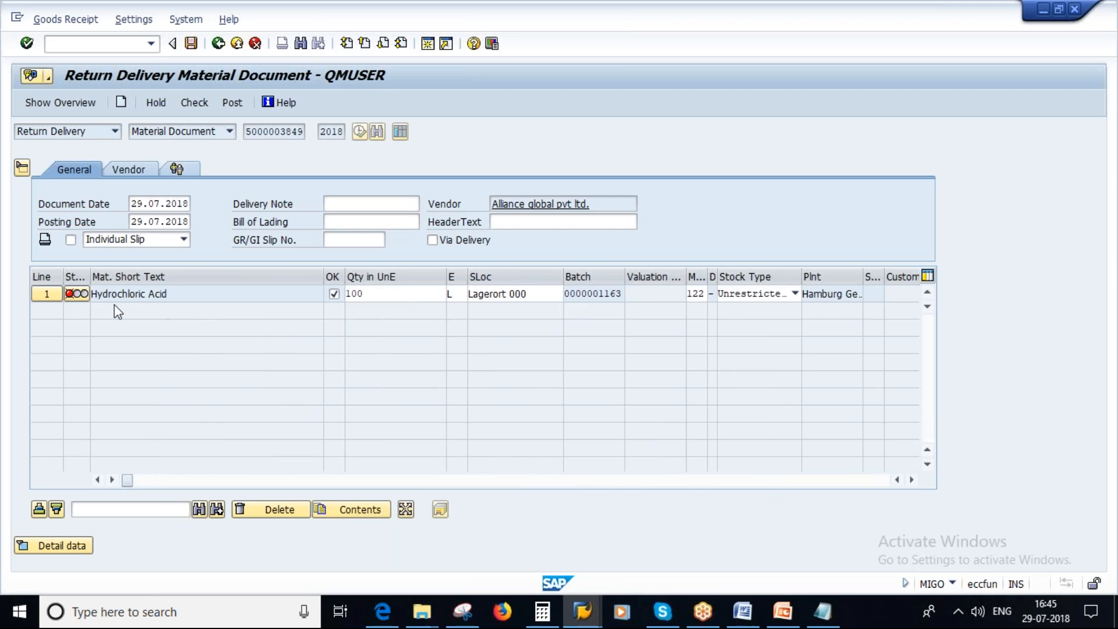
left_click_drag(127, 482, 355, 492)
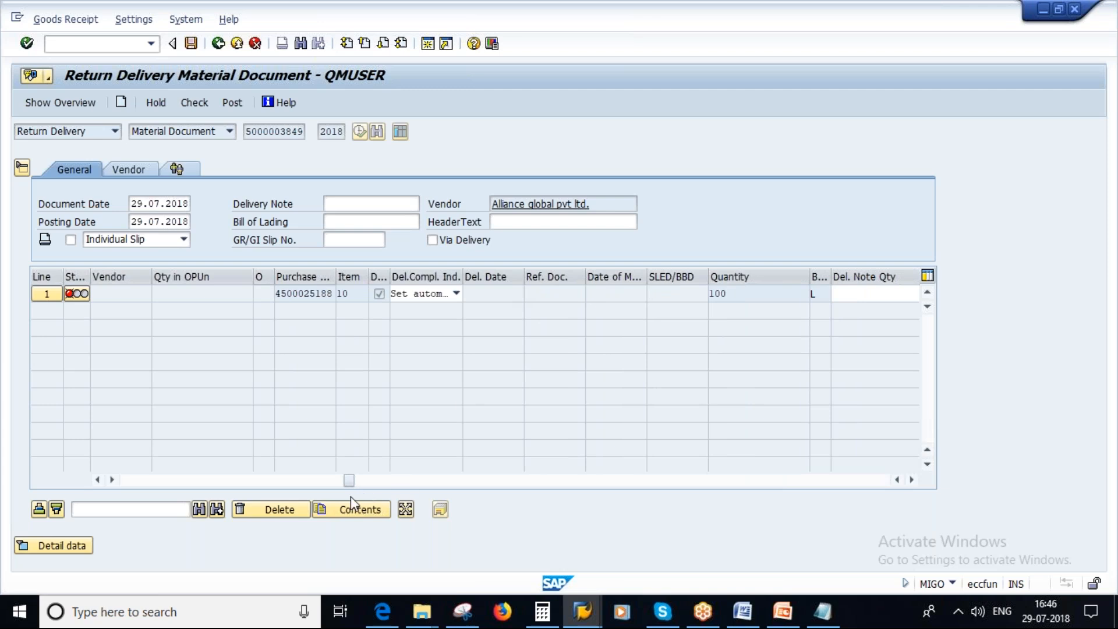
left_click_drag(351, 482, 355, 481)
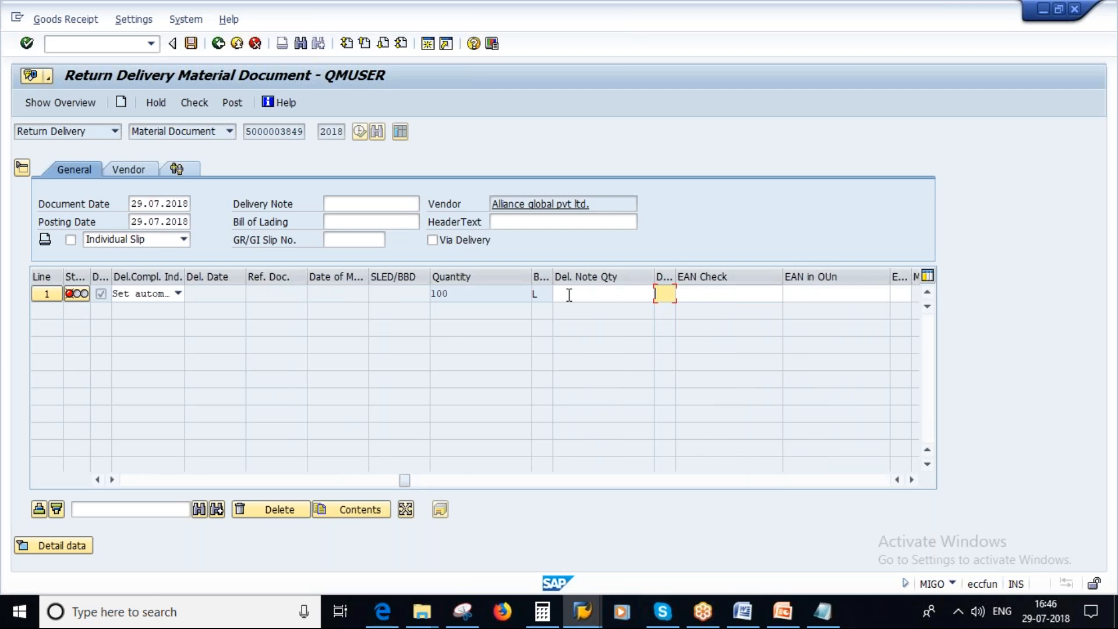
left_click(600, 293)
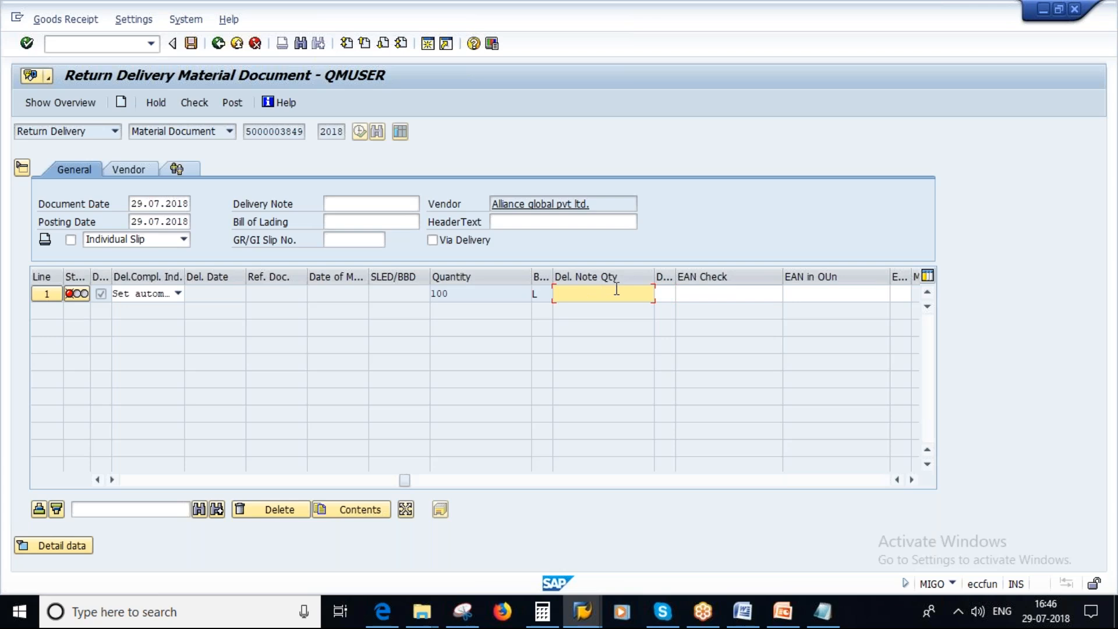
Enter "quality problem" as the item text for line 1 of the return delivery.
left_click_drag(405, 485, 507, 481)
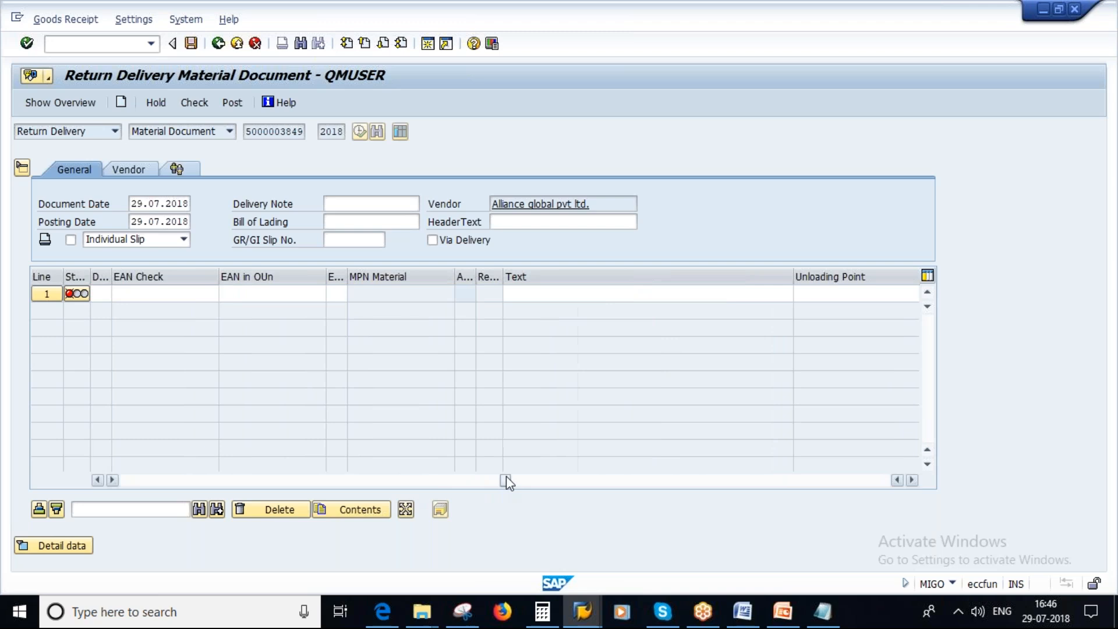
left_click(484, 279)
left_click(545, 294)
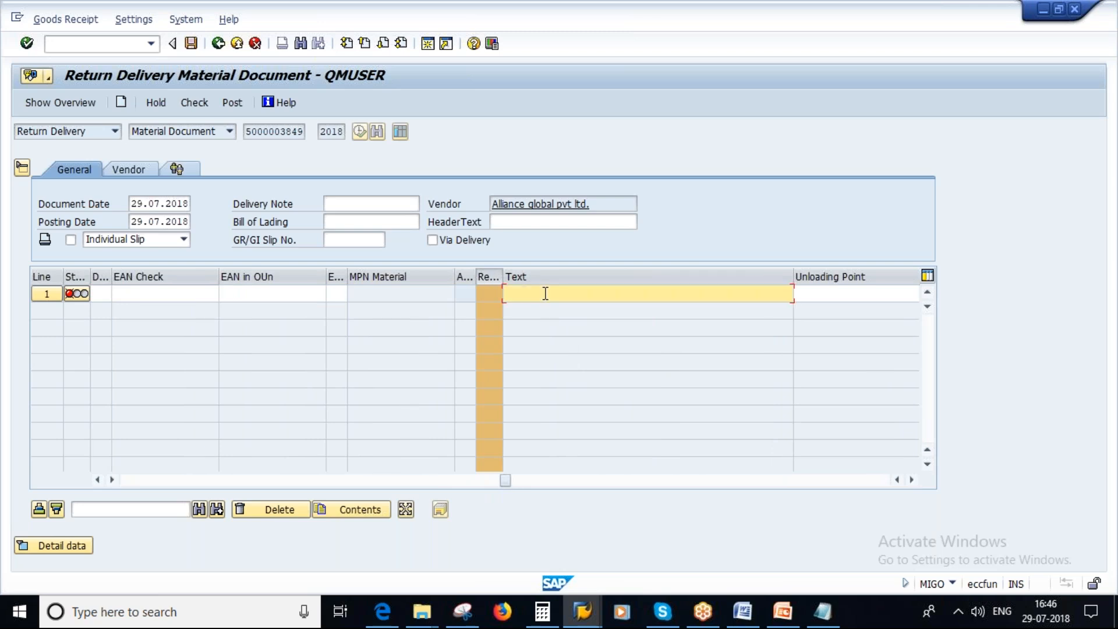
type("qy")
type("uality p")
type("roblem")
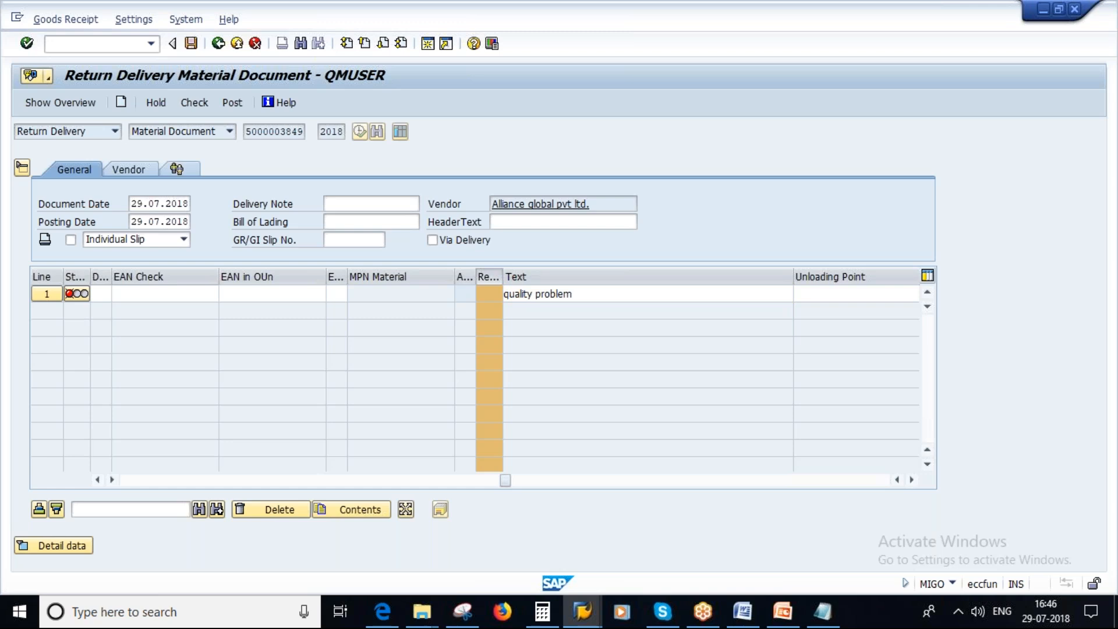
key("Return")
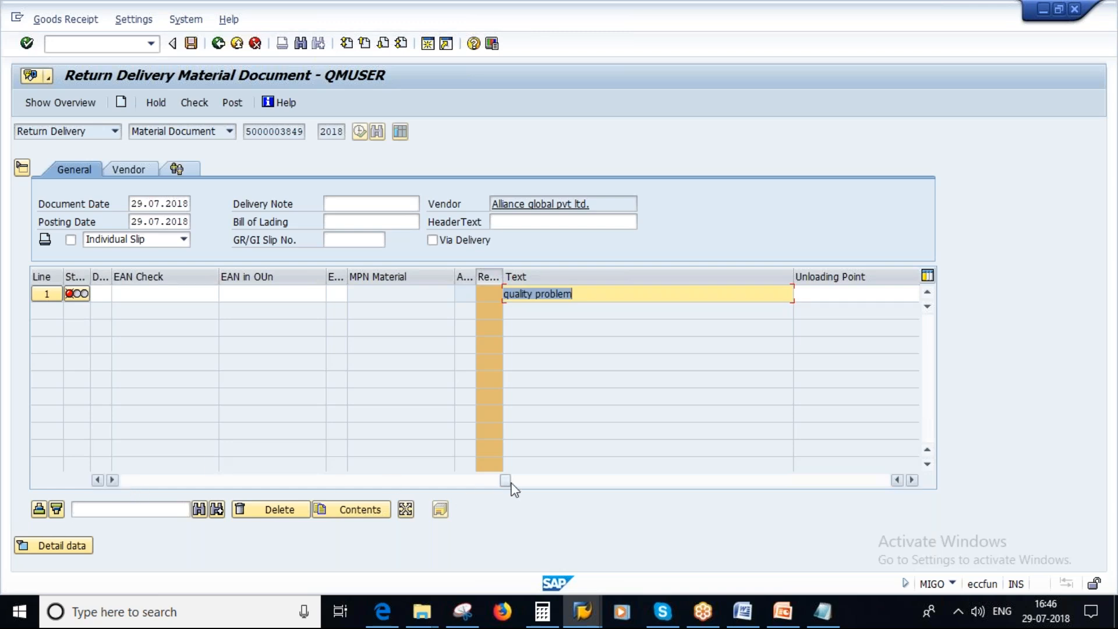
Set the reason for movement of return delivery line 1 to 0001, Poor quality, from the list of possible reasons.
left_click_drag(503, 480, 661, 487)
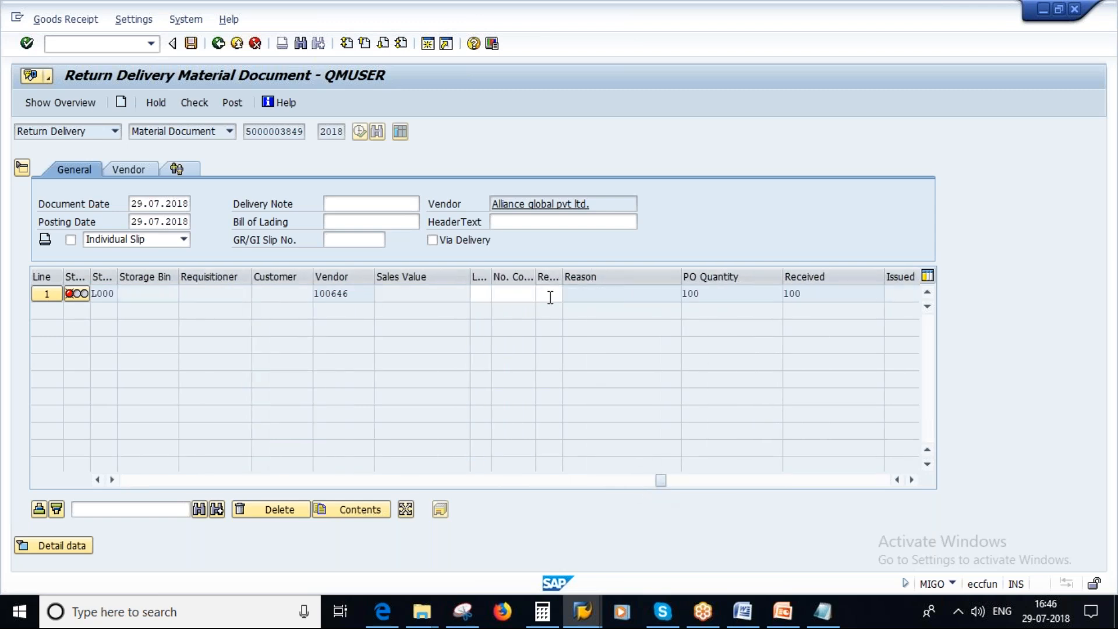
left_click(548, 276)
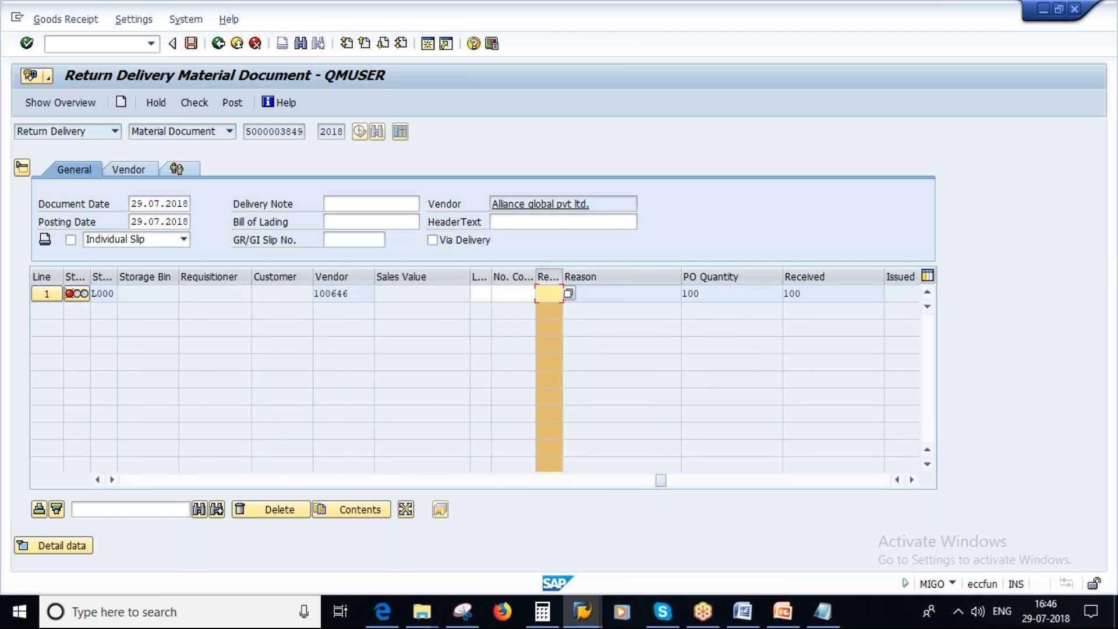
left_click(547, 276)
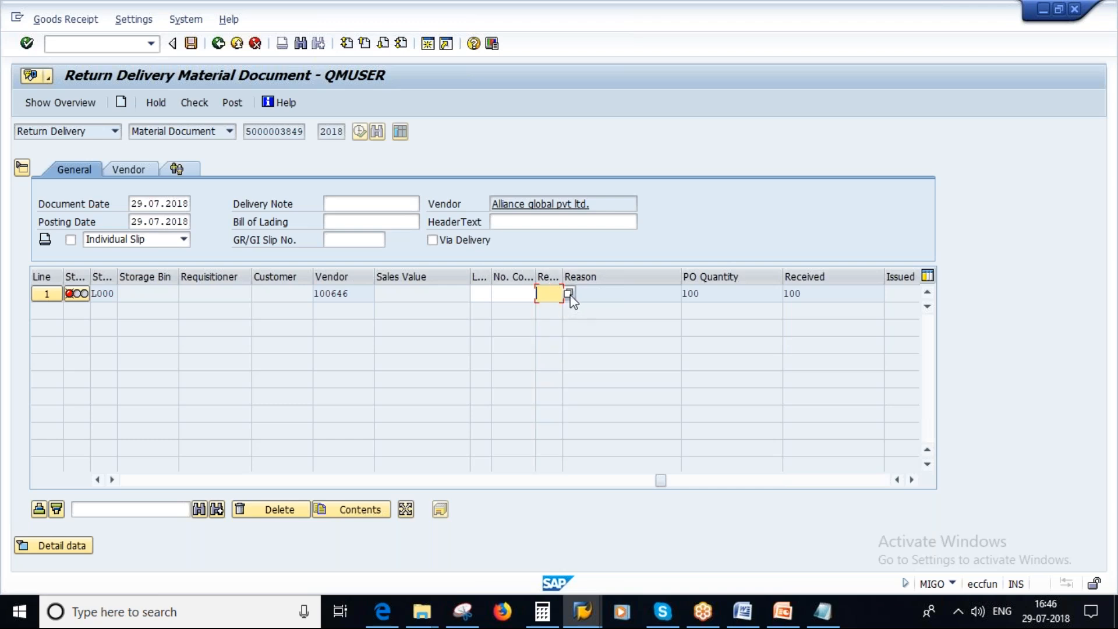
left_click(568, 293)
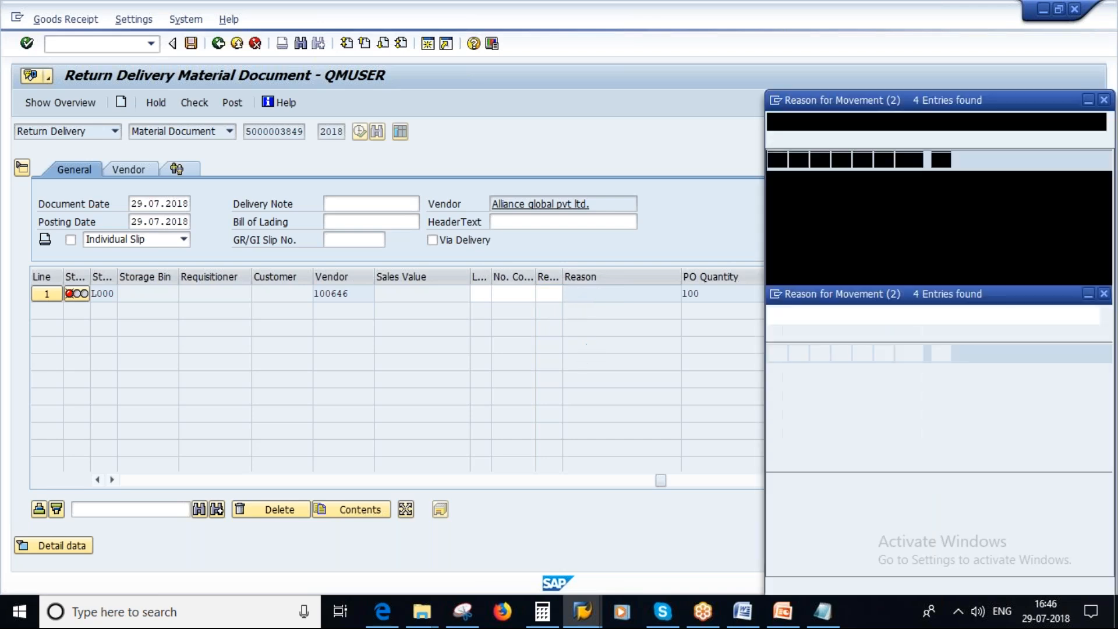
left_click_drag(838, 104, 685, 108)
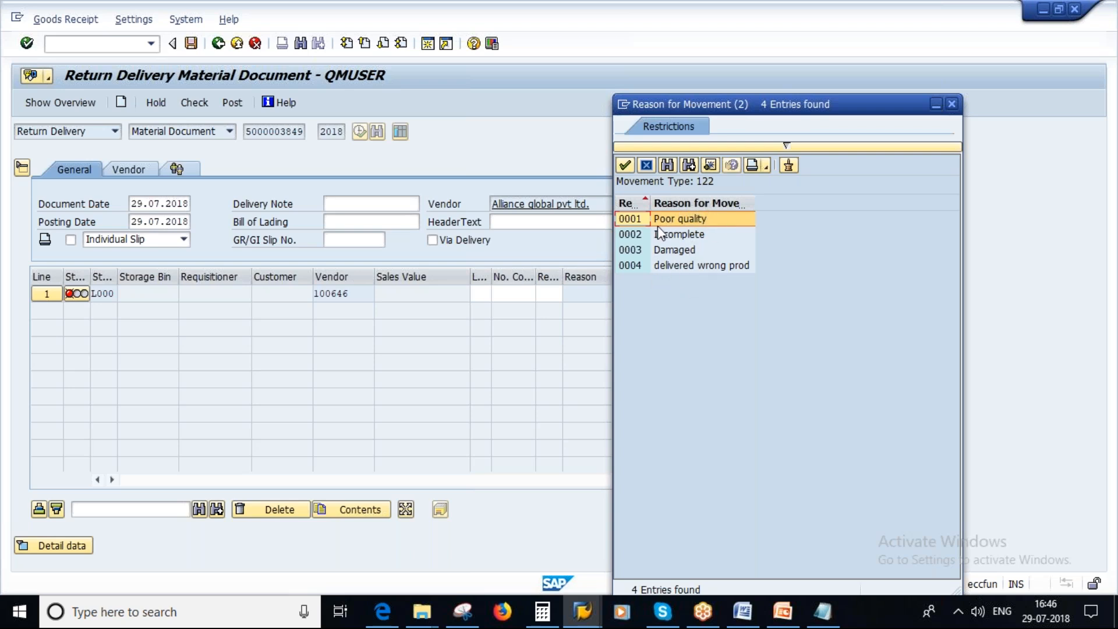
left_click(687, 222)
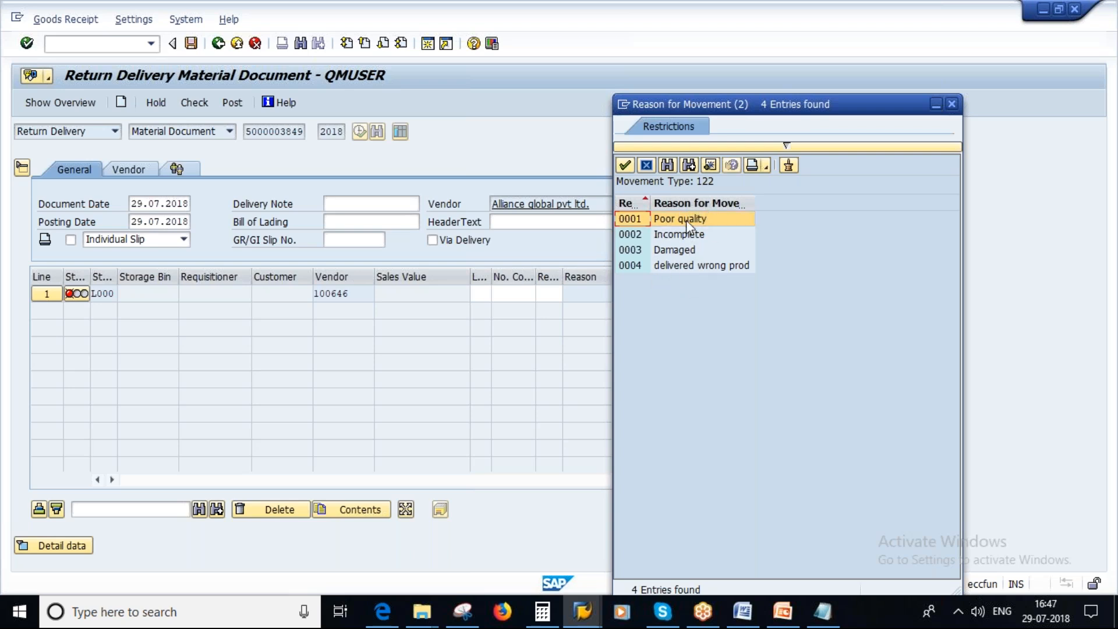
double_click(638, 218)
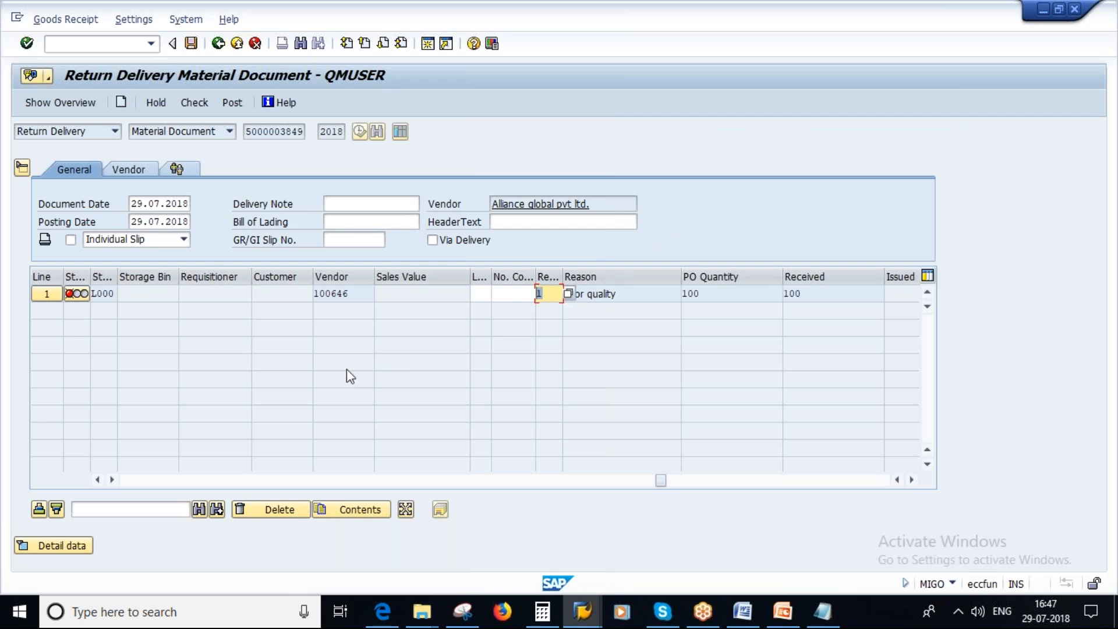
Check the return delivery document for errors and post it.
left_click(193, 104)
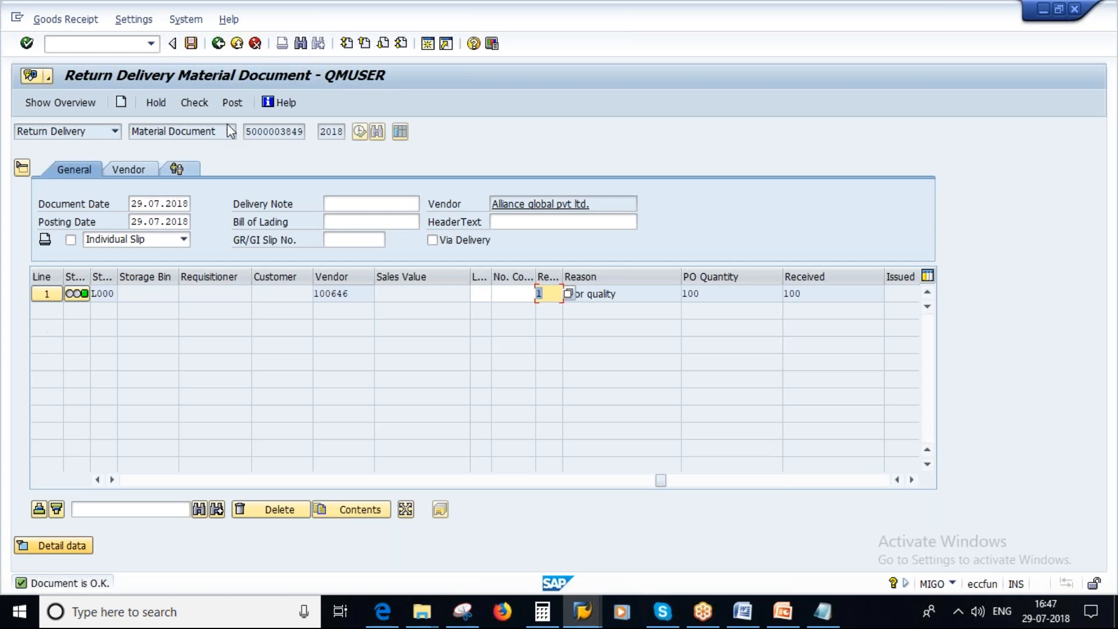
left_click(192, 44)
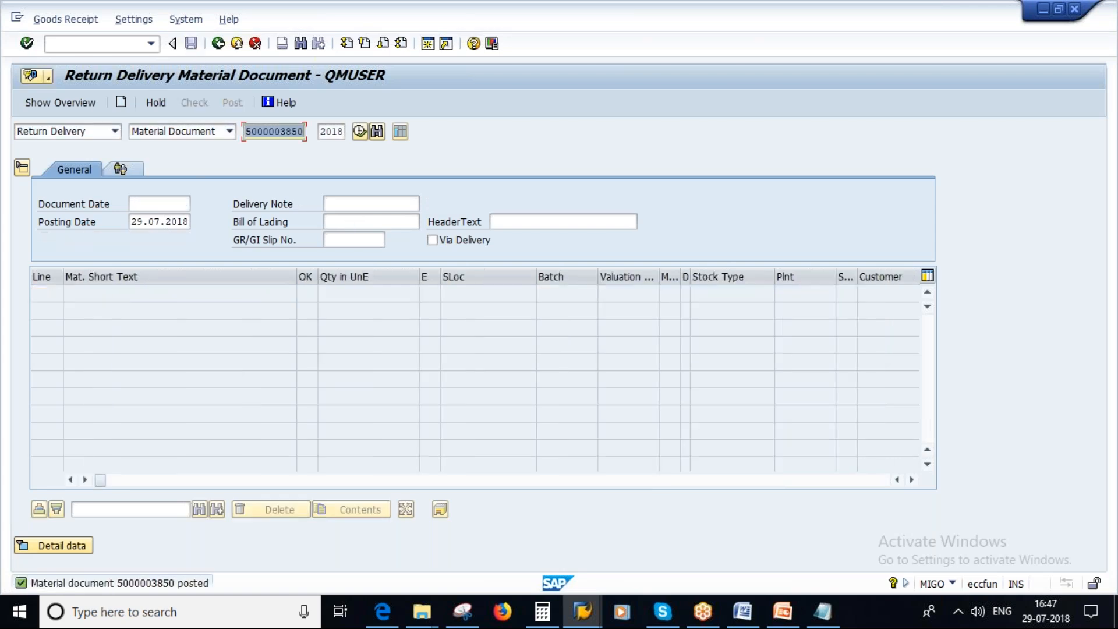
Switch to the purchase order session and reload the order with transaction ME23N to review its purchase order history.
left_click(585, 614)
mouse_move(585, 614)
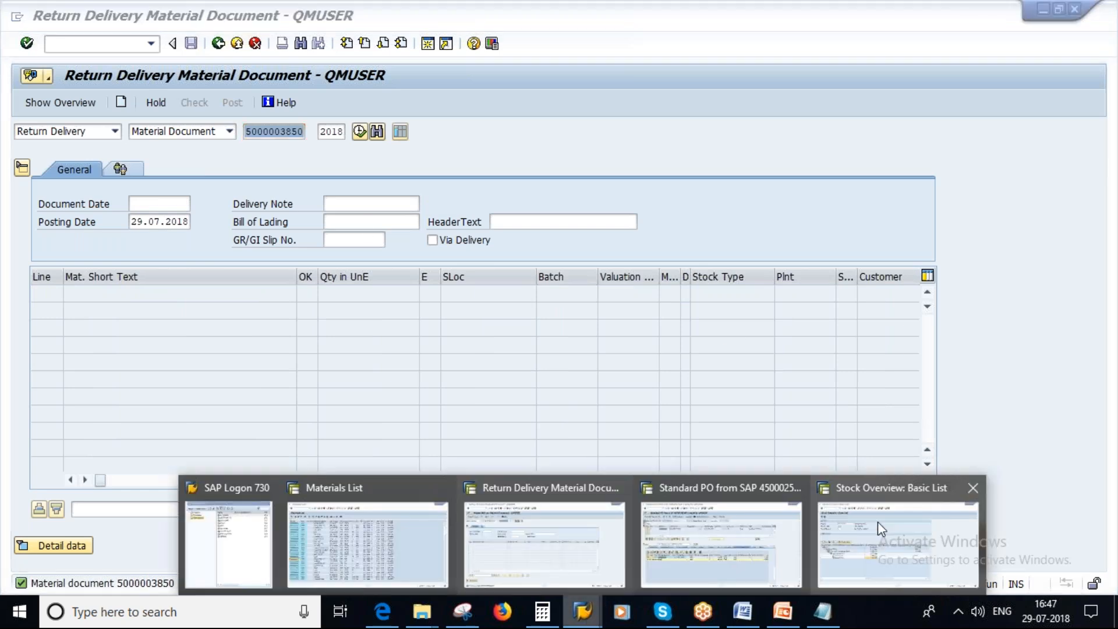
left_click(721, 544)
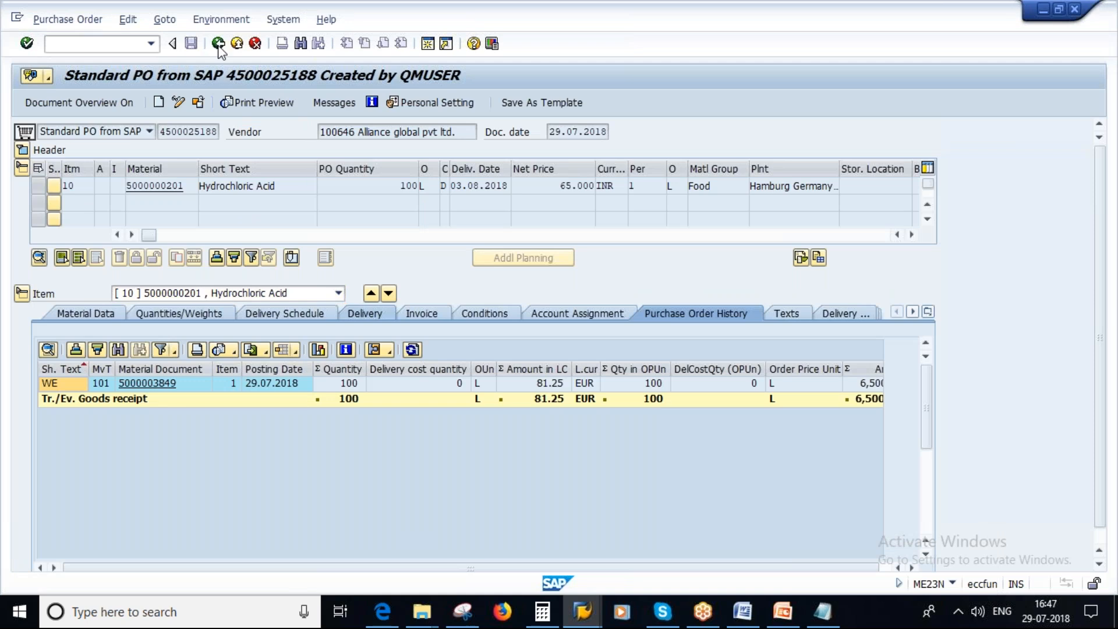
left_click(218, 43)
type("me23n")
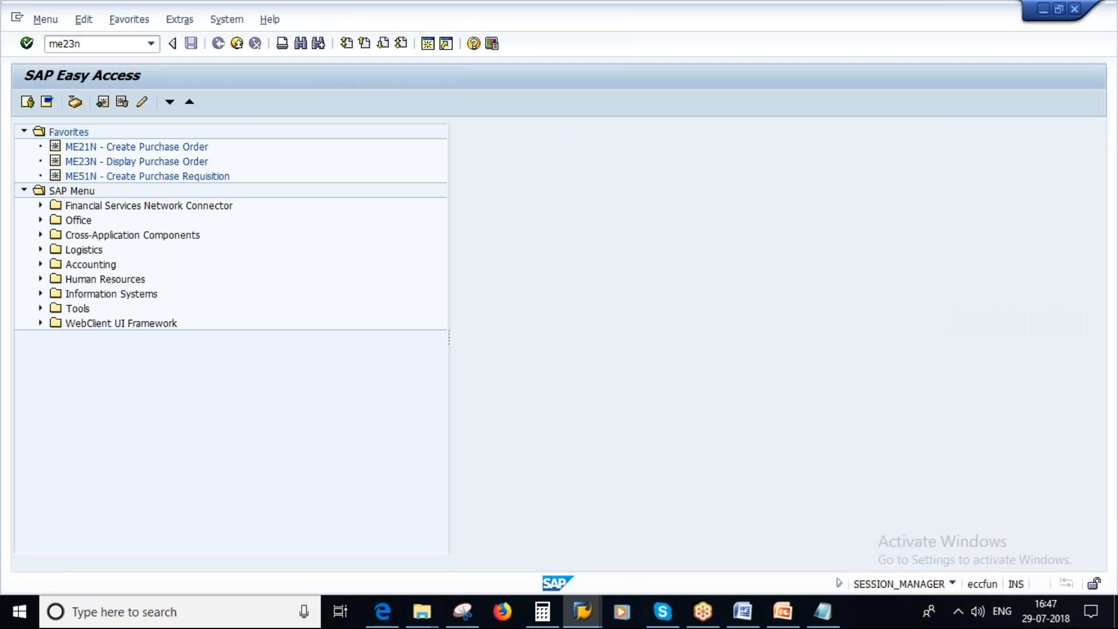
key("Return")
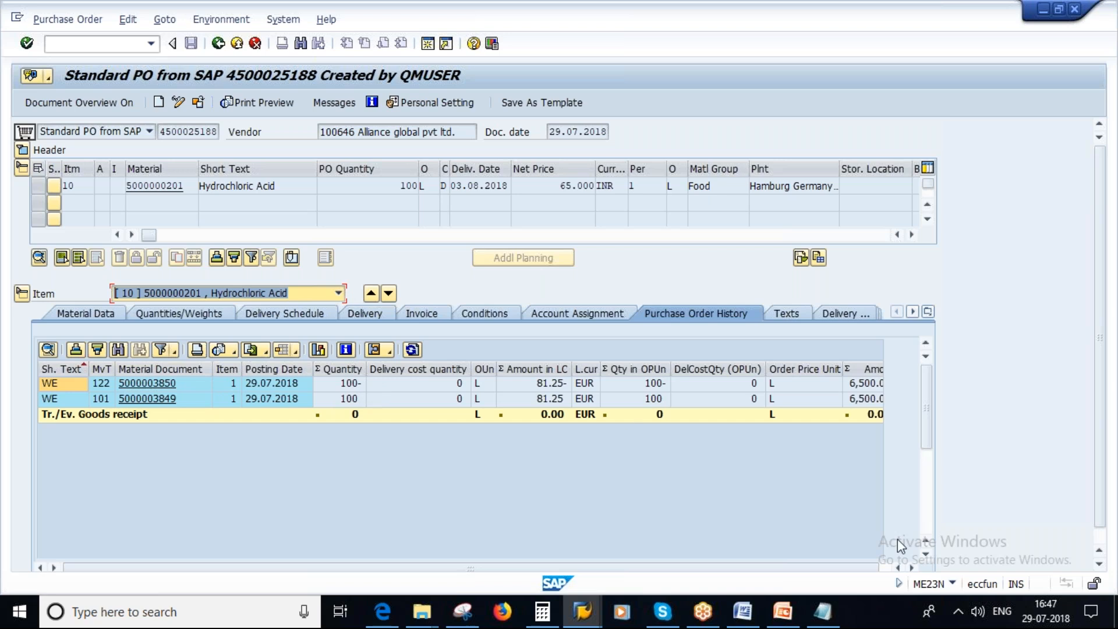
left_click(783, 613)
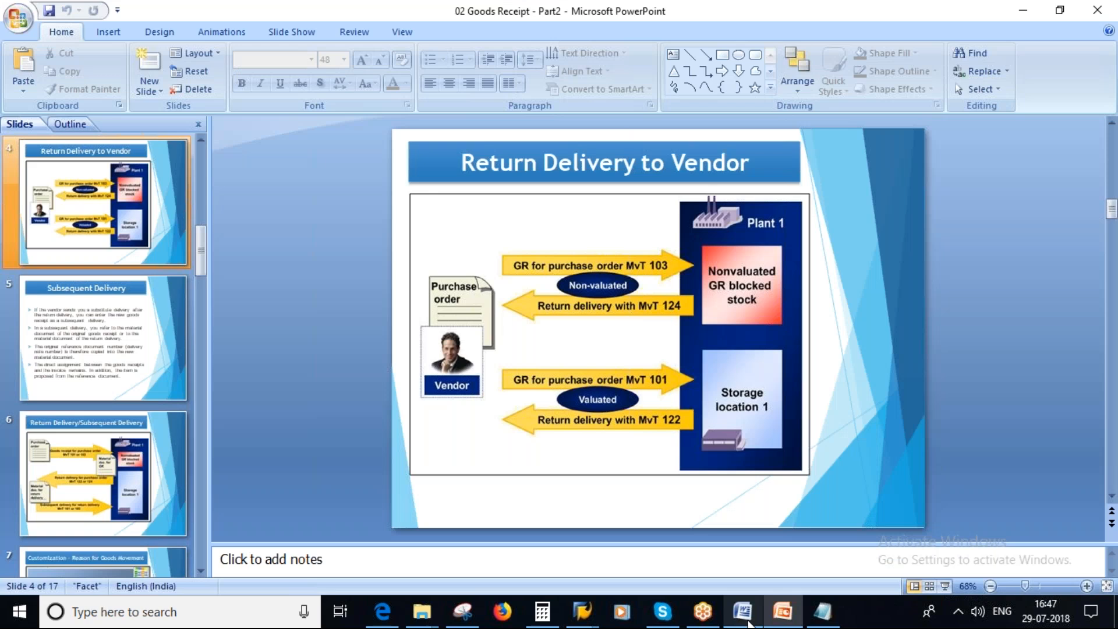
mouse_move(582, 611)
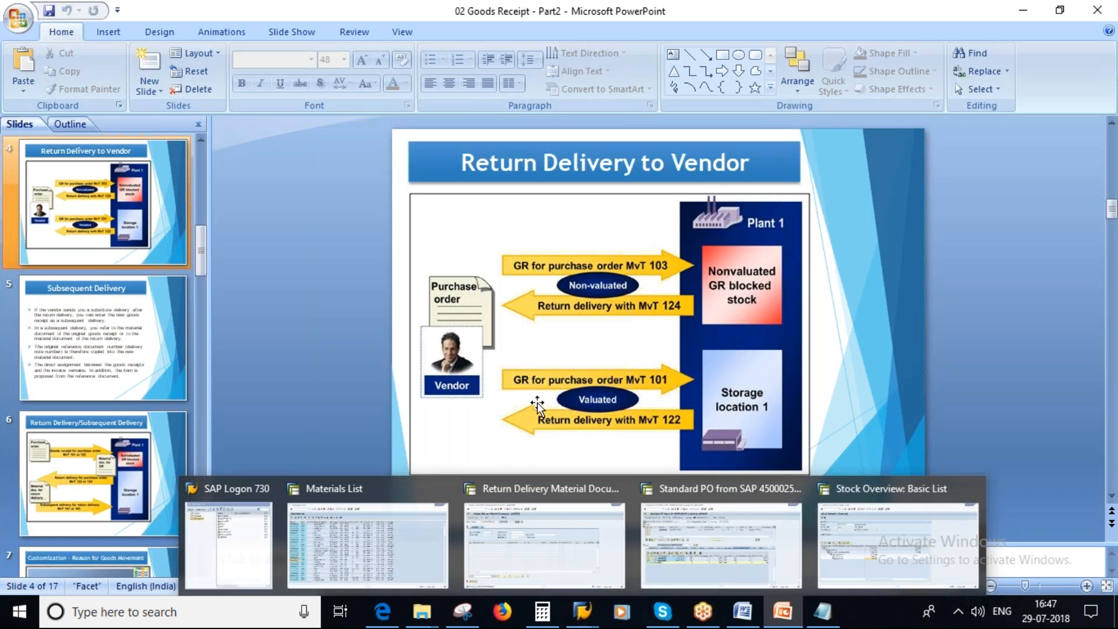
left_click(898, 536)
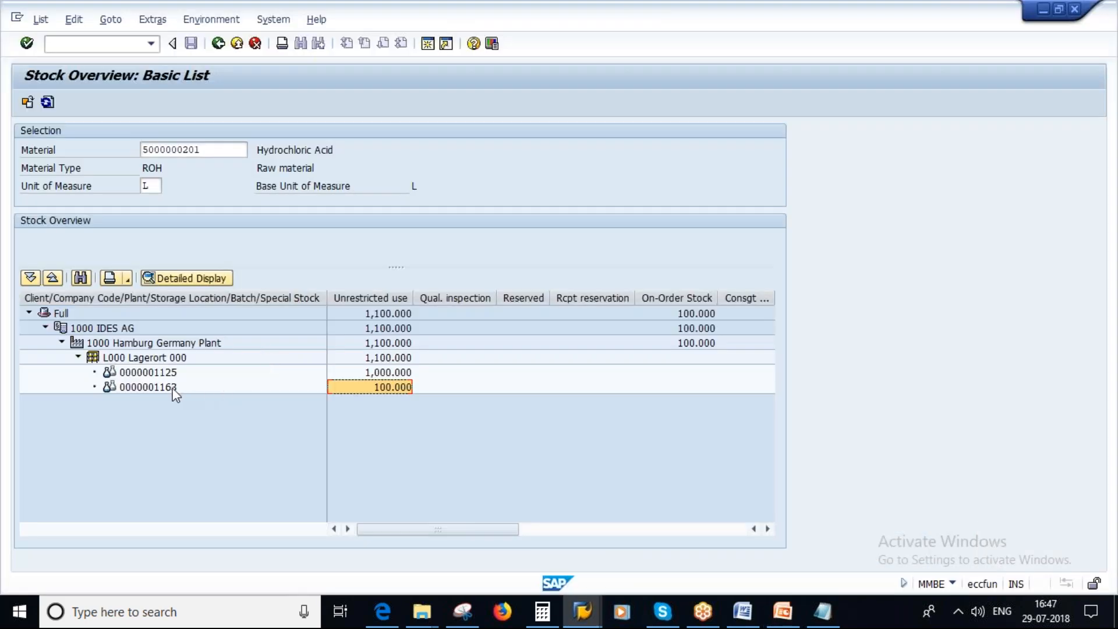
left_click(47, 103)
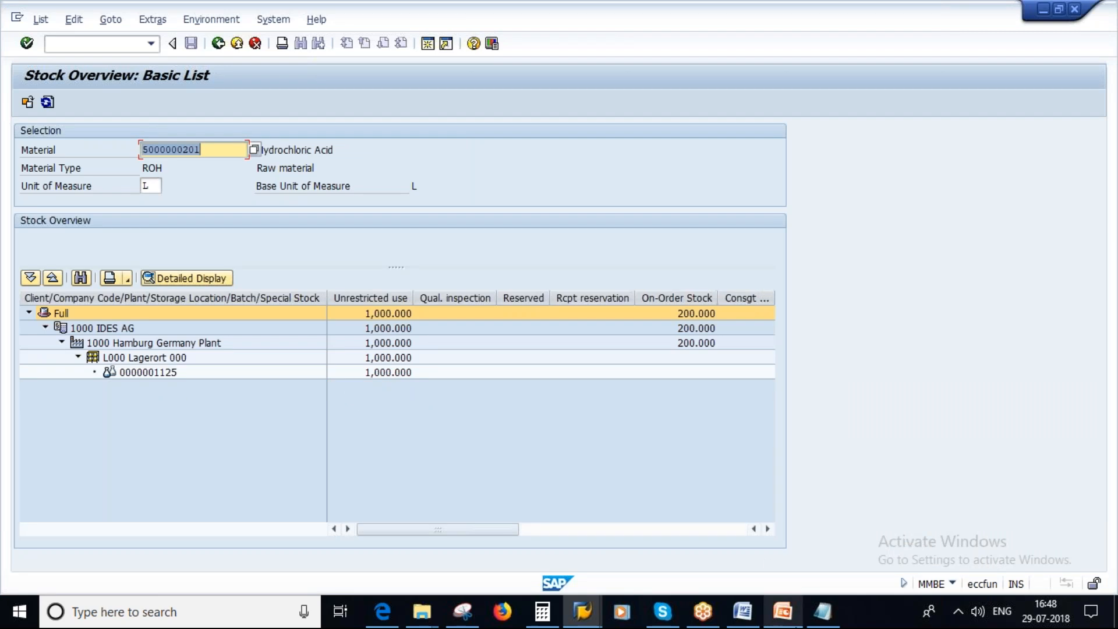
Switch to the PowerPoint presentation, show slide 5 on Subsequent Delivery, and select its title text.
left_click(783, 612)
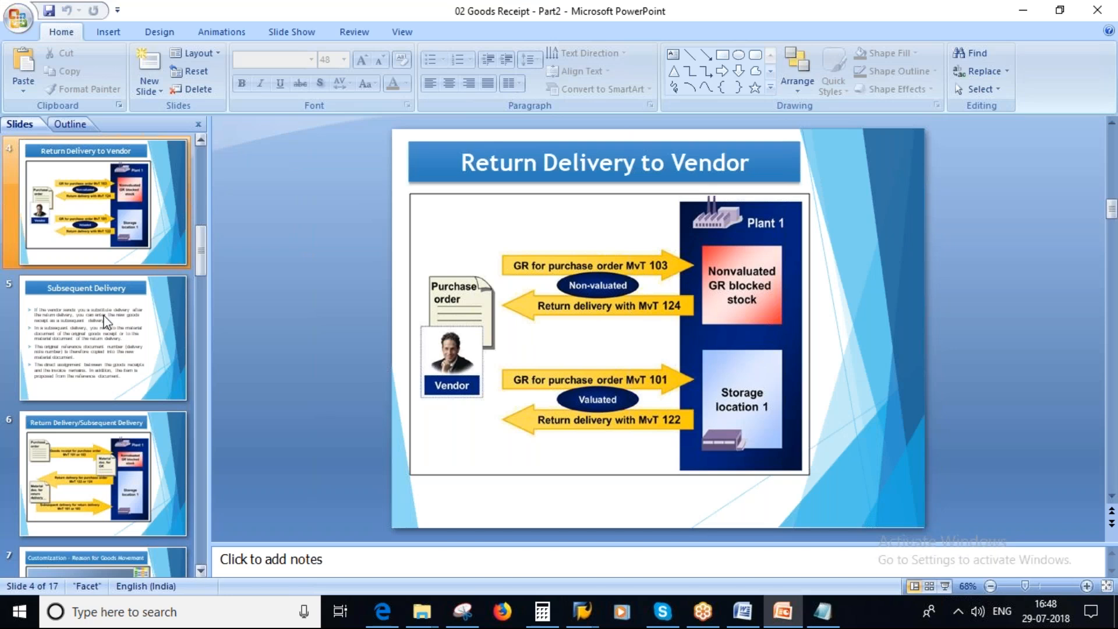
left_click(76, 353)
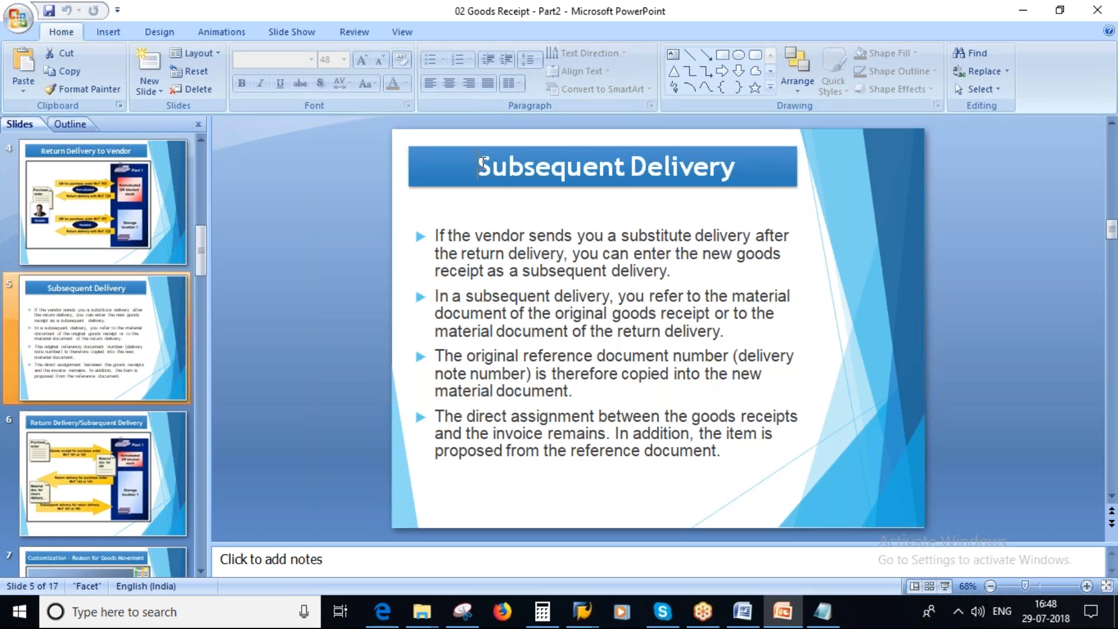
left_click(483, 165)
left_click_drag(483, 165, 739, 167)
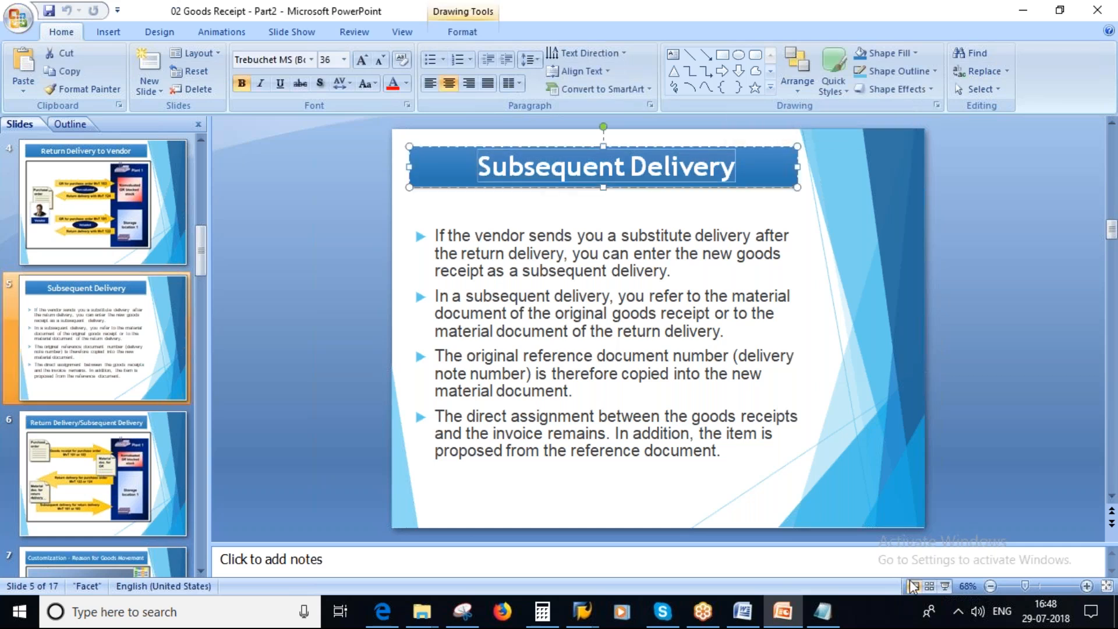
left_click(1095, 45)
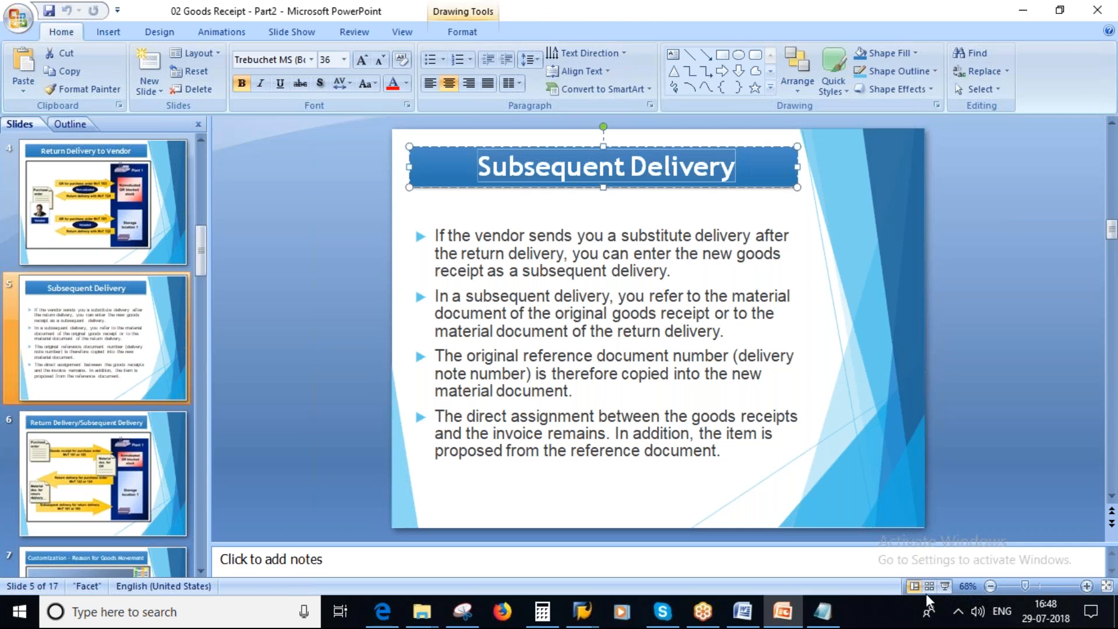
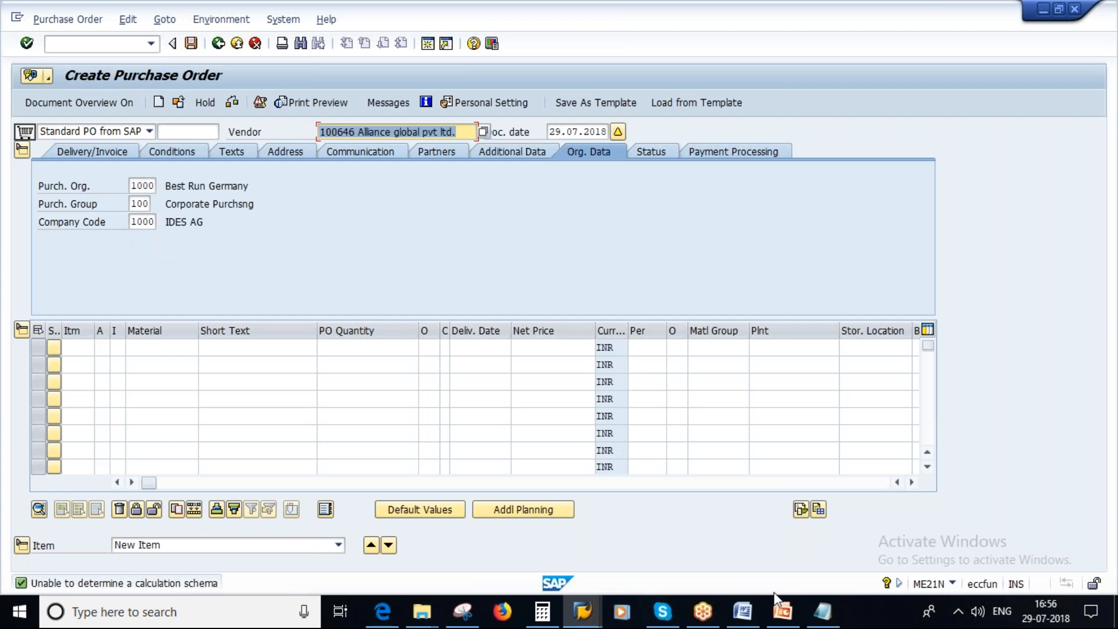
left_click(577, 612)
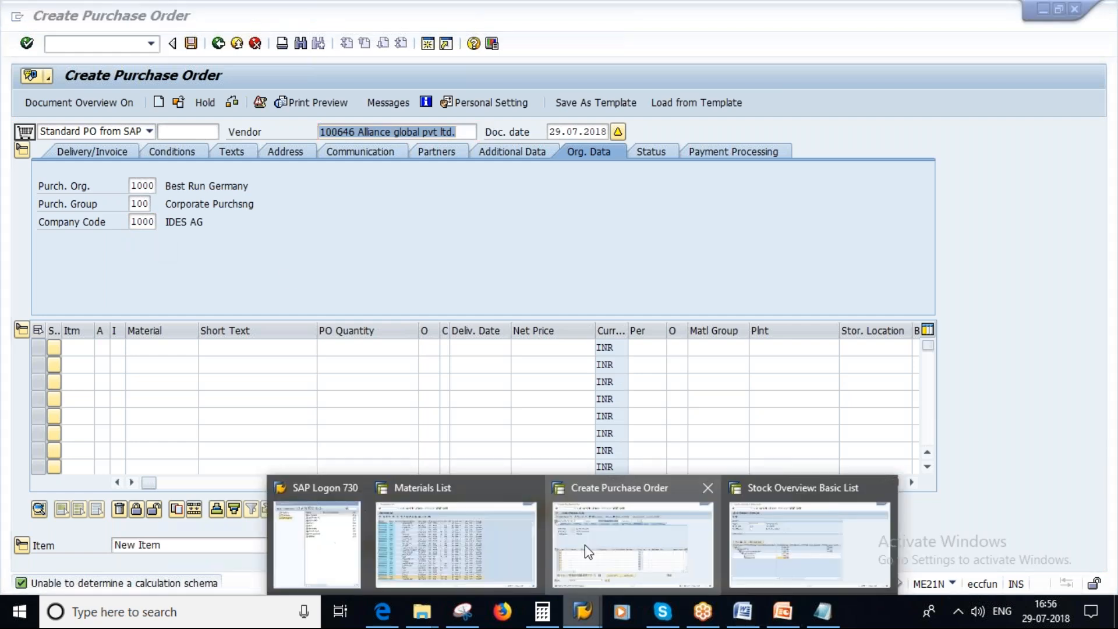
mouse_move(634, 547)
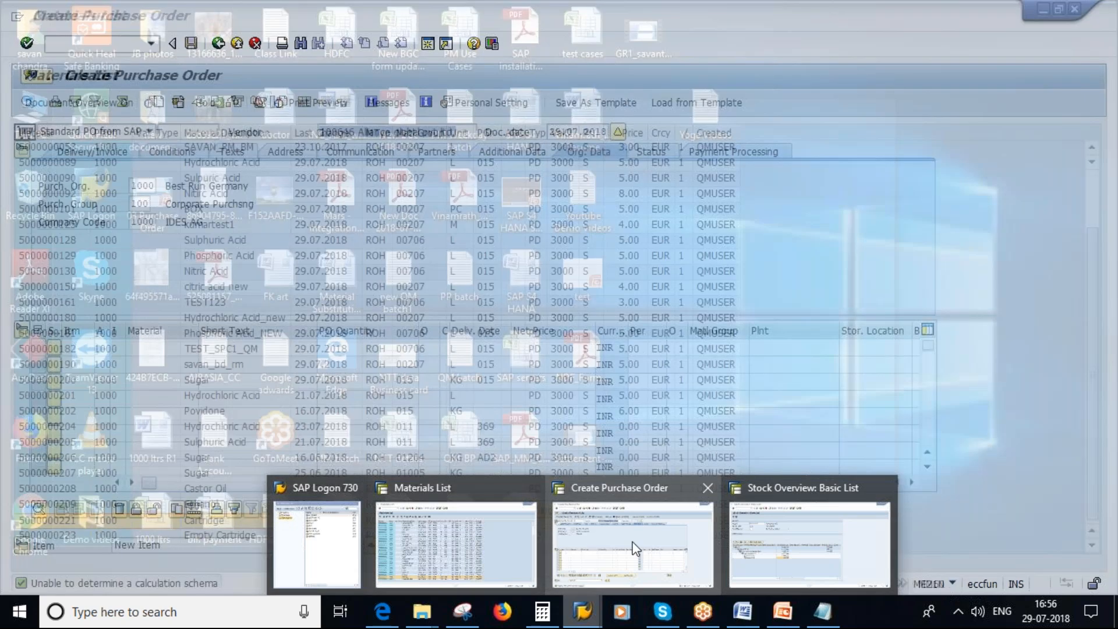
left_click(457, 544)
left_click(59, 520)
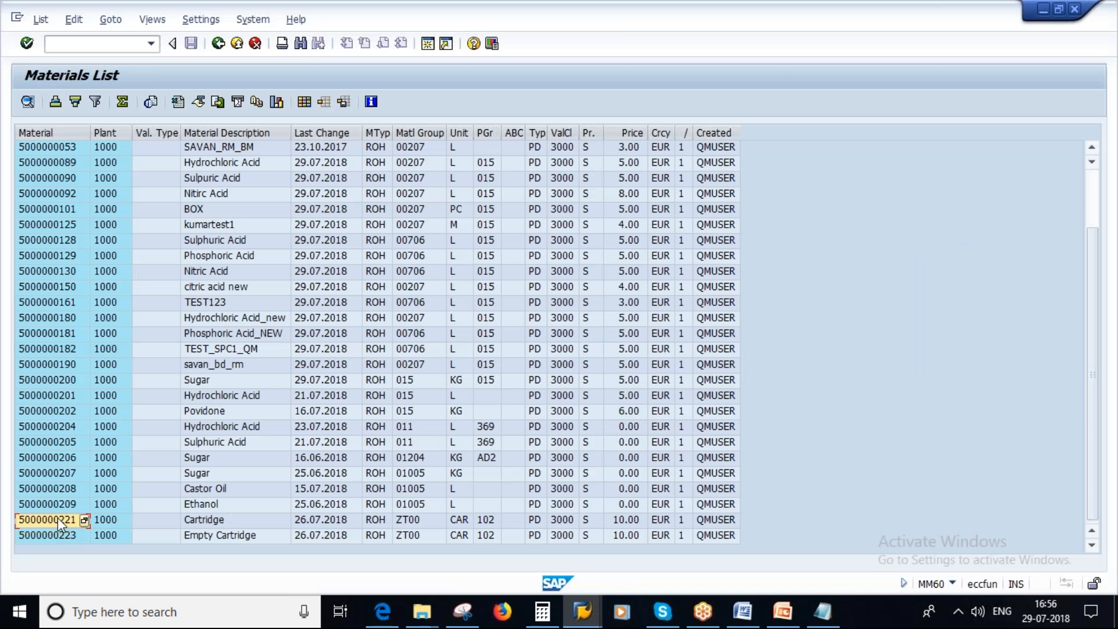
key("alt+Tab")
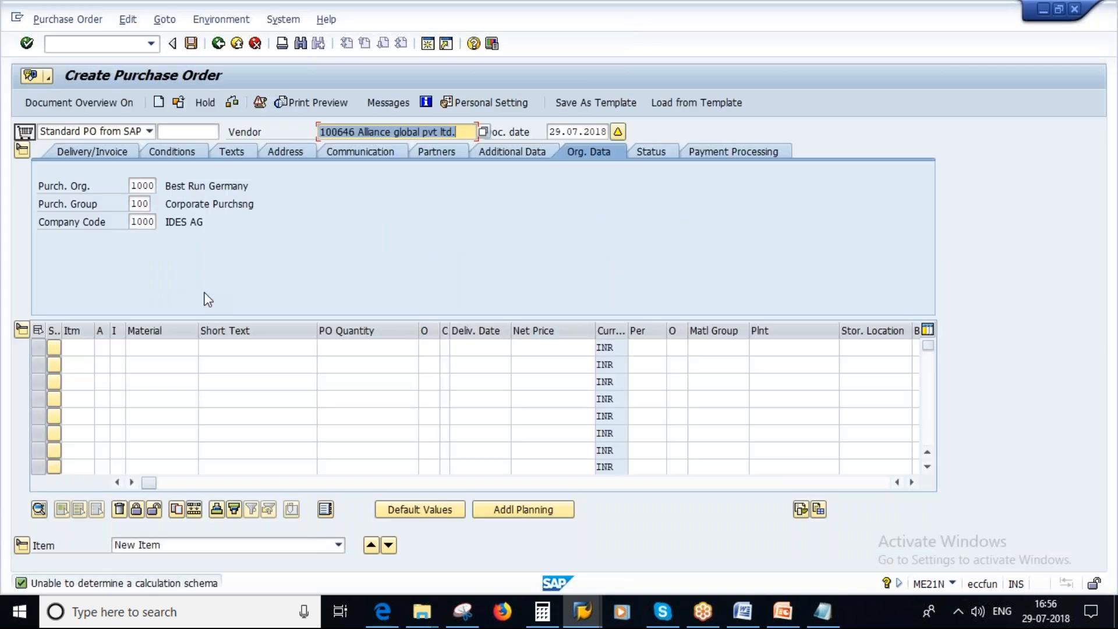
left_click(152, 348)
key("ctrl+v")
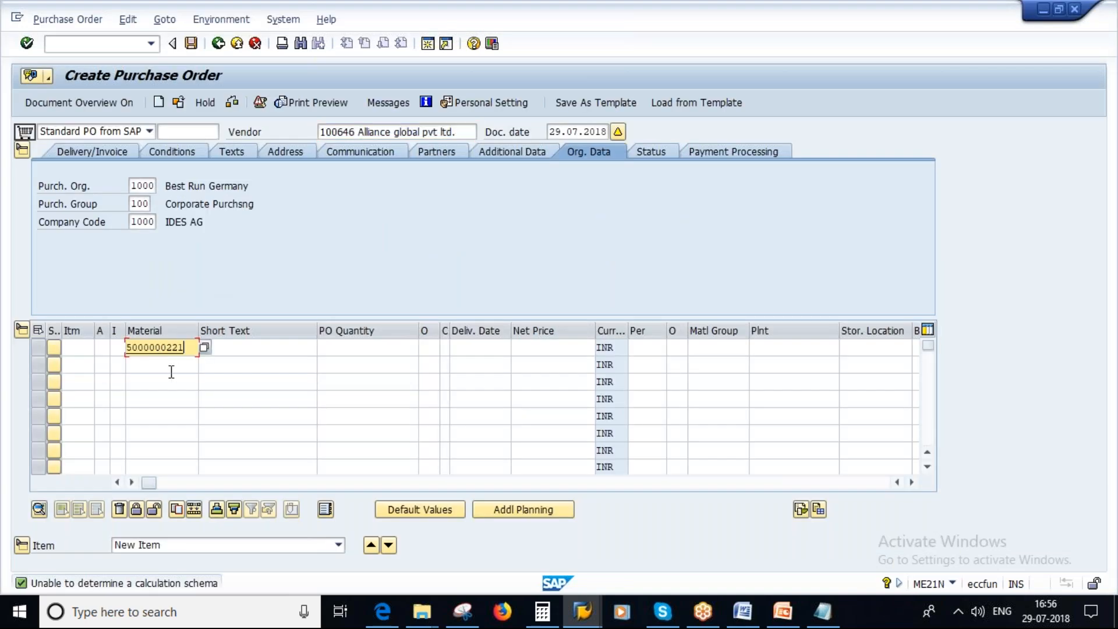
left_click(153, 366)
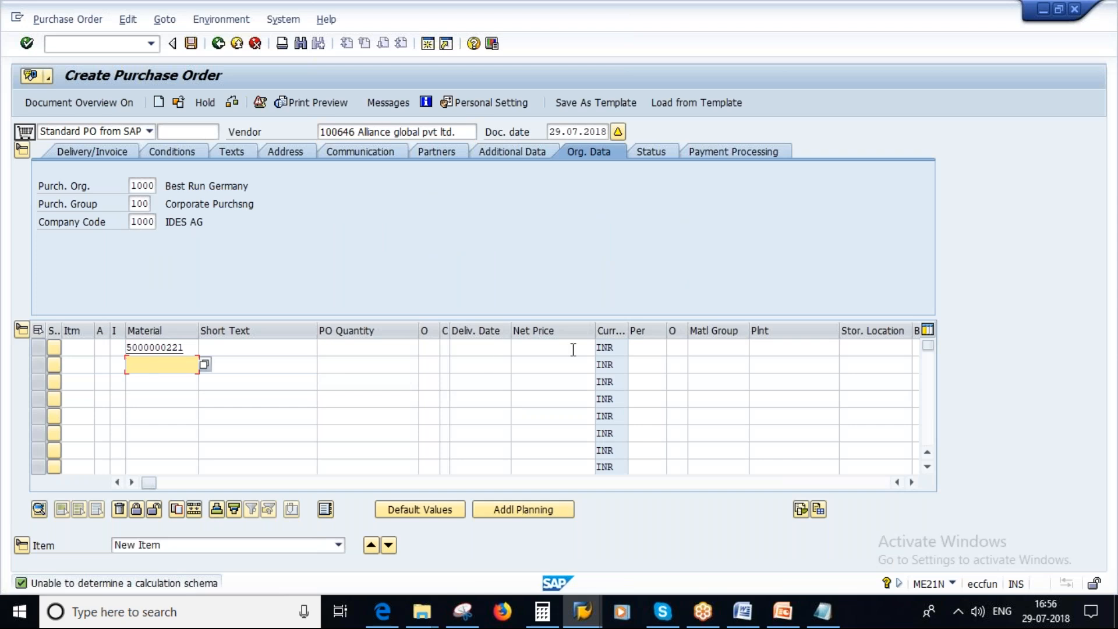
left_click(382, 347)
type("100")
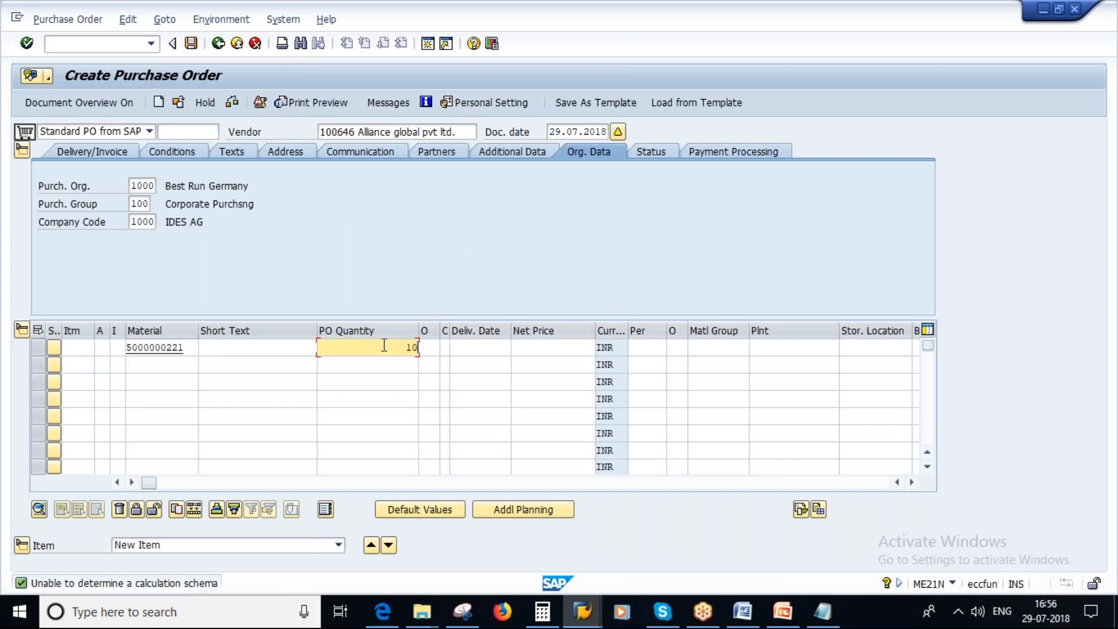
left_click(770, 347)
type("1000")
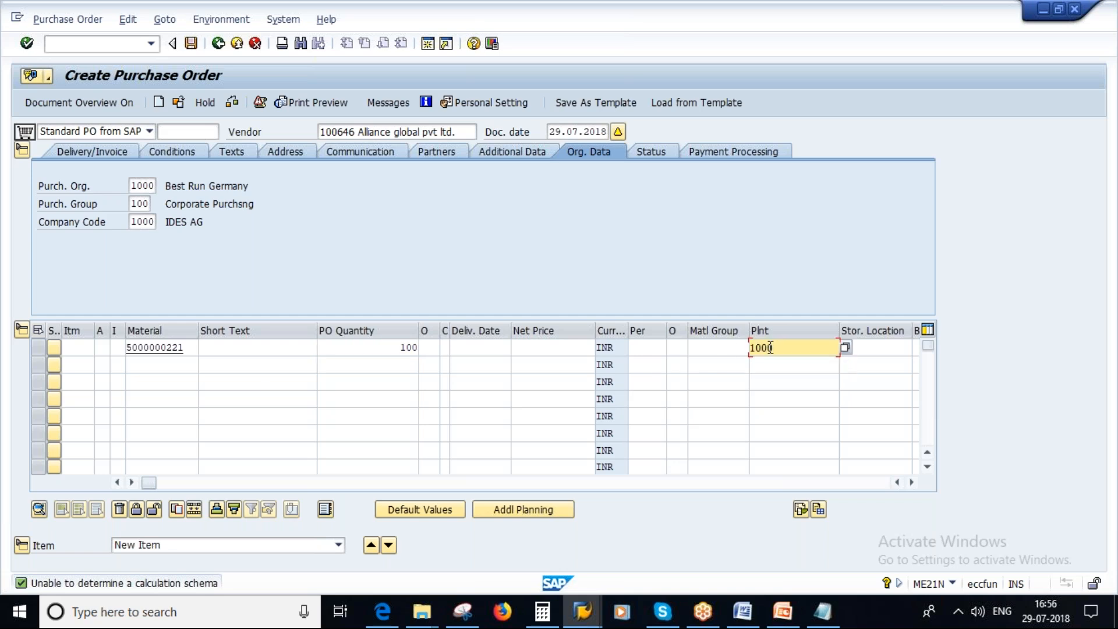
key("Return")
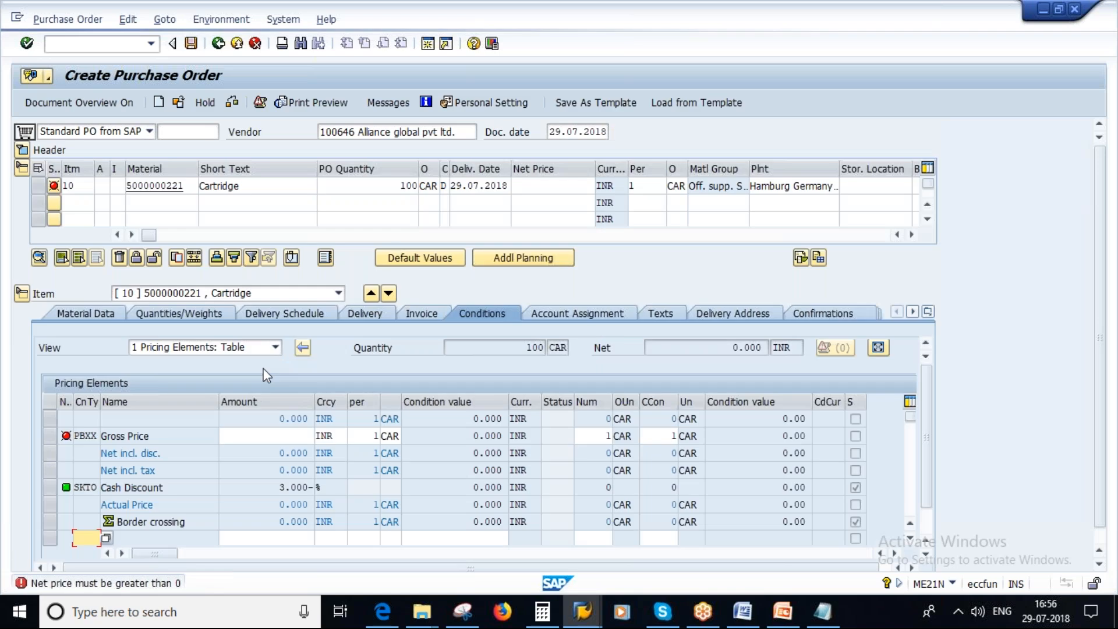
Set the gross price (PBXX) of item 10 to 10 INR in its pricing conditions.
left_click(291, 436)
type("10")
key("Return")
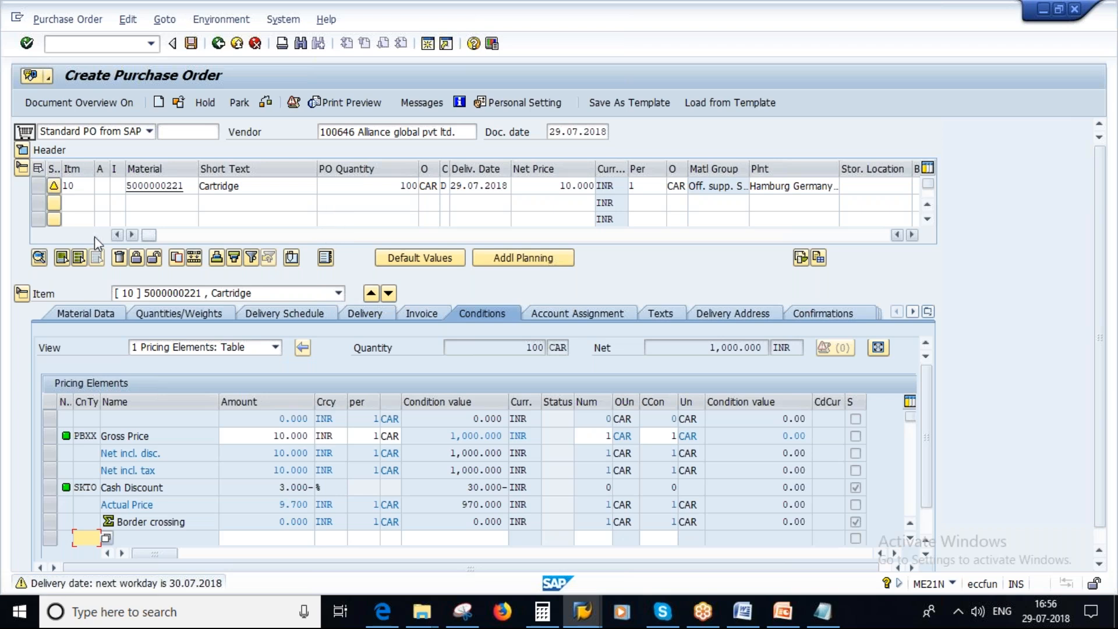
left_click(157, 203)
key("F4")
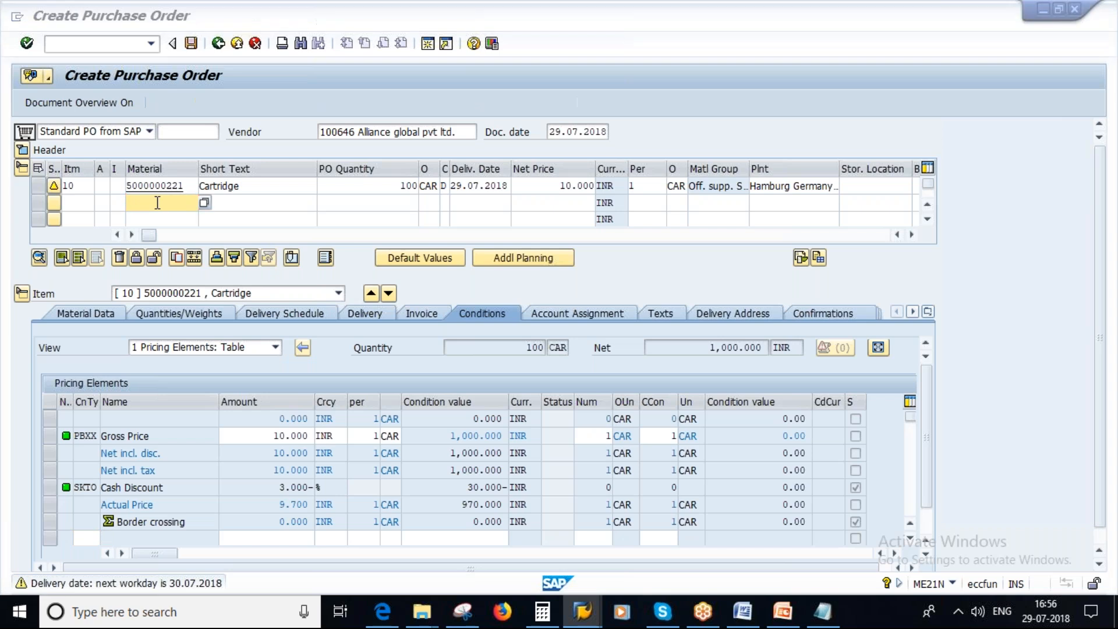
key("alt+Tab")
left_click(57, 535)
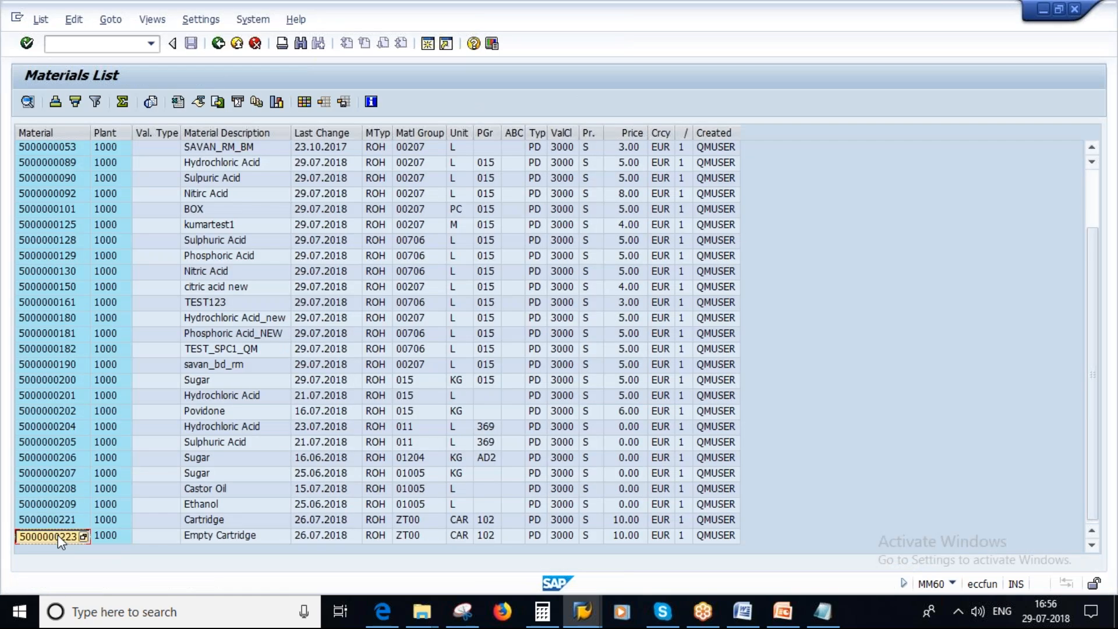
key("alt+Tab")
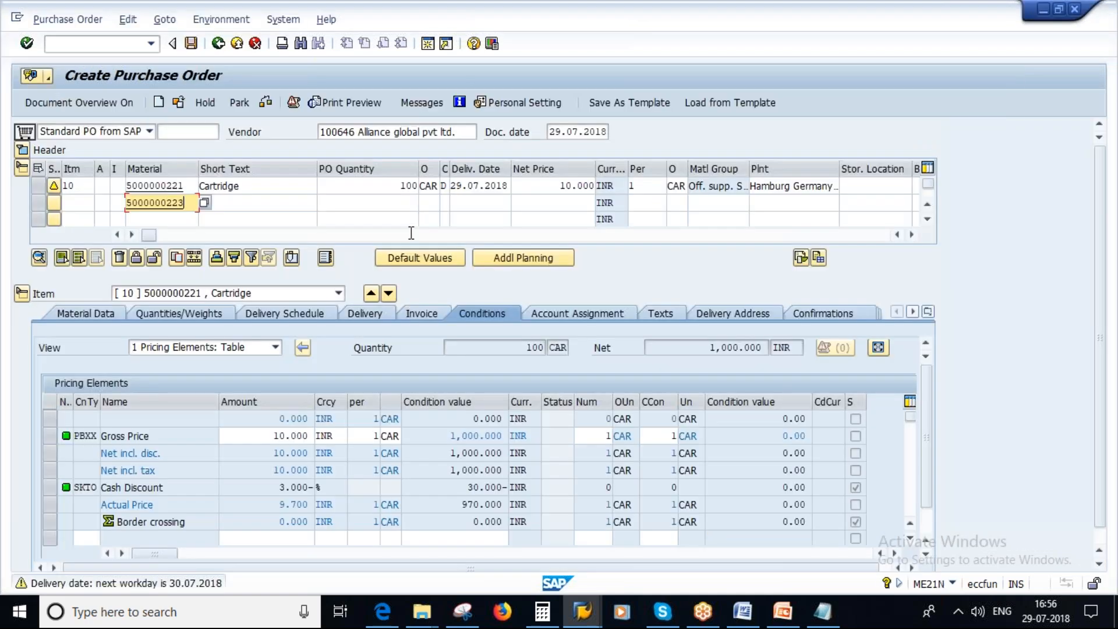
left_click(397, 199)
type("100")
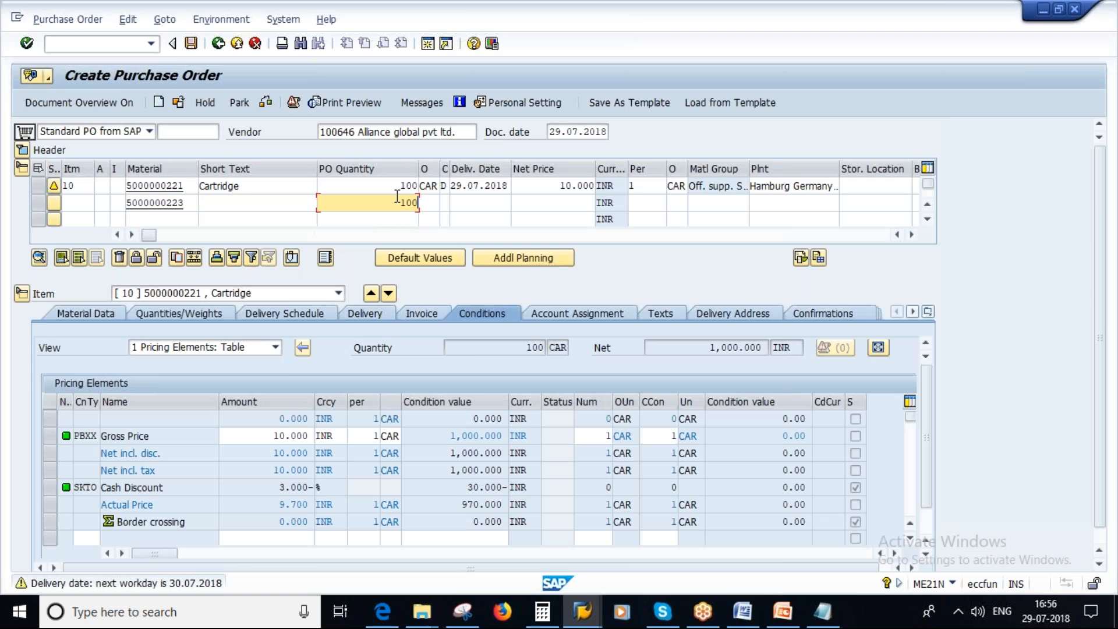
left_click(573, 202)
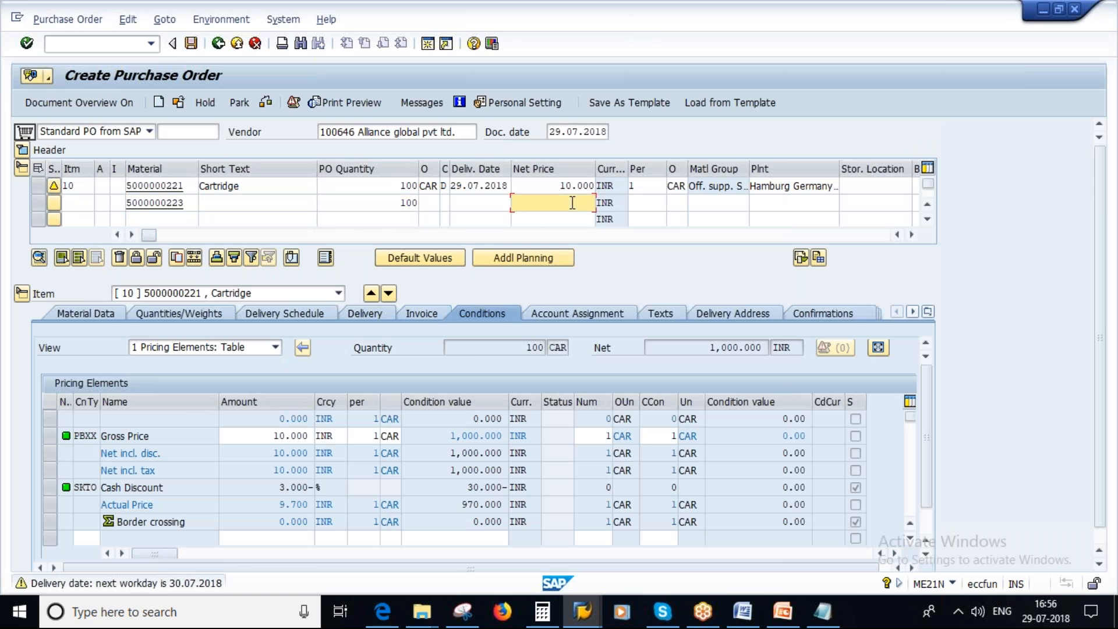
type("1")
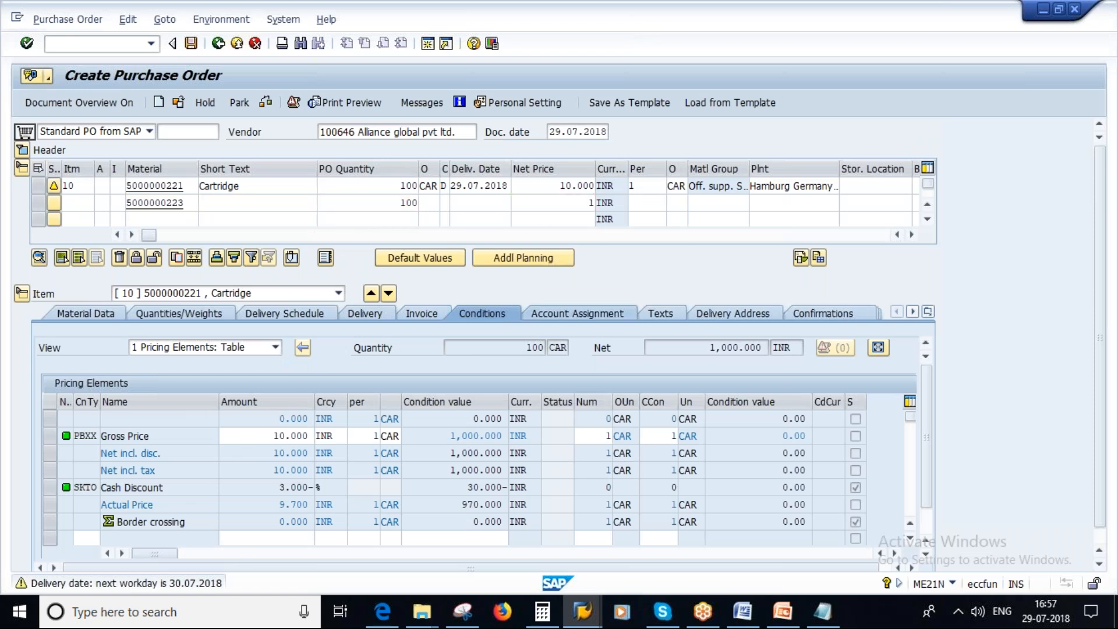
key("Return")
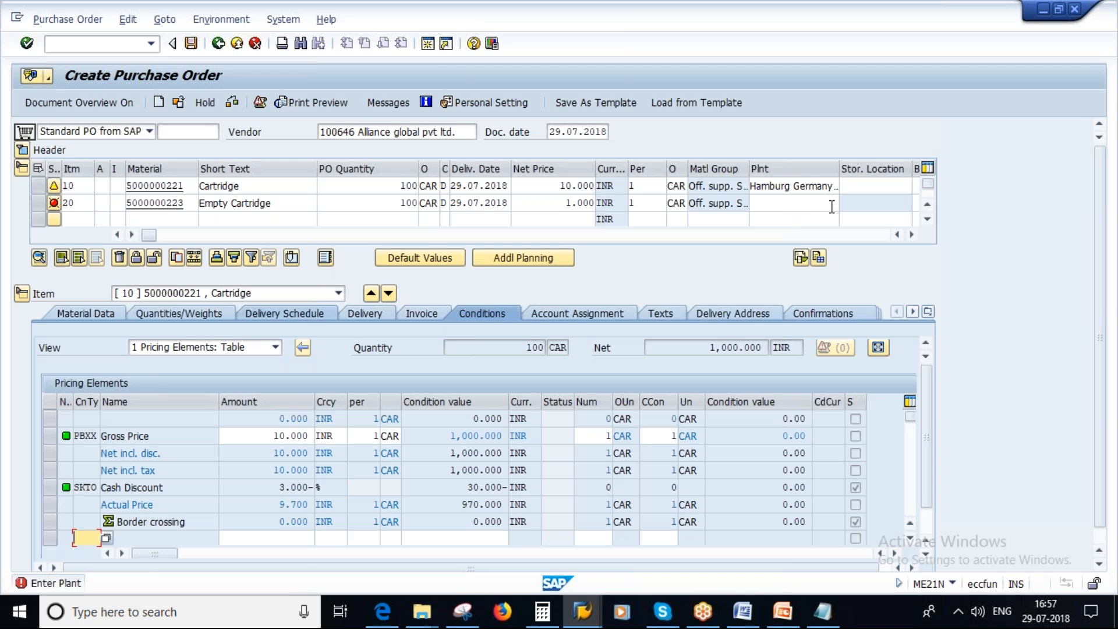
Assign plant 1000 and storage location Lagerort 000 to the Empty Cartridge item.
left_click(786, 206)
type("1000")
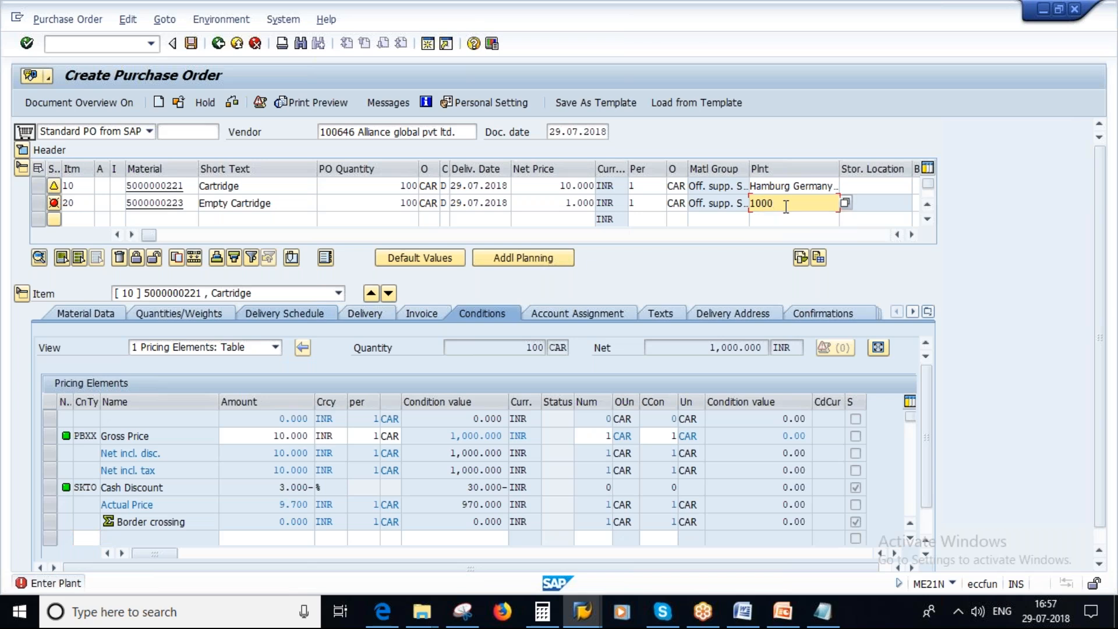
key("Return")
left_click(873, 202)
type("1000")
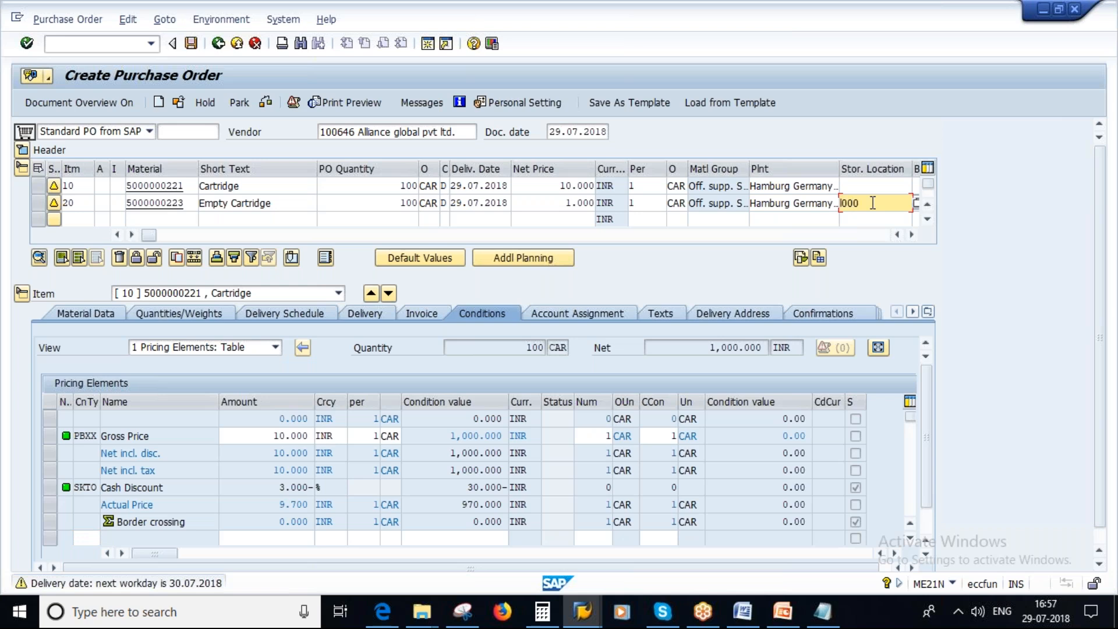
key("Return")
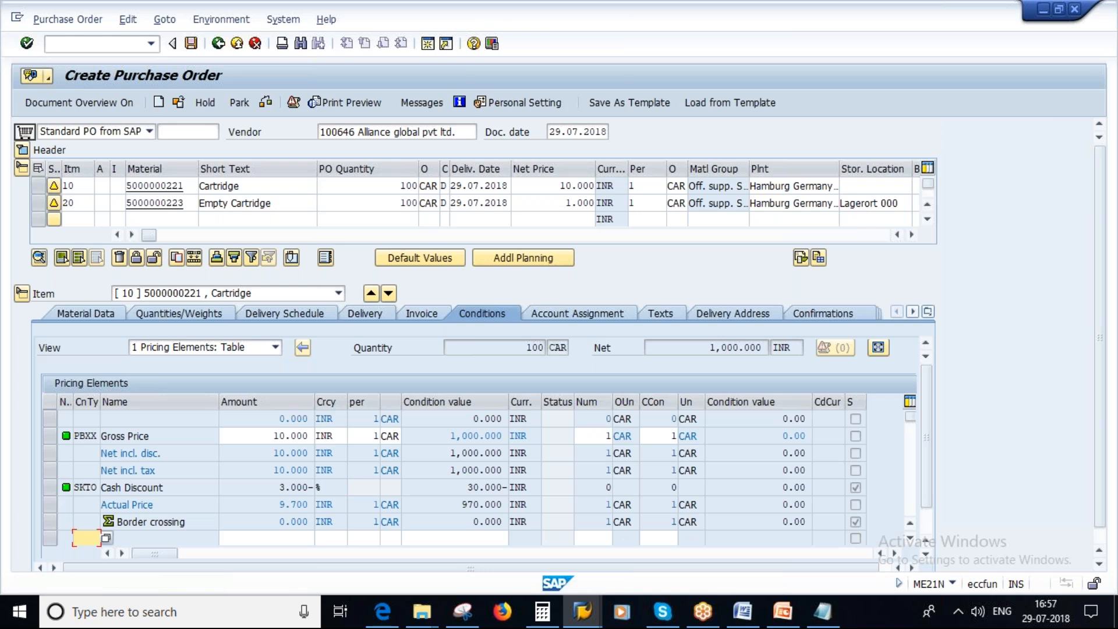
Collapse the item details and flag item 20, Empty Cartridge, as a returns item.
left_click(21, 294)
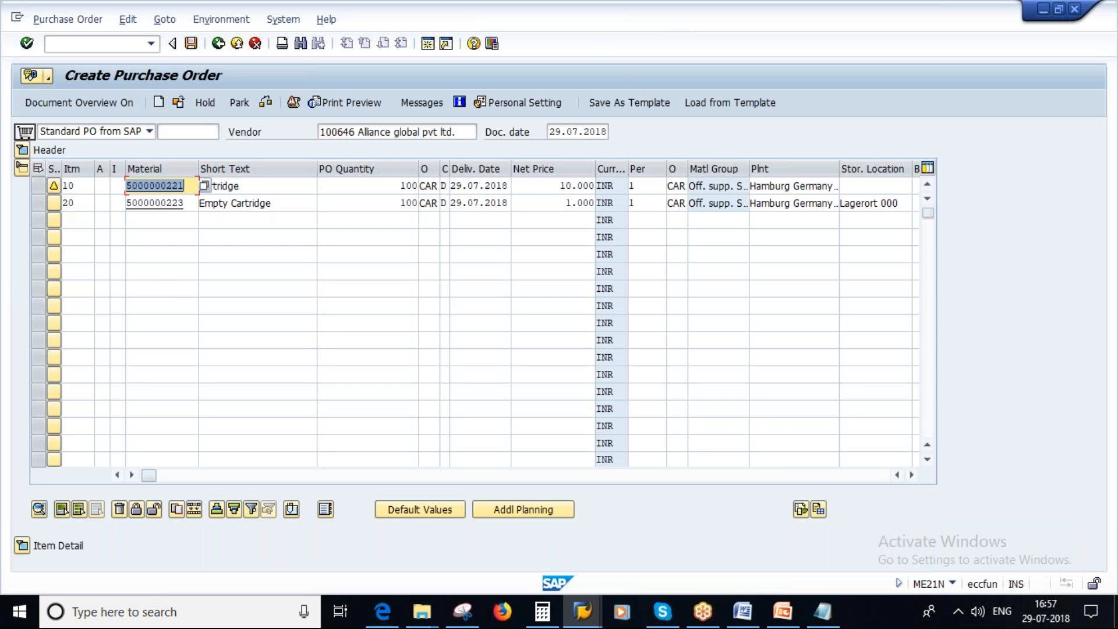
left_click_drag(149, 476, 320, 477)
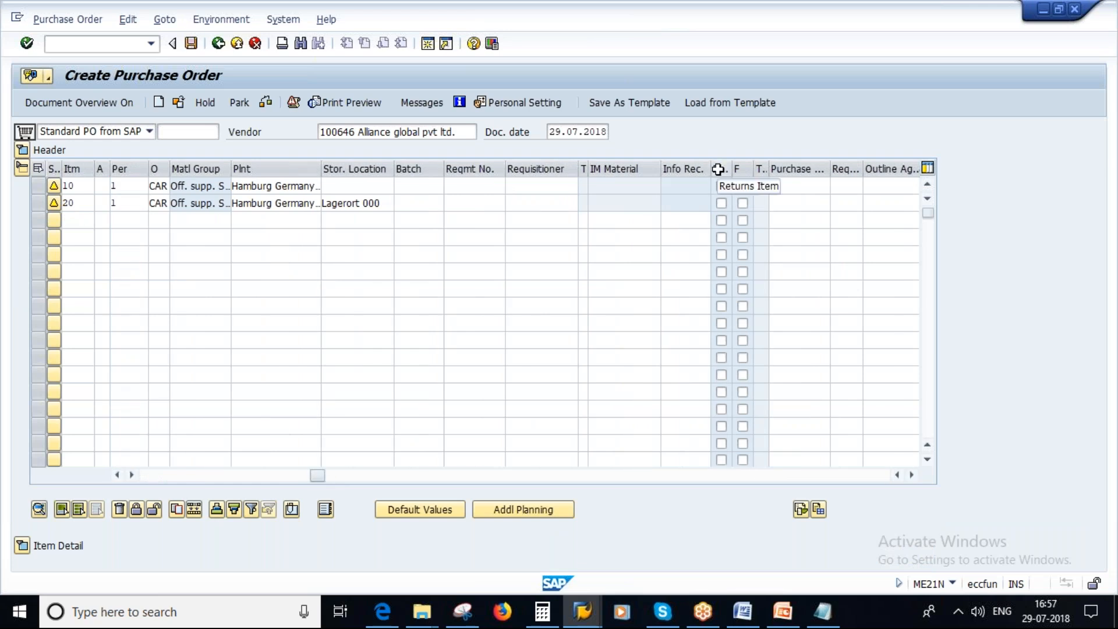
left_click(720, 204)
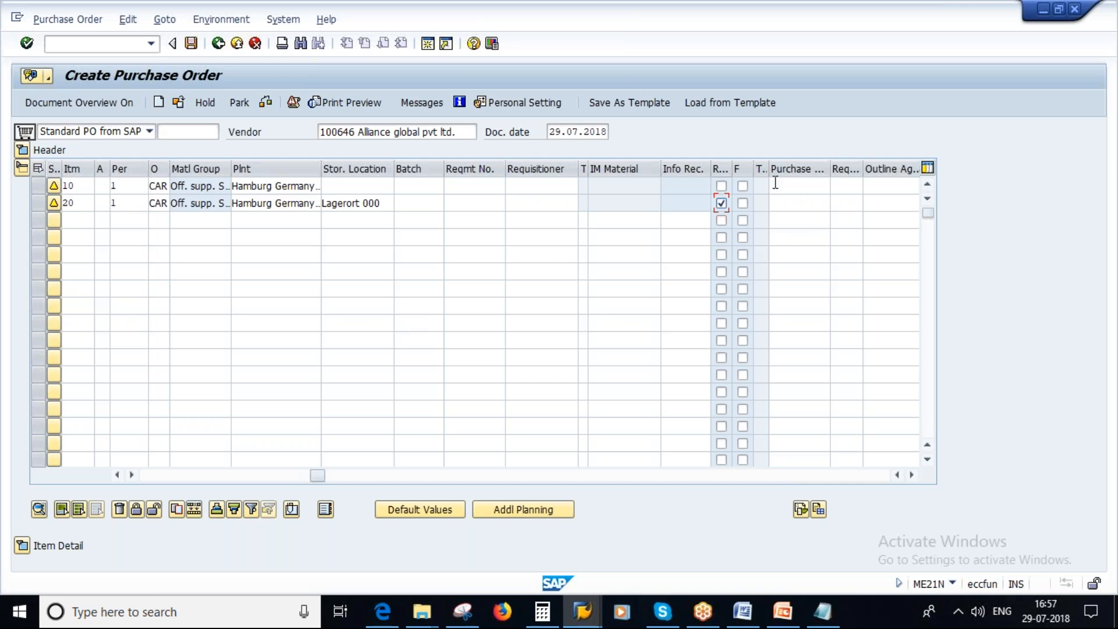
View the Returns for Purchase Order slide in PowerPoint, and return to the SAP purchase order.
left_click(777, 621)
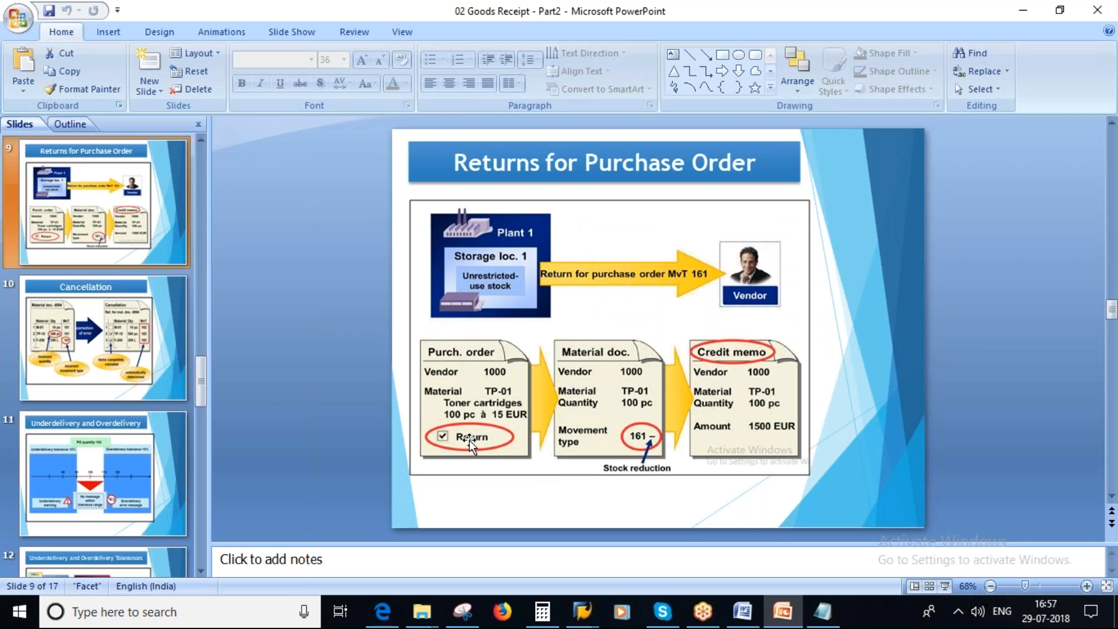
key("alt+Tab")
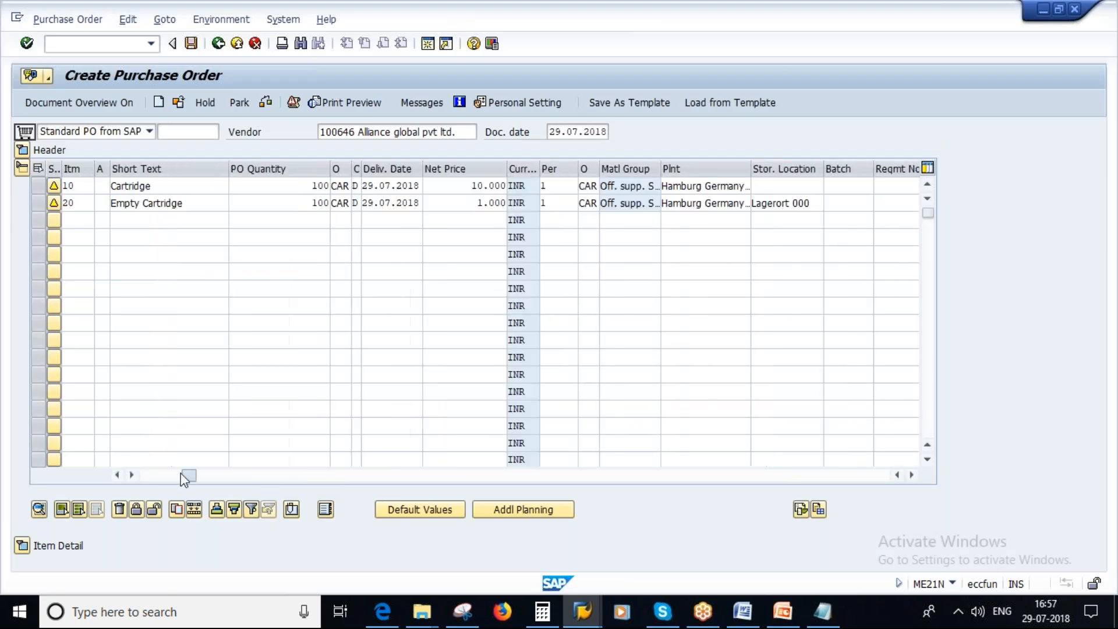
Check the purchase order with its two items for errors.
left_click_drag(184, 479, 145, 479)
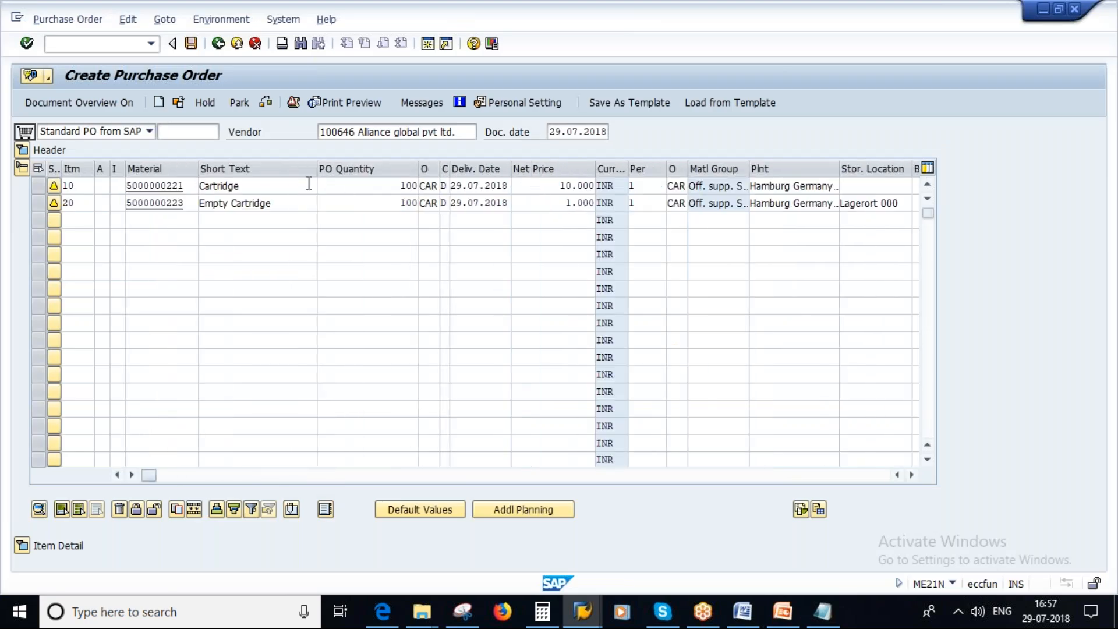
left_click(266, 103)
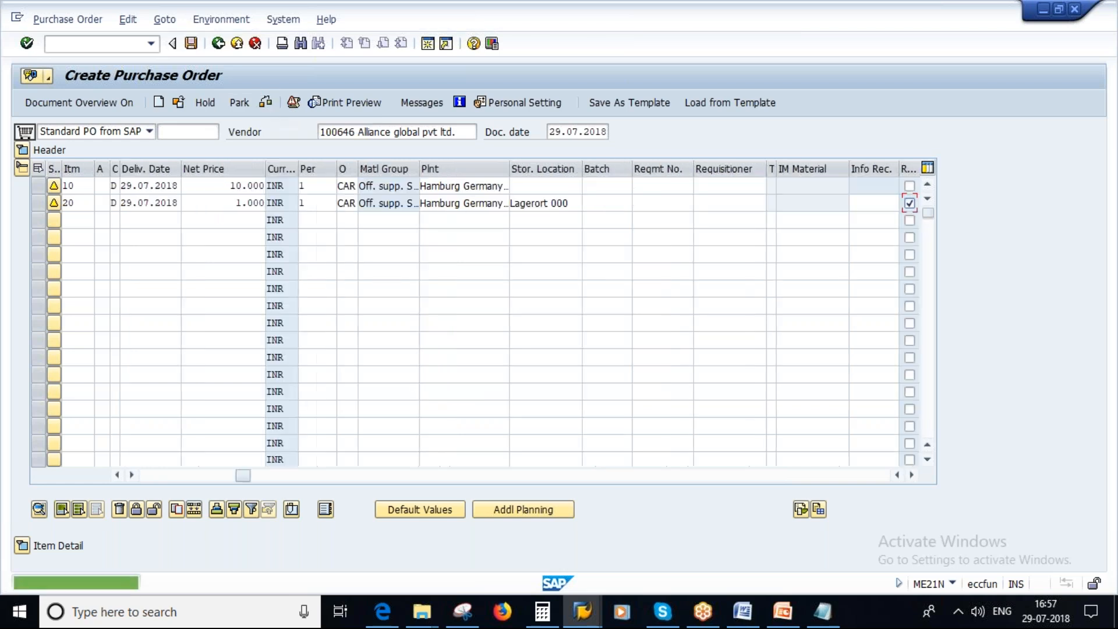
left_click_drag(240, 473, 149, 475)
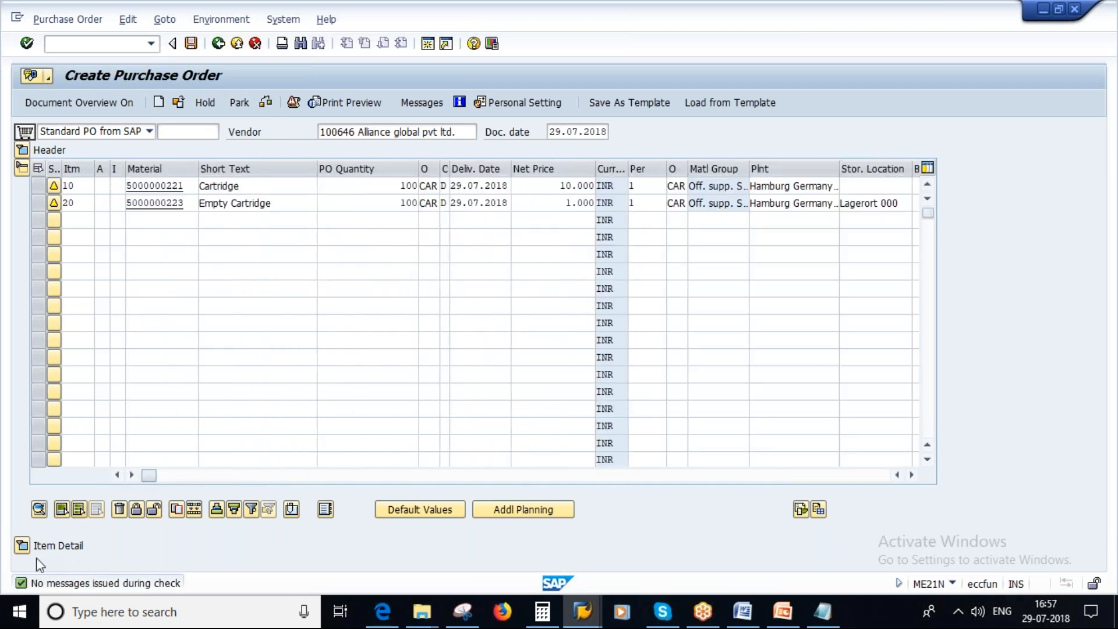
Expand the details of item 20, Empty Cartridge, and review its conditions, material data, quantities and weights, and delivery data.
left_click(22, 546)
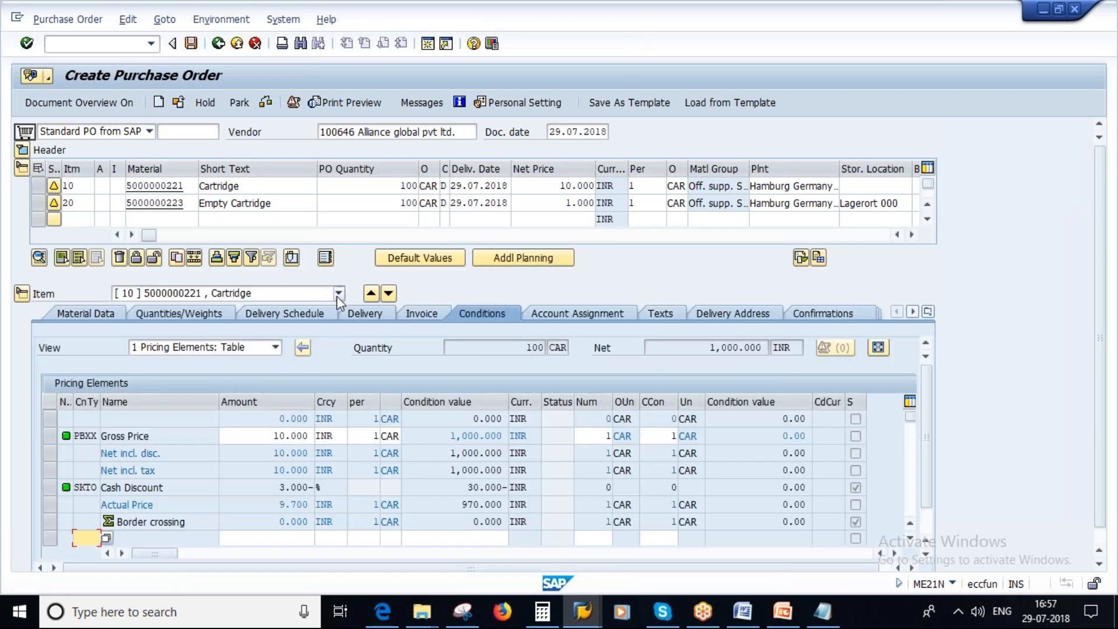
left_click(338, 295)
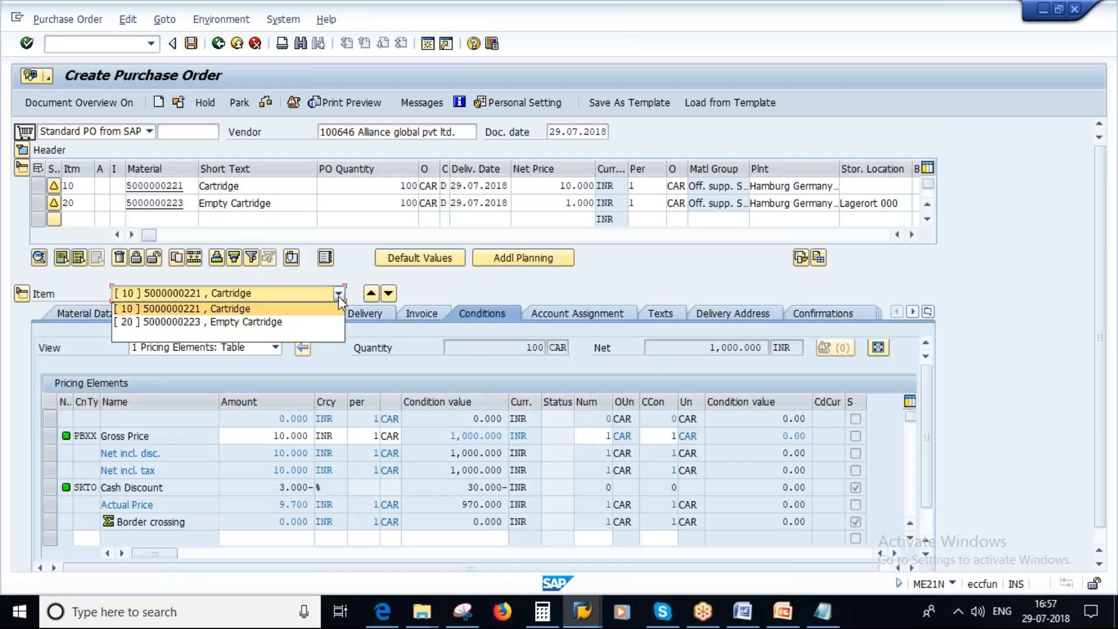
left_click(244, 324)
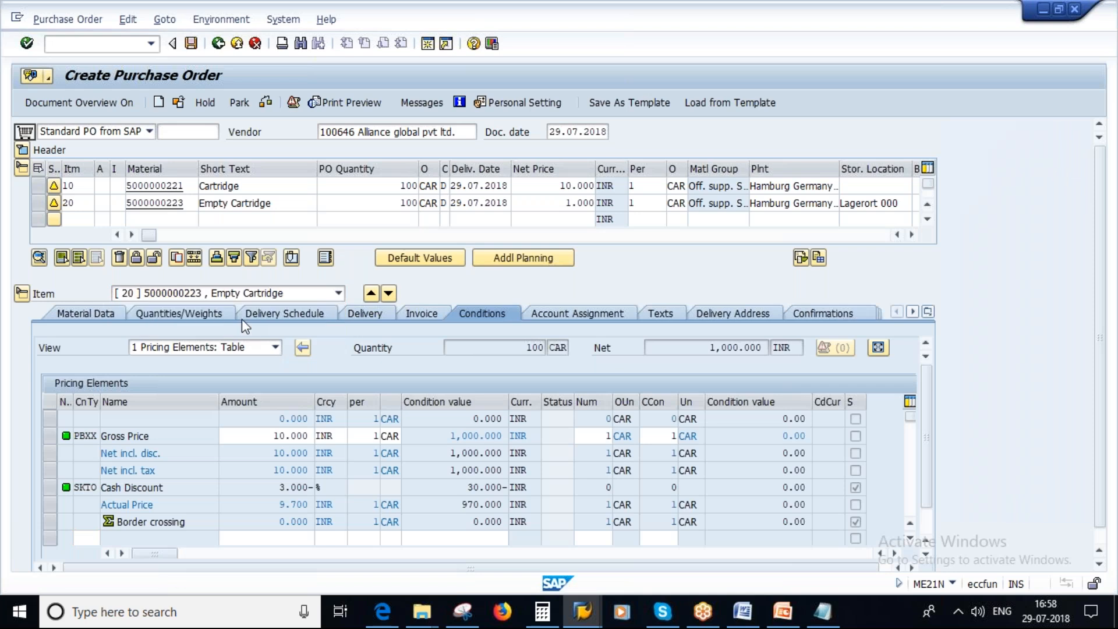
left_click(88, 315)
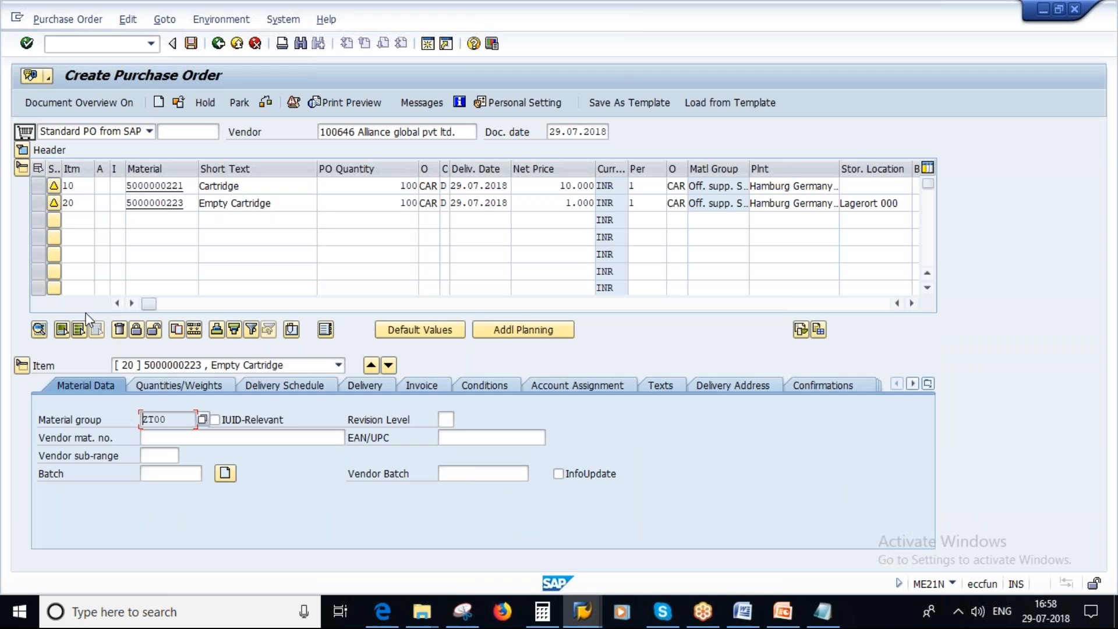
left_click(185, 385)
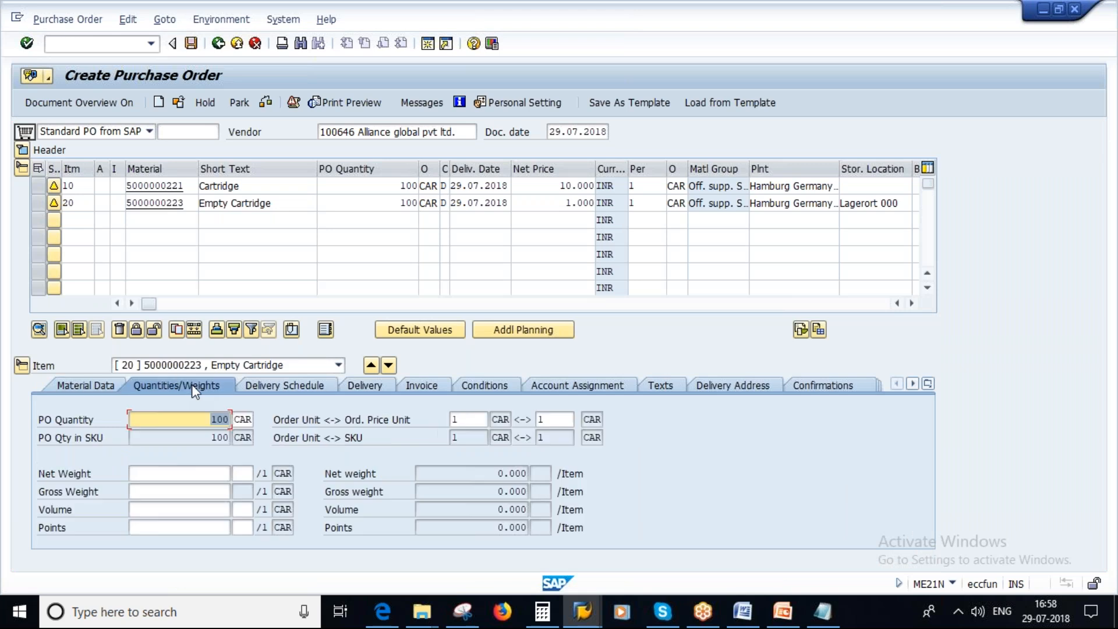
left_click(284, 383)
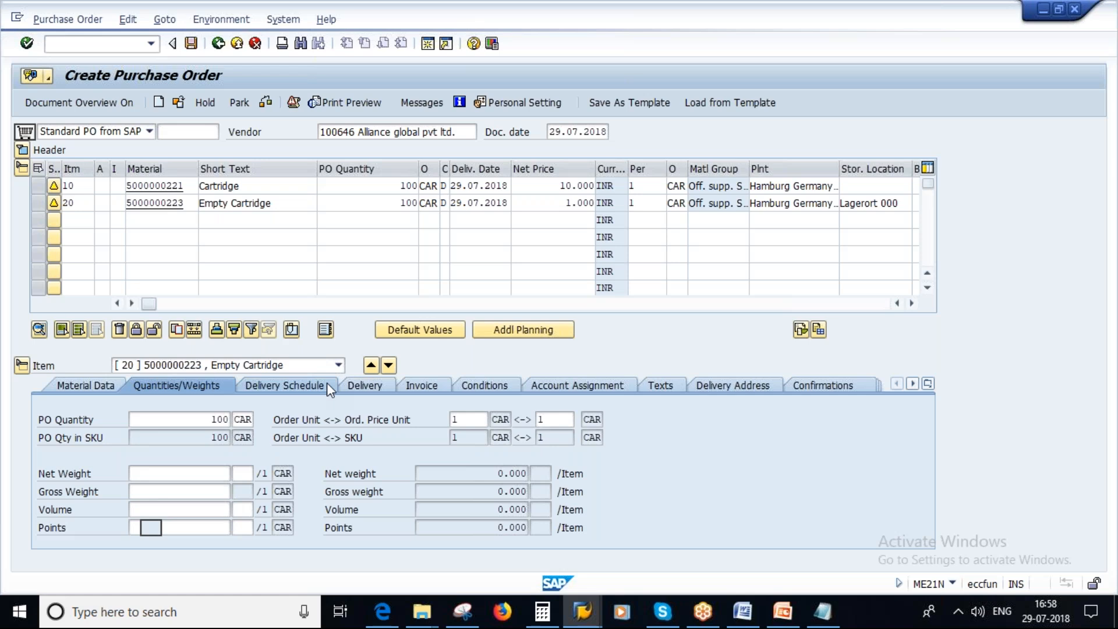
left_click(371, 385)
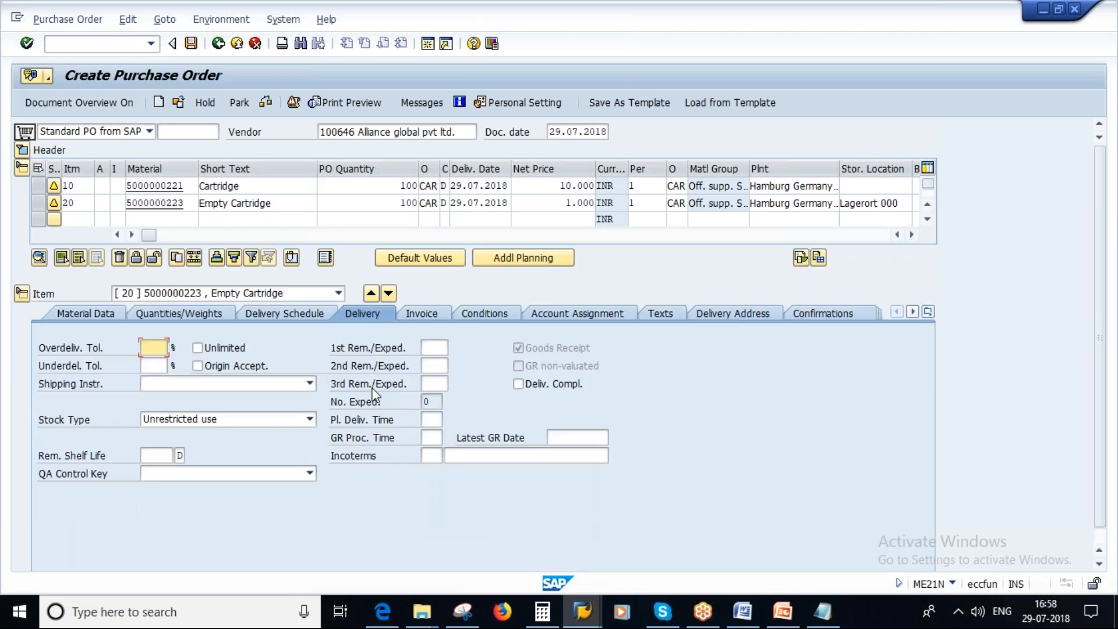
Review item 20's invoice, conditions, account assignment, texts and condition control data, and its material number in the item overview.
left_click(425, 315)
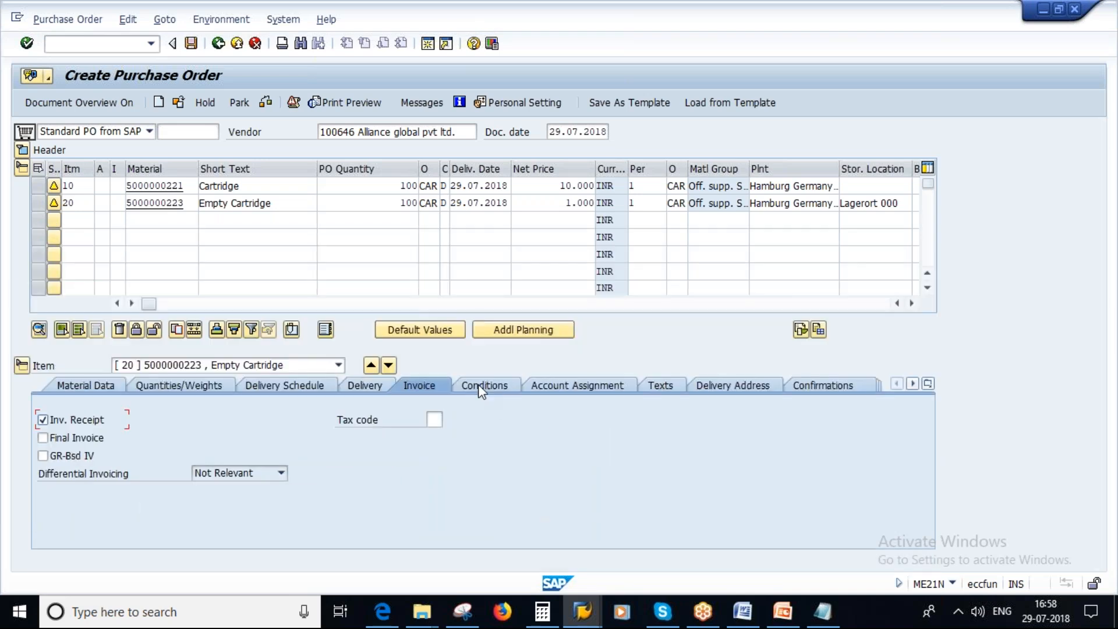
left_click(497, 387)
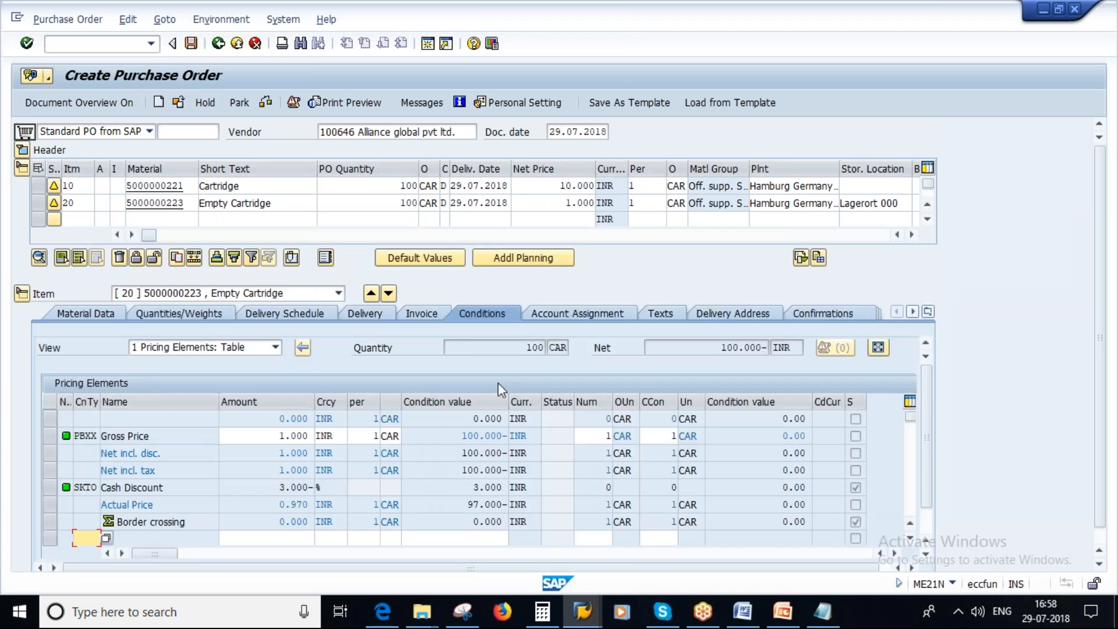
left_click(582, 313)
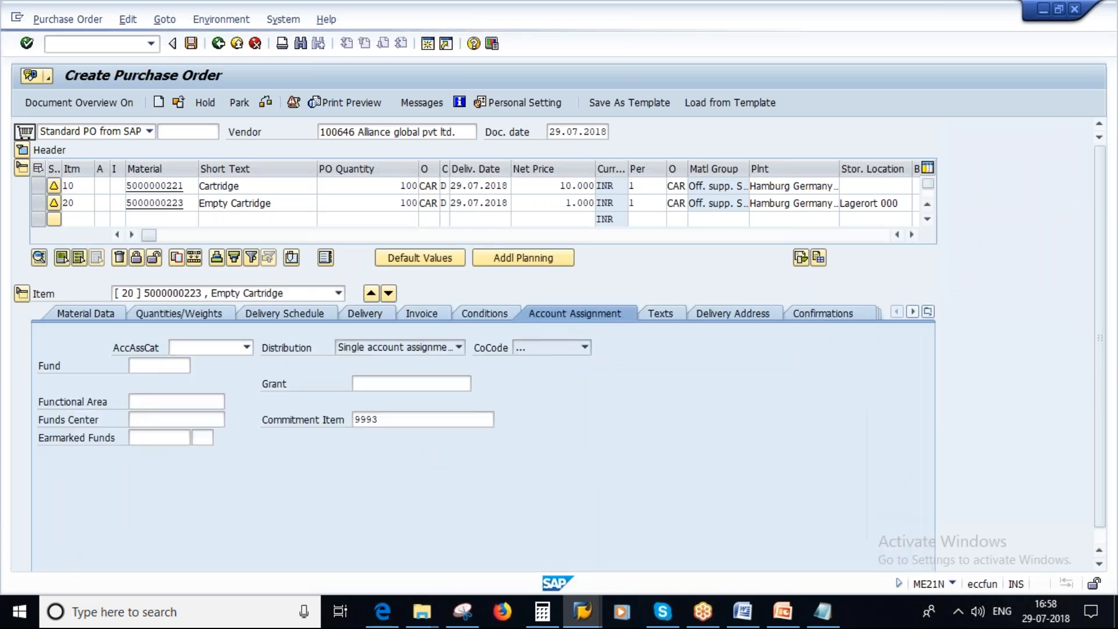
left_click(722, 316)
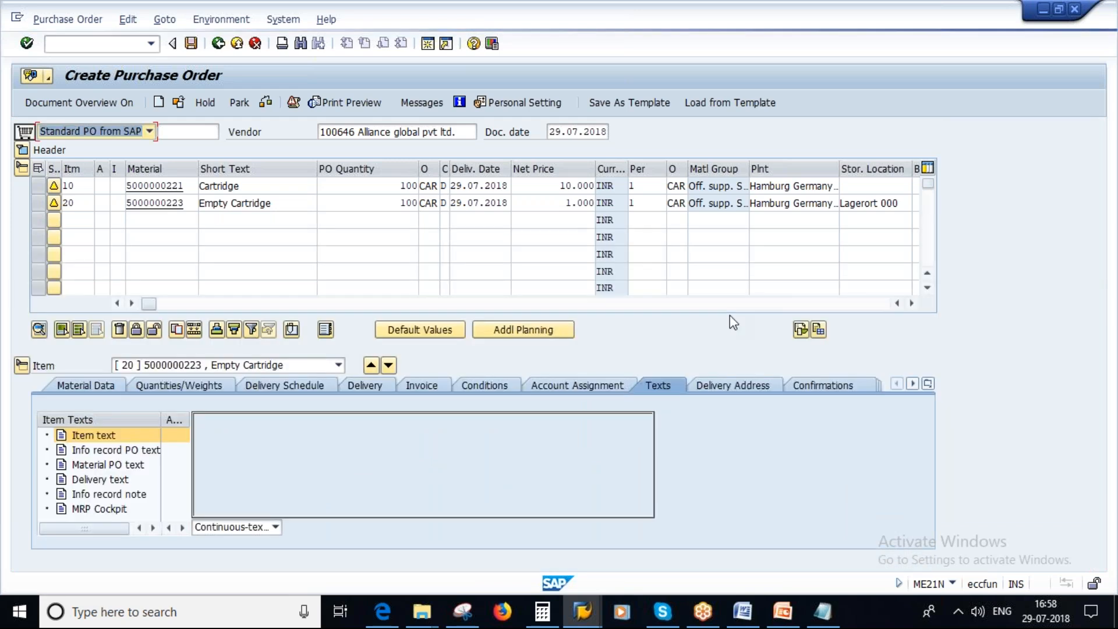
left_click(729, 387)
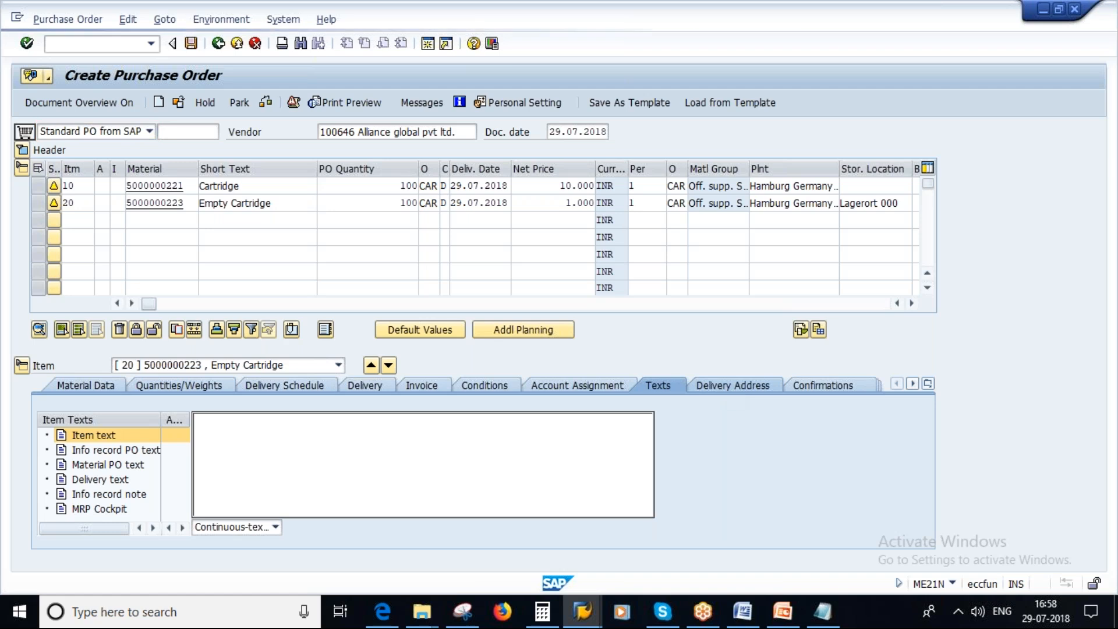
left_click(835, 387)
left_click(738, 313)
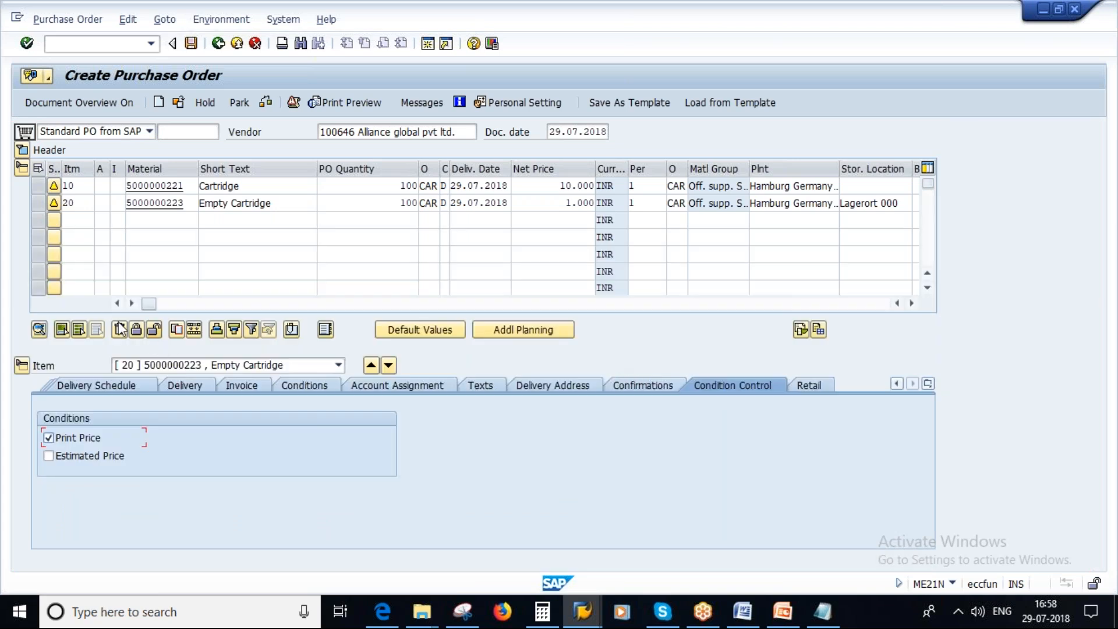
mouse_move(147, 304)
left_mouse_down()
mouse_move(240, 309)
mouse_move(127, 308)
left_mouse_up()
left_click_drag(192, 203, 109, 203)
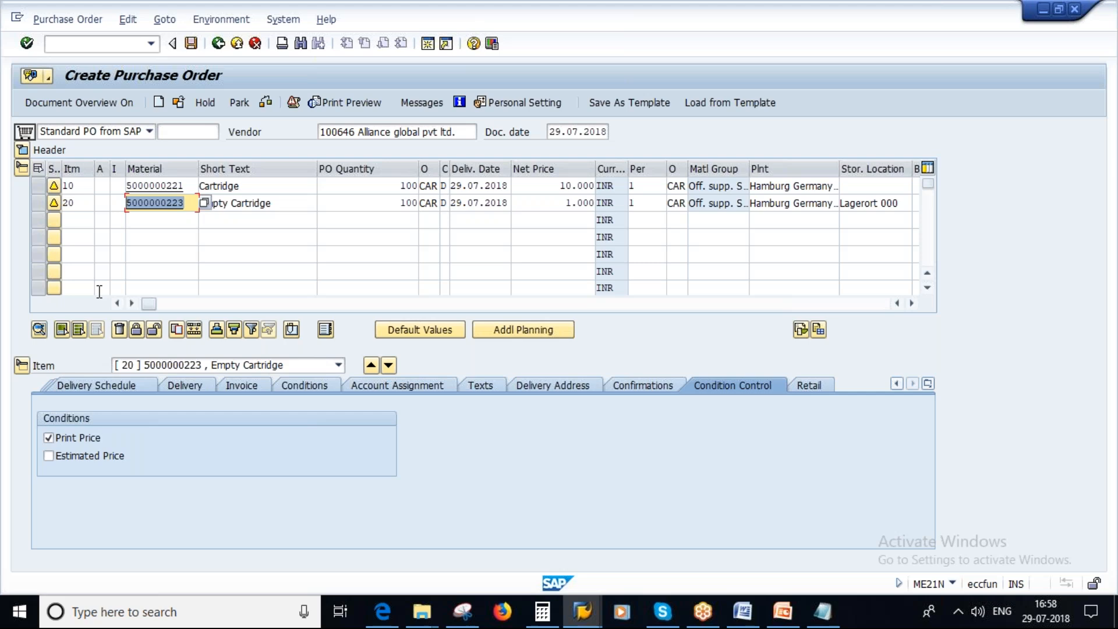
View the Returns for Purchase Order slide in PowerPoint again, and switch back to the Create Purchase Order session in SAP.
left_click(787, 622)
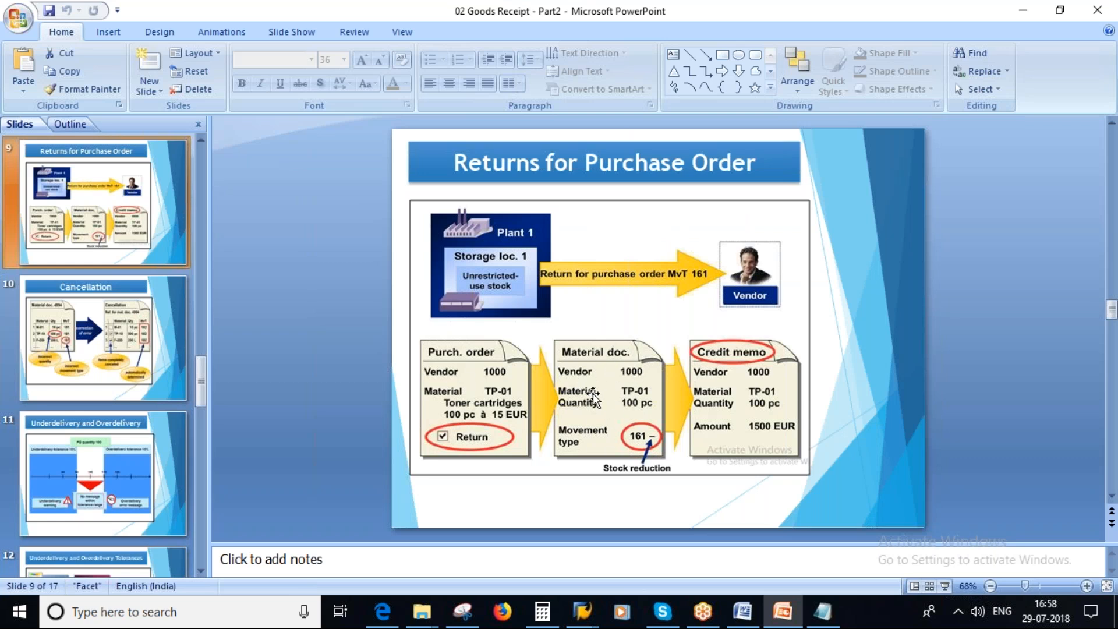
key("alt+Tab")
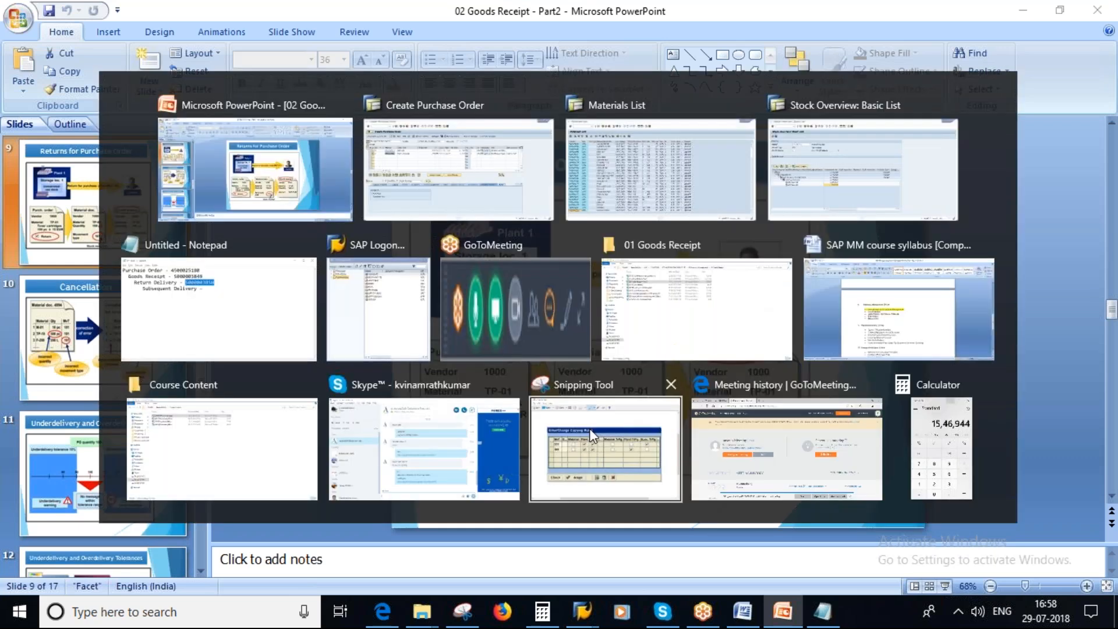
left_click(458, 169)
Save the purchase order and copy its new document number from the message's long text.
left_click(191, 43)
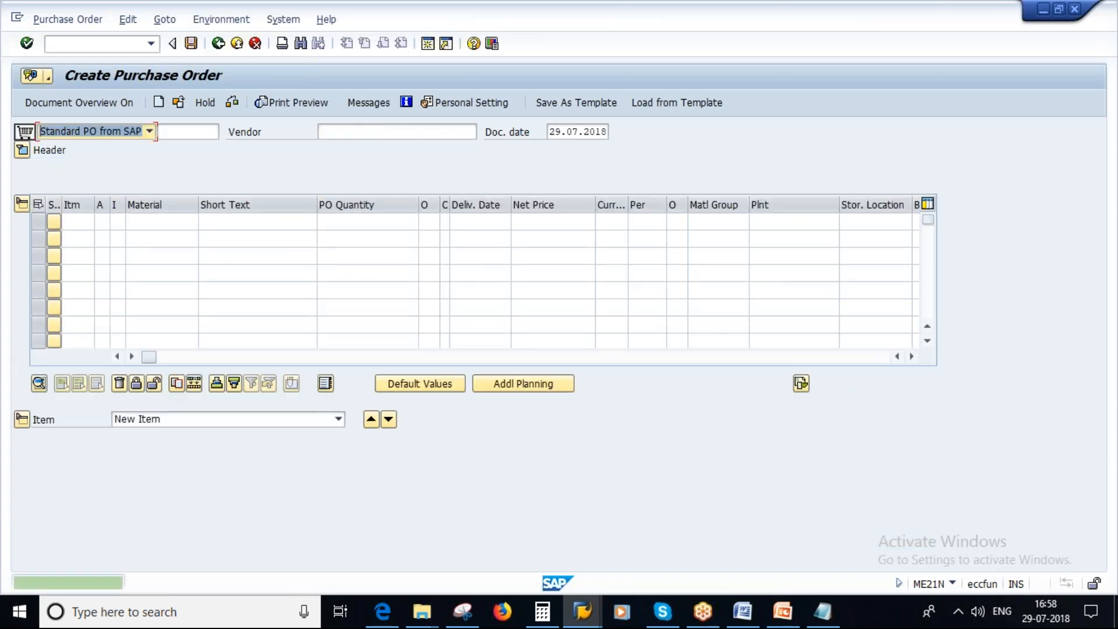
double_click(254, 585)
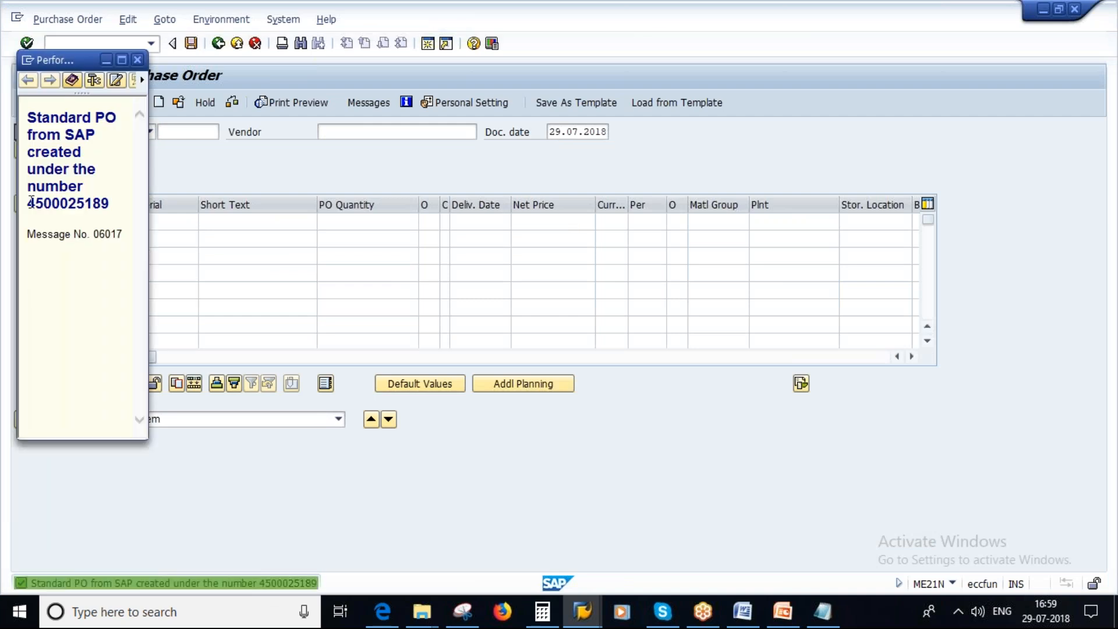
double_click(35, 203)
key("ctrl+c")
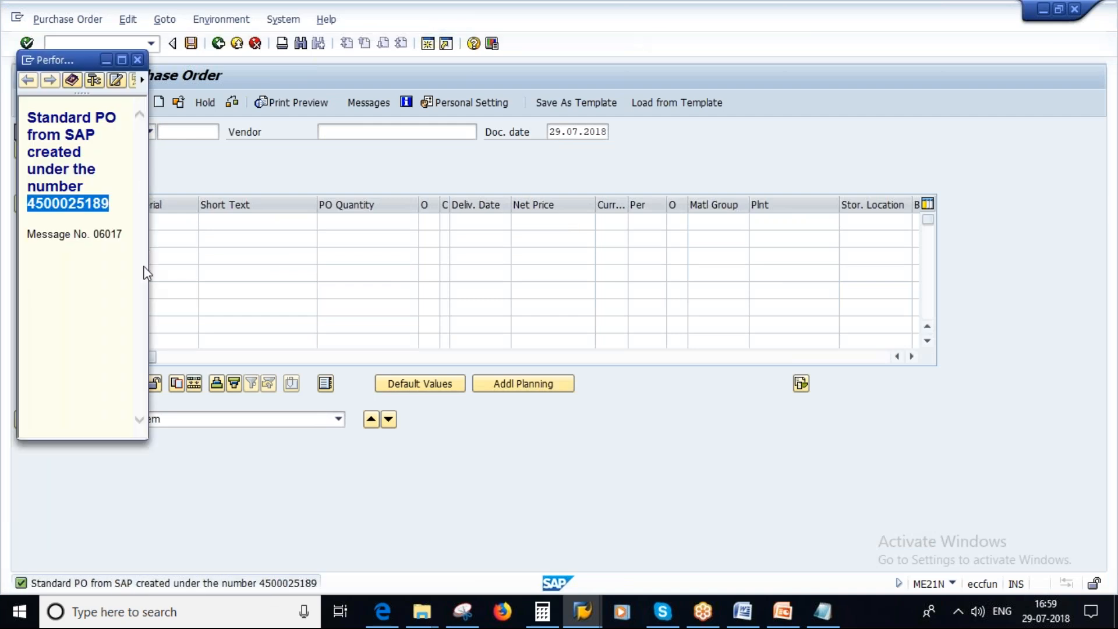
left_click(138, 60)
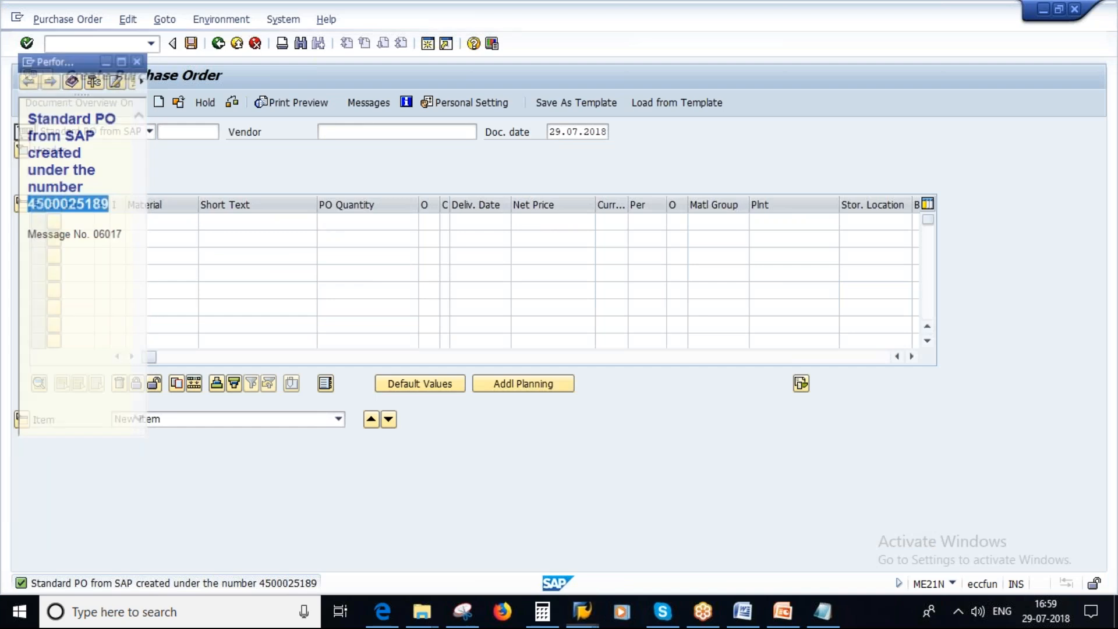
Leave purchase order creation, start transaction MIGO, and load the copied purchase order for a Goods Receipt against Purchase Order.
left_click(218, 44)
type("migo")
key("Return")
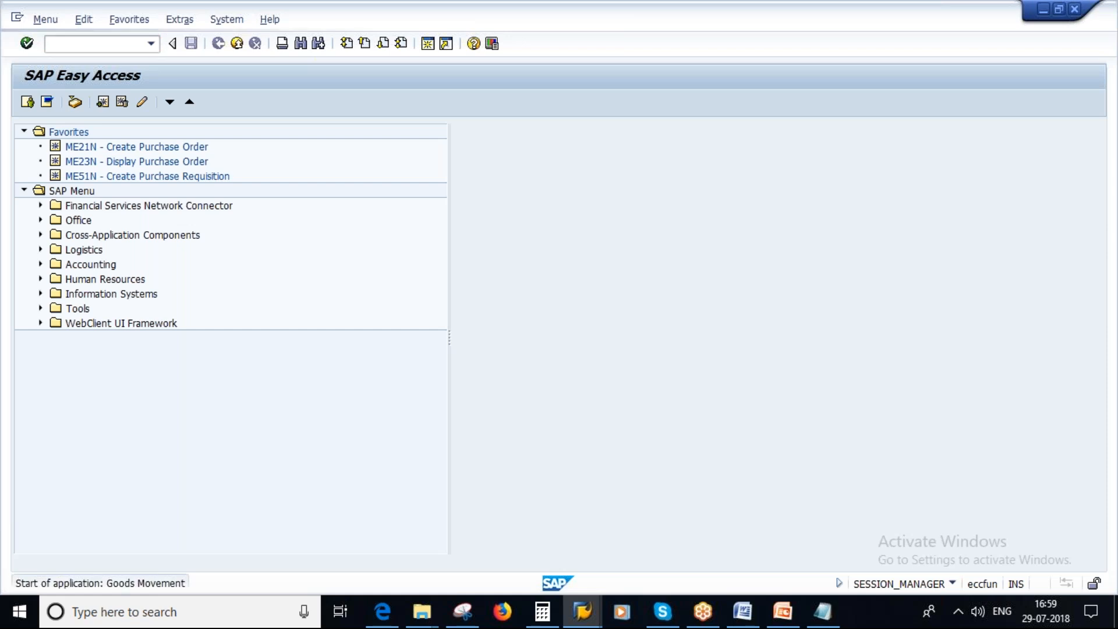
left_click(115, 131)
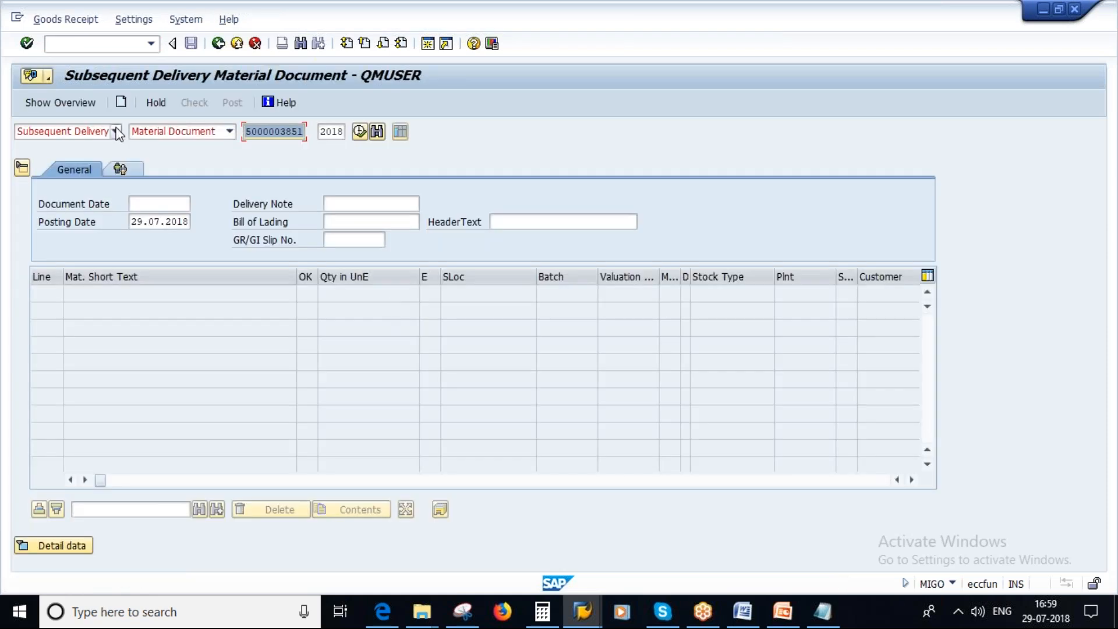
left_click(45, 172)
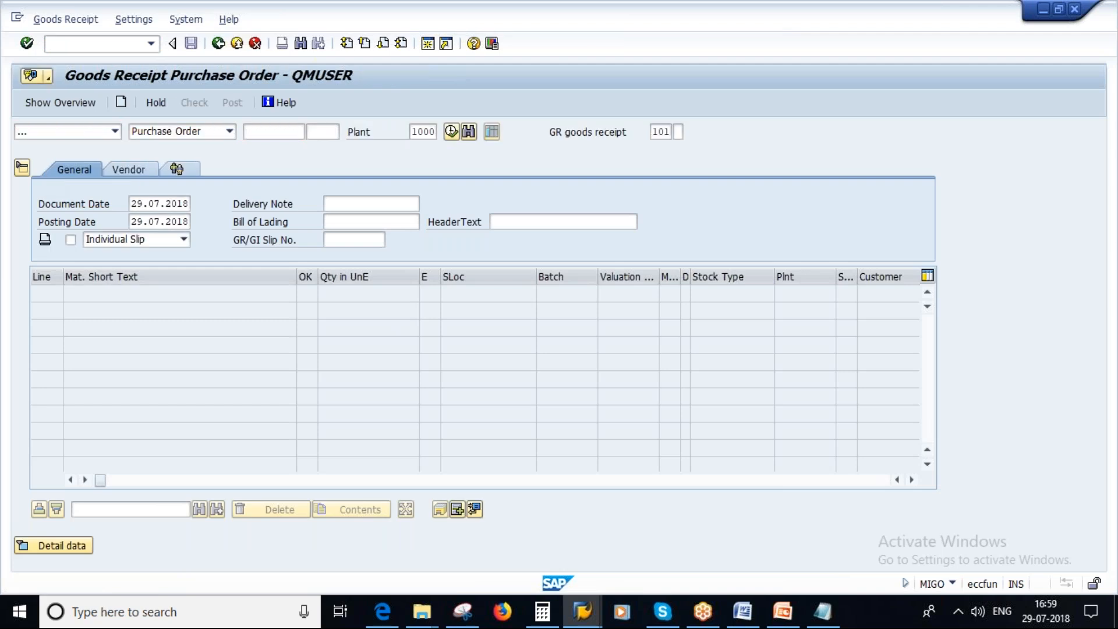
left_click(277, 134)
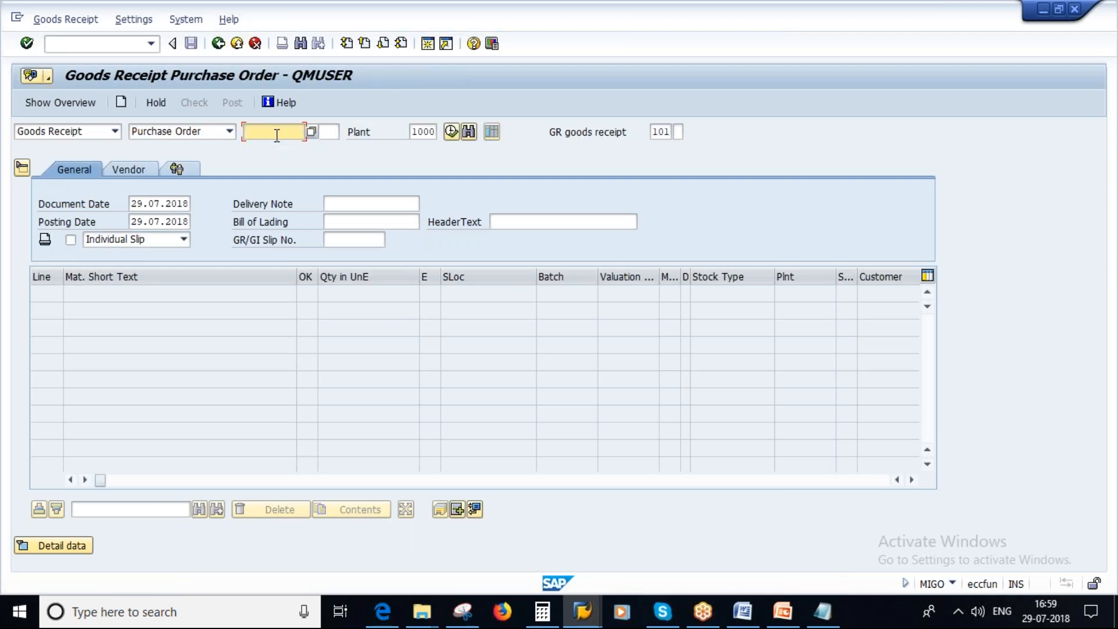
key("ctrl+v")
key("Return")
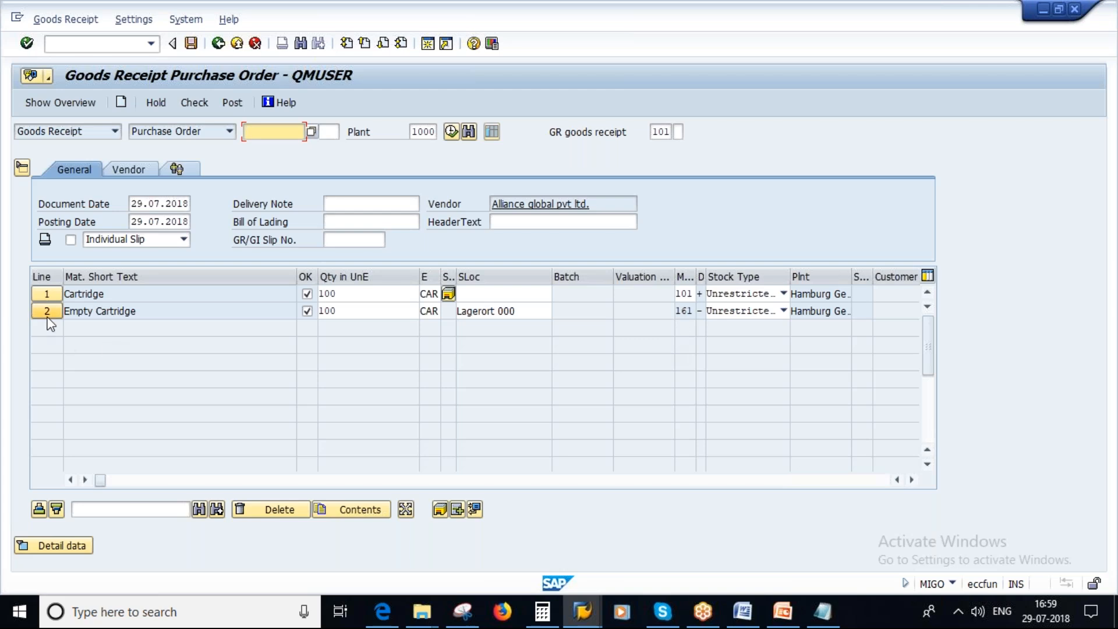
Compare the Empty Cartridge line's movement type with the Returns for Purchase Order slide in PowerPoint, and return to SAP.
double_click(684, 311)
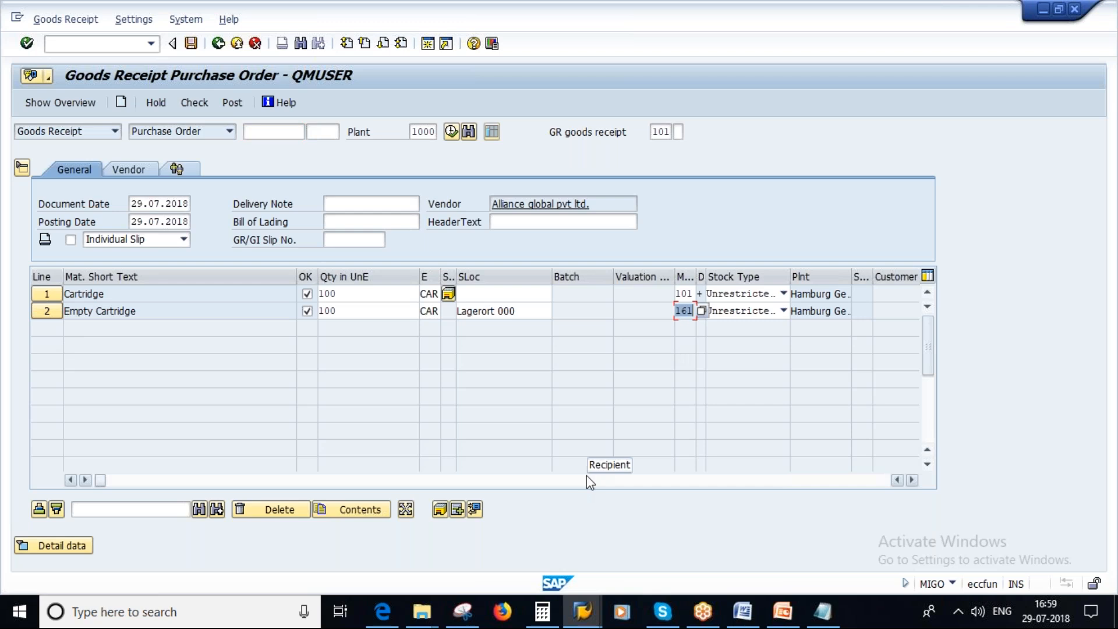
left_click(784, 613)
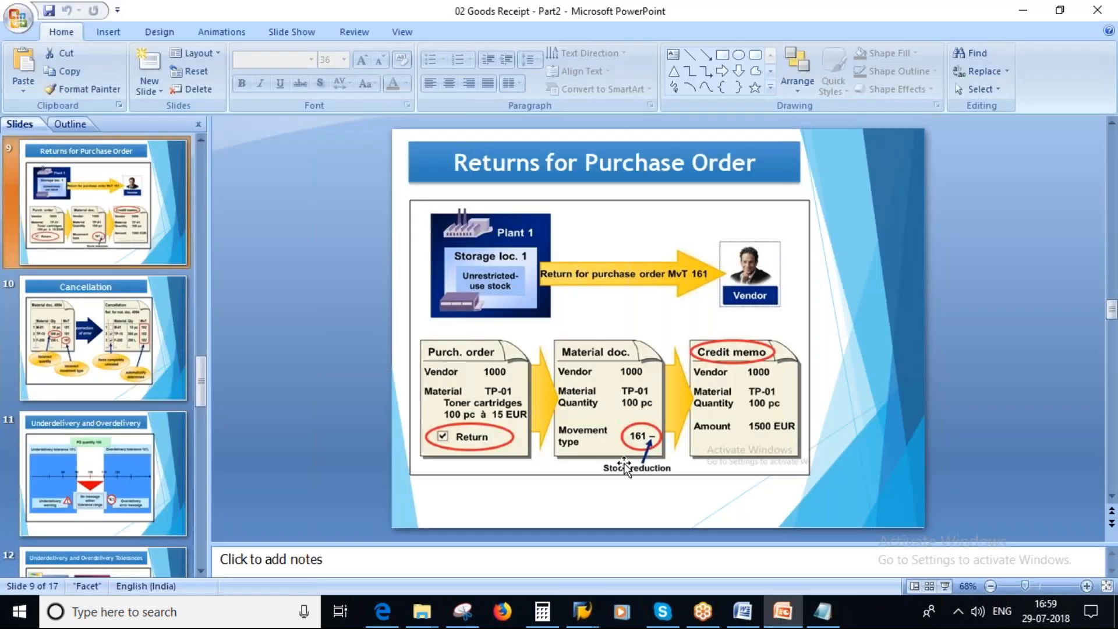
key("alt+Tab")
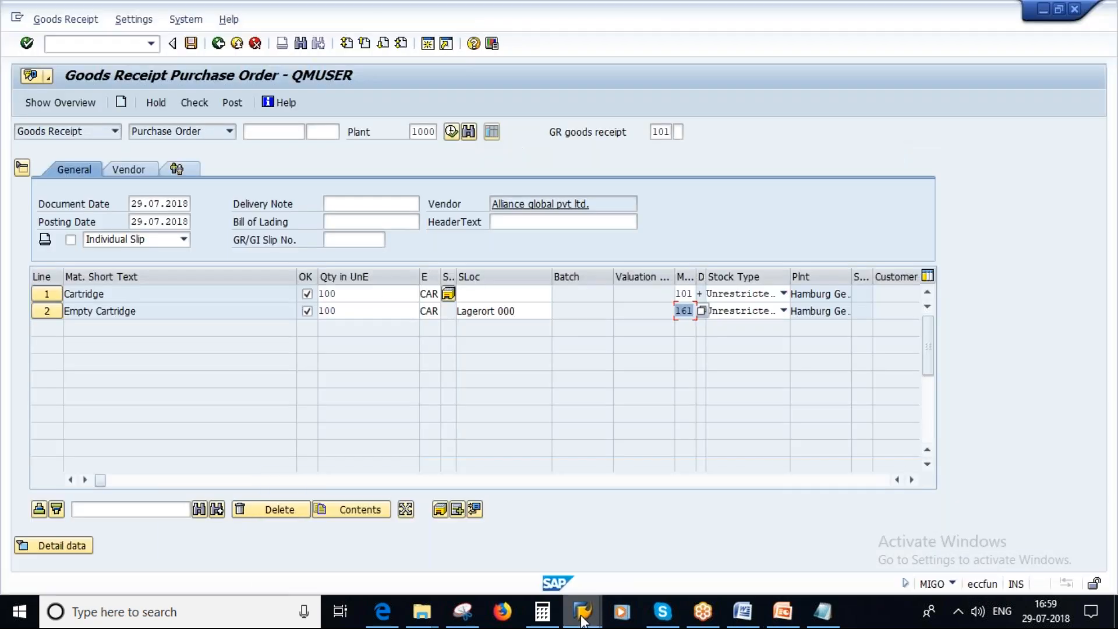
Look through the open Stock Overview and Materials List sessions for the Empty Cartridge's material number.
mouse_move(585, 615)
left_click(810, 548)
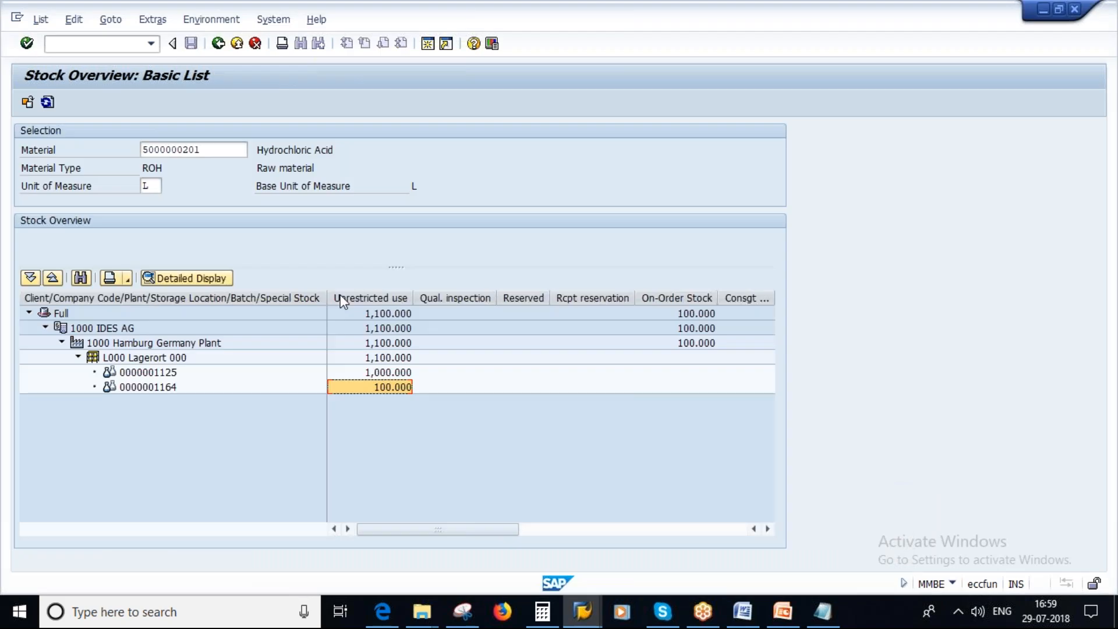
mouse_move(583, 611)
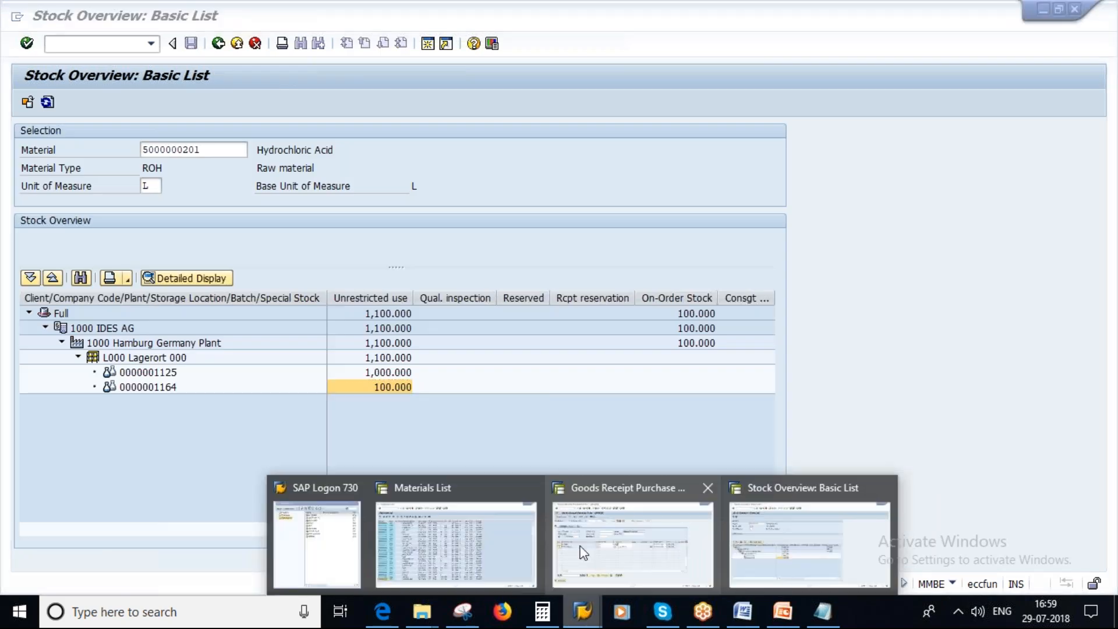
left_click(582, 552)
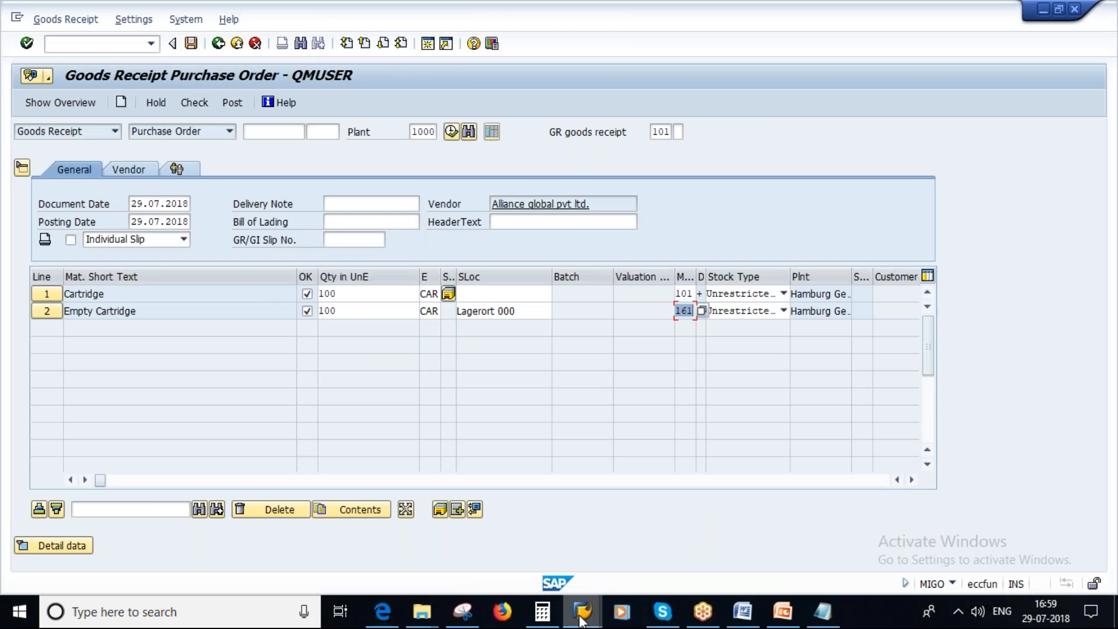
mouse_move(584, 620)
left_click(456, 558)
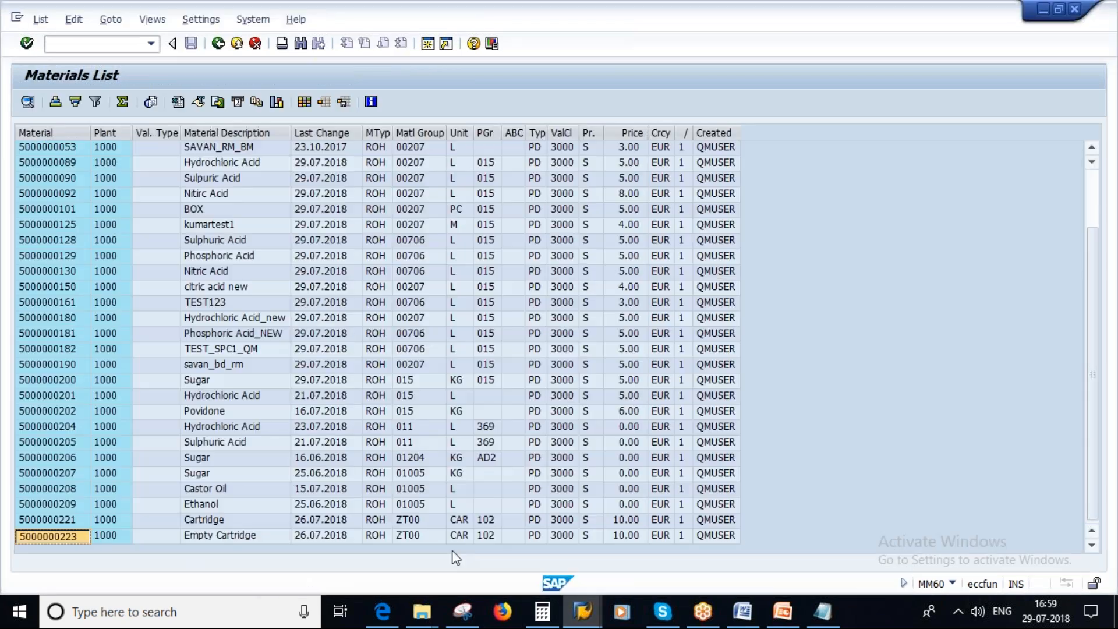
mouse_move(589, 613)
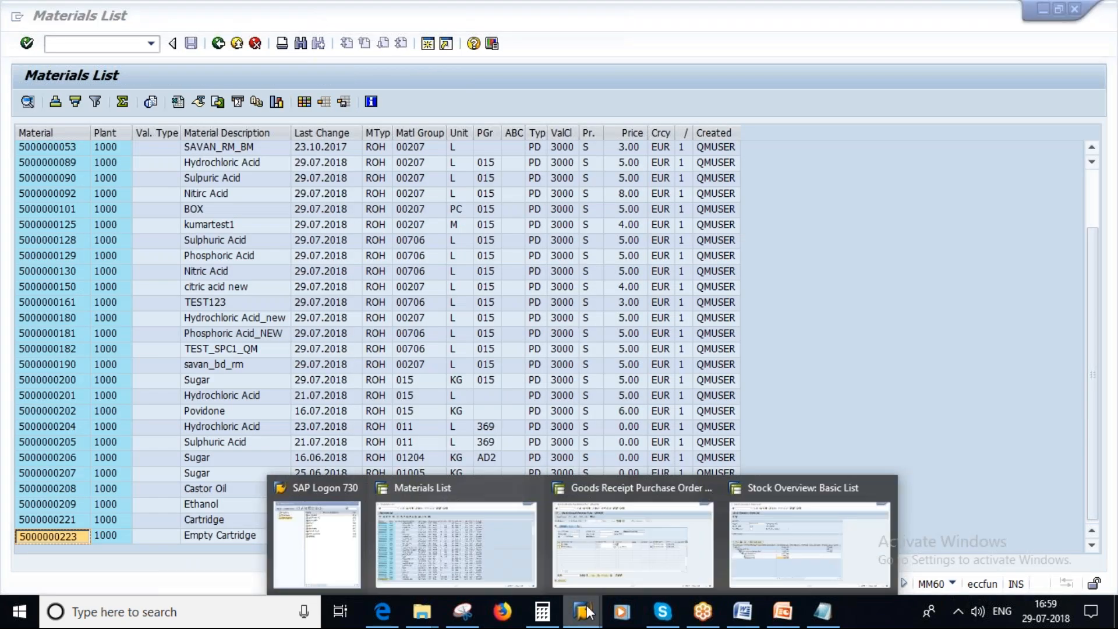
left_click(809, 545)
left_click(222, 153)
key("BackSpace")
key("BackSpace")
type("23")
key("Return")
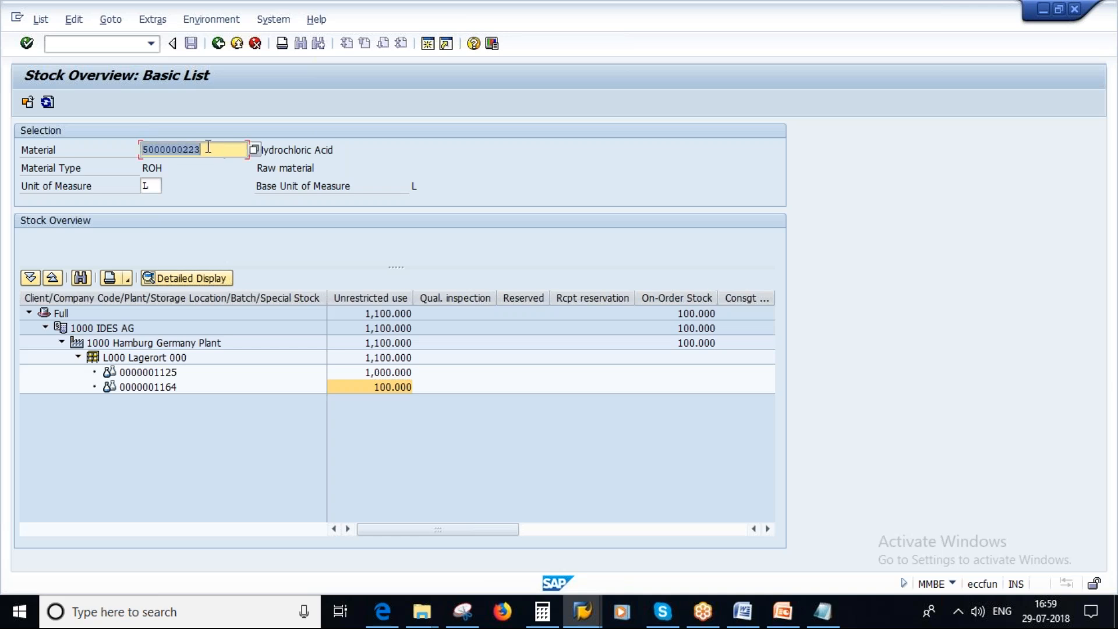
left_click(28, 104)
key("Return")
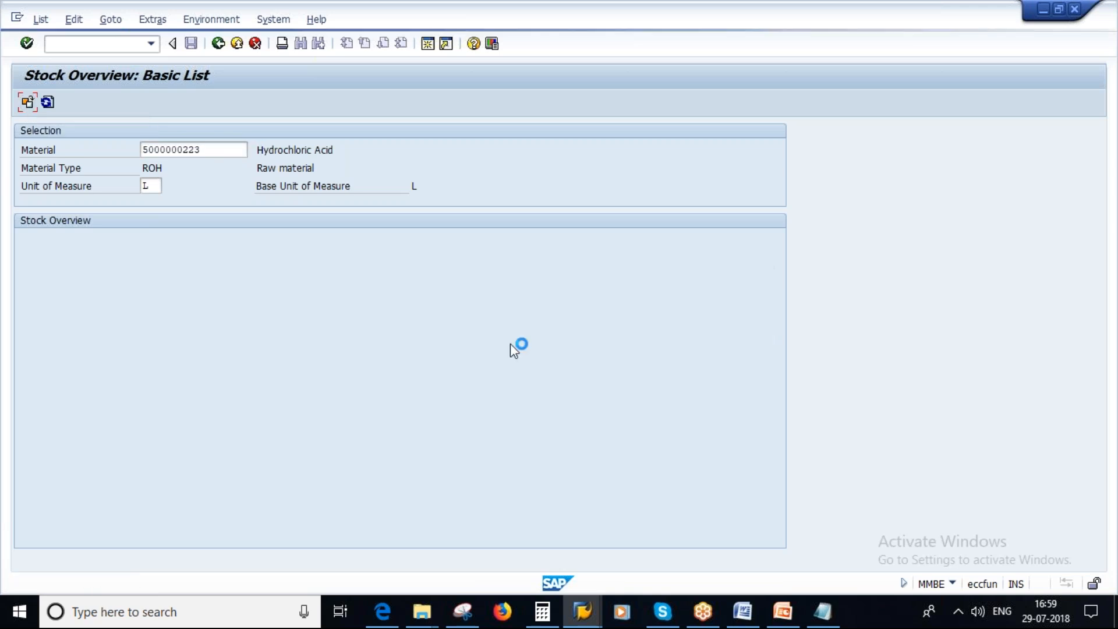
left_click(307, 150)
left_click_drag(253, 151, 305, 336)
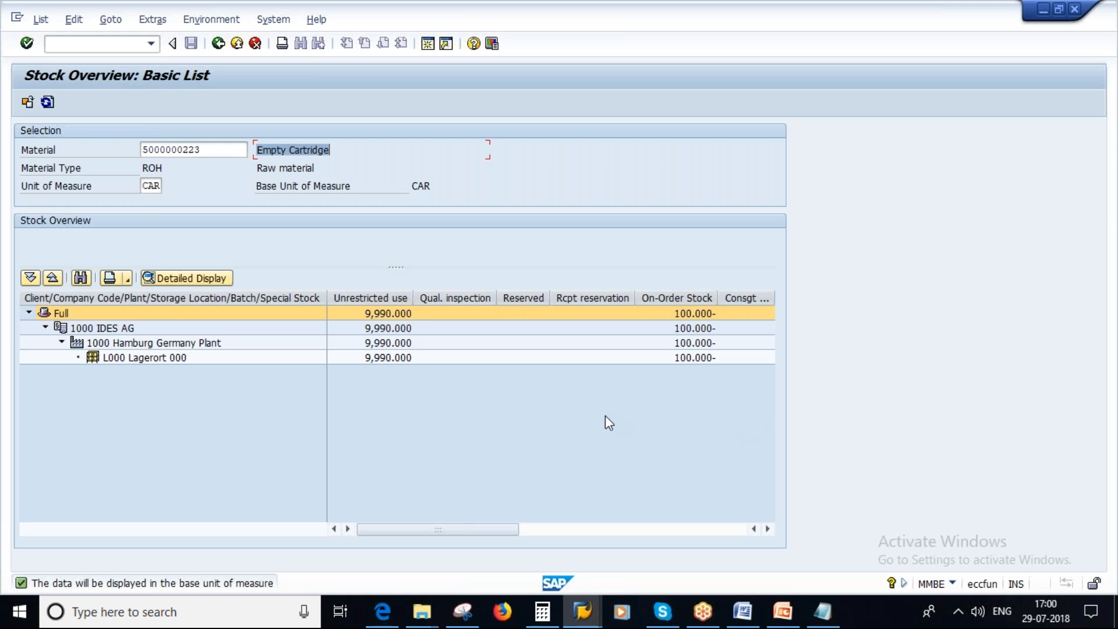
Return to the goods receipt, check it for errors, and set the Cartridge line's storage location to L000.
key("alt+Tab")
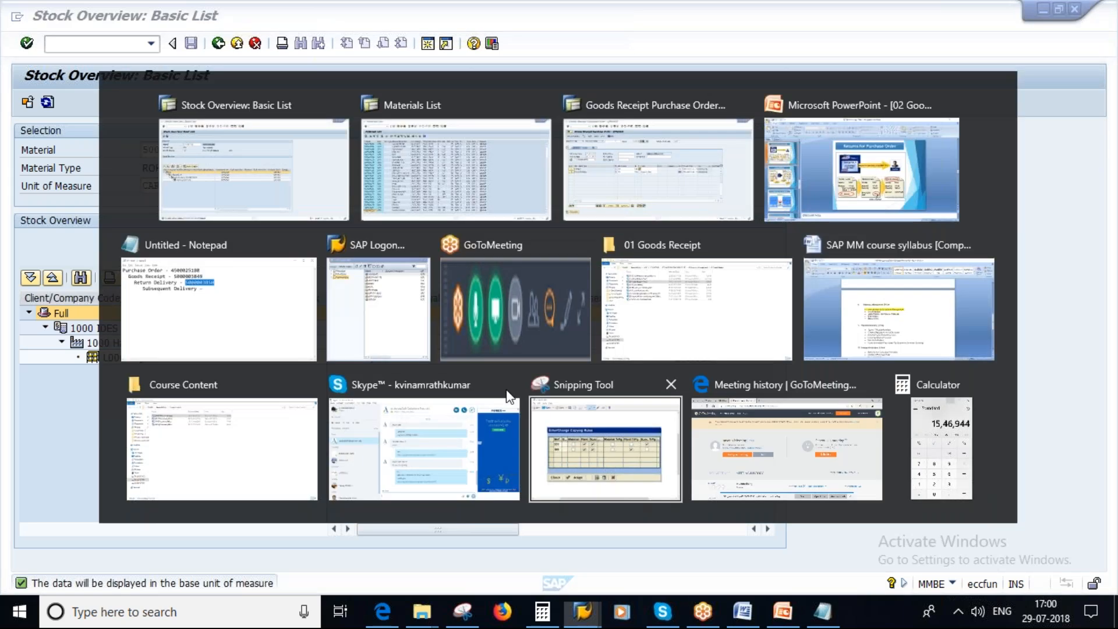
key("alt+Tab")
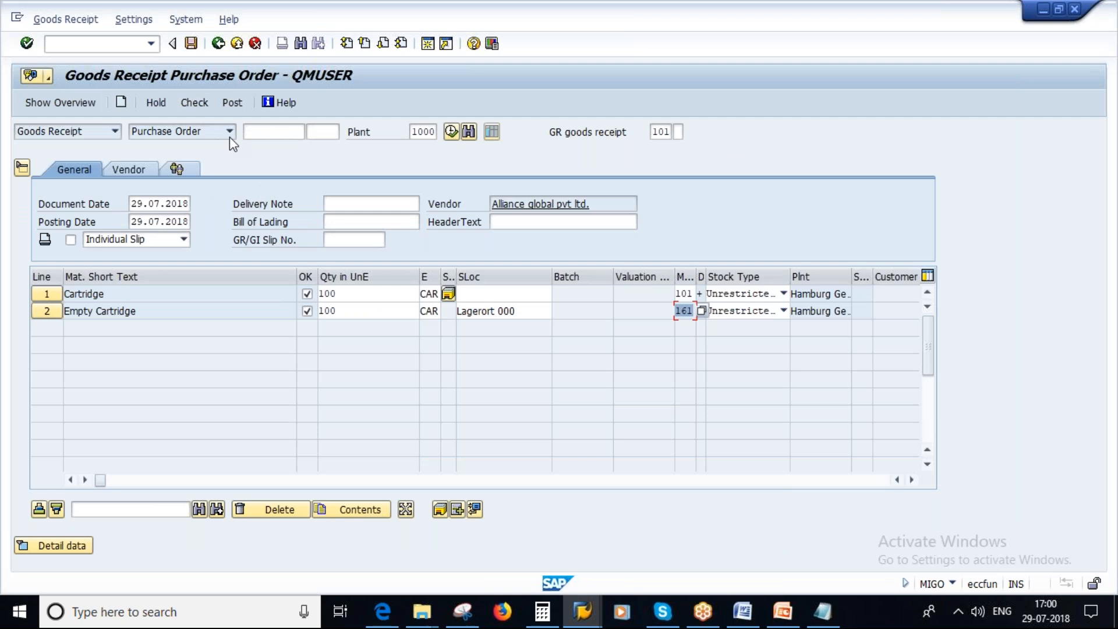
left_click(197, 105)
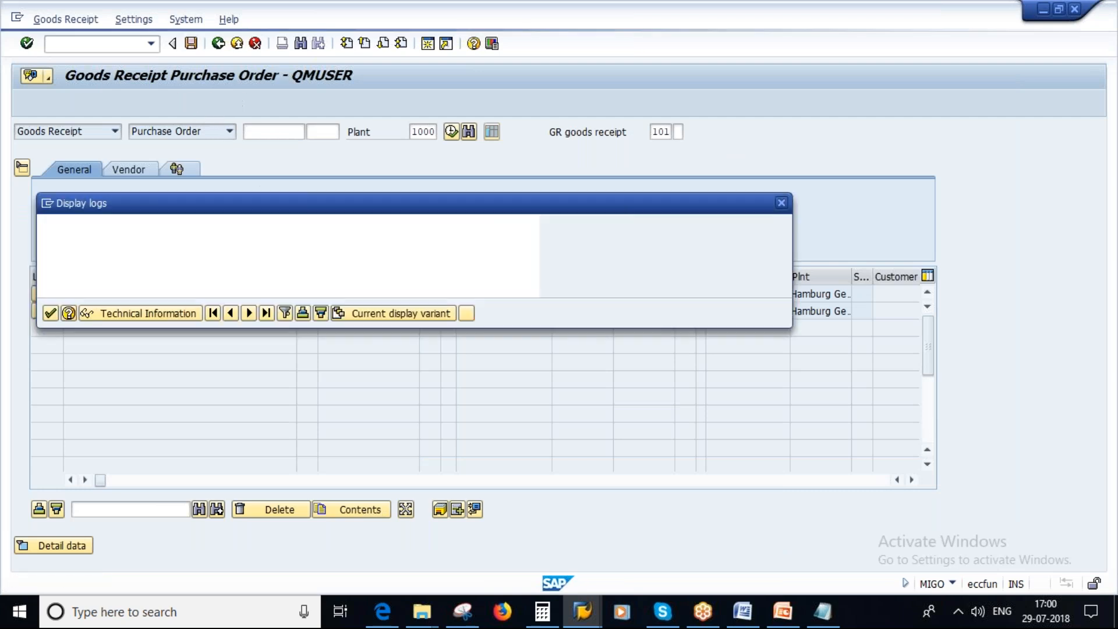
left_click(50, 313)
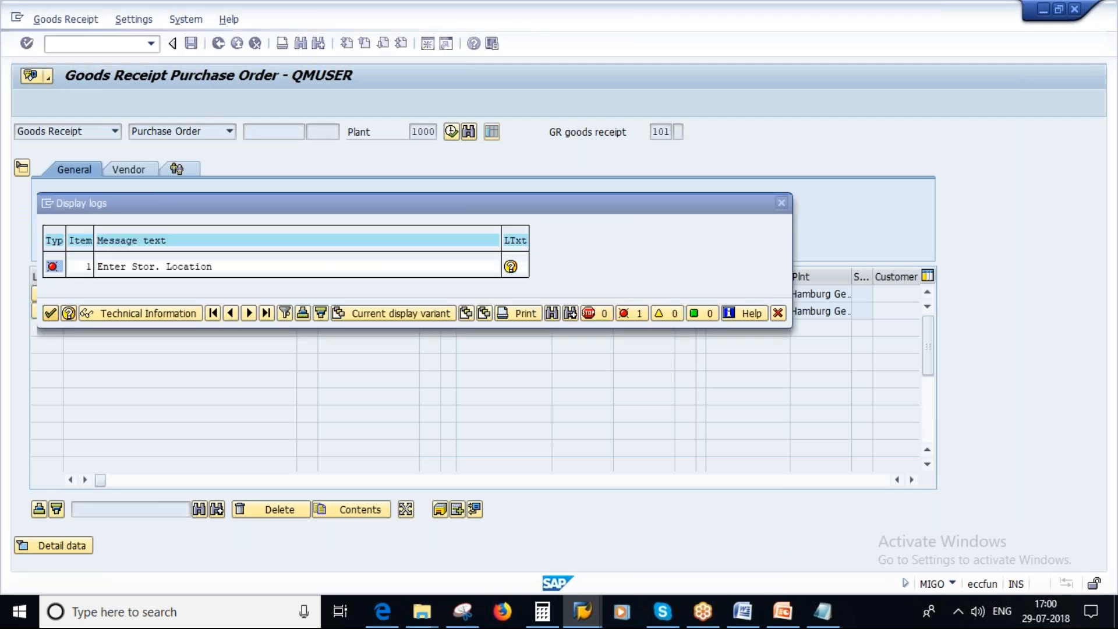
left_click(517, 292)
type("l000")
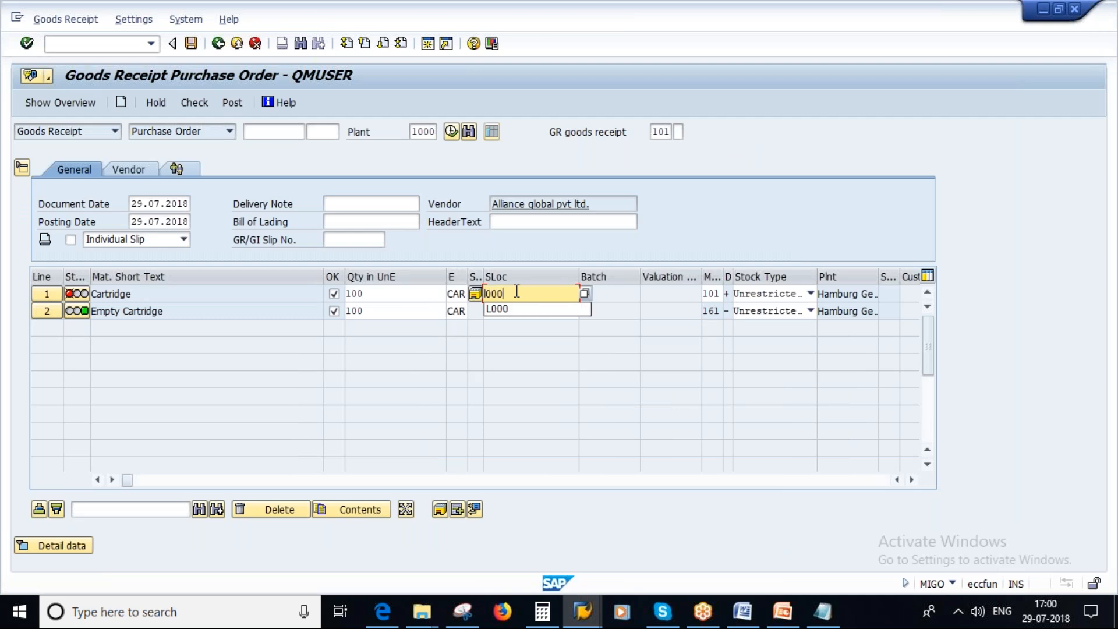
key("Return")
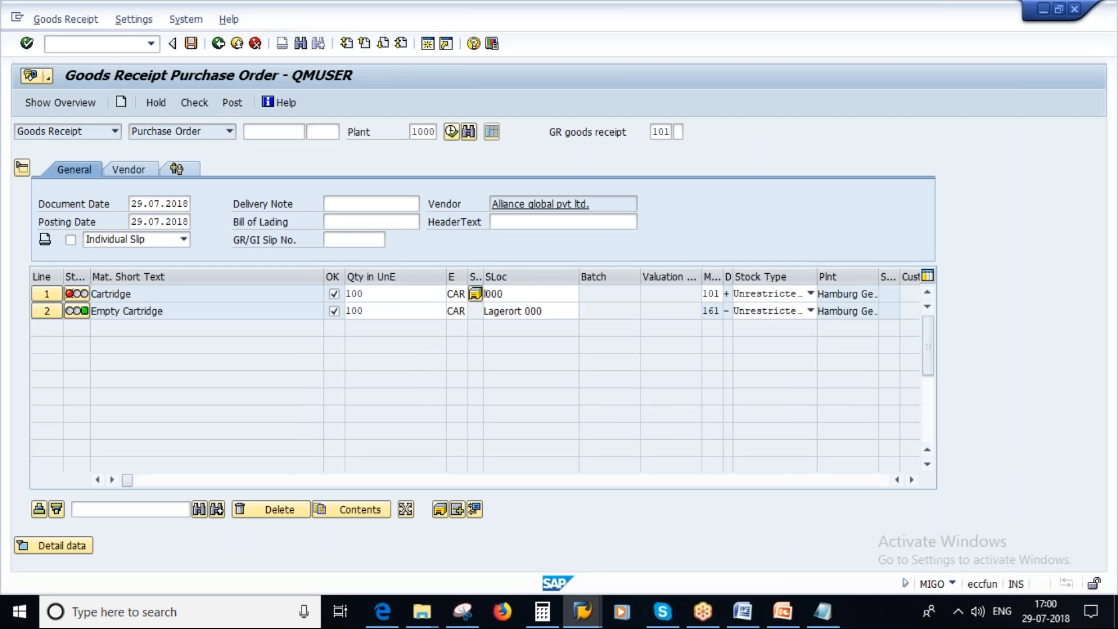
Check the goods receipt for the Cartridge and Empty Cartridge lines and post it.
left_click(191, 102)
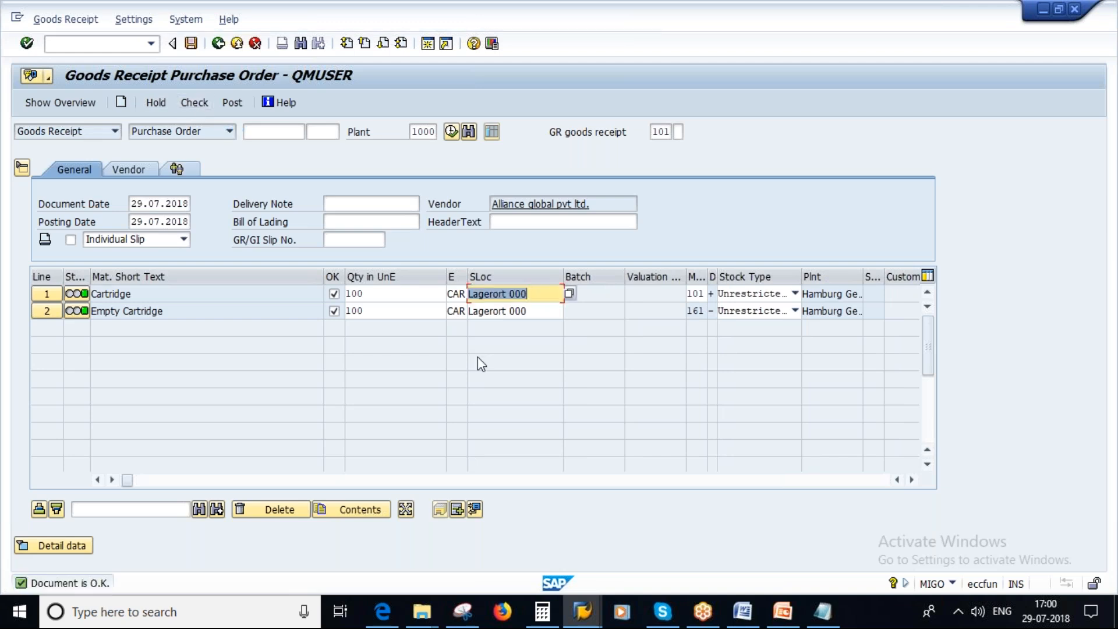
left_click(191, 43)
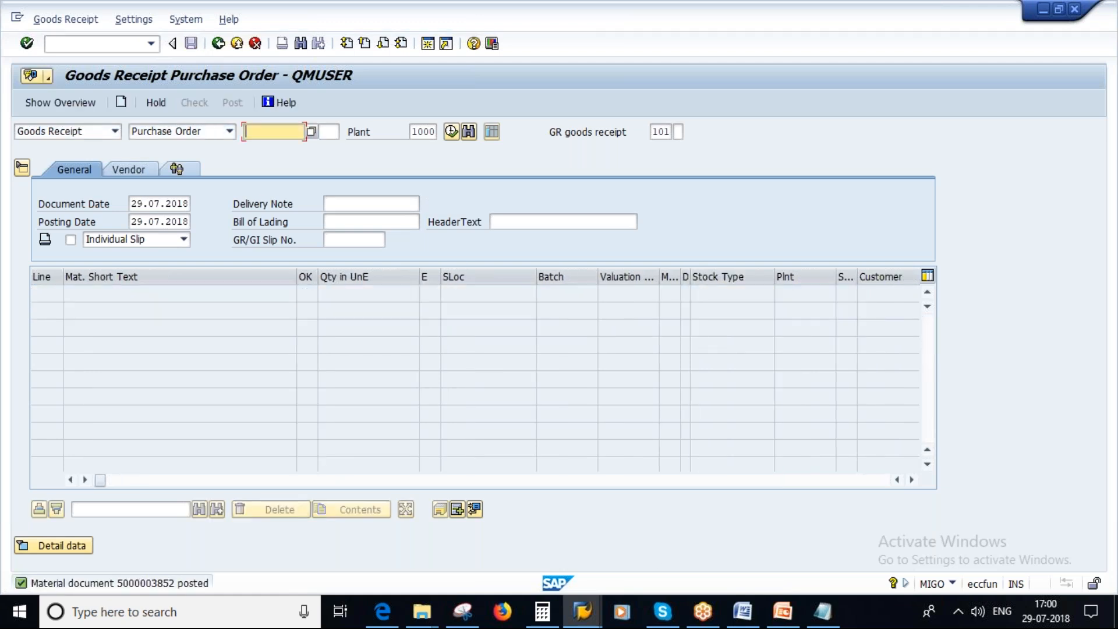
Return to the Empty Cartridge's stock overview session and refresh it to examine the unrestricted-use and on-order stock after the posting.
mouse_move(592, 615)
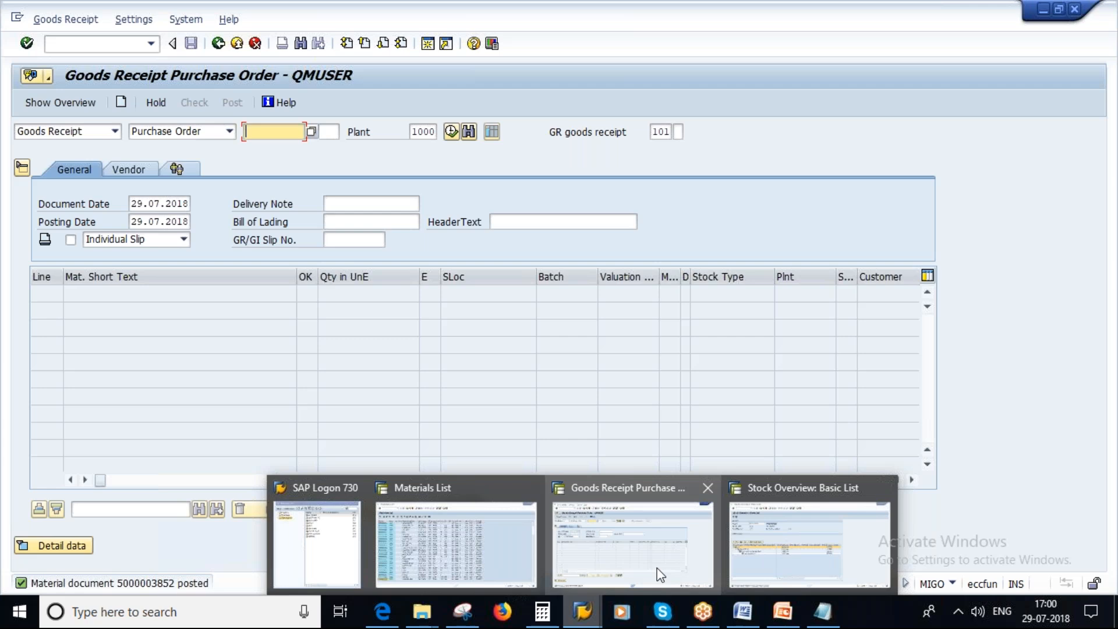
left_click(810, 554)
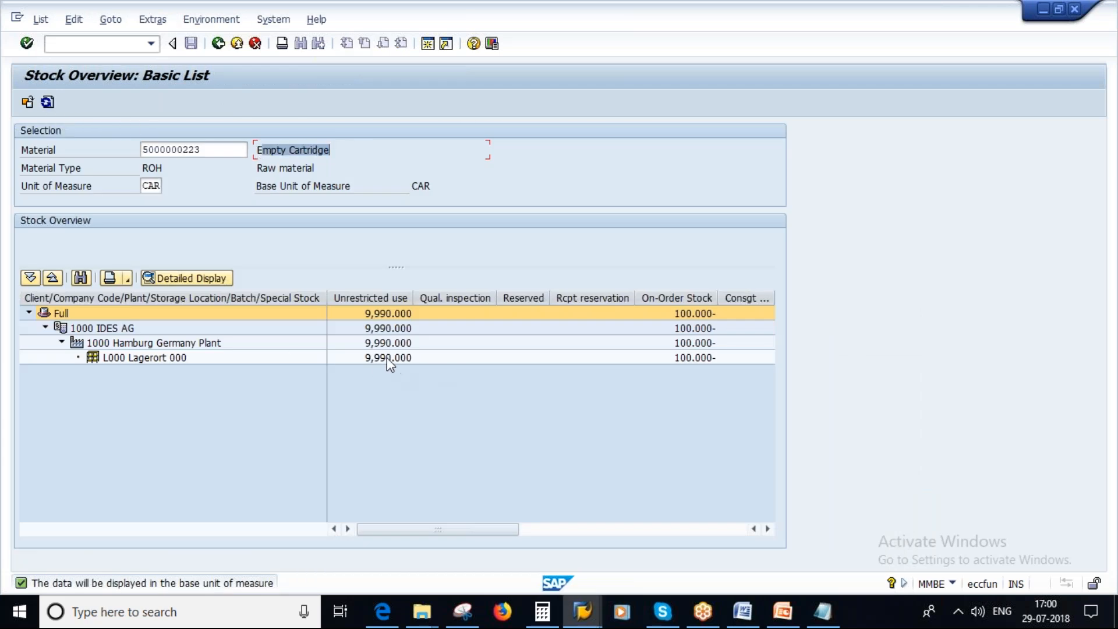
left_click(47, 102)
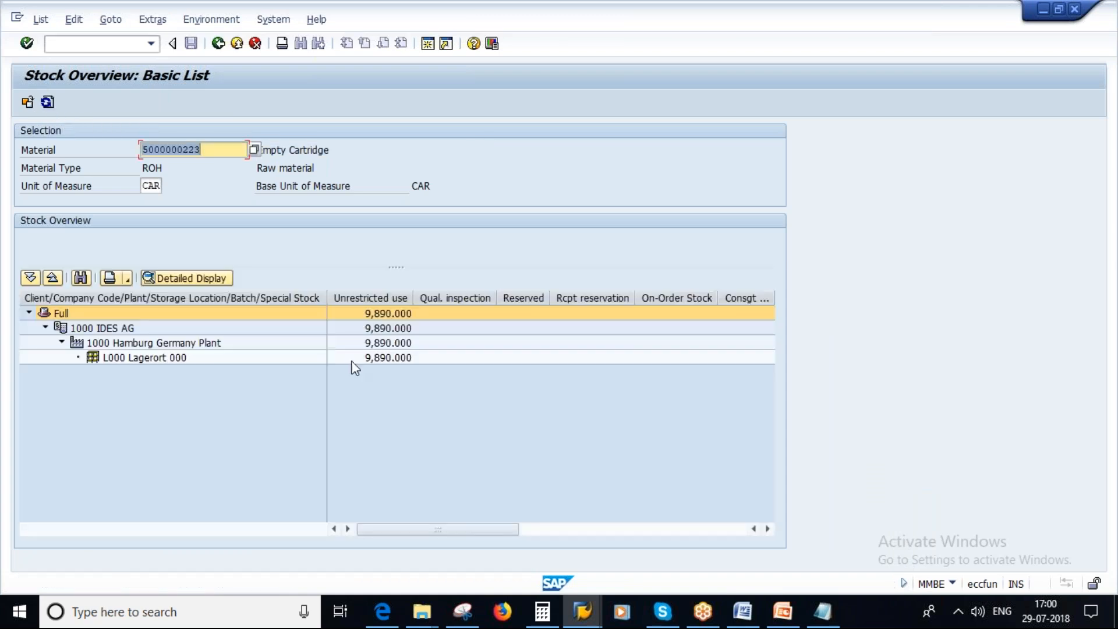
Display the material movements for the Empty Cartridge's stock in storage location L000, examine the newest document's movement type, and return to the stock overview.
right_click(385, 360)
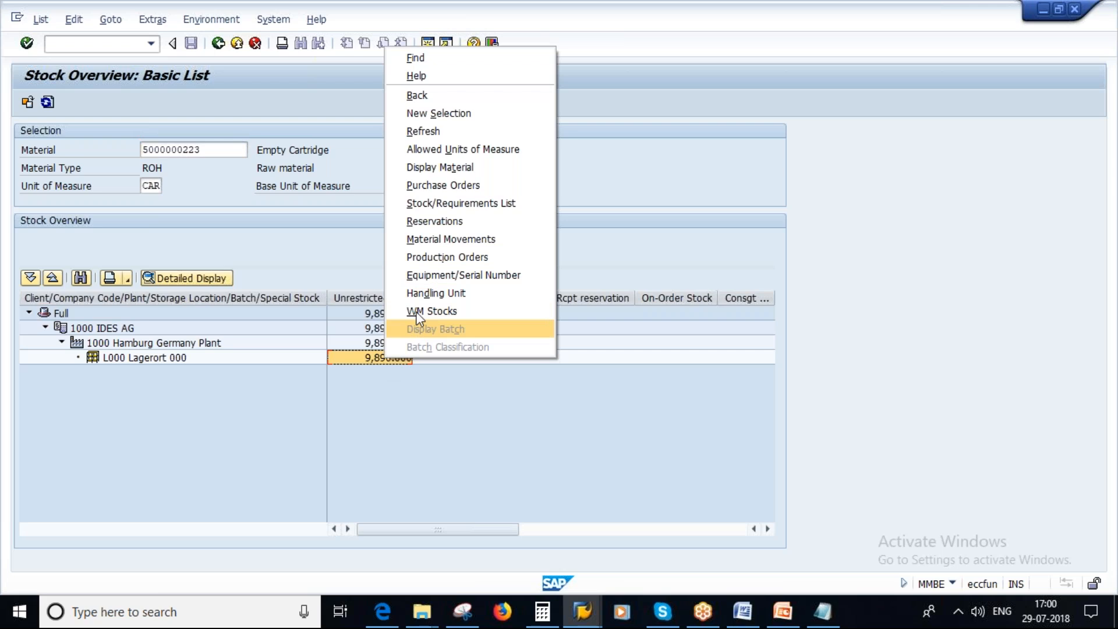
left_click(456, 240)
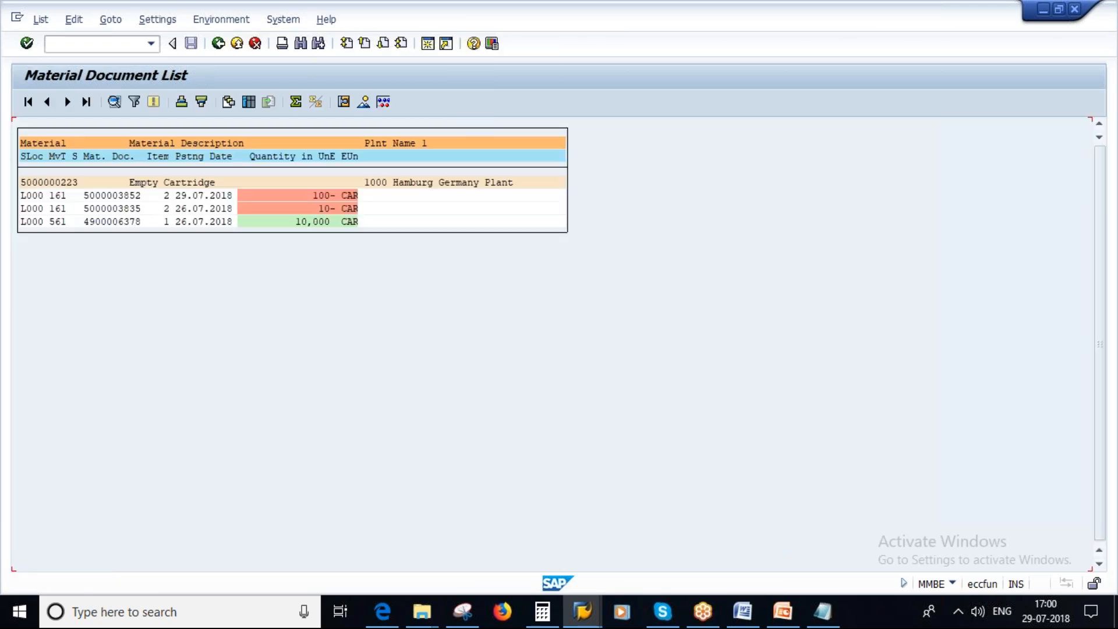
left_click(59, 196)
double_click(59, 197)
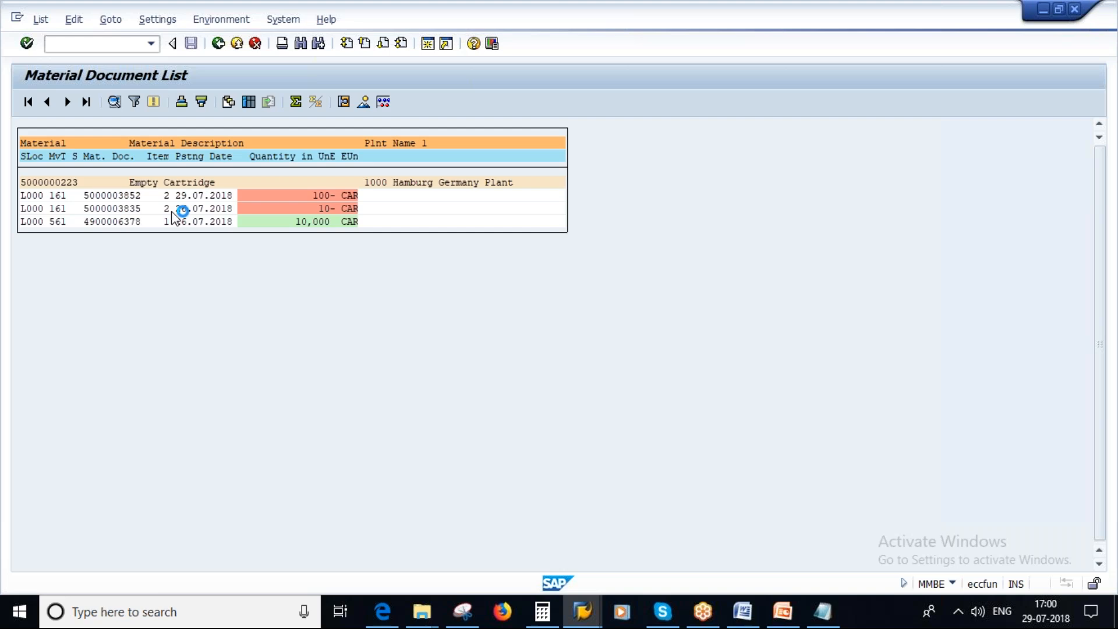
left_click(219, 43)
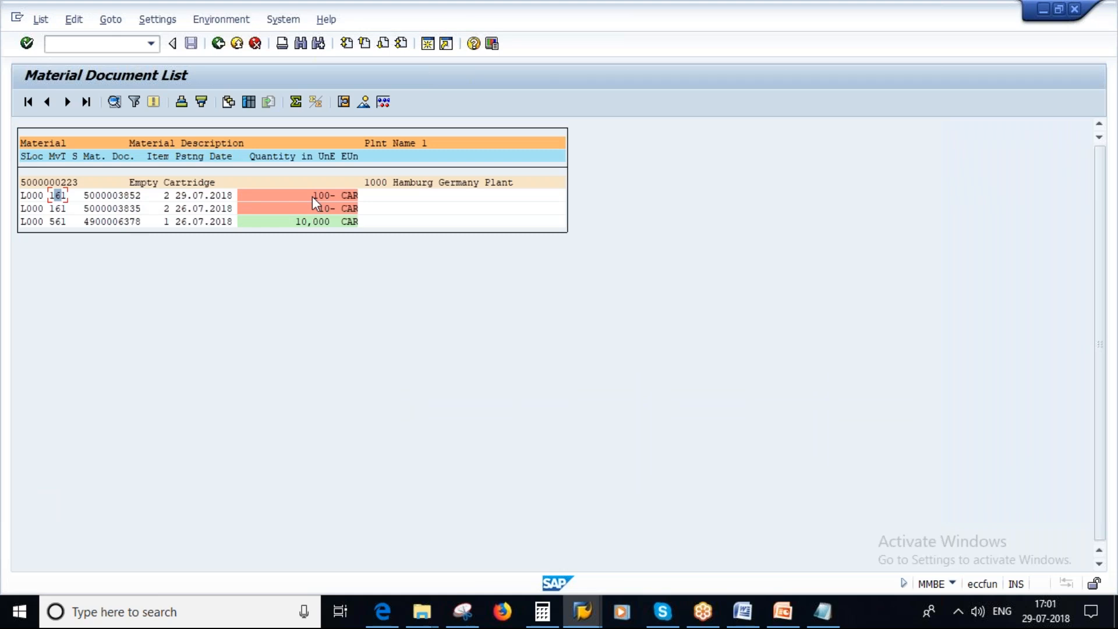
left_click(217, 45)
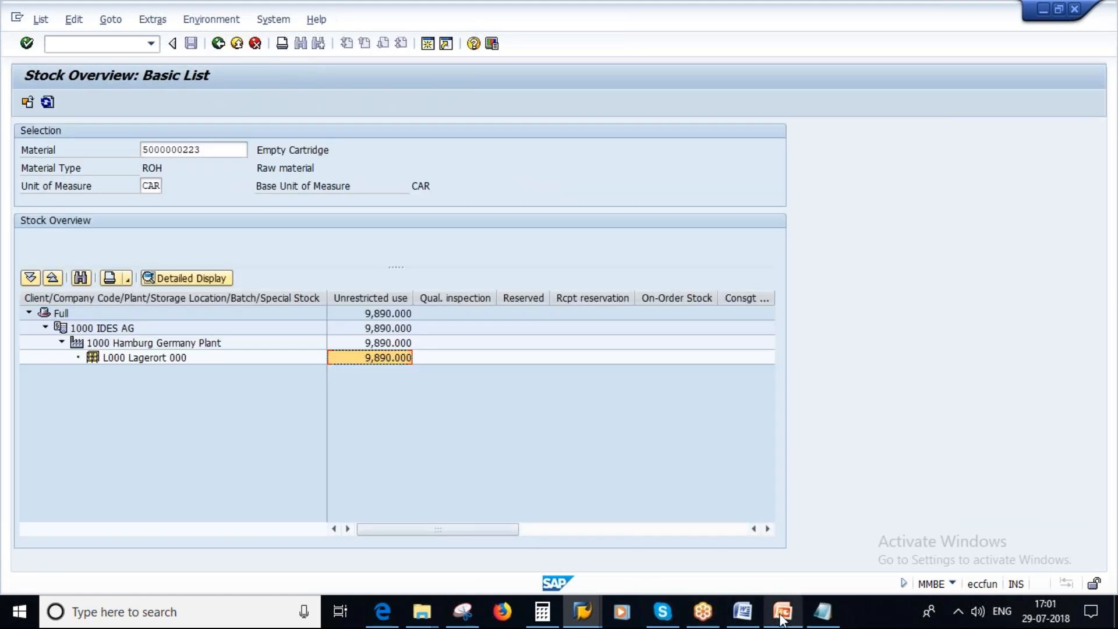
Switch to the PowerPoint presentation, go to the Cancellation slide, and show it as a full-screen slide show.
left_click(782, 613)
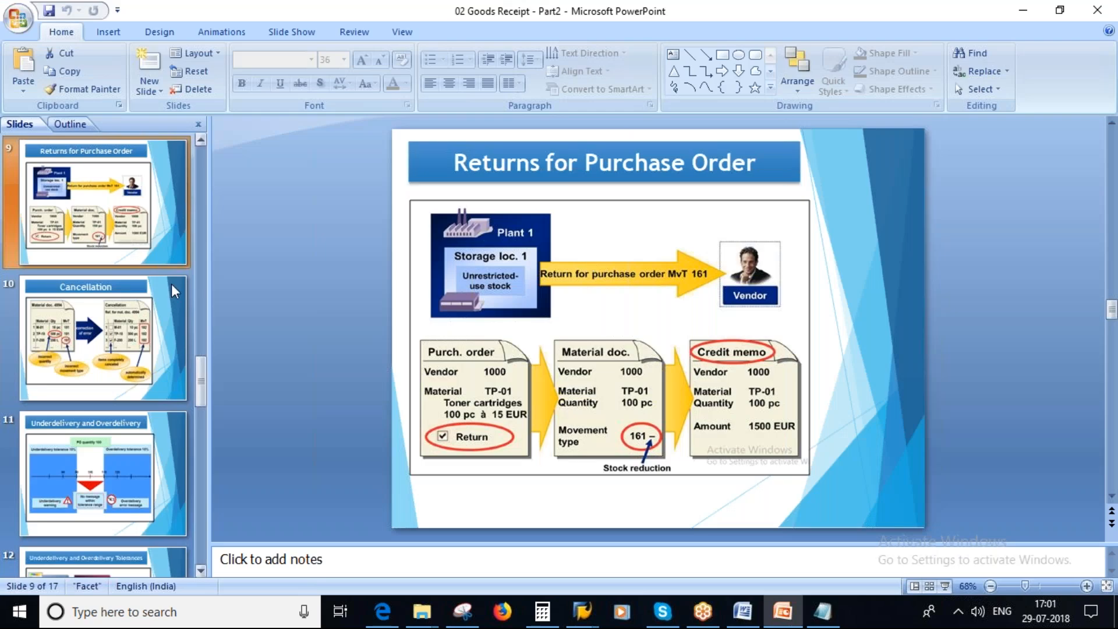
left_click(87, 343)
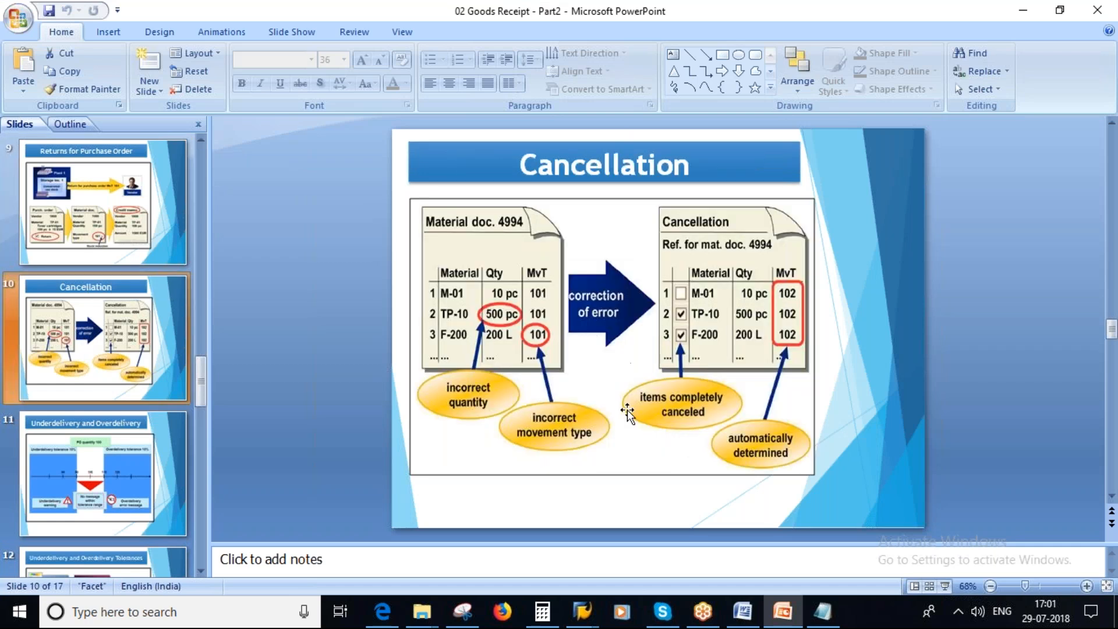
left_click(945, 586)
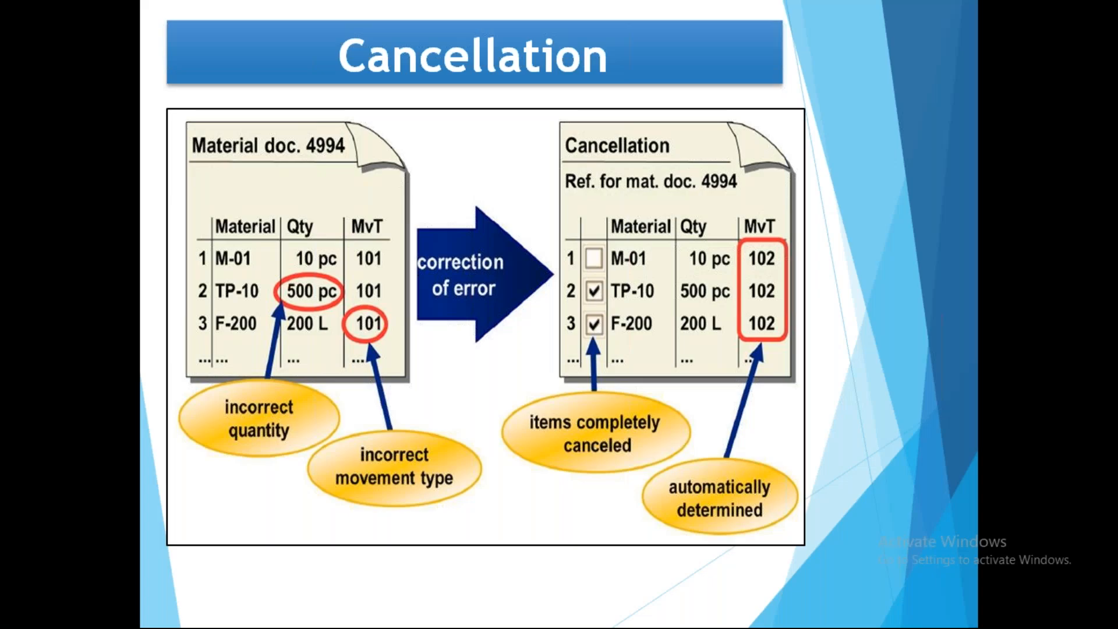
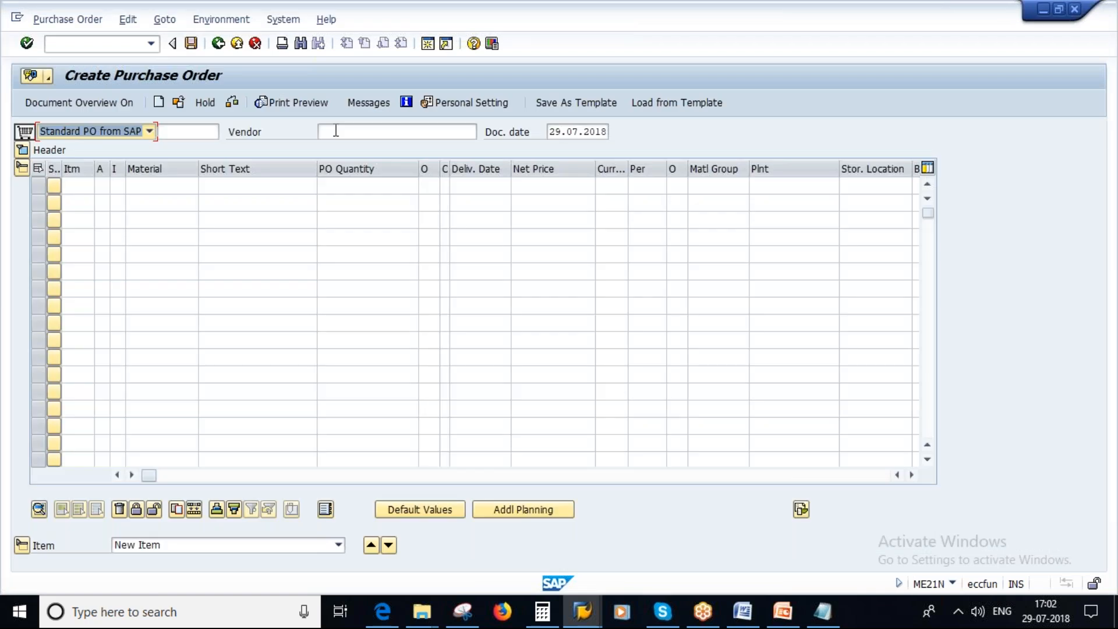
Fill in the purchase order header with vendor Alliance global pvt ltd., purchasing organization 1000, purchasing group 100 and company code 1000.
left_click(336, 131)
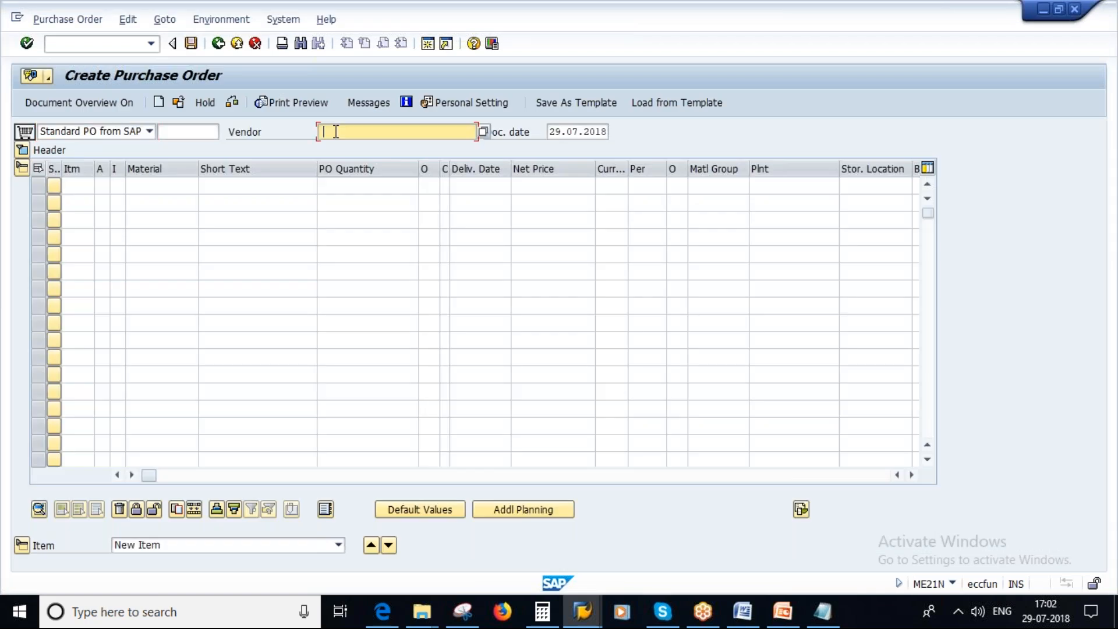
left_click(337, 159)
key("Return")
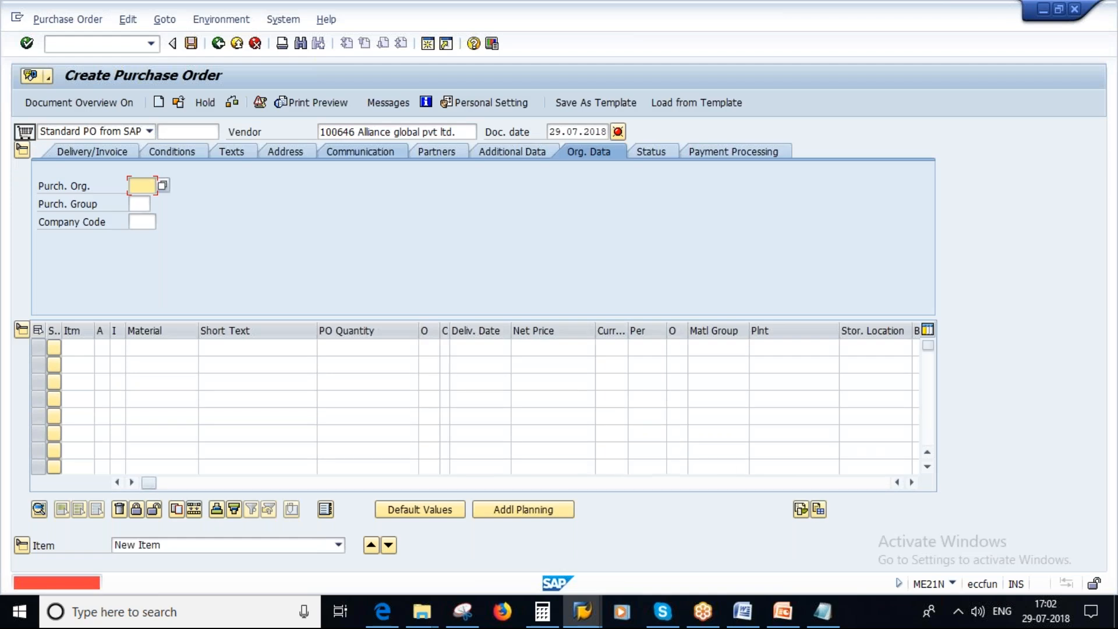
type("1000")
key("Tab")
type("100")
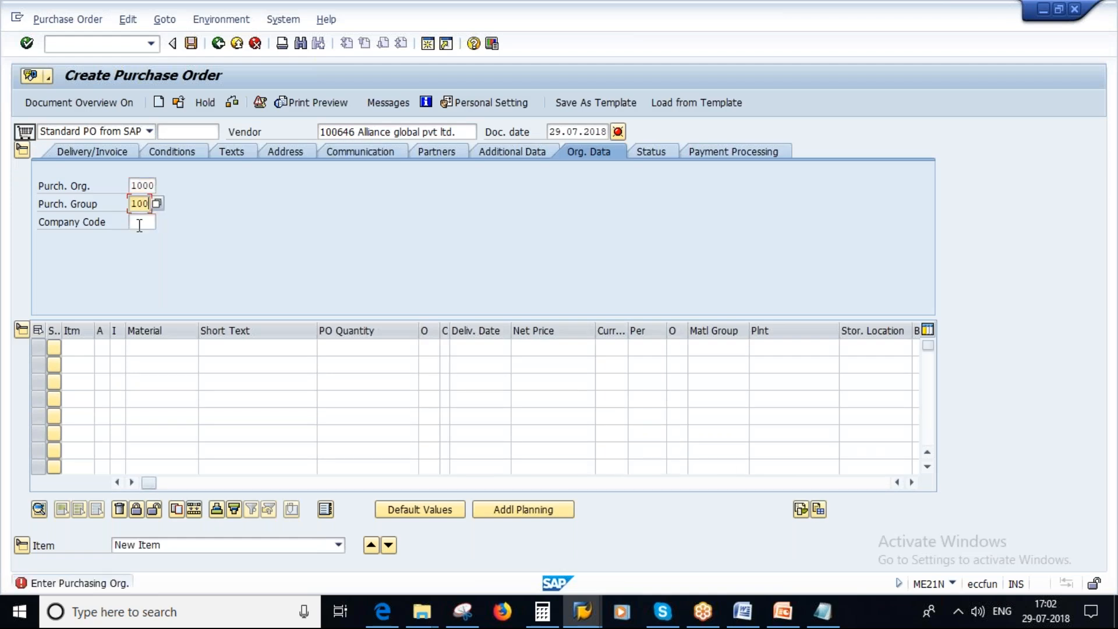
left_click(139, 225)
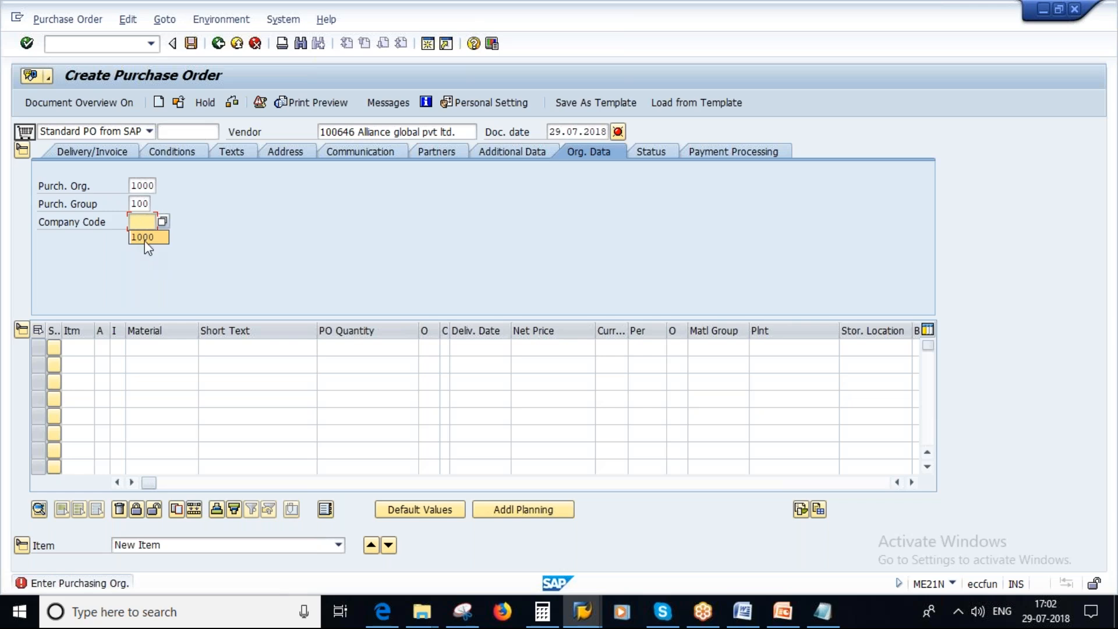
left_click(143, 350)
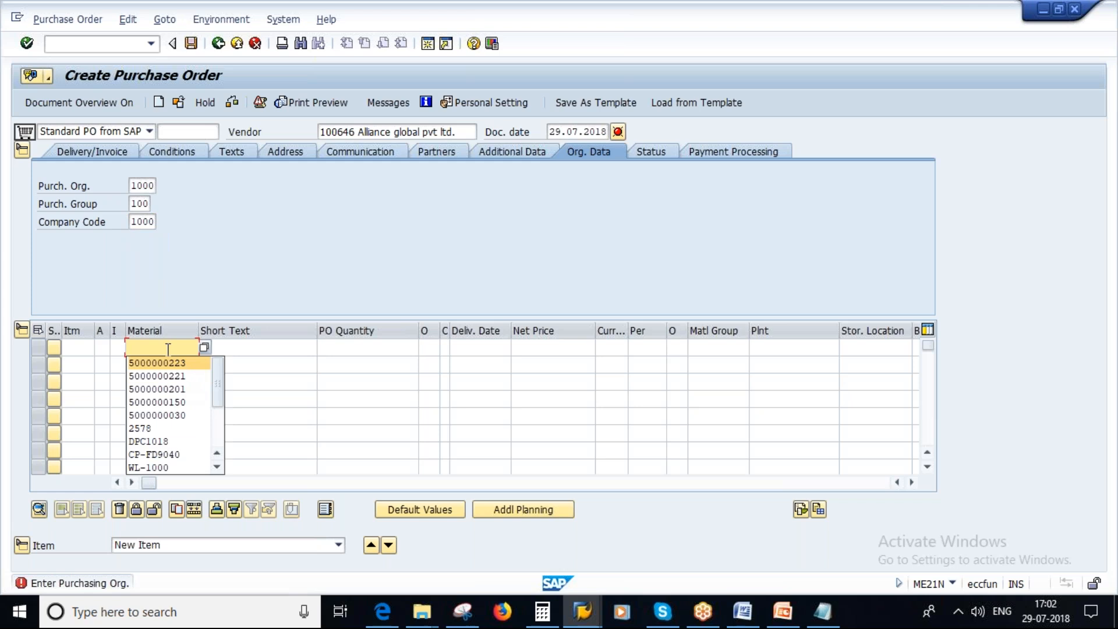
key("BackSpace")
key("ctrl+v")
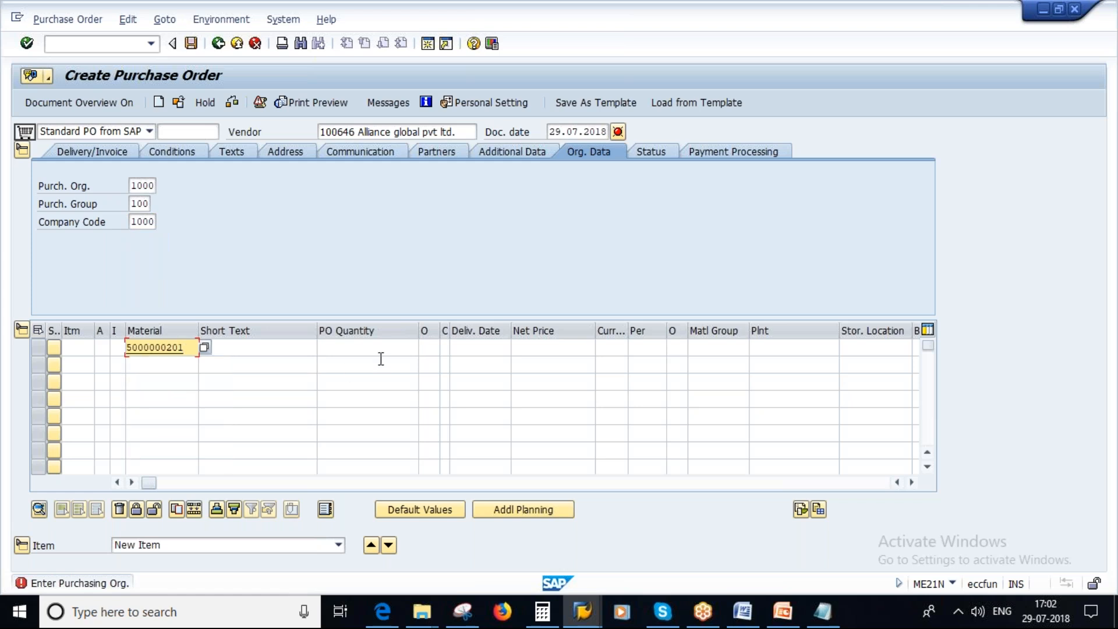
left_click(363, 350)
type("100")
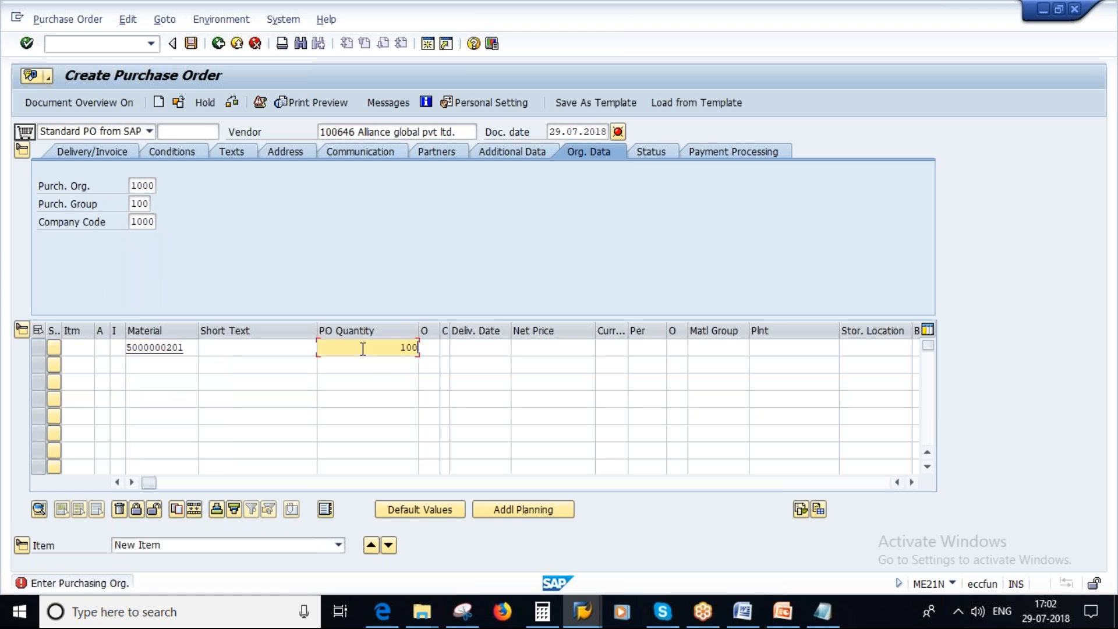
key("Tab")
key("Tab")
key("Tab")
key("Tab")
key("Tab")
key("Tab")
key("Tab")
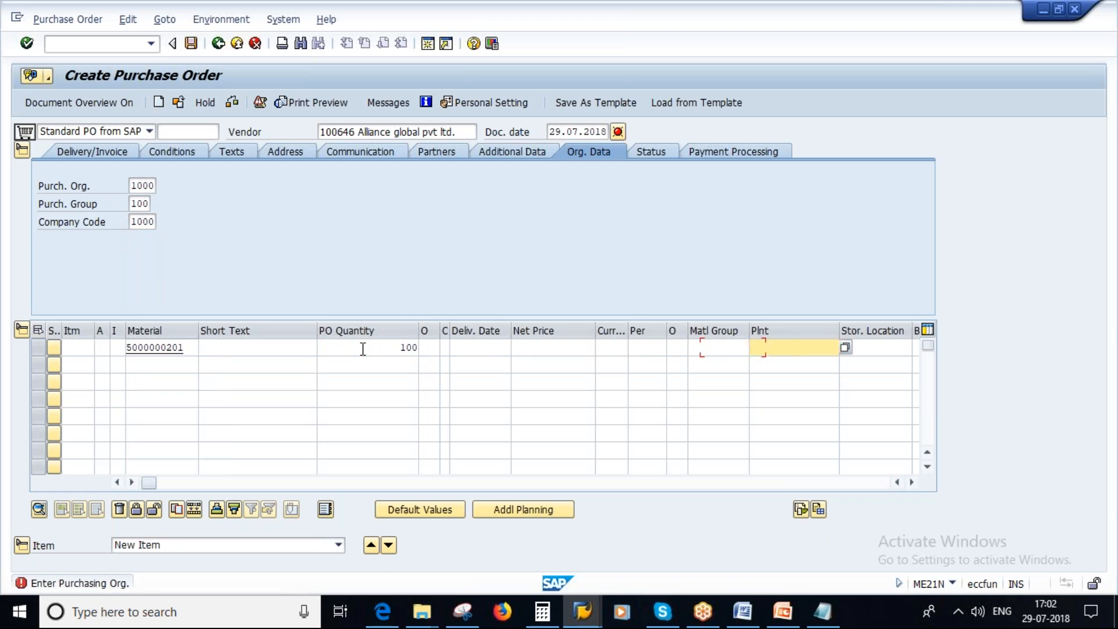
type("1000")
key("Return")
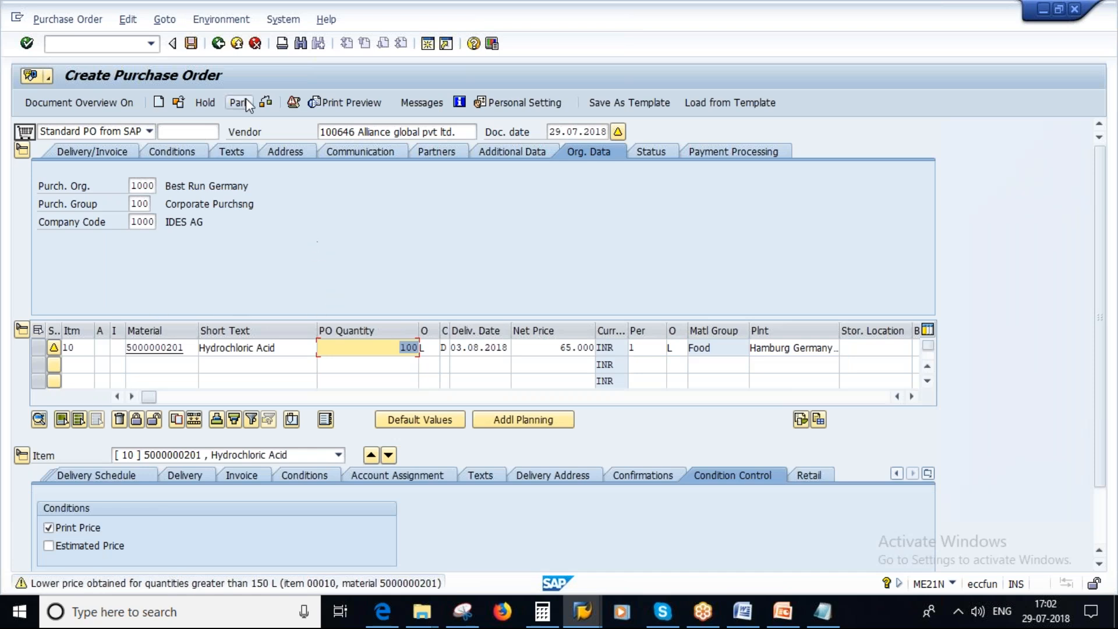
Check and save the purchase order, and copy its new number from the document selection dialog.
left_click(264, 98)
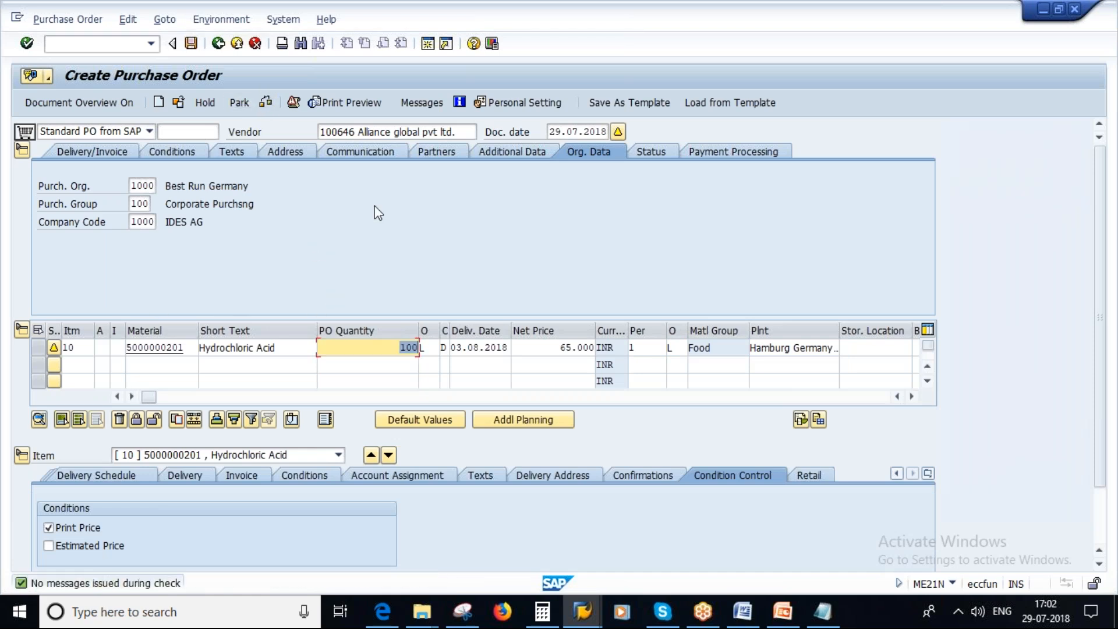
left_click(191, 44)
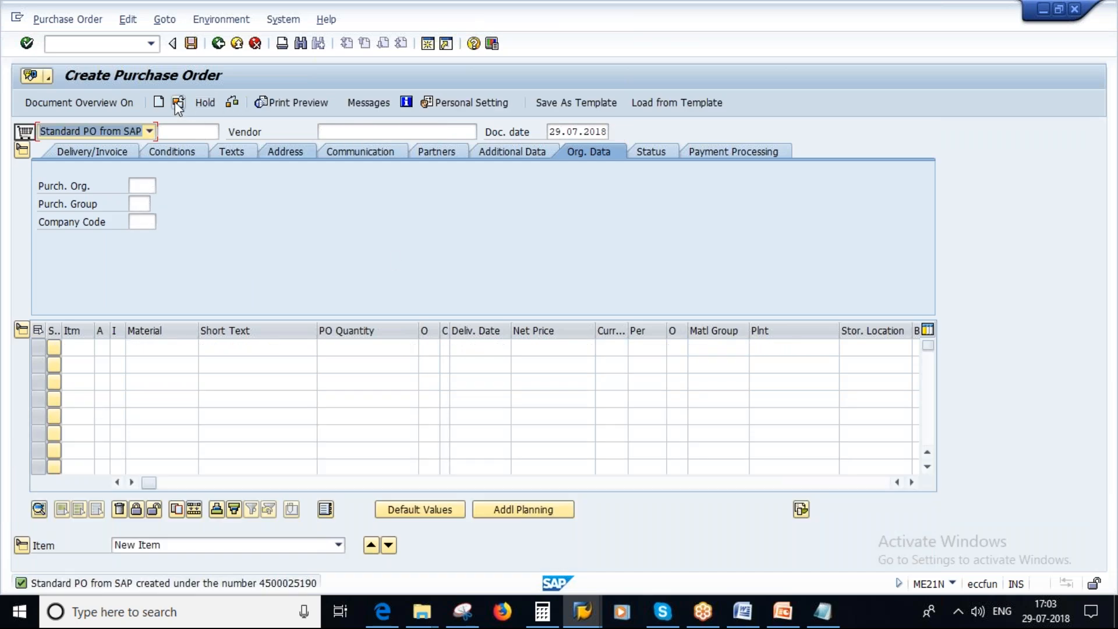
left_click(24, 131)
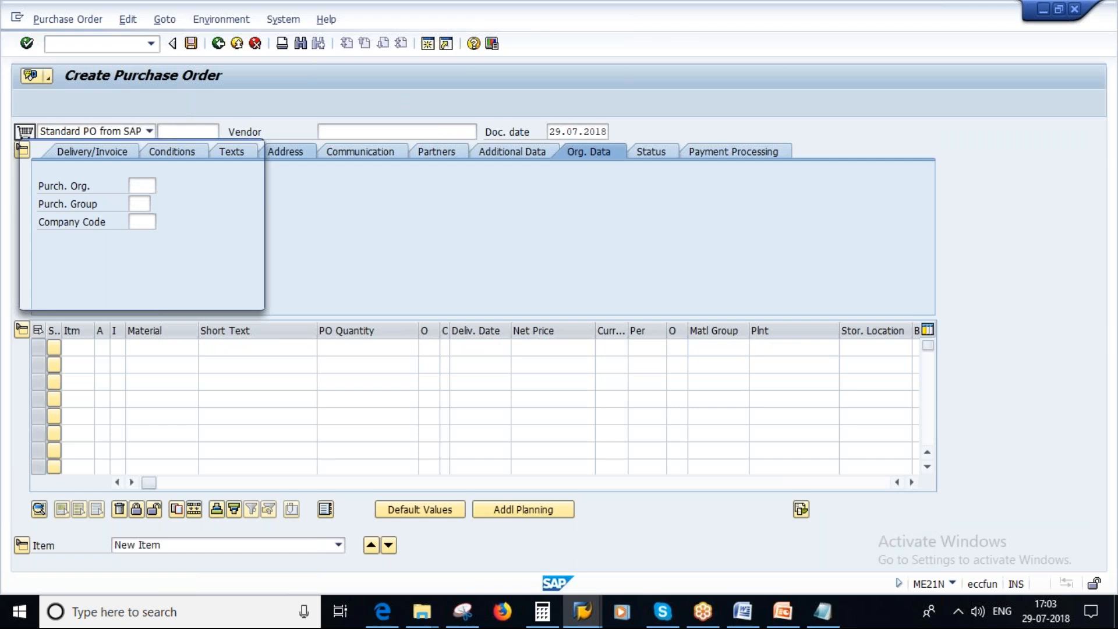
left_click_drag(146, 175, 204, 176)
key("ctrl+c")
left_click(204, 176)
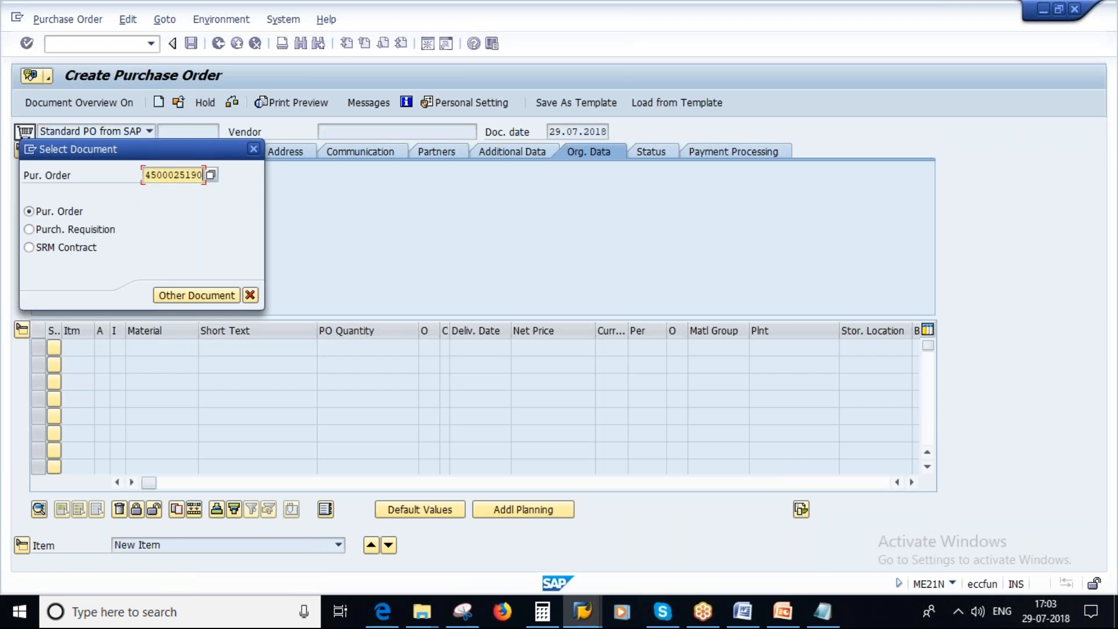
left_click(251, 296)
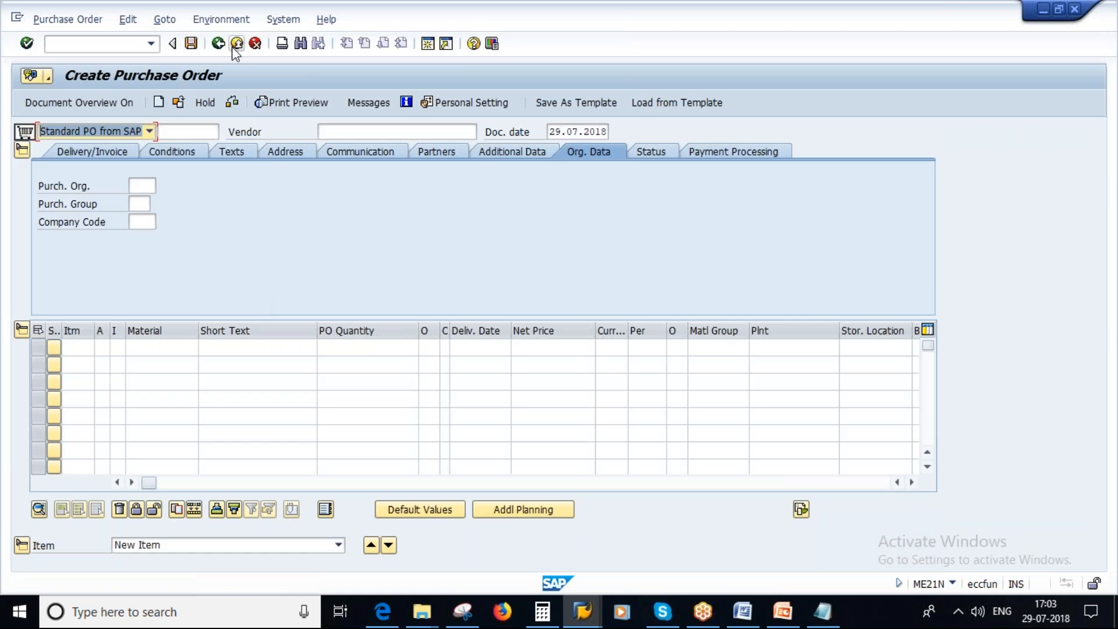
Leave purchase order creation, start transaction migo, and load the copied purchase order for a goods receipt.
left_click(218, 43)
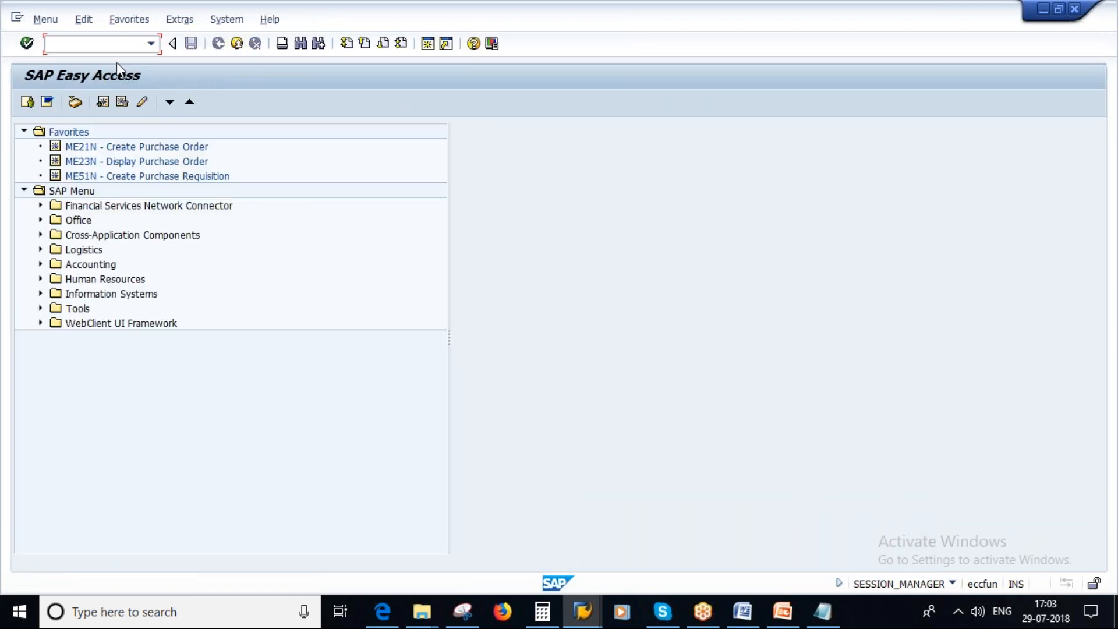
type("migo")
key("Return")
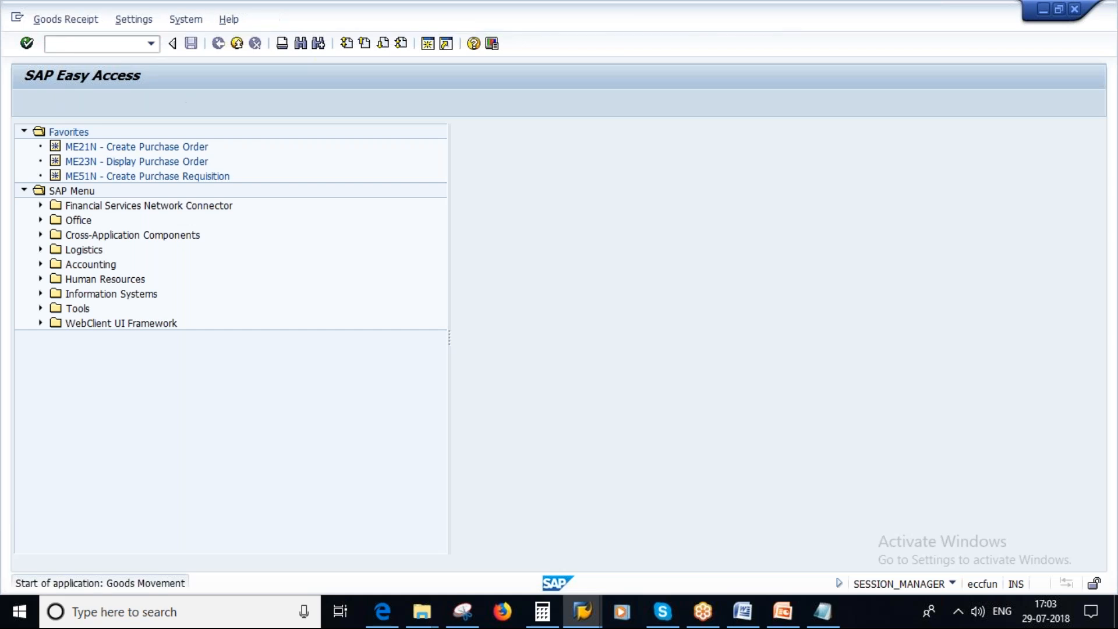
key("ctrl+v")
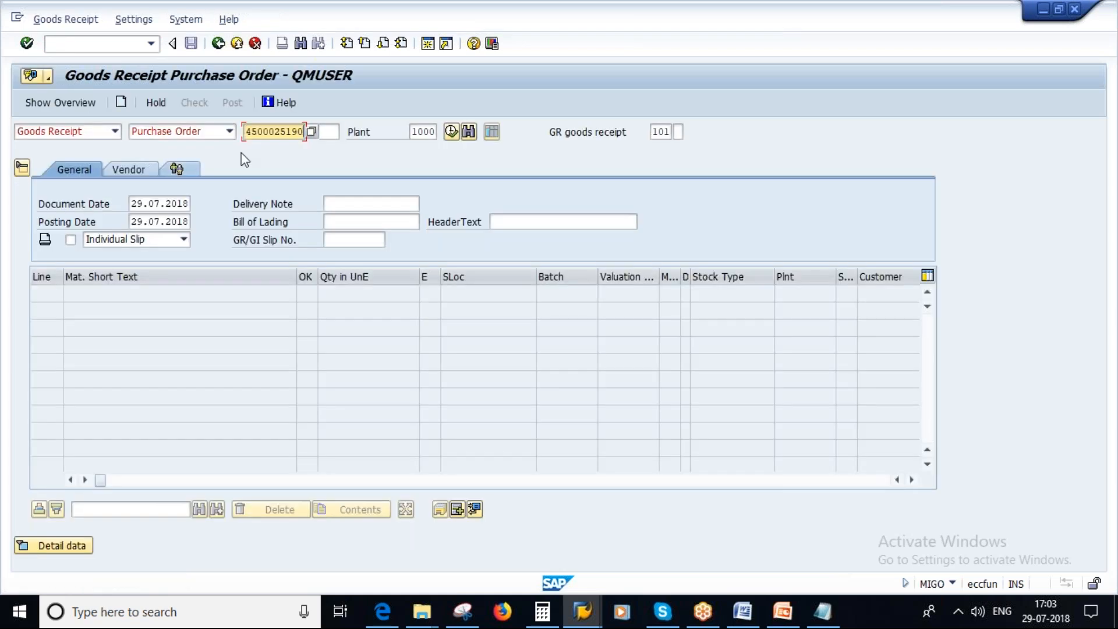
key("Return")
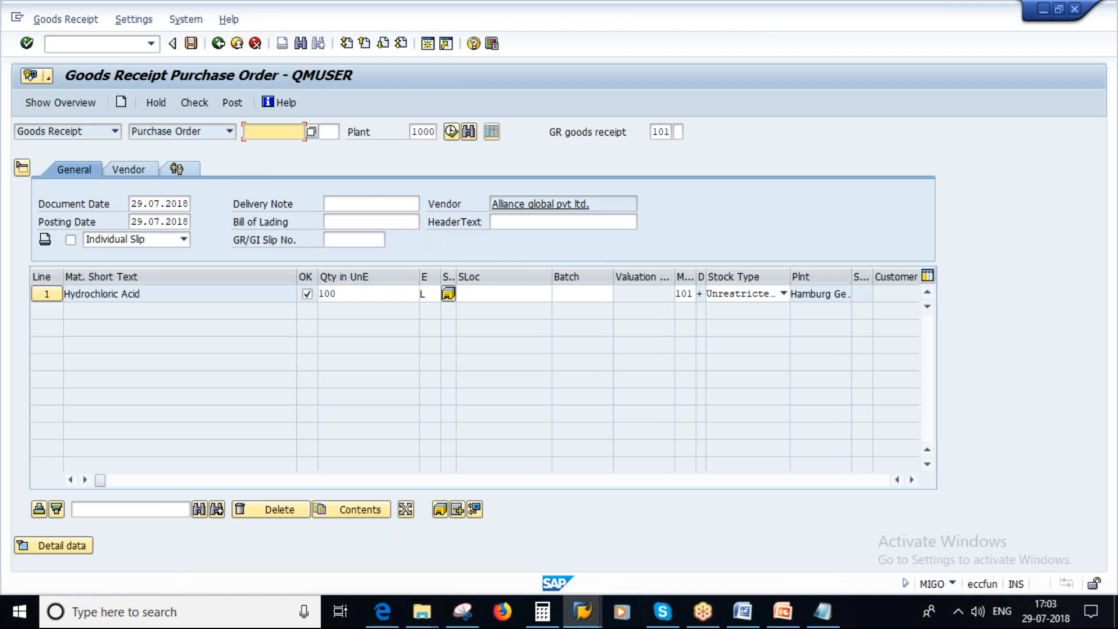
Assign storage location Lagerort 000 to the Hydrochloric Acid line, check the goods receipt, accept the log, and post it.
left_click(486, 293)
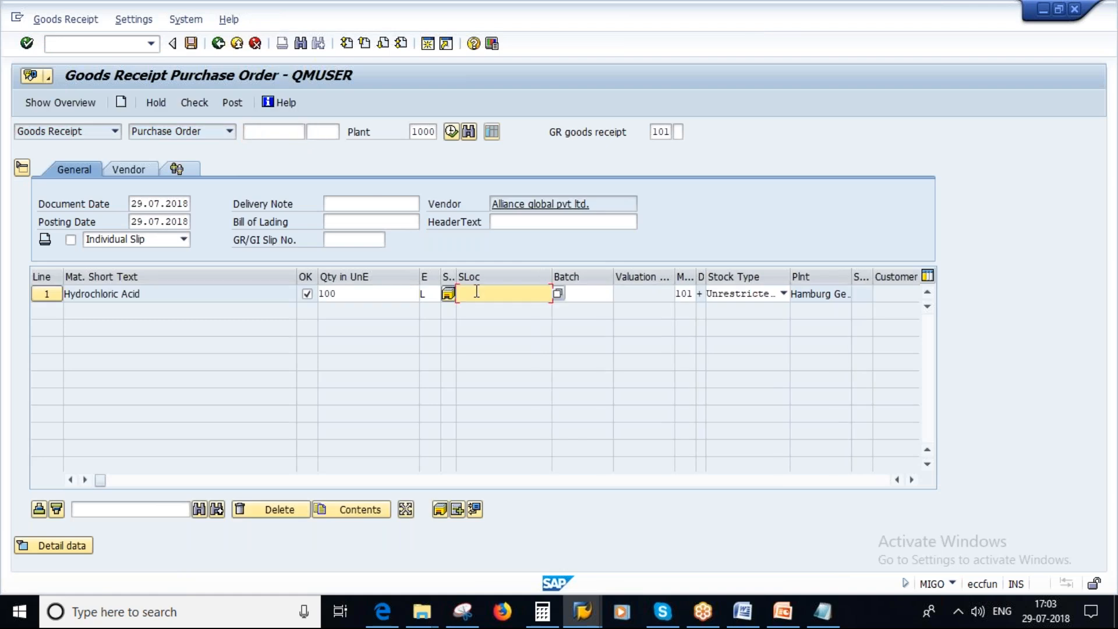
left_click(474, 309)
key("Return")
left_click(194, 103)
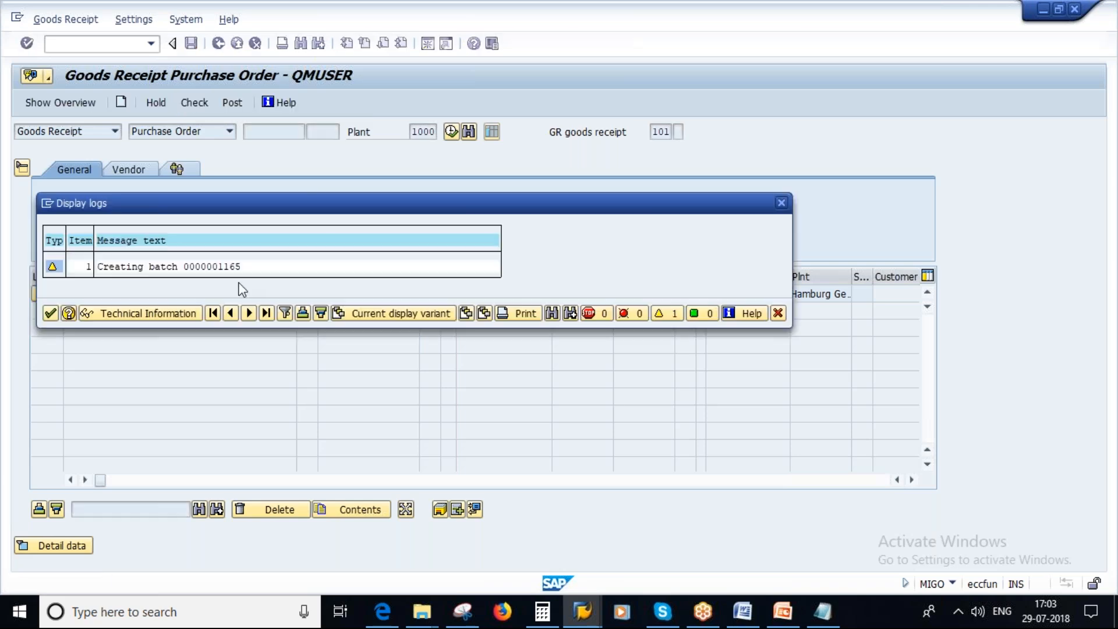
left_click(50, 314)
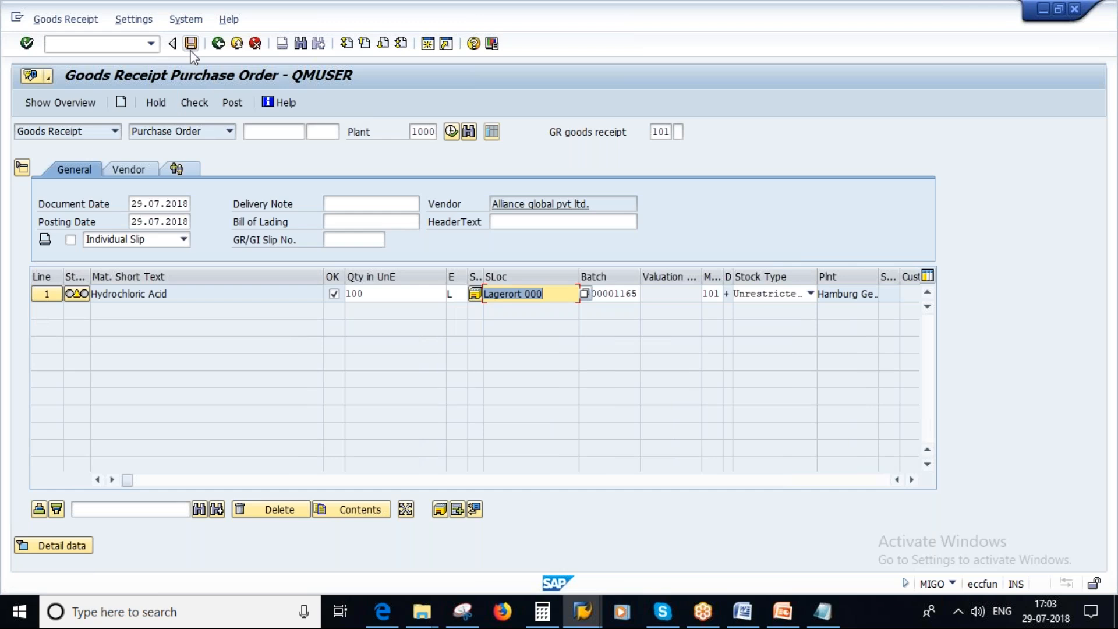
left_click(192, 44)
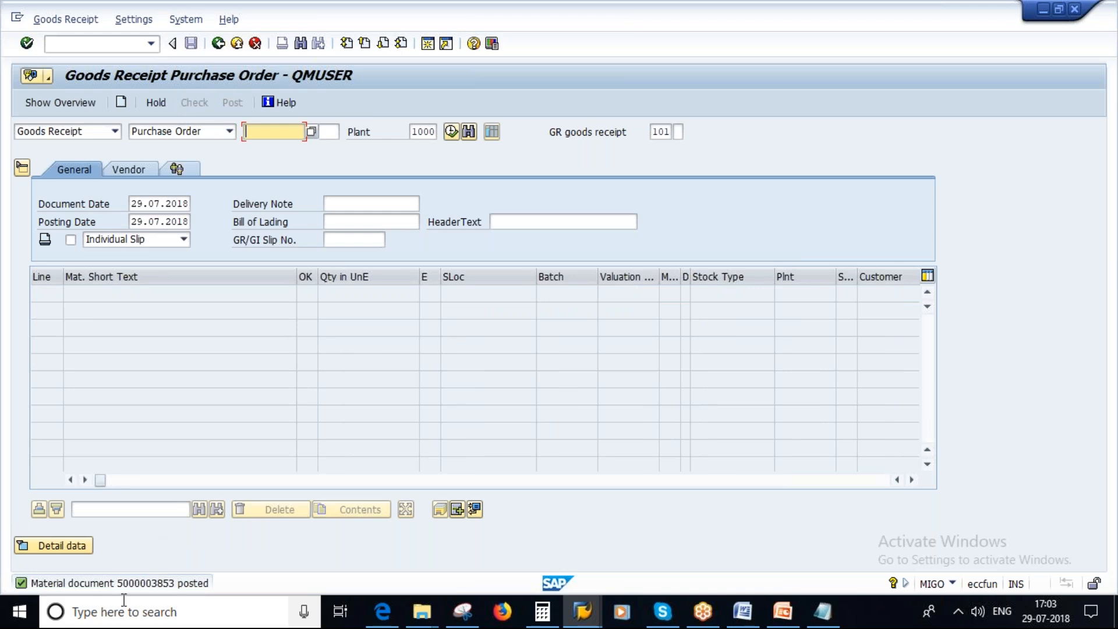
Copy the new material document's number from the posting message's details and close them.
left_click(146, 584)
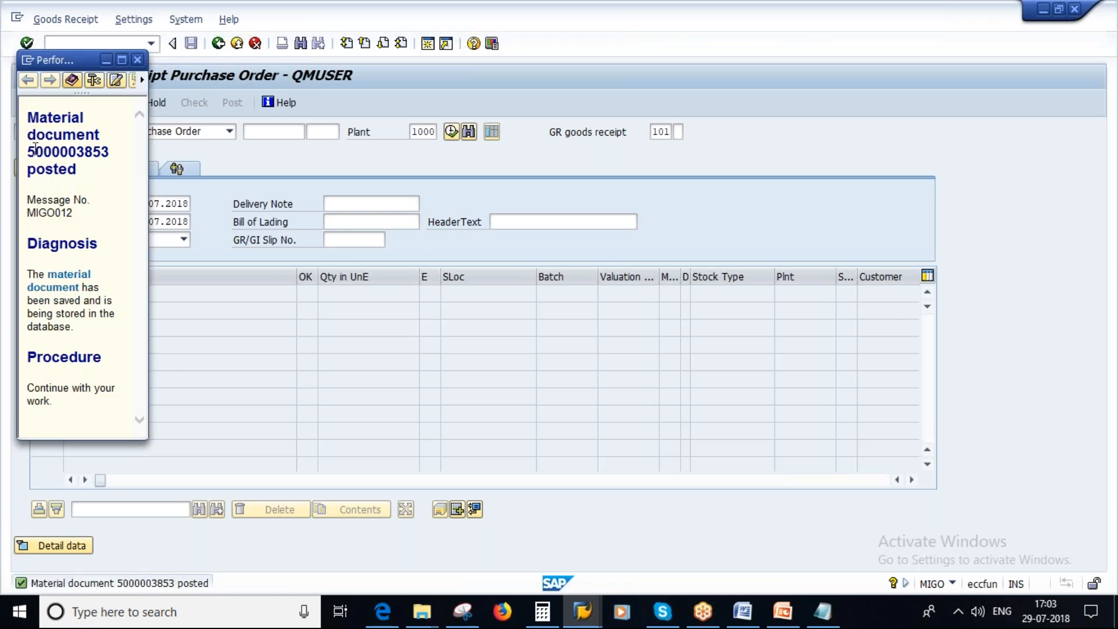
left_click_drag(29, 152, 113, 153)
key("ctrl+c")
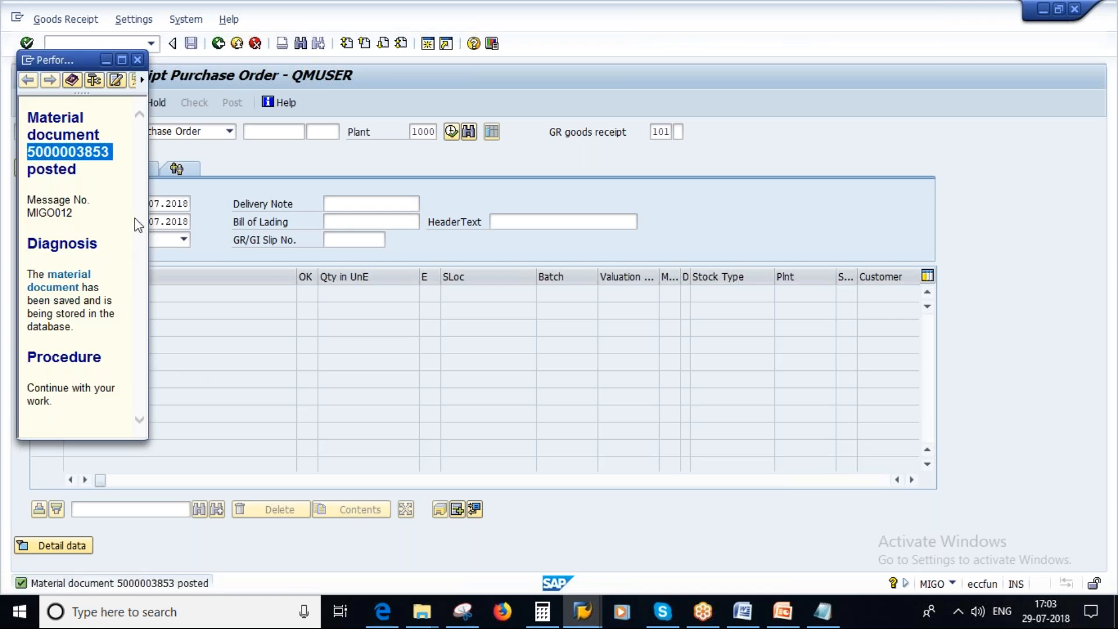
left_click(138, 60)
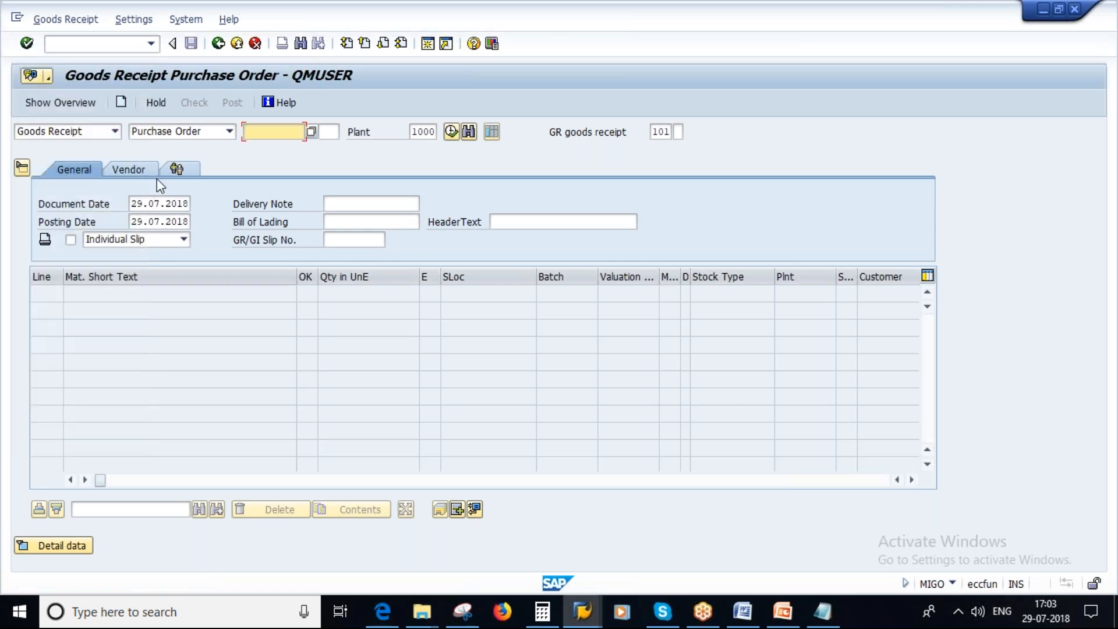
Change the operation to Cancellation of a Material Document, load the copied document for 2018, and highlight the Hydrochloric Acid line's movement type.
left_click(115, 131)
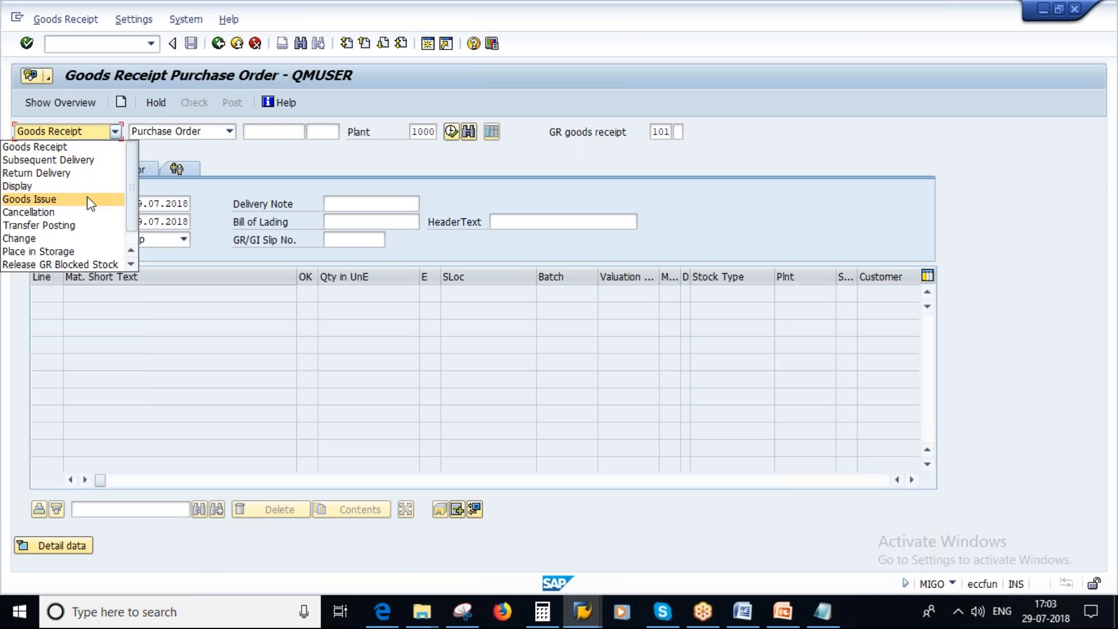
left_click(33, 213)
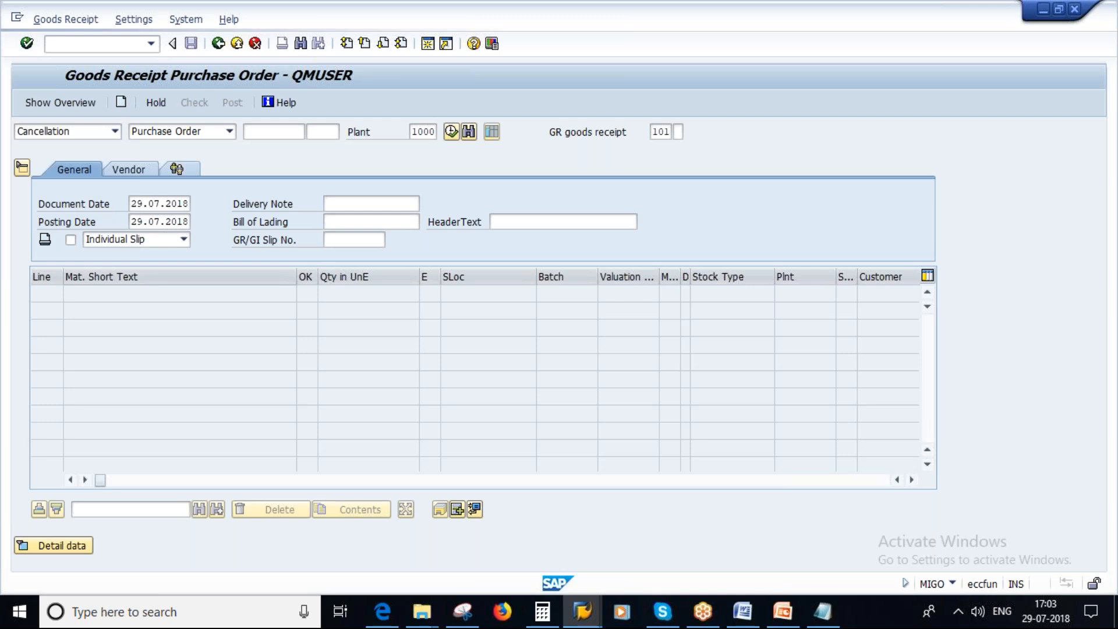
left_click(230, 132)
left_click(231, 133)
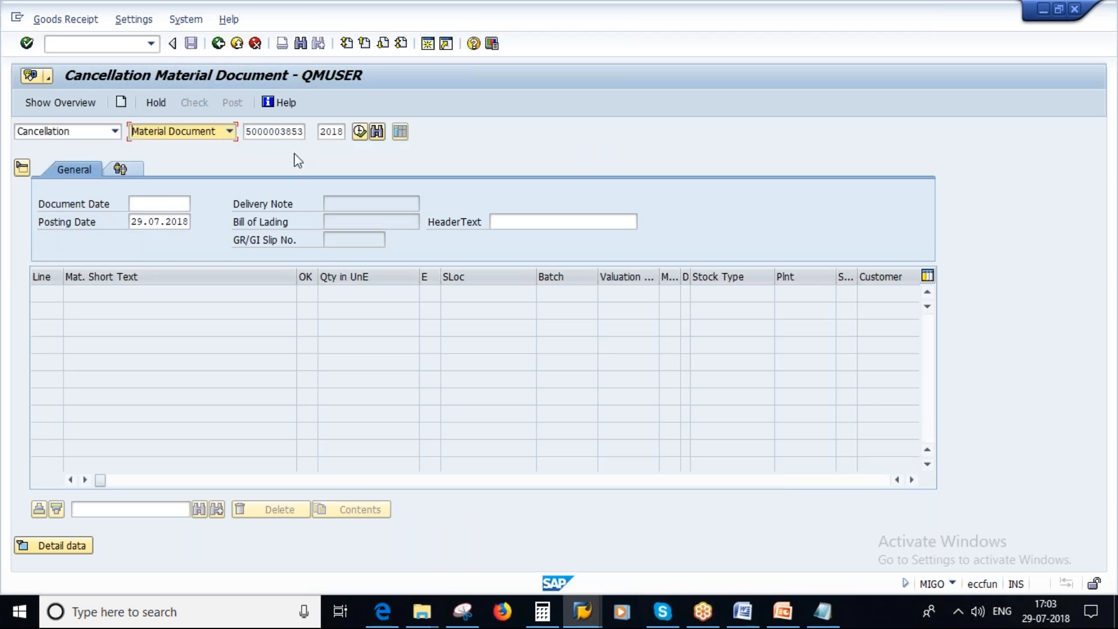
double_click(255, 131)
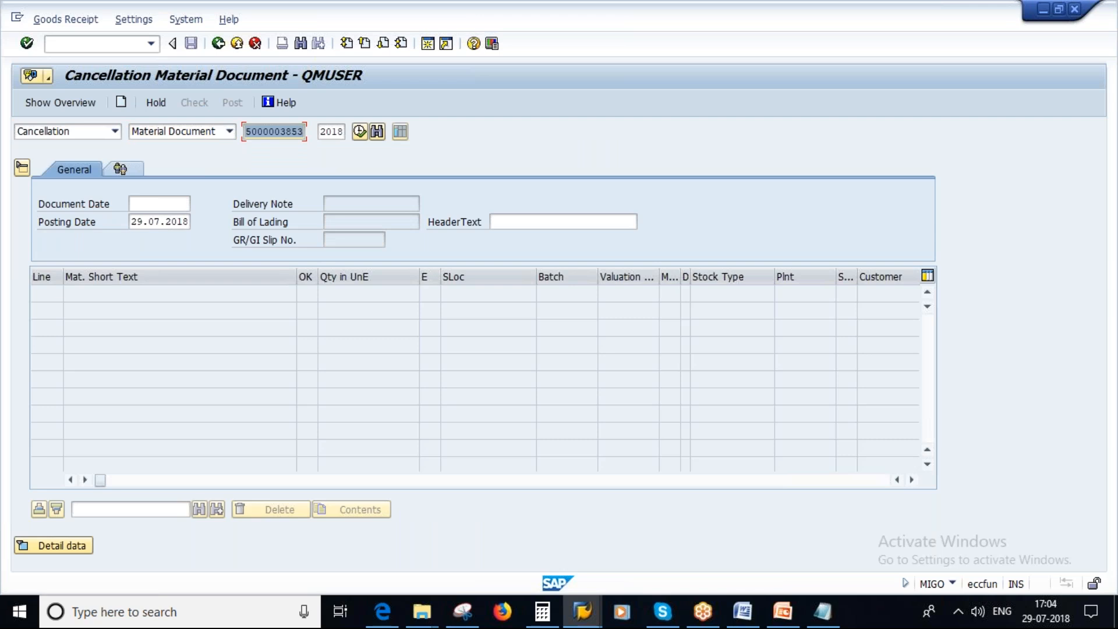
key("ctrl+v")
key("Return")
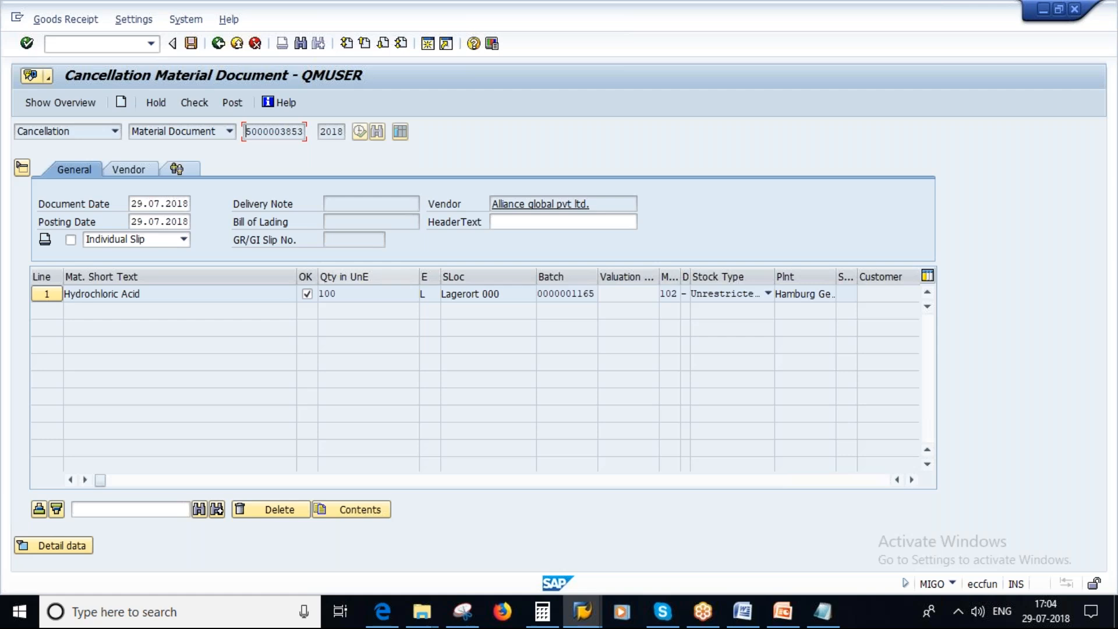
double_click(666, 295)
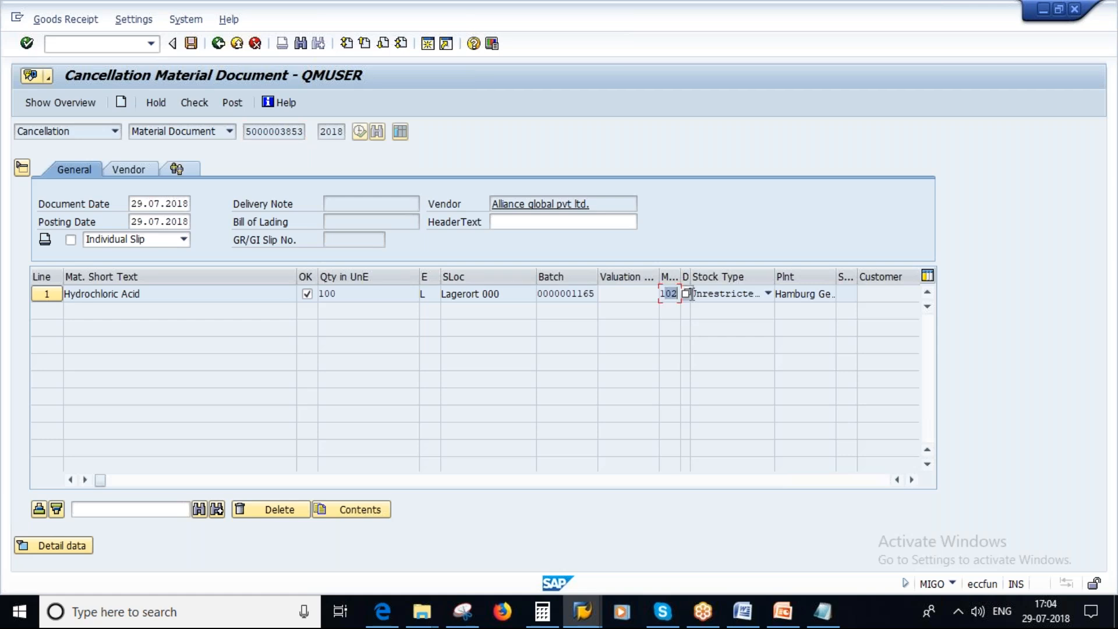
Switch to Notepad, clear the old notes, and write "initial movement type - 101" with "cancellation - 102" on the line below.
left_click(821, 613)
left_click_drag(419, 230, 60, 153)
key("Delete")
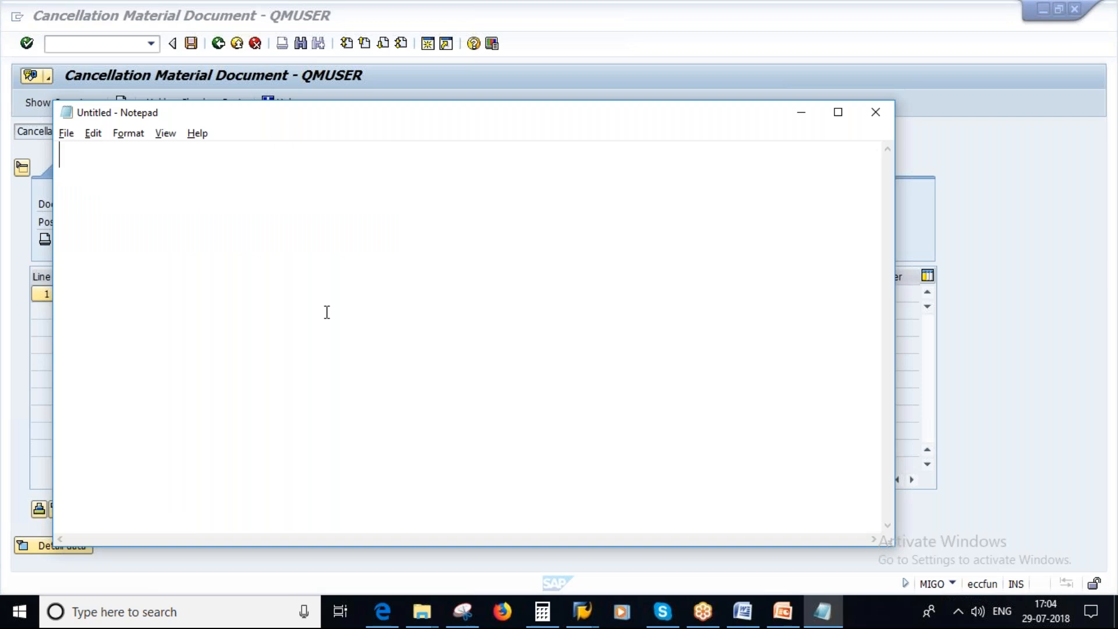
type("initial mov")
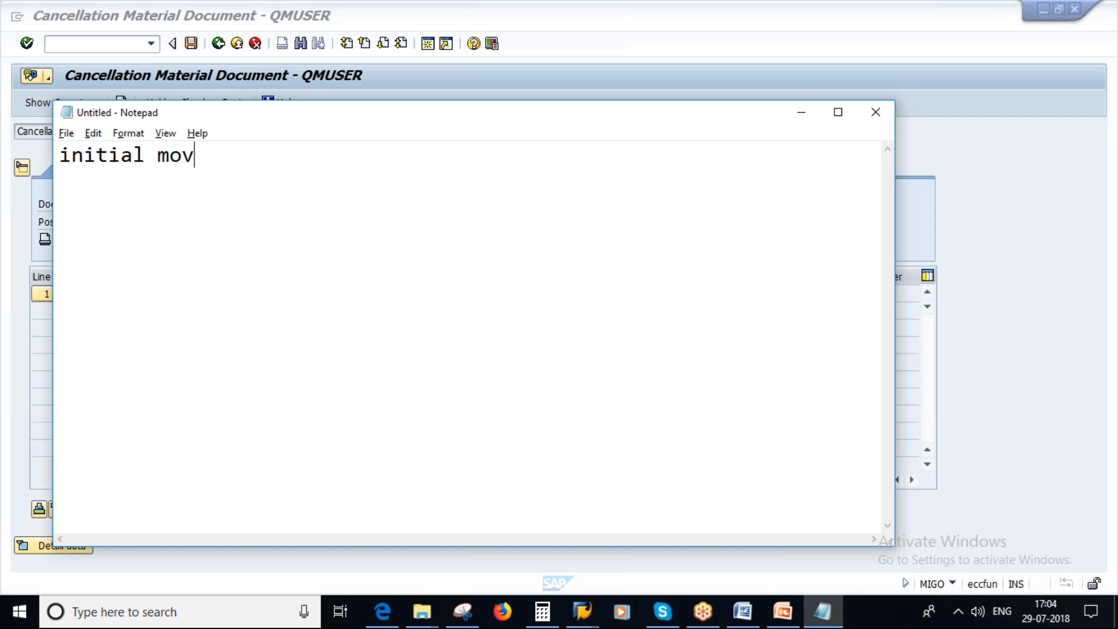
type("ement type ")
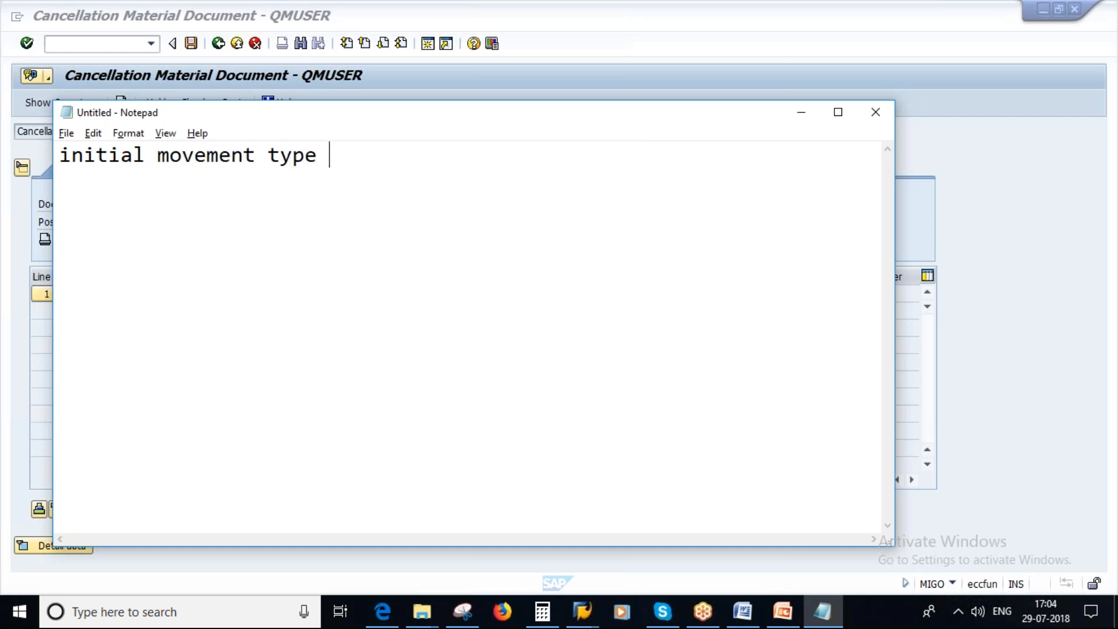
type("- 1010")
key("Return")
type("canc")
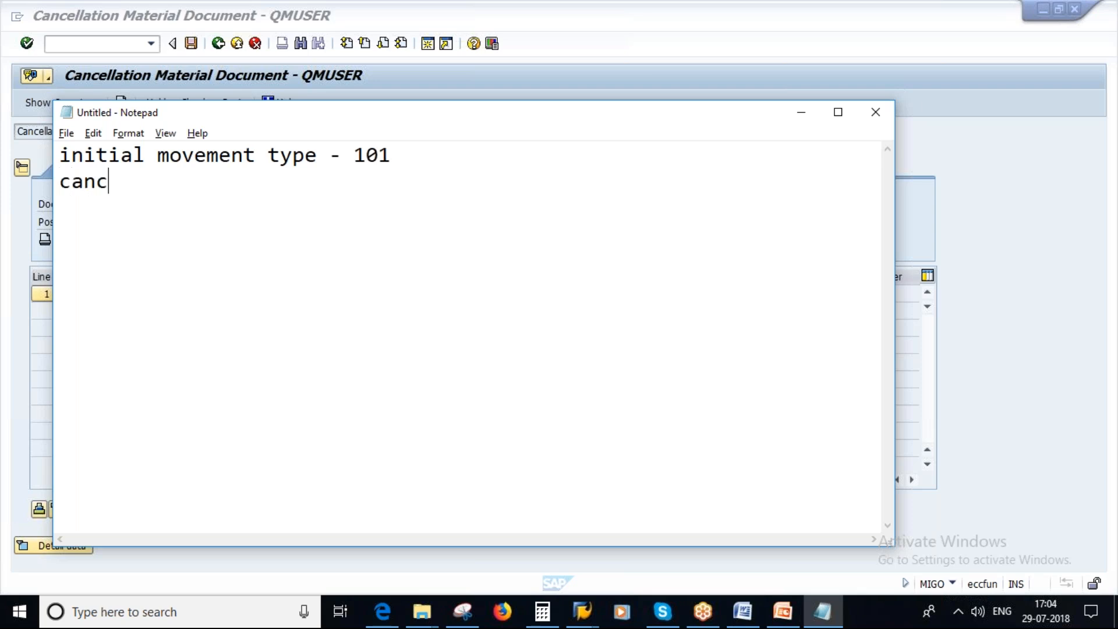
type("ellation  ")
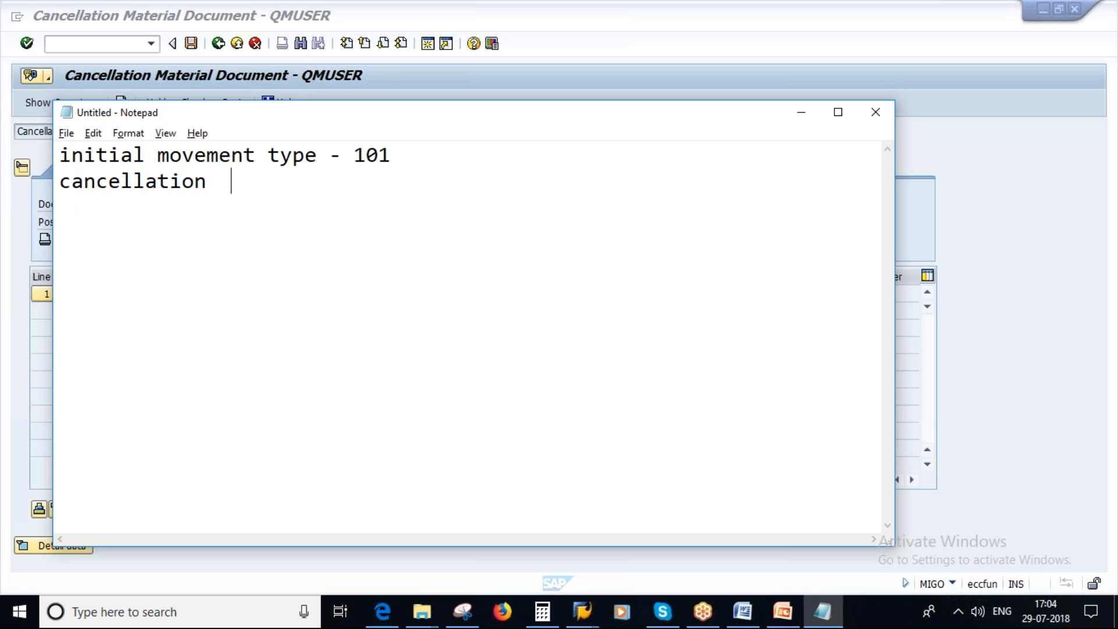
type("- 102")
Add a second pair of notes after a blank line: "movement type - 561" and "cancellation - 562".
key("Return")
key("Return")
type("movem")
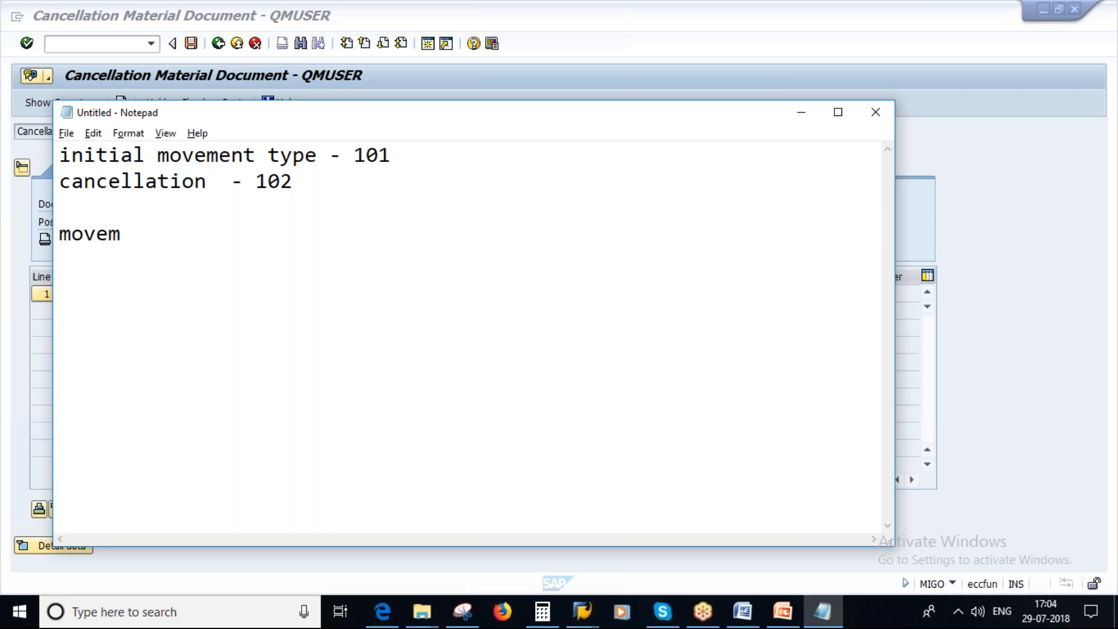
type("r")
key("BackSpace")
type("ent type  - 561")
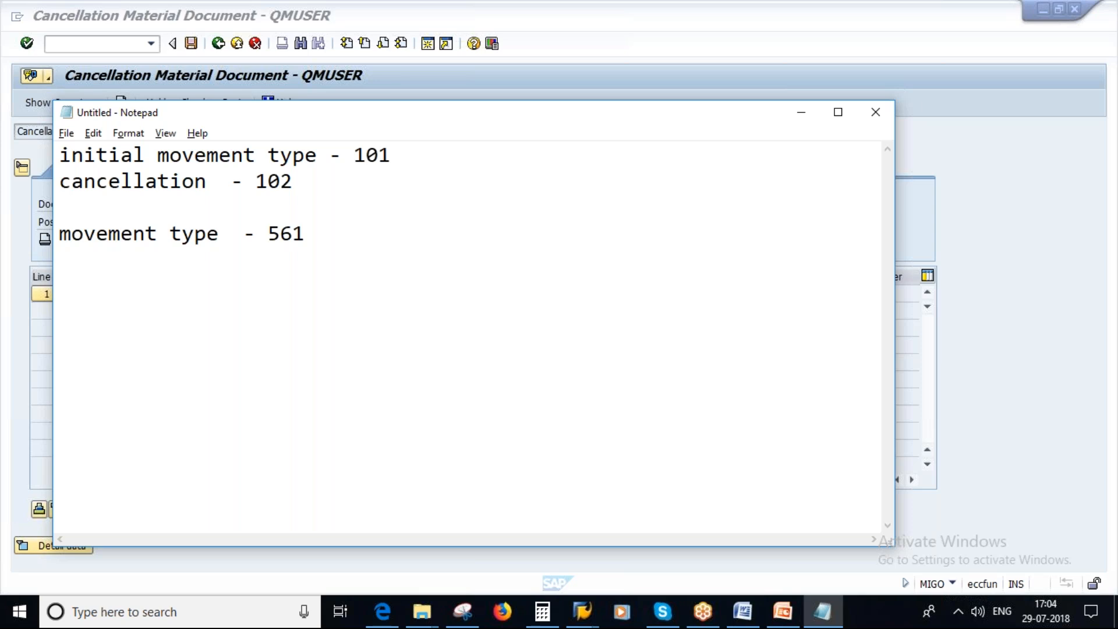
key("Return")
type("cancellation  - 562")
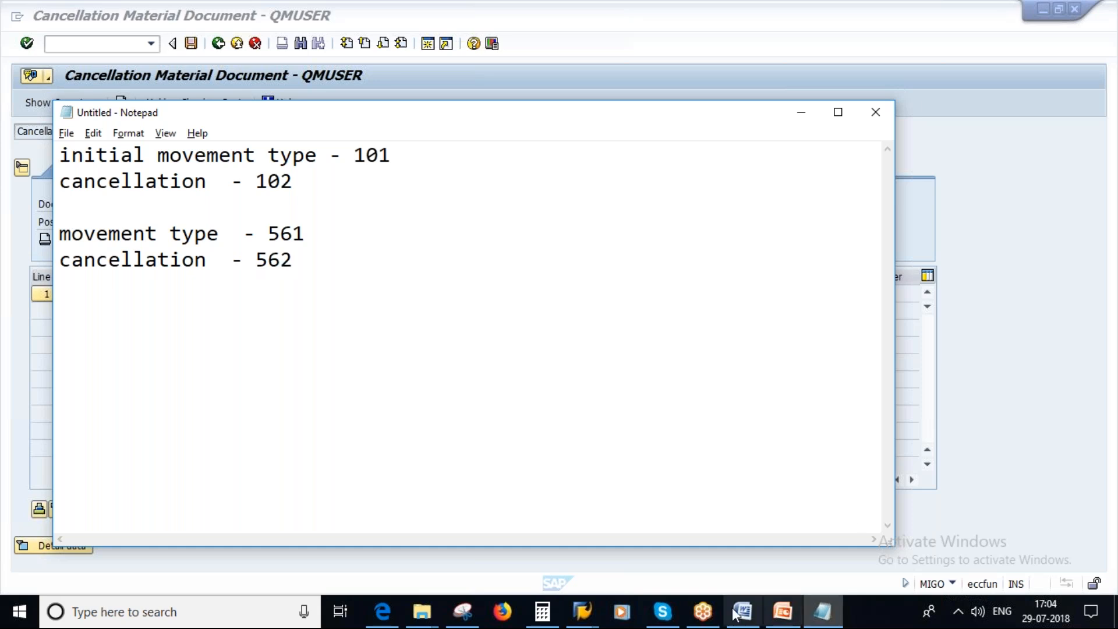
Switch back to SAP, check the Hydrochloric Acid material document cancellation, and post it.
left_click(582, 611)
left_click(712, 546)
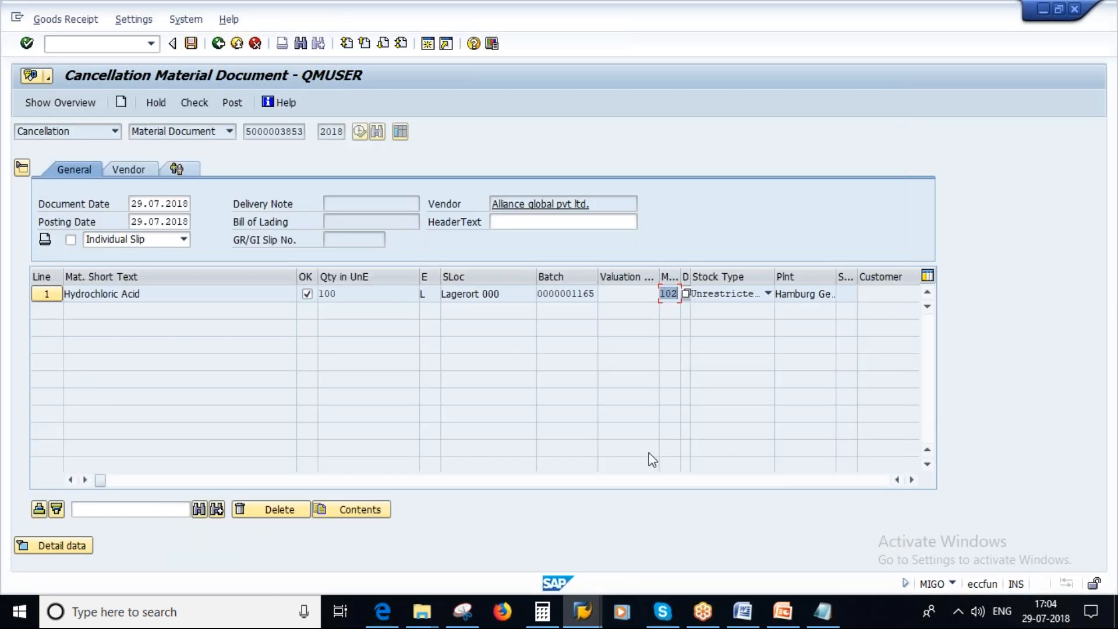
left_click(192, 102)
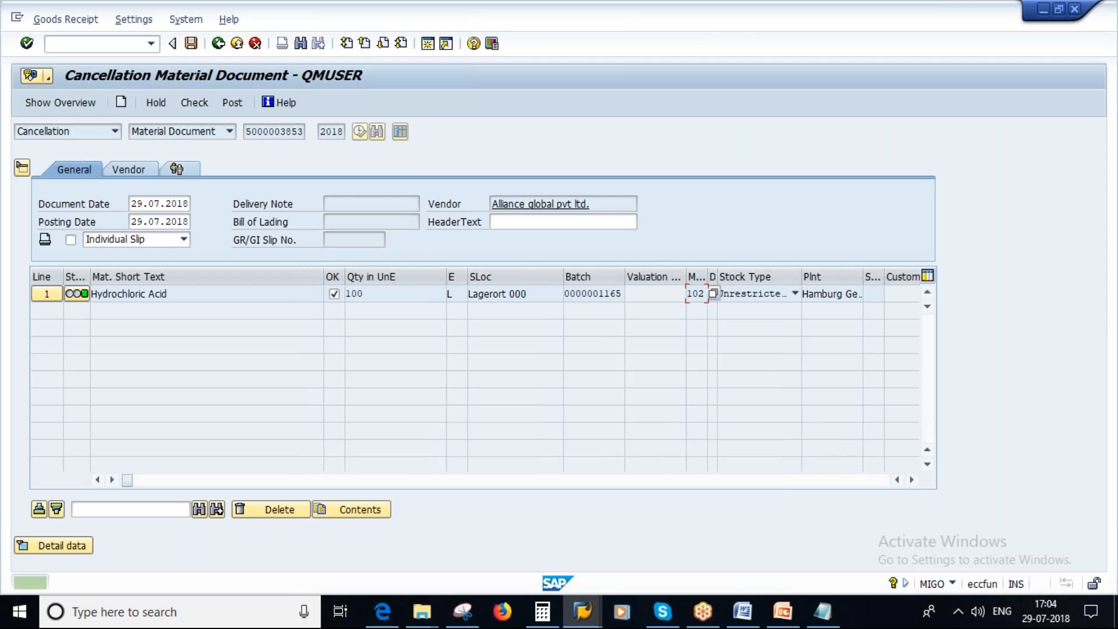
left_click(191, 43)
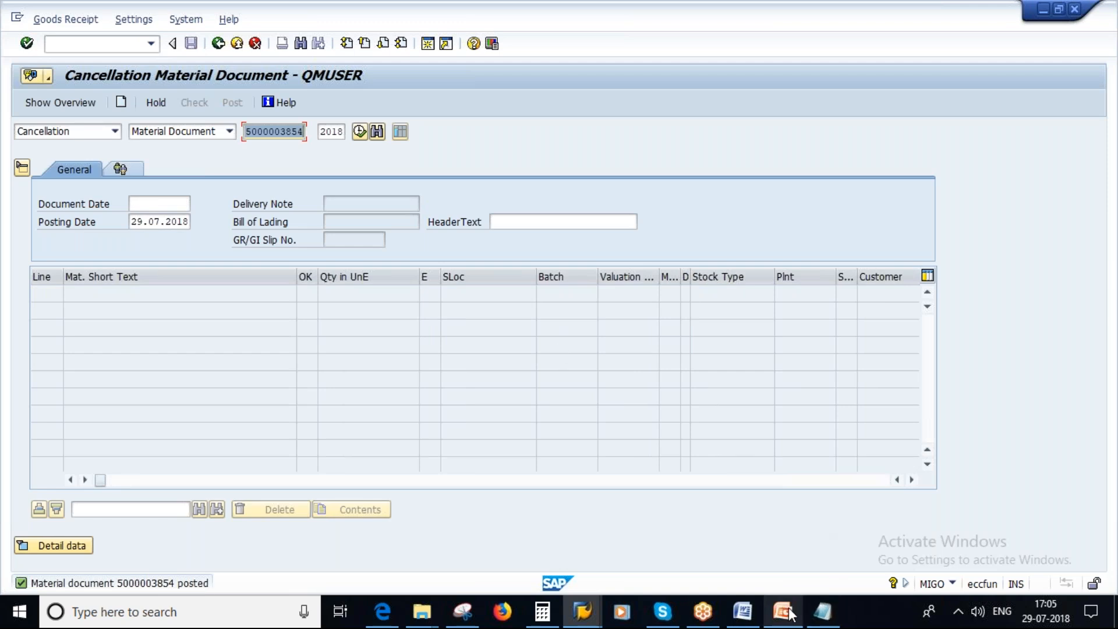
Switch to the PowerPoint presentation 02 Goods Receipt - Part2 and display slide 11, Underdelivery and Overdelivery.
mouse_move(783, 611)
mouse_move(787, 578)
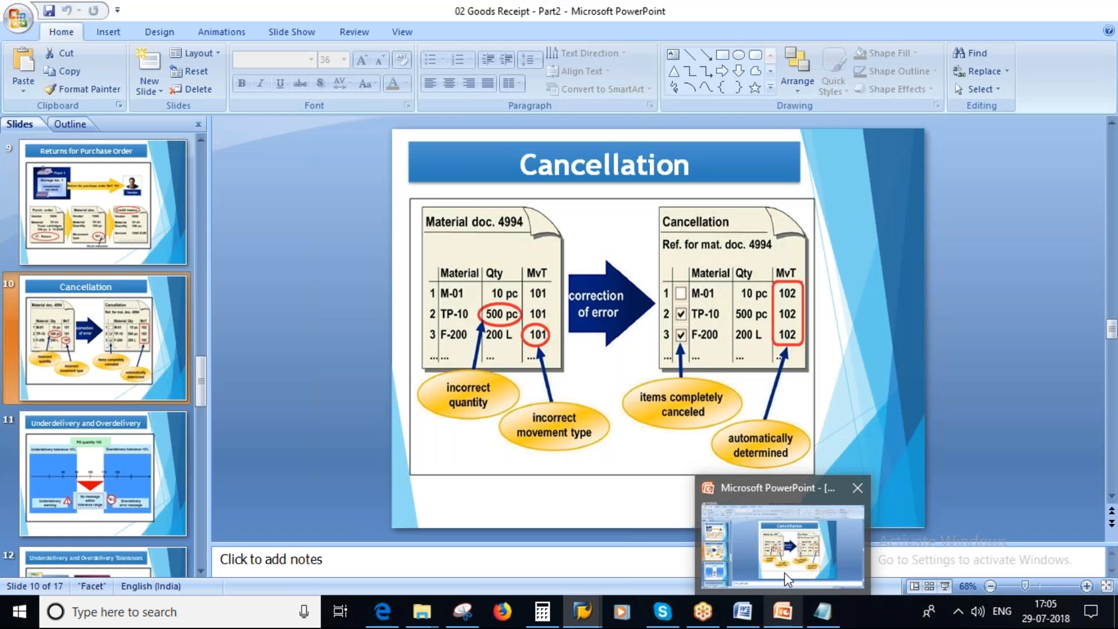
left_click(787, 578)
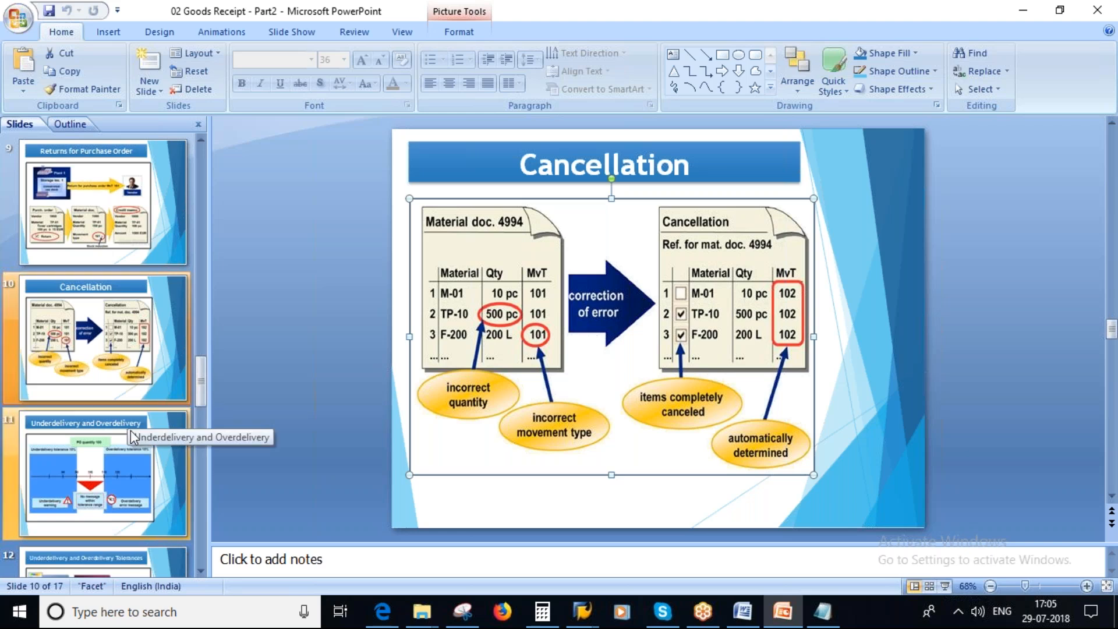
scroll(75, 349, "down", 2)
left_click(79, 341)
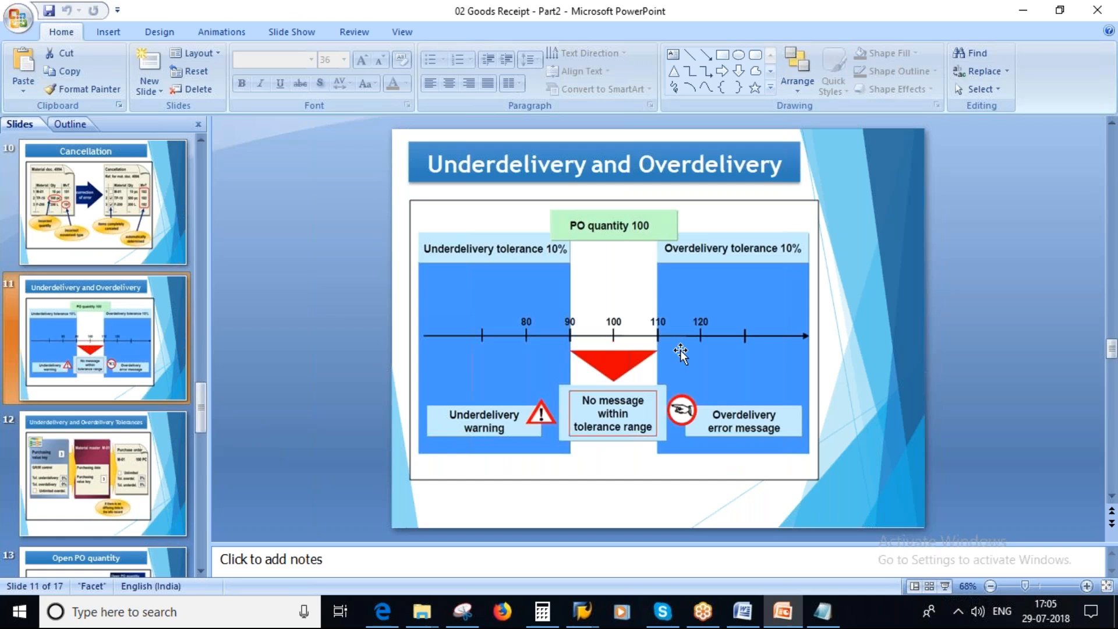
Switch to Notepad, clear the movement type notes, and write "Purchase Order - 1000 PC" as the first line.
left_click(822, 613)
left_click_drag(307, 266, 56, 151)
key("Delete")
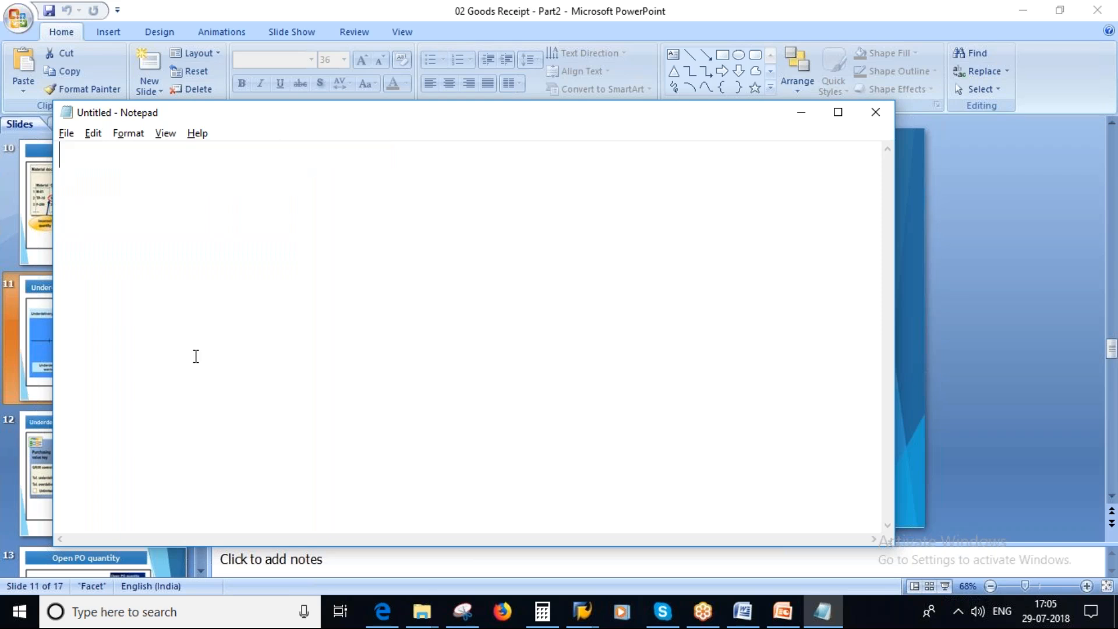
type("Pur")
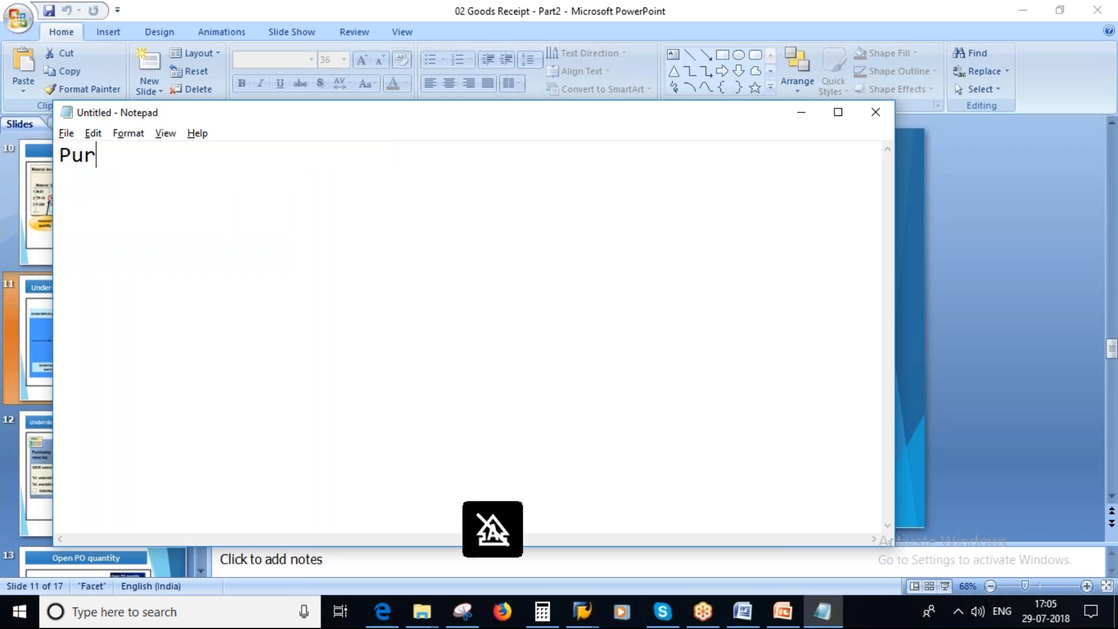
type("chase Ord")
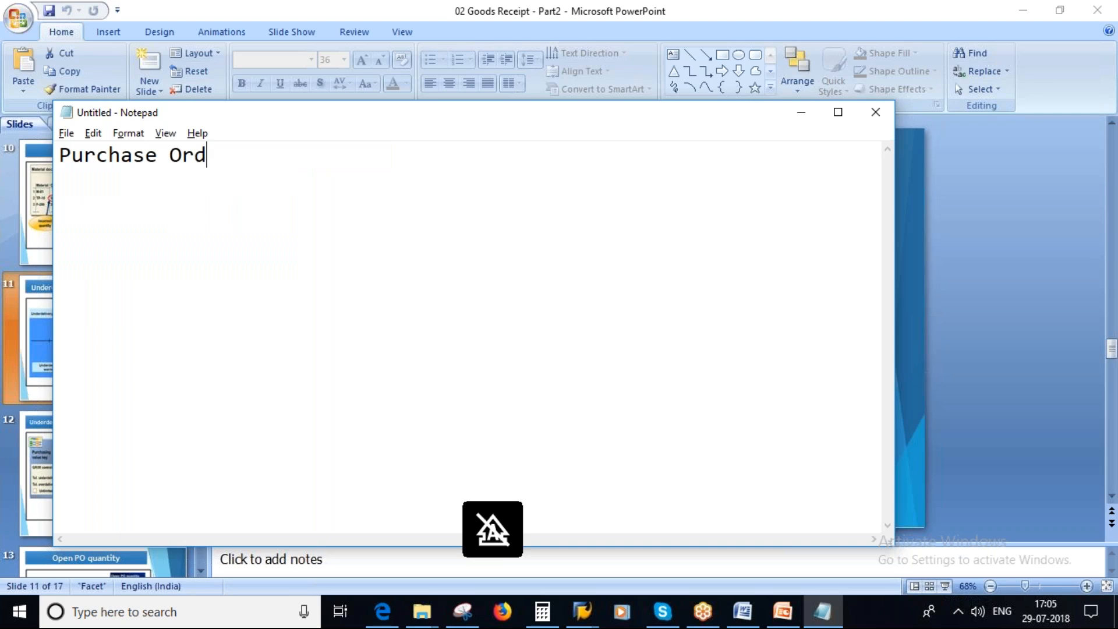
type("er - 1000 PC")
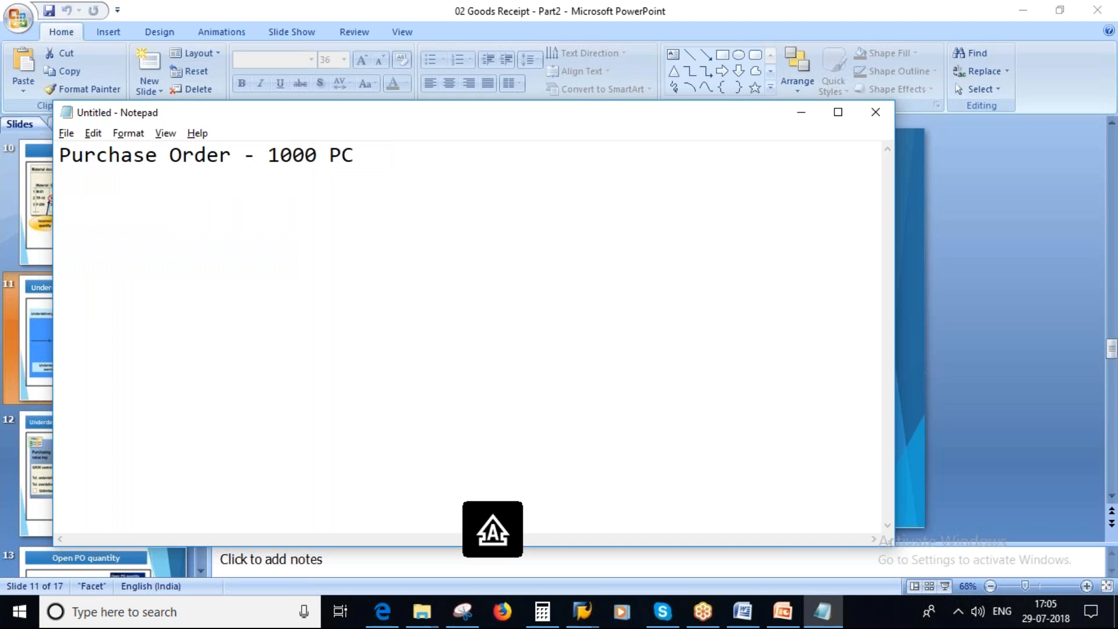
key("Return")
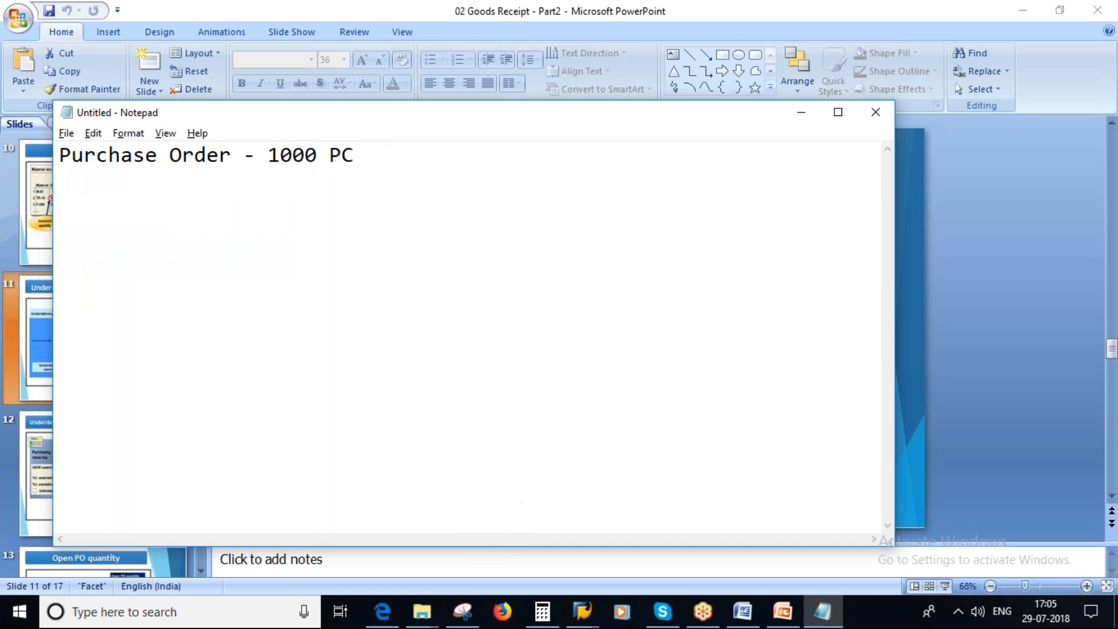
Add an indented line reading "Delivery - 995 PC" below the purchase order note.
key("Caps_Lock")
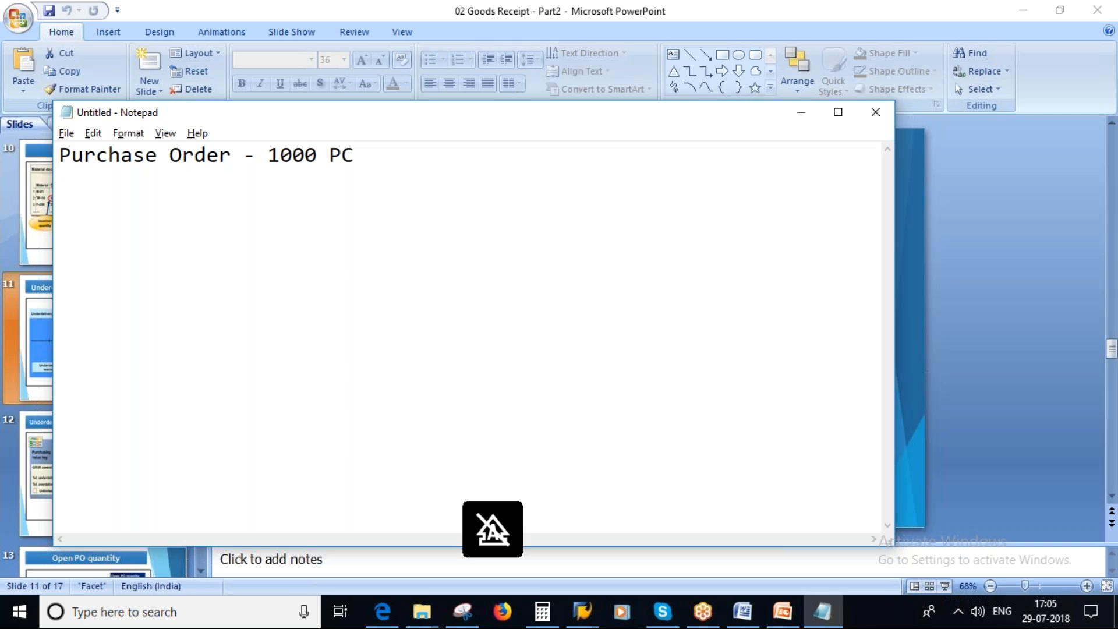
key("Caps_Lock")
type("D")
key("Caps_Lock")
type("elivery - 995")
key("Caps_Lock")
type("PC")
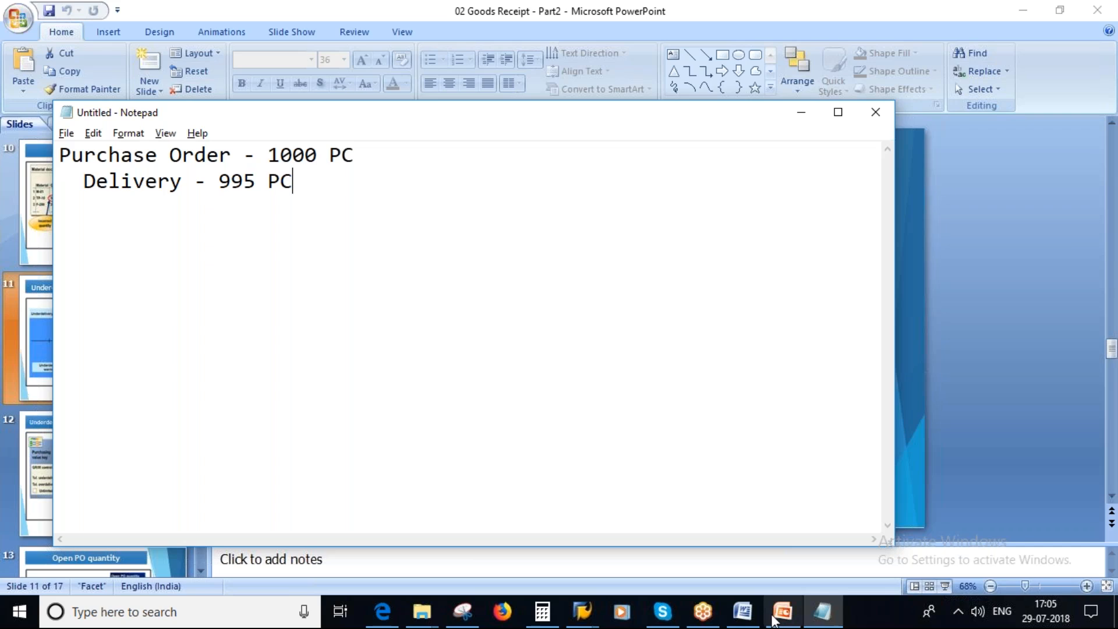
Return to PowerPoint, start the slide show at the Underdelivery and Overdelivery slide, and circle the Underdelivery tolerance 10% label in red.
left_click(781, 614)
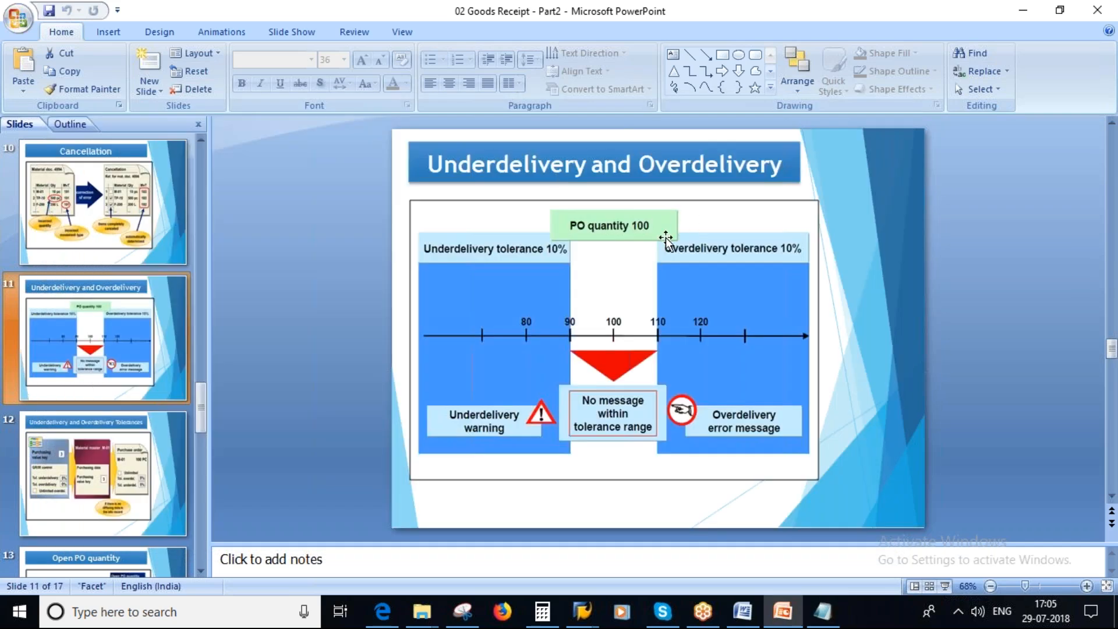
left_click(945, 586)
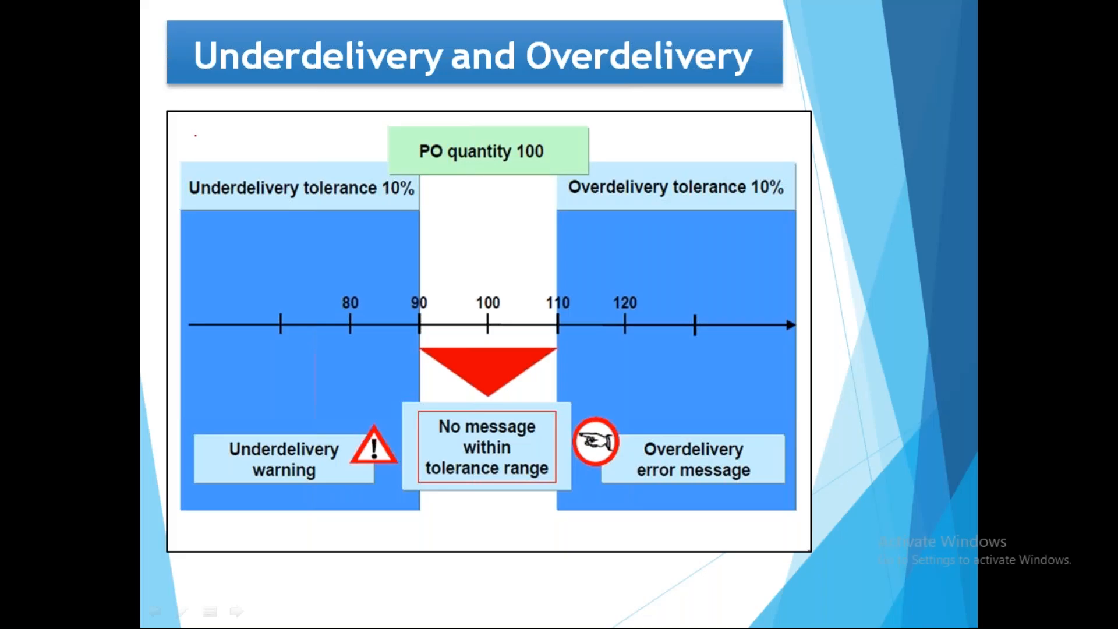
mouse_move(252, 165)
left_mouse_down()
mouse_move(185, 175)
mouse_move(445, 236)
mouse_move(268, 158)
left_mouse_up()
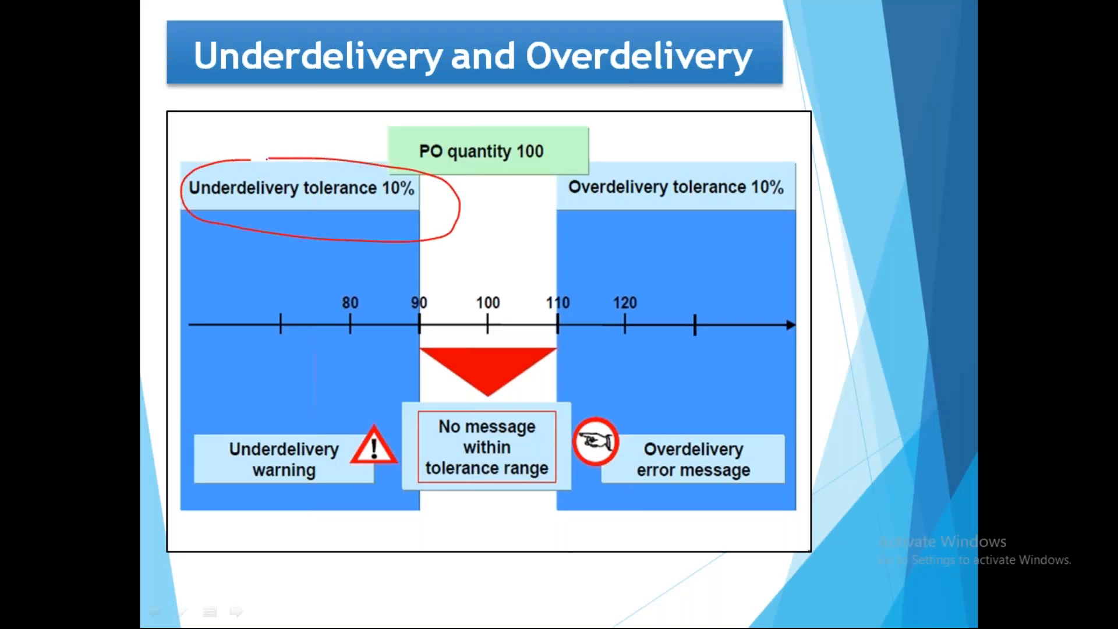
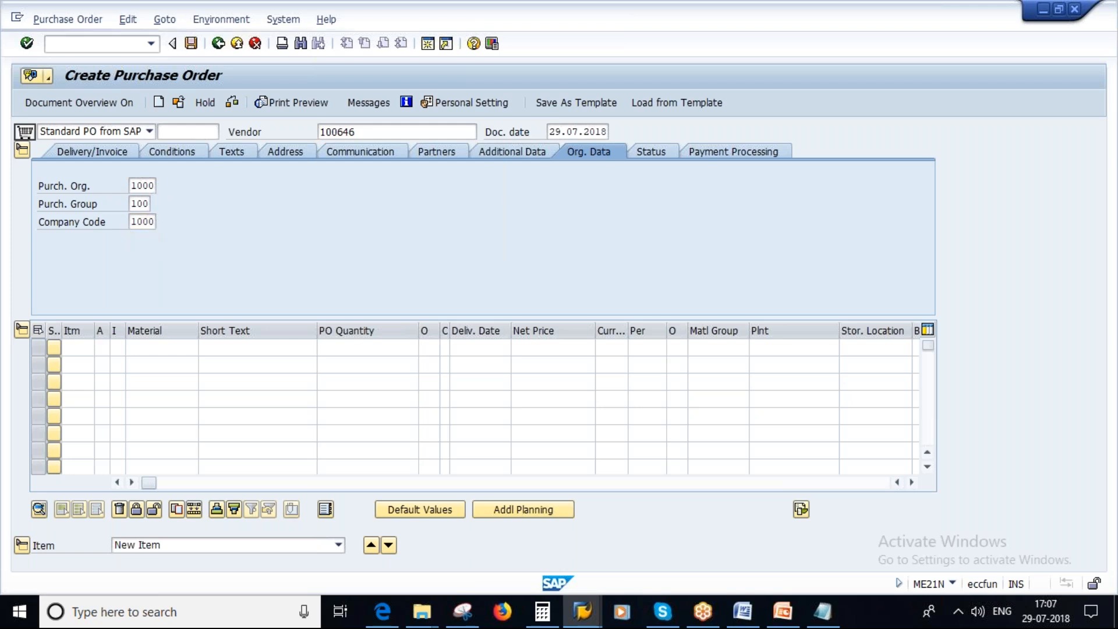
key("Return")
left_click(145, 348)
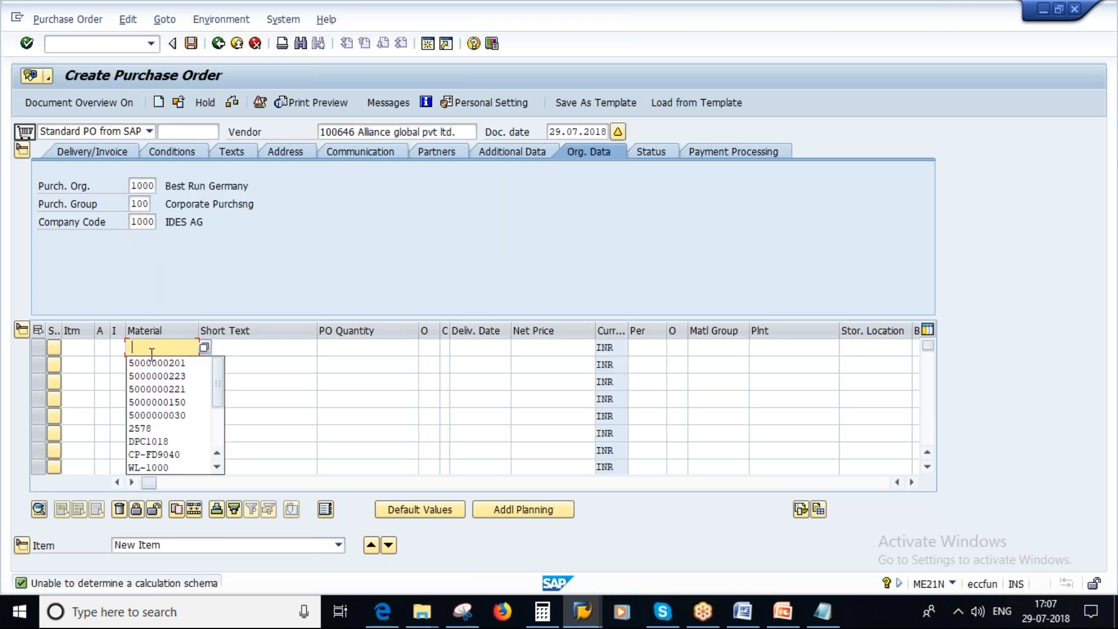
left_click(158, 362)
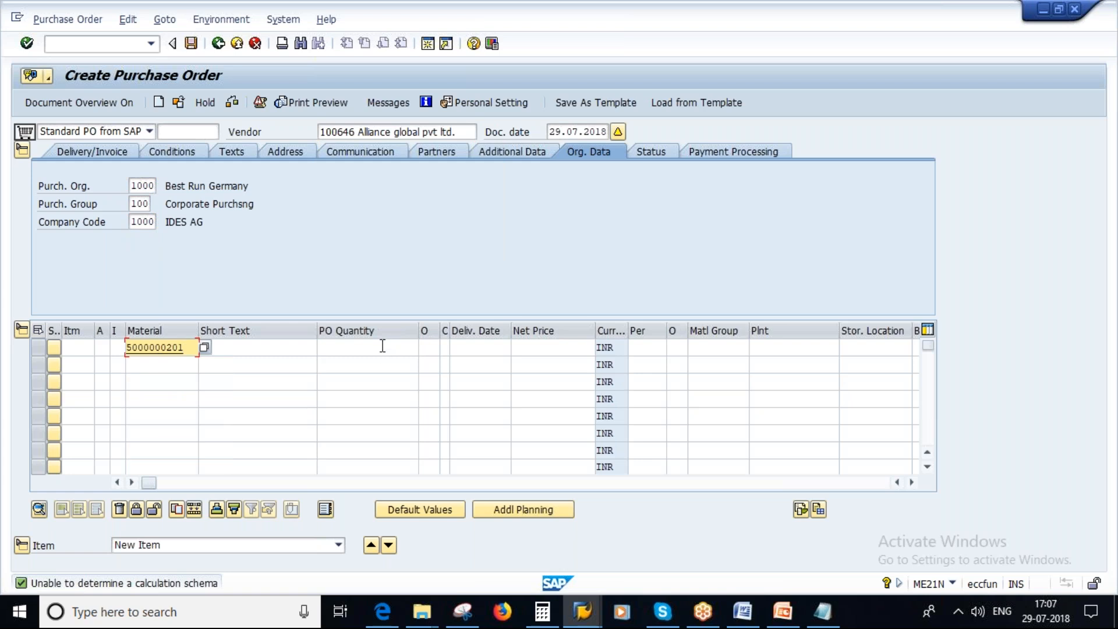
left_click(379, 346)
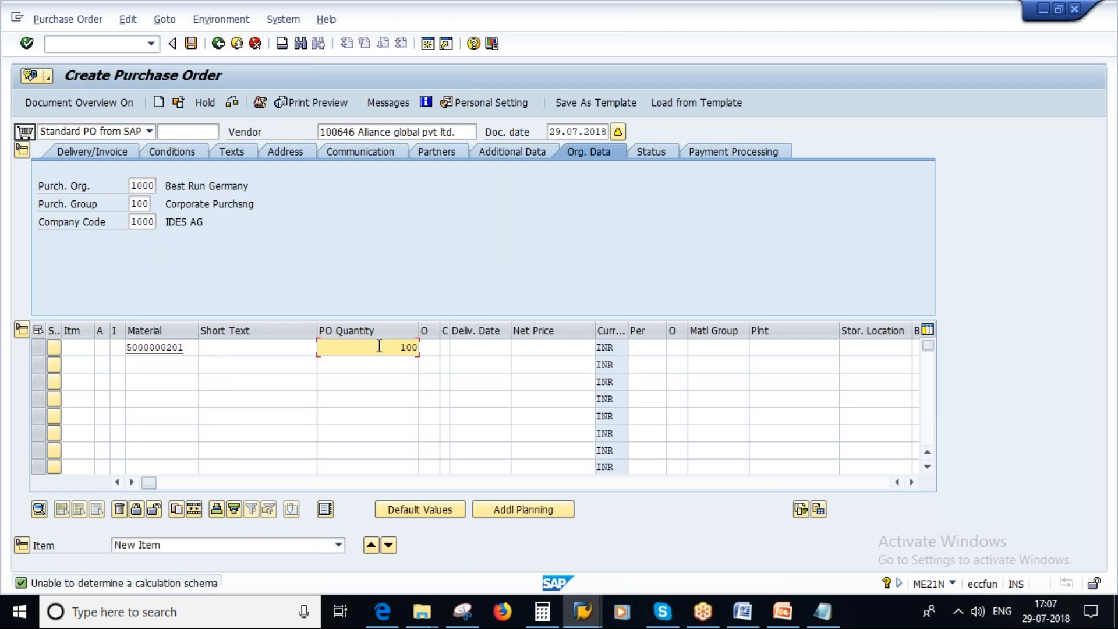
left_click(806, 351)
type("1000")
key("Return")
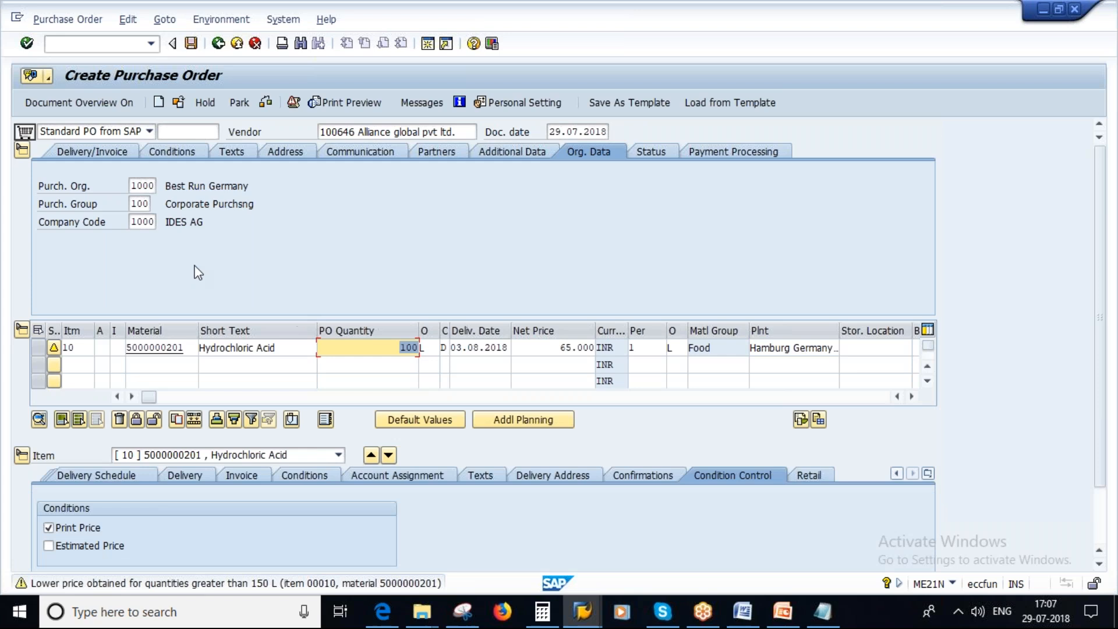
left_click(265, 102)
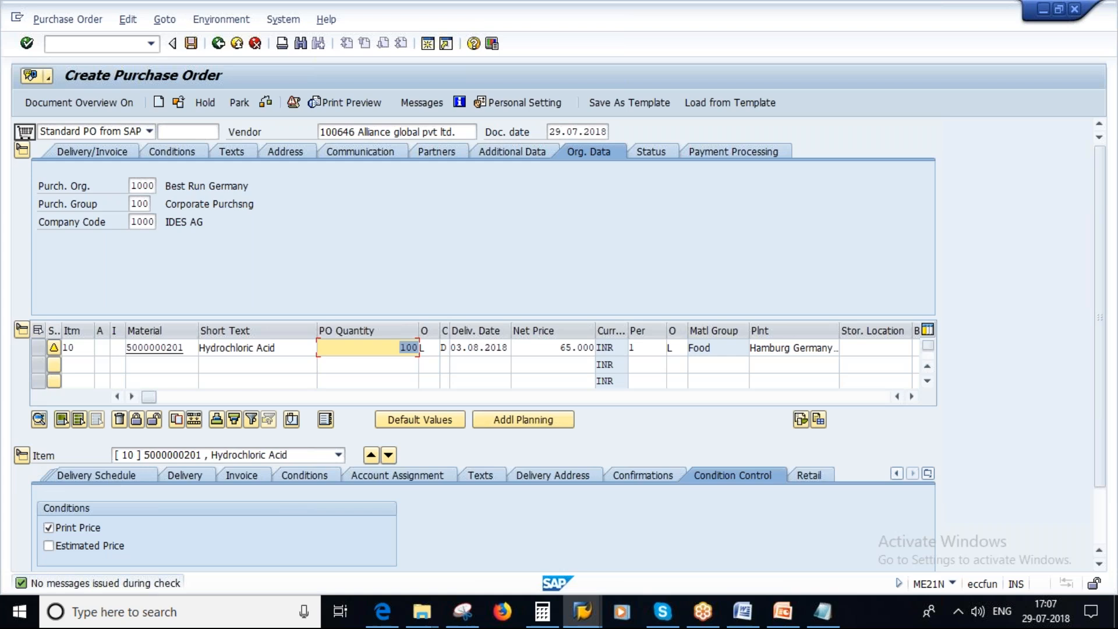
Collapse the order header to display the item's delivery tolerance fields, and save the purchase order.
left_click(26, 149)
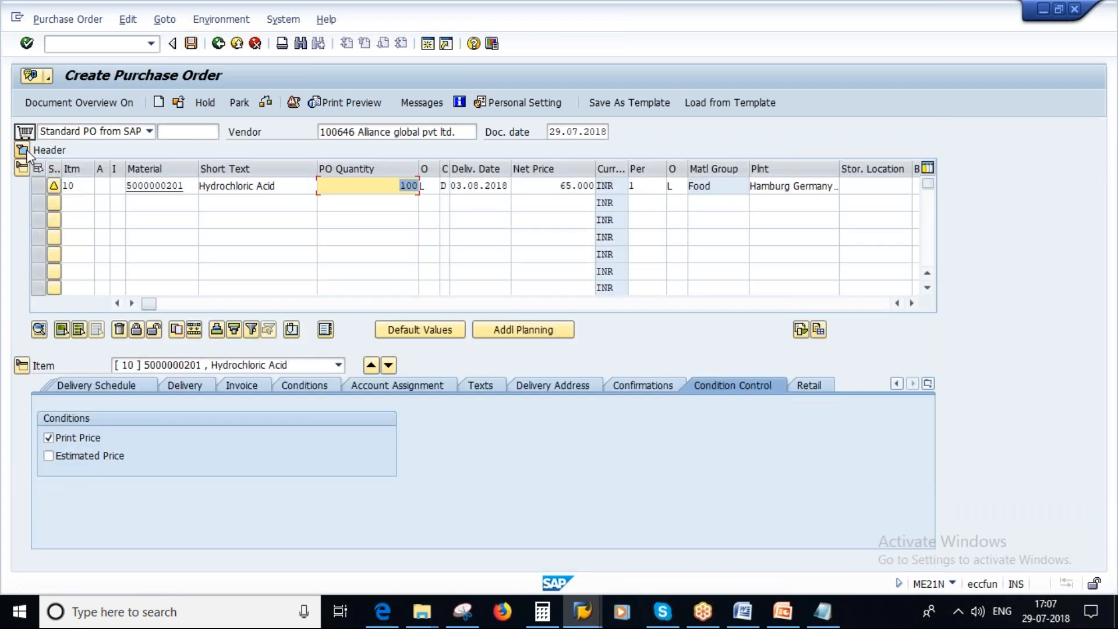
left_click(117, 382)
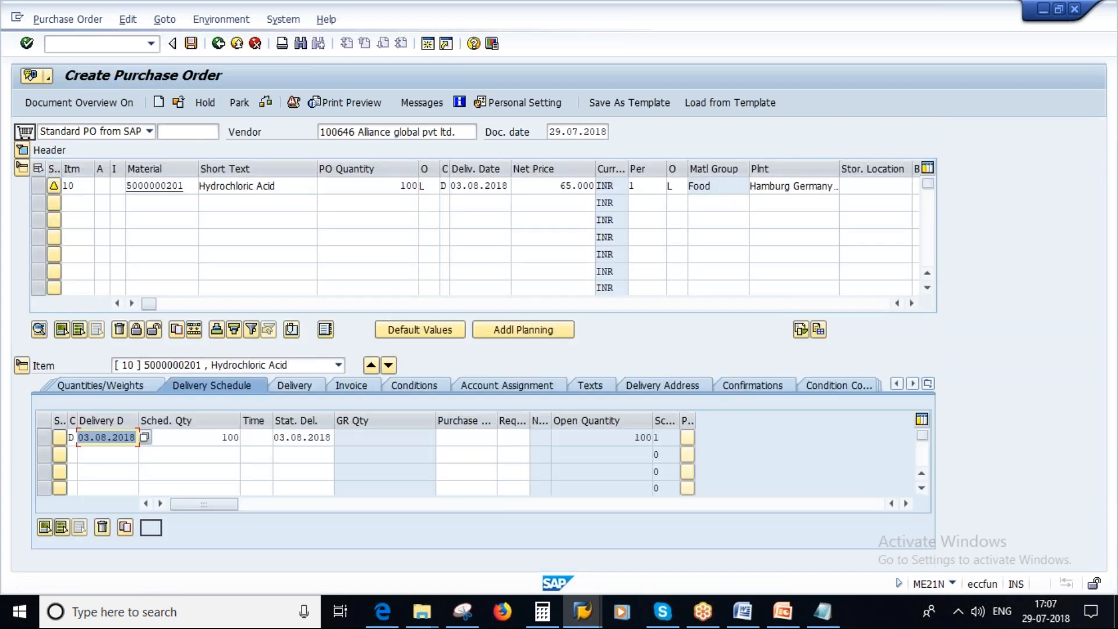
left_click(298, 382)
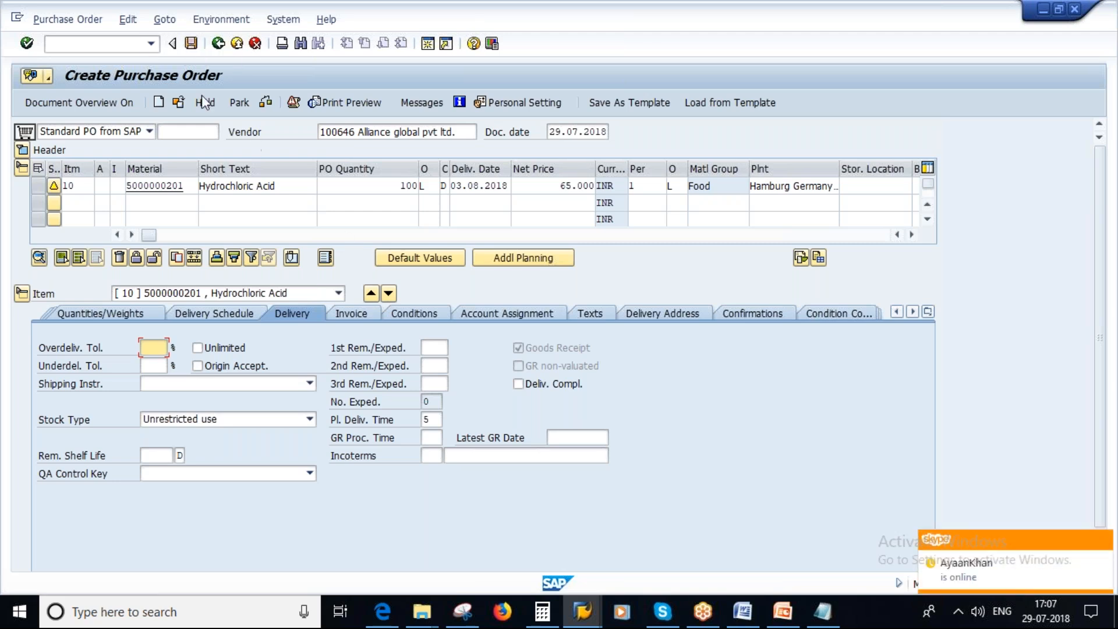
left_click(191, 44)
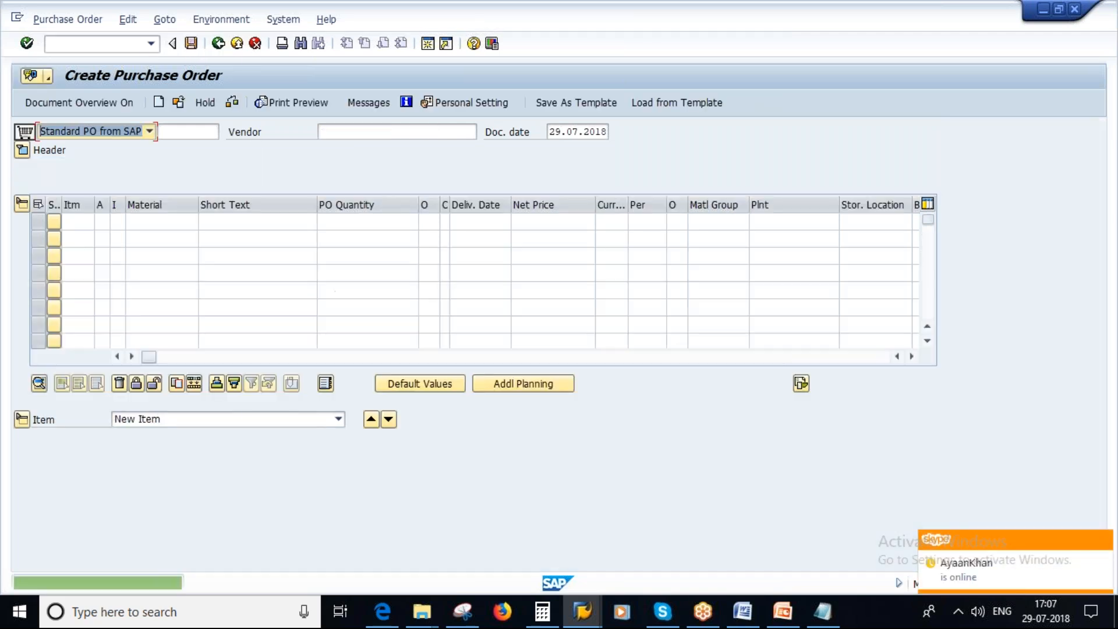
Copy the saved purchase order's number from the document selection dialog and start transaction MIGO.
left_click(178, 102)
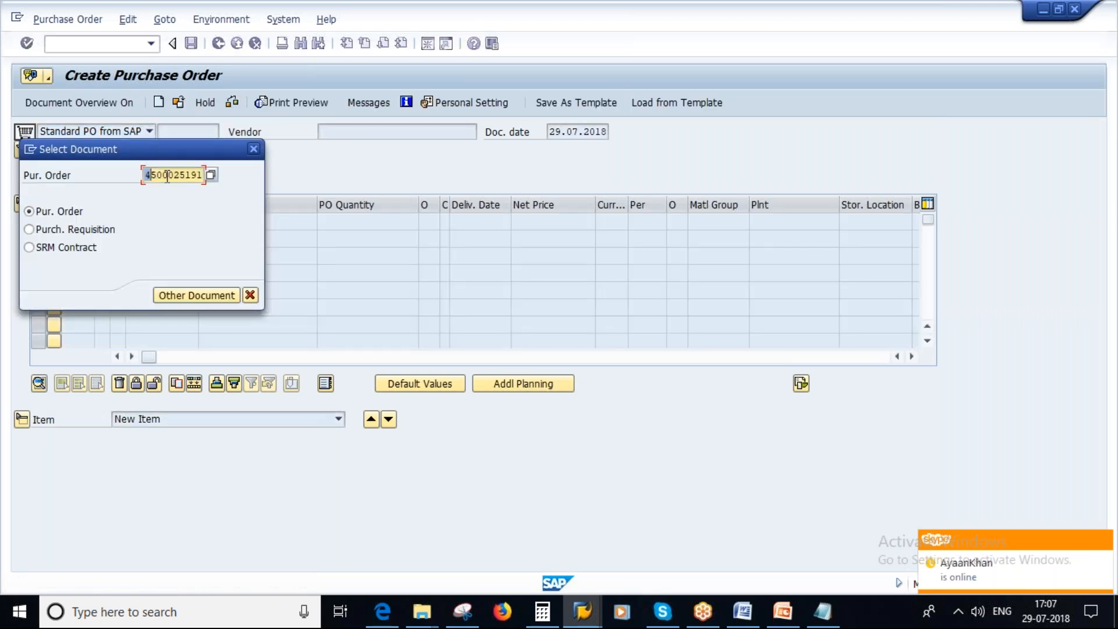
left_click(249, 296)
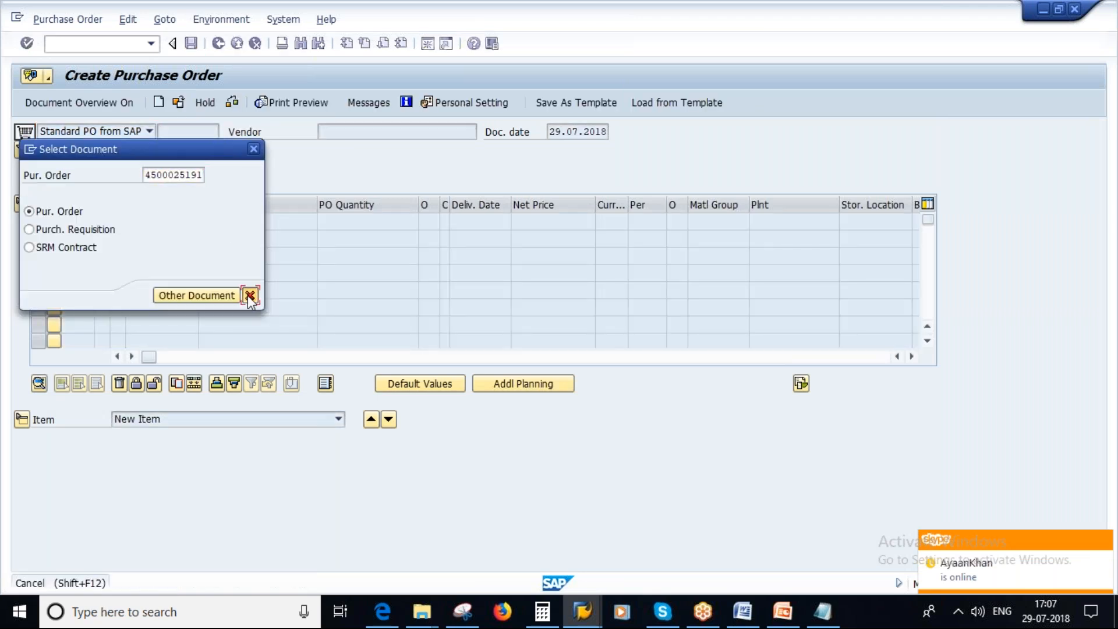
left_click(218, 43)
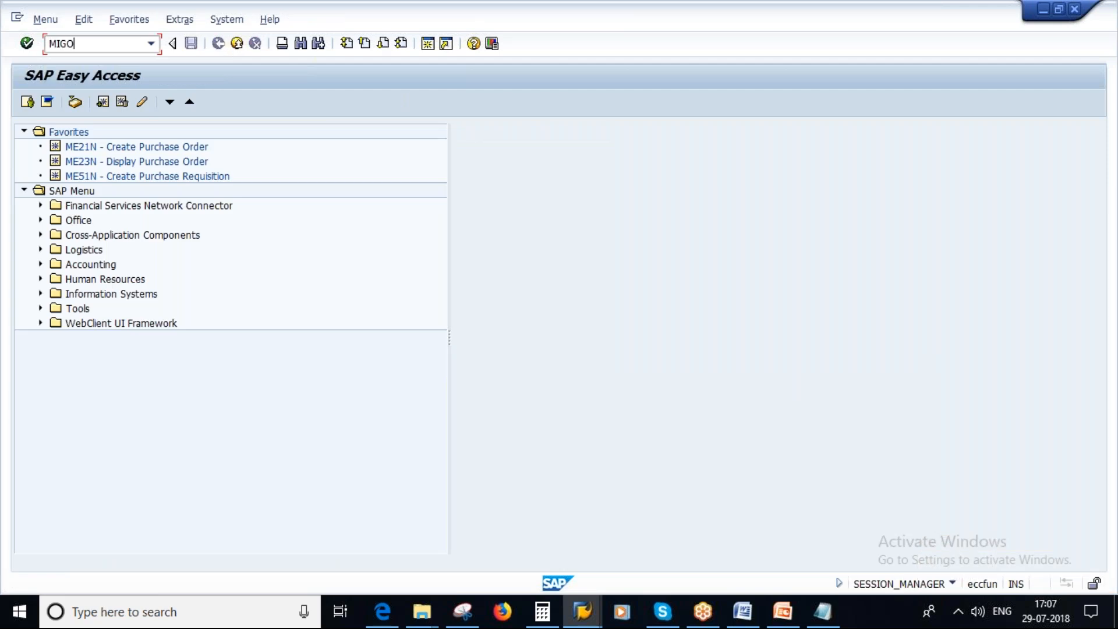
key("Return")
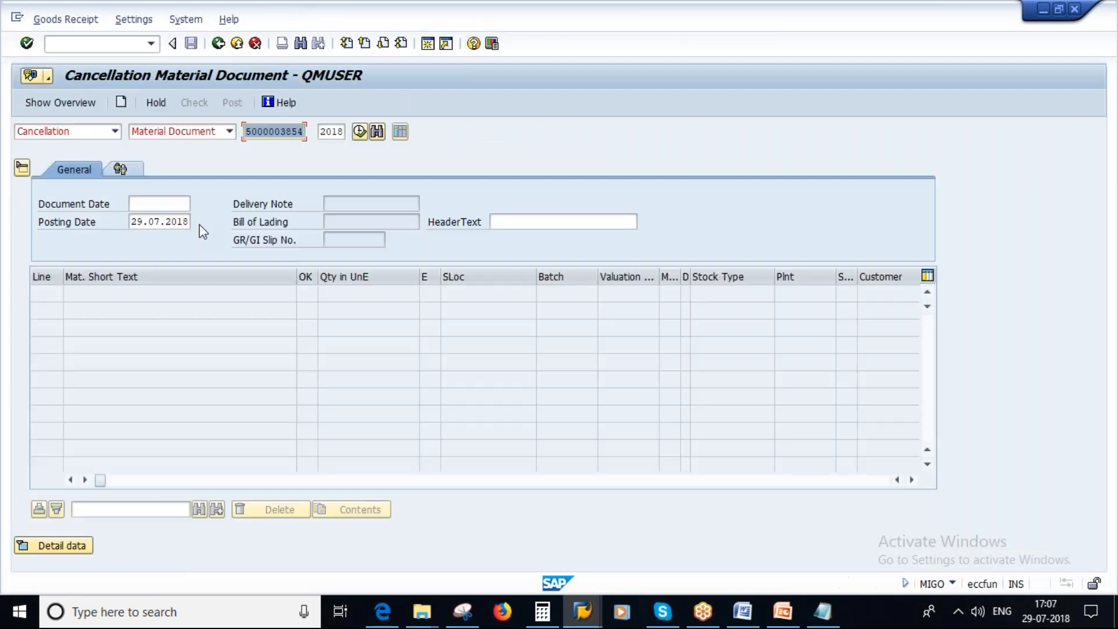
Change the MIGO action to Goods Receipt for Purchase Order and load the copied purchase order.
left_click(115, 132)
left_click(49, 159)
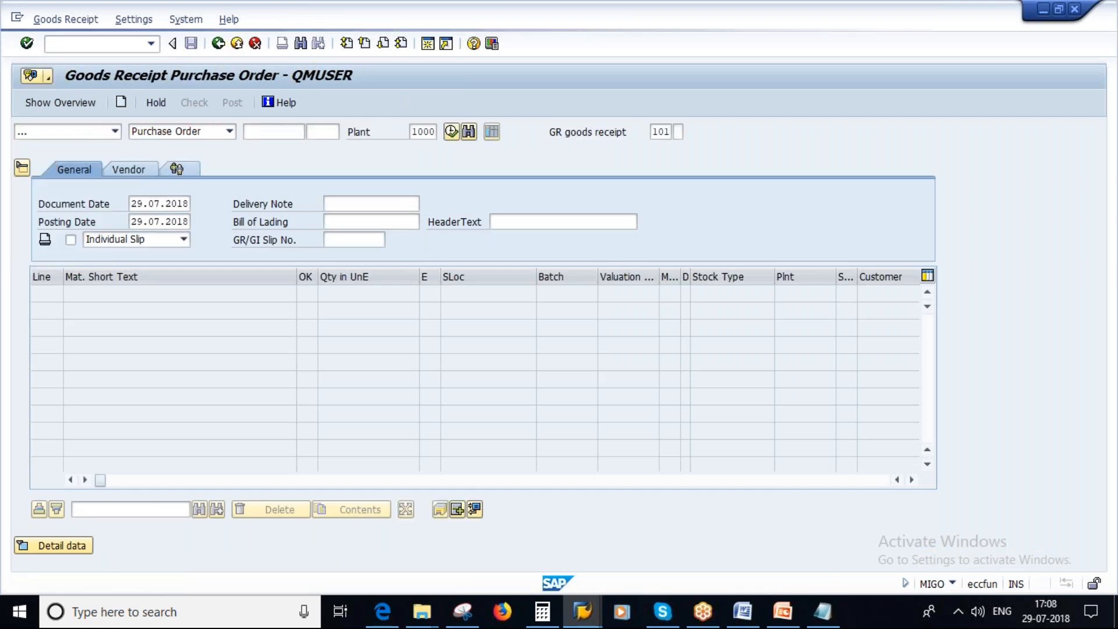
key("ctrl+v")
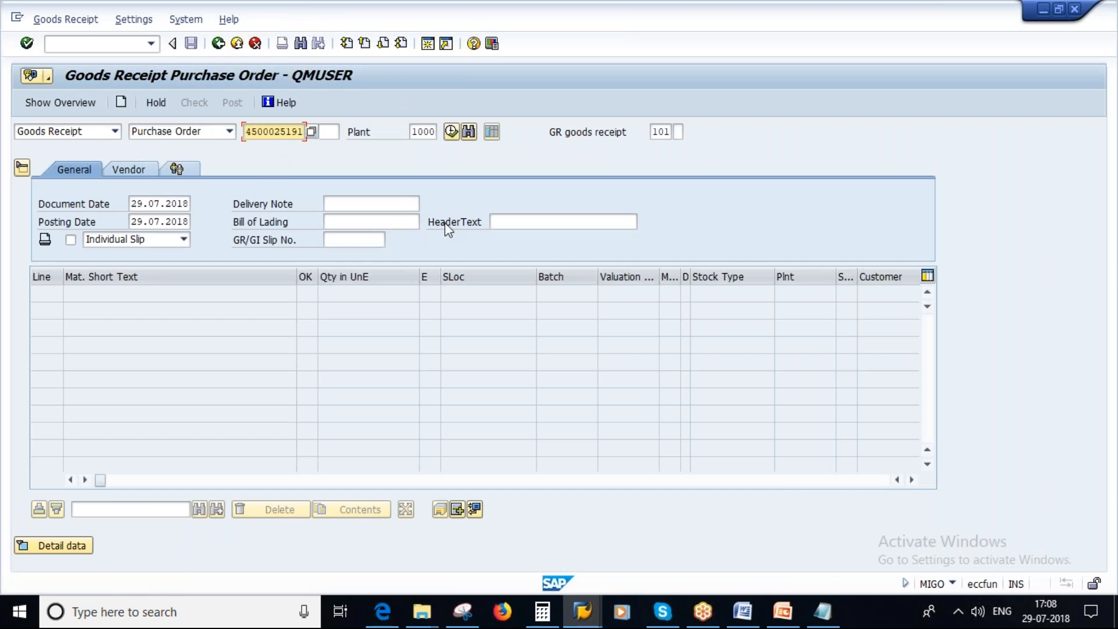
key("Return")
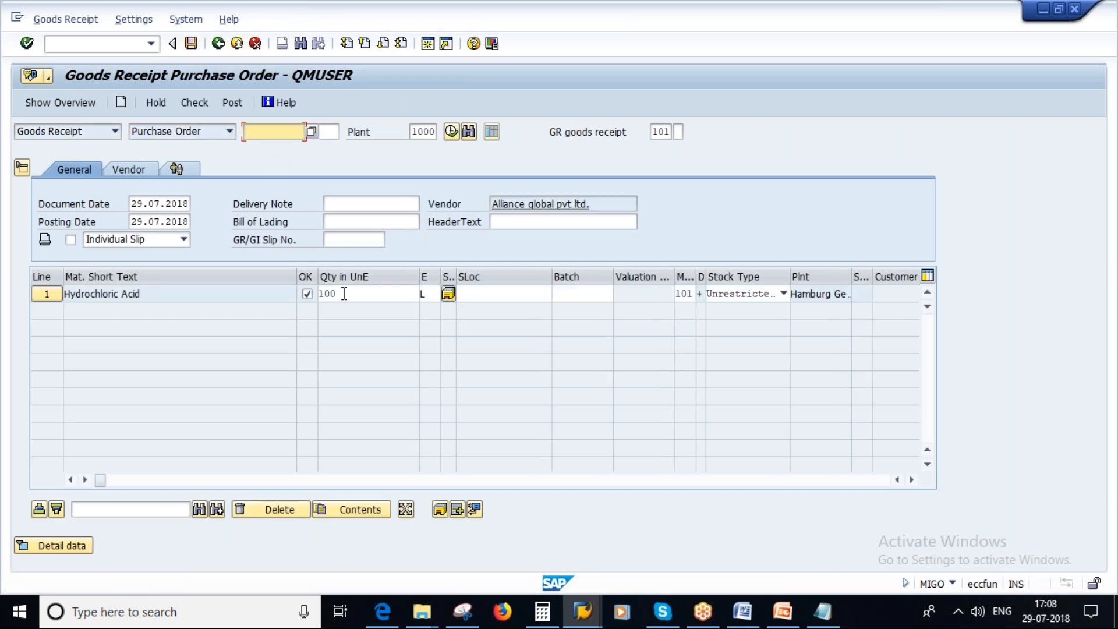
Set the Hydrochloric Acid receipt quantity to 120 with storage location L000, and check the goods receipt for overdelivery.
double_click(344, 294)
type("120")
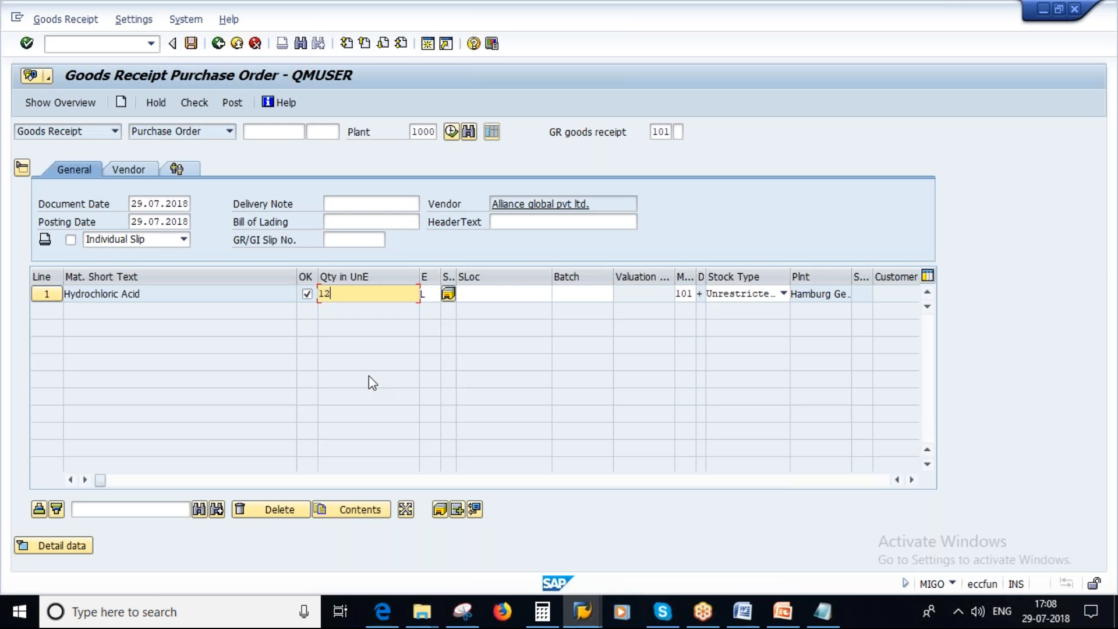
left_click(467, 293)
left_click(471, 309)
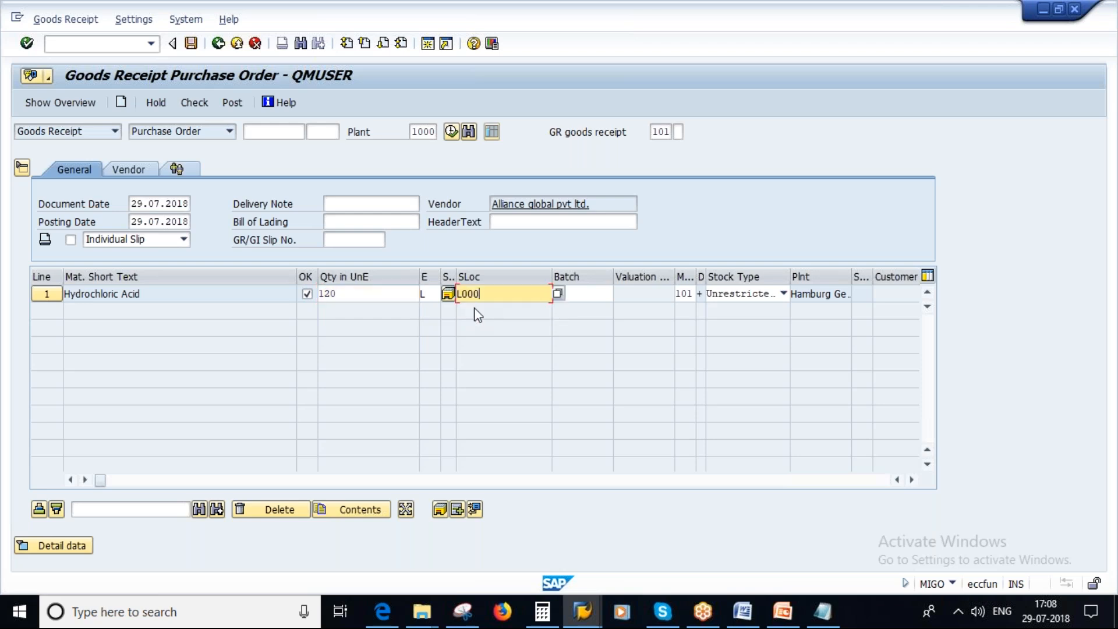
key("Return")
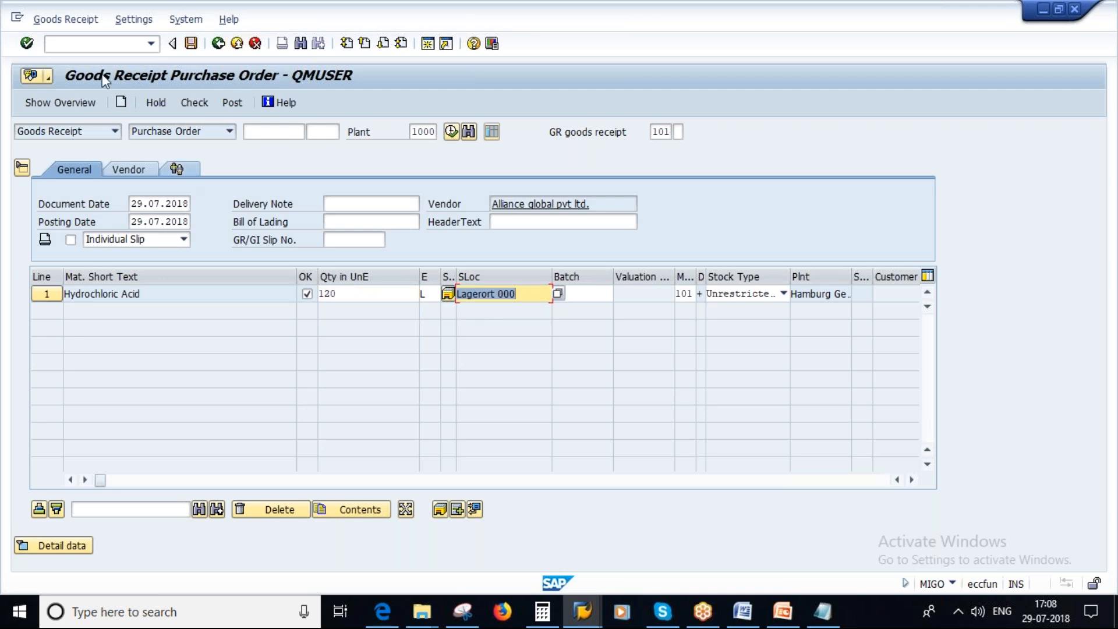
left_click(194, 102)
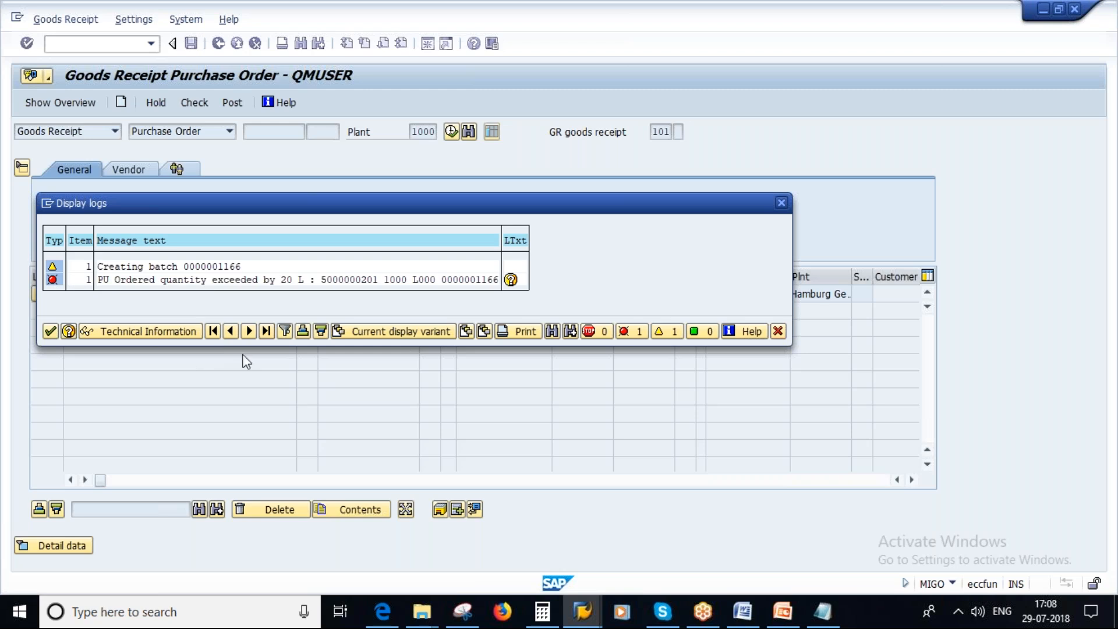
Consult the Underdelivery and Overdelivery slide in PowerPoint, return to SAP, and discard the open goods receipt entry.
left_click(783, 612)
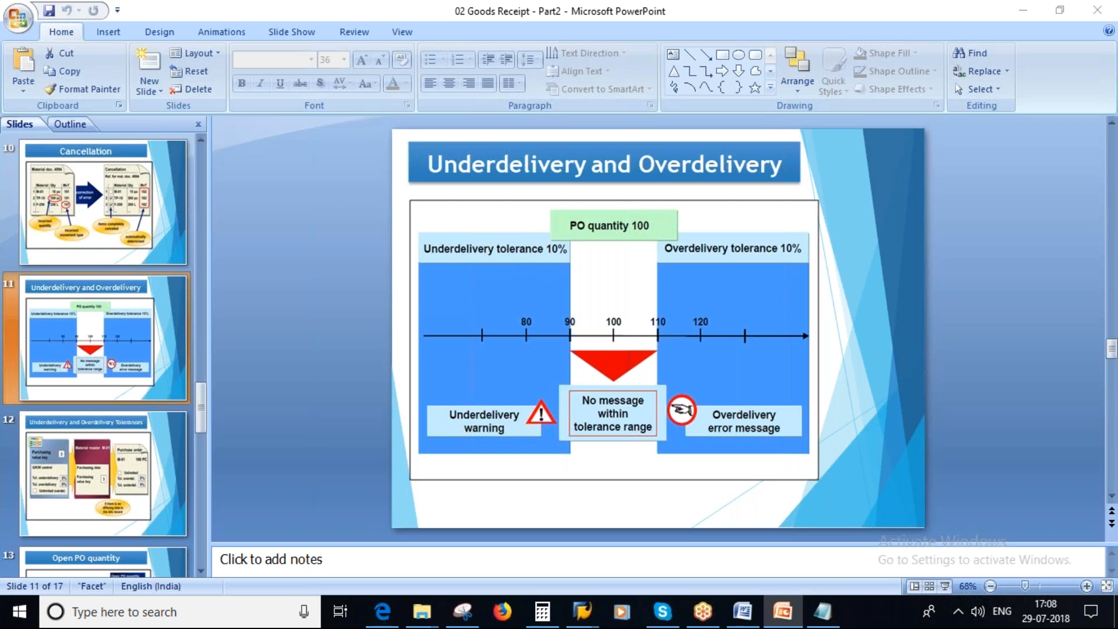
key("alt+Tab")
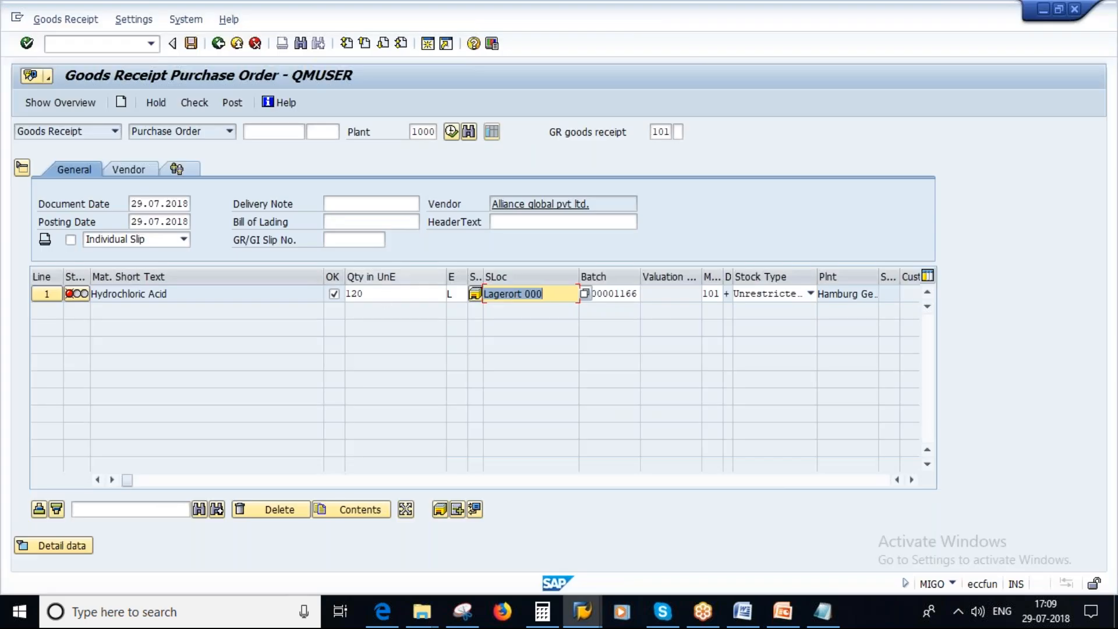
key("Return")
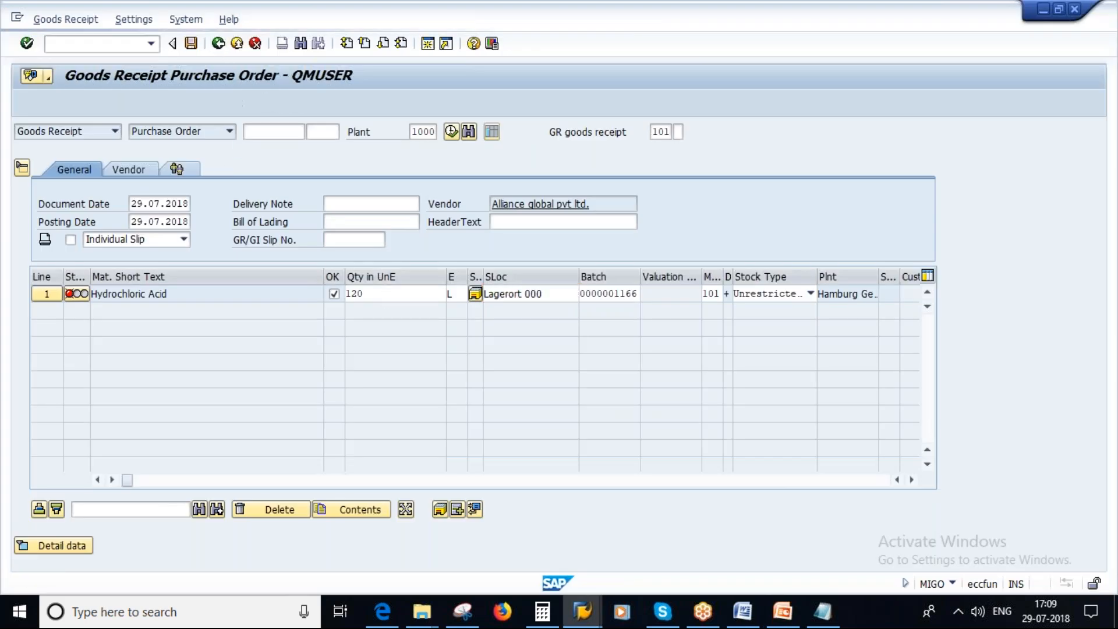
key("F3")
left_click(278, 299)
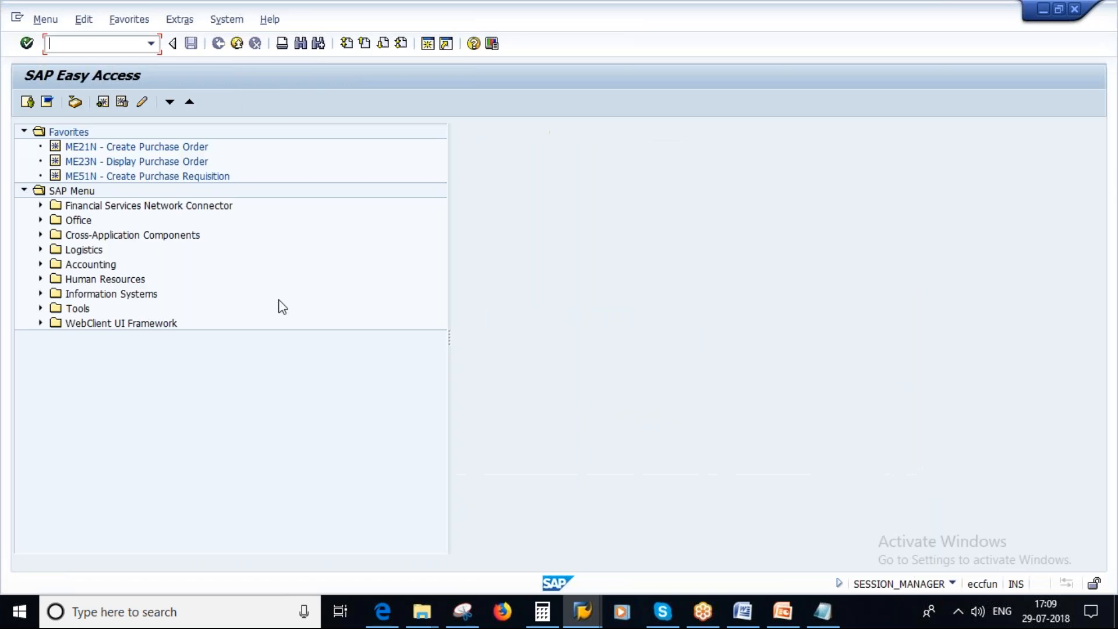
Restart MIGO and load the most recent purchase order for a goods receipt.
type("MIGO")
key("Return")
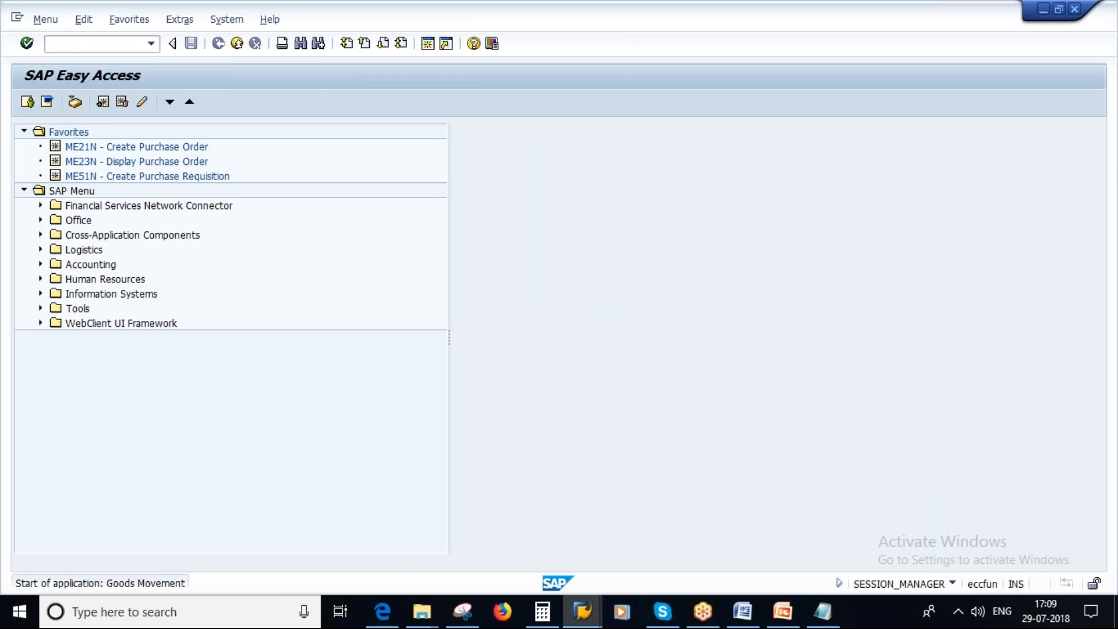
left_click(274, 132)
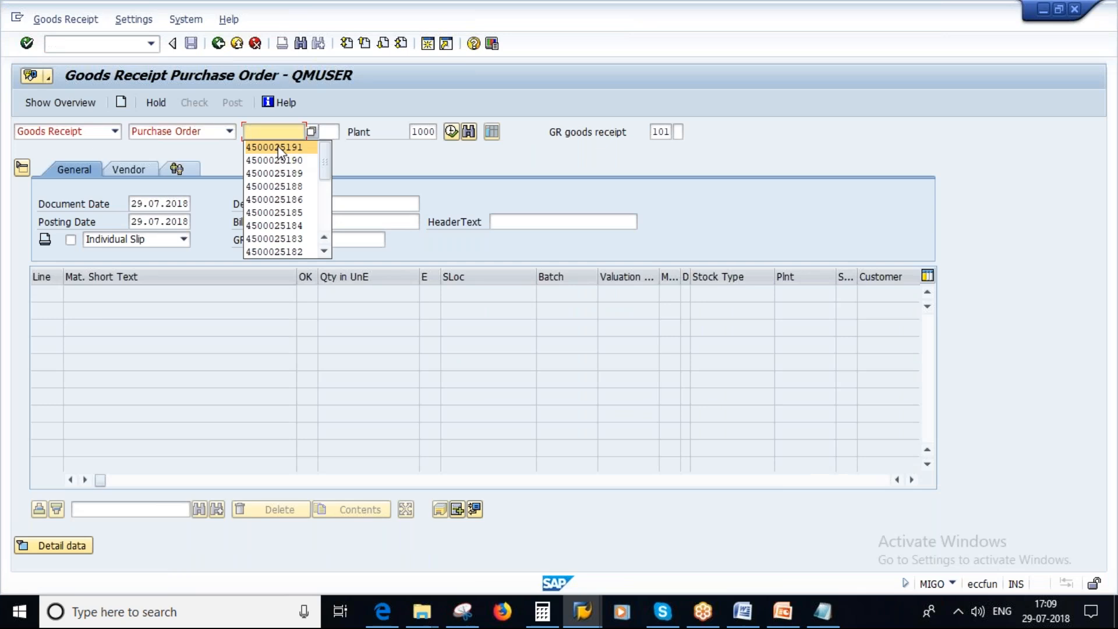
left_click(278, 147)
key("Return")
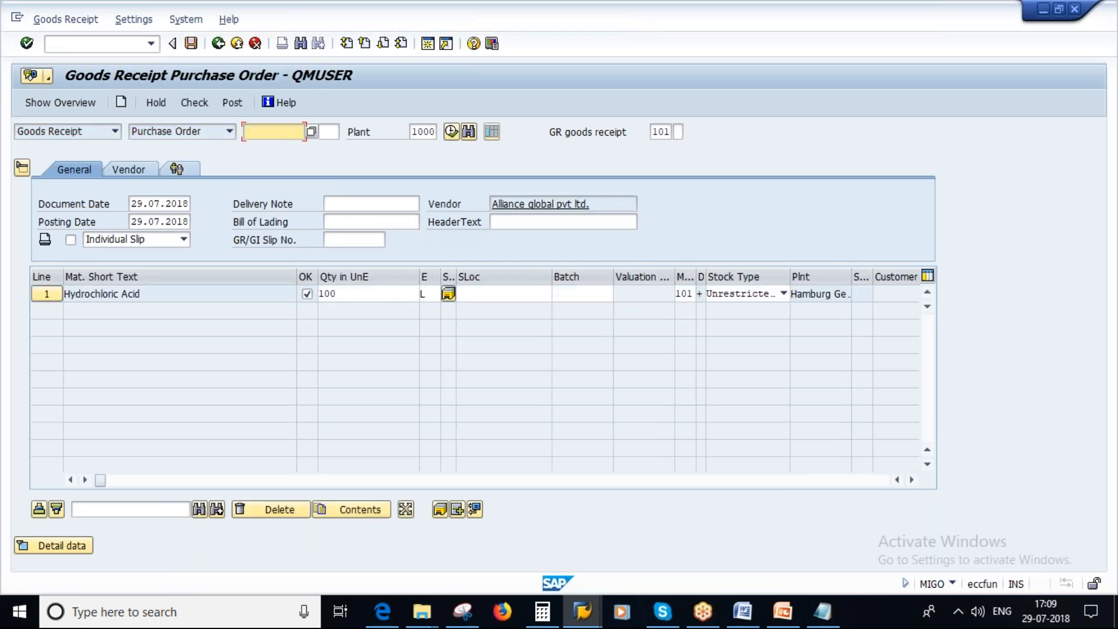
Set the Hydrochloric Acid receipt quantity to 90 with storage location L000, and check the goods receipt for underdelivery.
double_click(344, 294)
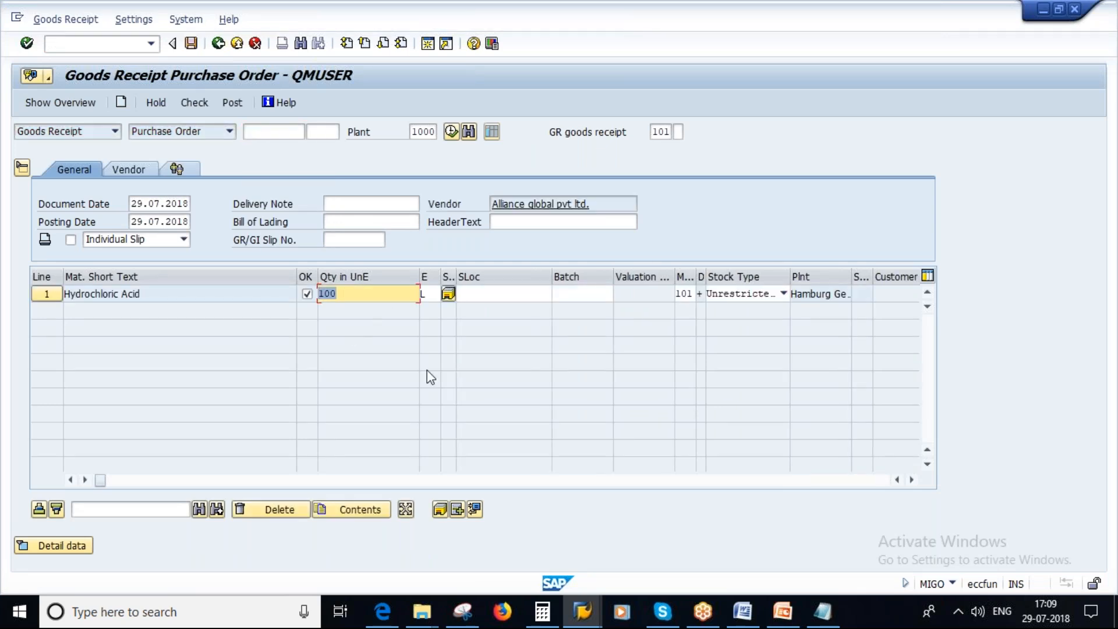
type("90")
left_click(476, 292)
type("L000")
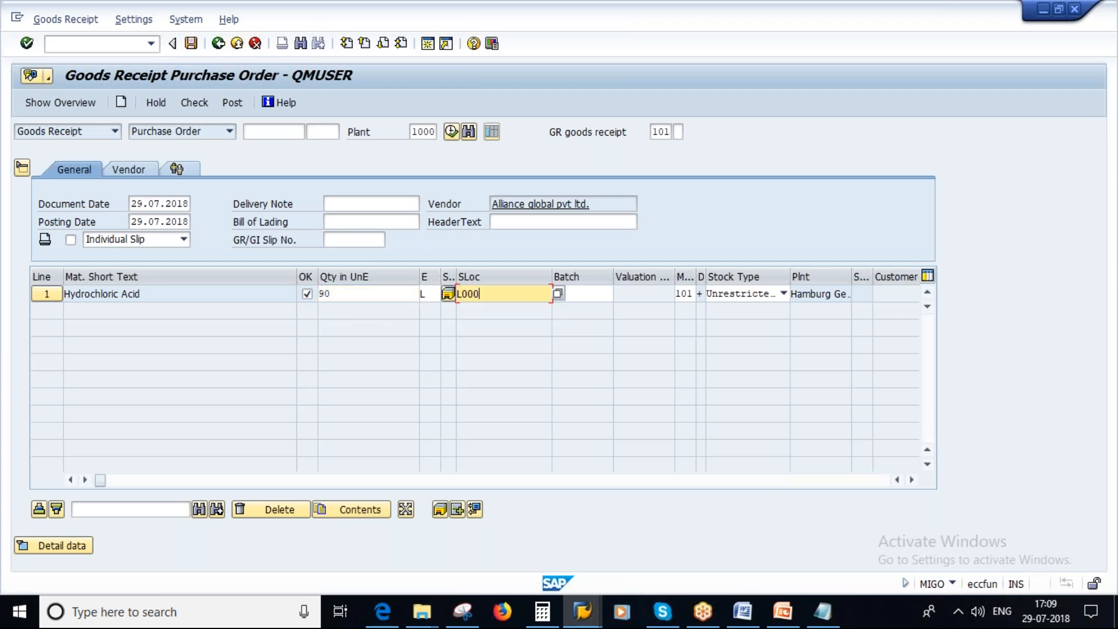
key("Return")
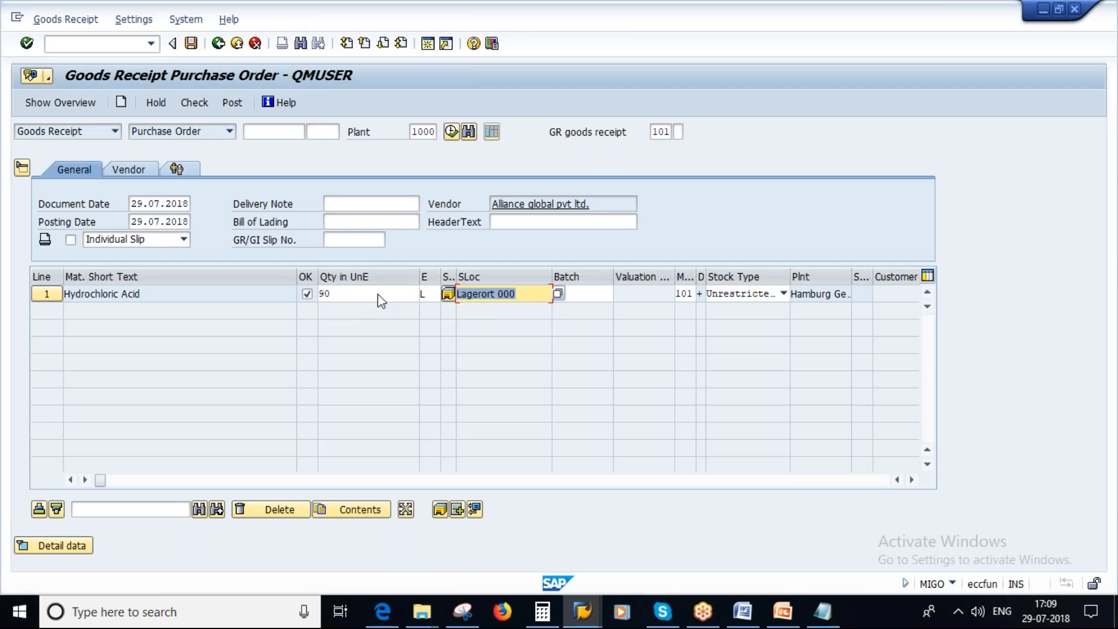
left_click(196, 102)
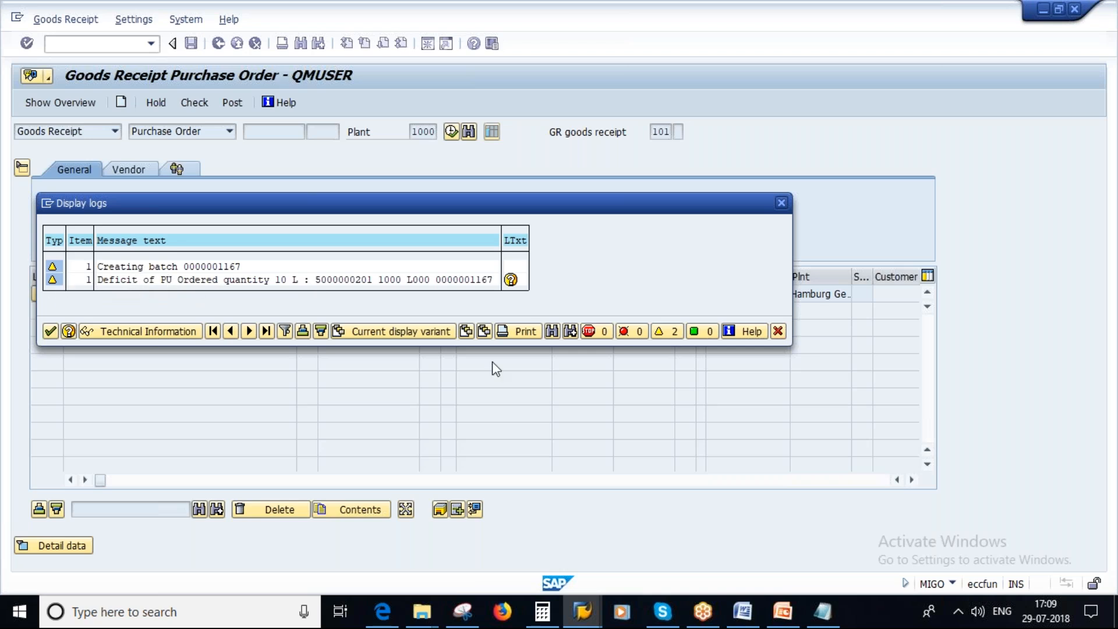
Switch to PowerPoint and start the slide show at slide 12, Underdelivery and Overdelivery Tolerances.
left_click(783, 612)
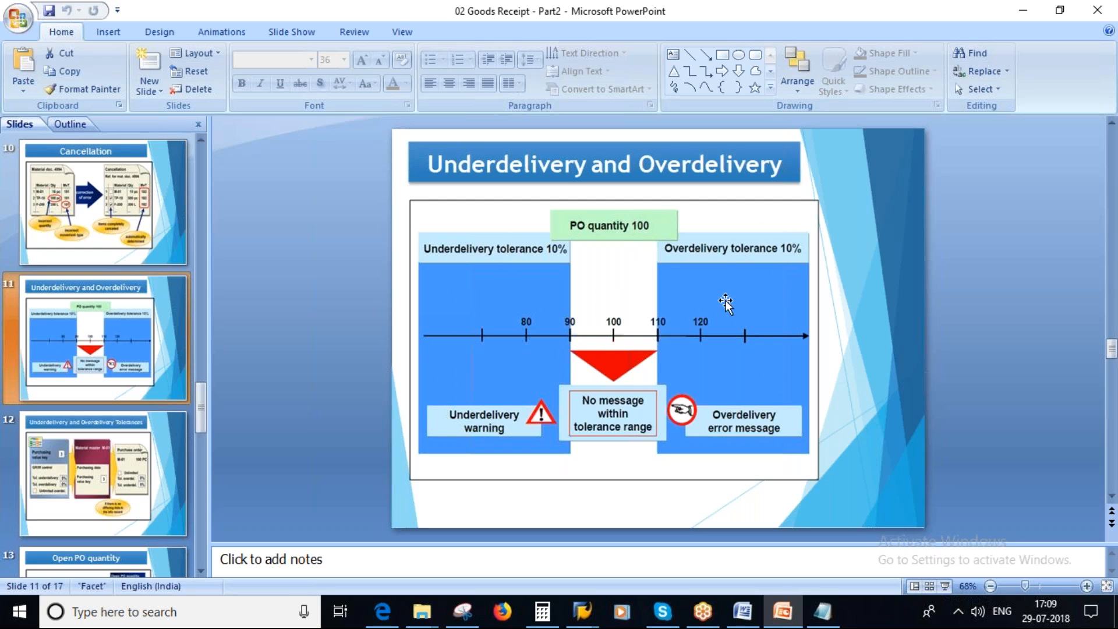
left_click(152, 457)
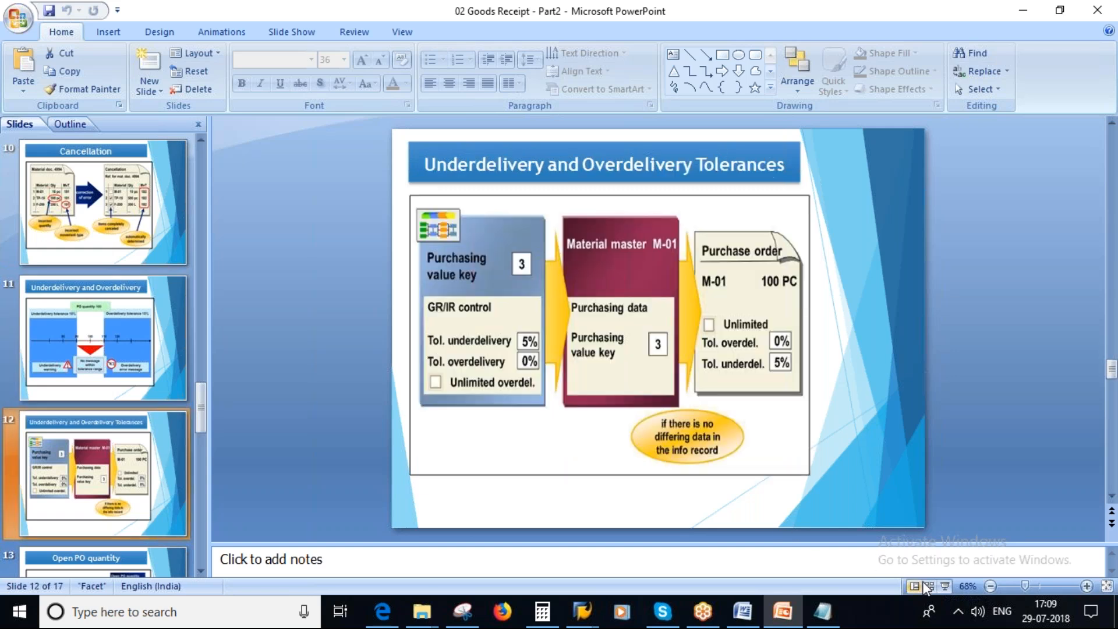
left_click(944, 586)
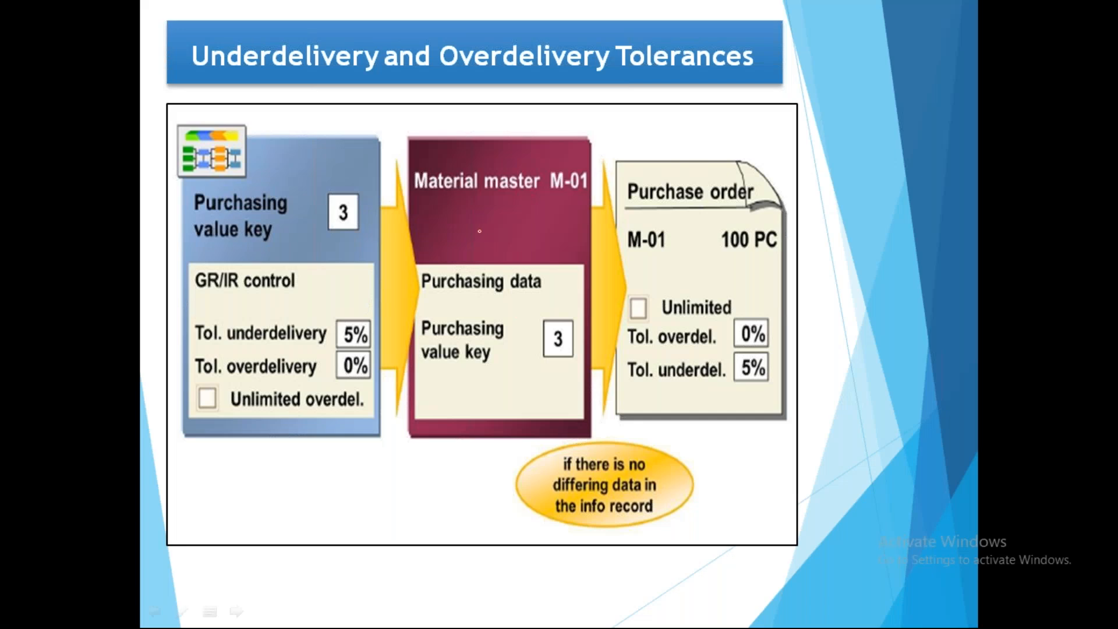
Mark the purchasing value key, material master, purchase order and info record note on the slide with the pen.
mouse_move(208, 181)
left_mouse_down()
mouse_move(215, 402)
mouse_move(397, 297)
mouse_move(190, 175)
mouse_move(266, 411)
mouse_move(348, 396)
mouse_move(274, 172)
left_mouse_up()
left_click_drag(229, 246, 285, 214)
mouse_move(310, 287)
left_mouse_down()
mouse_move(460, 292)
mouse_move(411, 320)
left_mouse_up()
mouse_move(404, 215)
left_mouse_down()
mouse_move(615, 269)
mouse_move(461, 149)
mouse_move(431, 419)
mouse_move(481, 141)
mouse_move(430, 166)
left_mouse_up()
left_click_drag(541, 301, 712, 330)
mouse_move(679, 312)
left_mouse_down()
mouse_move(712, 330)
mouse_move(648, 353)
left_mouse_up()
mouse_move(666, 146)
left_mouse_down()
mouse_move(593, 232)
mouse_move(828, 378)
mouse_move(600, 274)
mouse_move(638, 388)
mouse_move(845, 327)
left_mouse_up()
mouse_move(706, 172)
left_mouse_down()
mouse_move(850, 326)
mouse_move(812, 396)
left_mouse_up()
mouse_move(554, 457)
left_mouse_down()
mouse_move(693, 443)
mouse_move(501, 513)
mouse_move(717, 466)
mouse_move(622, 548)
left_mouse_up()
Erase the pen annotations from the tolerances slide and end the slide show.
key("e")
mouse_move(308, 361)
left_mouse_down()
mouse_move(369, 330)
mouse_move(318, 373)
left_mouse_up()
key("e")
key("b")
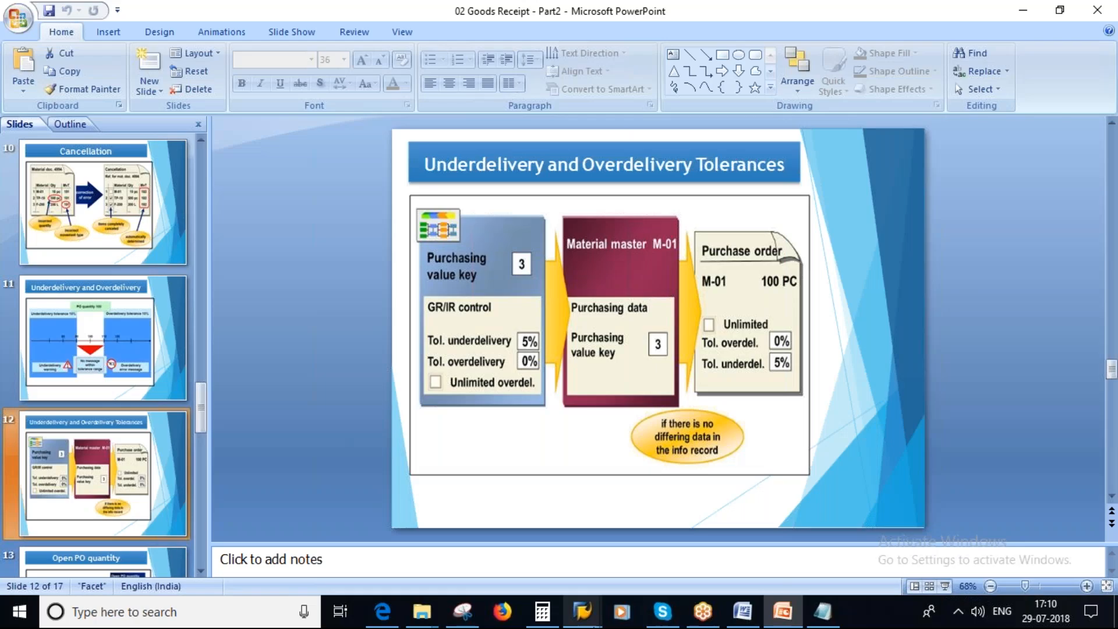
Switch to the SAP goods receipt session, leave it with /N, and open the SAP Reference IMG through transaction SPRO.
mouse_move(585, 622)
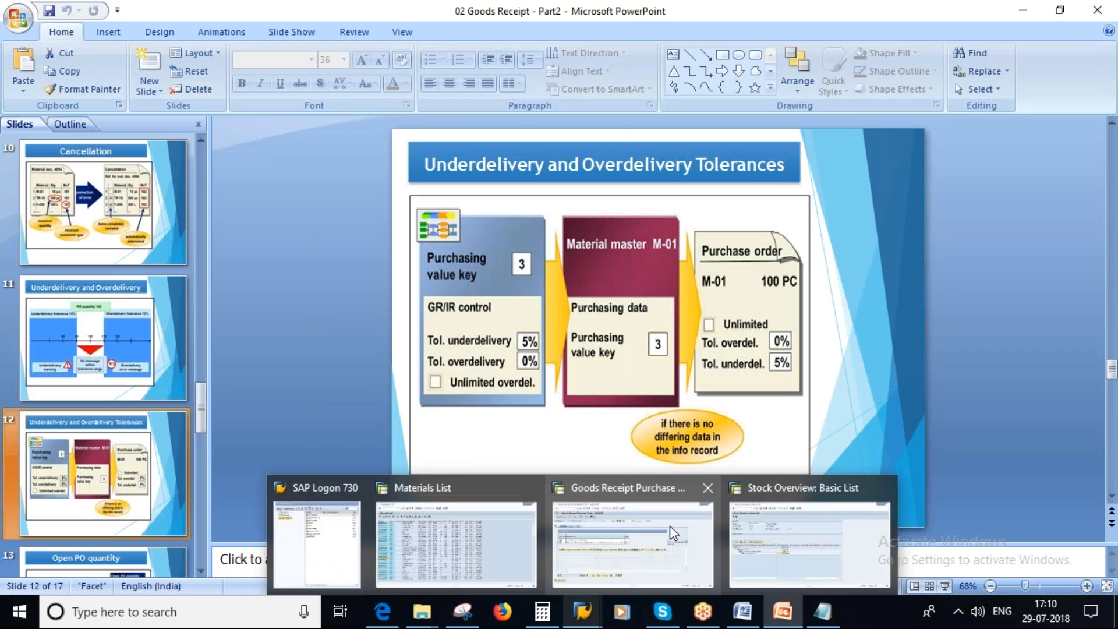
left_click(670, 526)
key("Return")
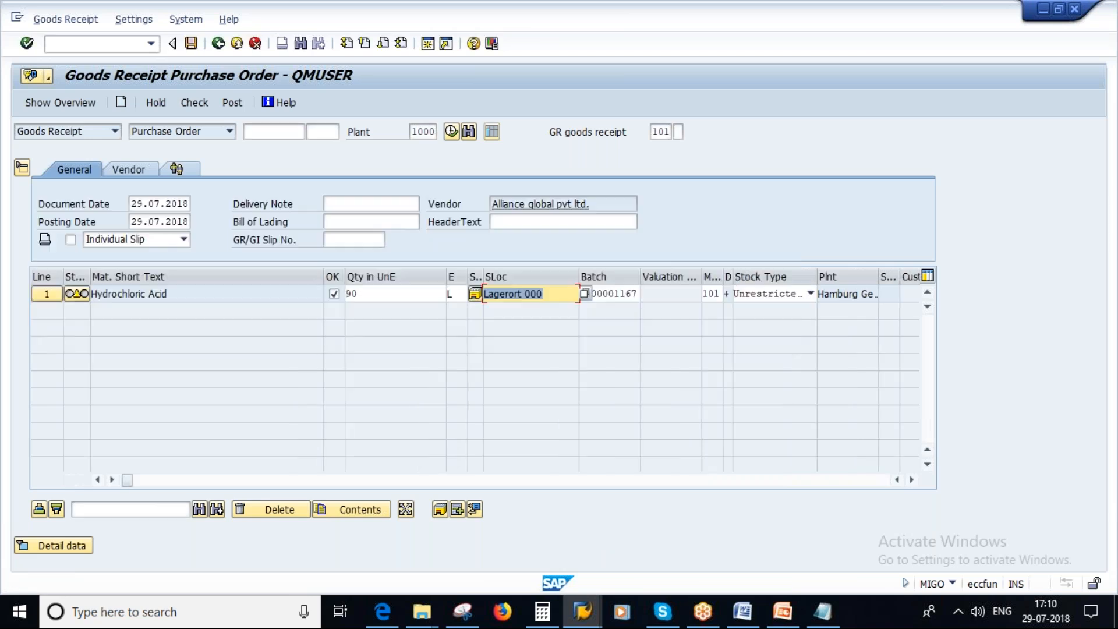
left_click(101, 42)
type("/N")
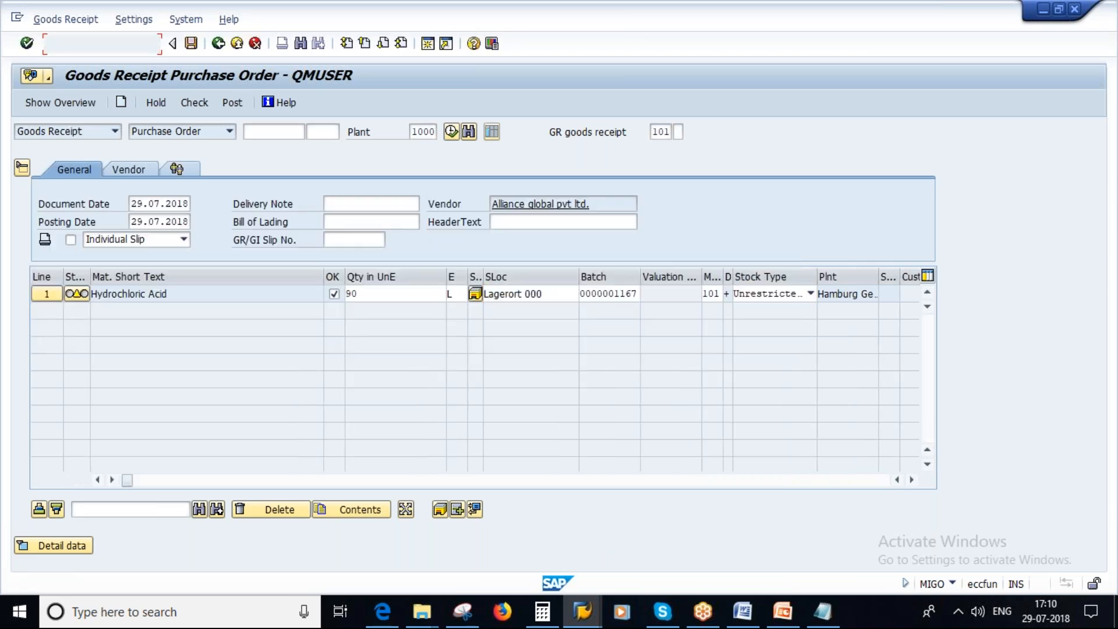
key("Return")
type("SPRO")
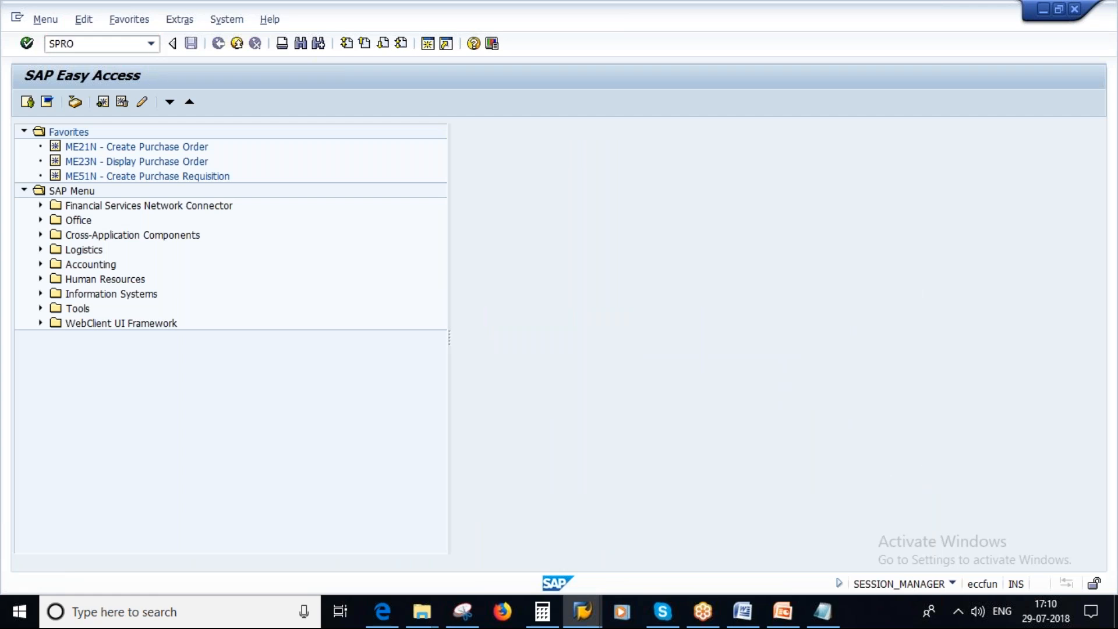
key("Return")
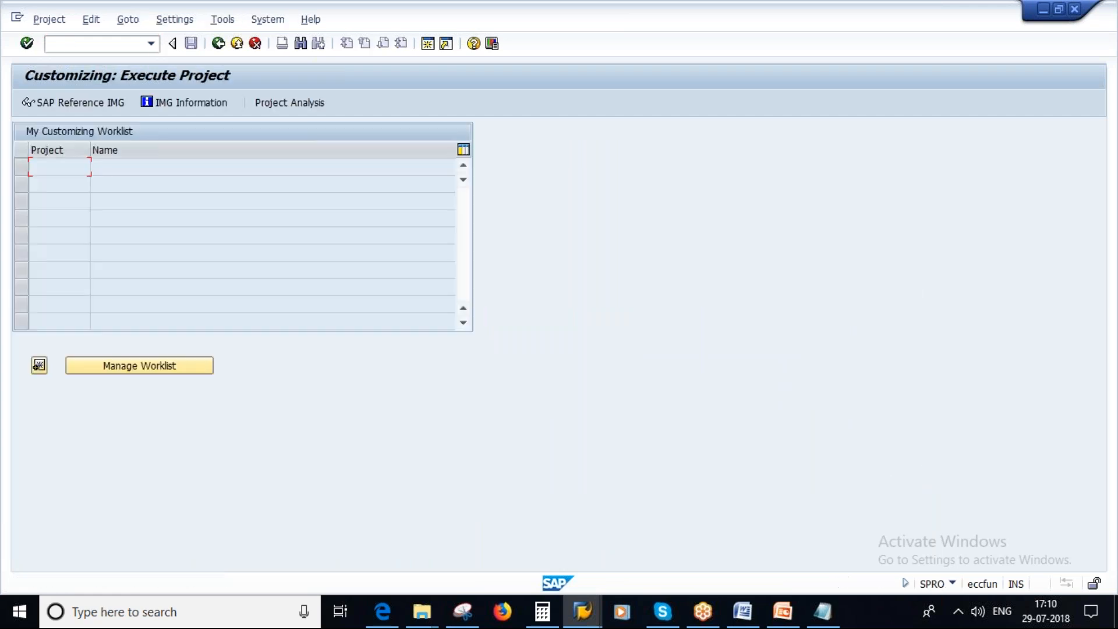
left_click(57, 103)
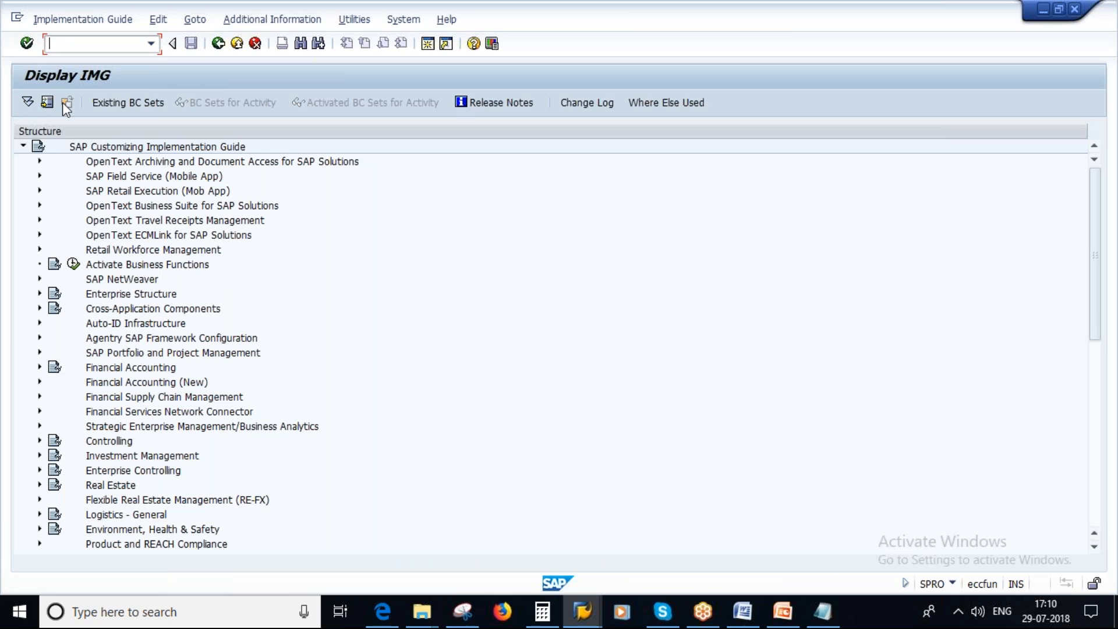
Open Define Purchasing Value Keys under Materials Management > Purchasing > Material Master in the IMG.
scroll(119, 390, "down", 4)
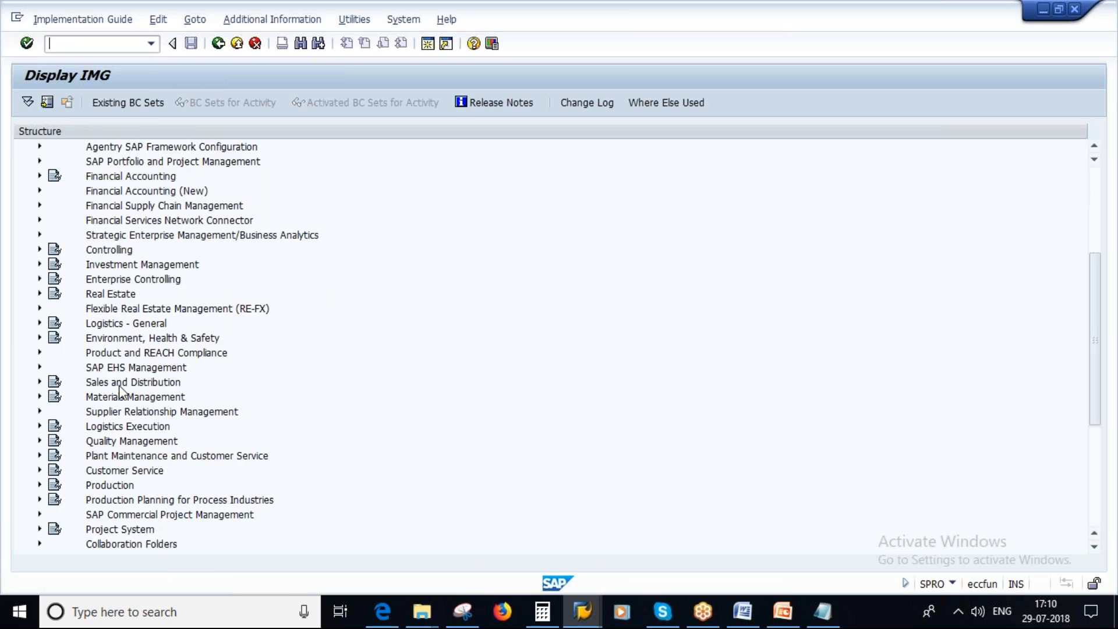
left_click(40, 398)
scroll(492, 373, "down", 3)
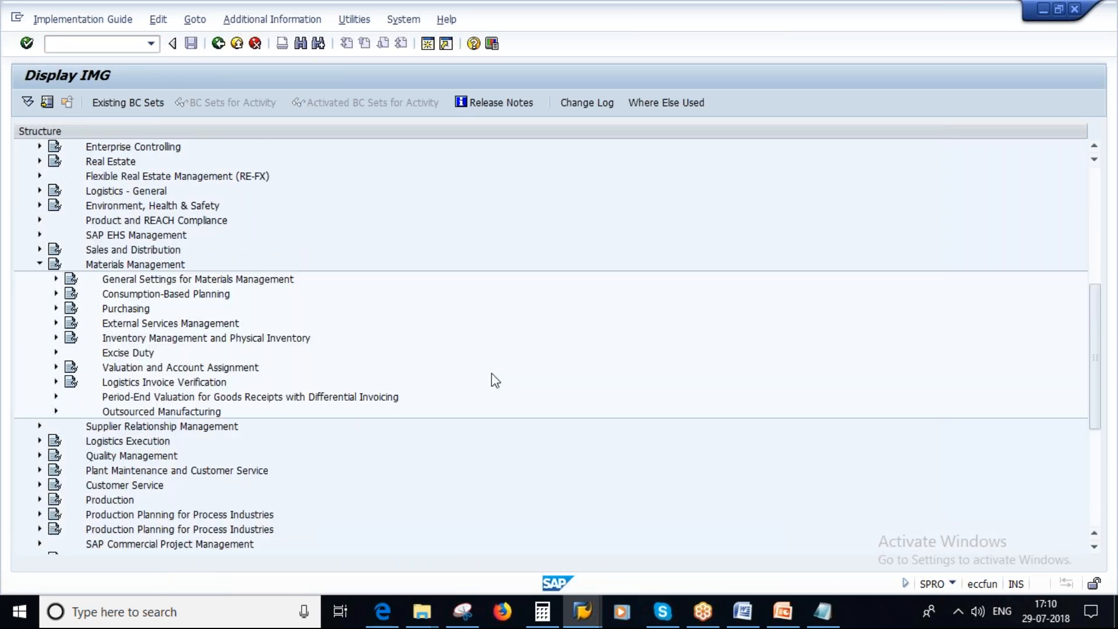
left_click(56, 309)
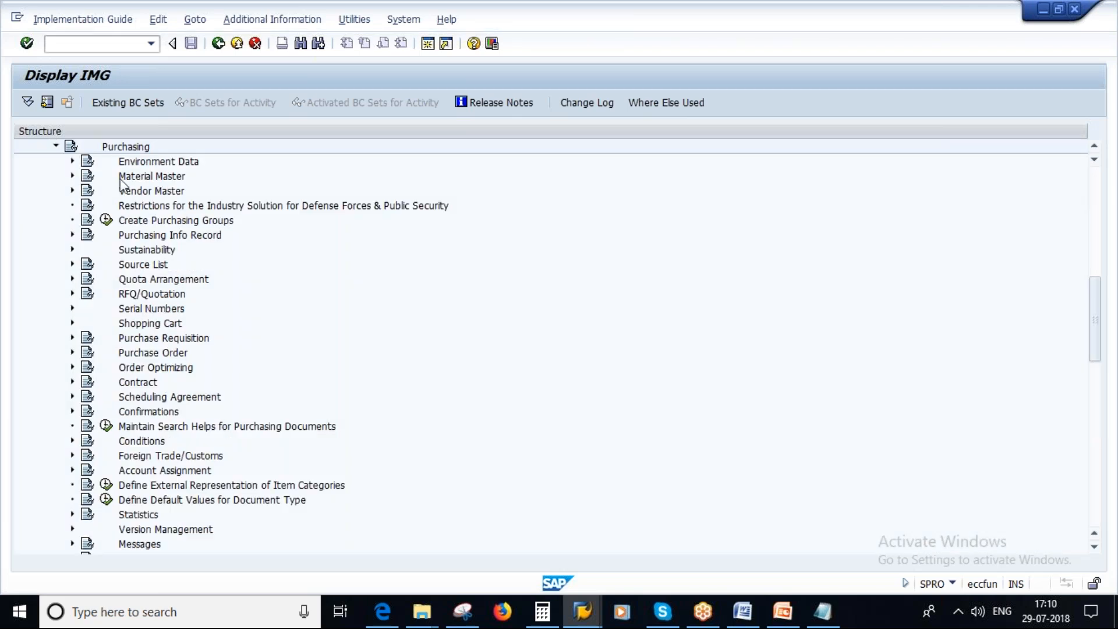
left_click(72, 176)
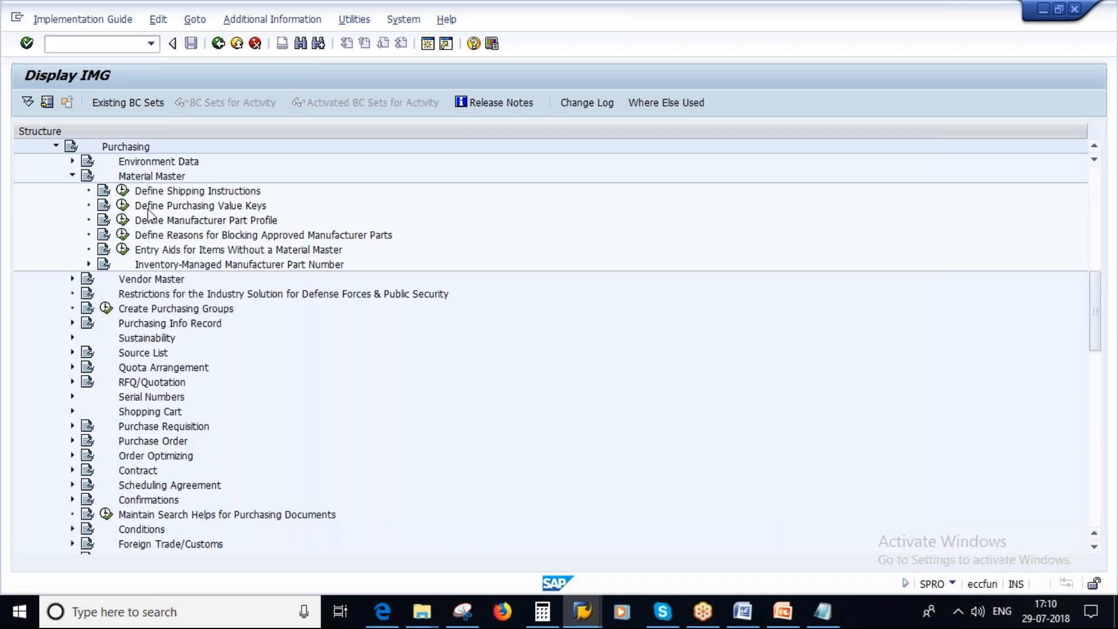
left_click(122, 205)
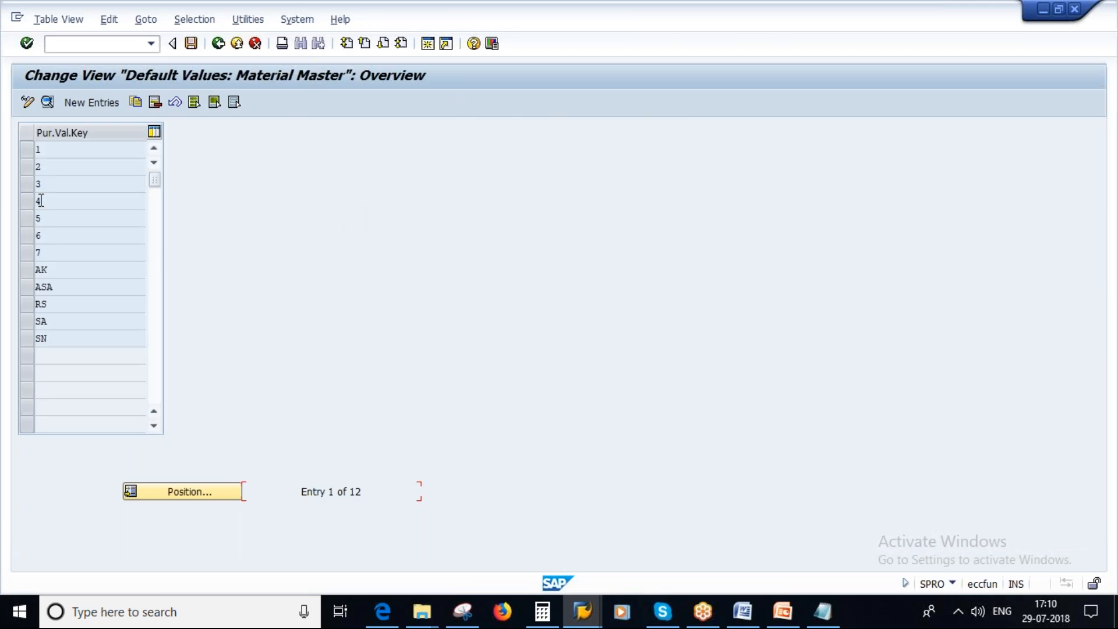
Open the details of purchasing value key 2 and review its reminder periods and the underdelivery and overdelivery tolerances.
left_click(27, 168)
left_click(46, 103)
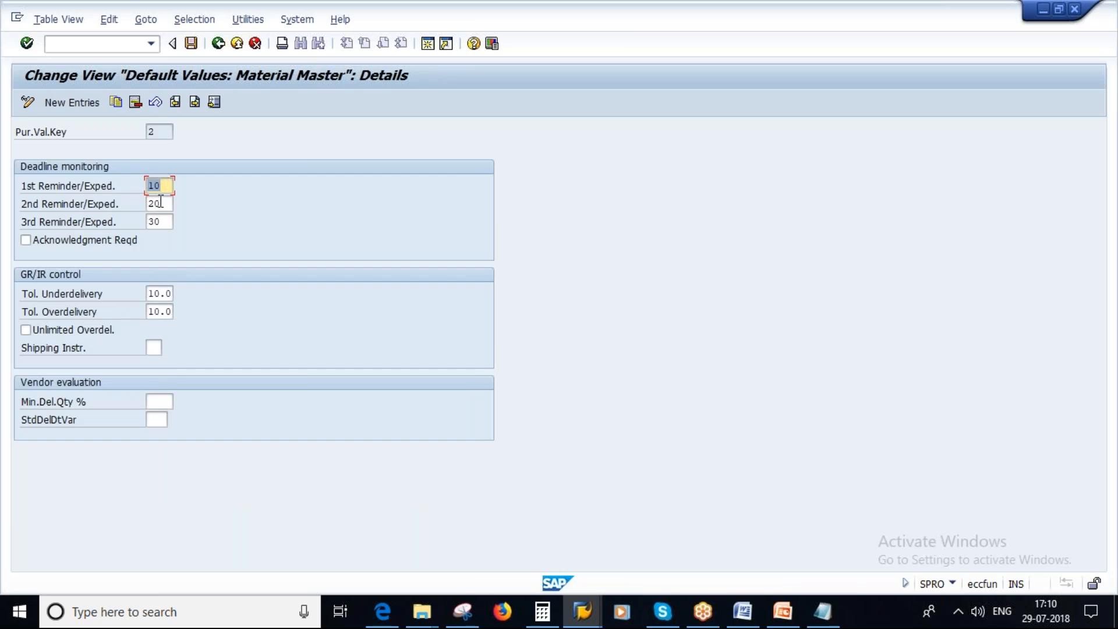
key("Tab")
key("Tab")
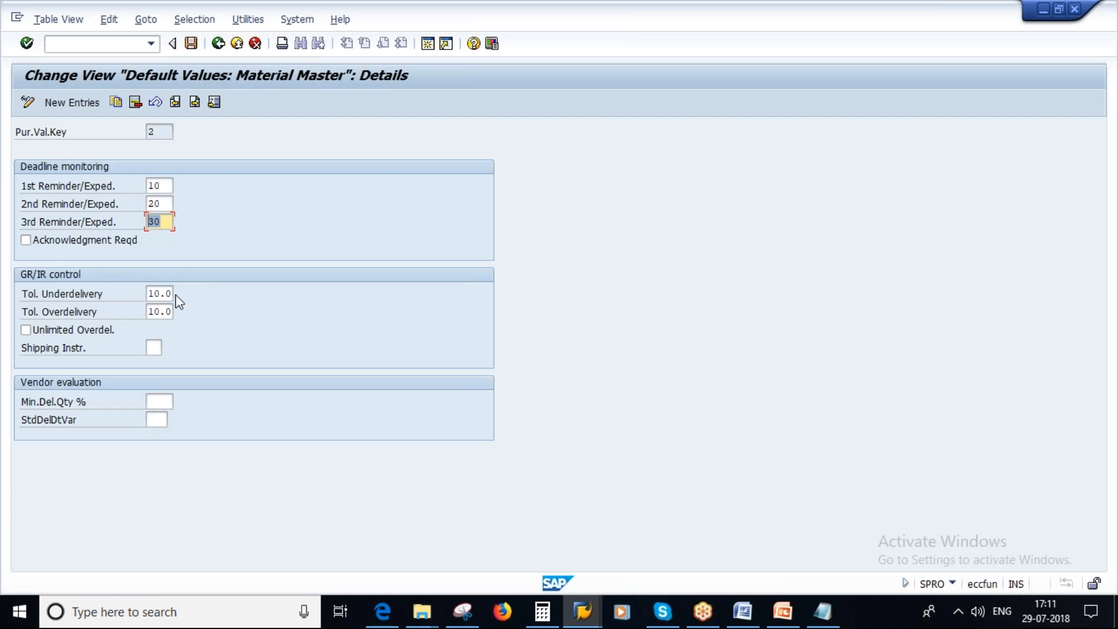
left_click_drag(154, 296, 212, 327)
left_click(150, 316)
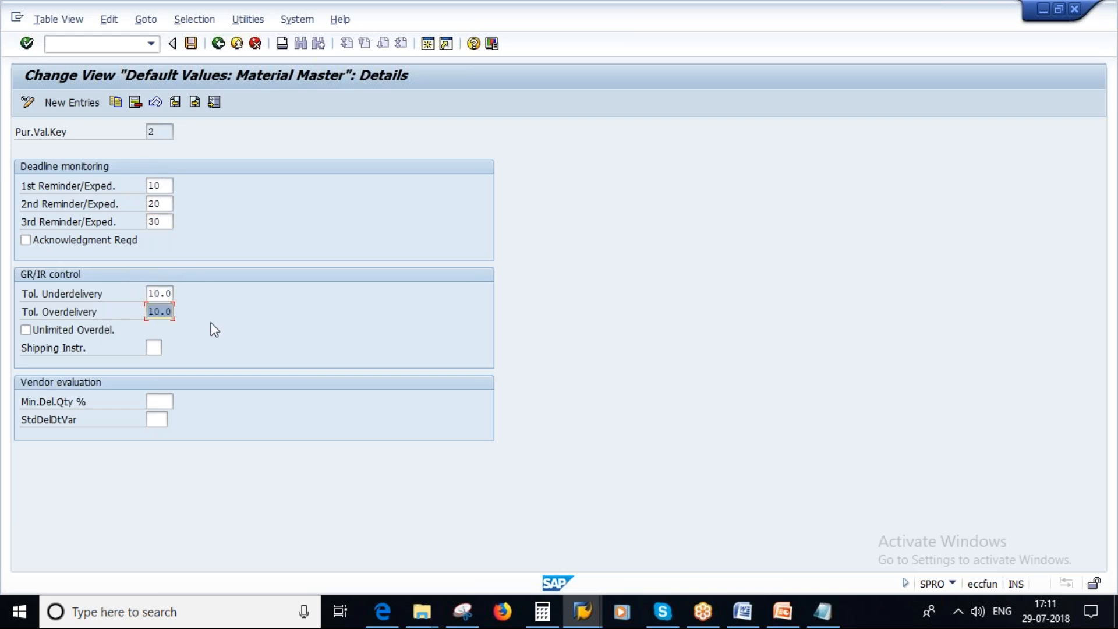
Add key SA to the selection, reopen the details, and compare the tolerances with slide 11, Underdelivery and Overdelivery, in PowerPoint.
left_click(215, 45)
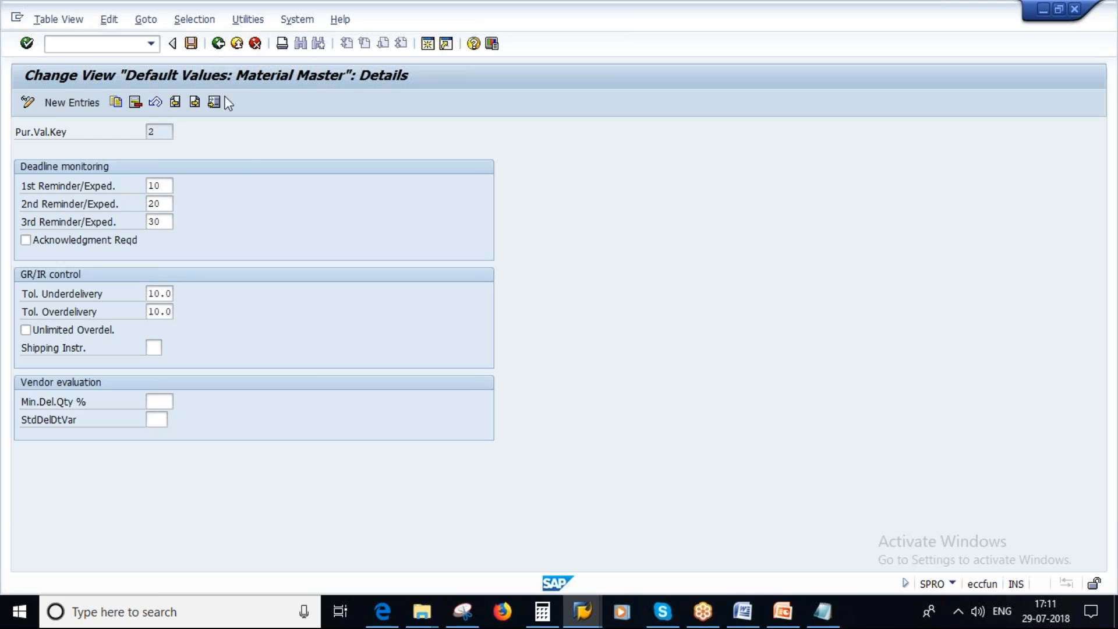
left_click(24, 321)
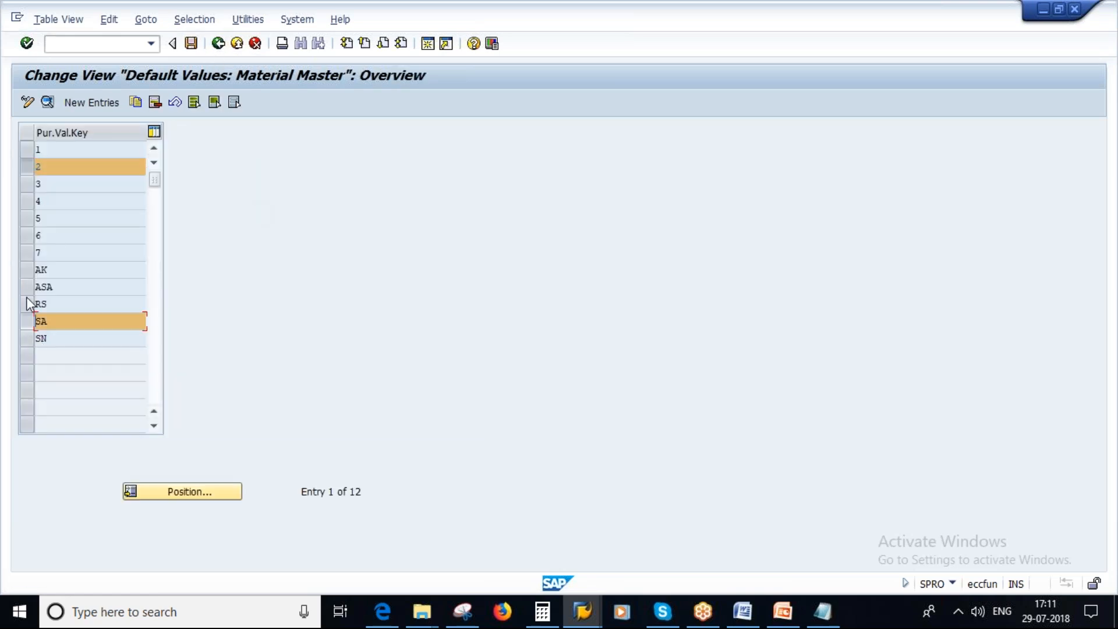
left_click(47, 102)
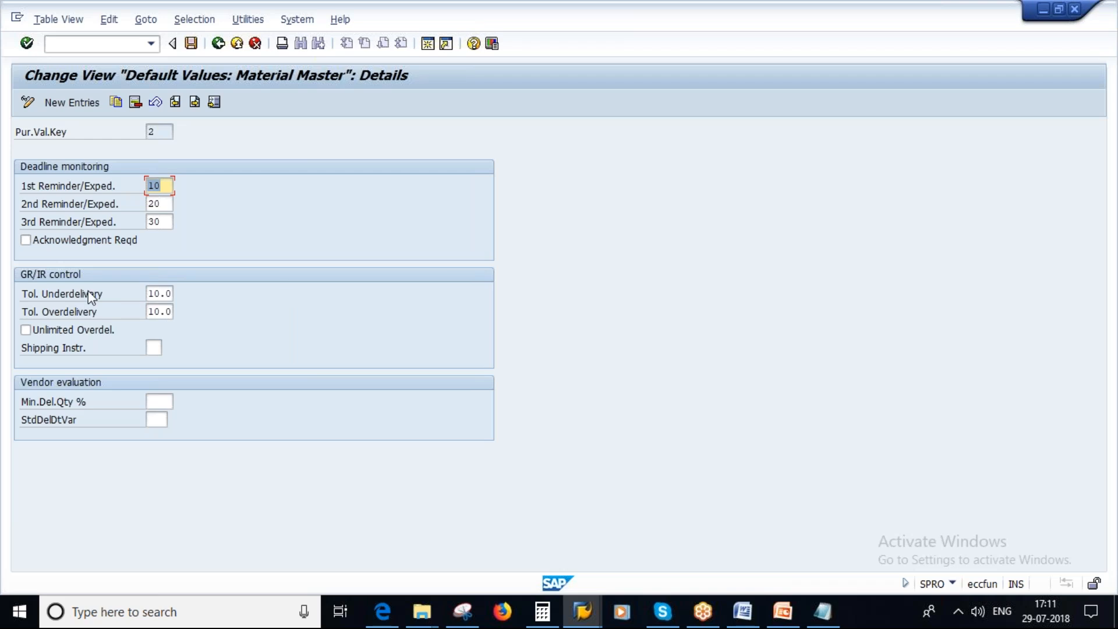
left_click(158, 293)
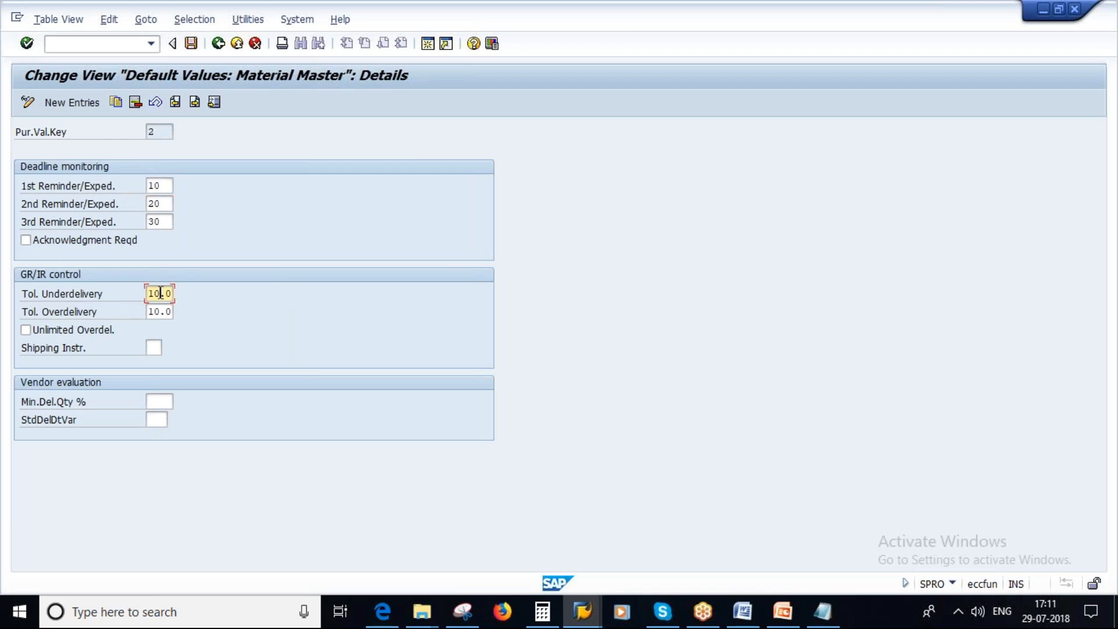
left_click(784, 617)
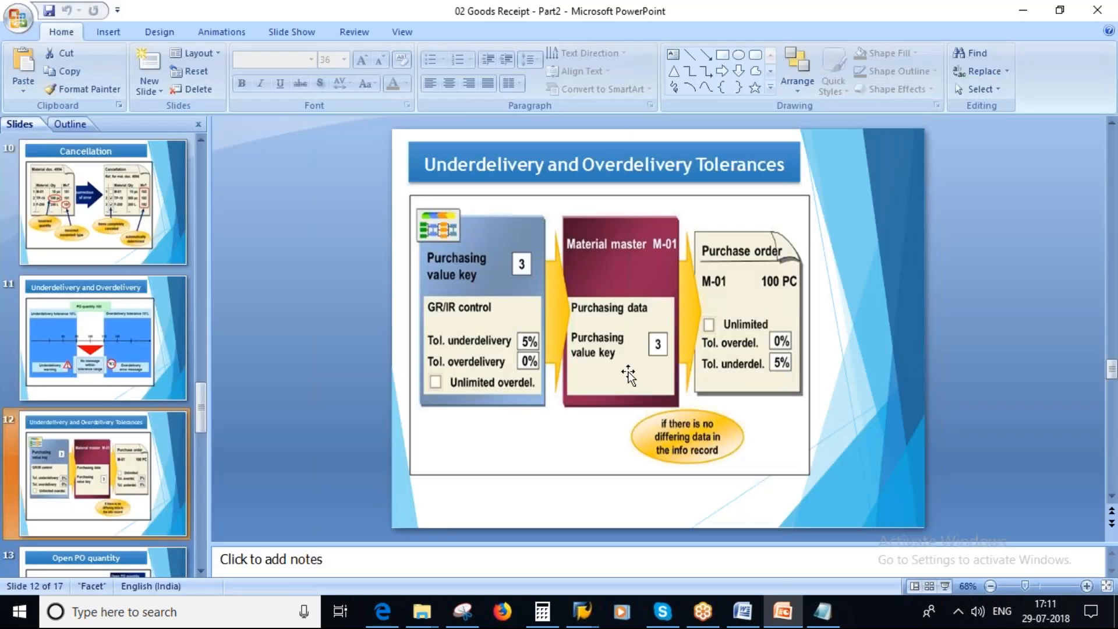
scroll(550, 338, "up", 1)
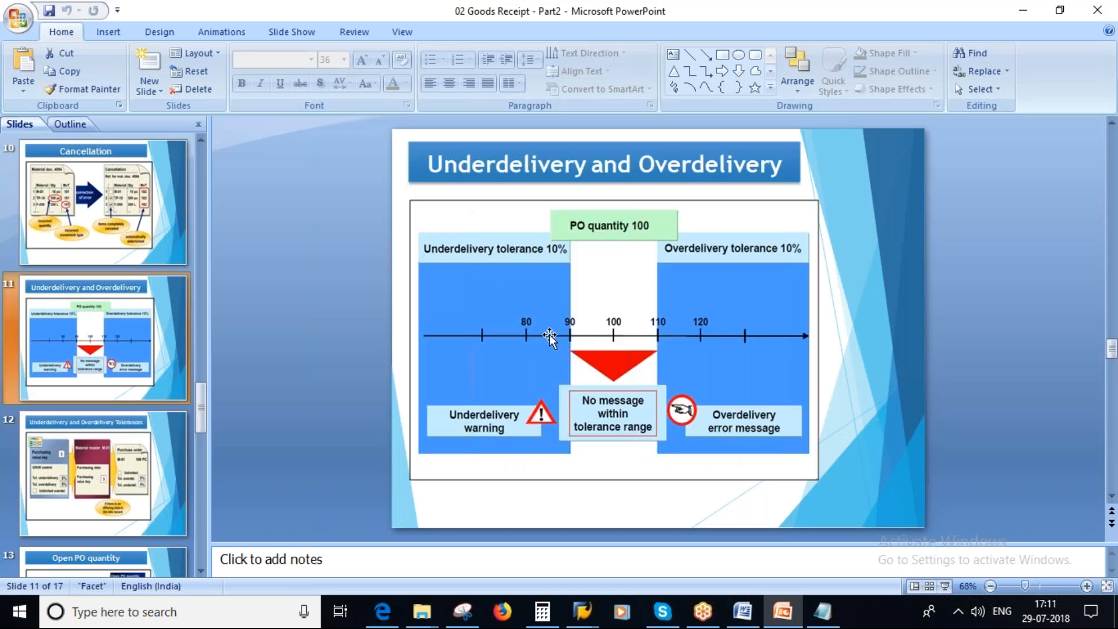
Switch back to SAP and set the overdelivery tolerance of purchasing value key 2 to 20.0.
key("alt+Tab")
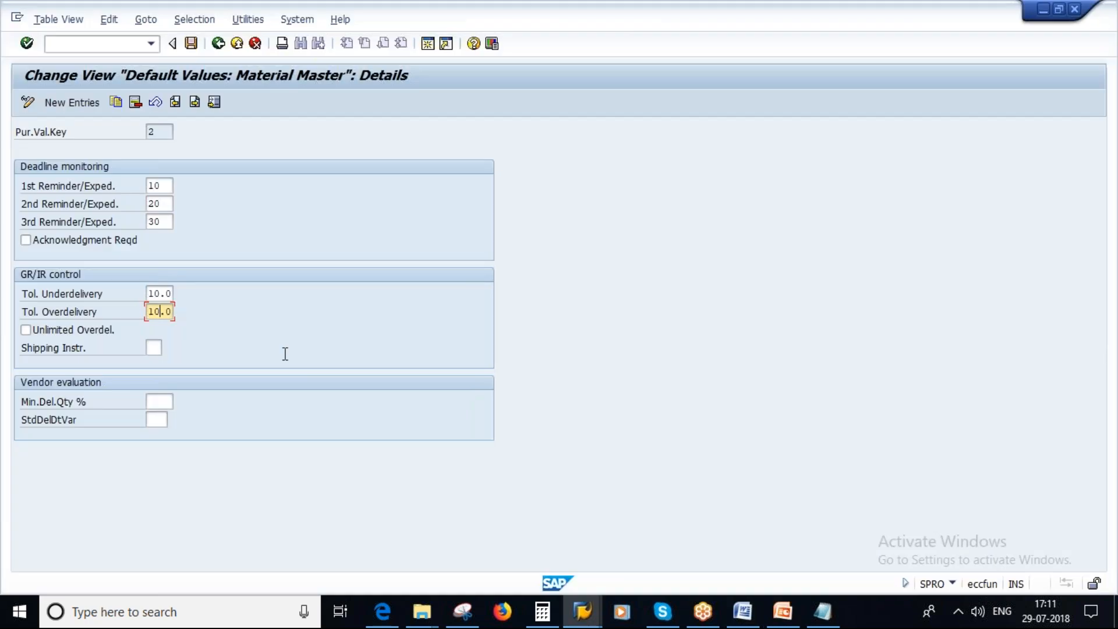
key("Delete")
key("Delete")
type("10")
left_click(780, 616)
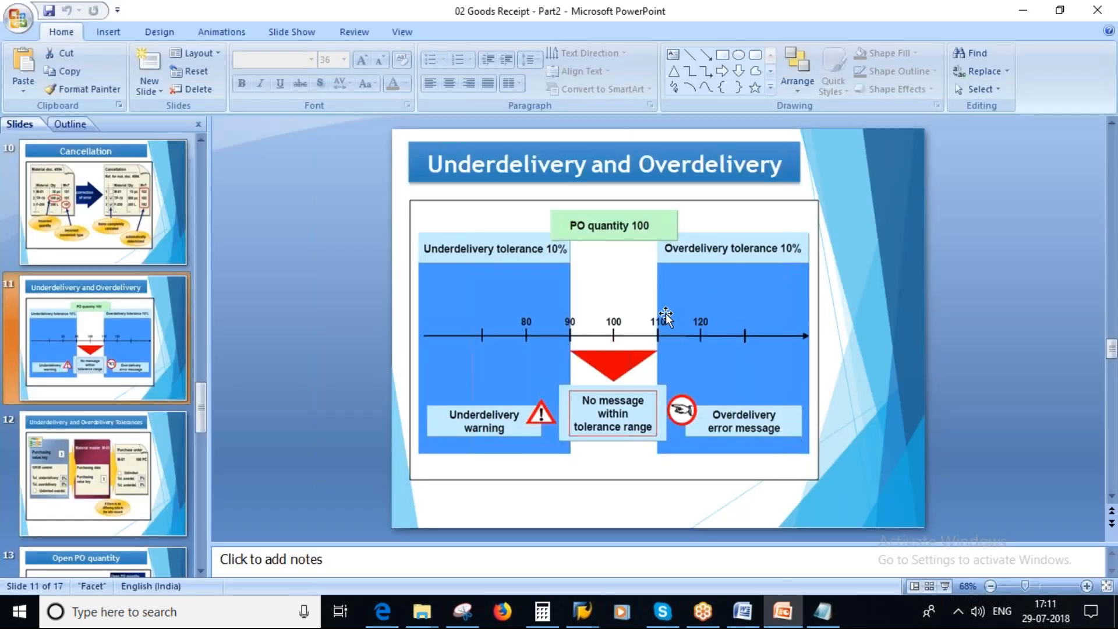
key("alt+Tab")
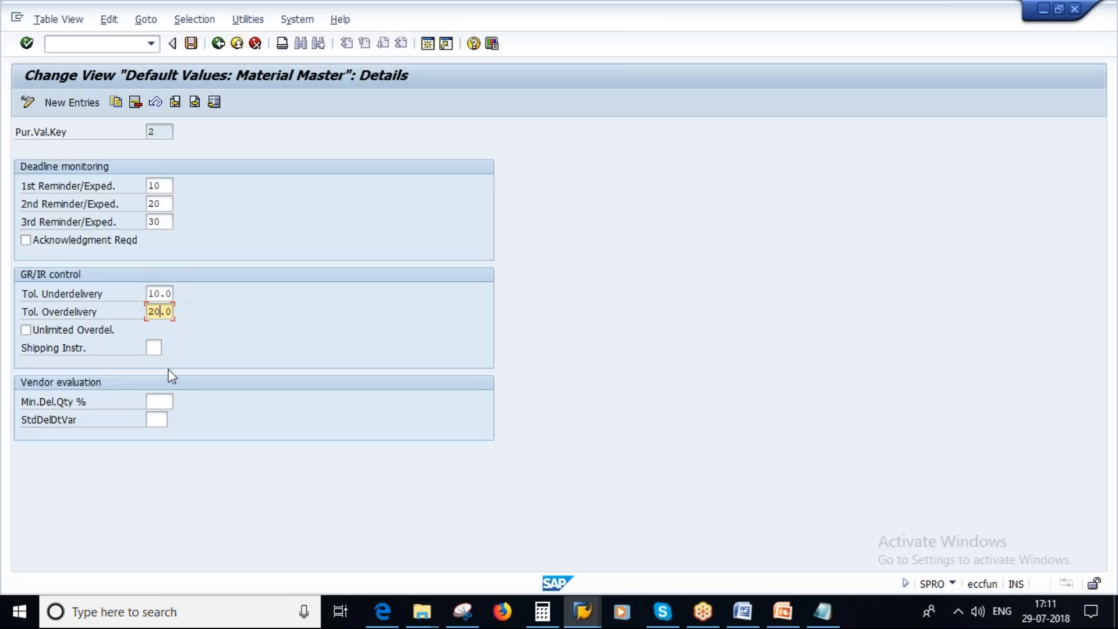
Return to the overview, open the details of purchasing value key SA, and set its underdelivery tolerance to 10.0.
left_click(218, 44)
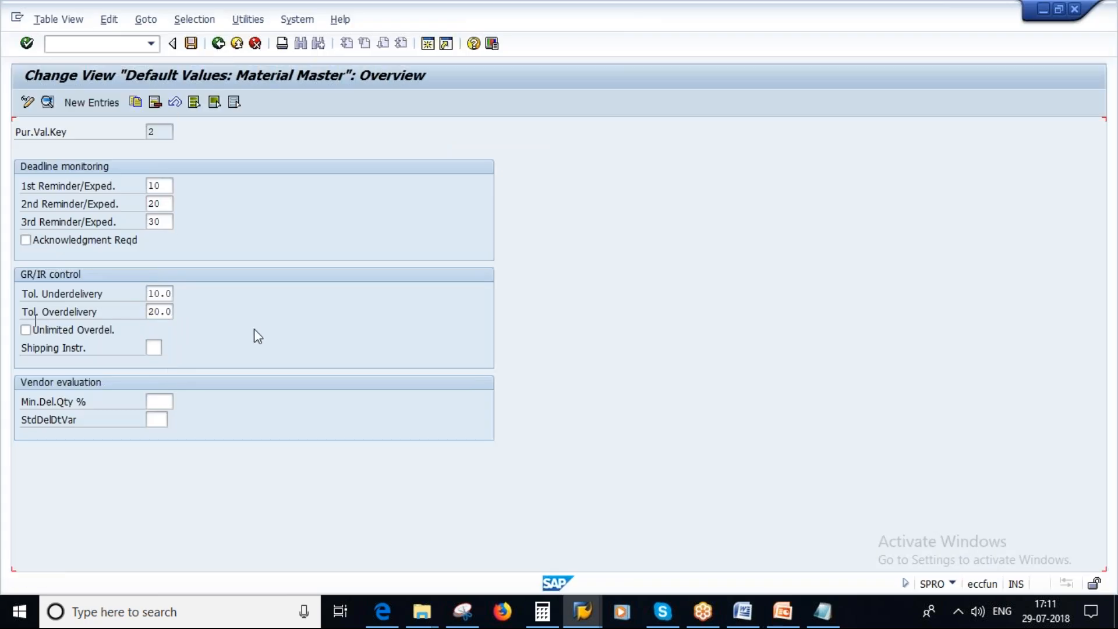
left_click(27, 167)
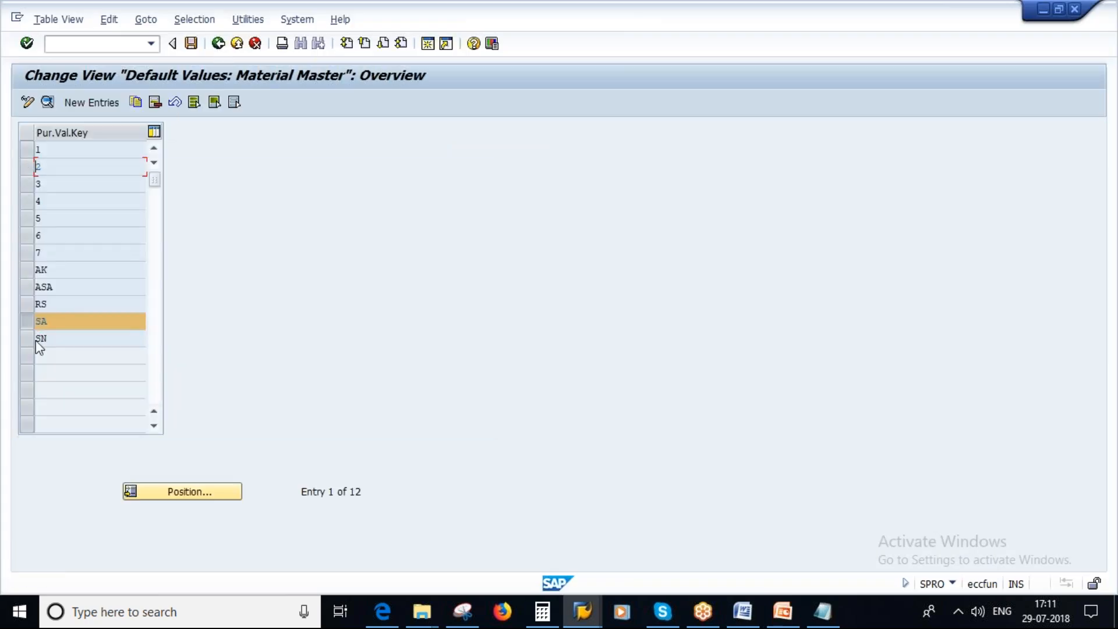
left_click(47, 102)
left_click(160, 296)
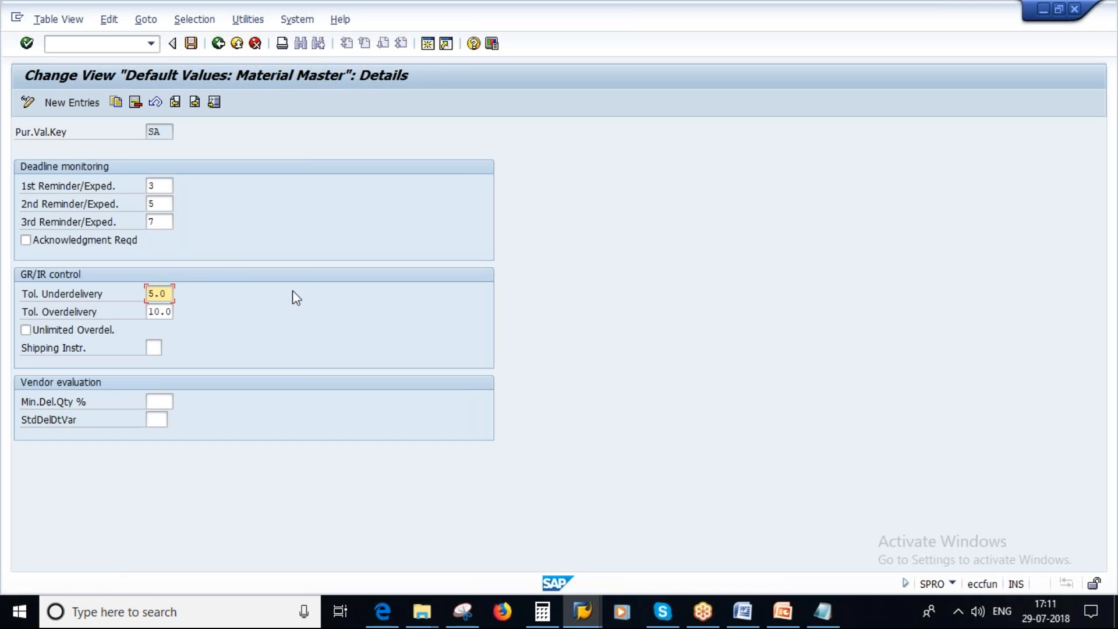
left_click(153, 291)
key("Delete")
key("Delete")
key("Delete")
type("10.0")
key("Return")
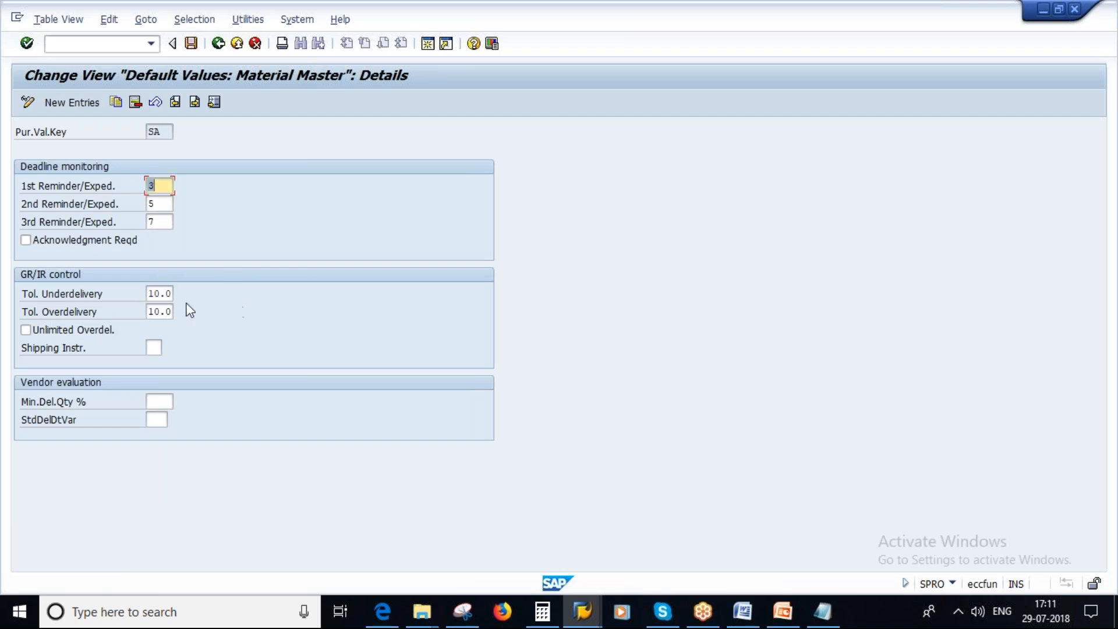
Compare key SA's underdelivery and overdelivery tolerances with the Underdelivery and Overdelivery slide in PowerPoint, and return to SAP.
left_click(163, 294)
left_click(159, 312)
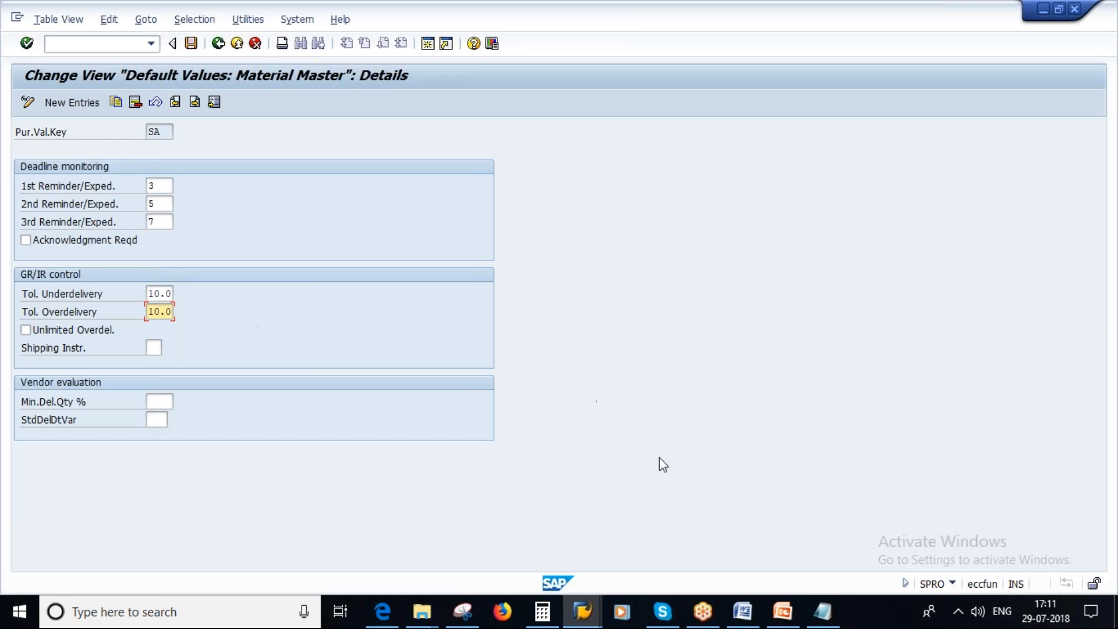
left_click(783, 611)
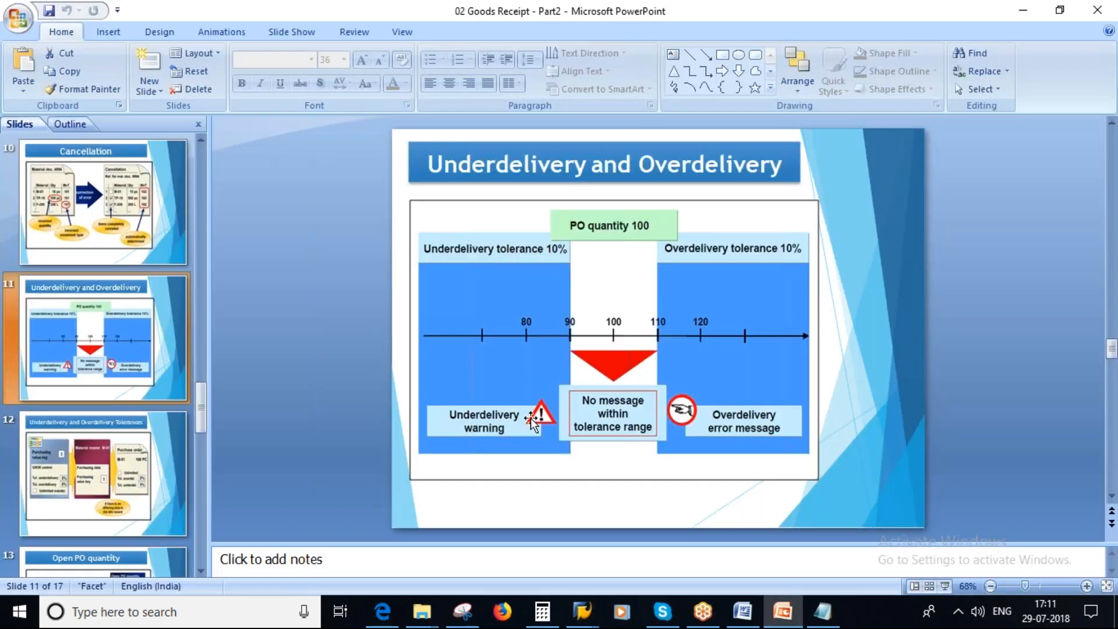
key("alt+Tab")
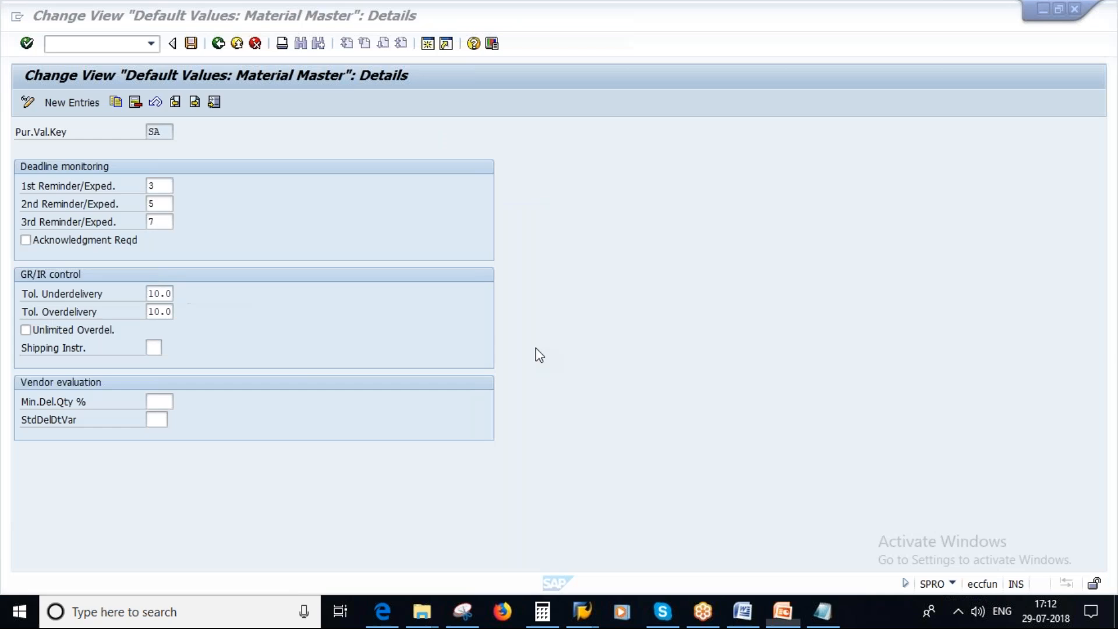
Exit the purchasing value key details and save the tolerance changes in the proposed customizing request.
key("shift+F3")
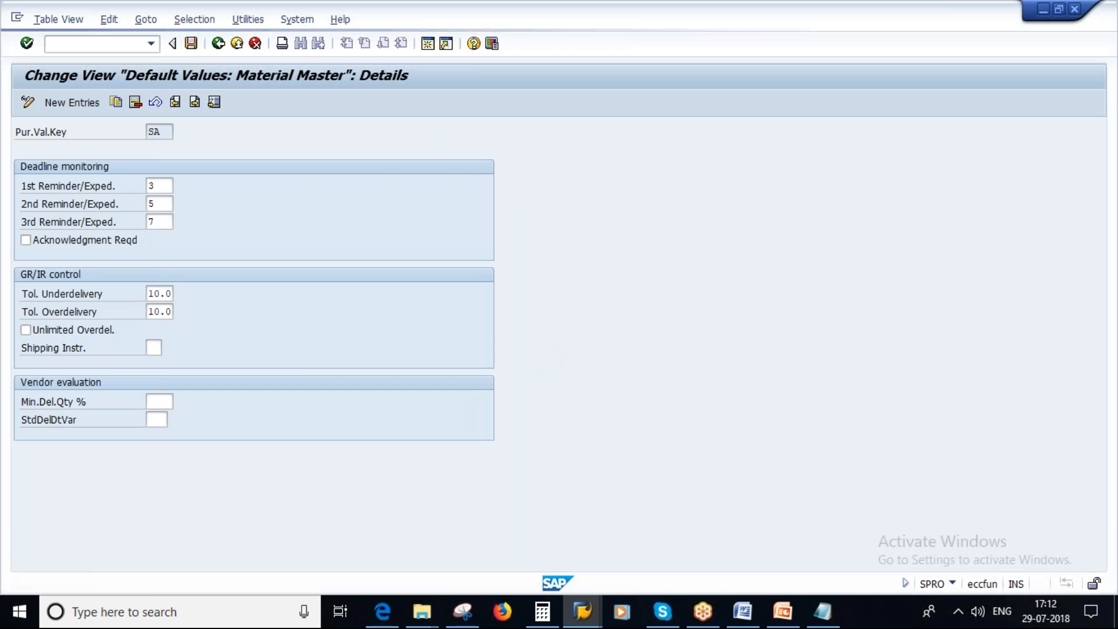
left_click(239, 276)
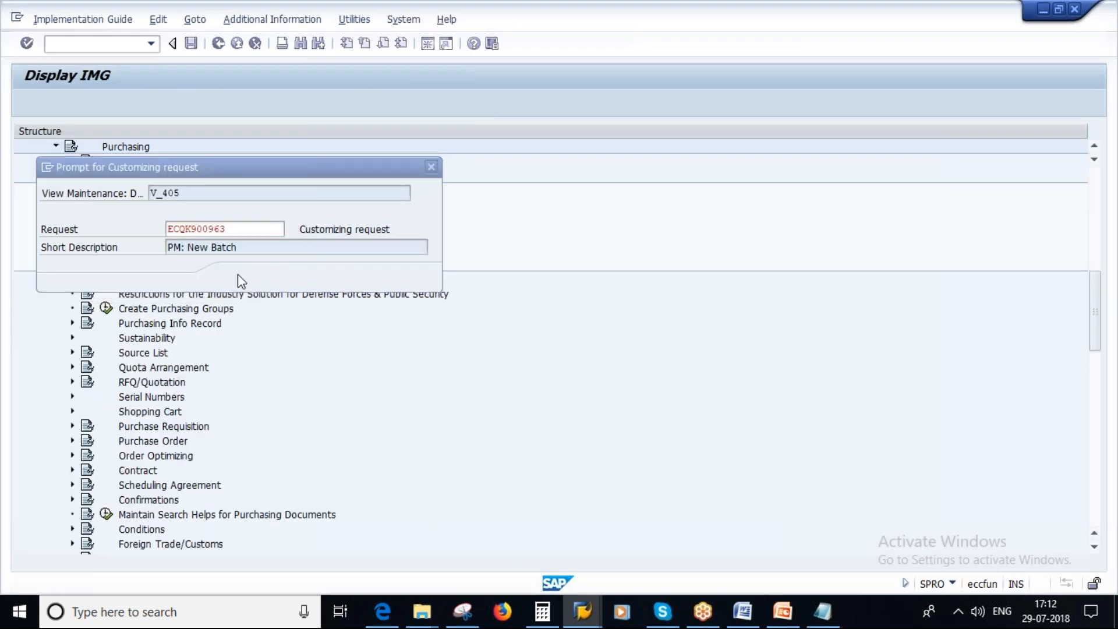
left_click(331, 457)
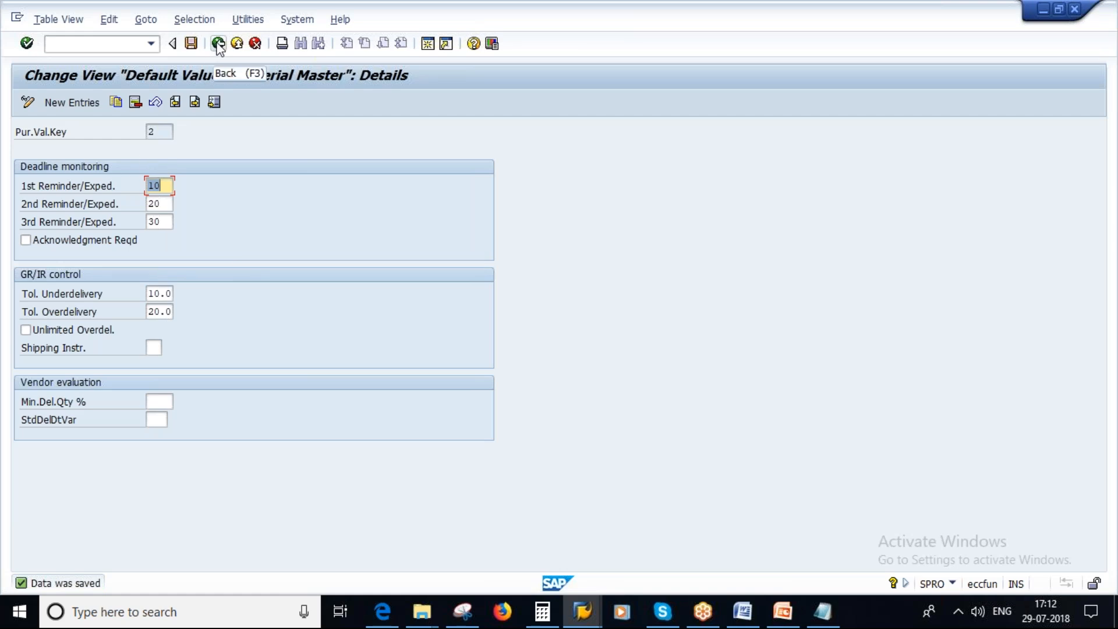
Return to the overview, select purchasing value key SA, and switch to the Underdelivery and Overdelivery slide in PowerPoint.
left_click(218, 44)
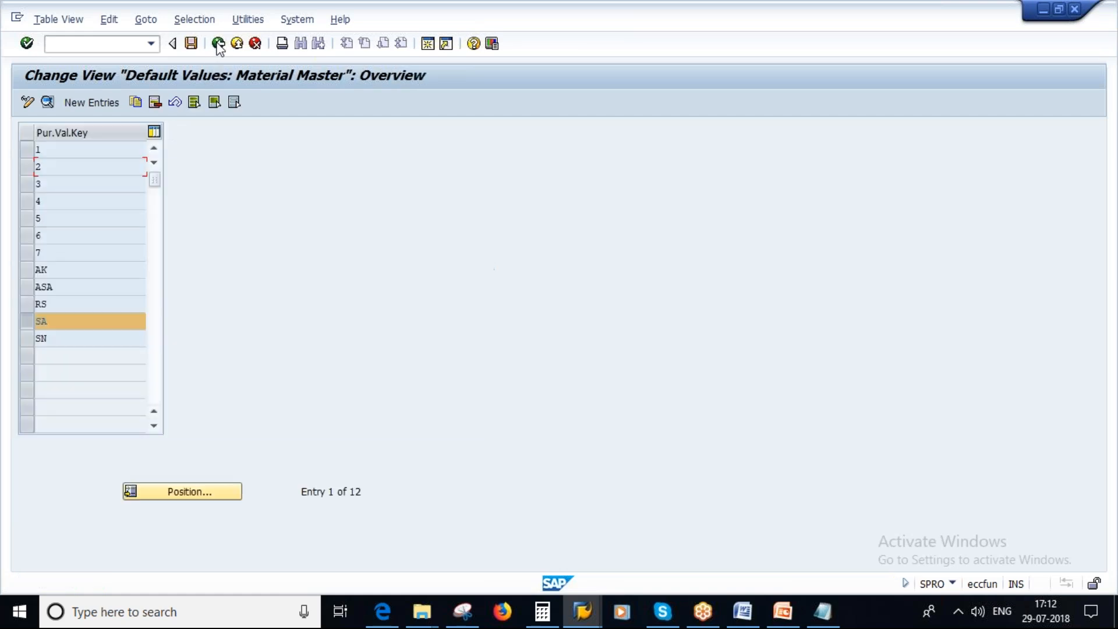
double_click(49, 321)
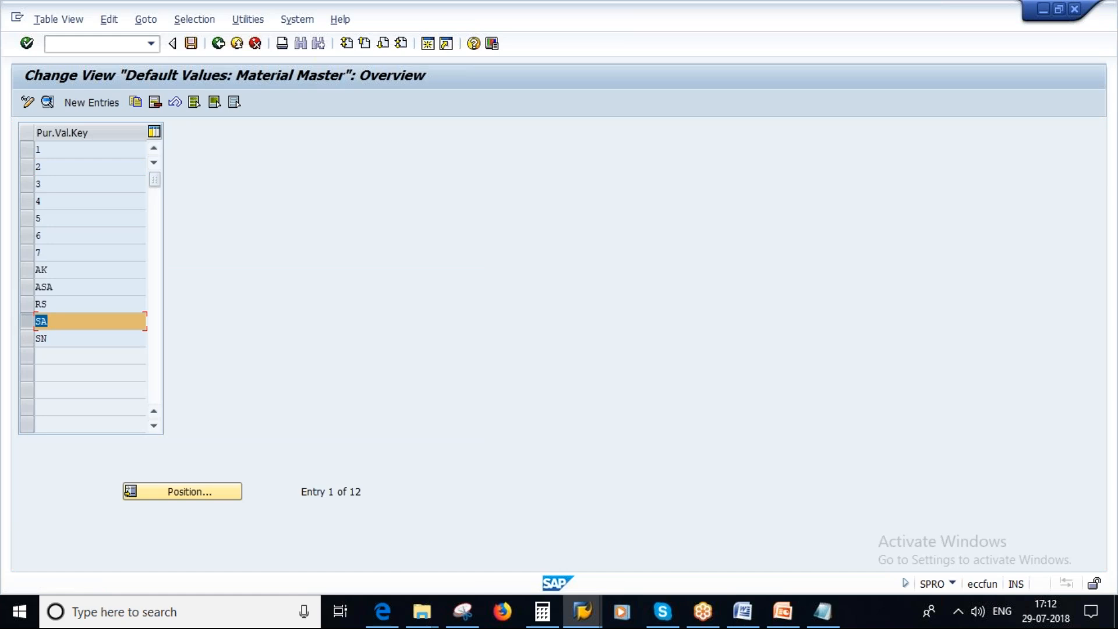
left_click(783, 612)
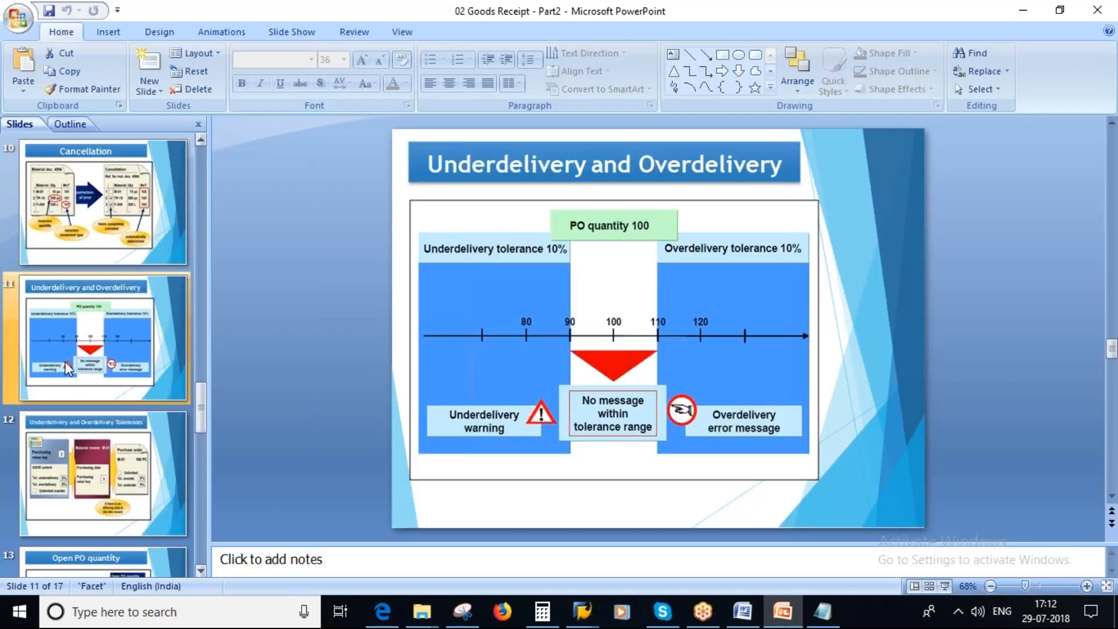
View the Underdelivery and Overdelivery Tolerances slide, then switch to SAP and look through its stock overview, purchasing value key and materials list sessions.
left_click(81, 445)
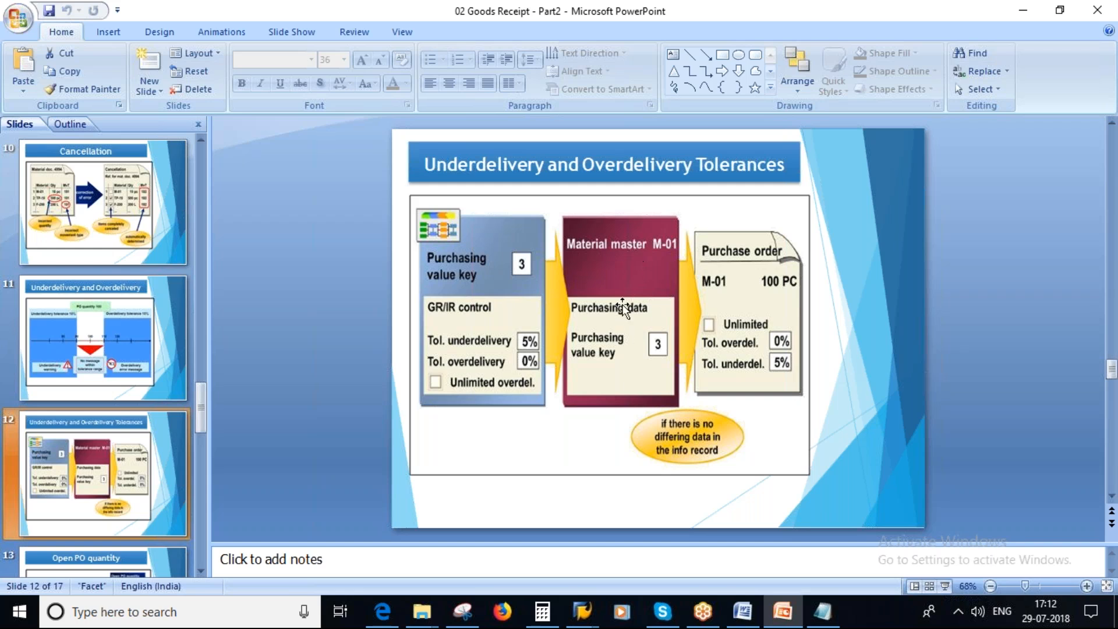
mouse_move(584, 617)
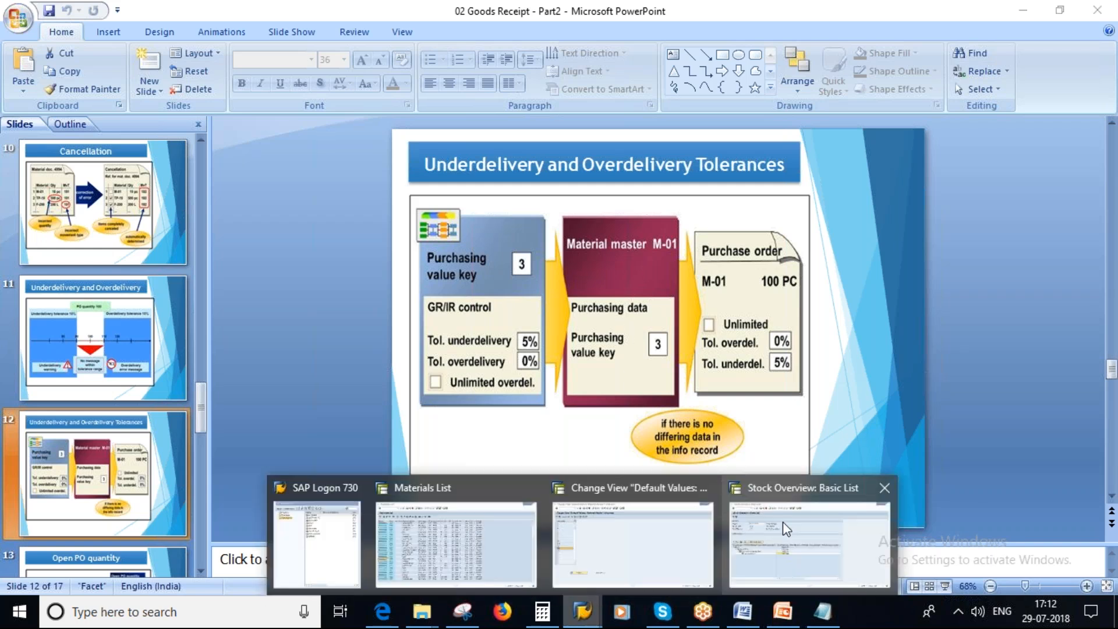
left_click(810, 541)
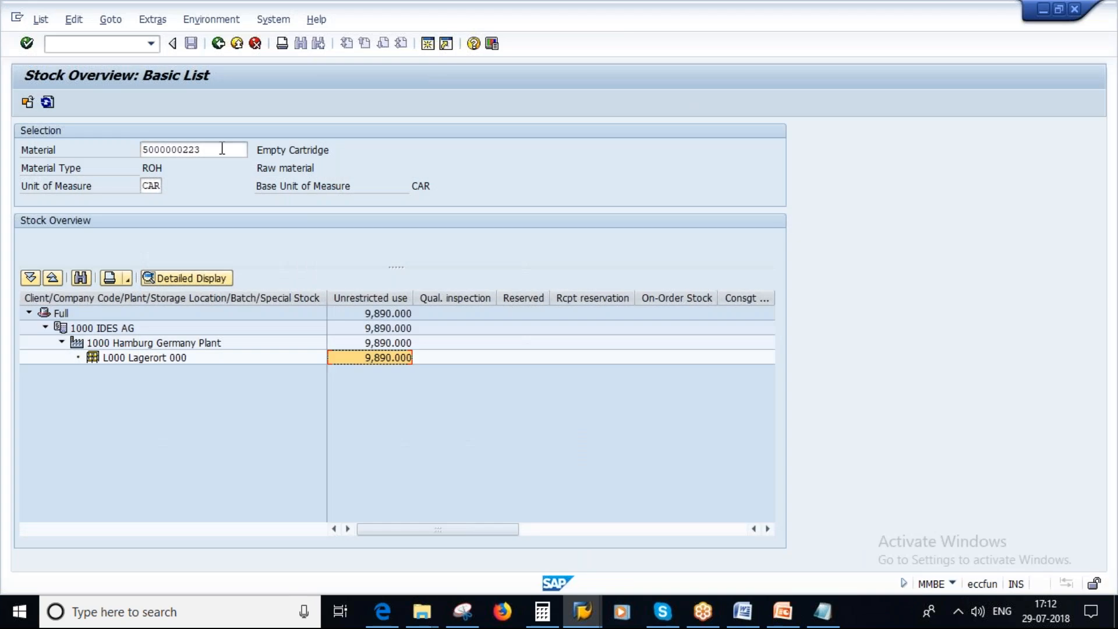
left_click(582, 613)
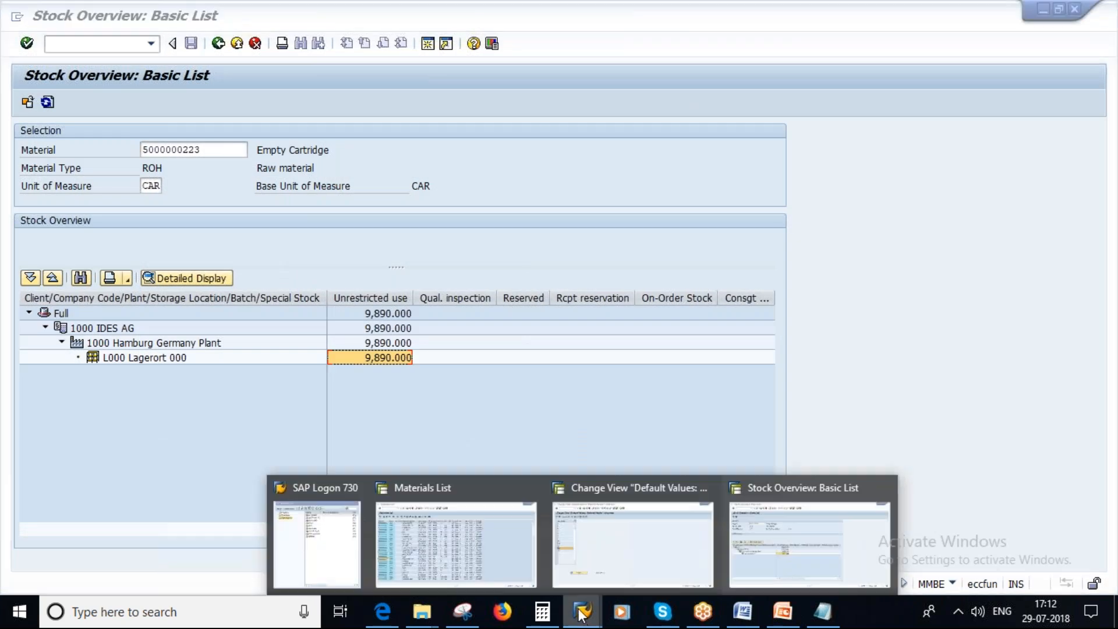
left_click(605, 556)
left_click(581, 613)
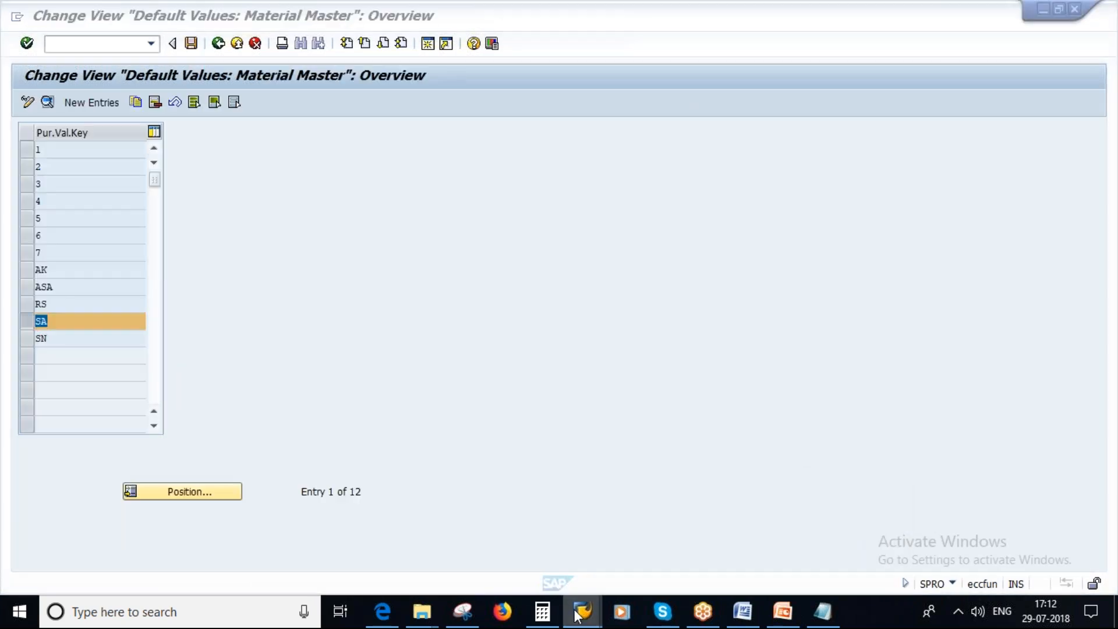
left_click(453, 538)
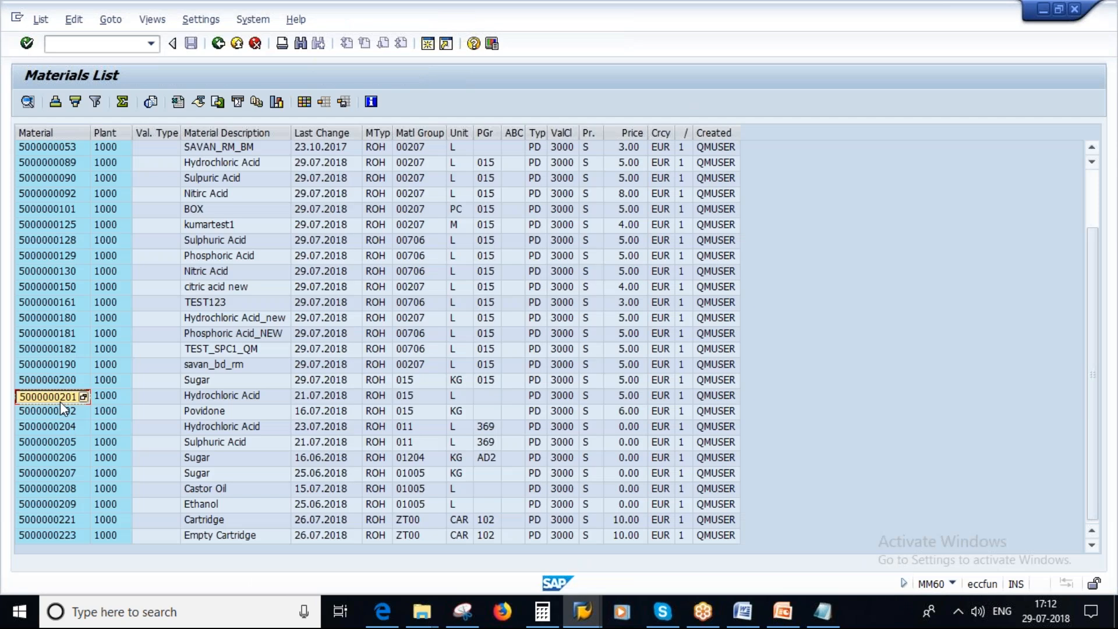
left_click(590, 613)
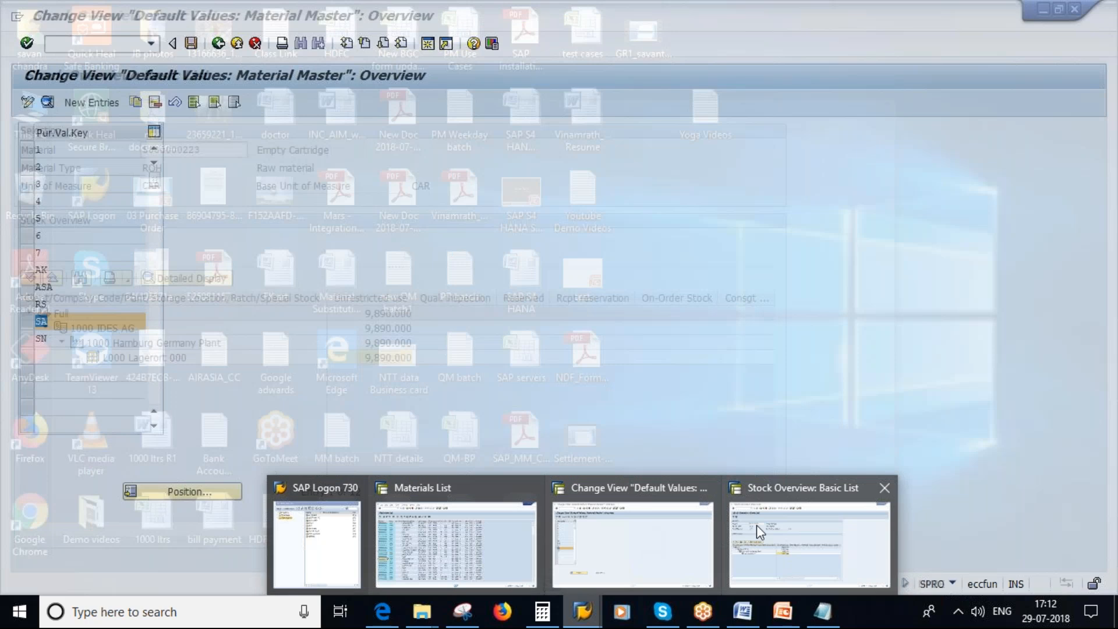
left_click(756, 526)
type("/NMM02")
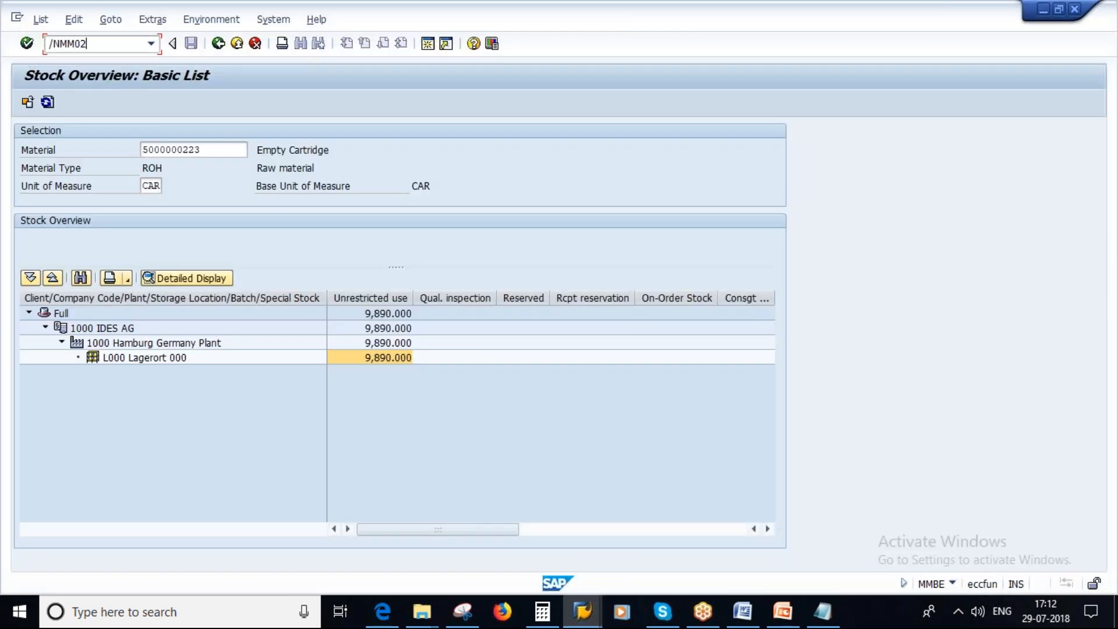
key("Return")
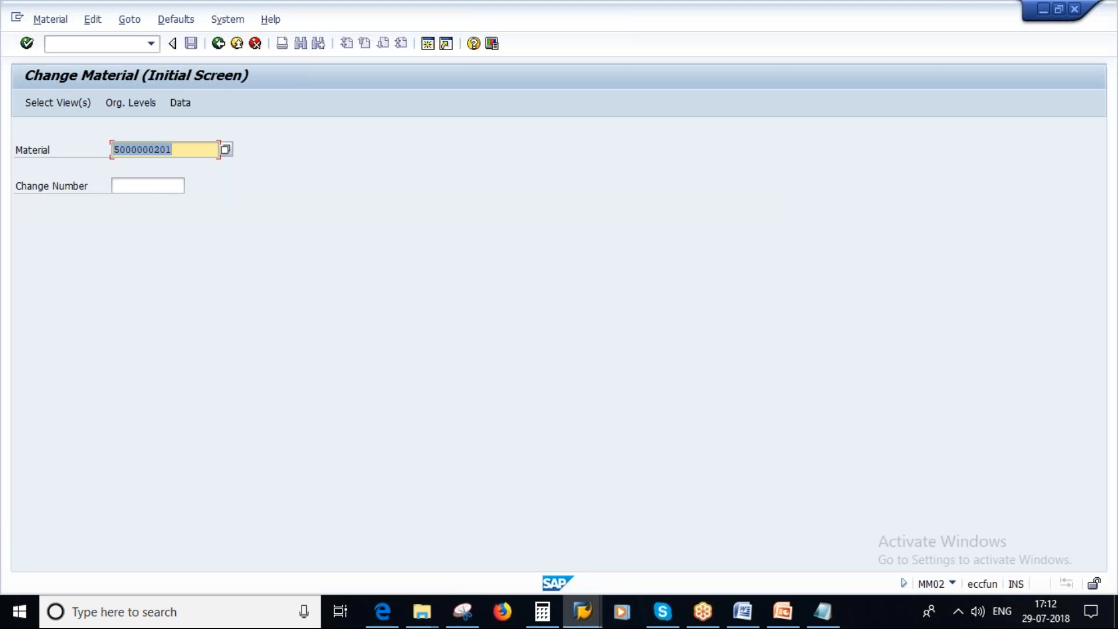
key("Return")
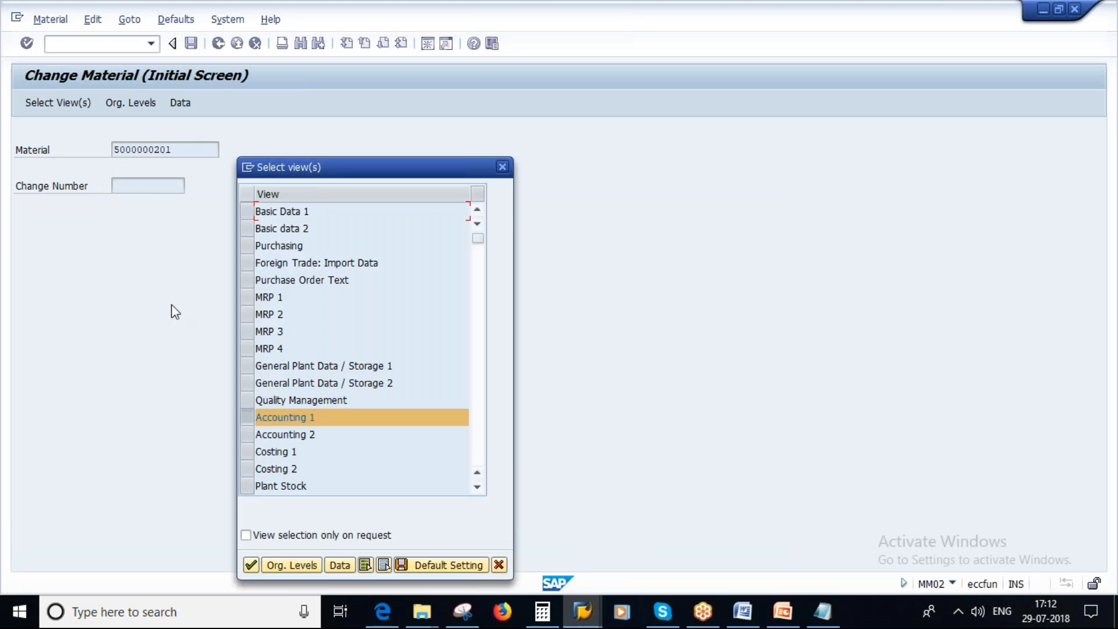
Choose only the Purchasing view instead of Accounting 1 and open it for the material at plant 1000.
left_click(247, 421)
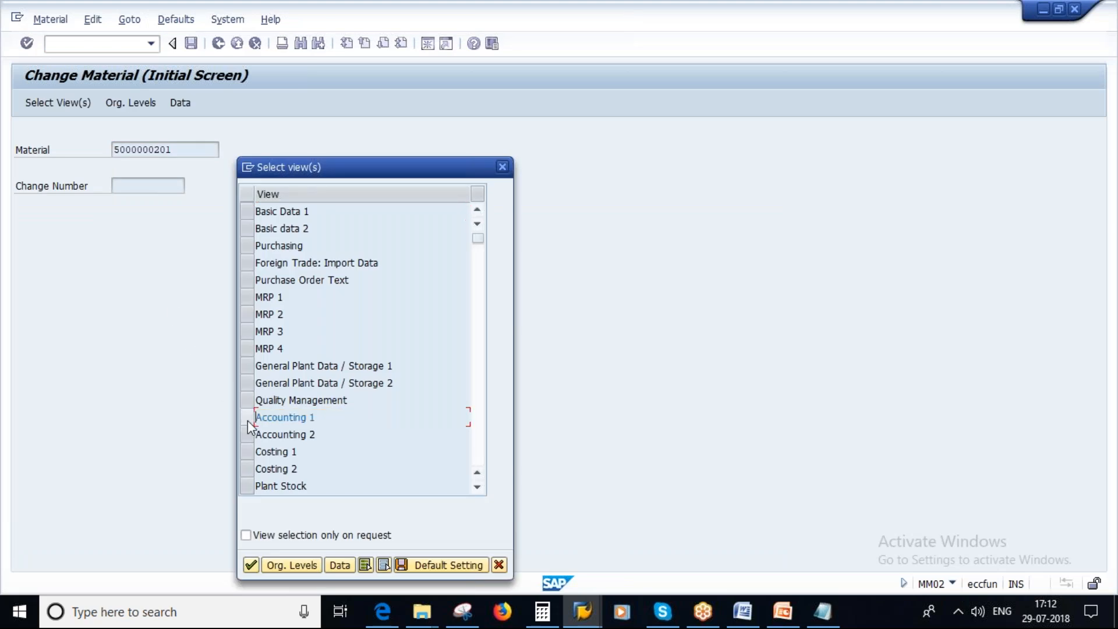
left_click(249, 245)
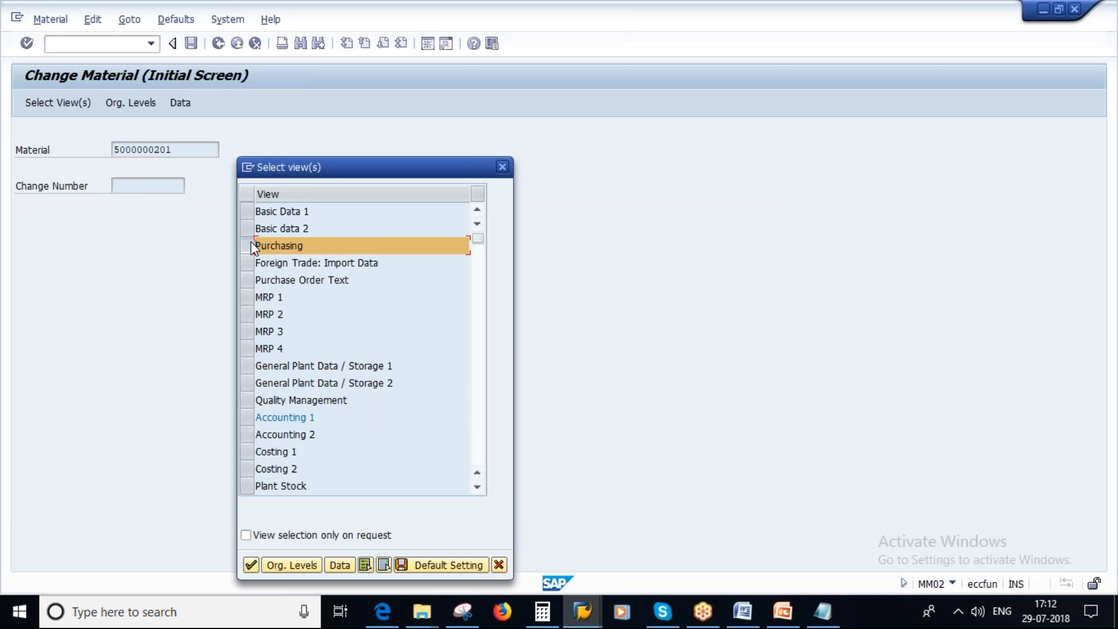
left_click(252, 566)
left_click(353, 261)
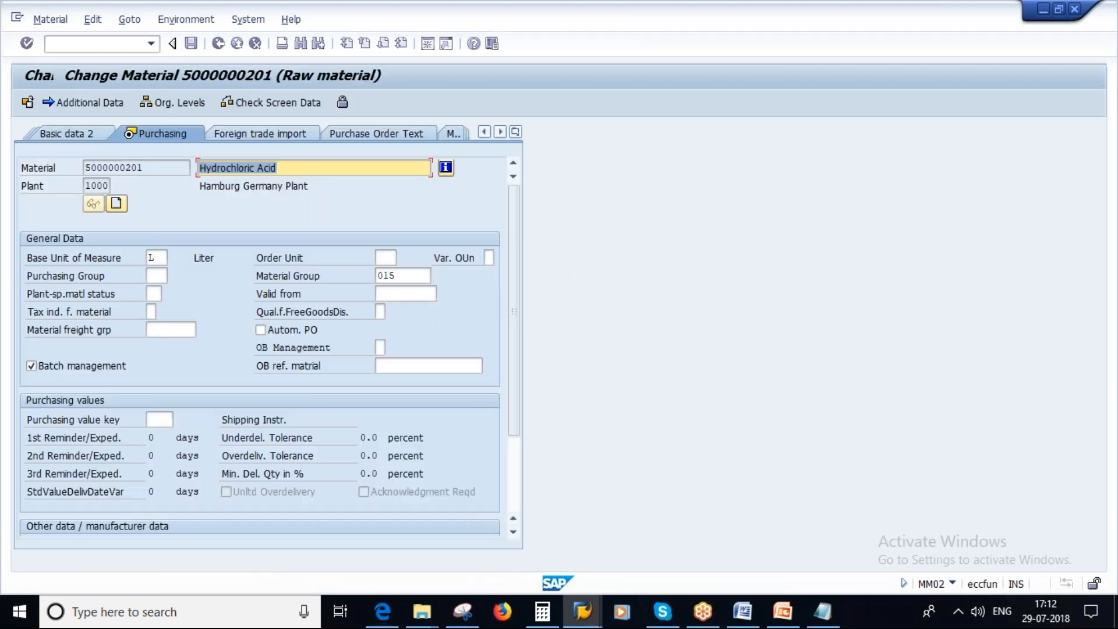
left_click(159, 421)
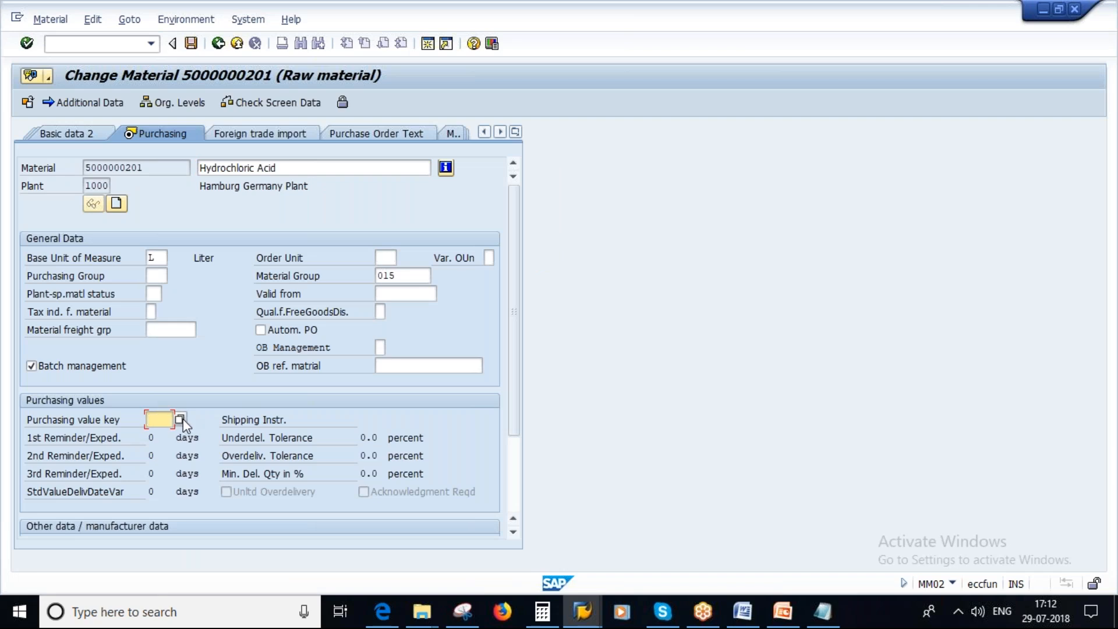
left_click(181, 420)
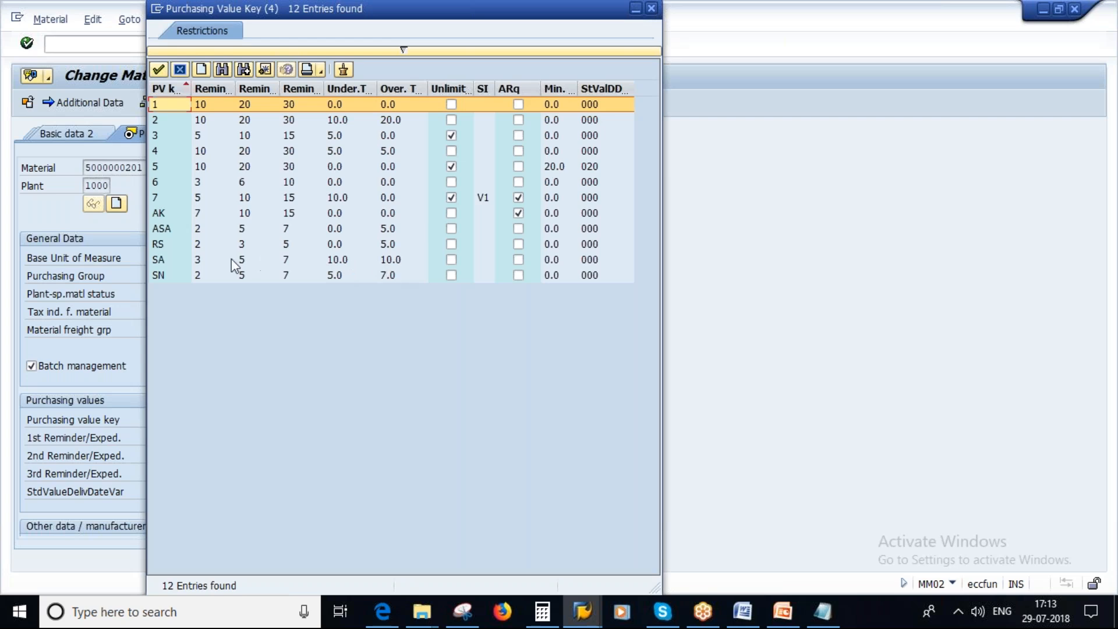
left_click(167, 262)
double_click(167, 260)
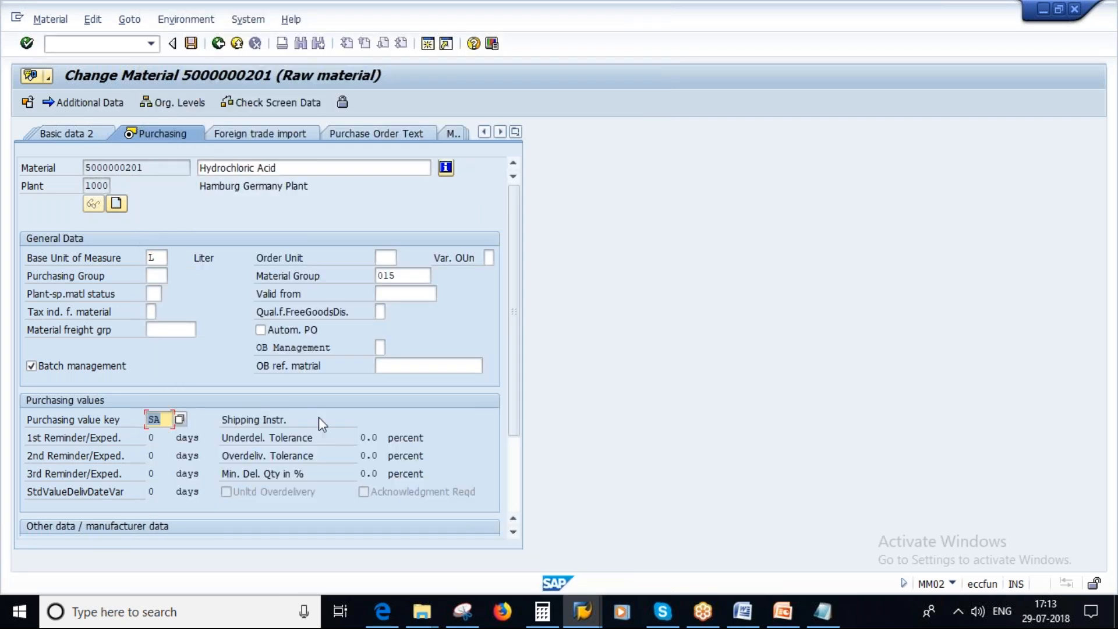
key("Return")
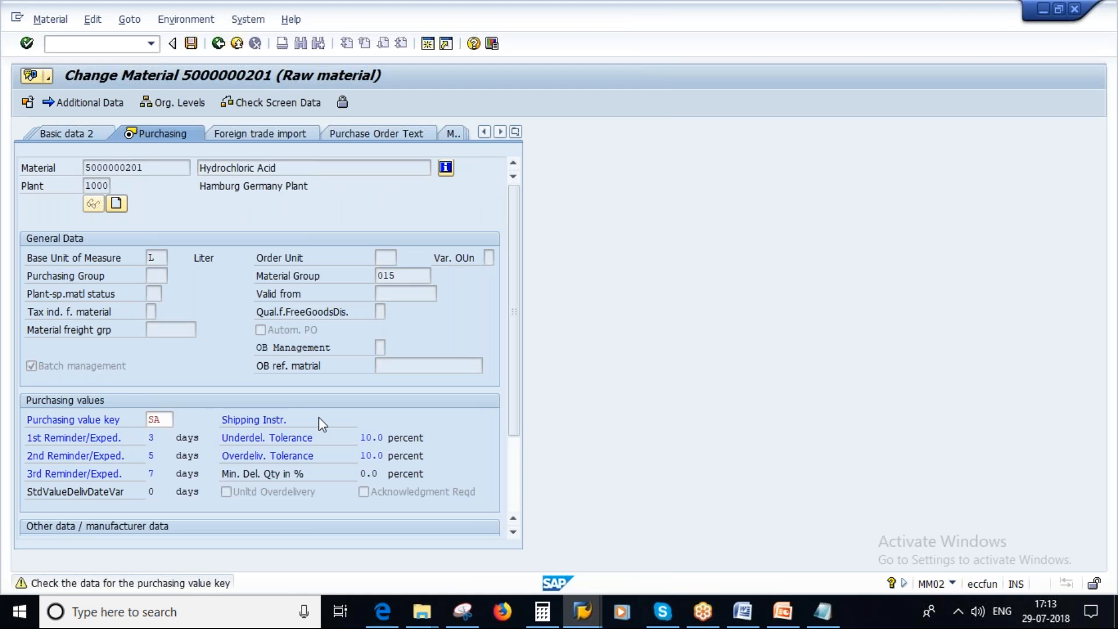
key("Return")
left_click(230, 342)
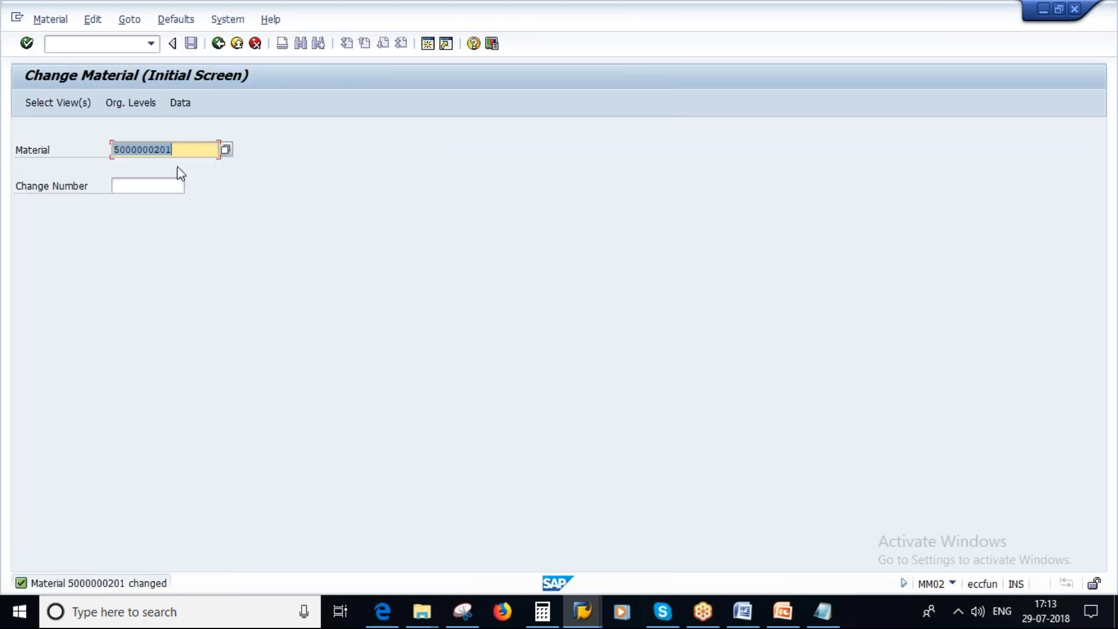
Select the material number in the Change Material initial screen and exit to SAP Easy Access.
left_click_drag(181, 150, 108, 150)
left_click(216, 288)
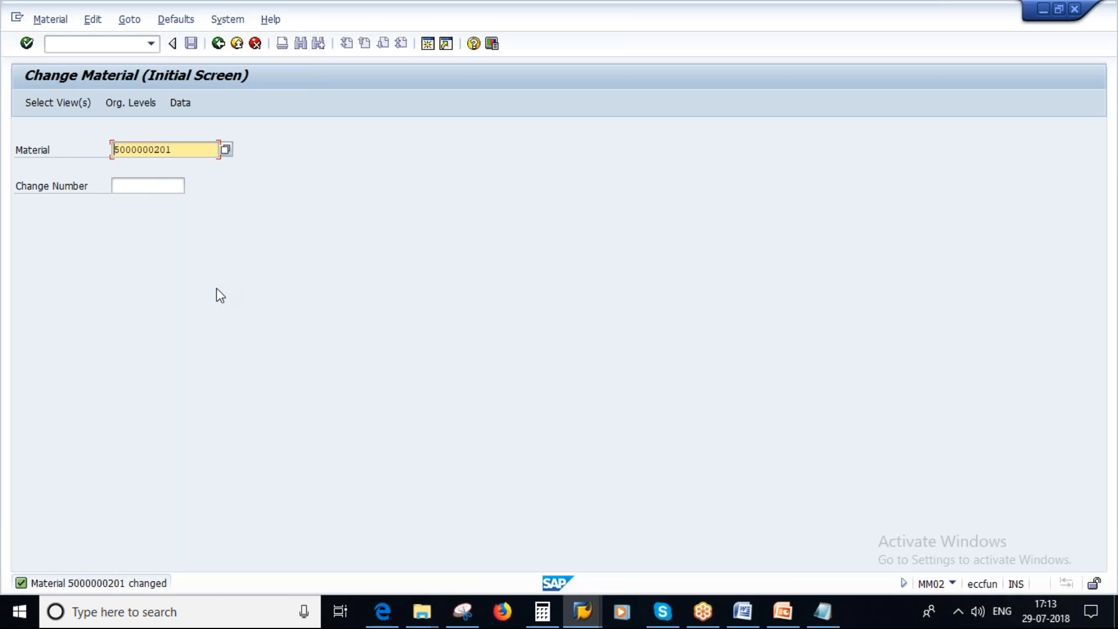
left_click(582, 610)
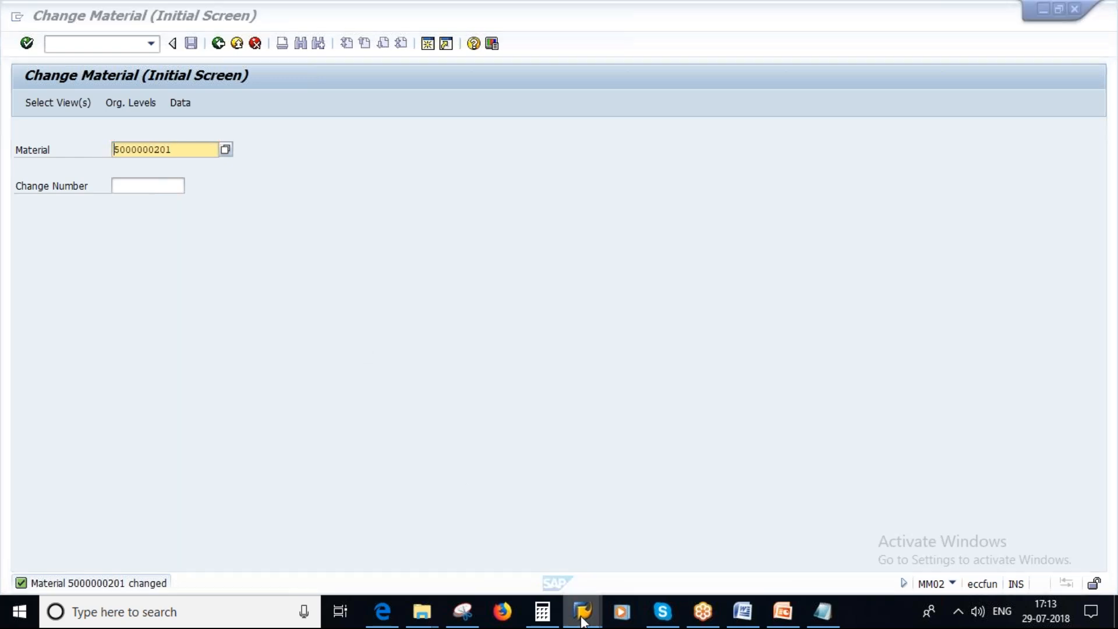
left_click(386, 198)
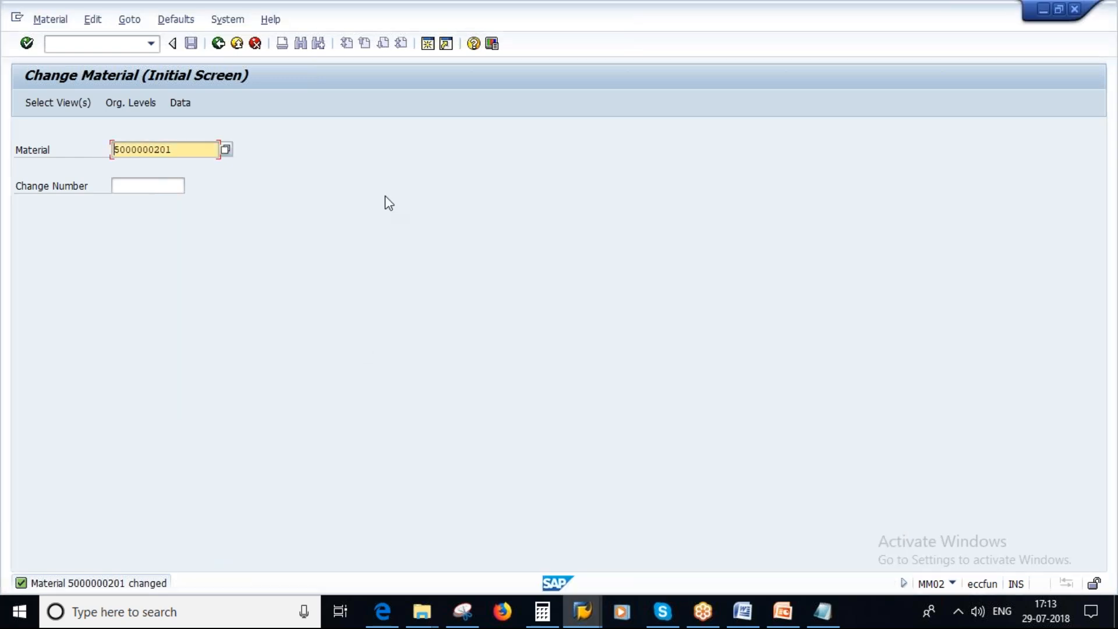
left_click(217, 44)
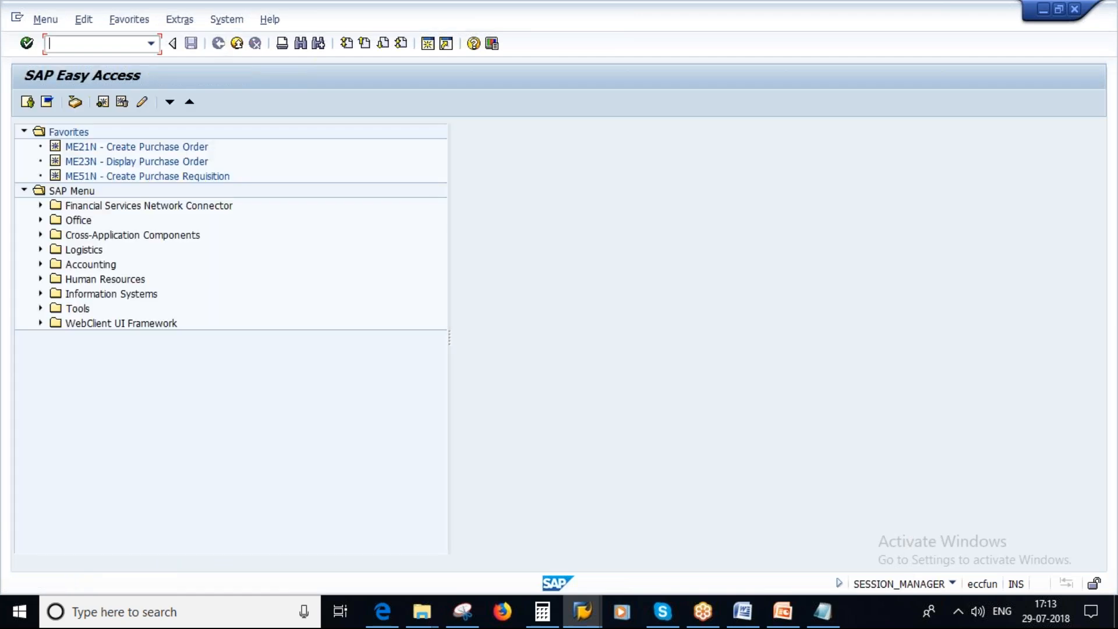
type("ME11")
key("Return")
key("Return")
type("1000")
key("Return")
key("Return")
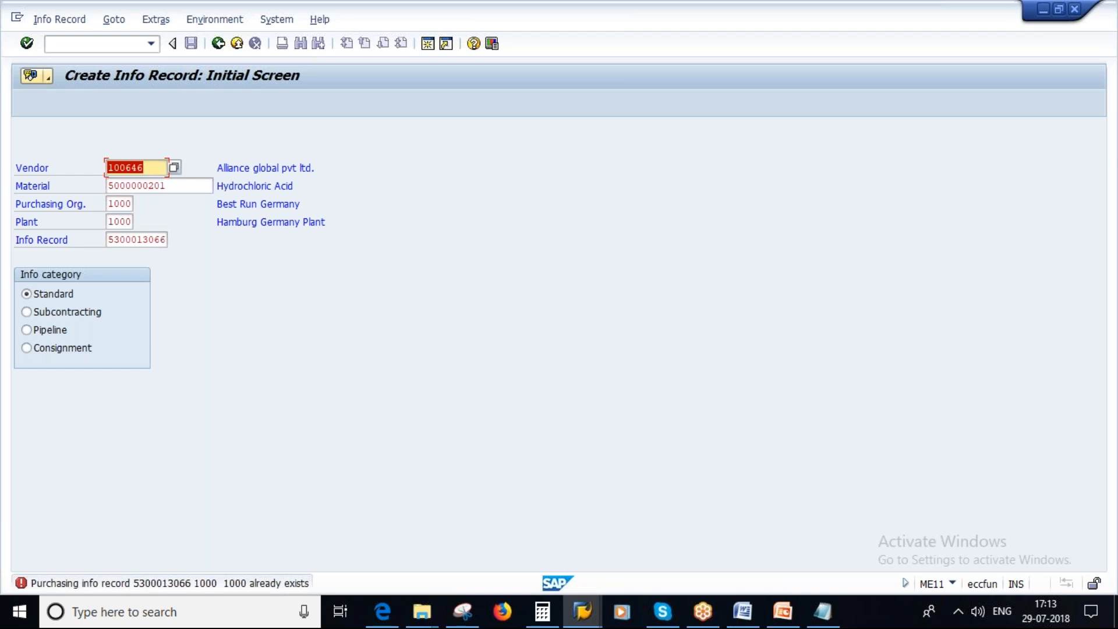
Switch to changing the existing info record for this vendor and material, and open its Purchasing Organization Data 1.
left_click(60, 20)
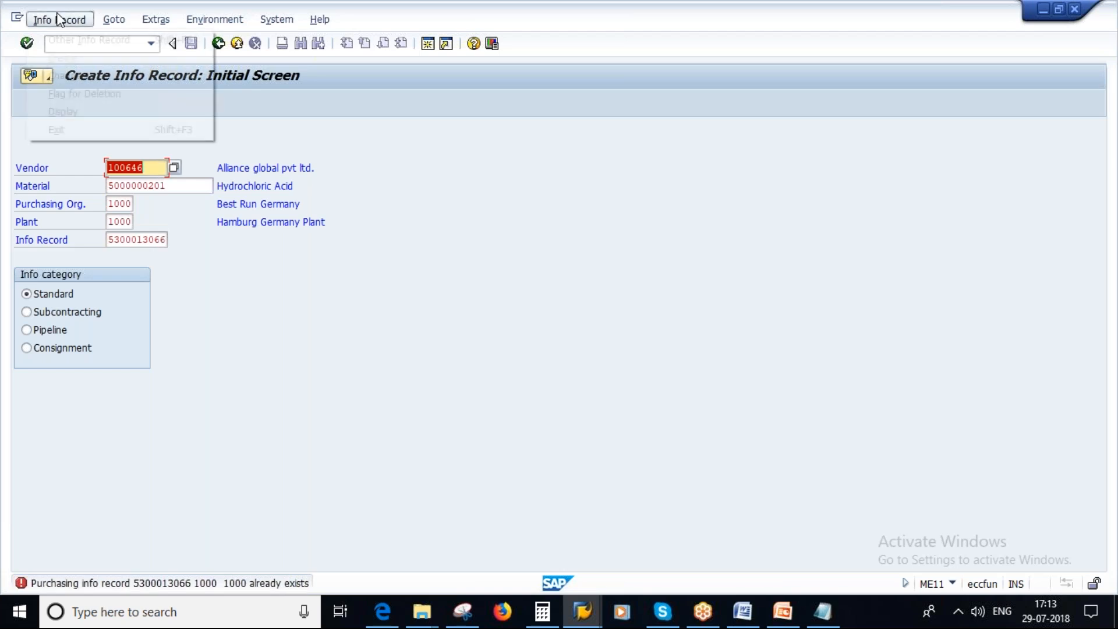
left_click(75, 76)
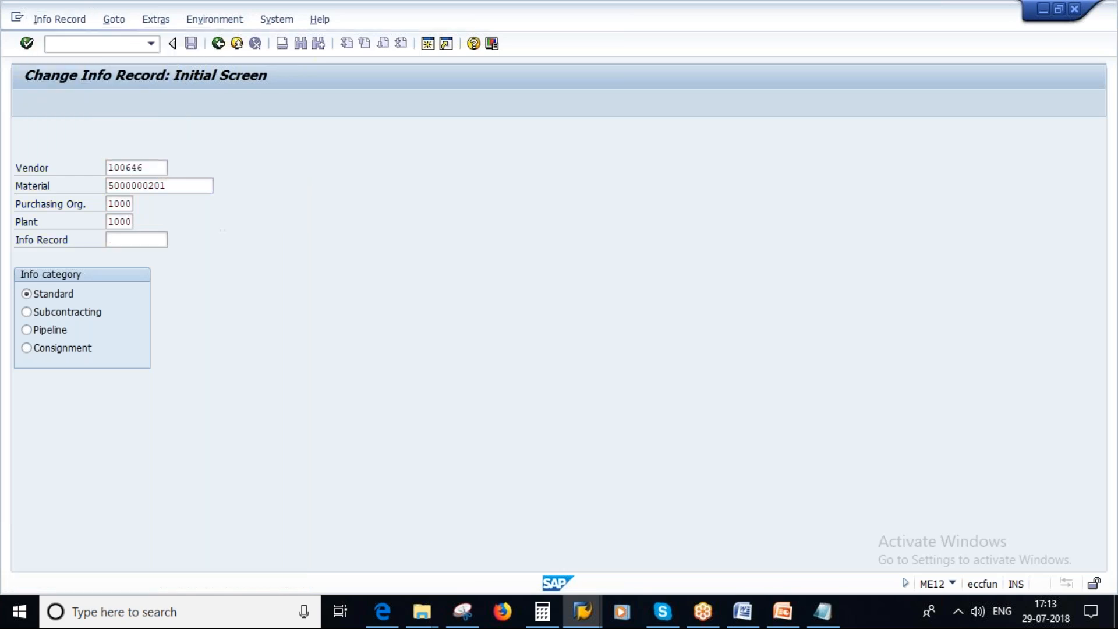
key("Return")
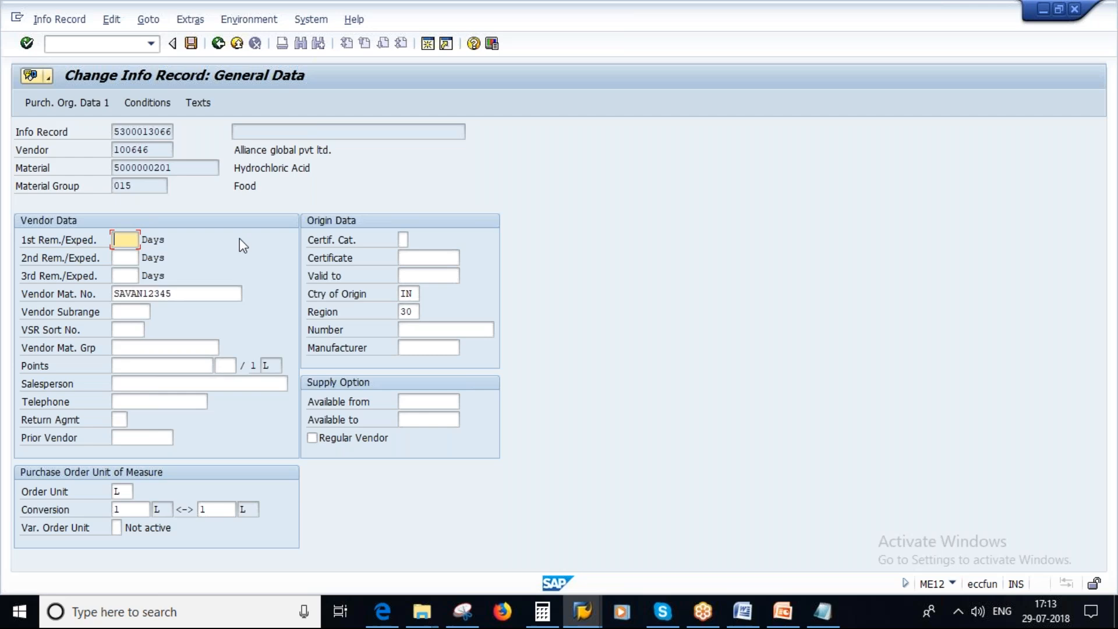
left_click(66, 99)
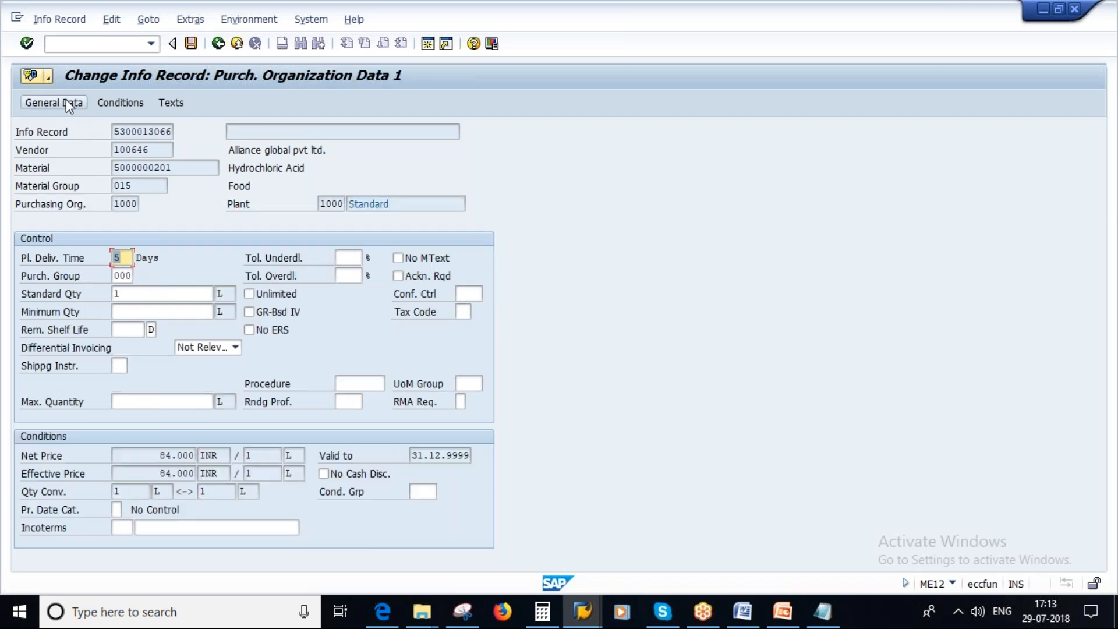
Set the info record's underdelivery and overdelivery tolerances to 10.0 % each.
left_click(352, 259)
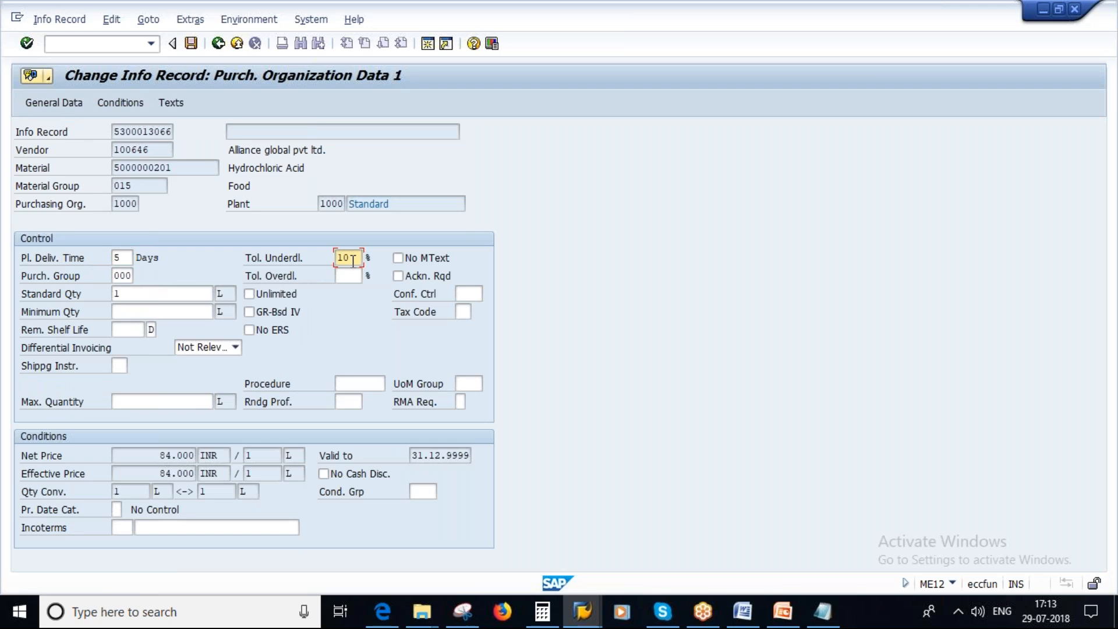
key("Down")
key("Return")
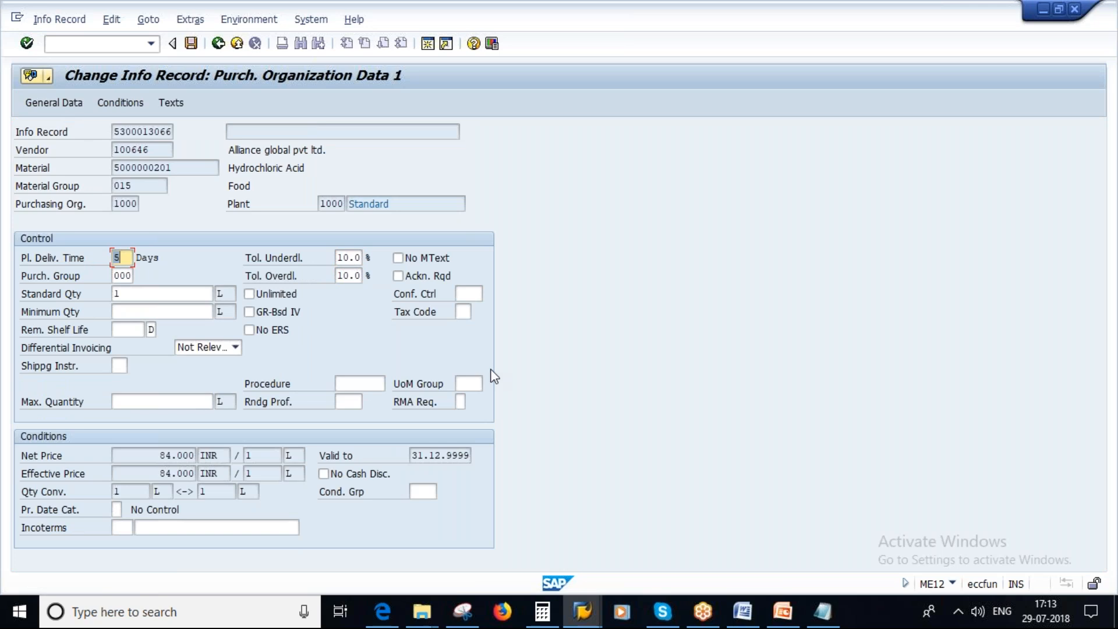
Consult the Underdelivery and Overdelivery Tolerances slide in PowerPoint and bring up the Notepad notes.
left_click(827, 622)
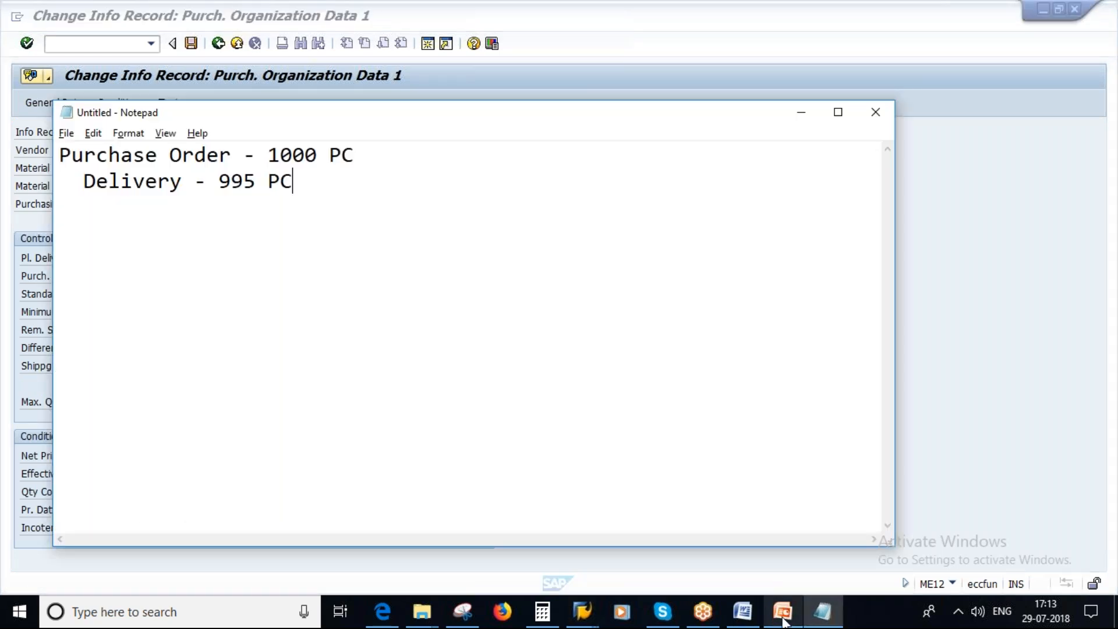
left_click(783, 613)
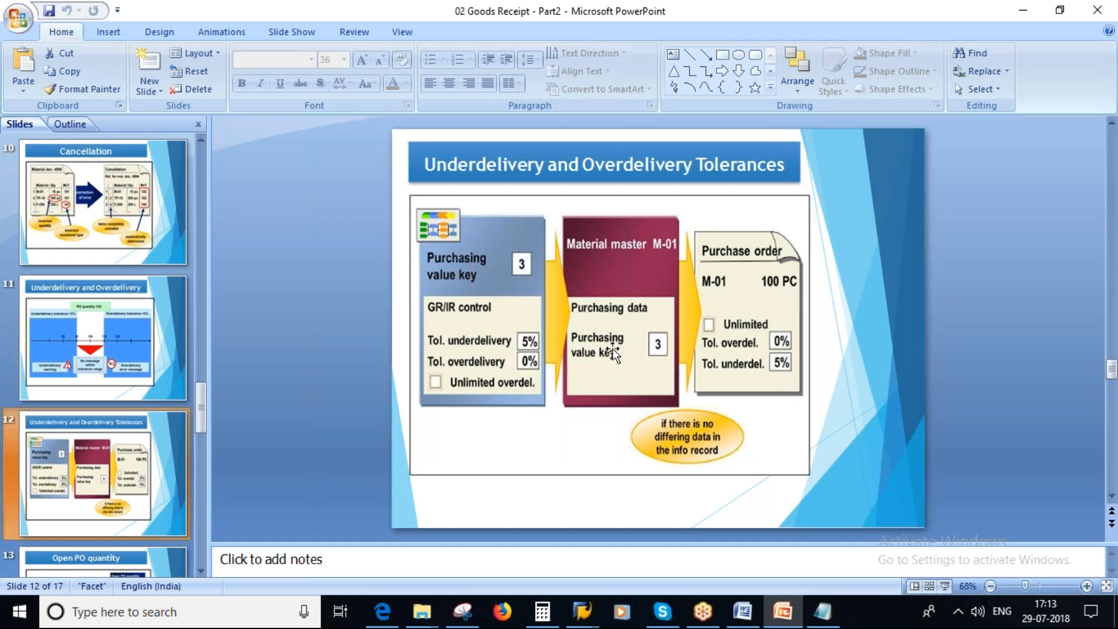
left_click(826, 621)
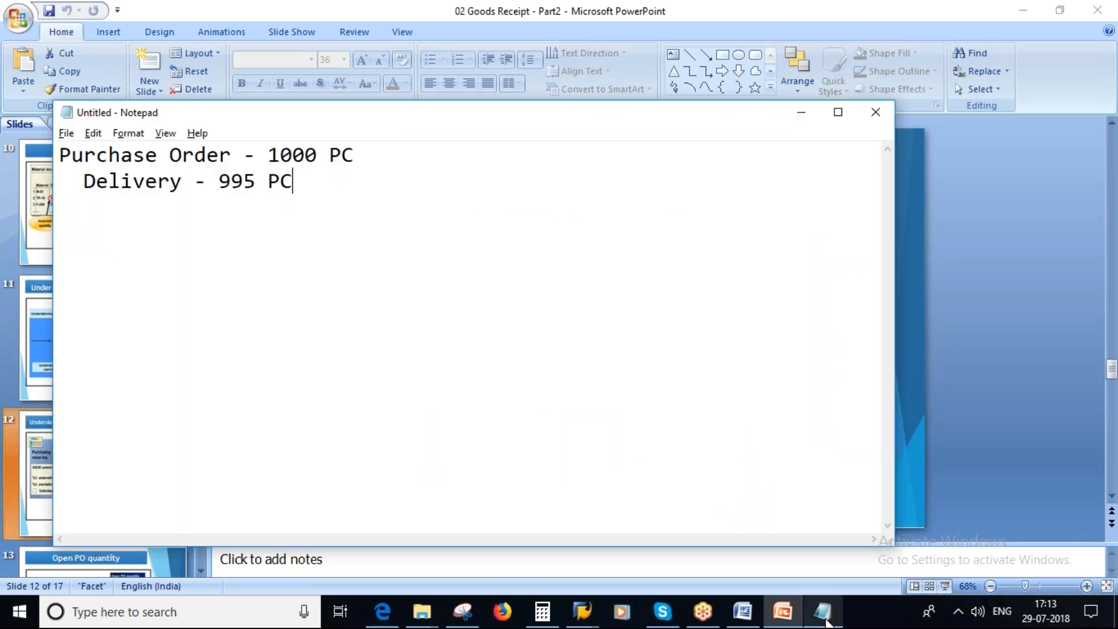
Add the heading "Purchasing Value Key -" to the notes, separated from the delivery line by a blank line.
key("Return")
key("Return")
key("Caps_Lock")
type("pURCH")
key("BackSpace")
key("BackSpace")
key("BackSpace")
key("BackSpace")
key("BackSpace")
key("Caps_Lock")
type("Purchassing")
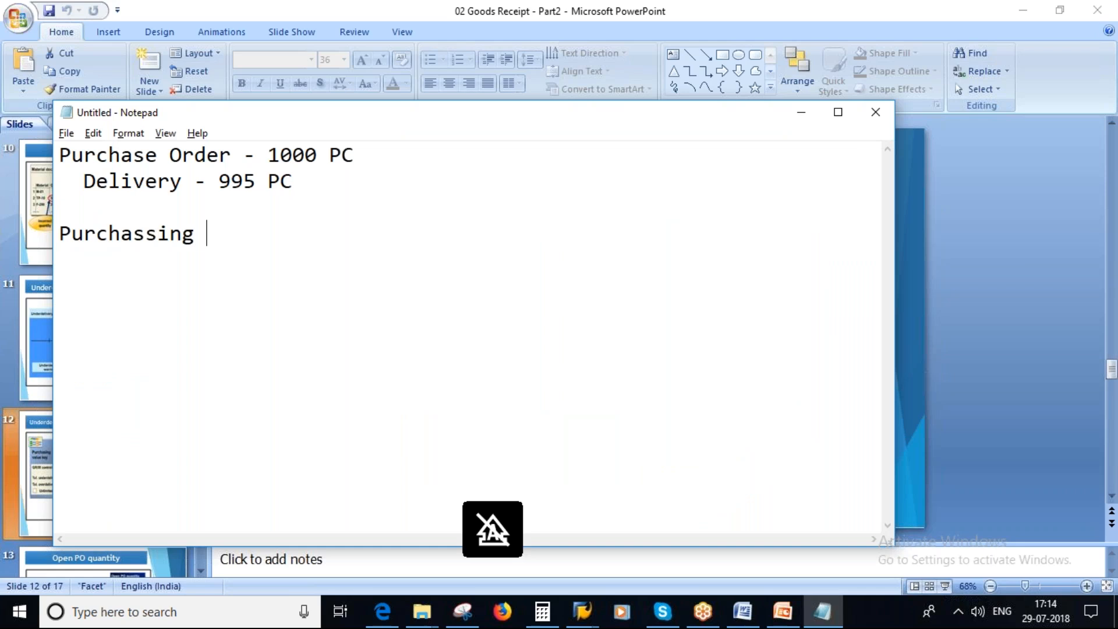
key("BackSpace")
key("BackSpace")
key("BackSpace")
key("BackSpace")
type("ing")
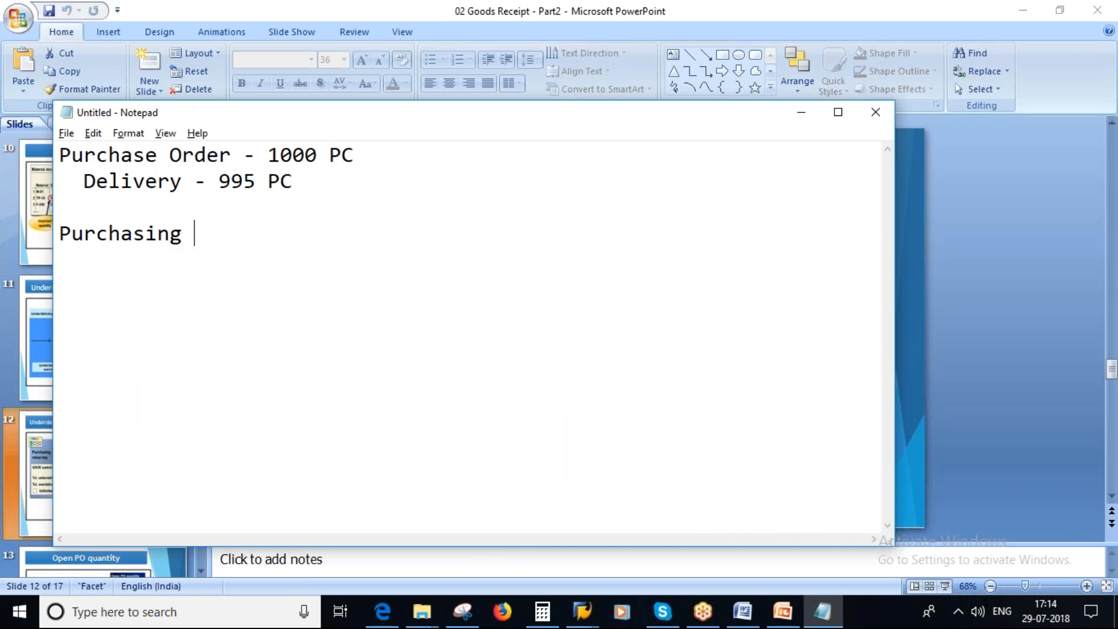
key("Caps_Lock")
type("VA")
key("BackSpace")
key("Caps_Lock")
type("alue")
key("Caps_Lock")
type("K")
key("Caps_Lock")
type("ey -")
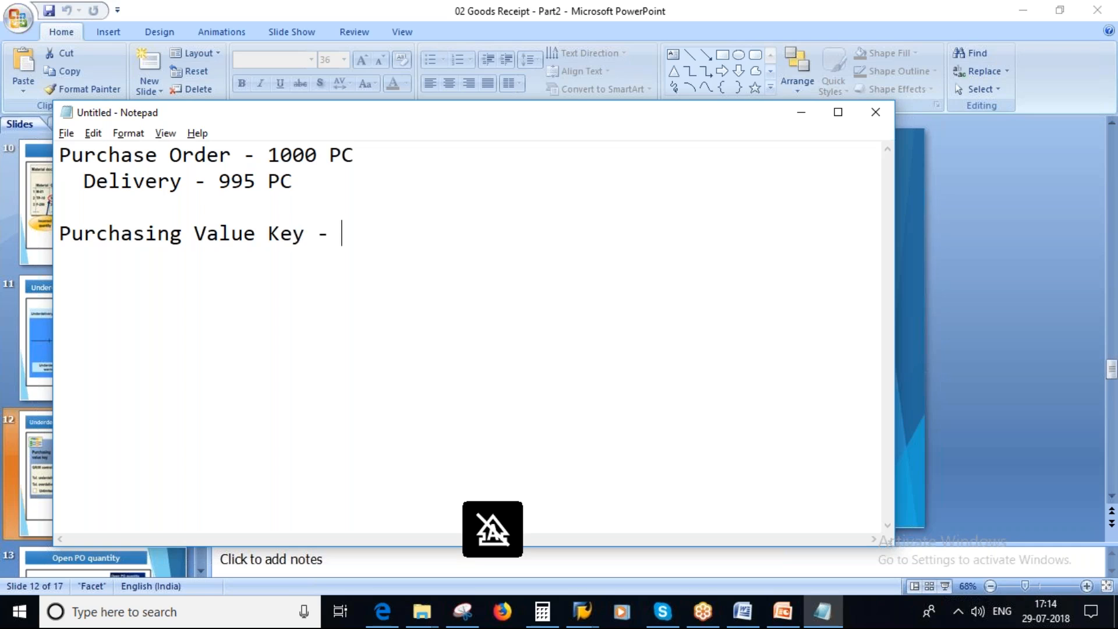
List "1. PIR" and "2. Material Master" beneath the Purchasing Value Key heading, leaving a blank line between.
key("Return")
key("Return")
type("1.")
key("Caps_Lock")
type("PIR ")
type("2. ")
type("m")
key("Caps_Lock")
type("AT")
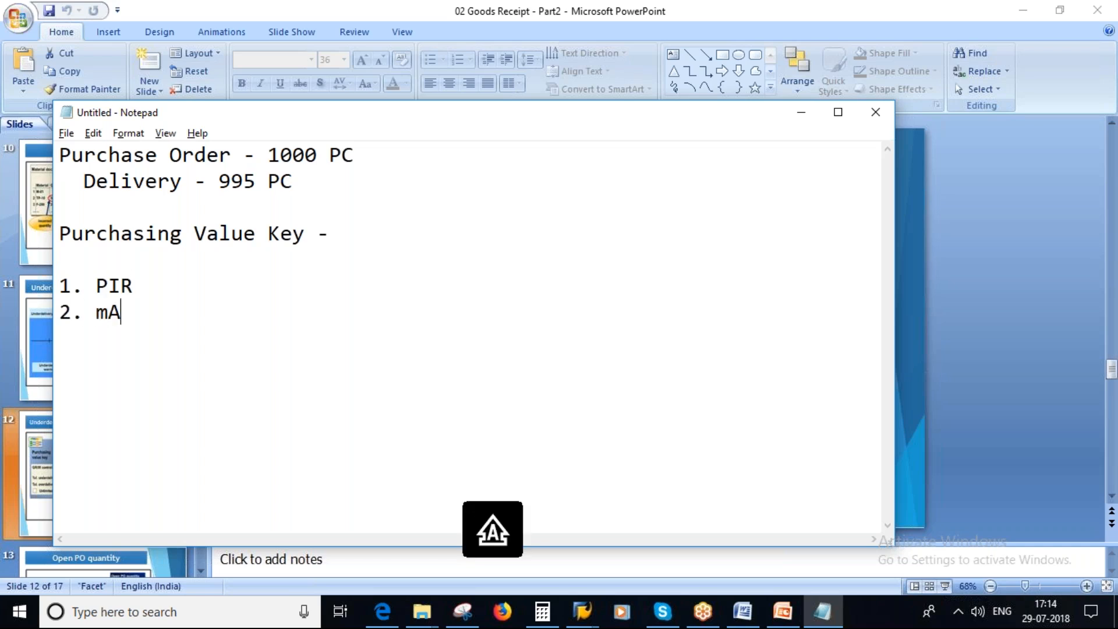
key("BackSpace")
key("BackSpace")
key("BackSpace")
type("M")
key("Caps_Lock")
type("aterial Master")
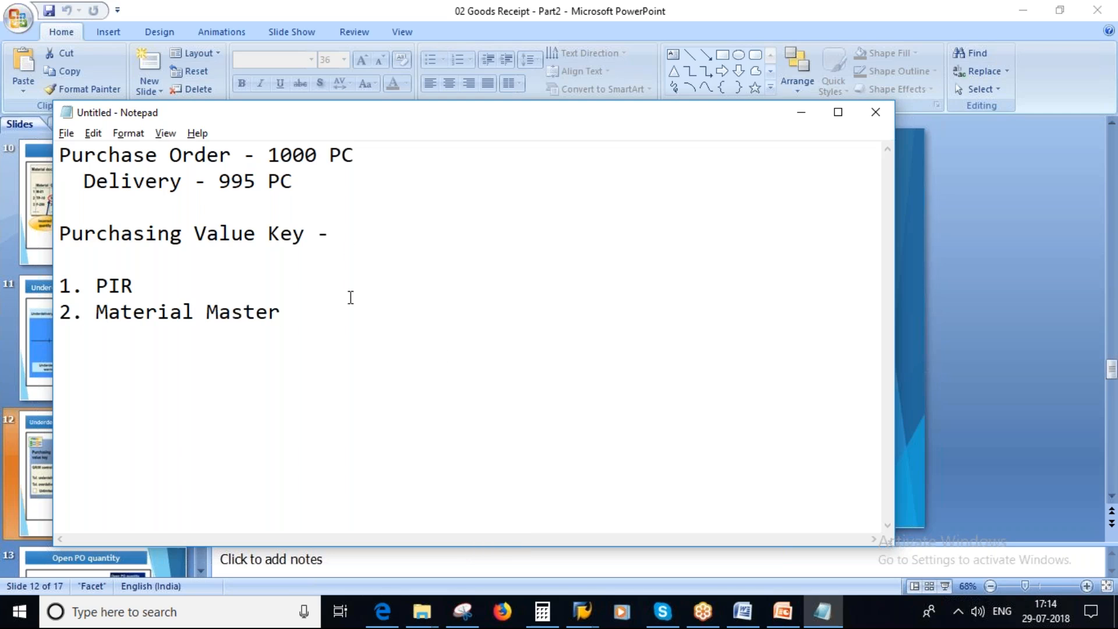
Switch to the info record in SAP, save its changed tolerances, and return to SAP Easy Access.
left_click(586, 616)
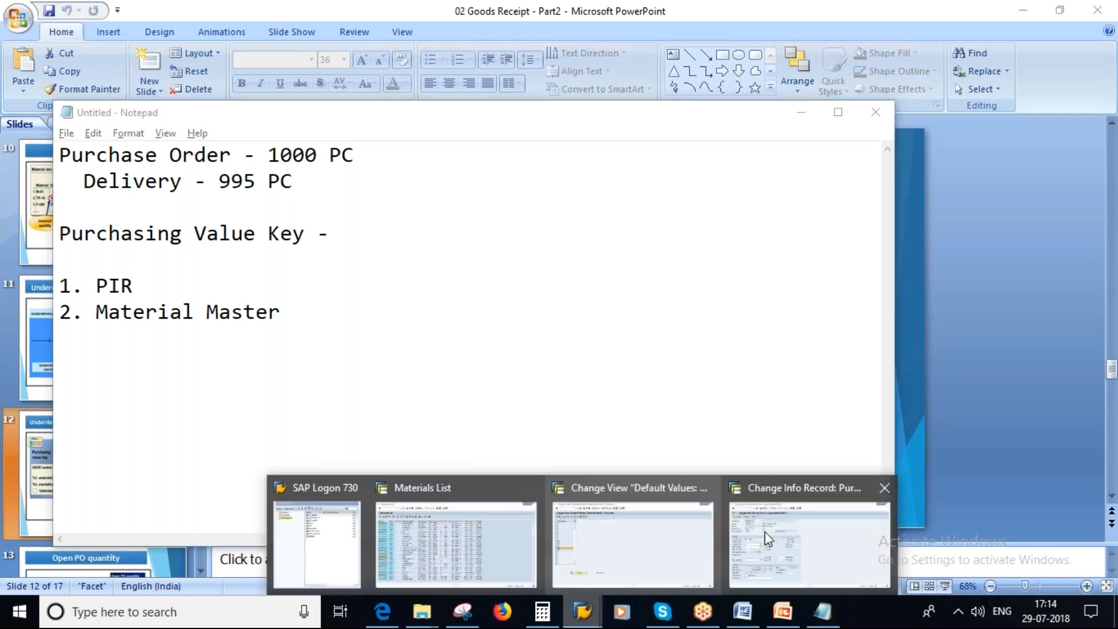
mouse_move(764, 531)
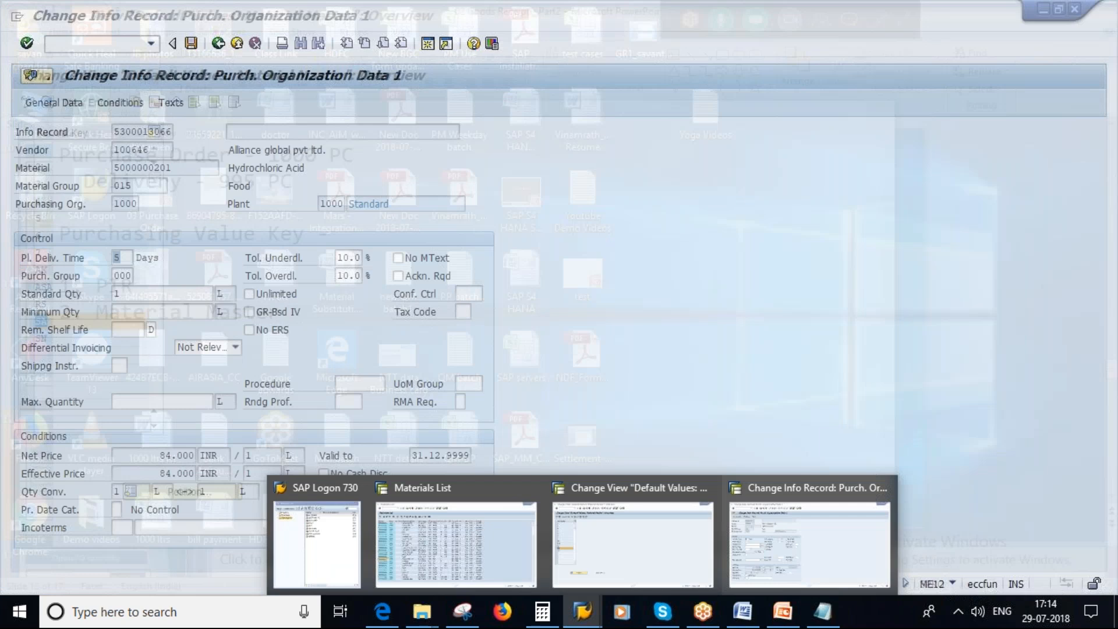
left_click(810, 545)
left_click(191, 43)
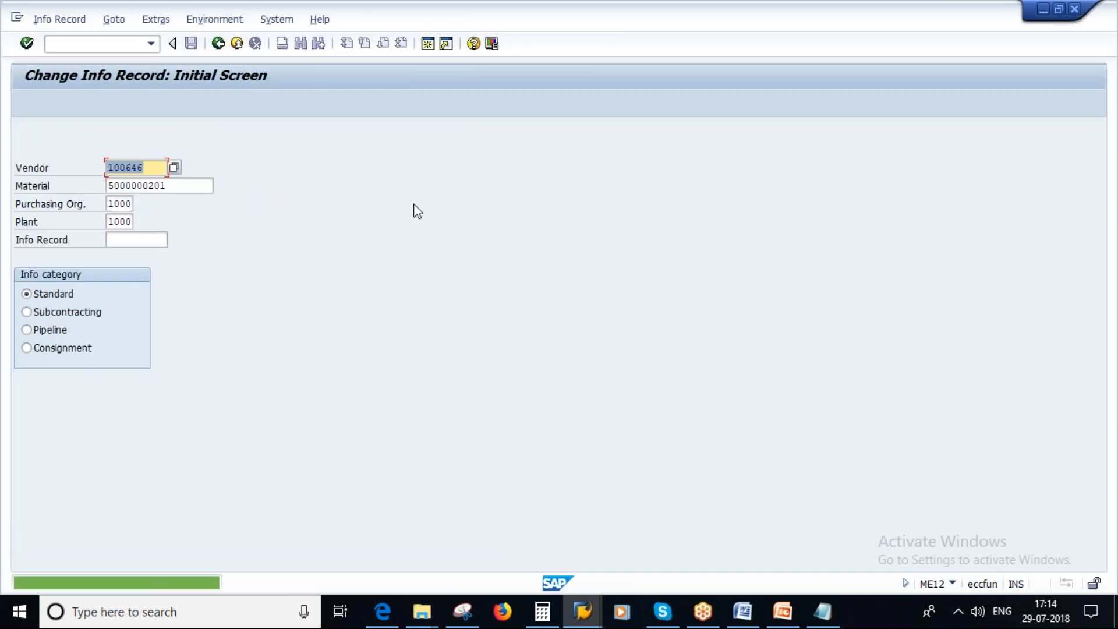
left_click(219, 43)
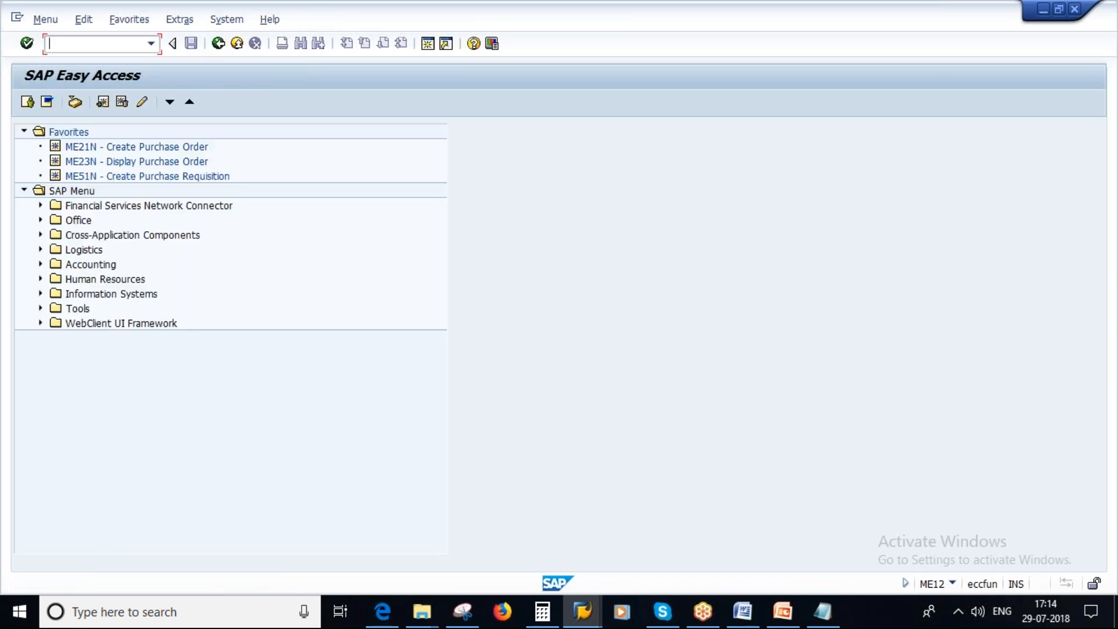
Start a standard purchase order with ME21N for the vendor Alliance global pvt ltd.
type("me21n")
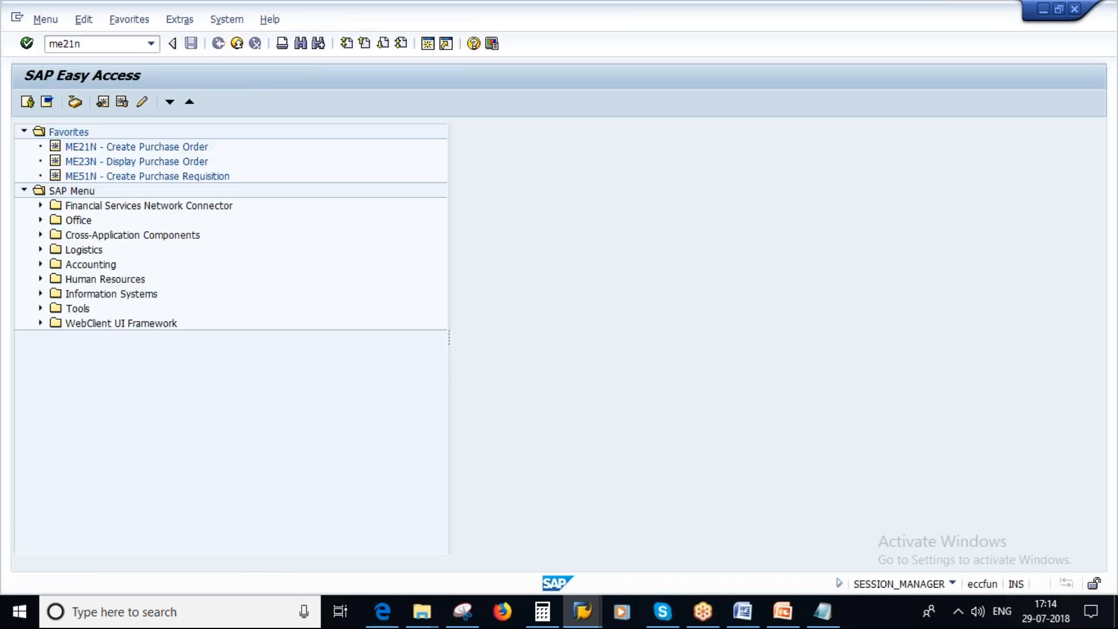
key("Return")
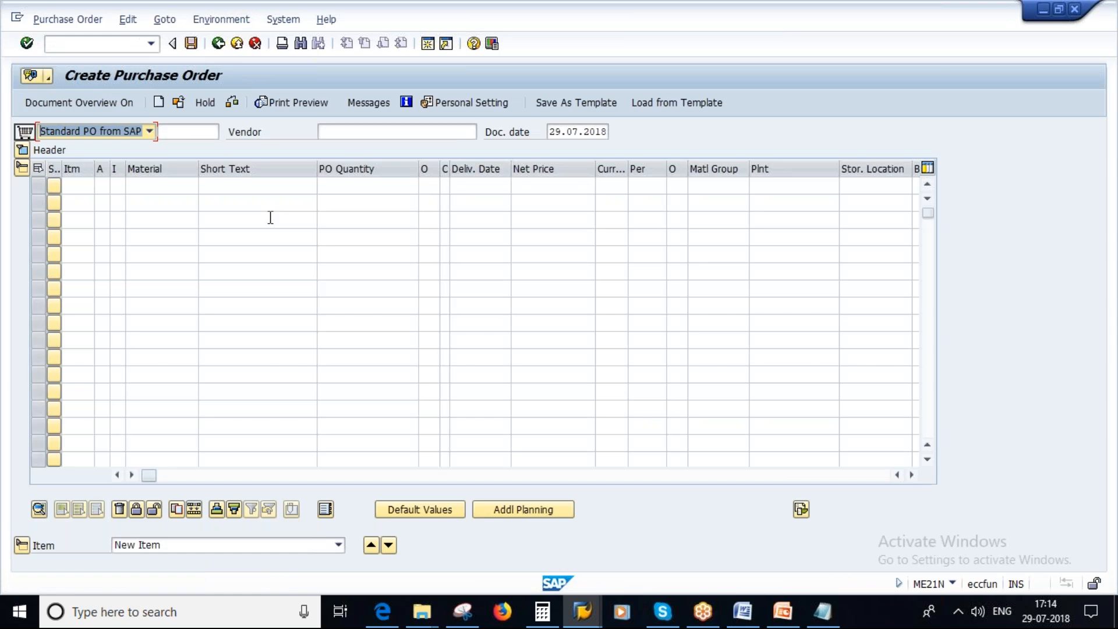
left_click(345, 133)
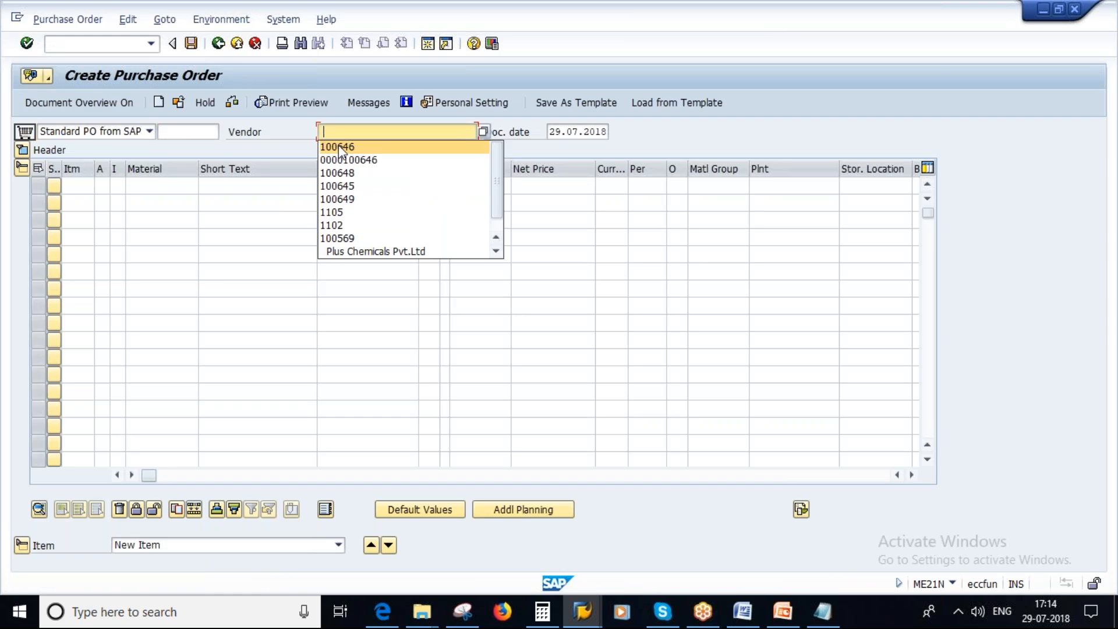
left_click(338, 146)
key("Return")
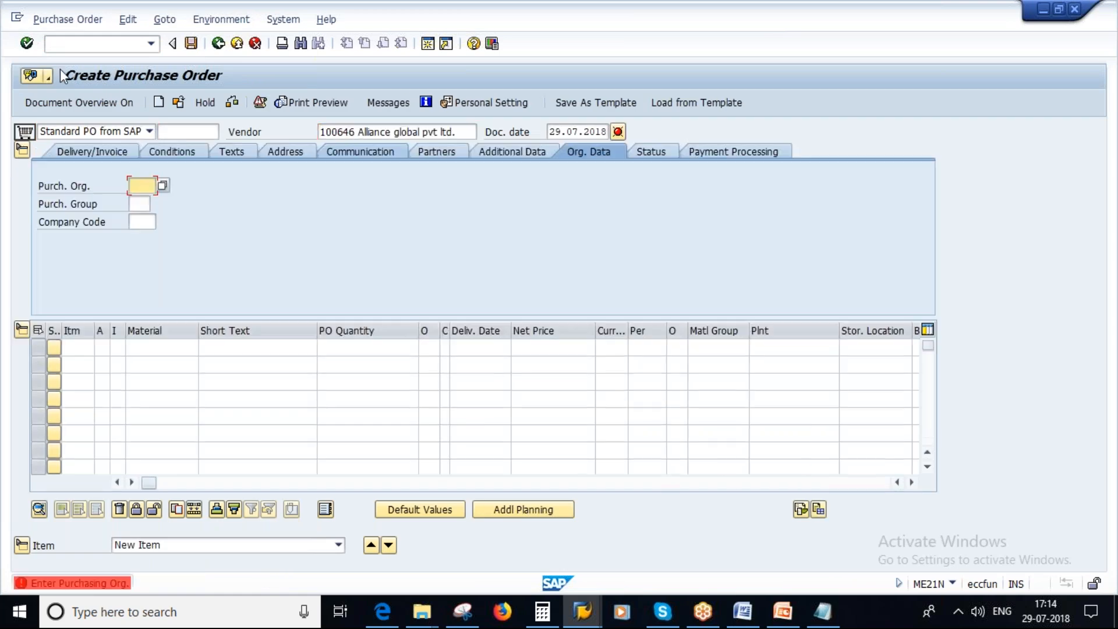
Set the order's purchasing organization to 1000, purchasing group to 100 and company code to 1000.
type("1000")
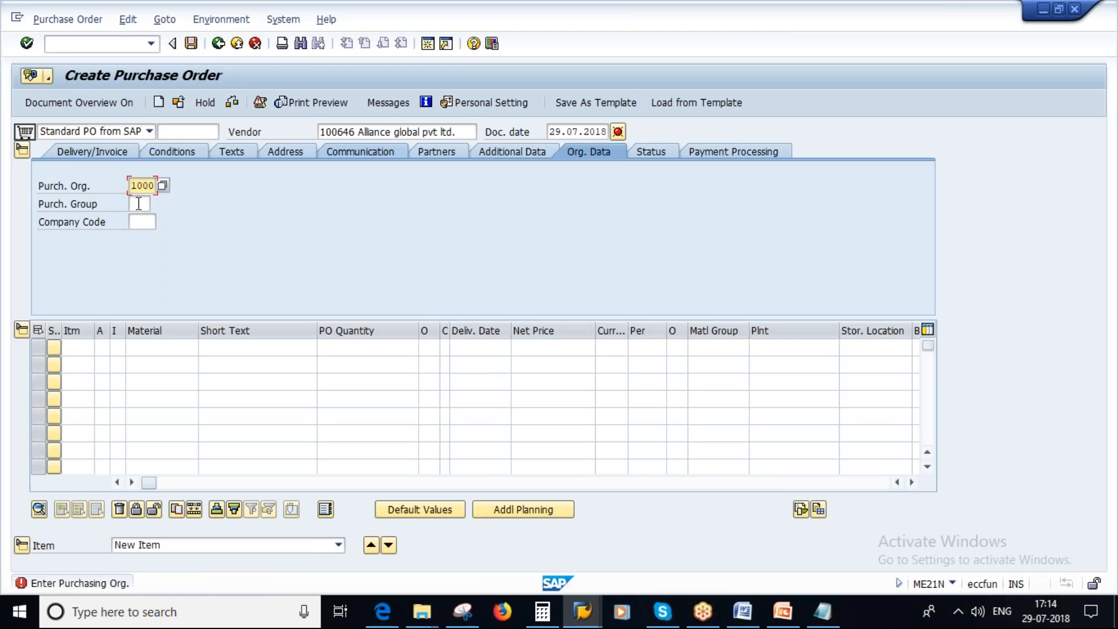
left_click(141, 205)
type("100")
key("Tab")
type("1000")
key("Tab")
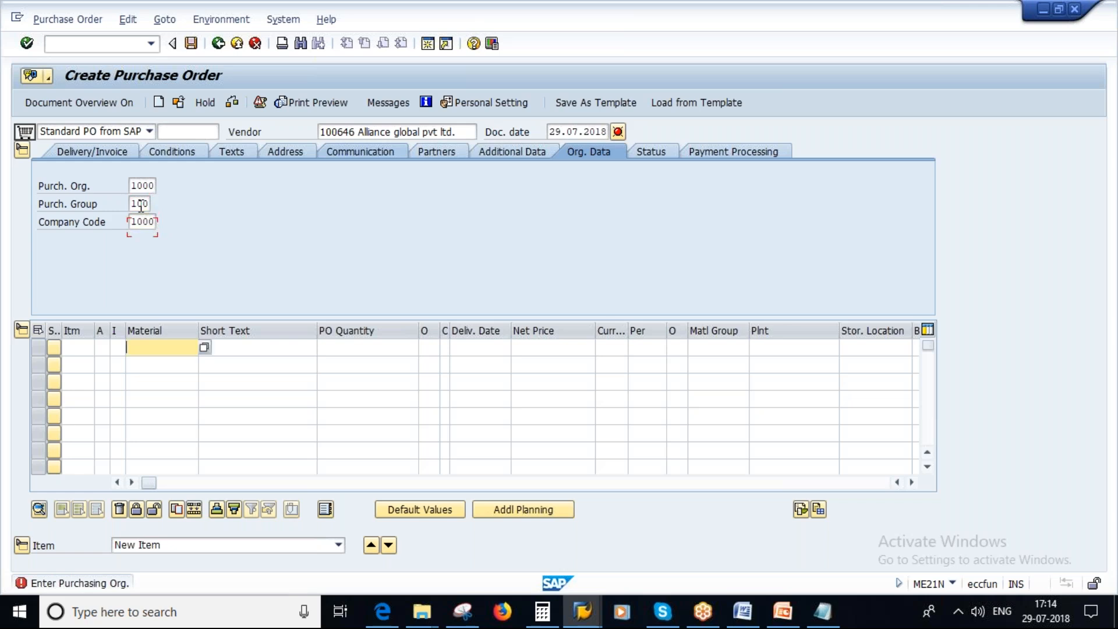
type("5000000201")
key("Tab")
key("Tab")
type("100")
key("Tab")
key("Tab")
key("Tab")
key("Tab")
key("Tab")
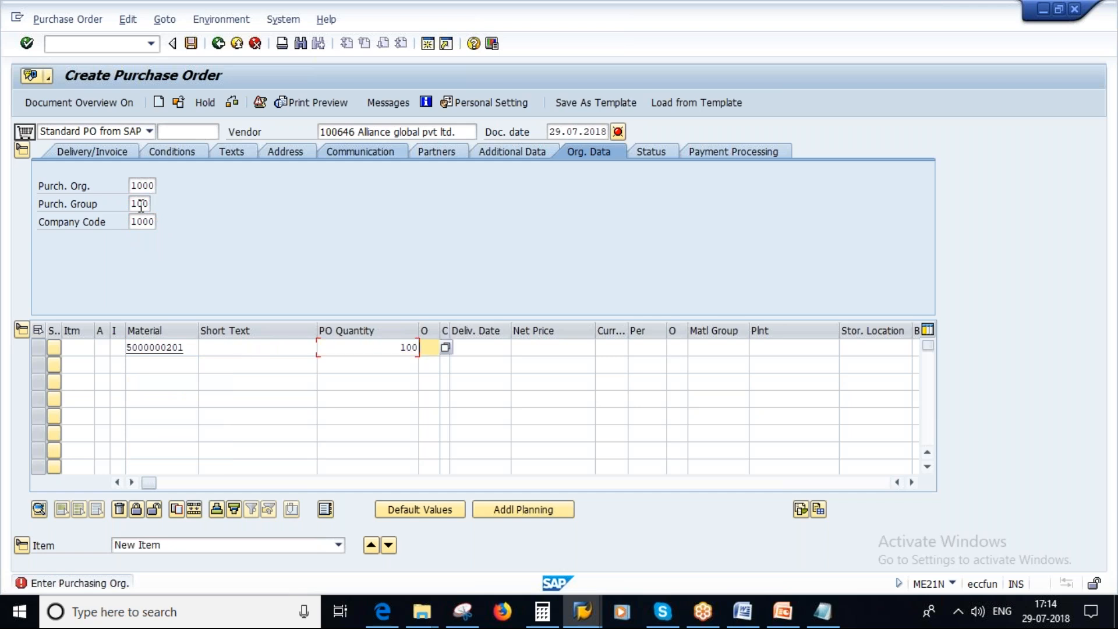
key("Tab")
key("Tab")
key("Tab")
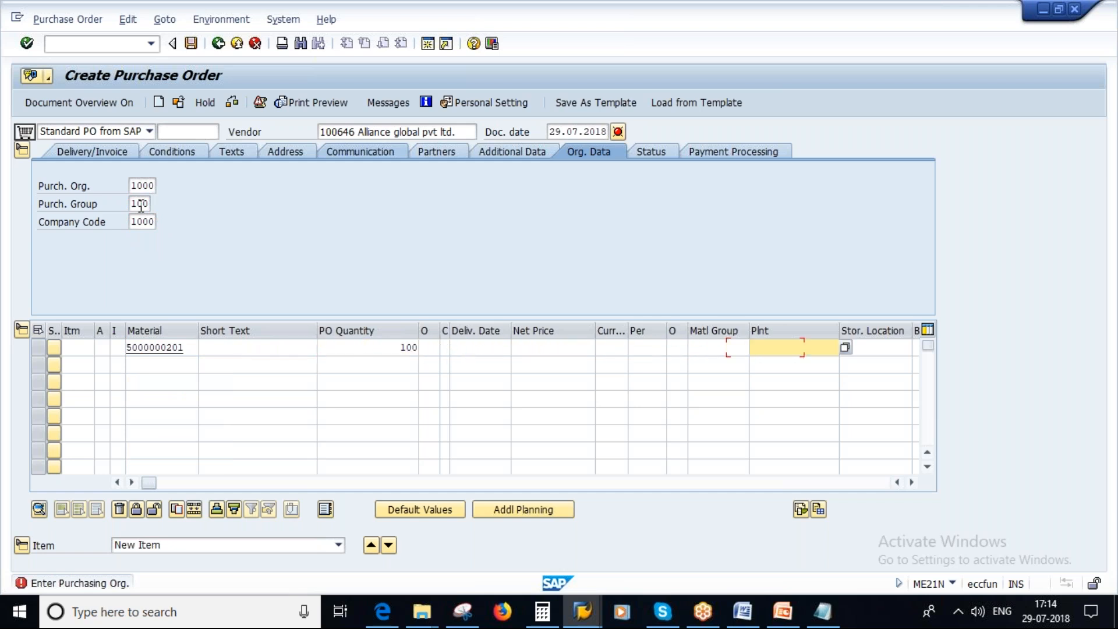
type("1000")
key("Return")
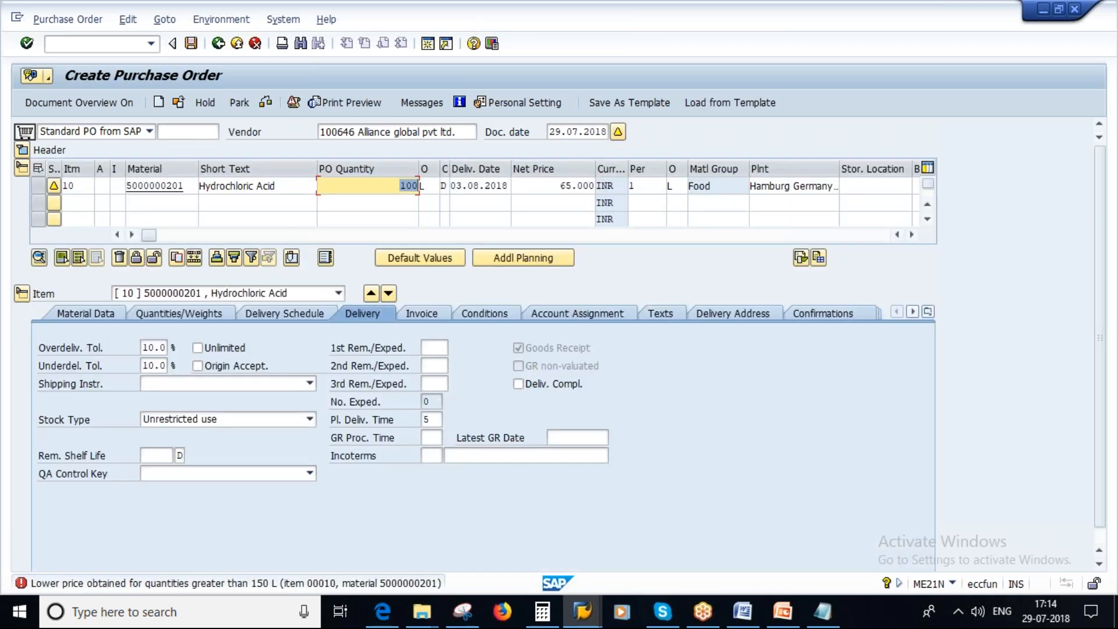
Examine the item's overdelivery and underdelivery tolerances and consult the tolerances slide in PowerPoint, returning to the purchase order in SAP.
left_click(146, 349)
left_click_drag(146, 349, 198, 366)
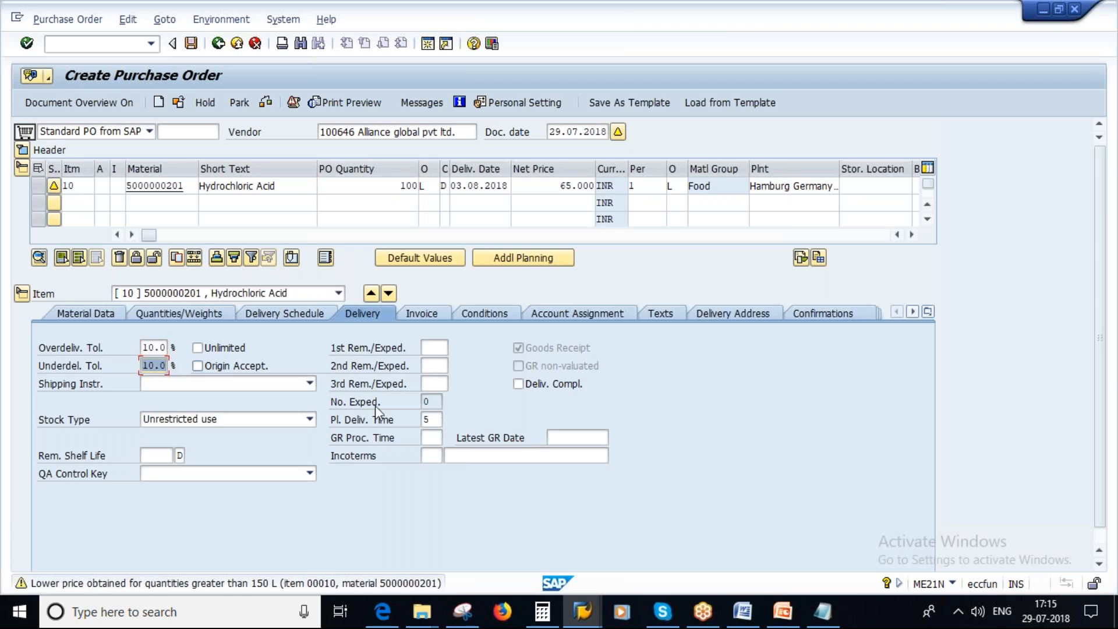
left_click(786, 618)
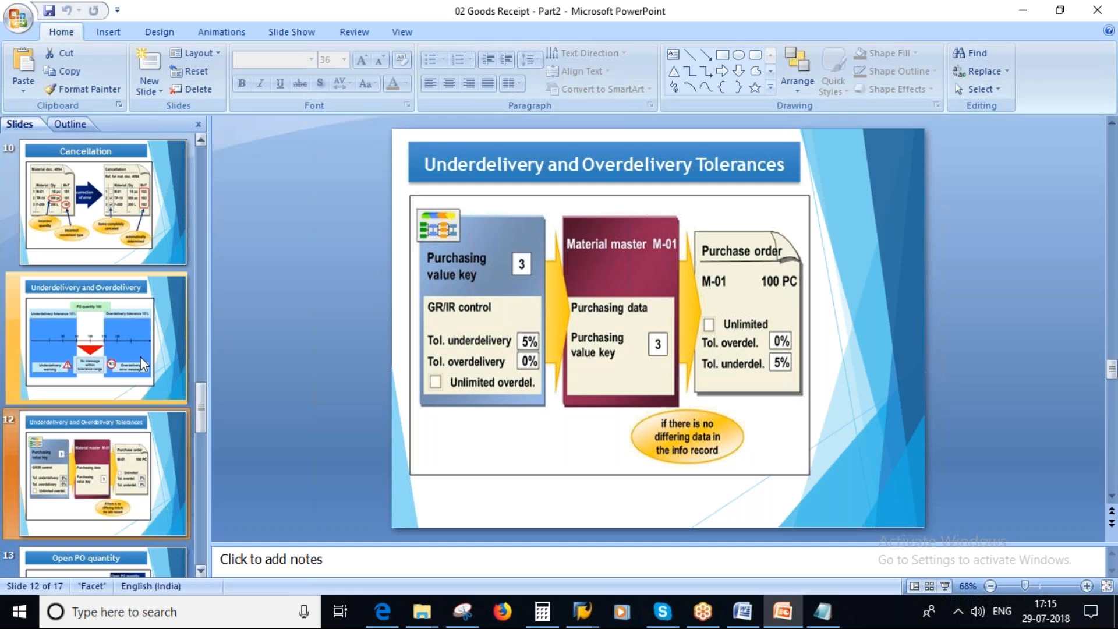
left_click(201, 569)
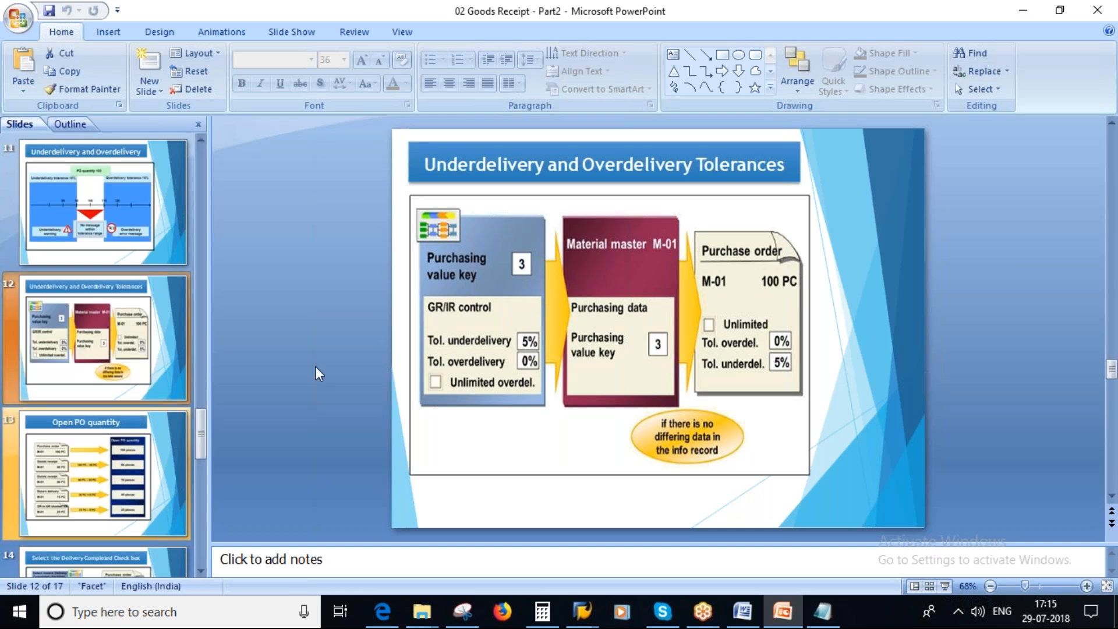
key("alt+Tab")
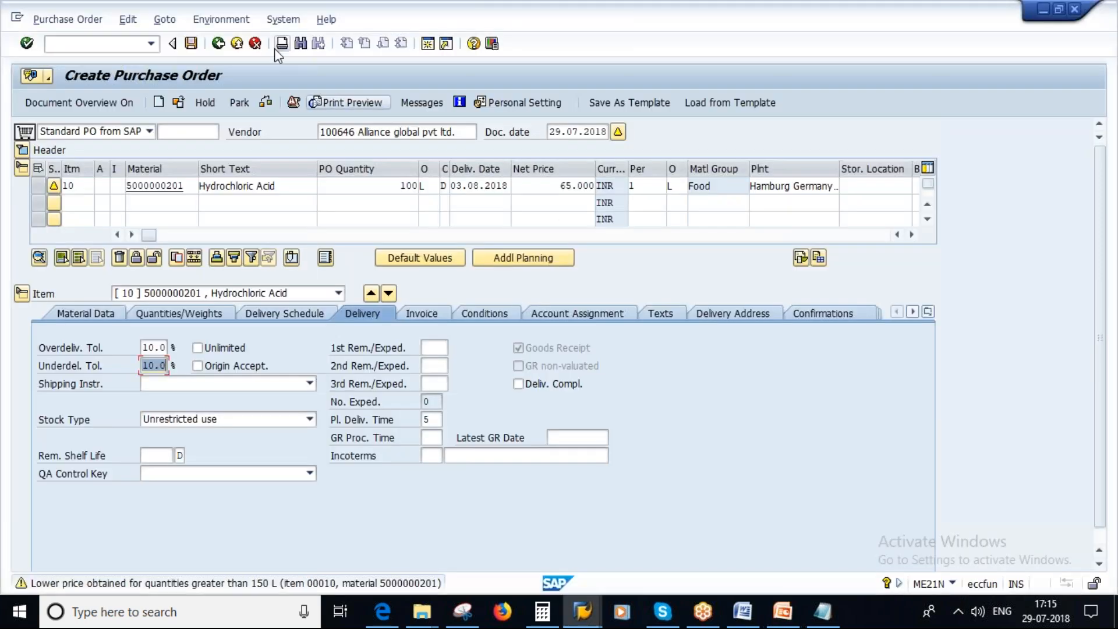
Save the purchase order and copy its number from the detailed confirmation message.
left_click(192, 45)
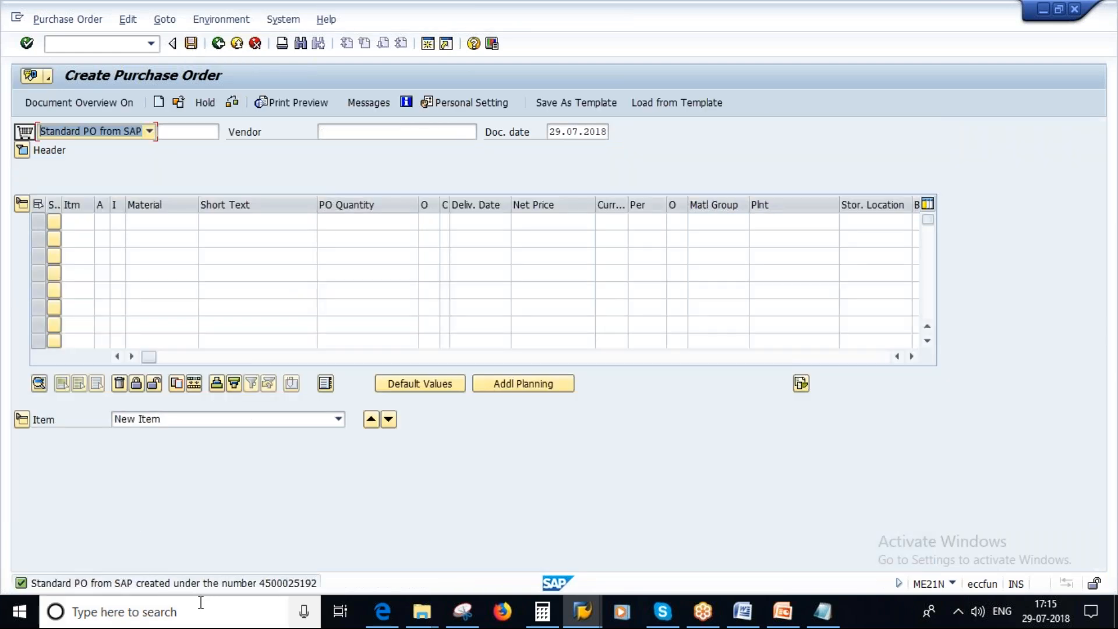
left_click(274, 583)
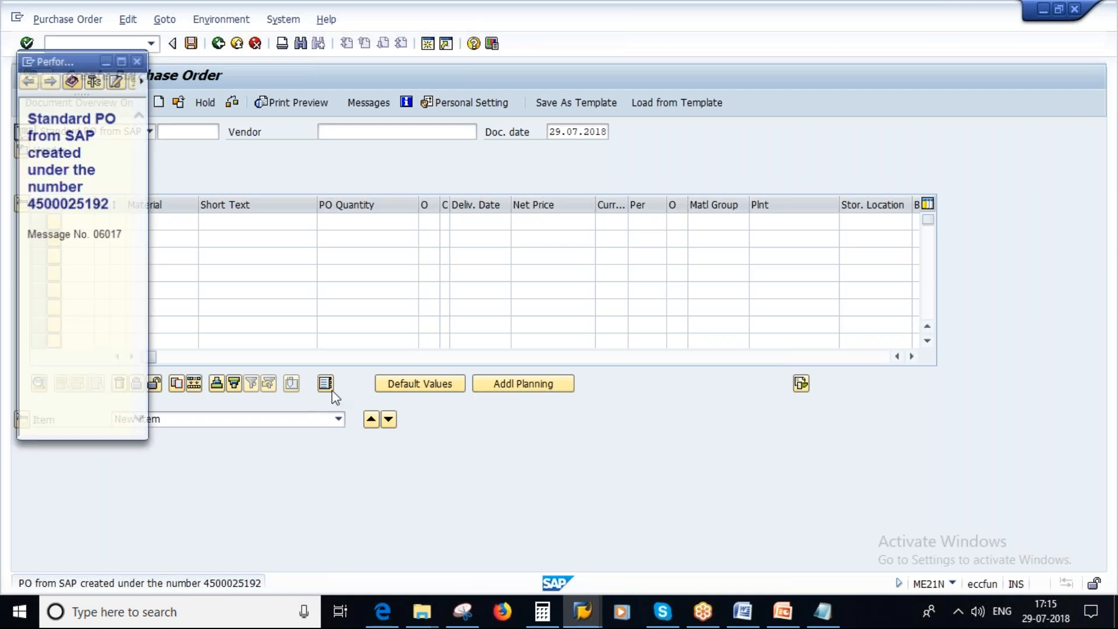
left_click_drag(31, 205, 117, 208)
key("ctrl+c")
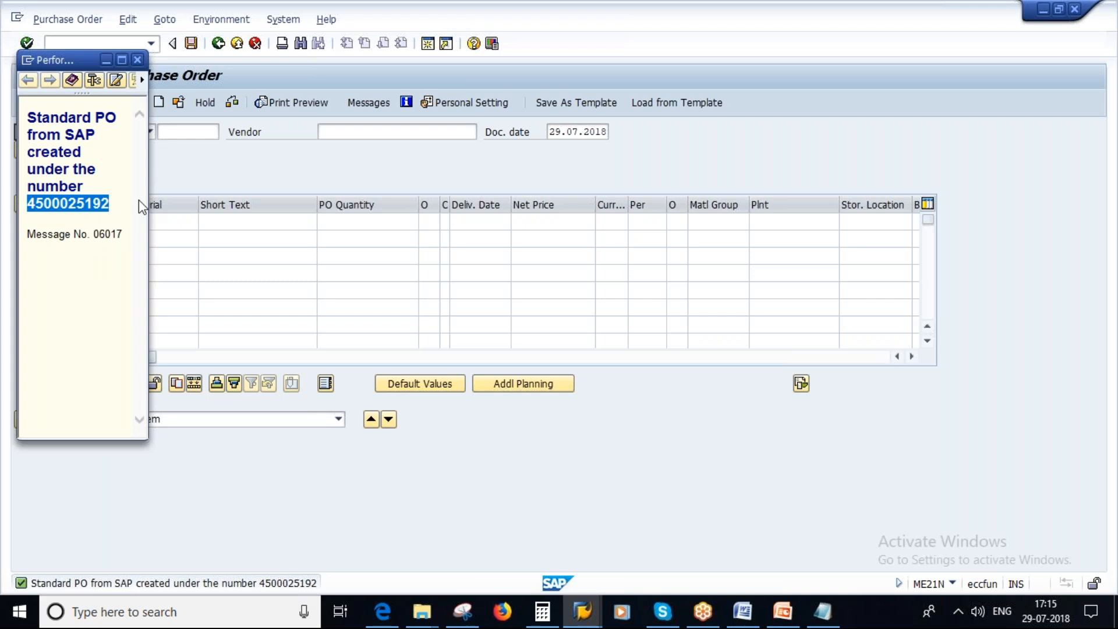
left_click(138, 59)
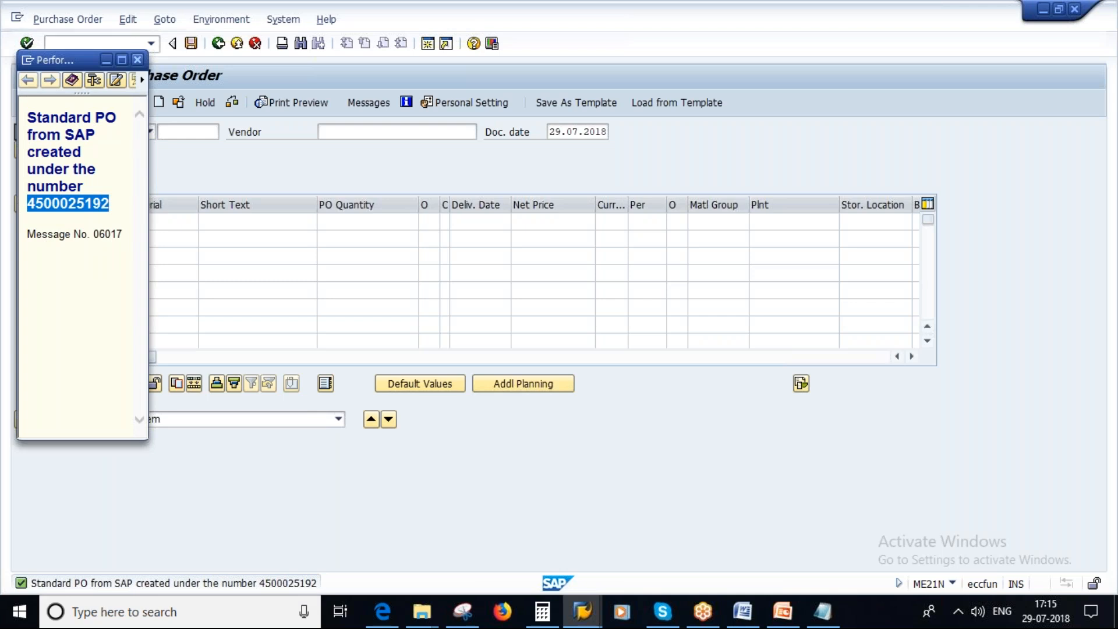
Open the goods receipt transaction MIGO and load the new purchase order by its copied number.
left_click(219, 45)
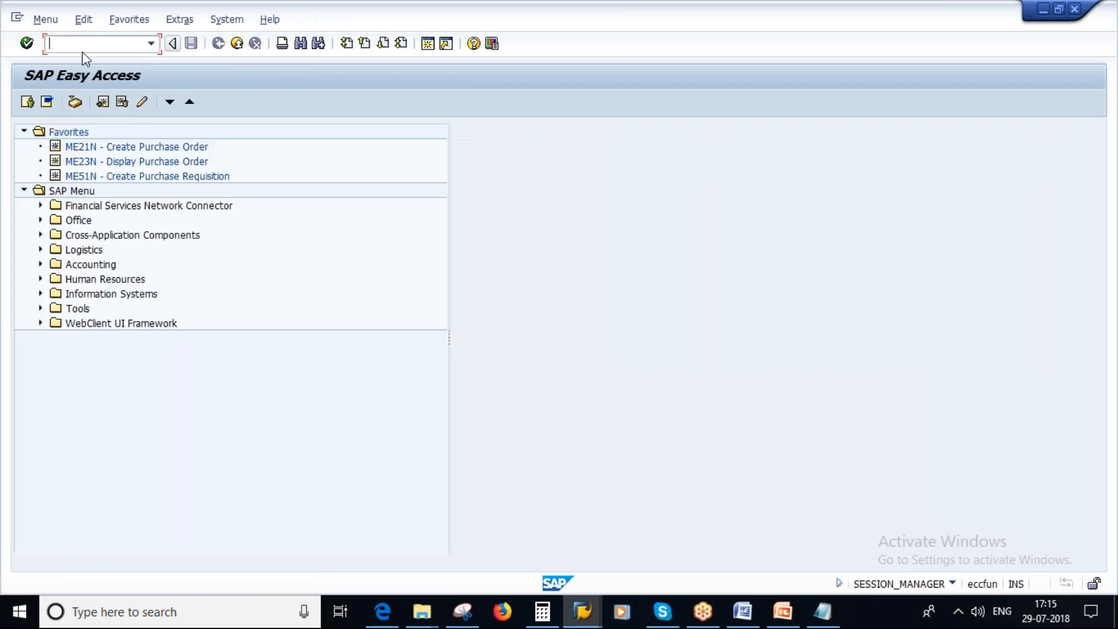
left_click(82, 51)
type("migo")
key("Return")
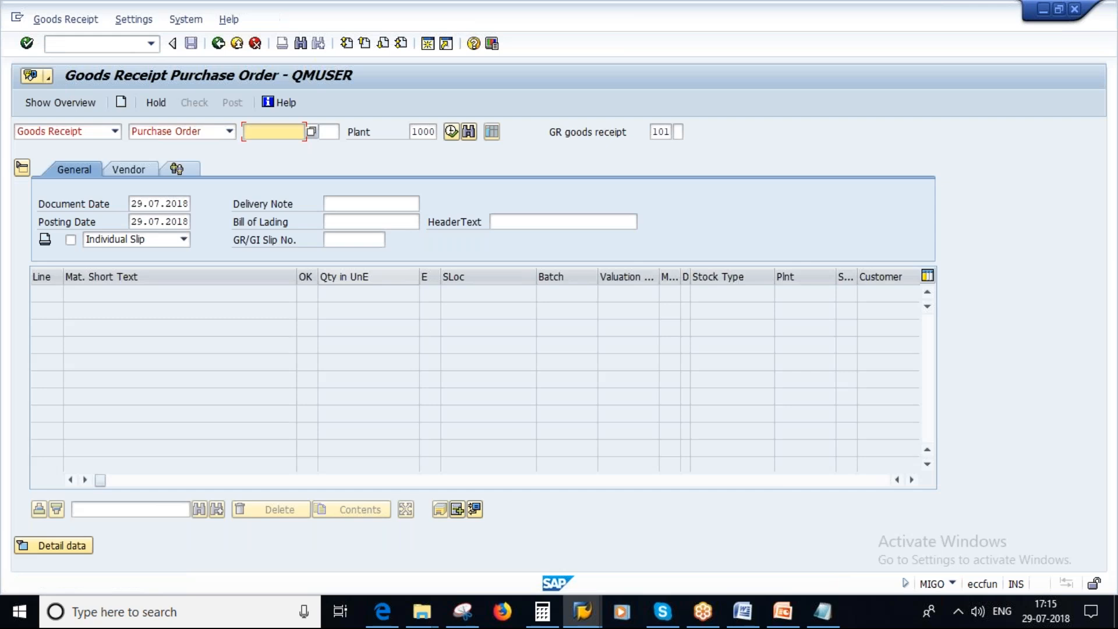
key("ctrl+v")
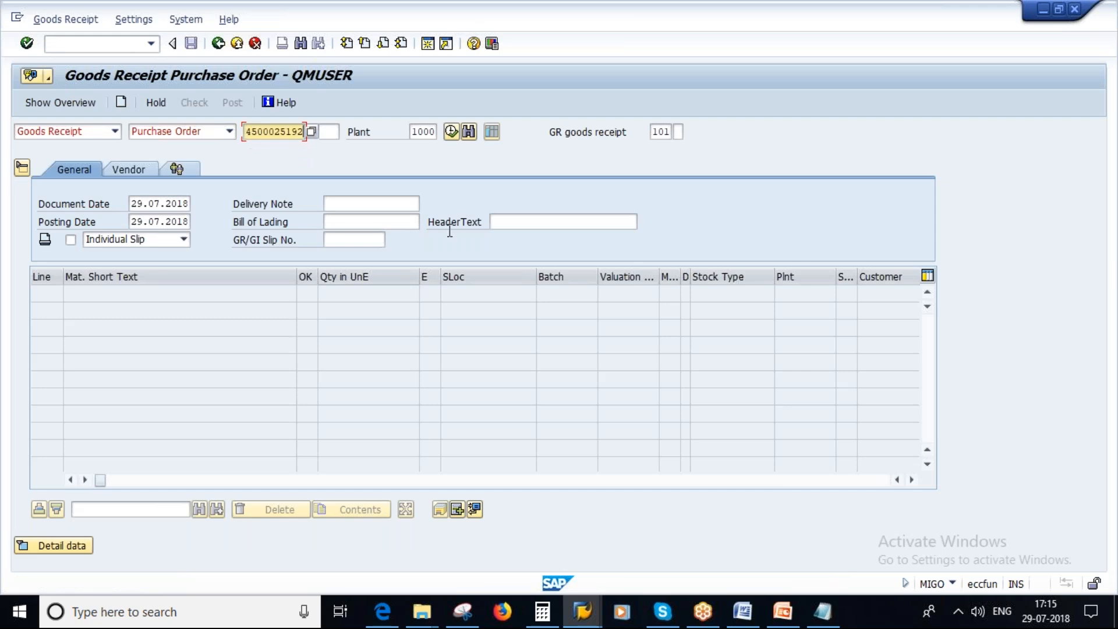
key("Return")
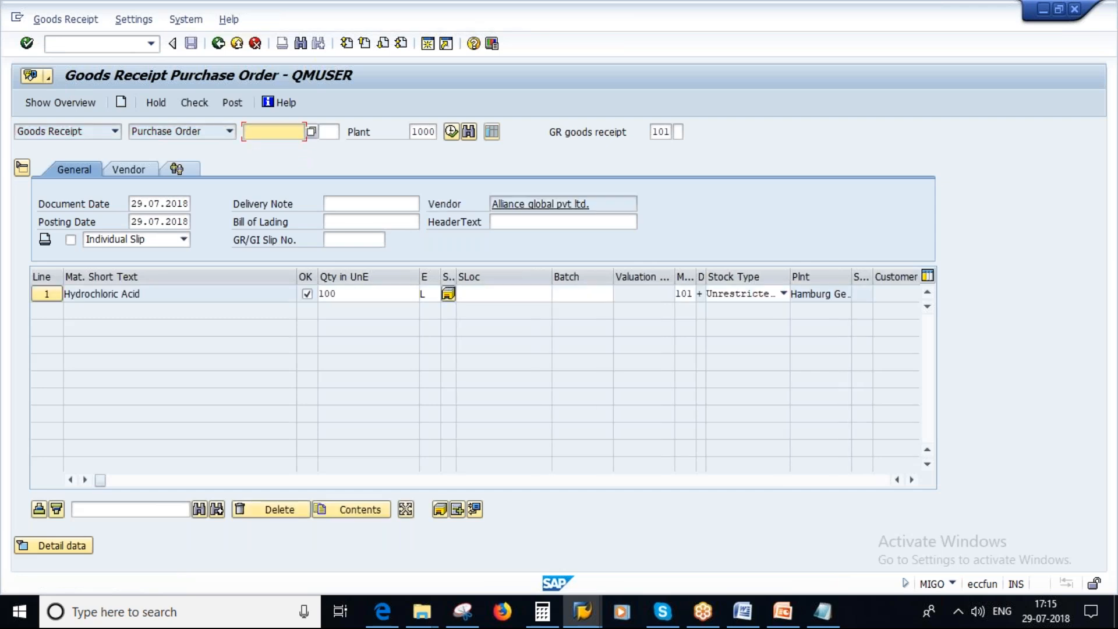
Try to check the goods receipt for Hydrochloric Acid with storage location 1000.
left_click(476, 292)
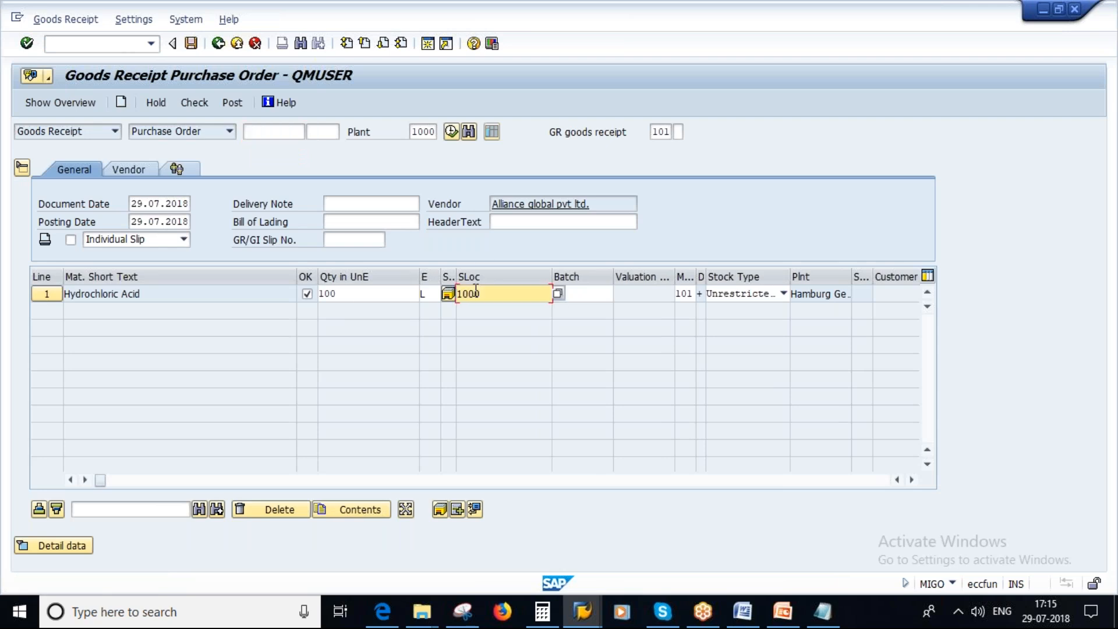
left_click(197, 101)
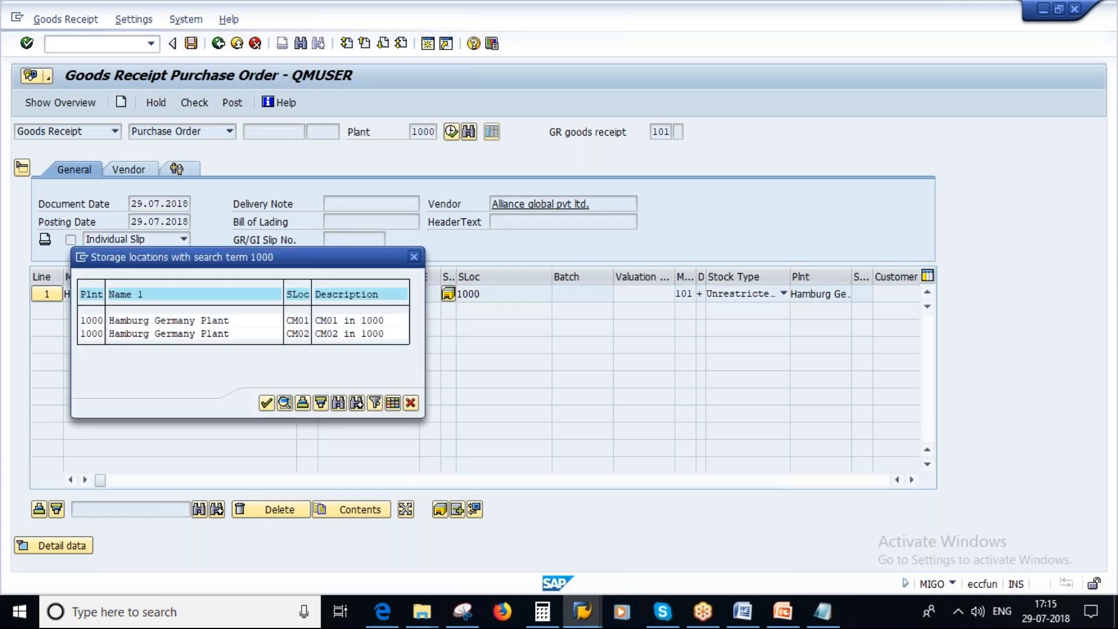
left_click(411, 404)
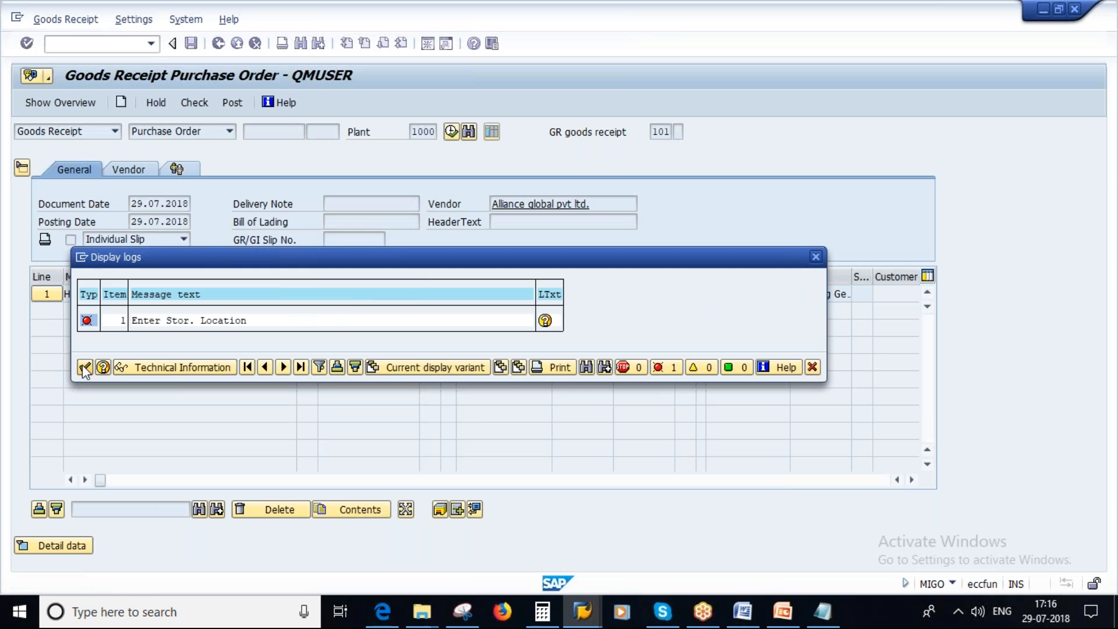
left_click(85, 367)
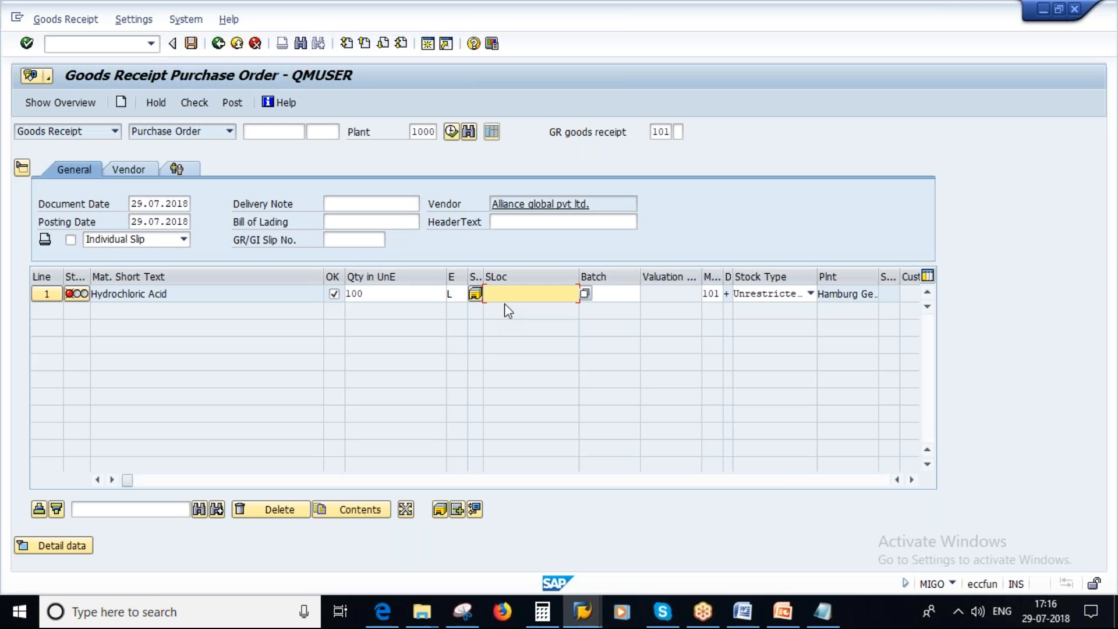
Assign the storage location Lagerort 000 to the Hydrochloric Acid receipt line.
left_click(532, 293)
left_click(496, 321)
key("Return")
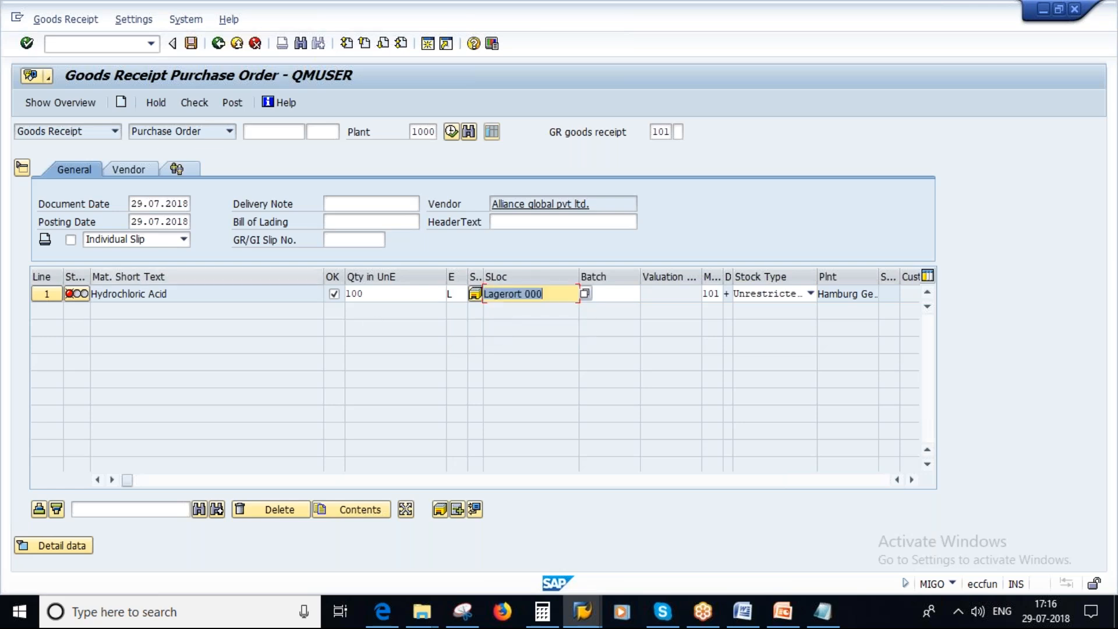
Check the Hydrochloric Acid goods receipt at the full ordered quantity and dismiss the message log.
left_click(194, 102)
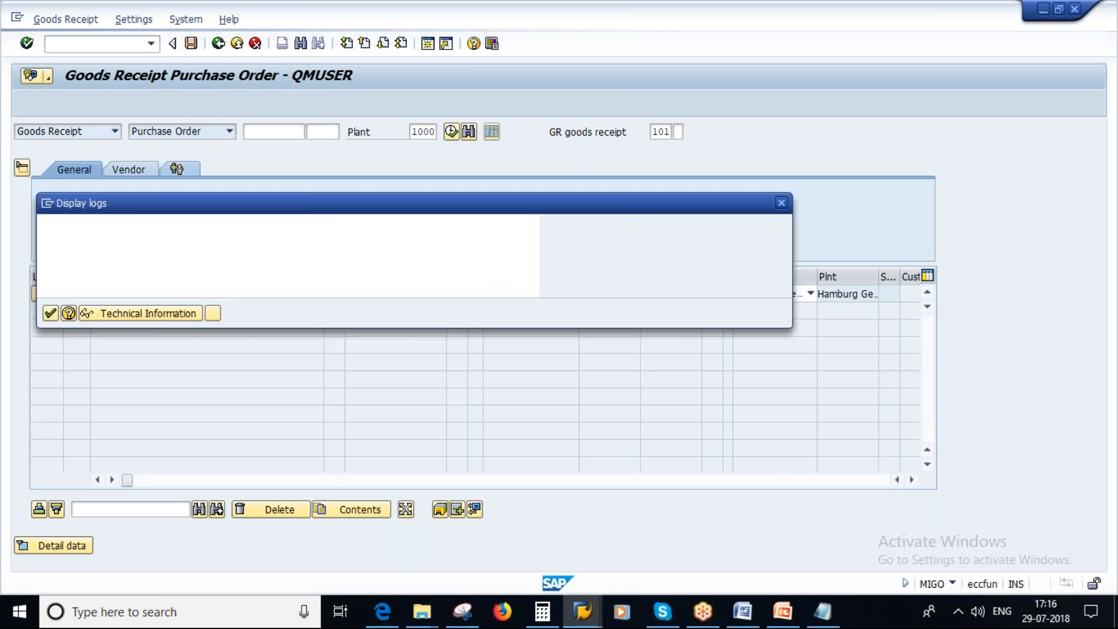
left_click(51, 314)
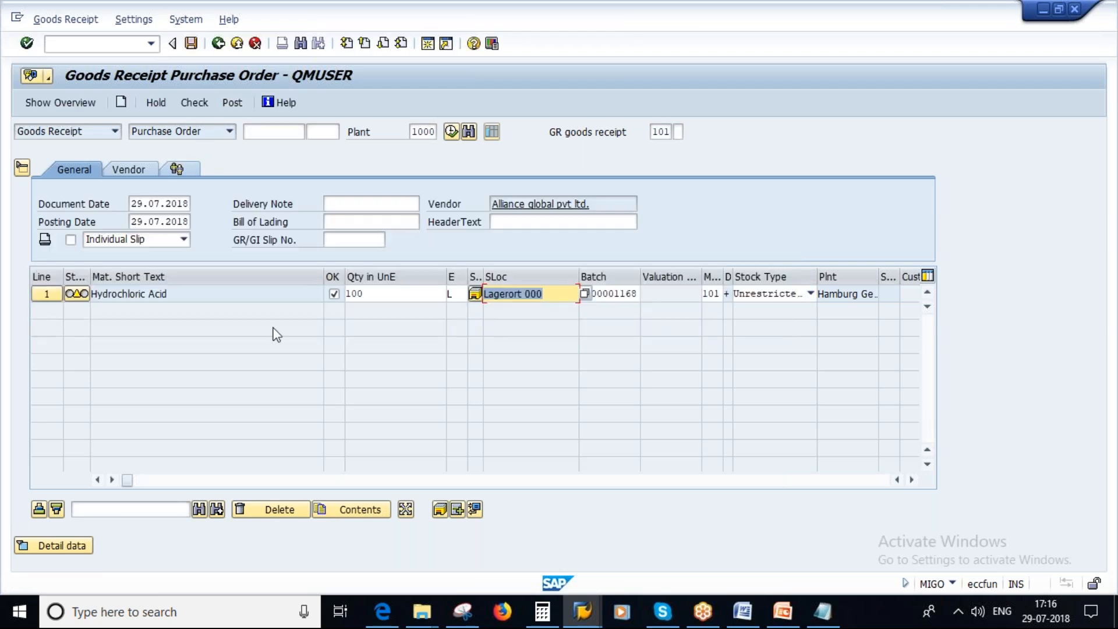
Consult the Underdelivery and Overdelivery slide in PowerPoint, then back in SAP set the receipt quantity to 95 L and check it.
left_click(373, 293)
double_click(350, 293)
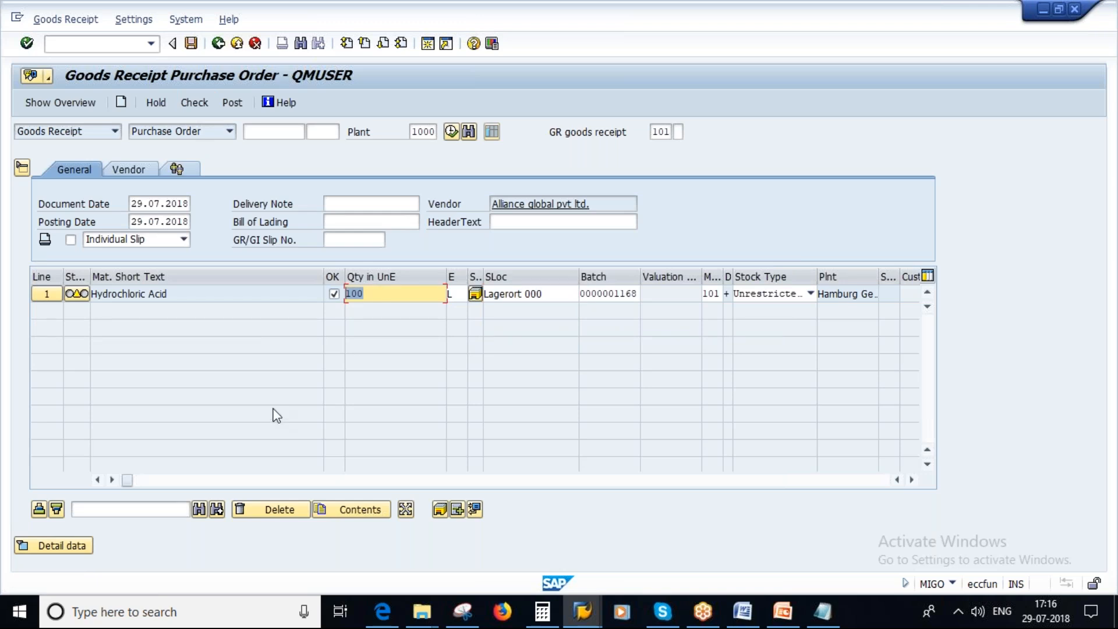
left_click(784, 613)
key("Page_Up")
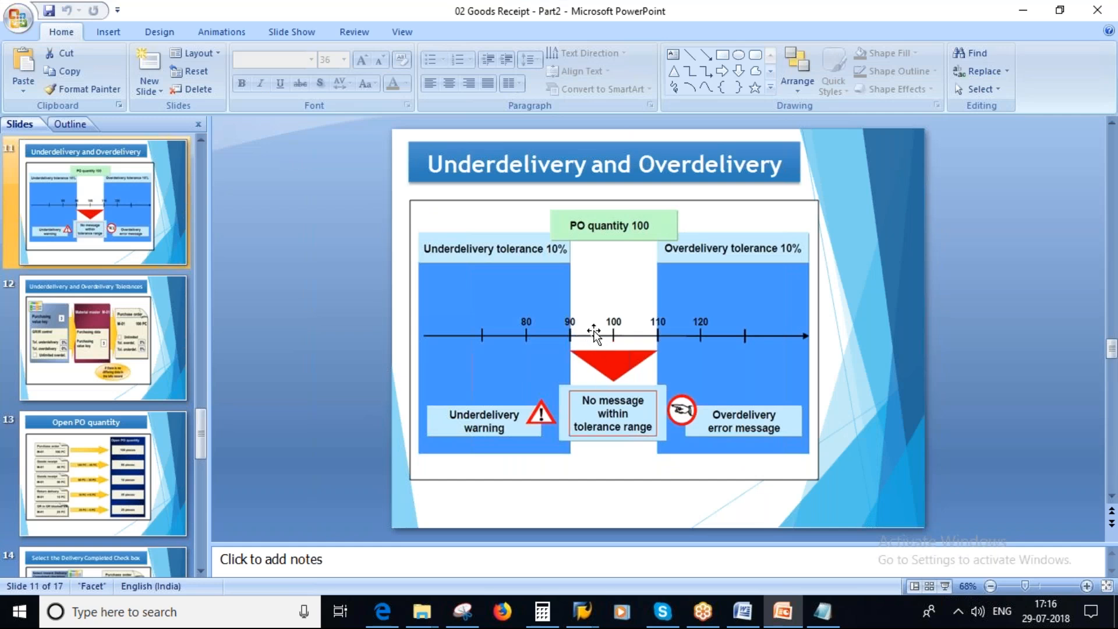
key("alt+Tab")
key("alt+Tab")
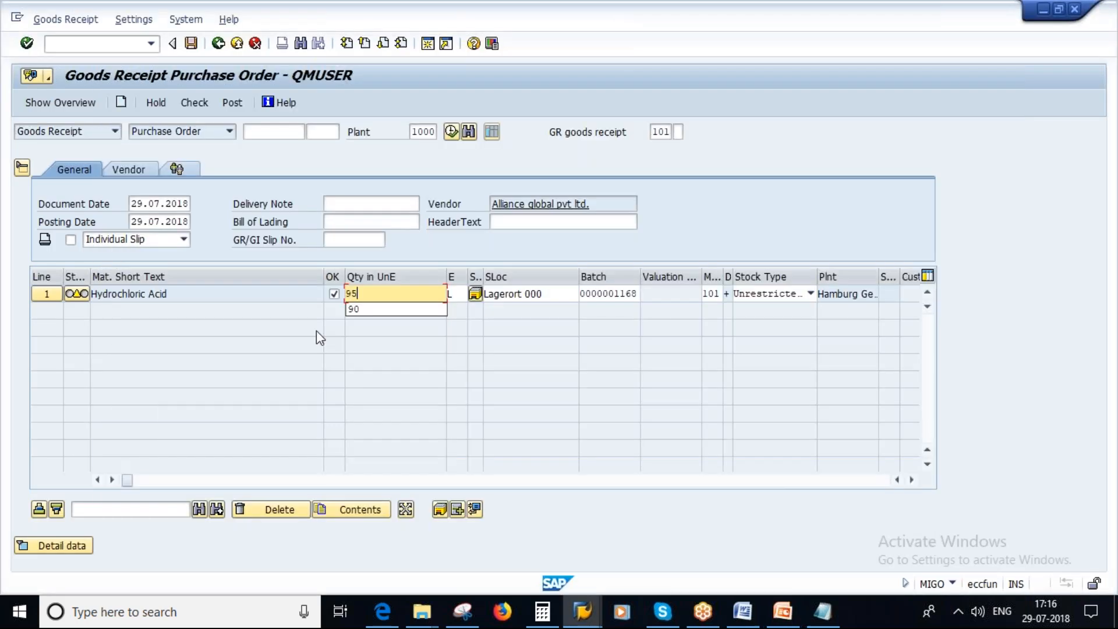
key("Return")
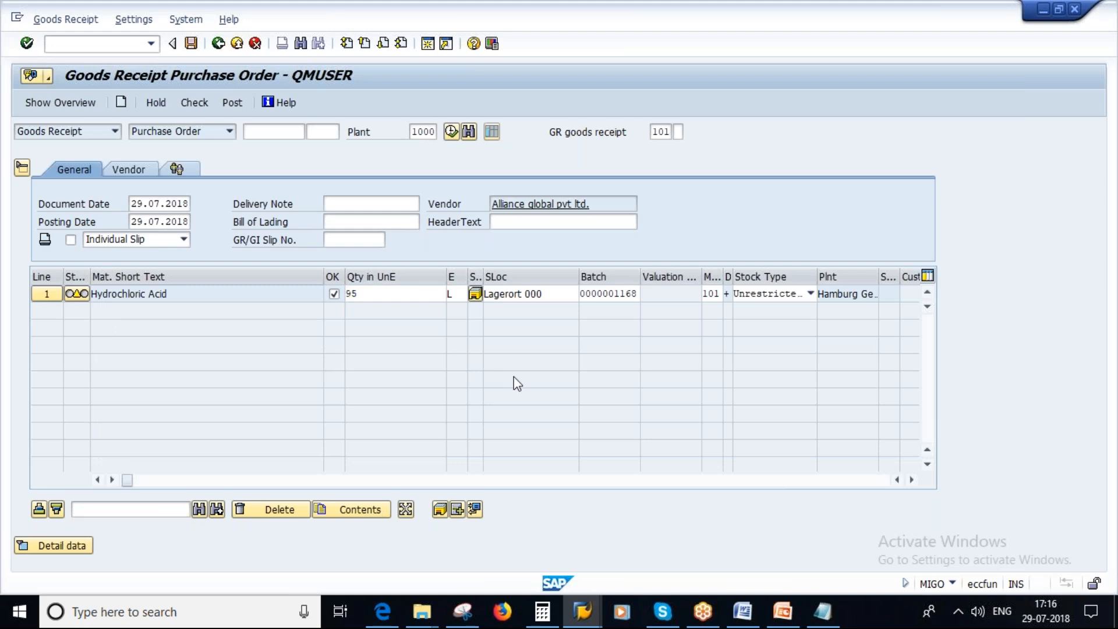
left_click(195, 103)
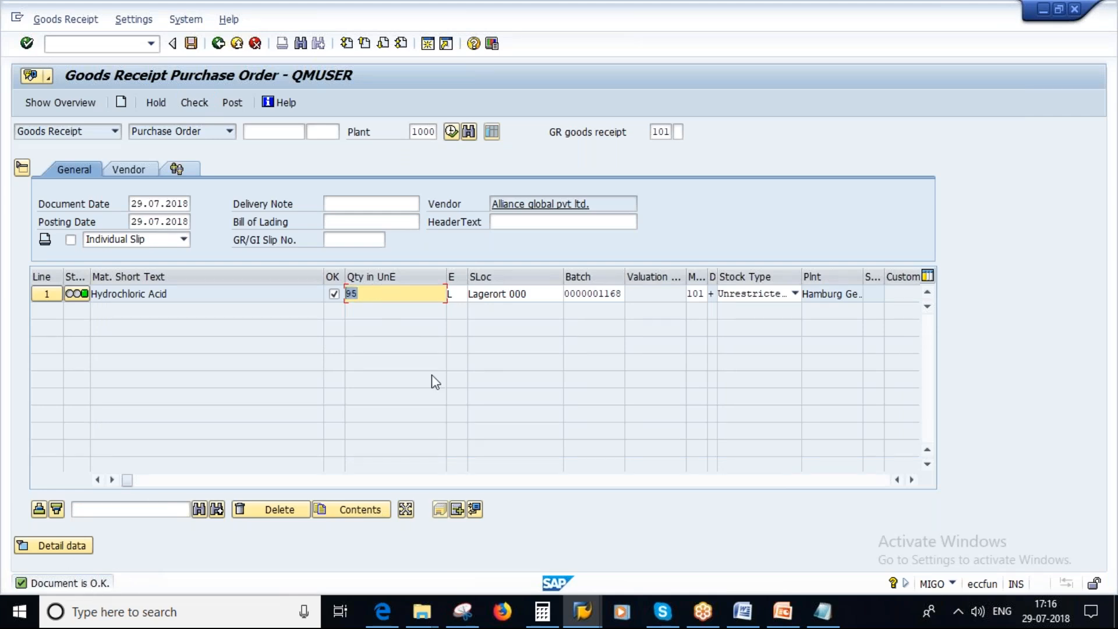
Review the underdelivery range on the PowerPoint slide, then set the SAP receipt quantity to 85 L and check it.
left_click(783, 611)
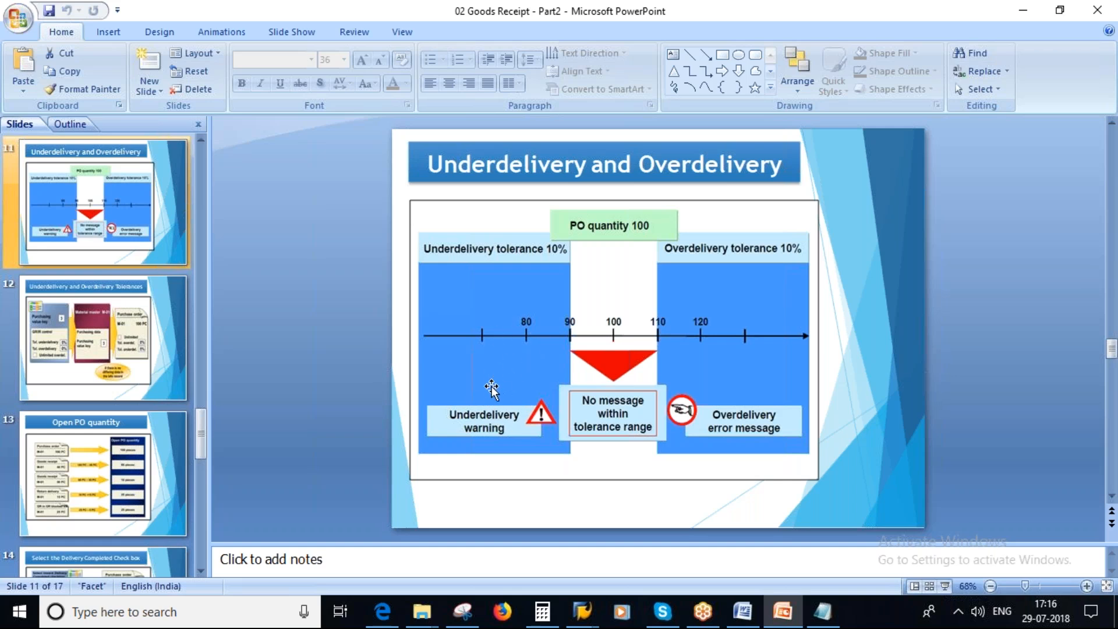
key("alt+Tab")
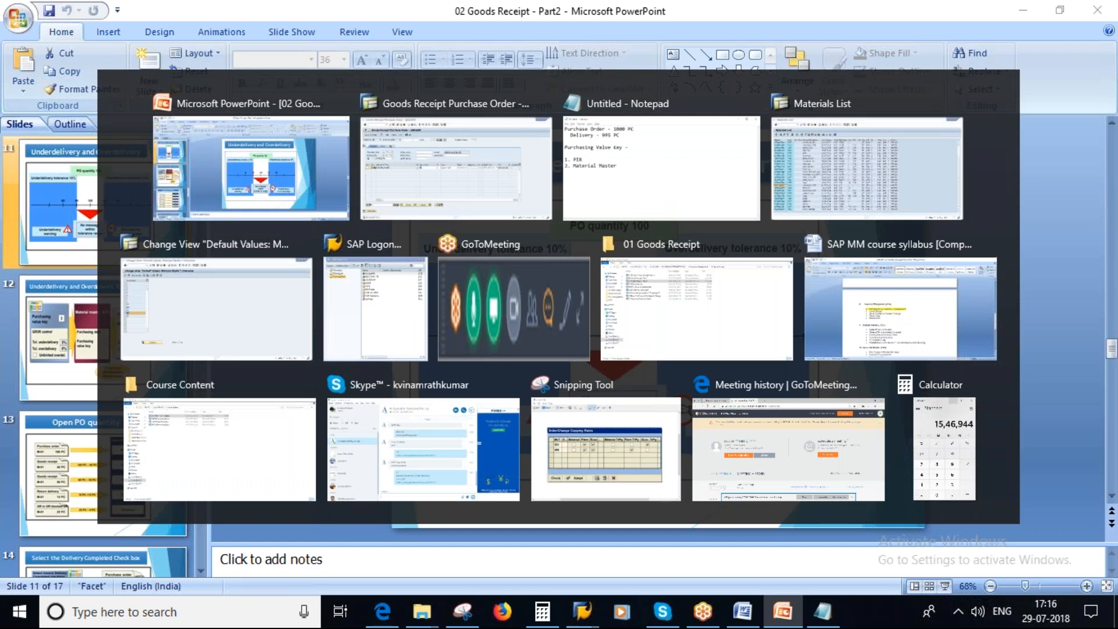
key("alt+Tab")
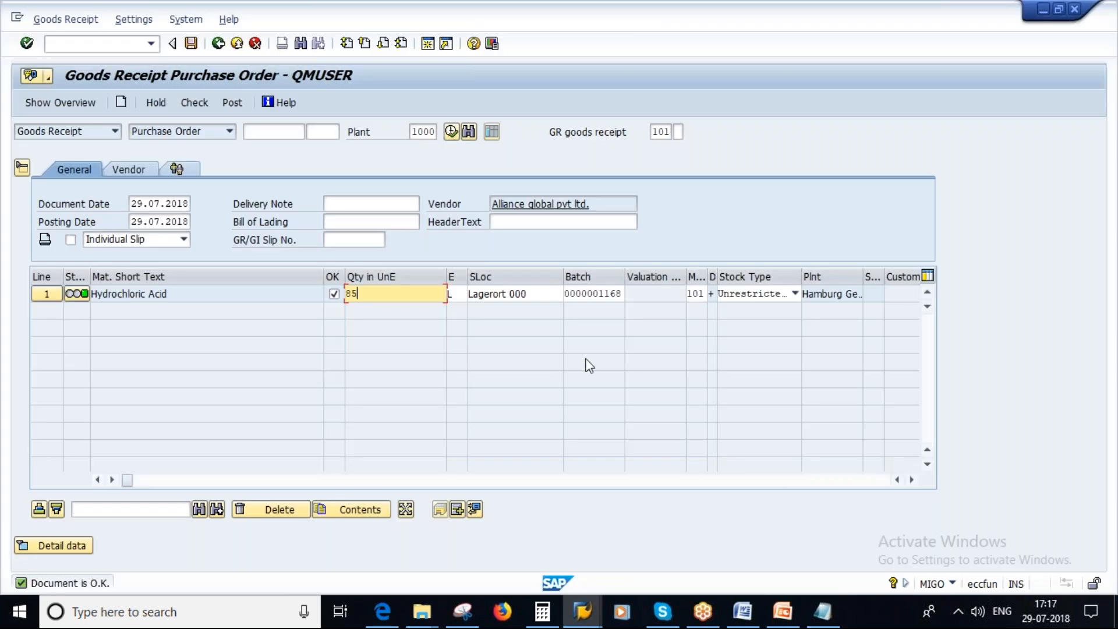
key("Return")
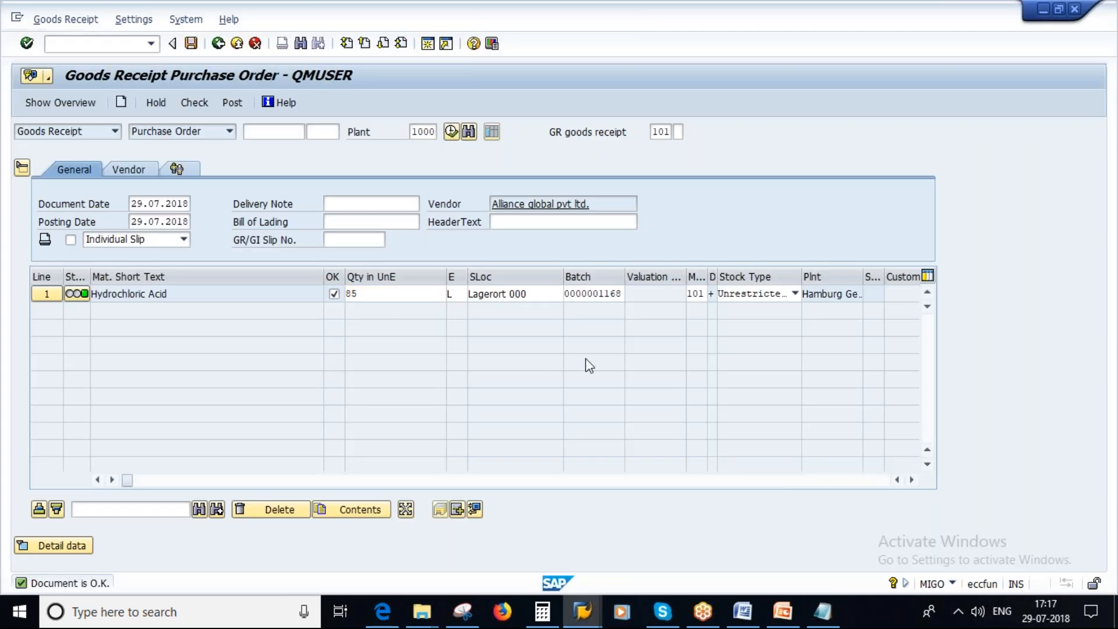
left_click(194, 103)
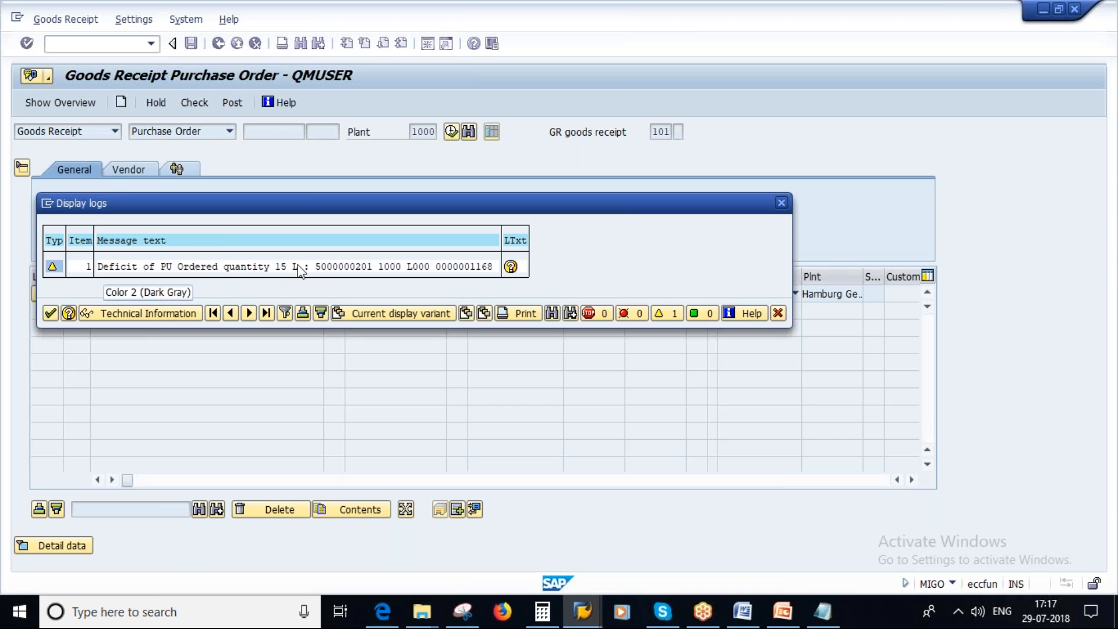
Compare the SAP check message with the PowerPoint tolerance slide, then return to SAP and close the log.
left_click(783, 611)
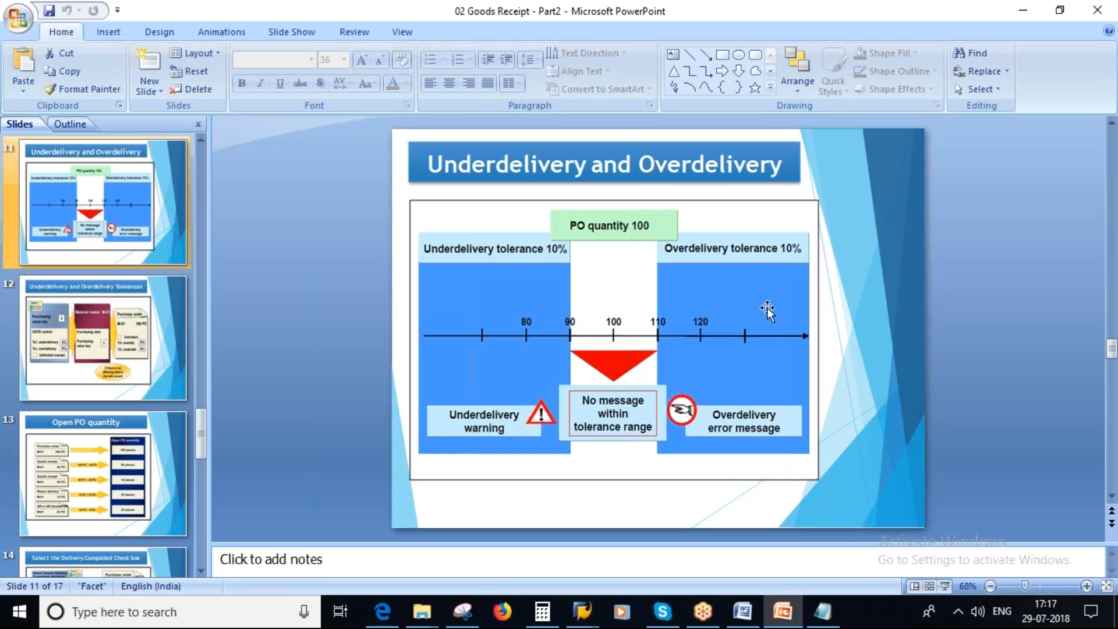
key("alt+Tab")
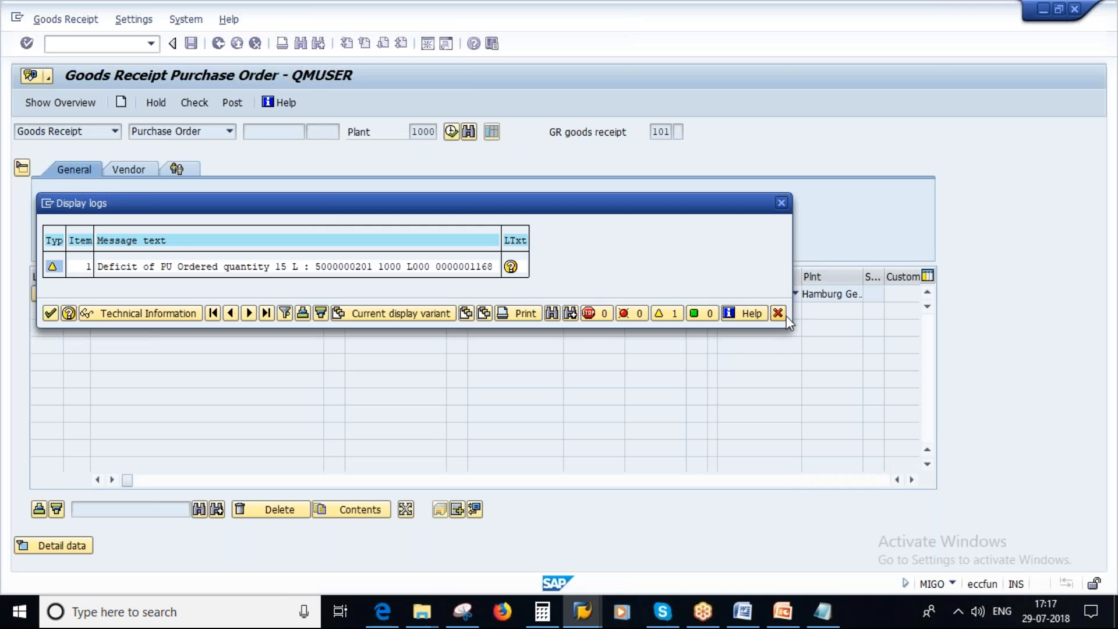
left_click(782, 315)
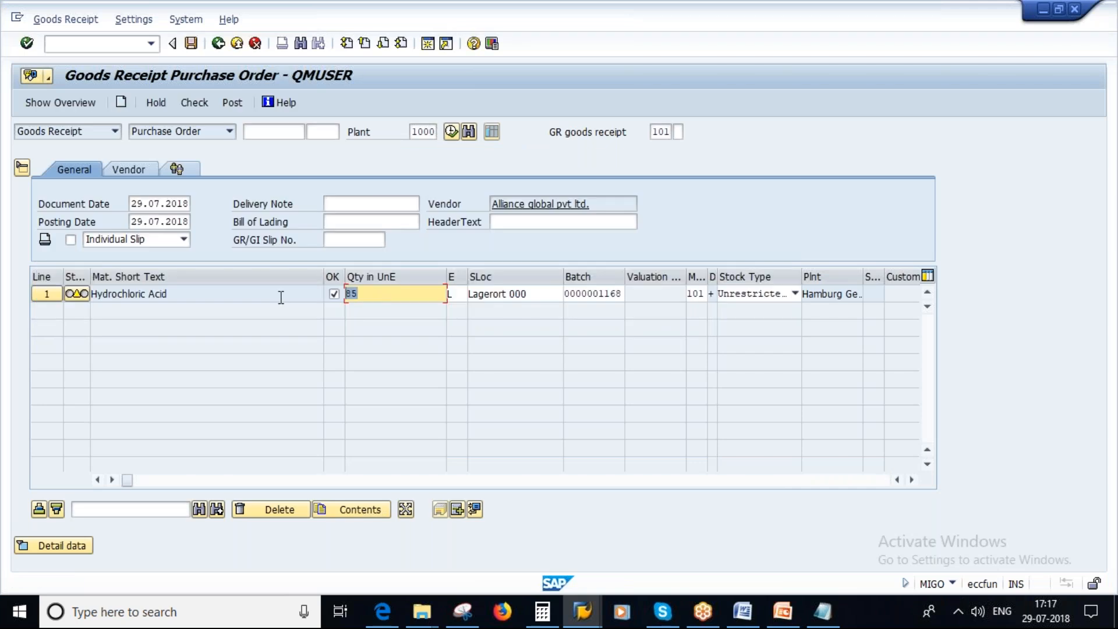
Set the Hydrochloric Acid receipt quantity to 105 L and check the goods receipt.
type("105")
key("Return")
left_click(194, 102)
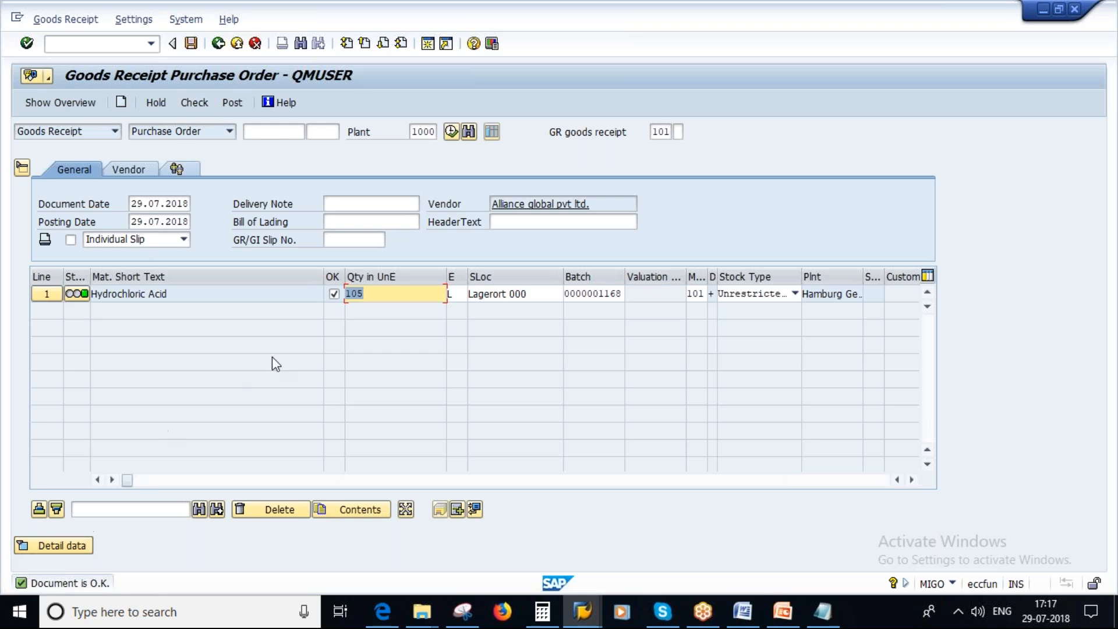
Set the receipt quantity to 120 L, check the goods receipt, and compare the message with the PowerPoint tolerance slide.
left_click(375, 296)
type("120")
key("Return")
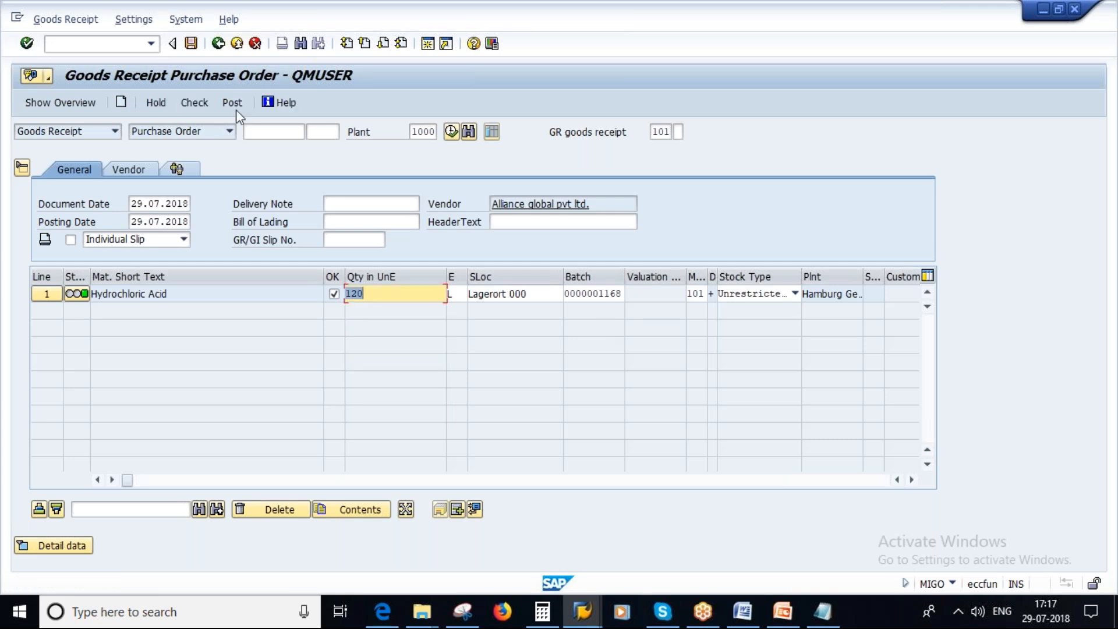
left_click(193, 103)
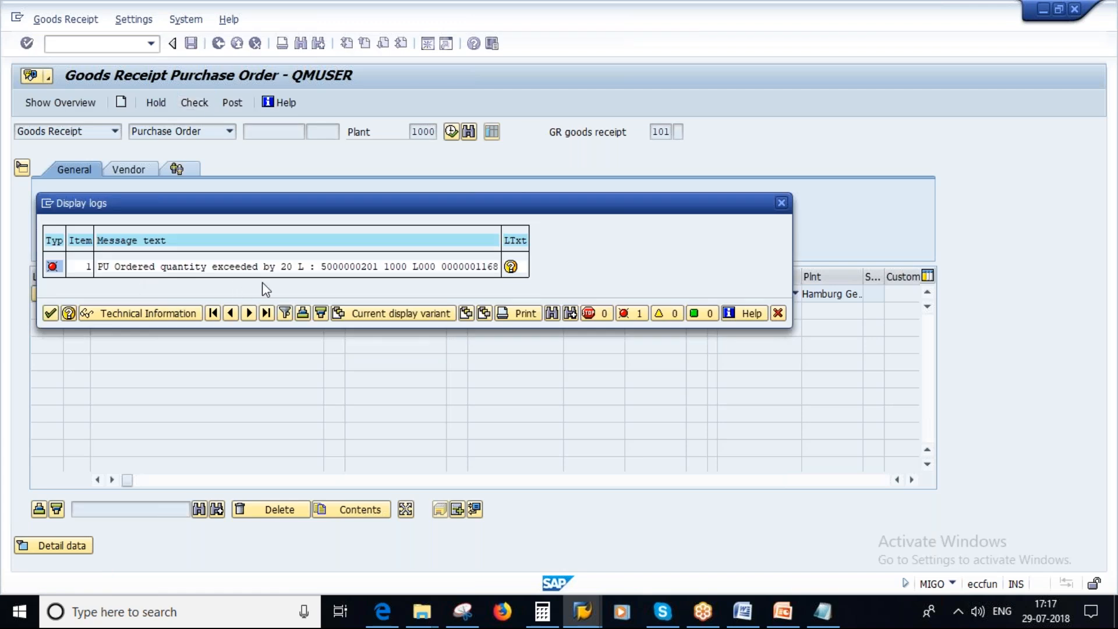
left_click(783, 611)
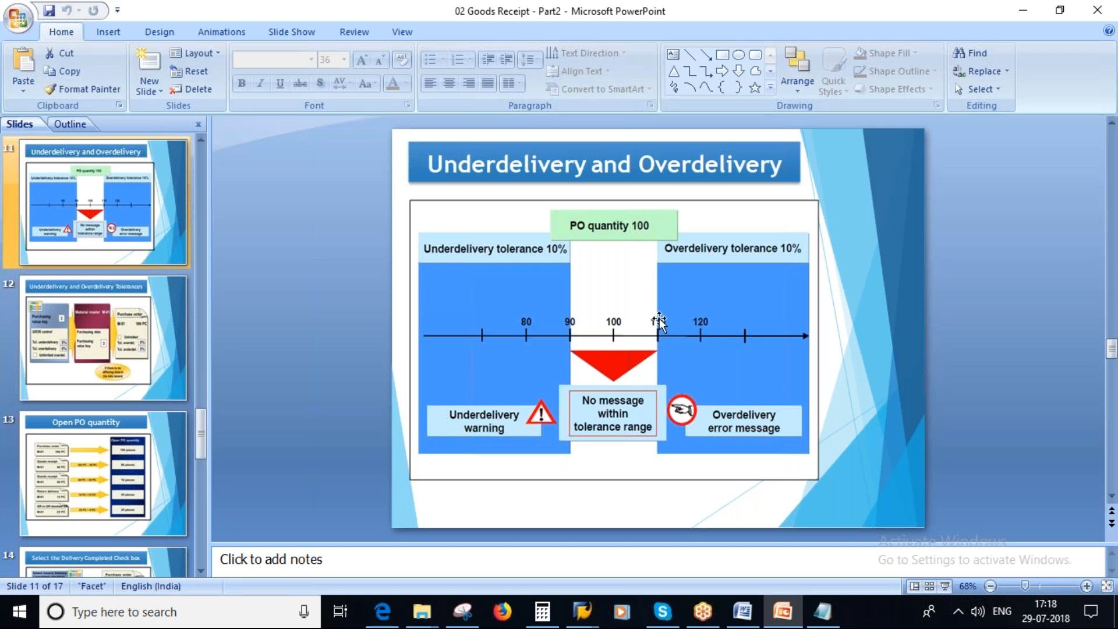
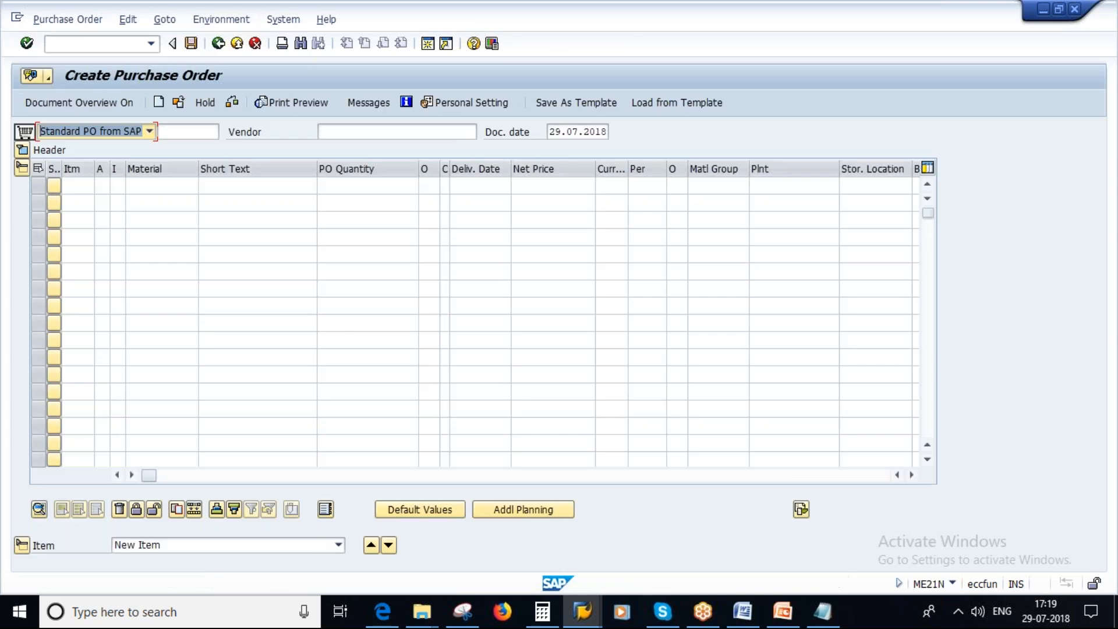
Enter Alliance global pvt ltd. as the vendor, with purchasing organization 1000, purchasing group 100 and company code 1000.
left_click(379, 133)
type("100646")
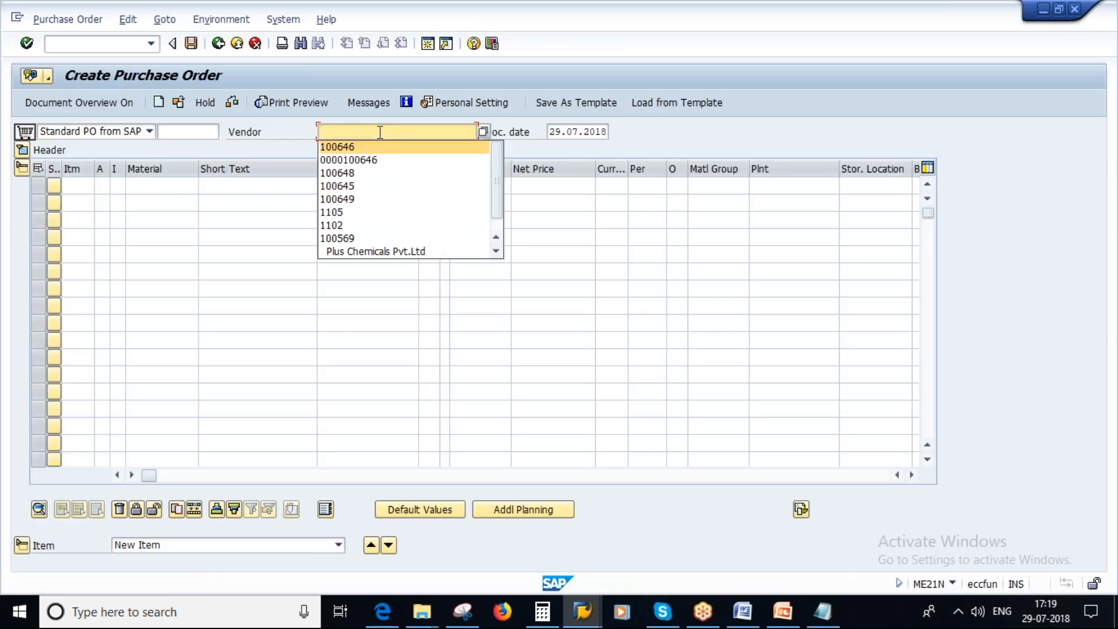
key("Return")
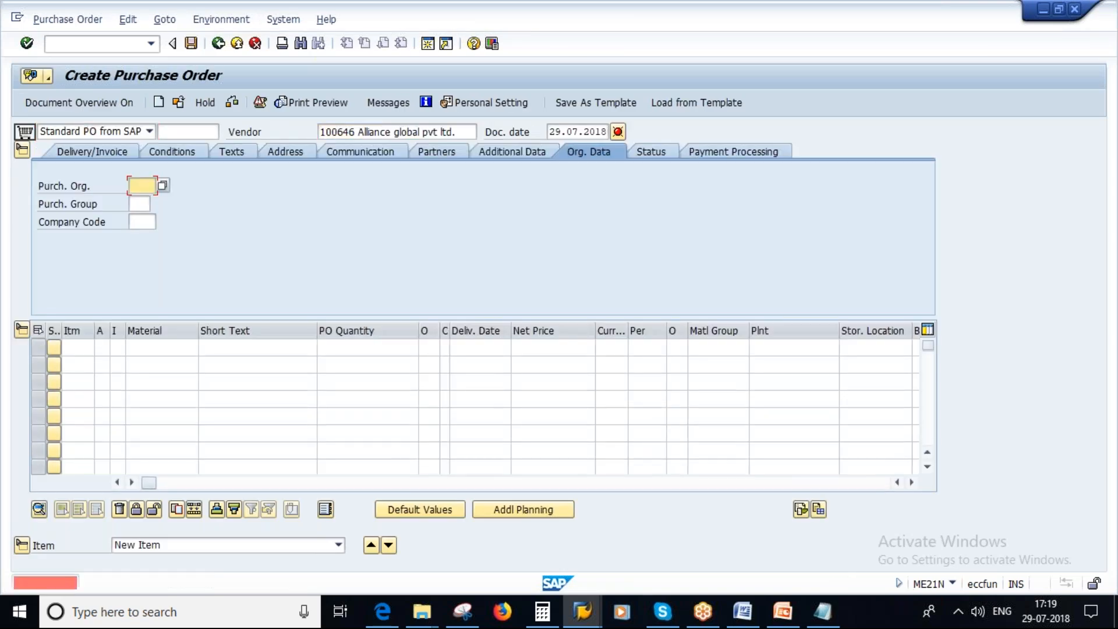
type("1000")
key("Tab")
type("100")
key("Tab")
type("1000")
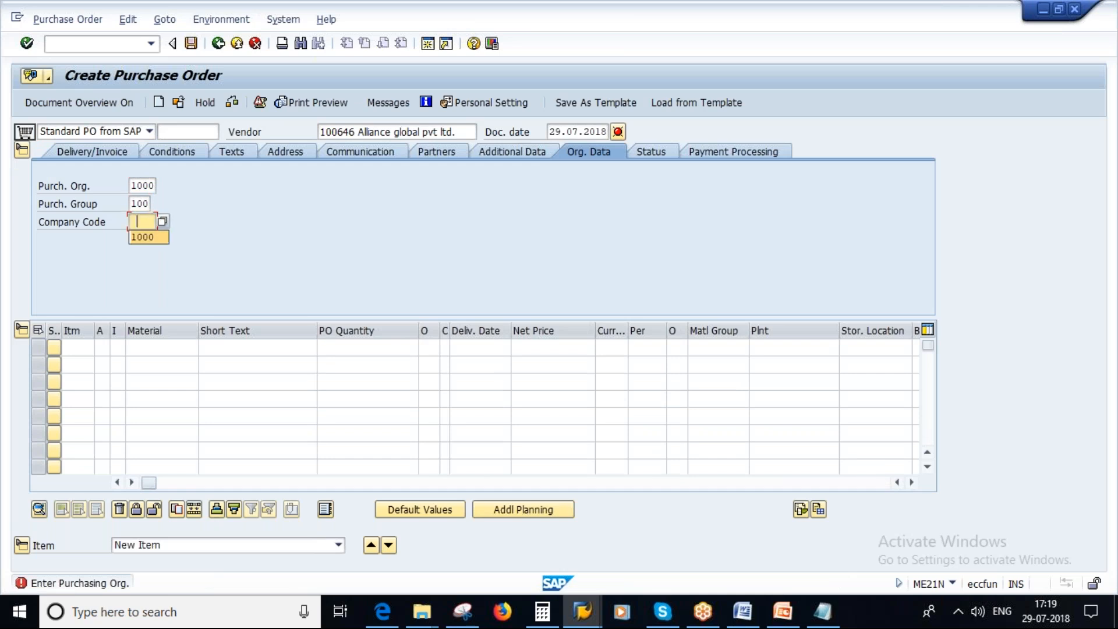
key("Tab")
type("5000000201")
key("Tab")
key("Tab")
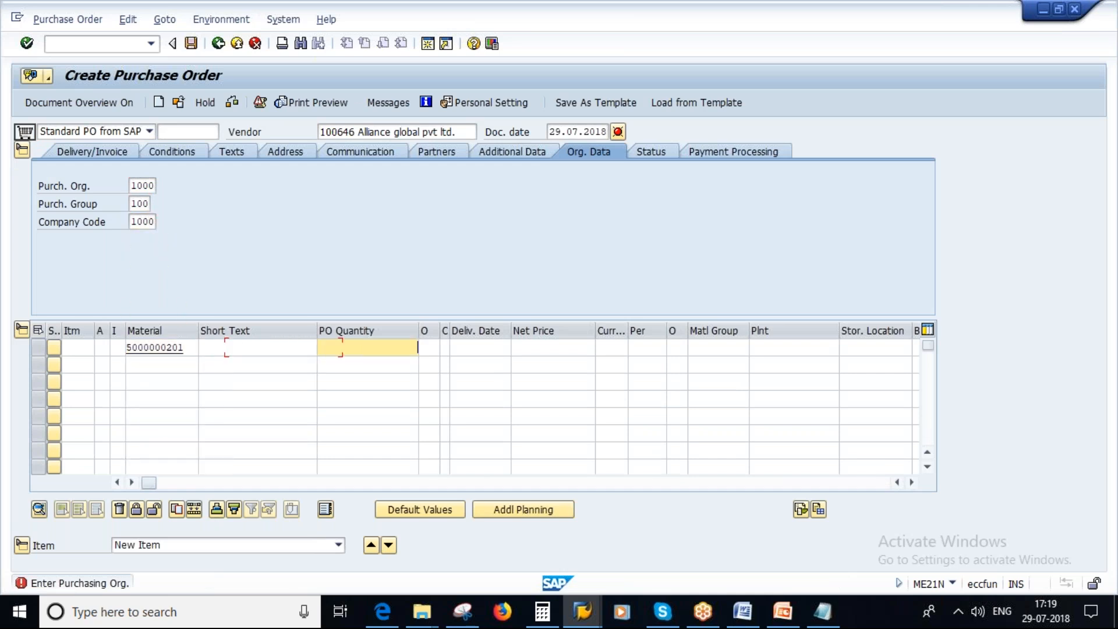
type("100")
key("Tab")
key("Tab")
key("Tab")
key("Tab")
key("Tab")
key("Tab")
key("Tab")
key("Tab")
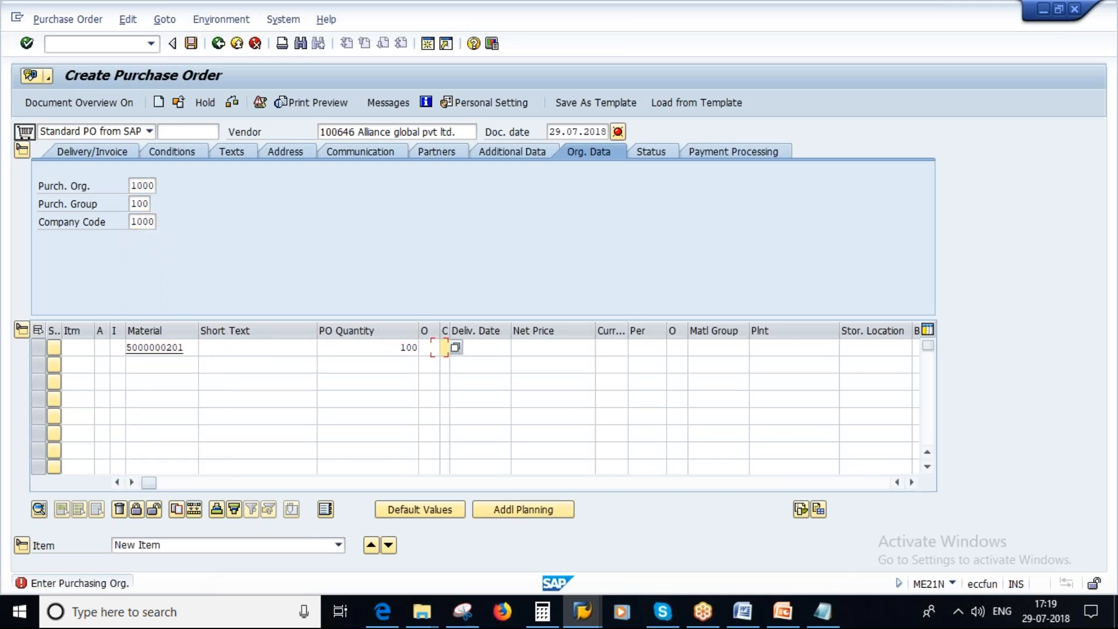
key("Tab")
type("1000")
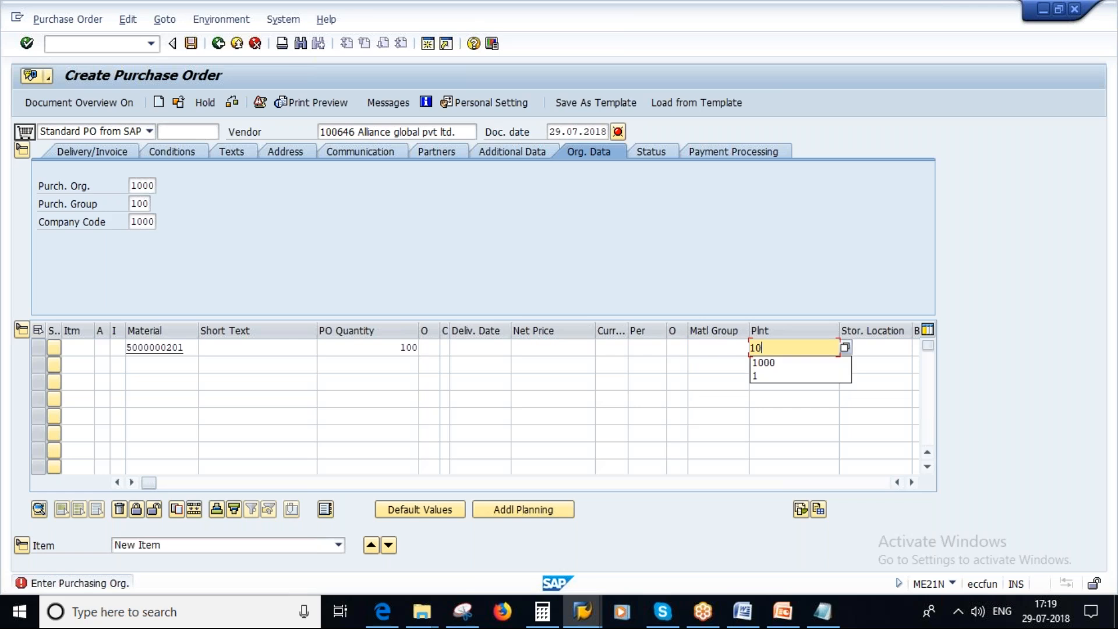
key("Return")
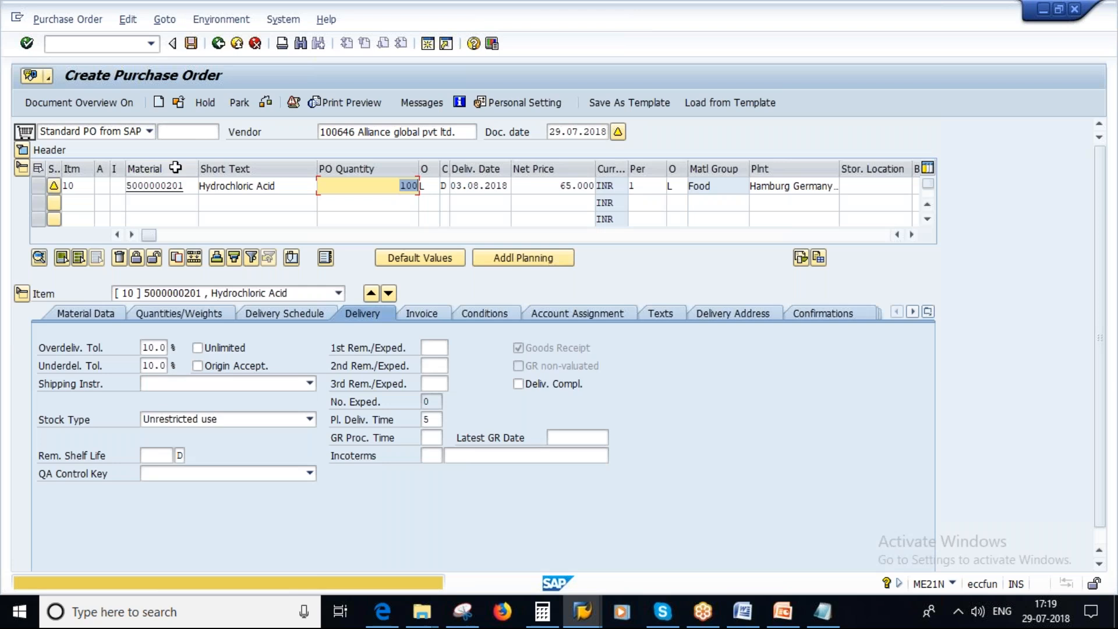
Clear the overdelivery and underdelivery tolerances in the Hydrochloric Acid item's delivery data.
left_click(144, 351)
key("Delete")
key("Delete")
key("Delete")
key("Delete")
key("Down")
key("Delete")
key("Delete")
key("Delete")
key("Delete")
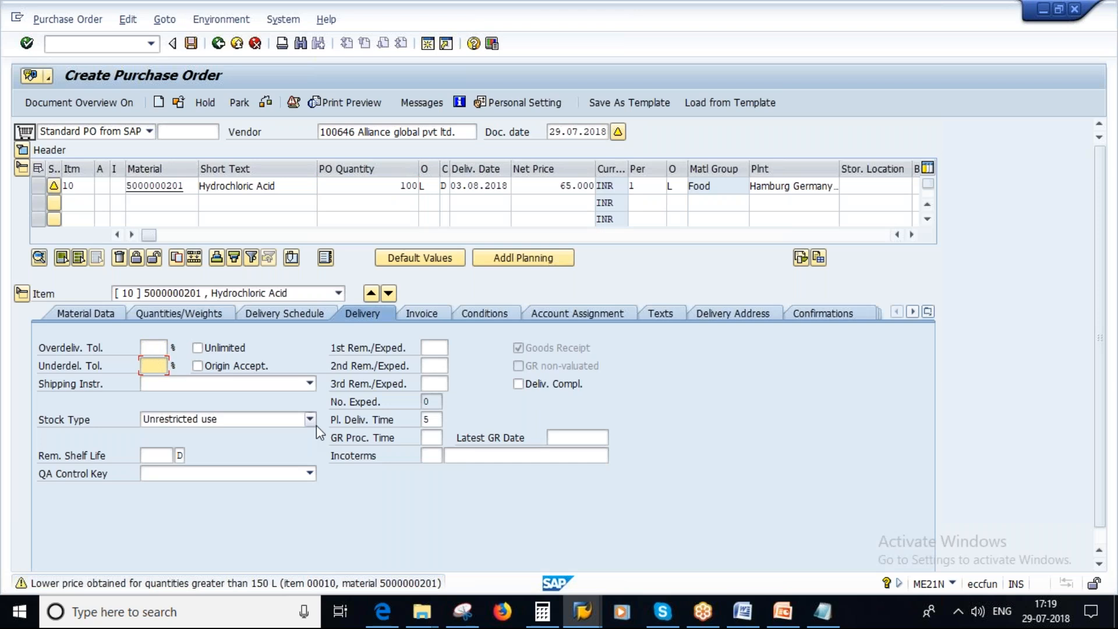
key("Return")
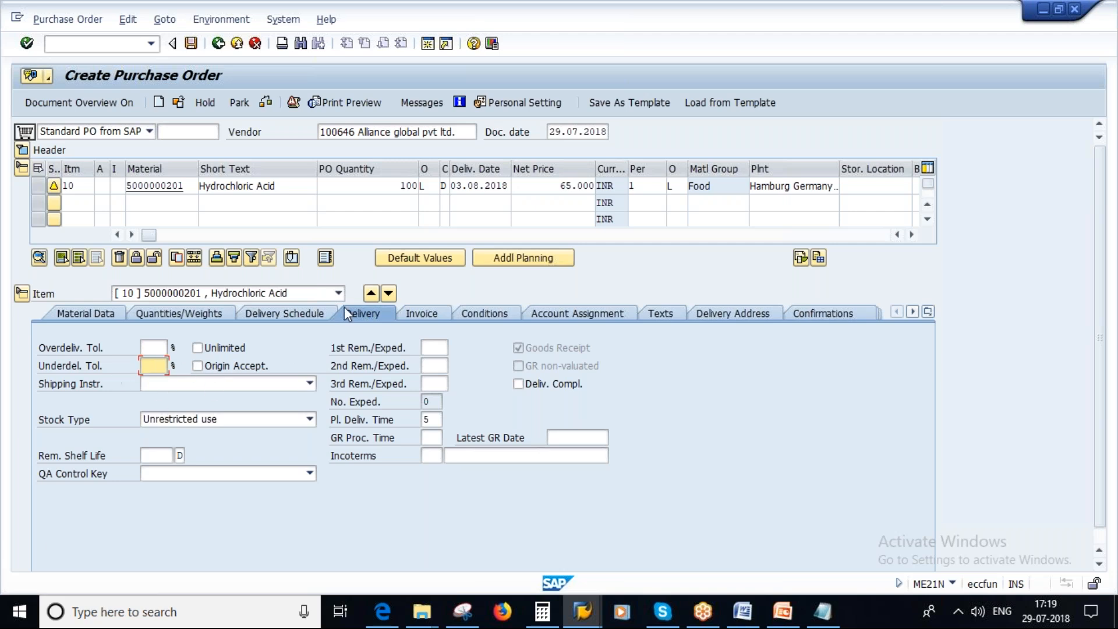
Check and save the purchase order, then copy its number from the message details and close them.
left_click(266, 104)
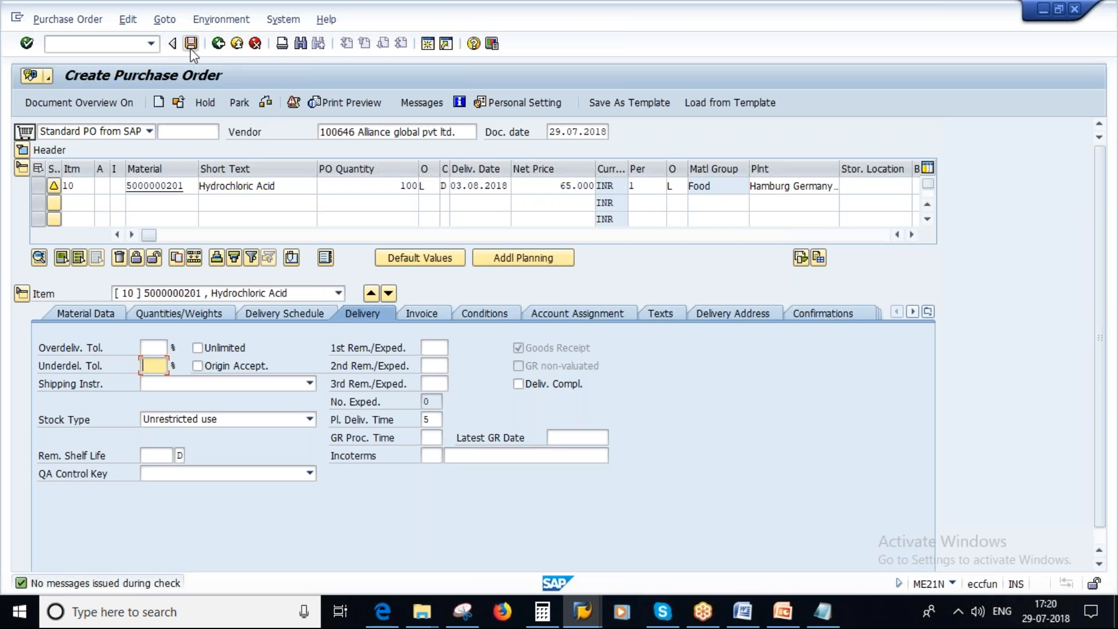
left_click(191, 45)
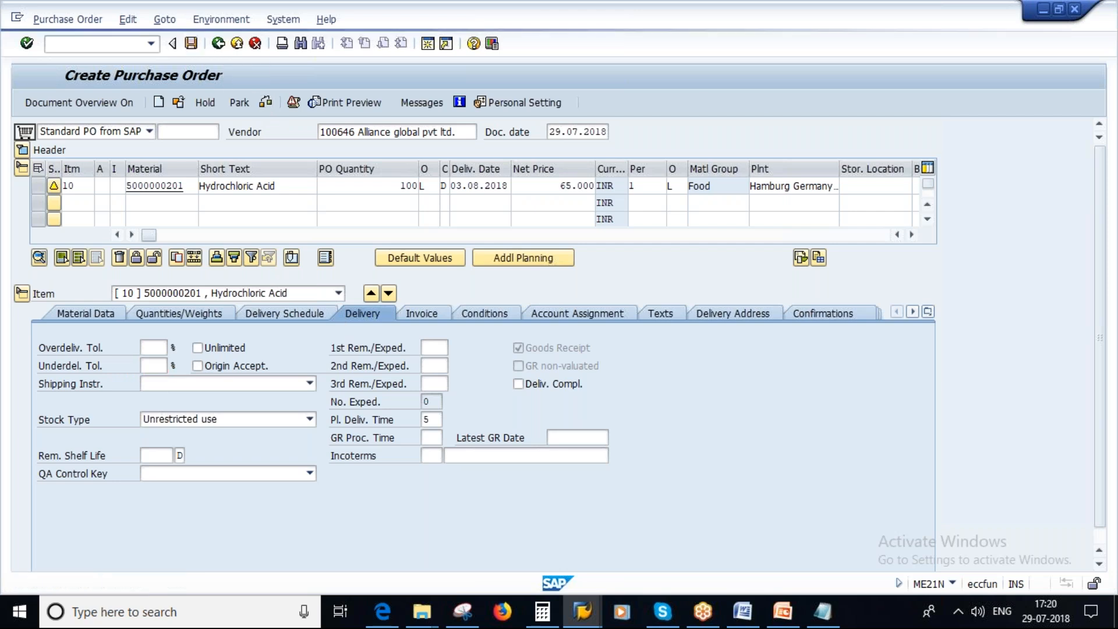
double_click(273, 584)
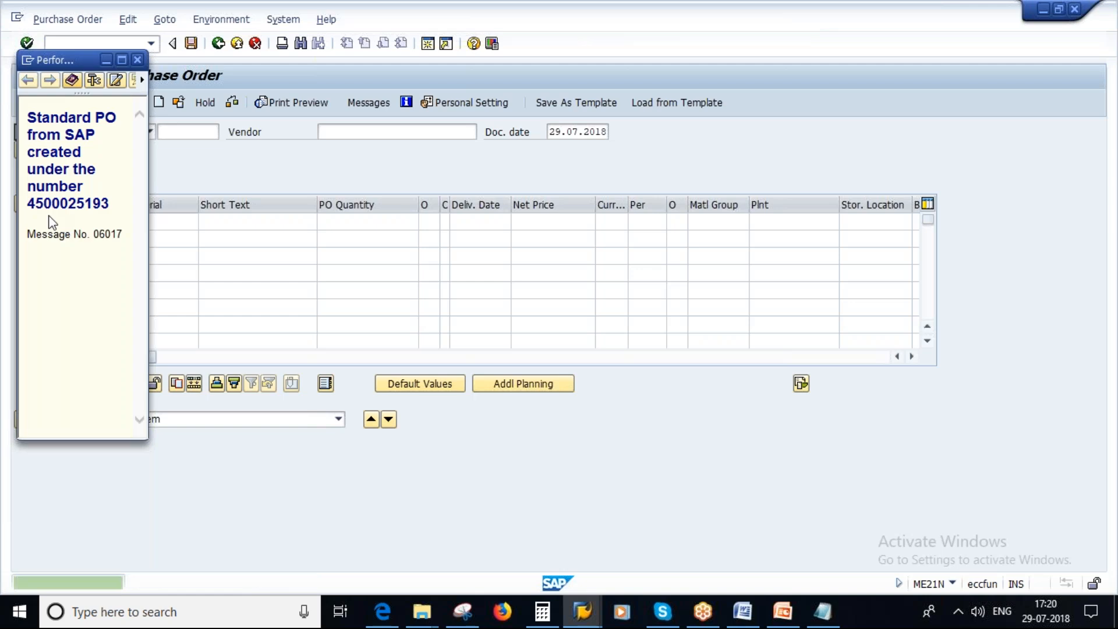
left_click_drag(27, 204, 115, 220)
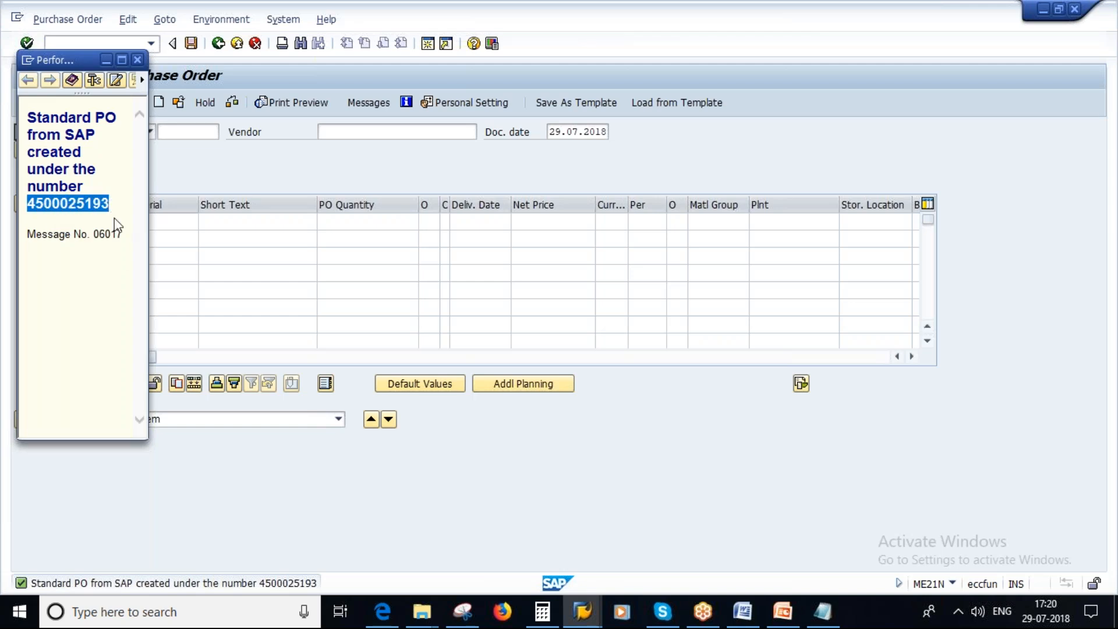
left_click(138, 59)
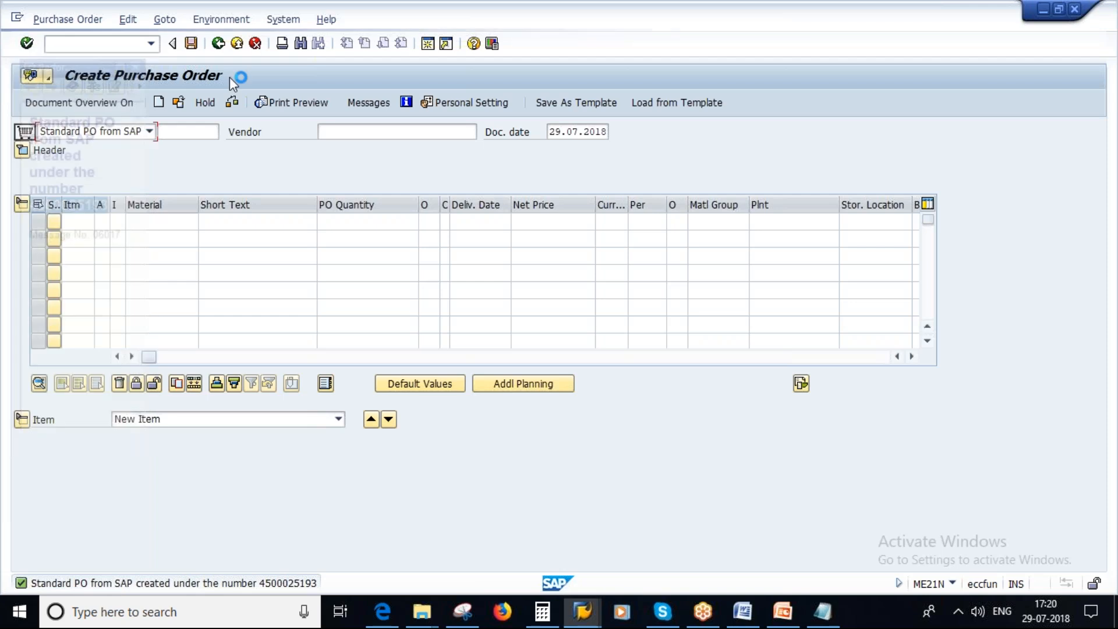
Display the new purchase order with ME23N and compare the scheduled and open quantities in the item's delivery schedule.
left_click(218, 43)
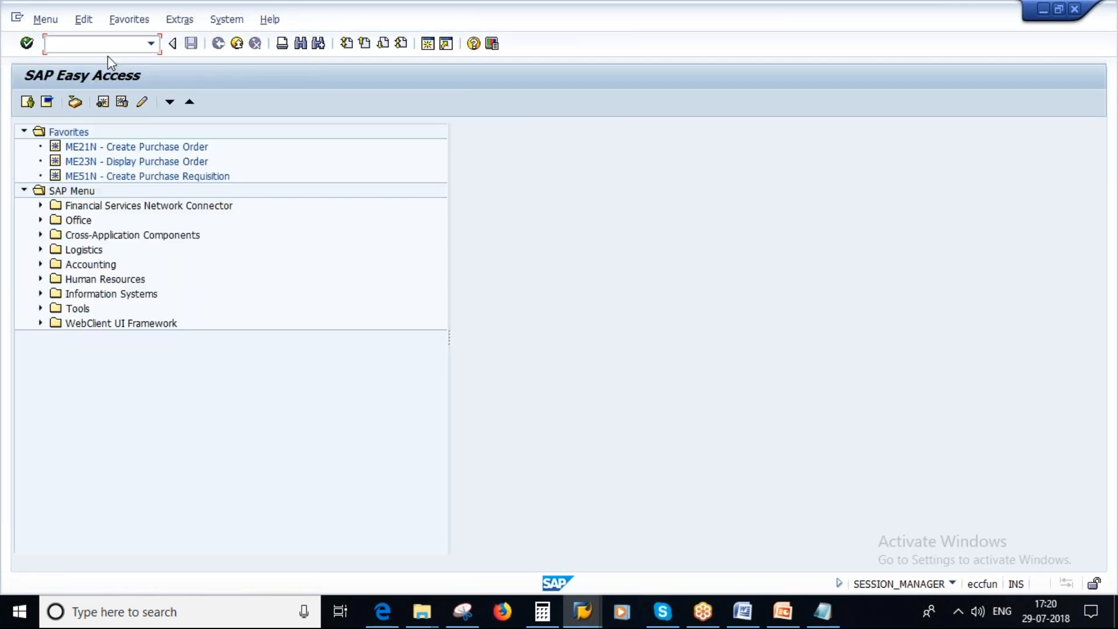
type("me23n")
key("Return")
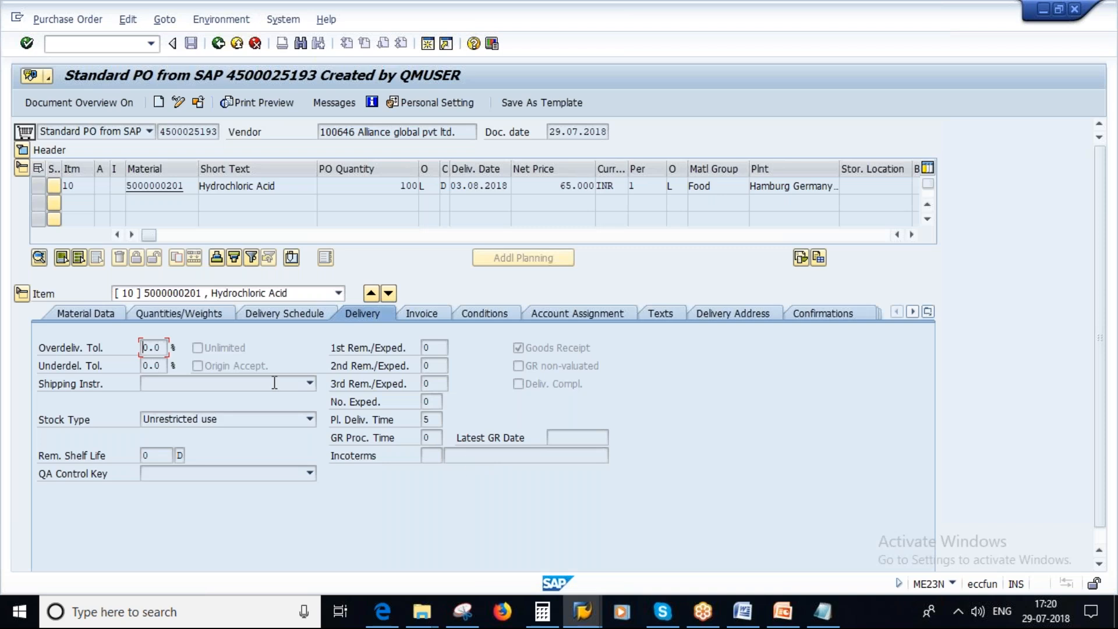
left_click(270, 312)
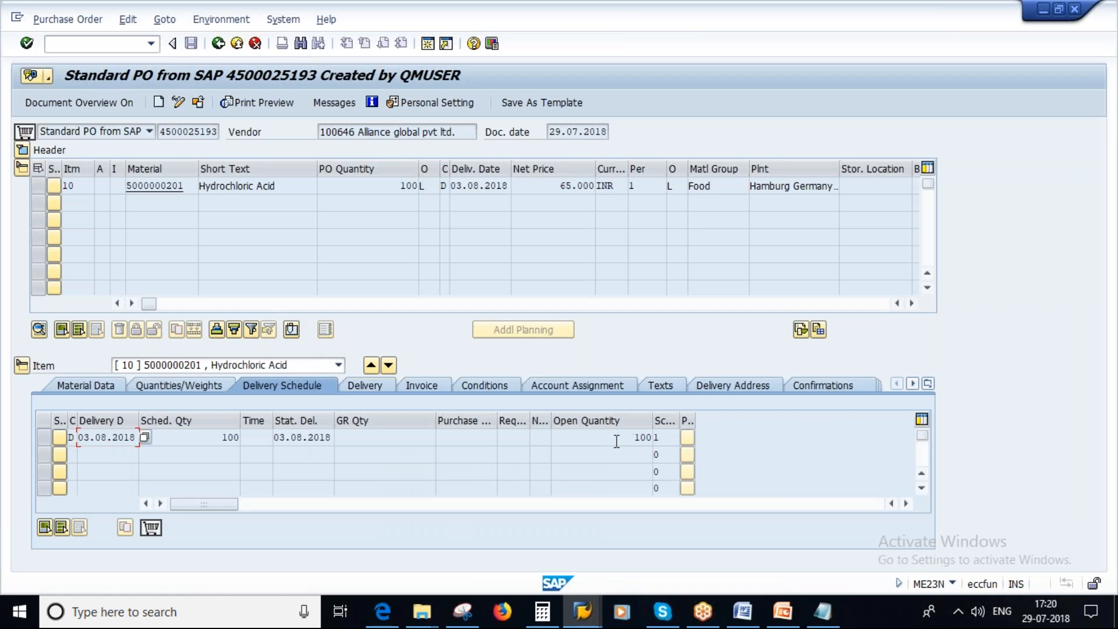
left_click(635, 438)
double_click(635, 438)
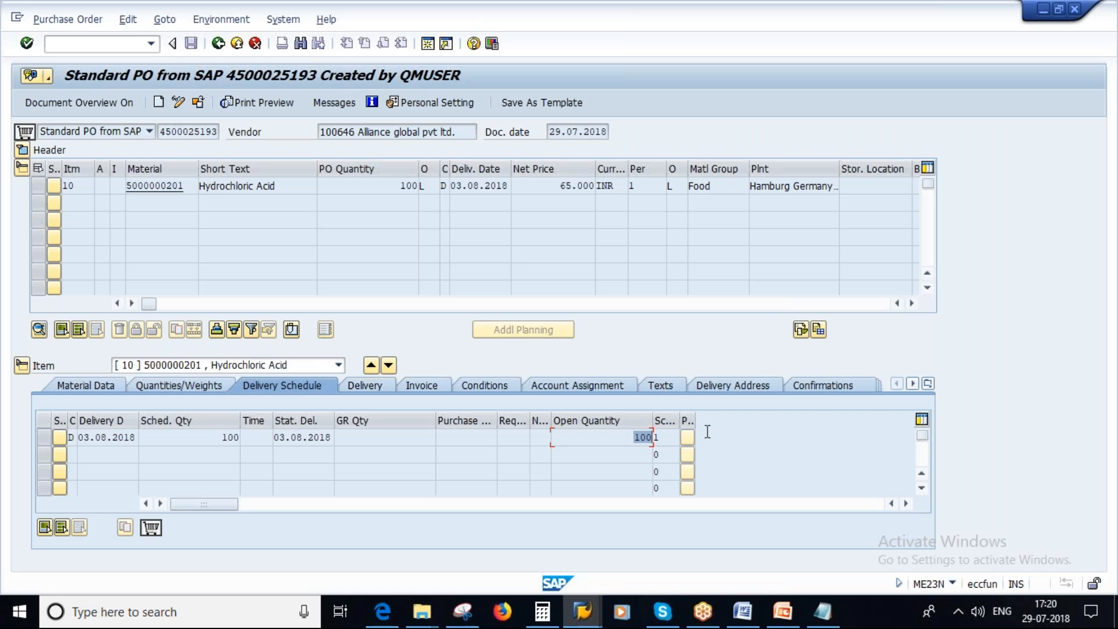
left_click(208, 437)
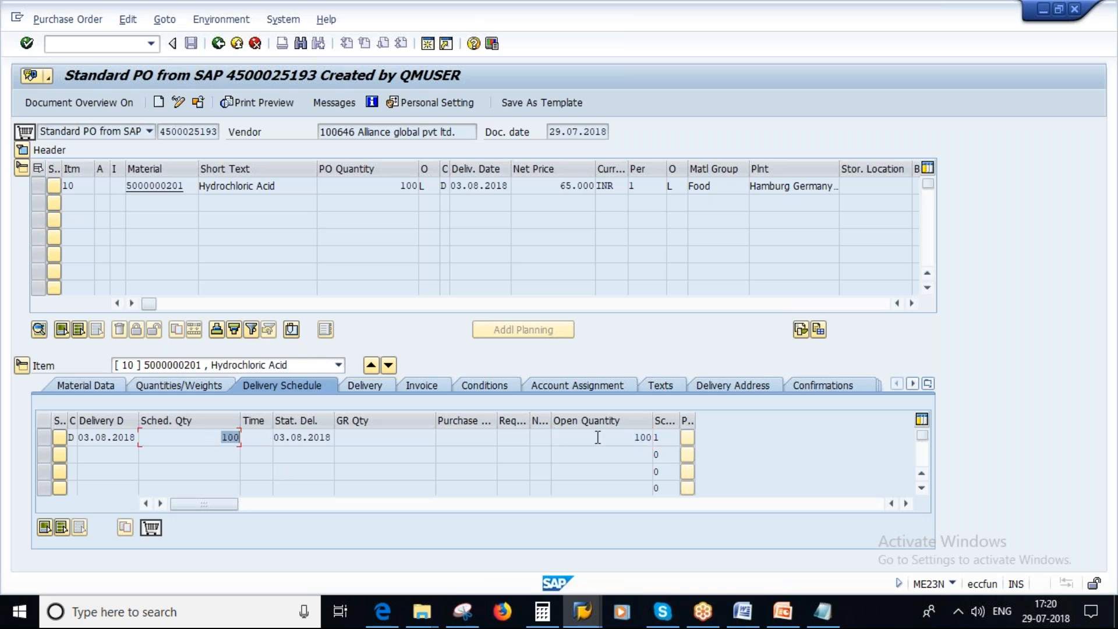
left_click_drag(631, 438, 668, 438)
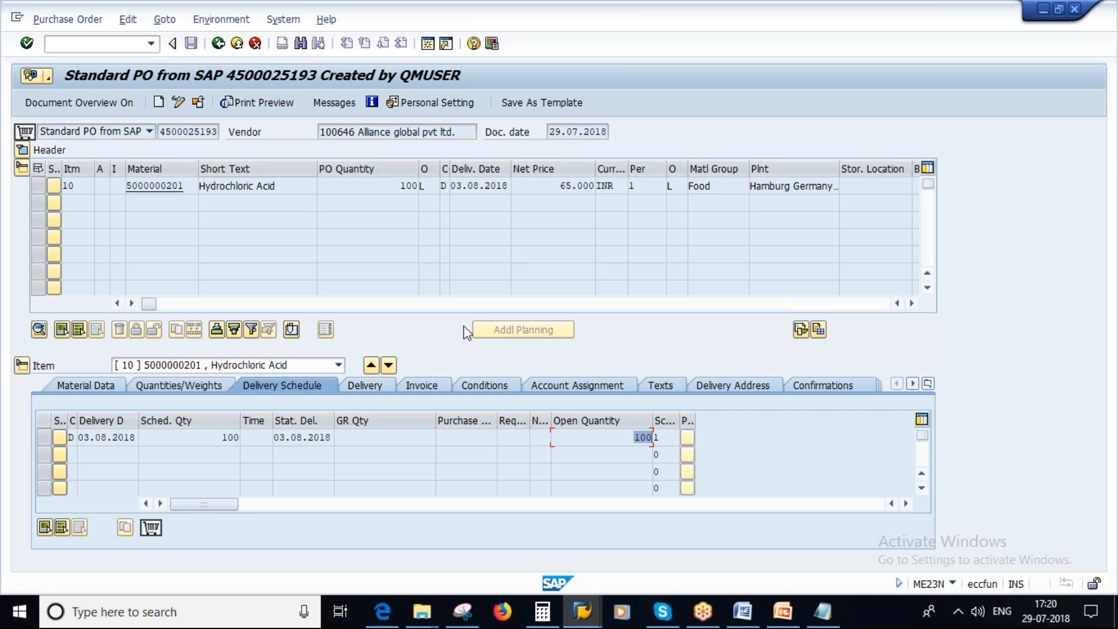
Start MIGO in the other SAP session and load the copied purchase order number for a goods receipt.
left_click(584, 613)
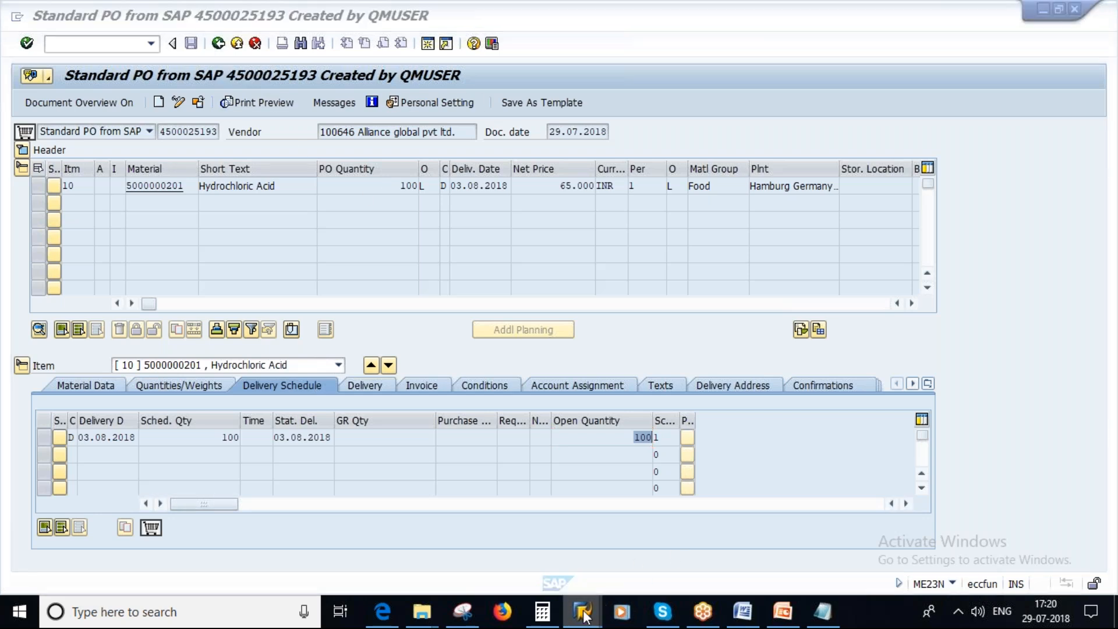
left_click(785, 527)
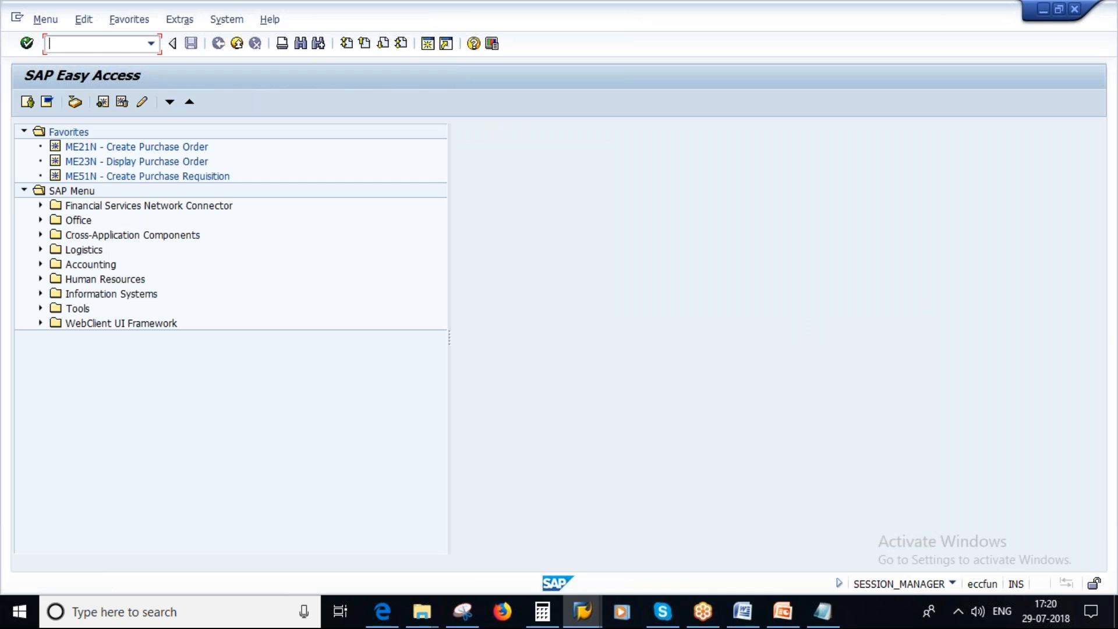
type("migo")
key("Return")
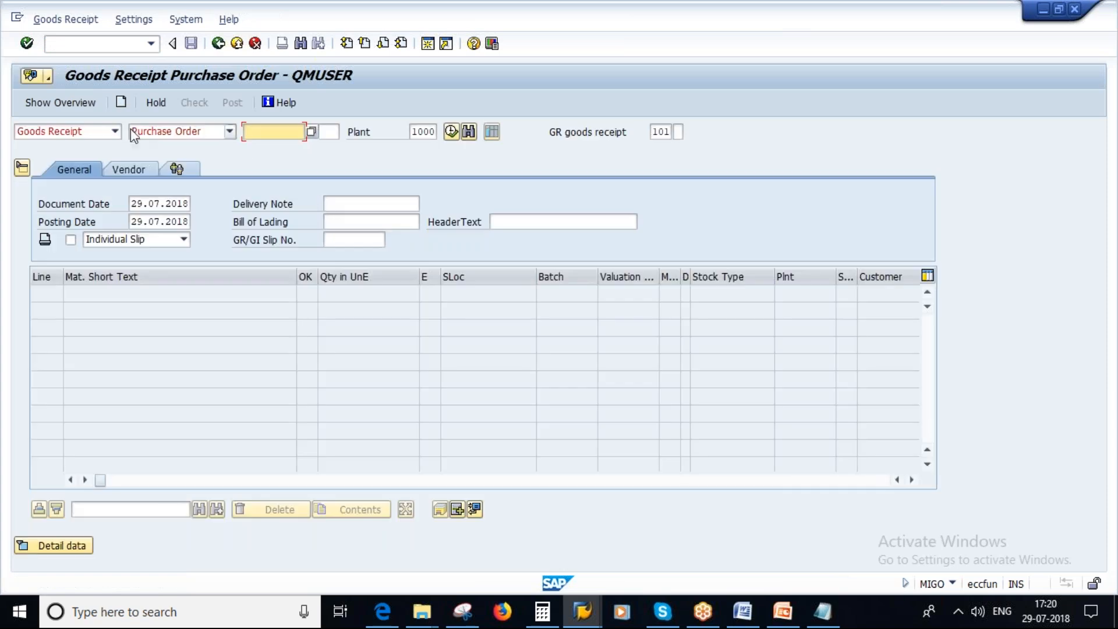
key("ctrl+v")
key("Return")
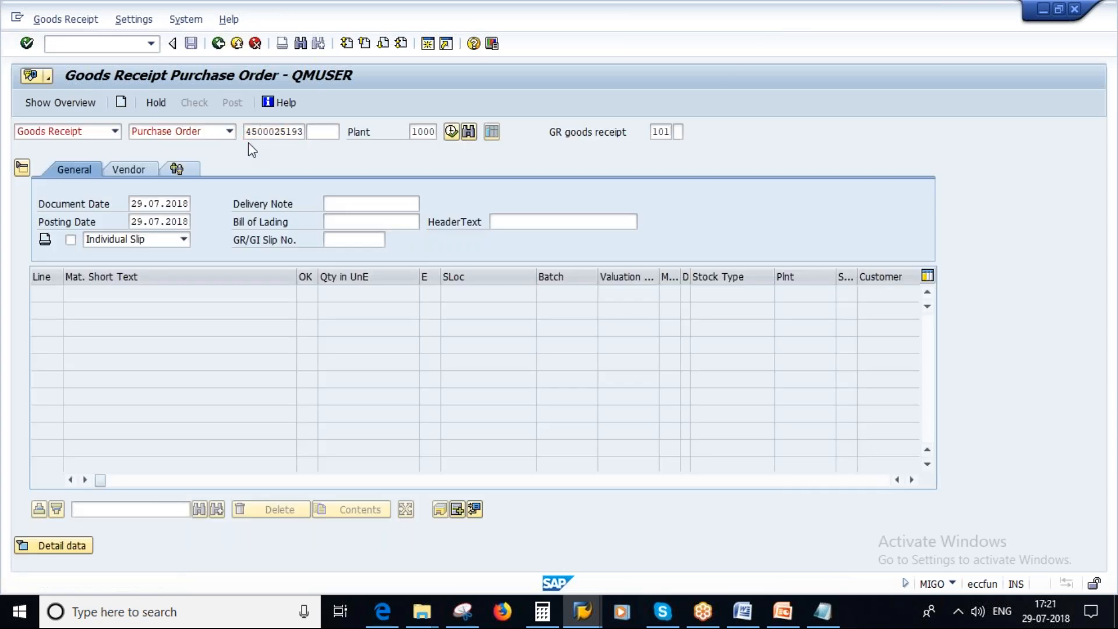
Set the item's storage location to L000, check the goods receipt and close the log.
left_click(533, 294)
key("Down")
key("Down")
key("Return")
key("Return")
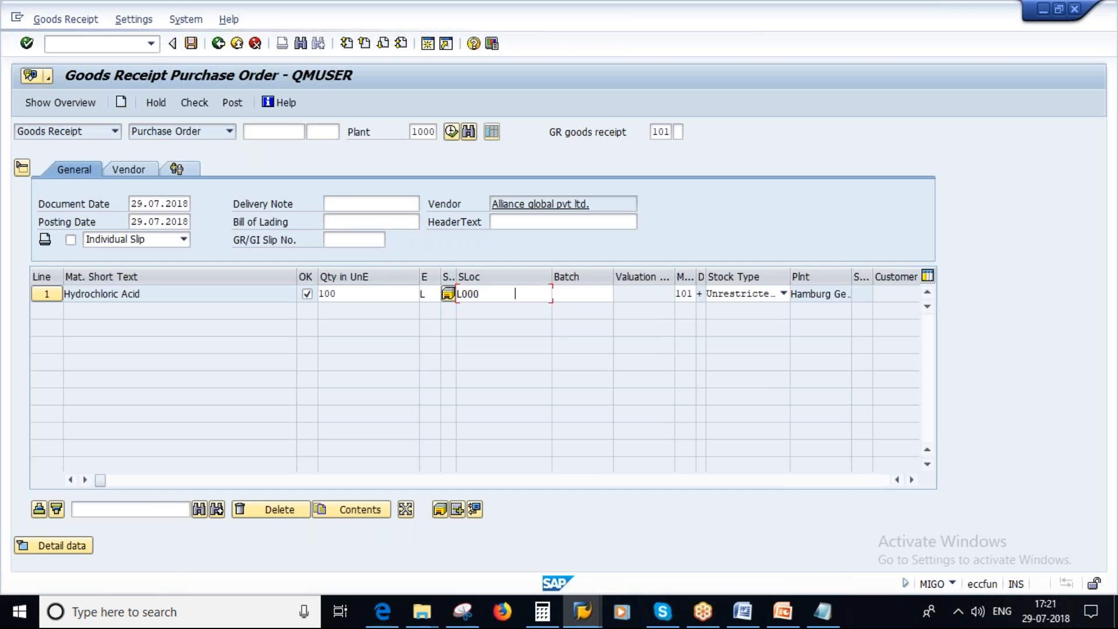
left_click(198, 103)
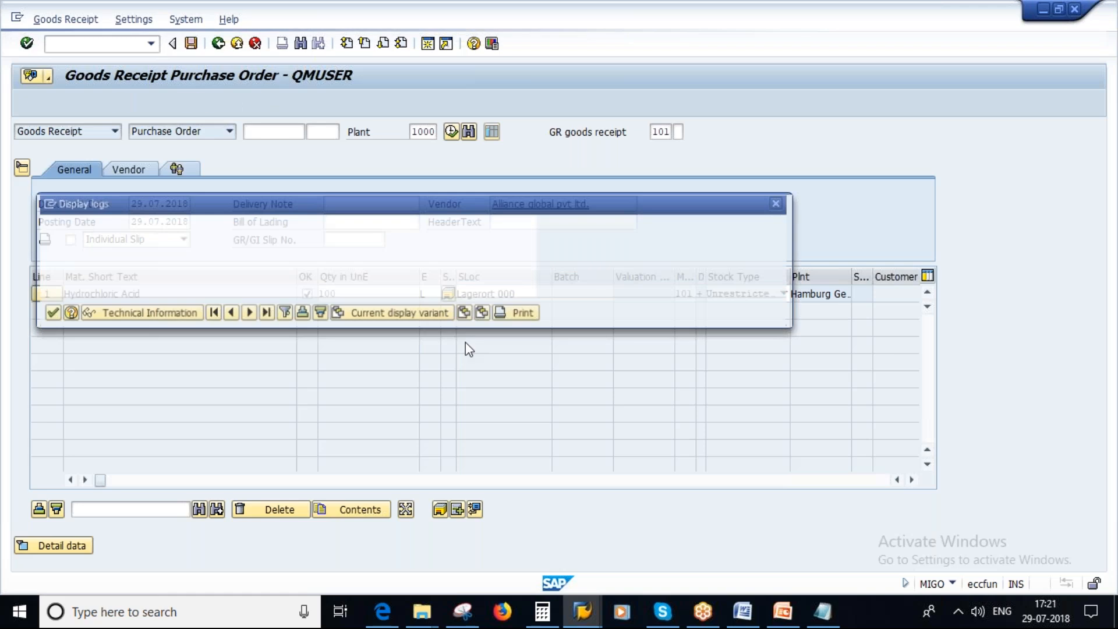
left_click(50, 313)
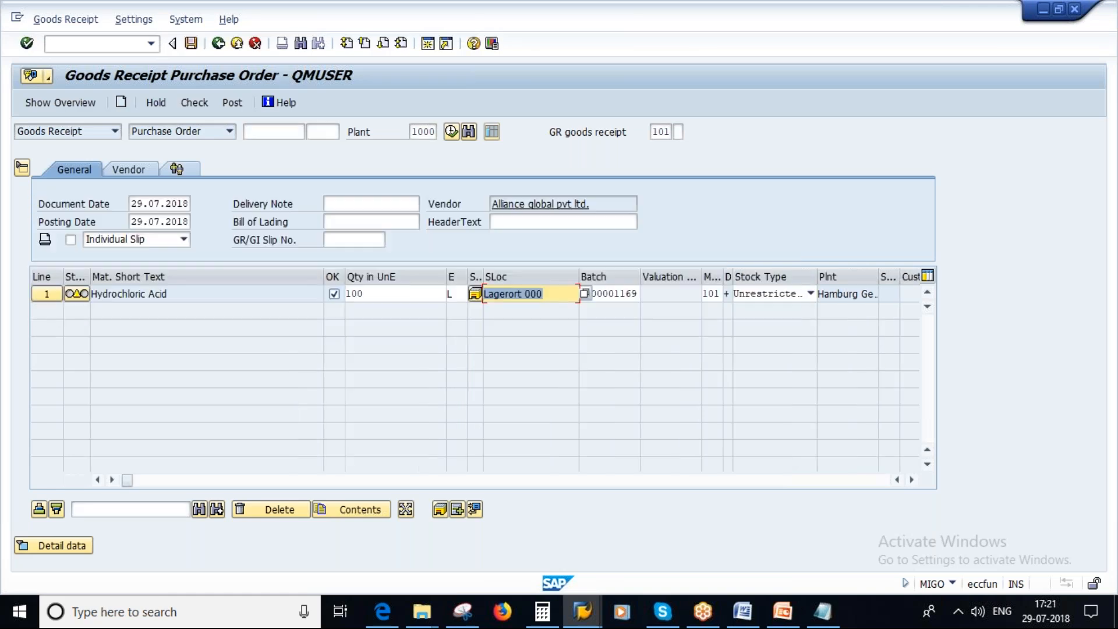
Consult the Open PO quantity slide in PowerPoint, then set the SAP receipt quantity to 40 L, check the receipt and post it.
left_click(374, 297)
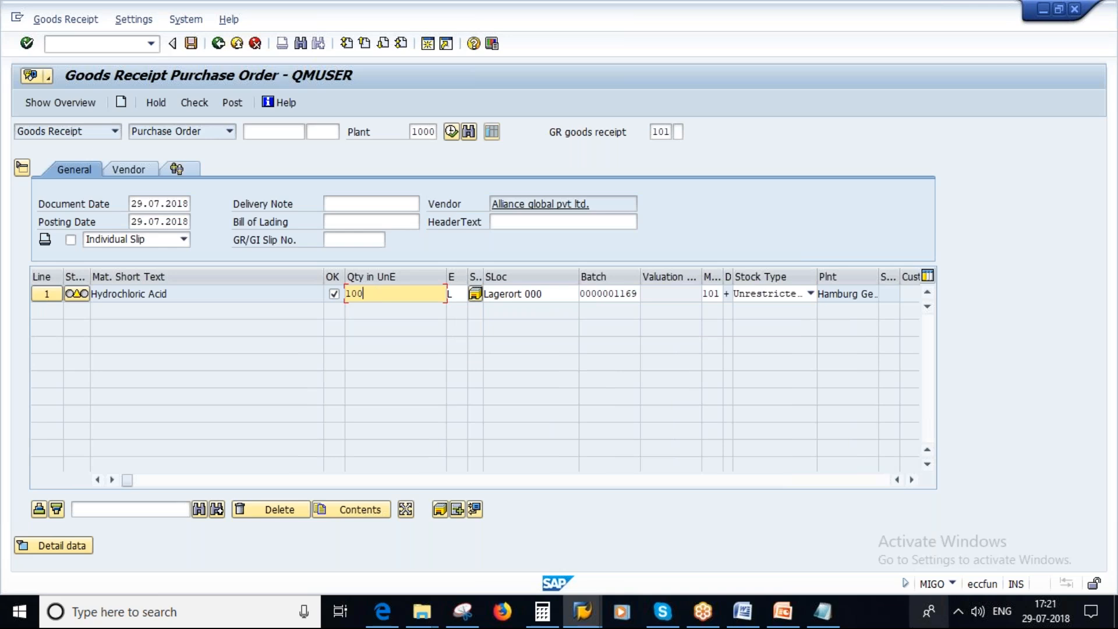
left_click(783, 617)
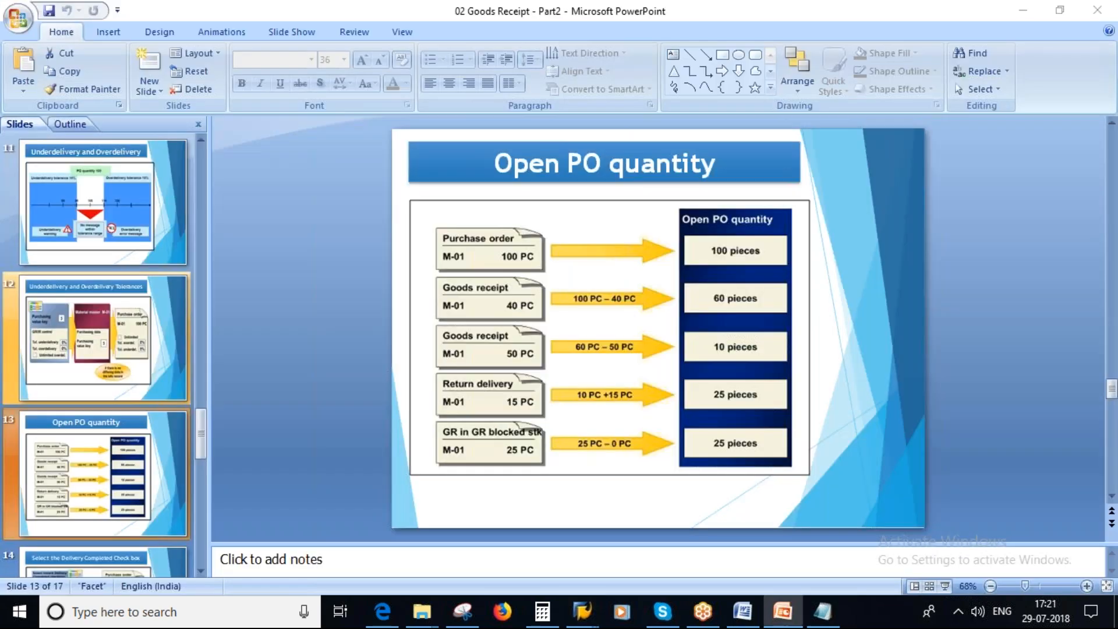
key("alt+Tab")
type("40")
key("Return")
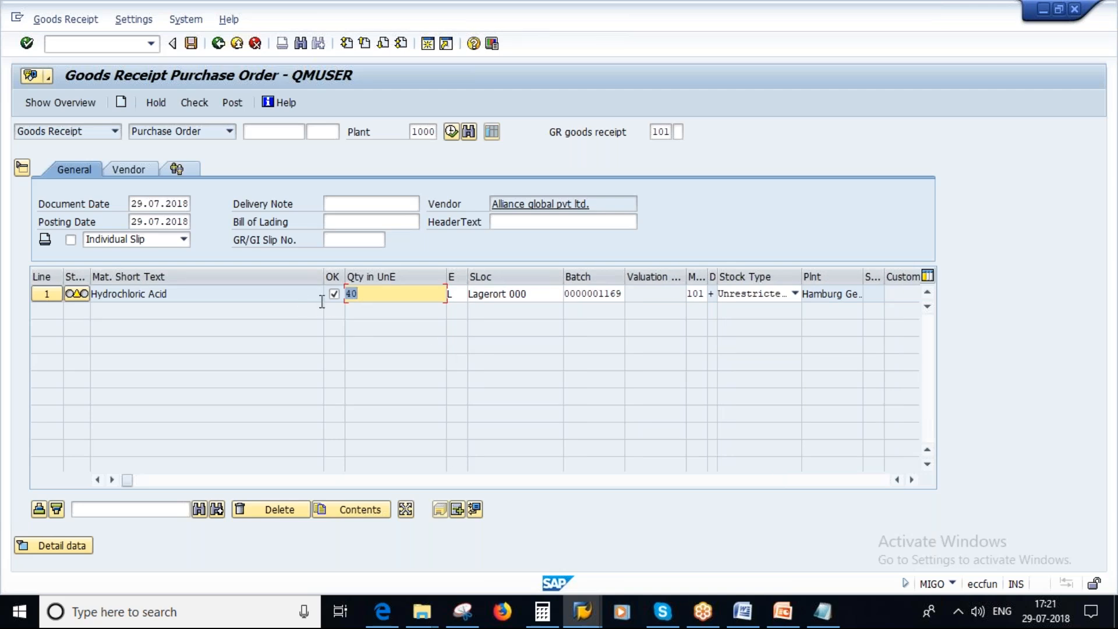
left_click(194, 103)
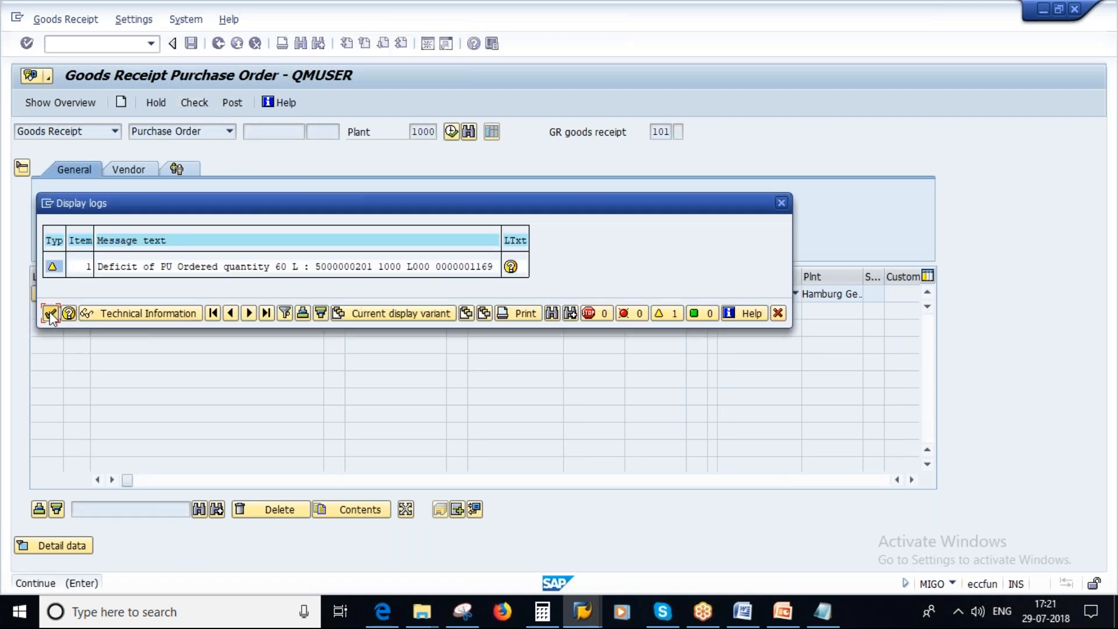
left_click(51, 314)
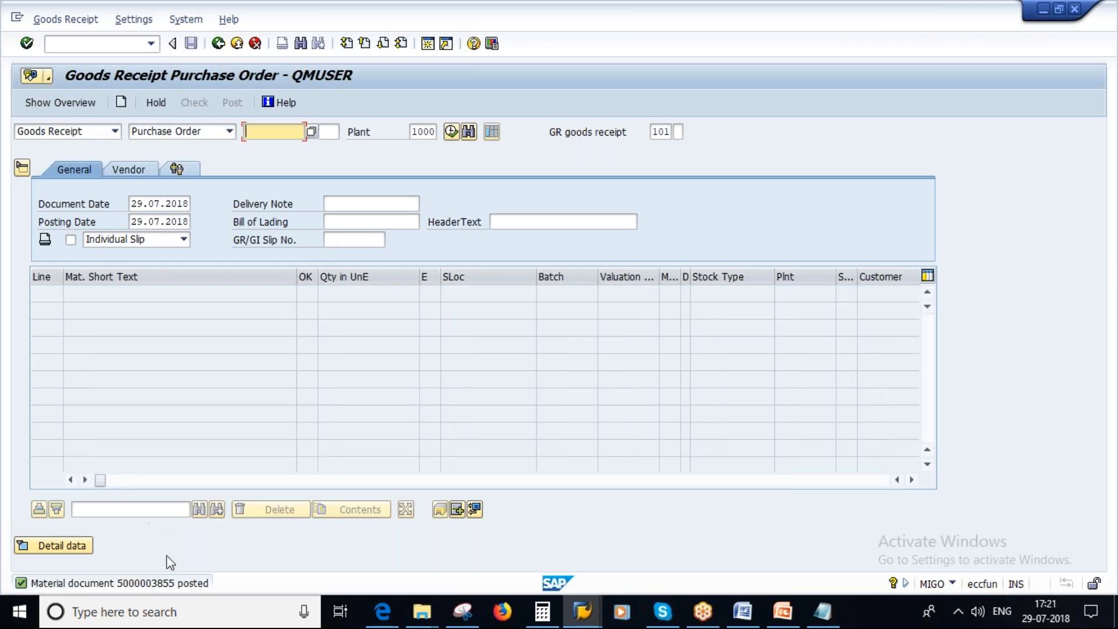
Return to the purchase order session and redisplay the order with ME23N to examine its updated delivery schedule.
mouse_move(590, 617)
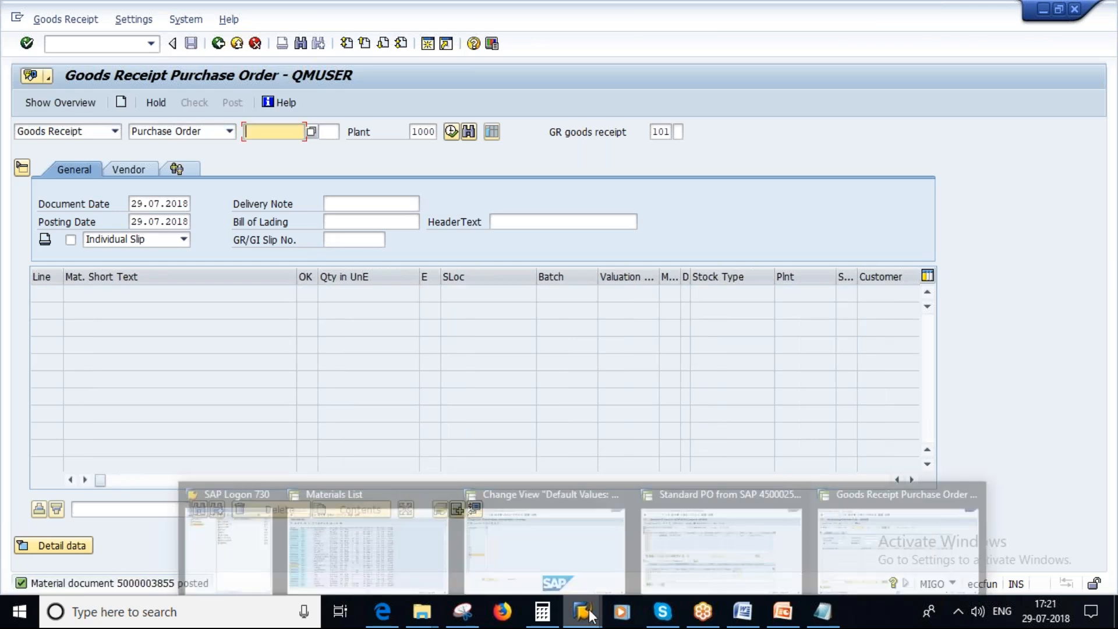
left_click(701, 553)
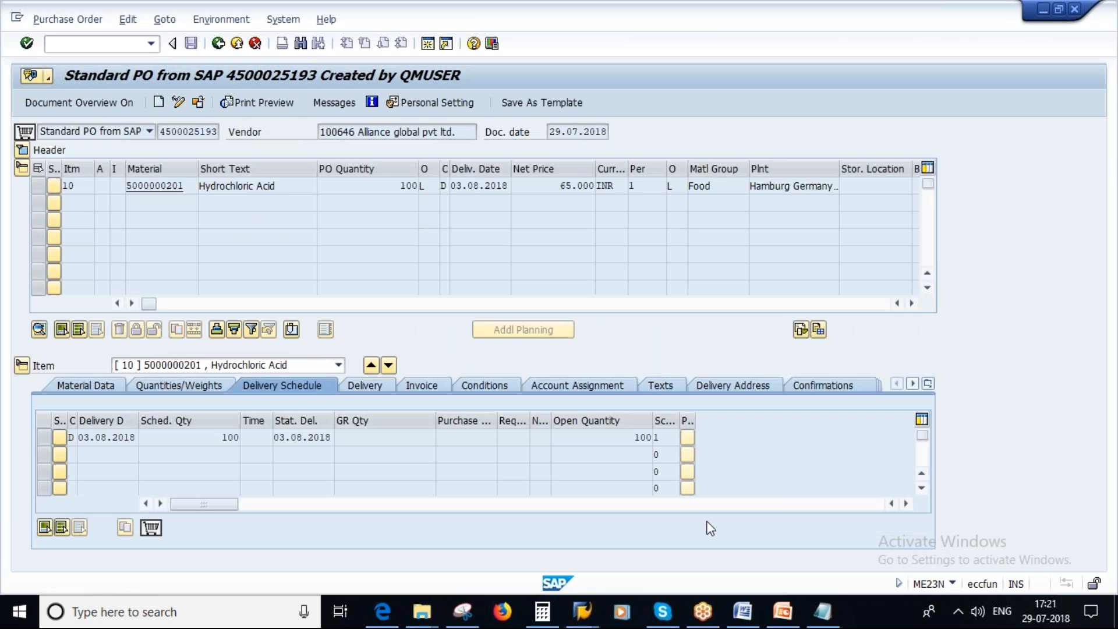
left_click(218, 43)
type("me23n")
key("Return")
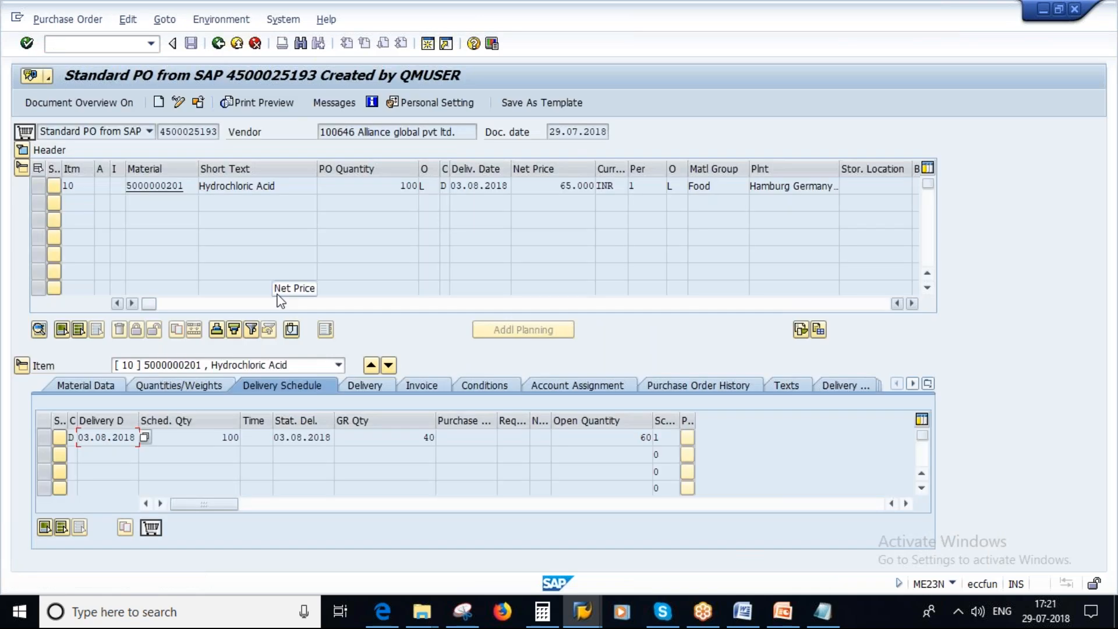
Compare the GR and open quantities in the delivery schedule with the Open PO quantity slide in PowerPoint.
double_click(636, 438)
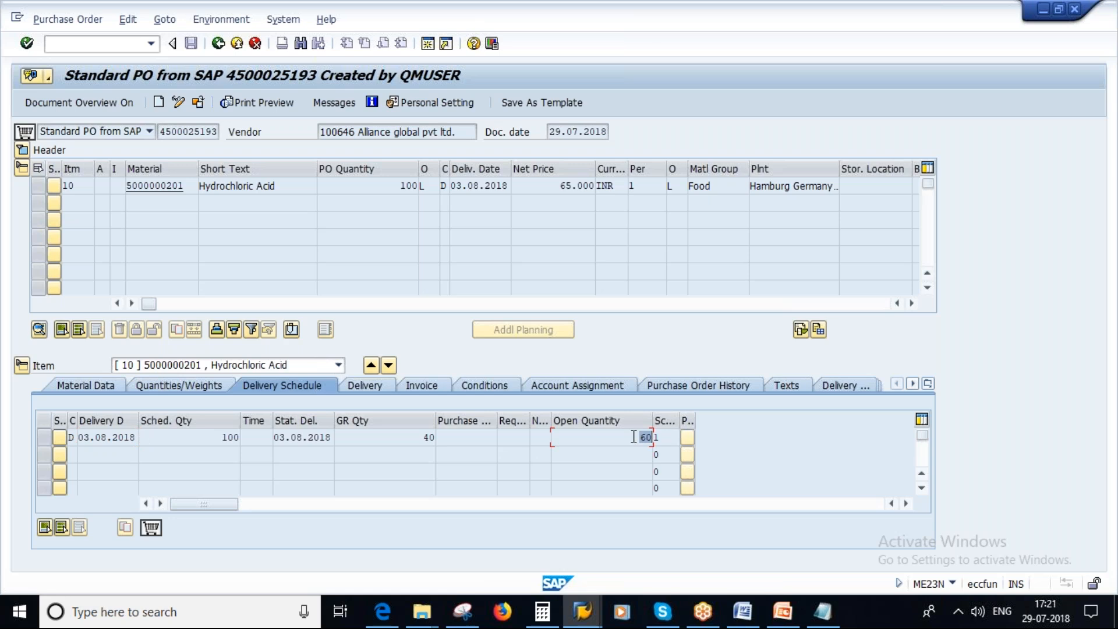
double_click(414, 440)
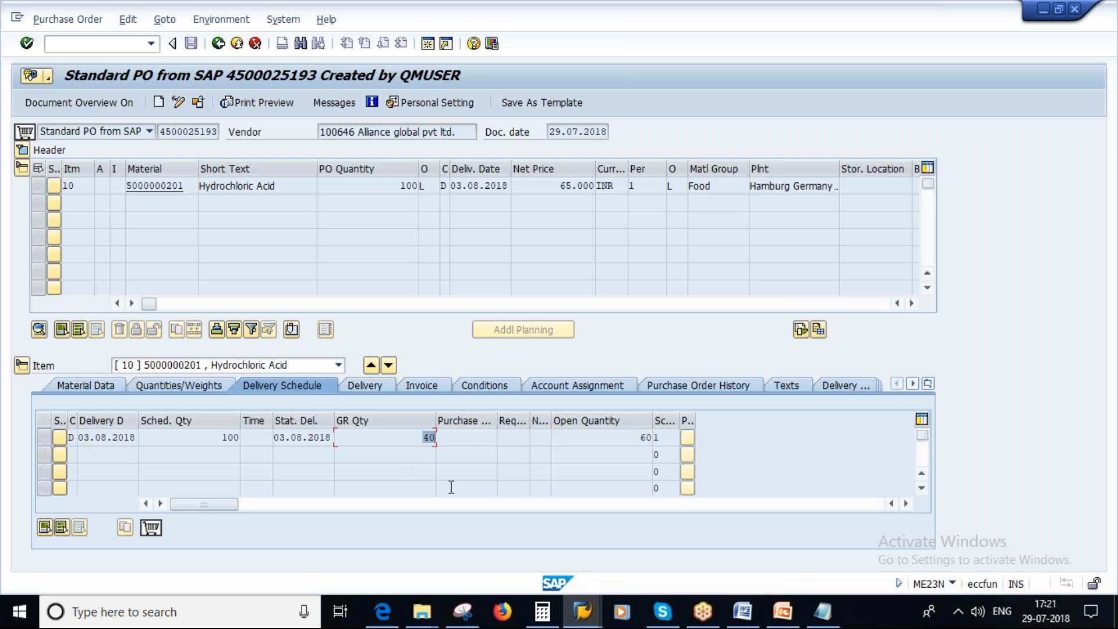
double_click(635, 441)
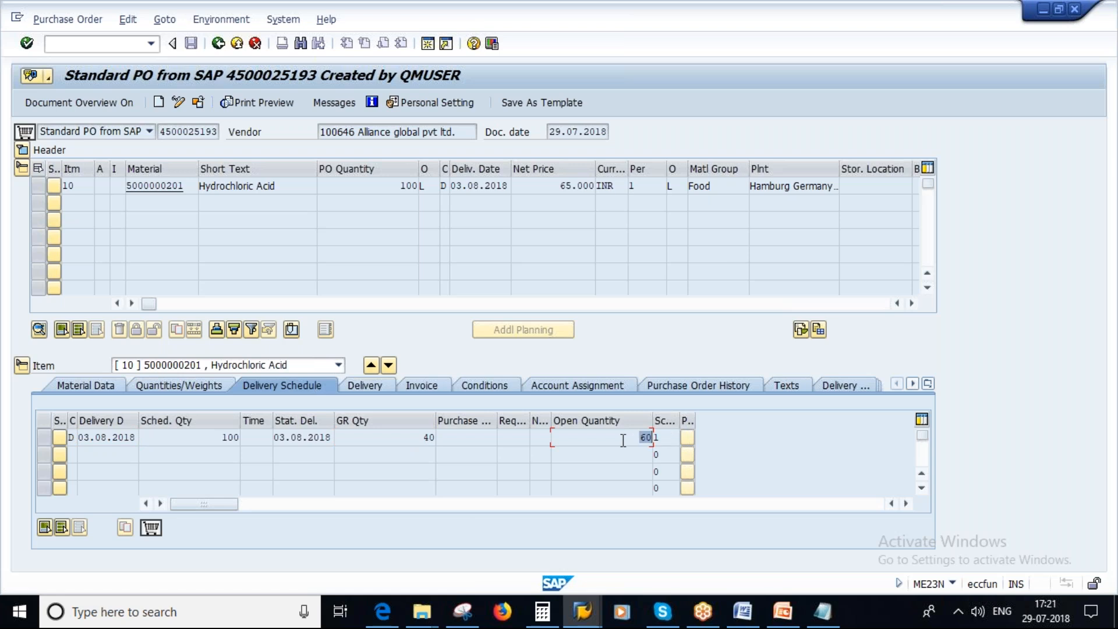
left_click(781, 614)
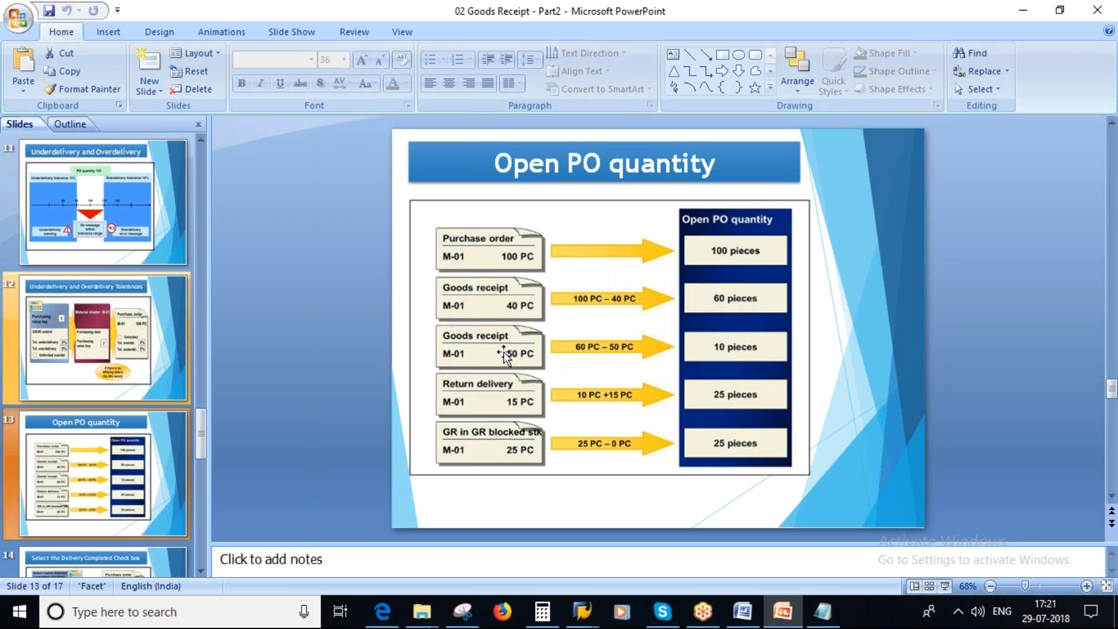
key("shift+F5")
Load the copied purchase order number in the SAP goods receipt session and set the receipt quantity to 50 L, consulting the PowerPoint slide.
key("alt+Tab")
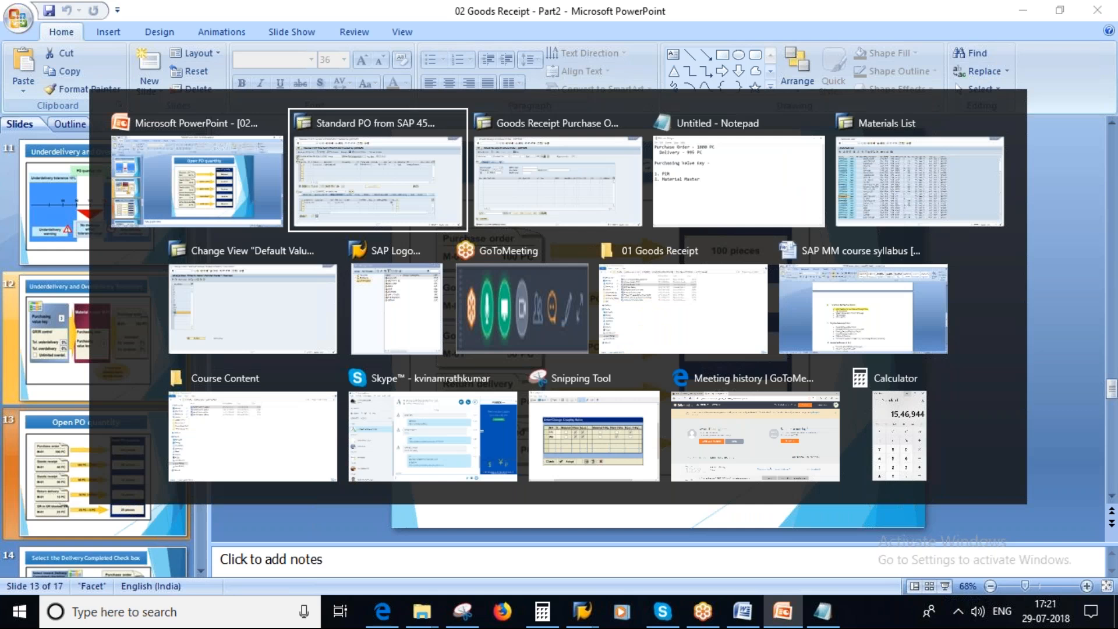
mouse_move(866, 522)
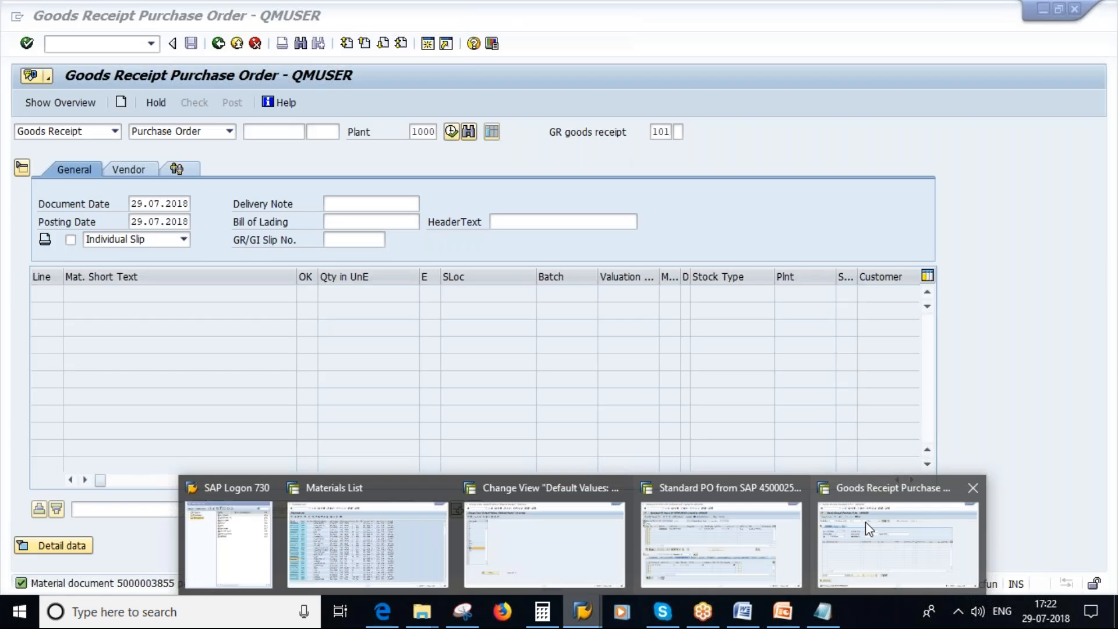
left_click(866, 522)
key("ctrl+v")
key("Return")
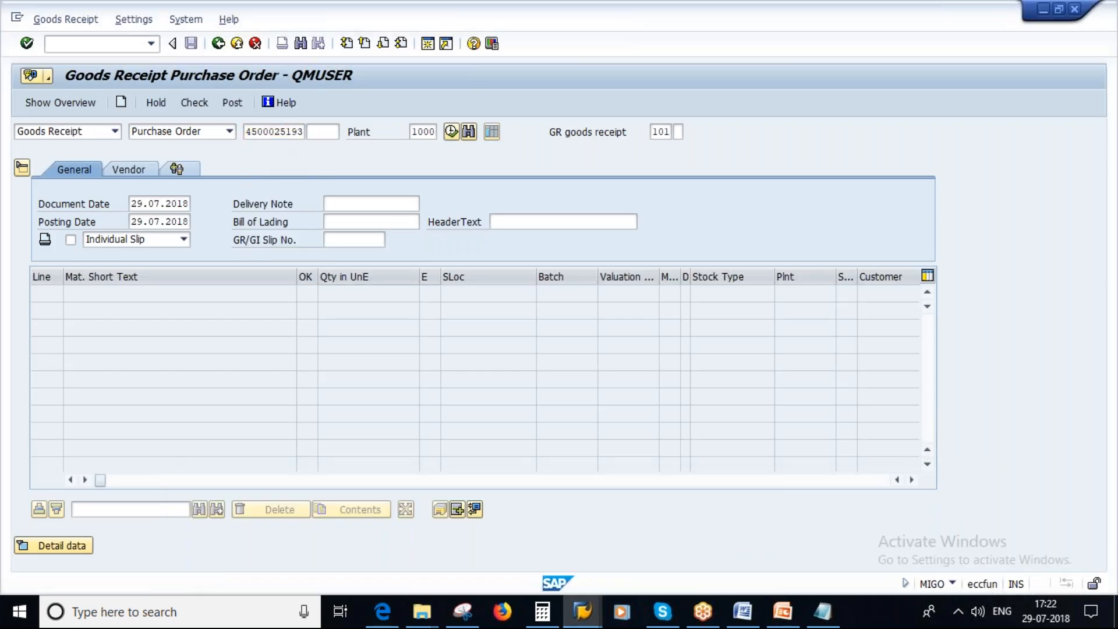
type("50")
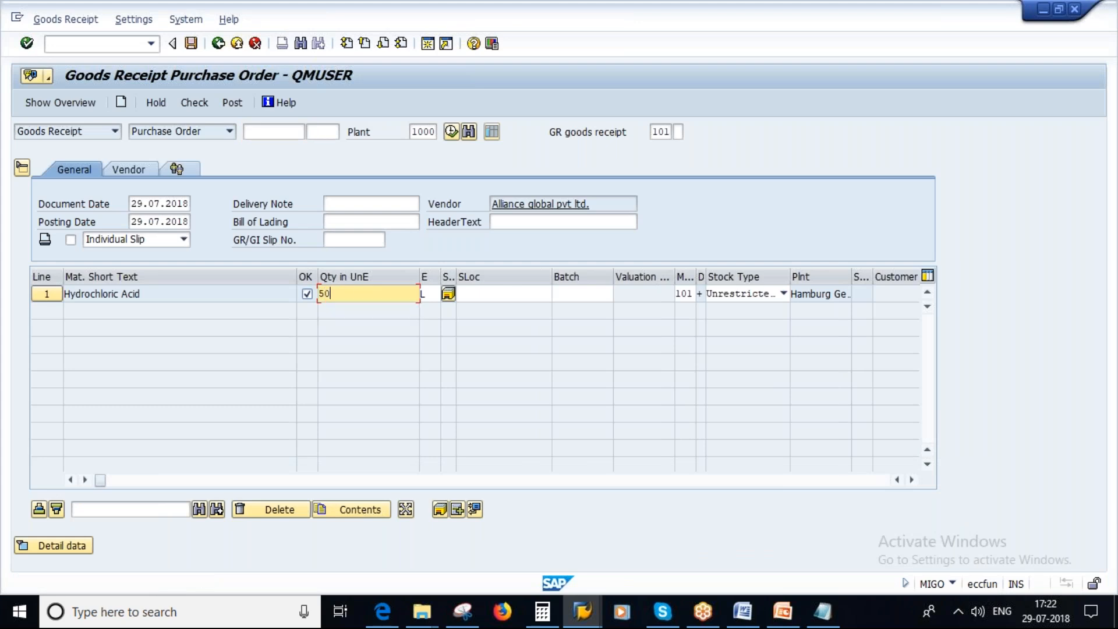
left_click(788, 623)
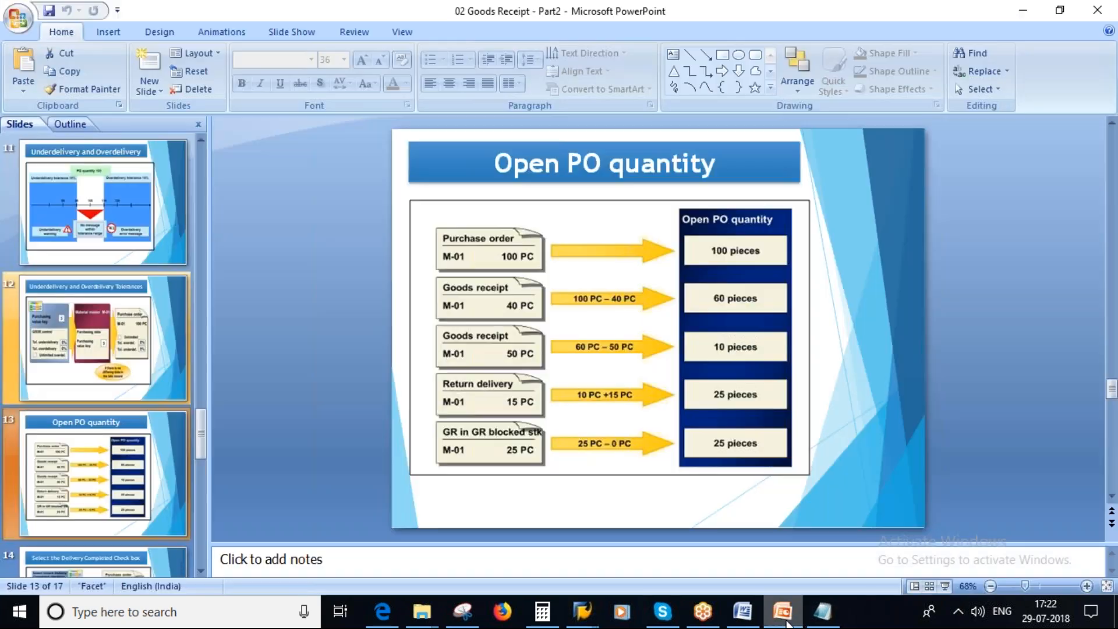
key("alt+Tab")
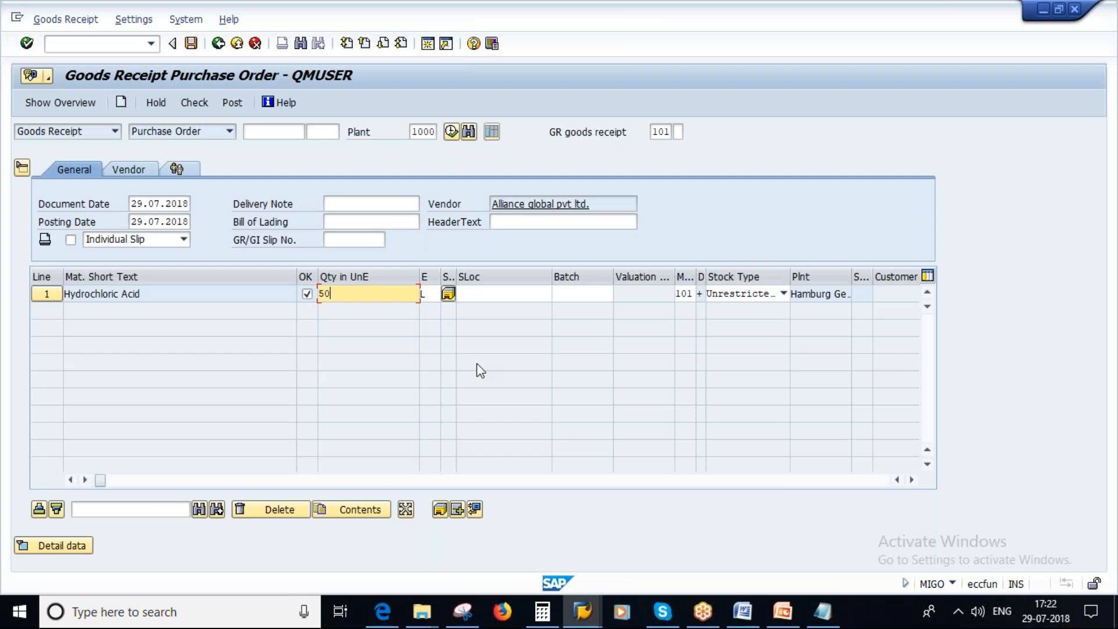
Set the item's storage location to L000, check the goods receipt, close the log and post the receipt.
left_click(474, 297)
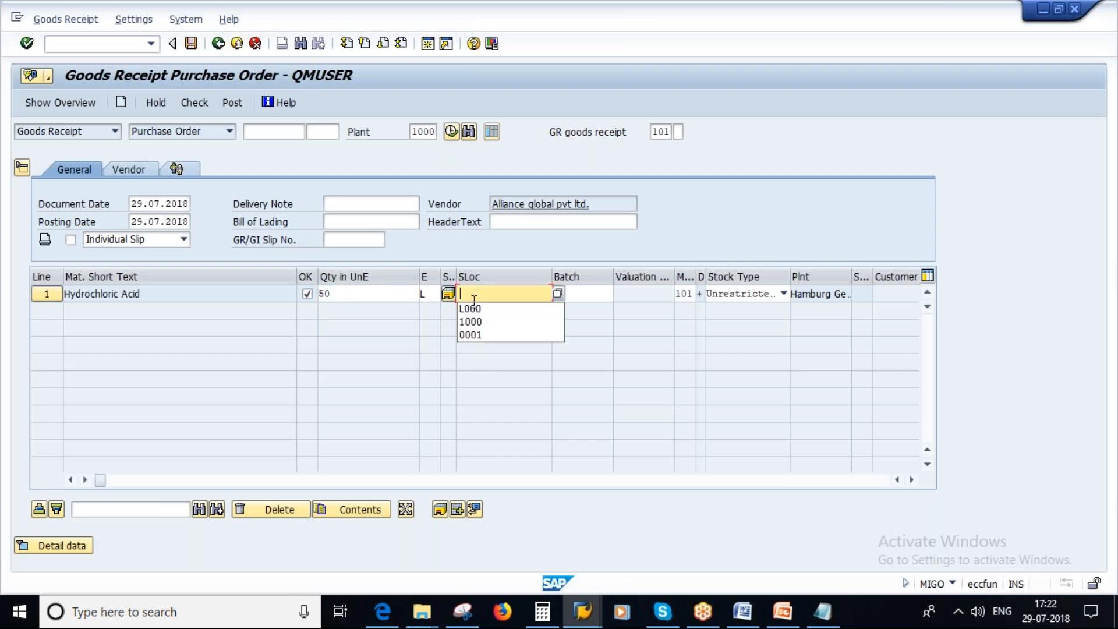
left_click(466, 308)
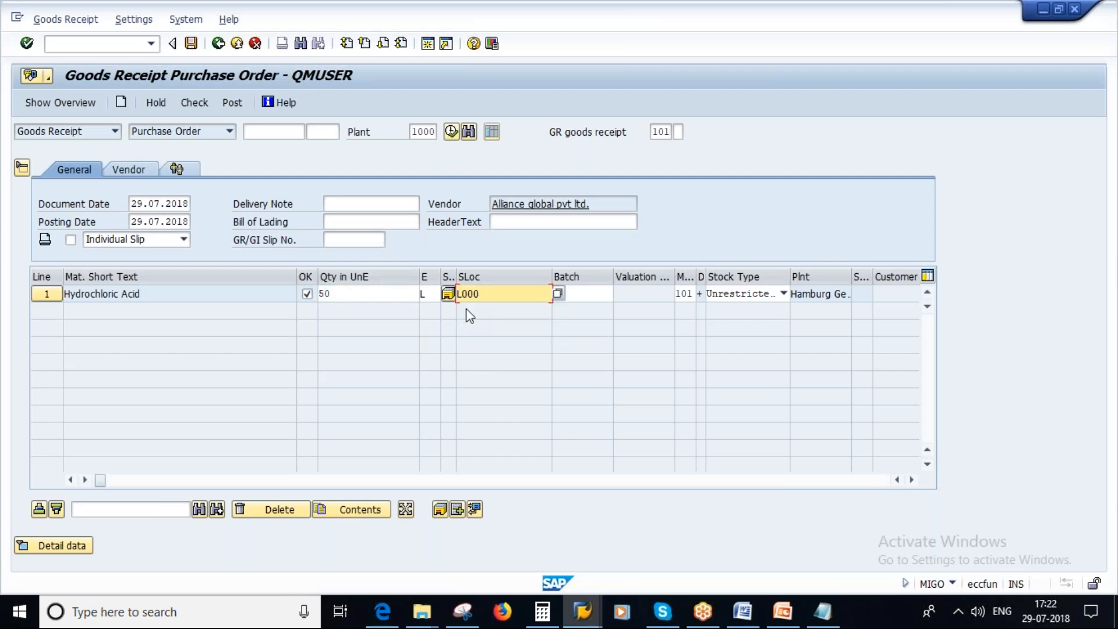
key("Return")
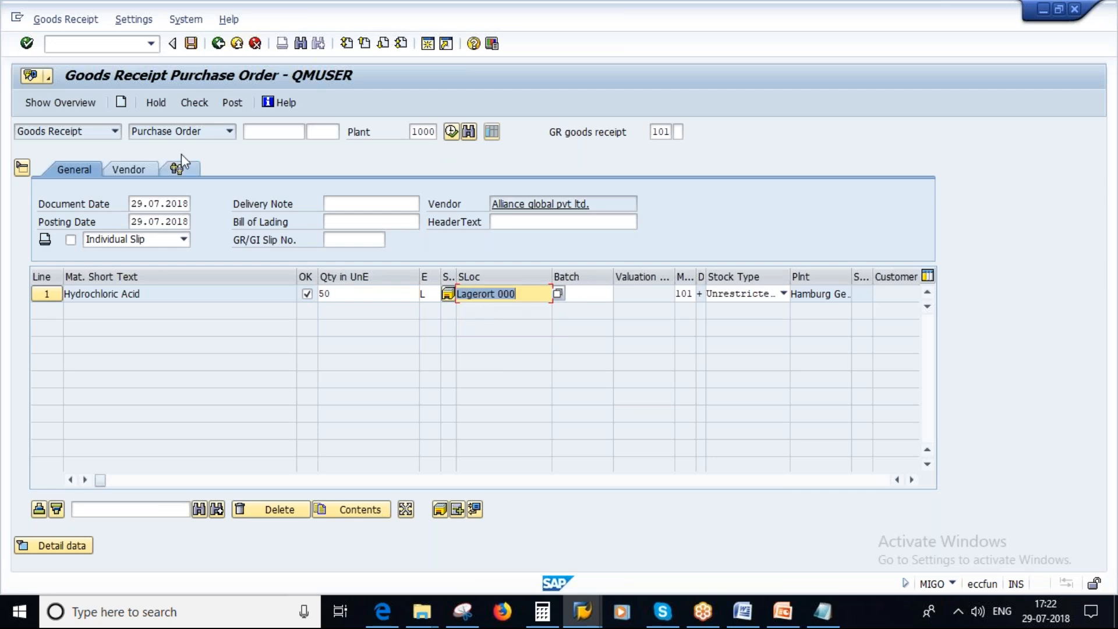
left_click(196, 103)
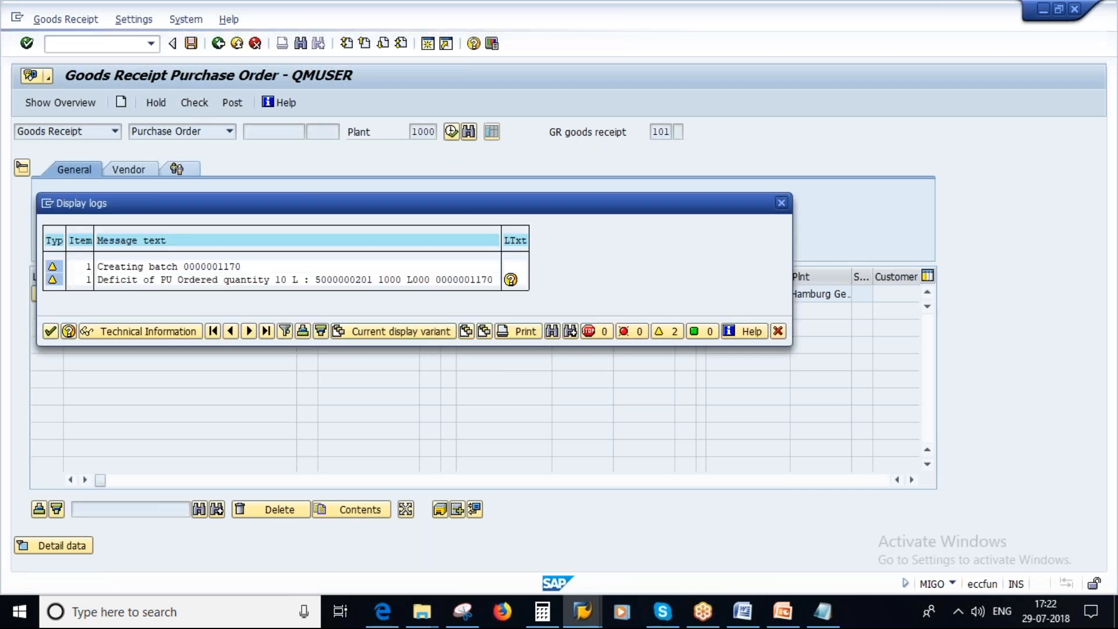
left_click(50, 331)
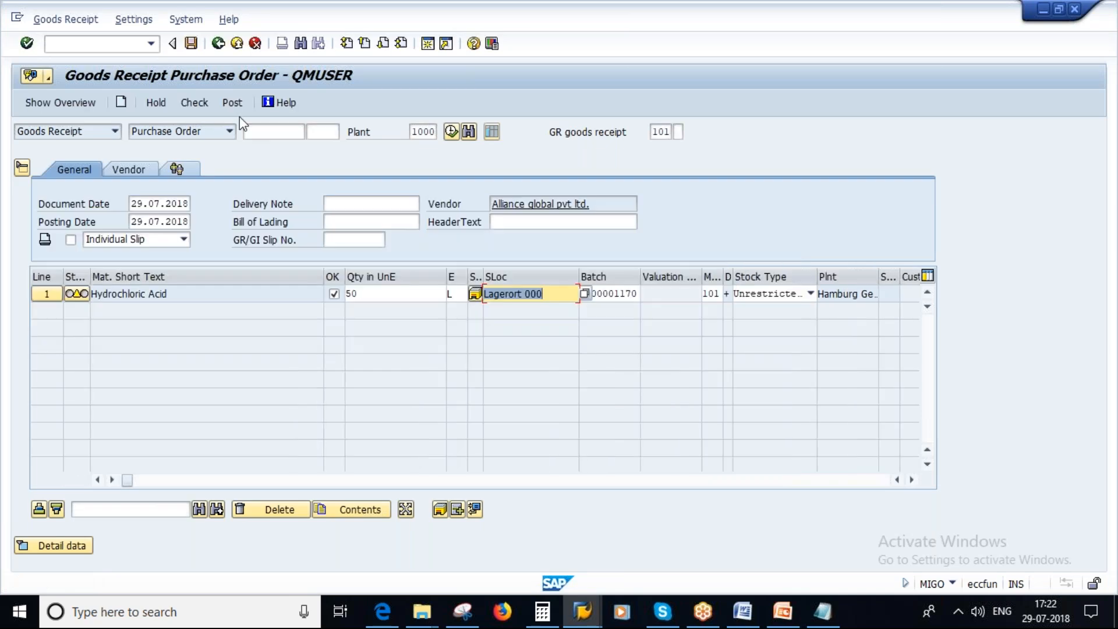
left_click(232, 103)
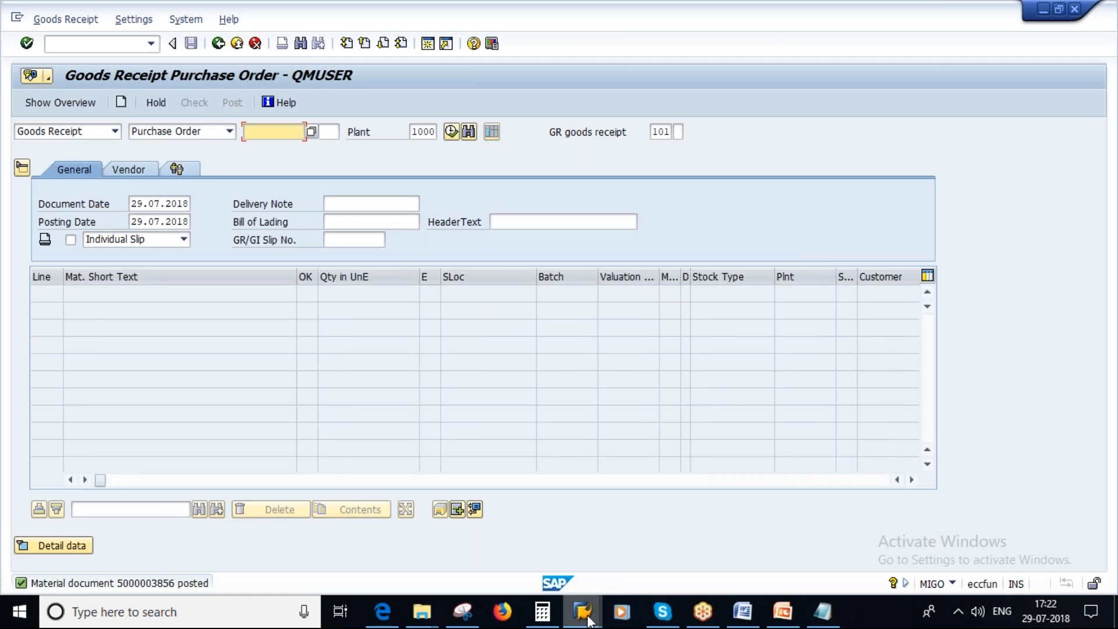
Redisplay the purchase order with ME23N in its own session and compare its open quantity with the PowerPoint slide.
mouse_move(588, 618)
left_click(687, 537)
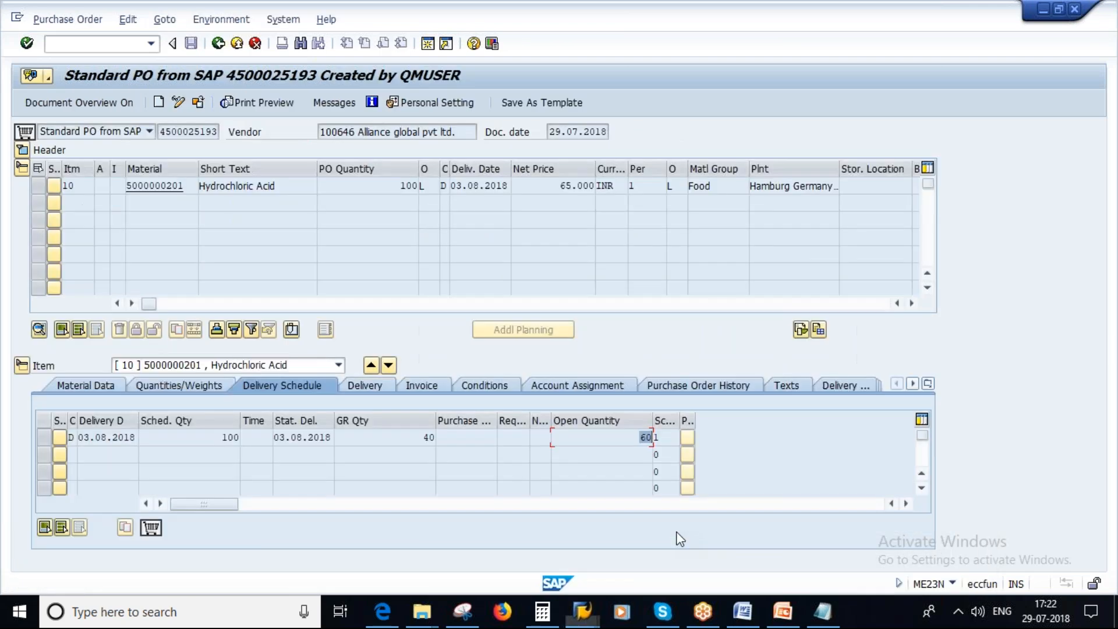
left_click(218, 43)
type("me23n")
key("Return")
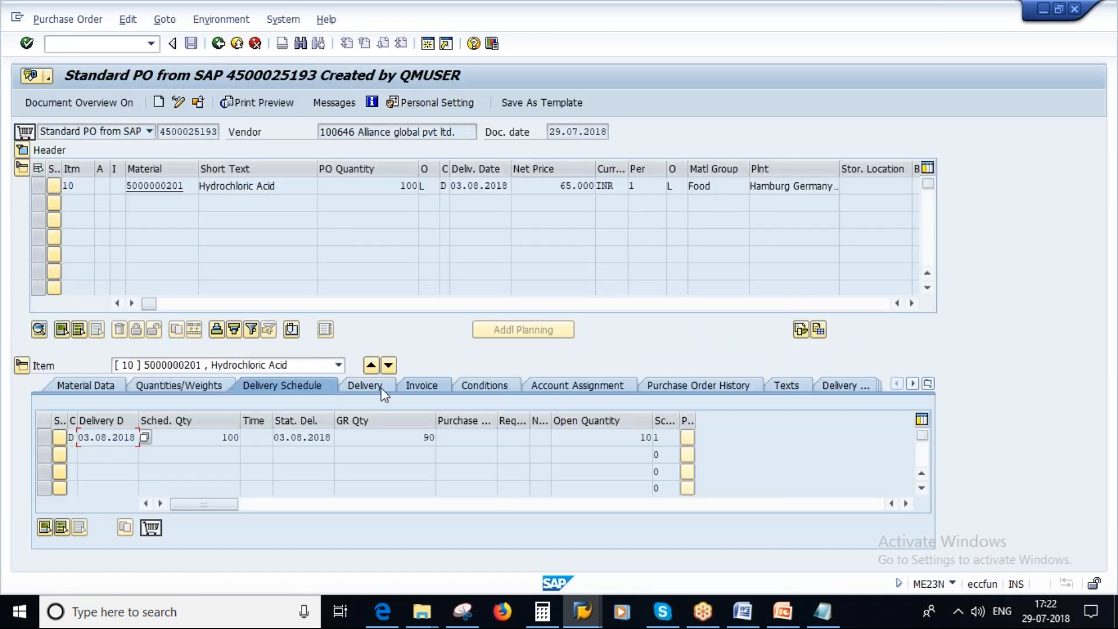
left_click(631, 437)
double_click(631, 437)
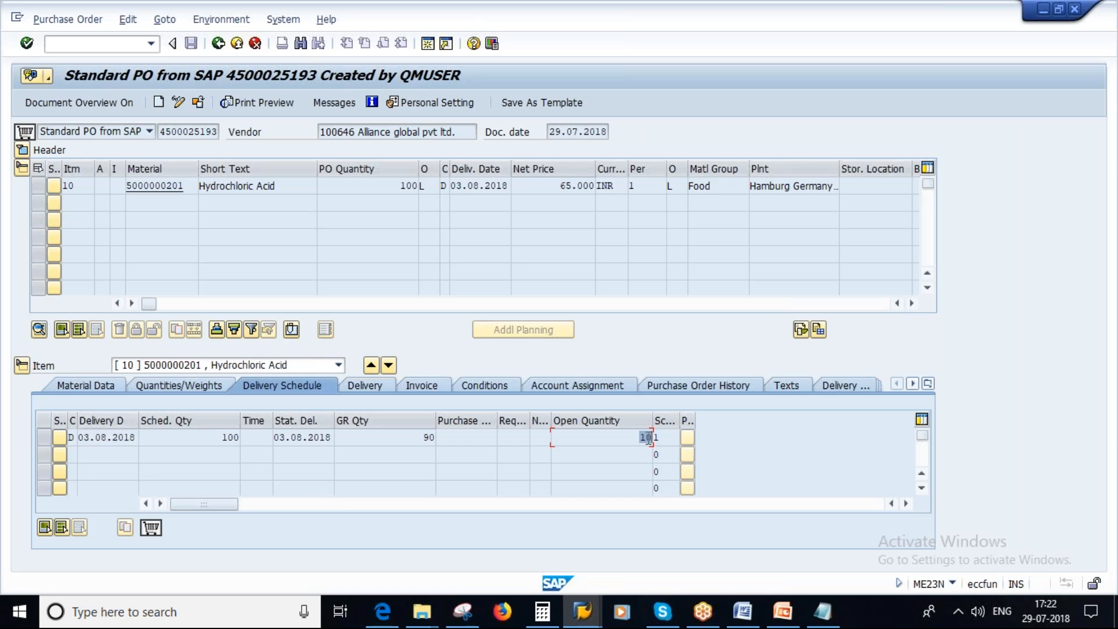
left_click(796, 618)
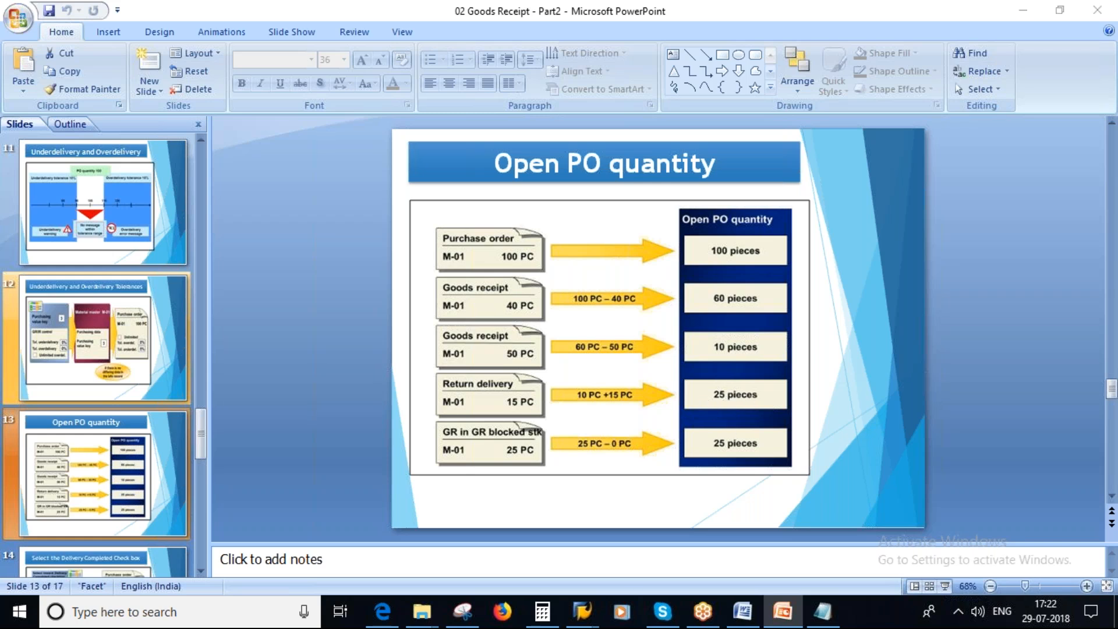
key("alt+Tab")
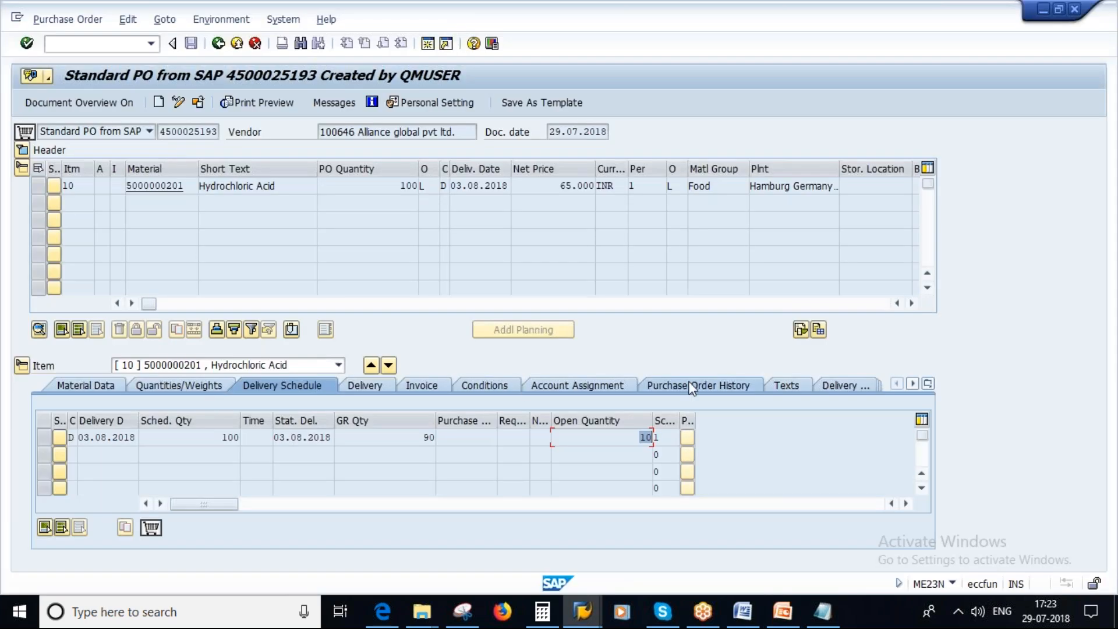
Review the purchase order history, inspect the material document of the 50 L receipt and return to the order.
left_click(698, 382)
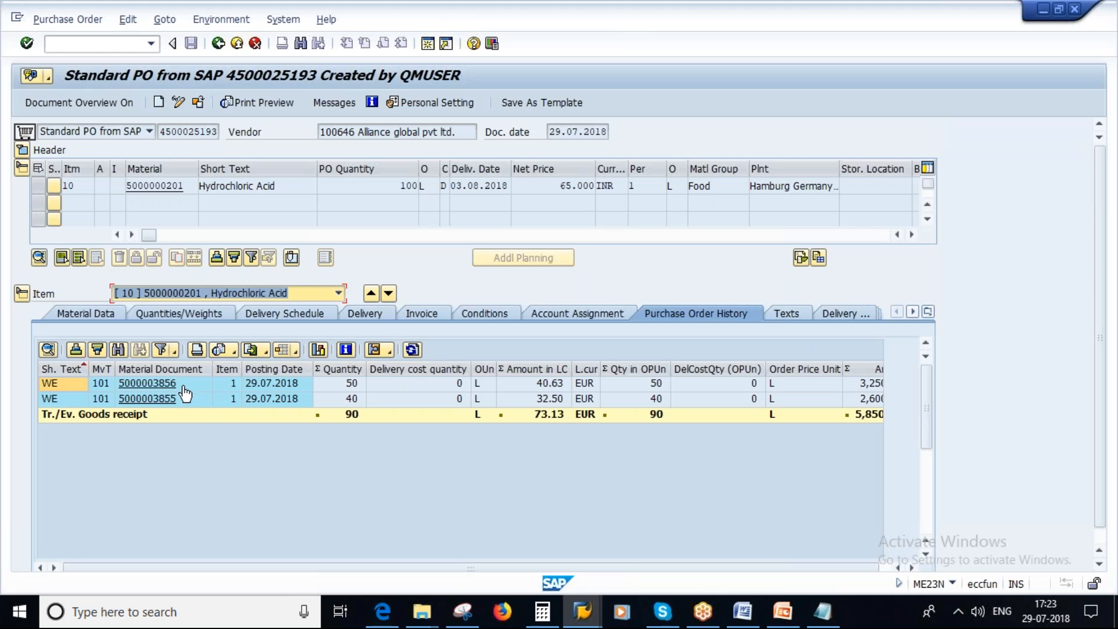
left_click(170, 385)
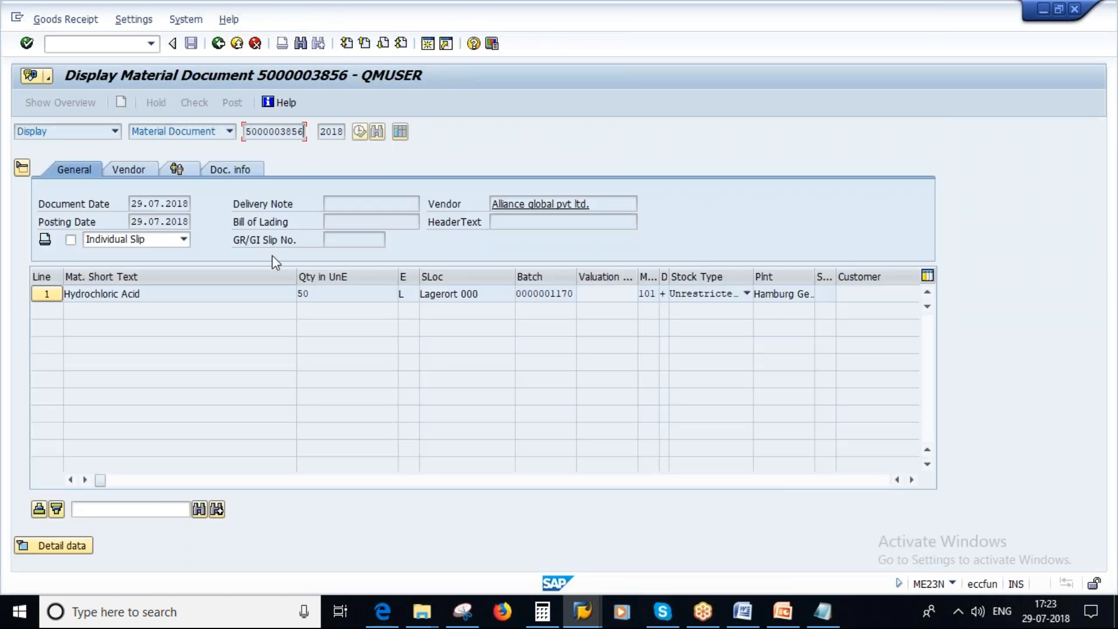
left_click(218, 43)
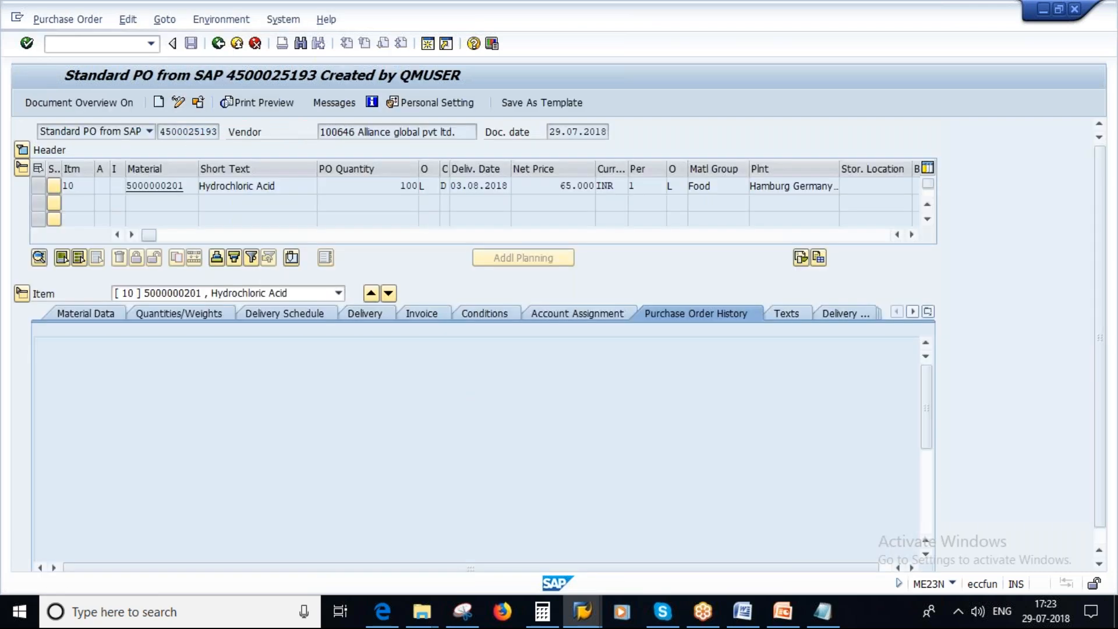
Leave the purchase order, start MIGO and load the 50 L receipt's material document as a Return Delivery.
key("F3")
type("mig")
key("Return")
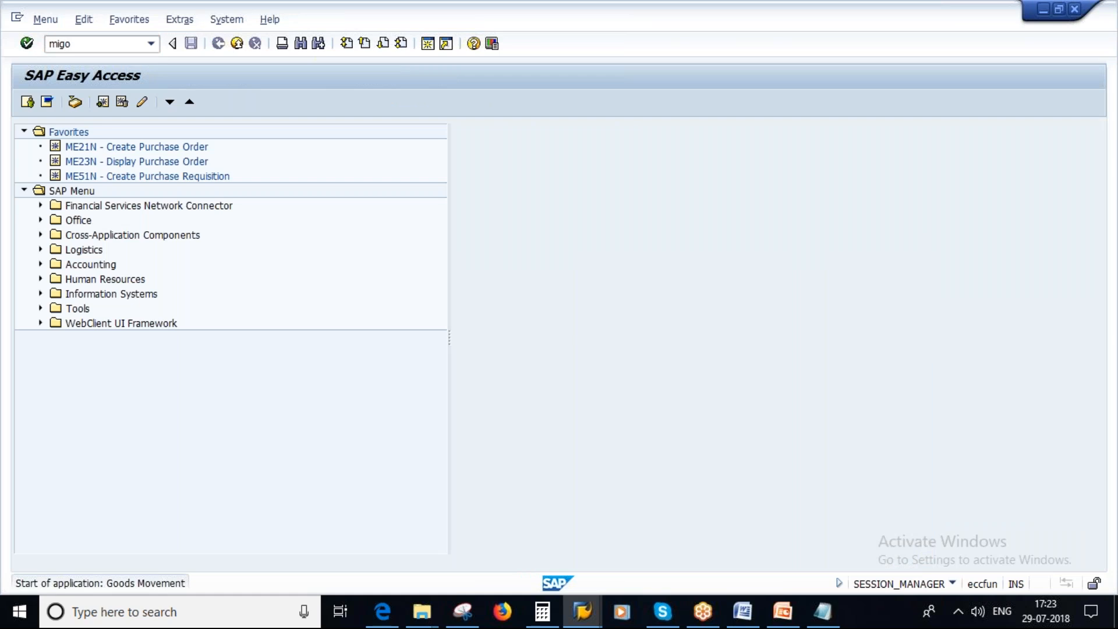
left_click(114, 132)
left_click(59, 183)
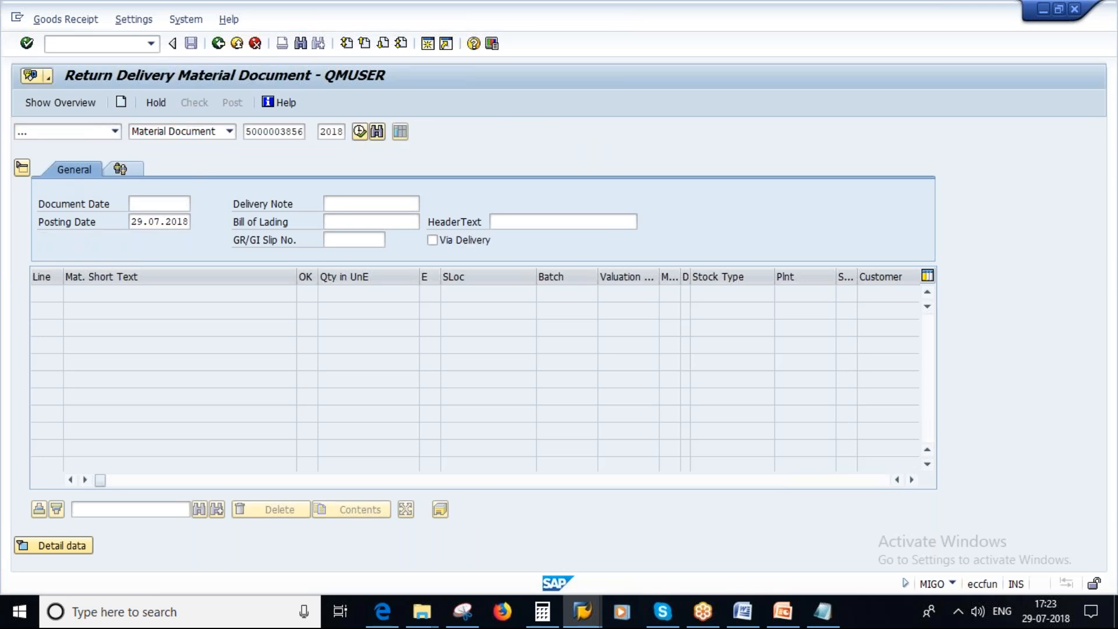
key("Return")
Consult the return delivery row on the PowerPoint slide, set the SAP return quantity to 15 L, check the document and close the log.
left_click(786, 613)
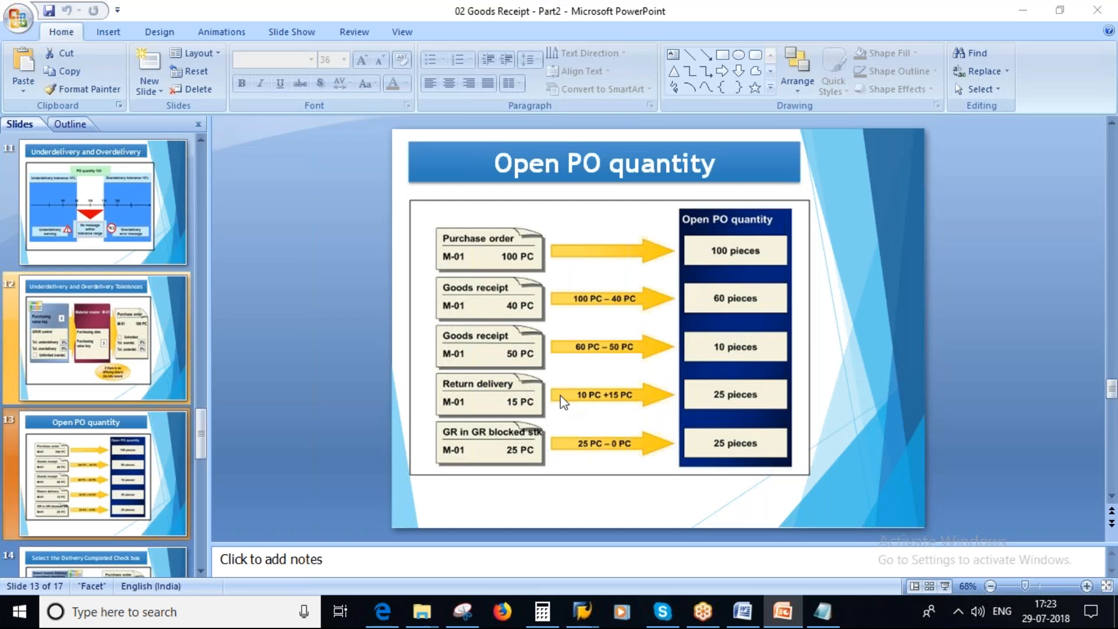
key("alt+Tab")
type("15")
key("Return")
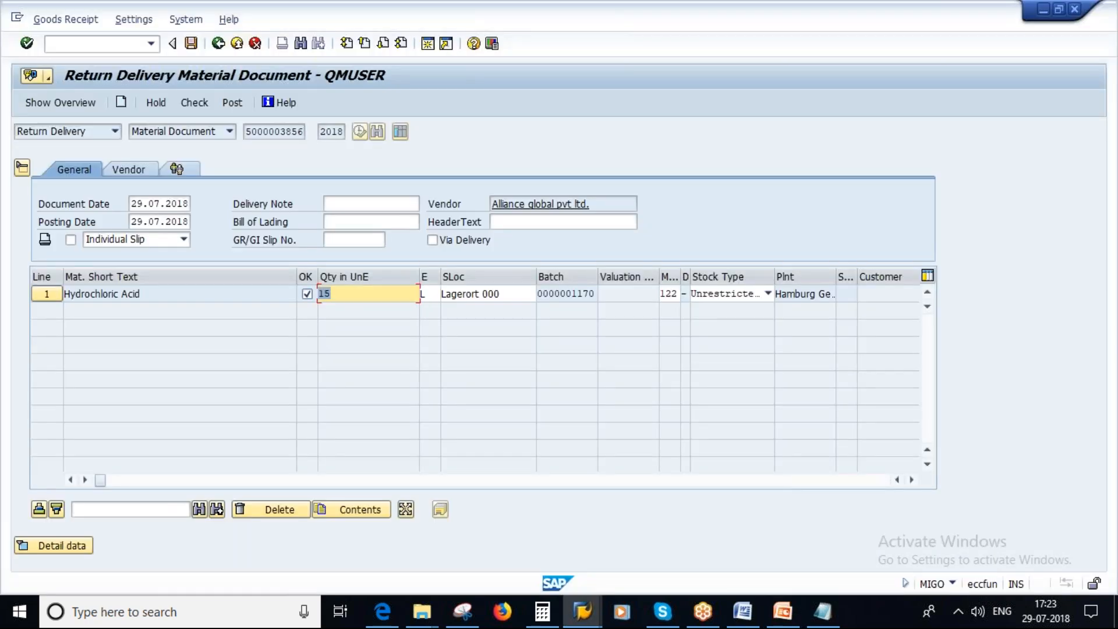
left_click(192, 103)
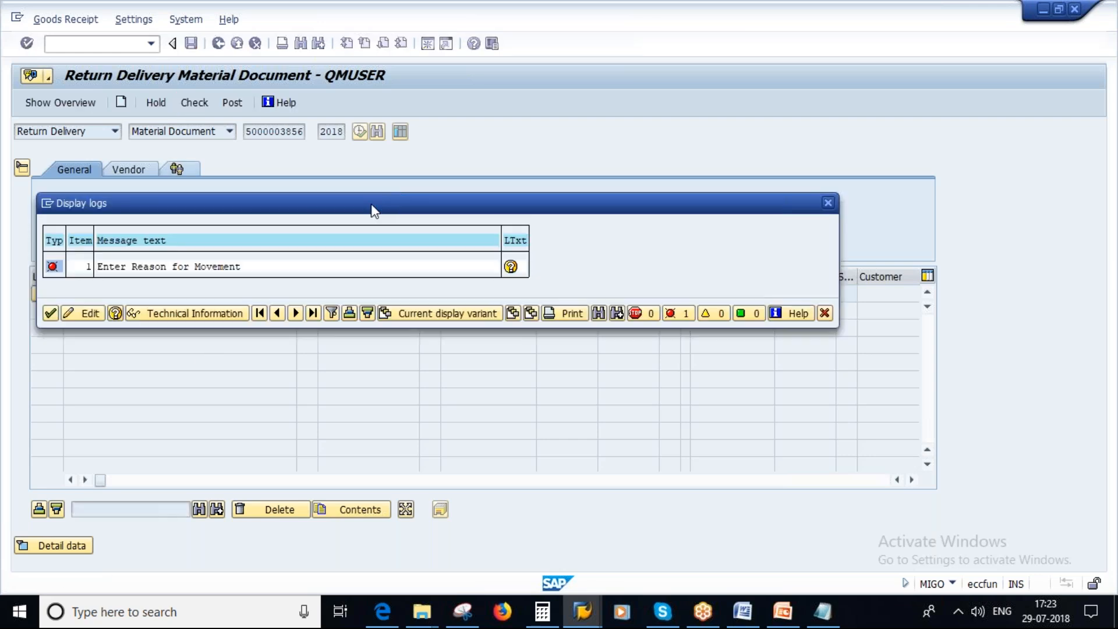
left_click(50, 314)
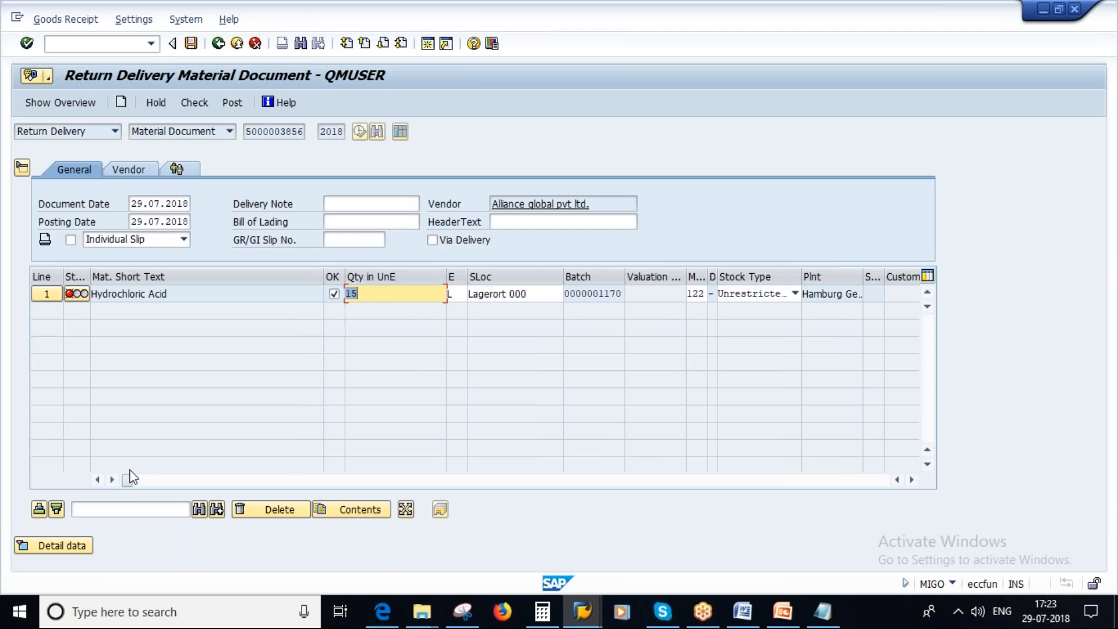
Set the item's reason for movement to 0003 Damaged, check the return delivery and post it.
left_click_drag(128, 478, 519, 489)
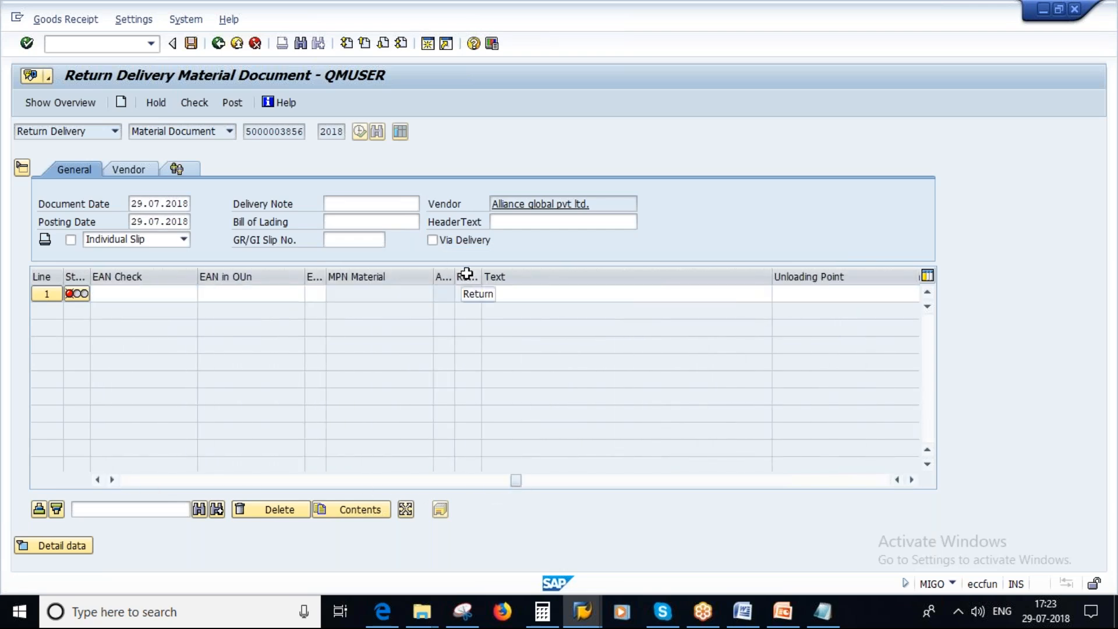
left_click_drag(527, 483, 661, 488)
left_click(572, 292)
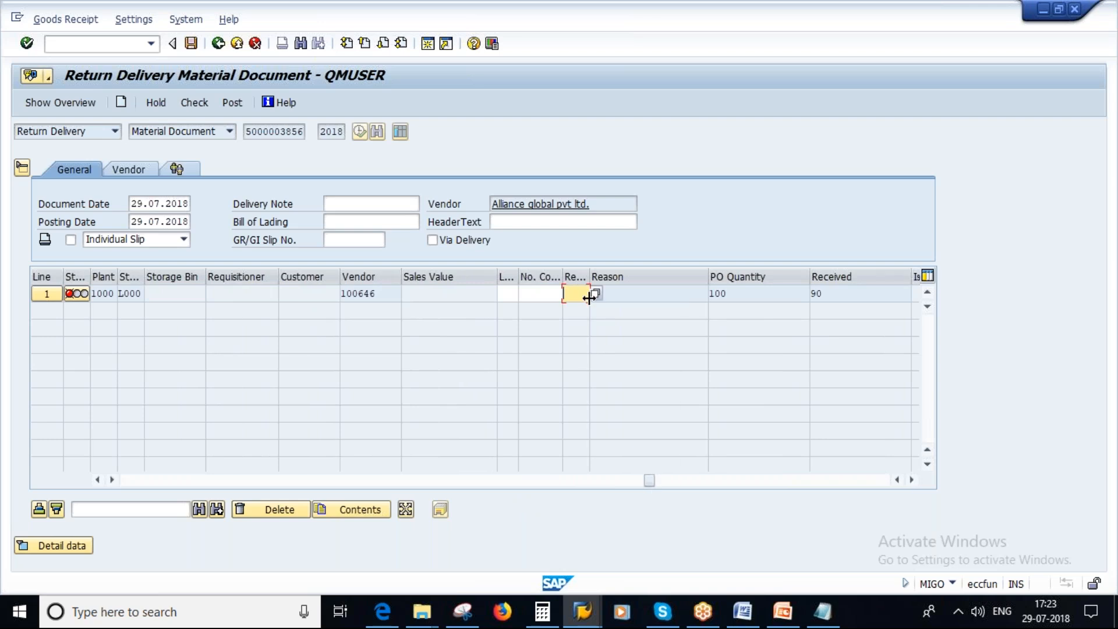
left_click(598, 296)
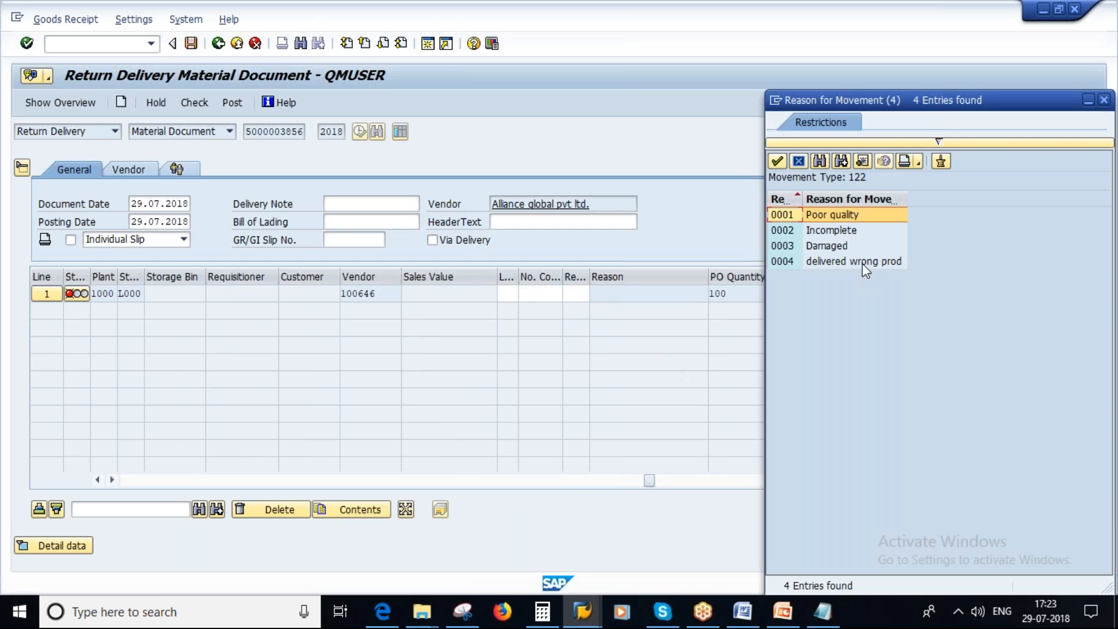
left_click(826, 247)
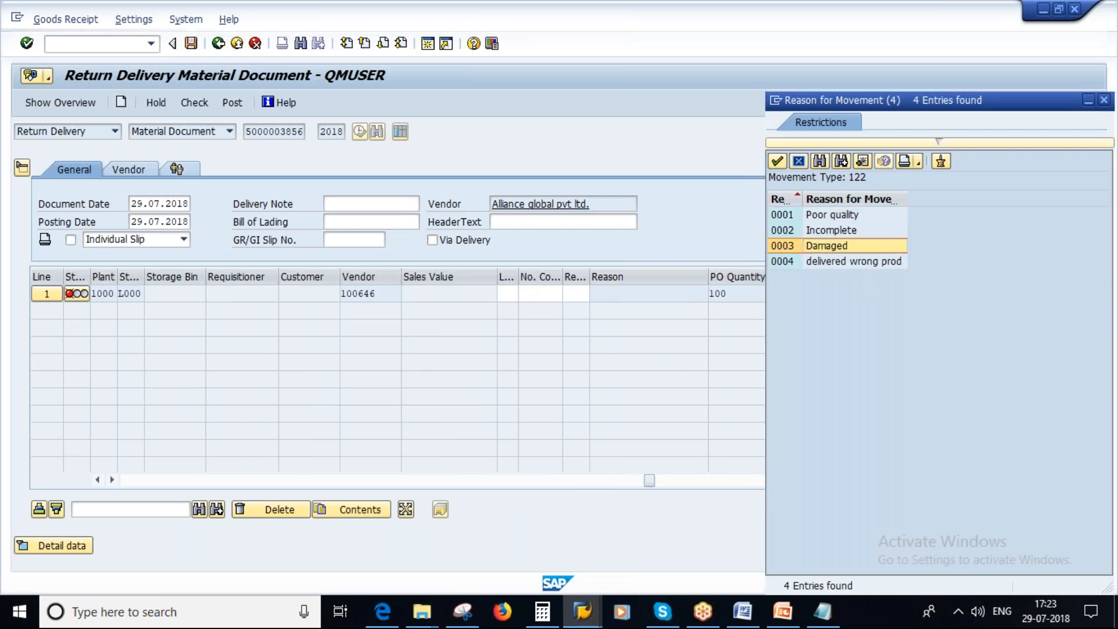
double_click(826, 247)
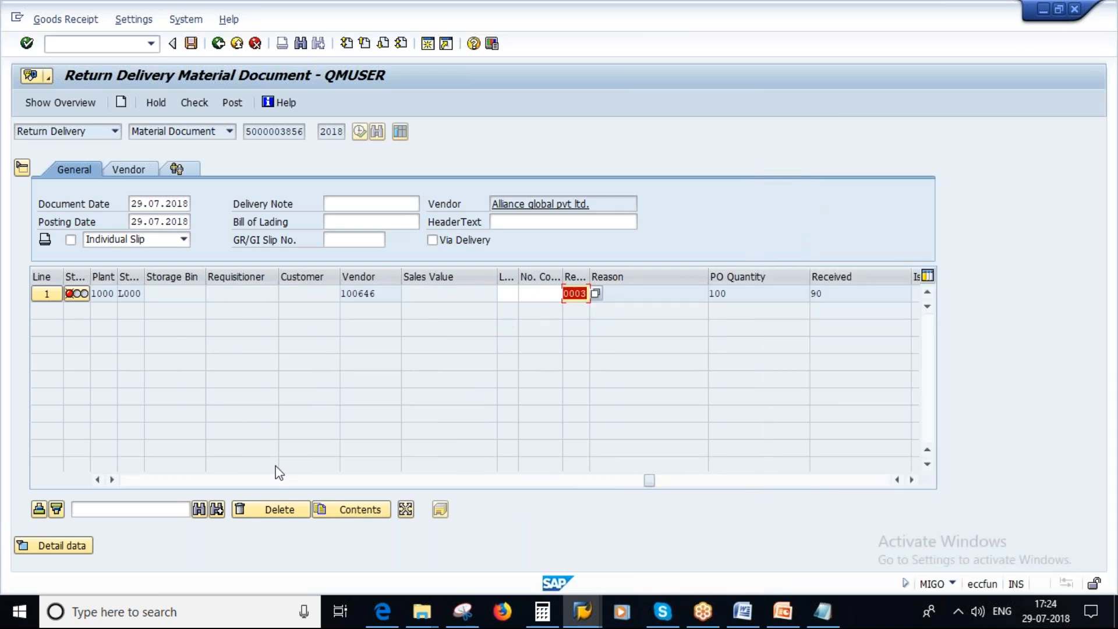
key("Return")
left_click(187, 103)
left_click(189, 44)
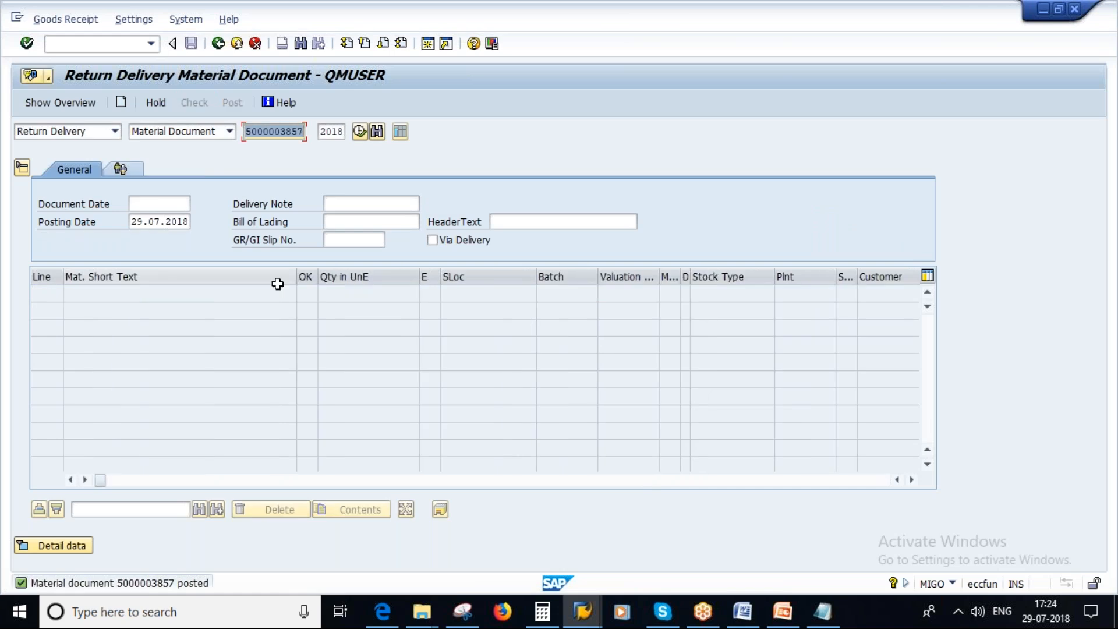
Leave the return delivery, display the purchase order with ME23N and examine the open quantity in the item's delivery schedule.
left_click(583, 613)
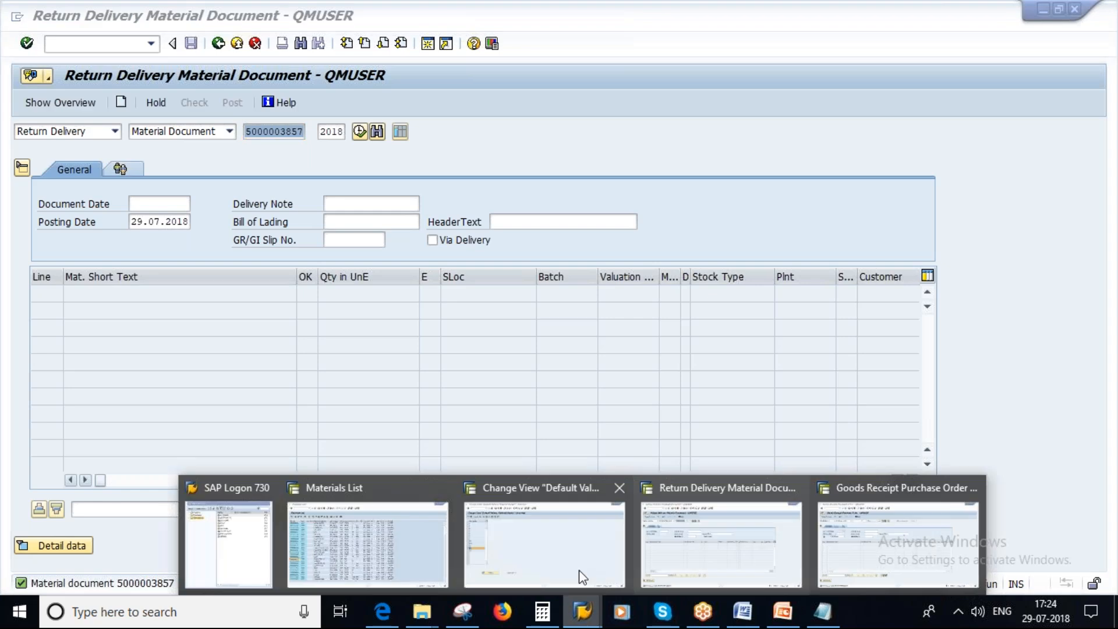
left_click(880, 515)
left_click(583, 611)
left_click(725, 516)
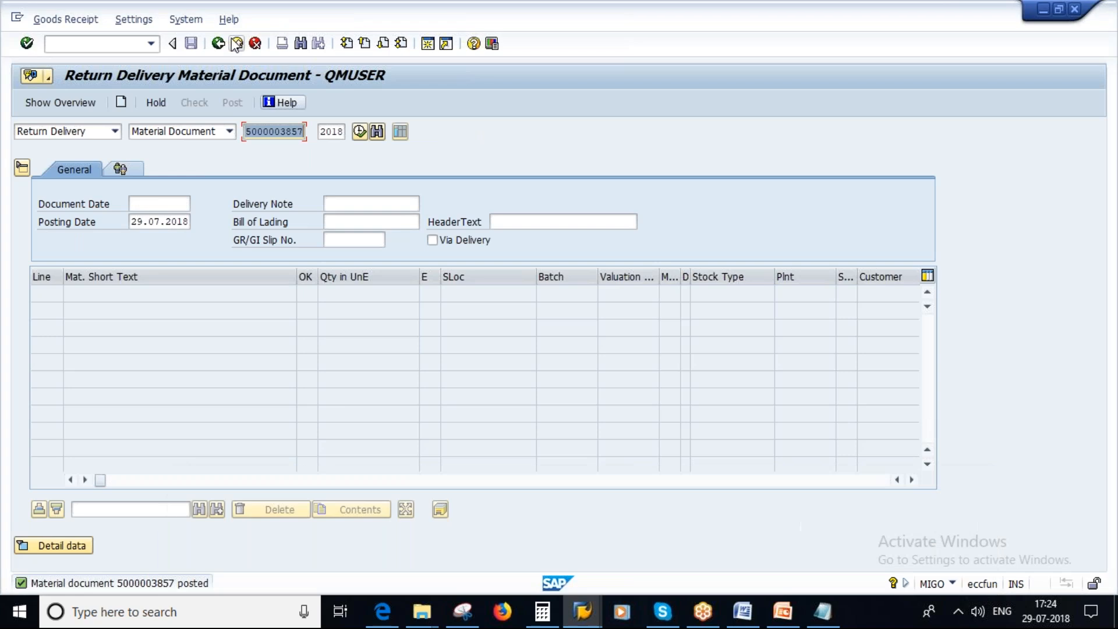
left_click(219, 44)
type("me23n")
key("Return")
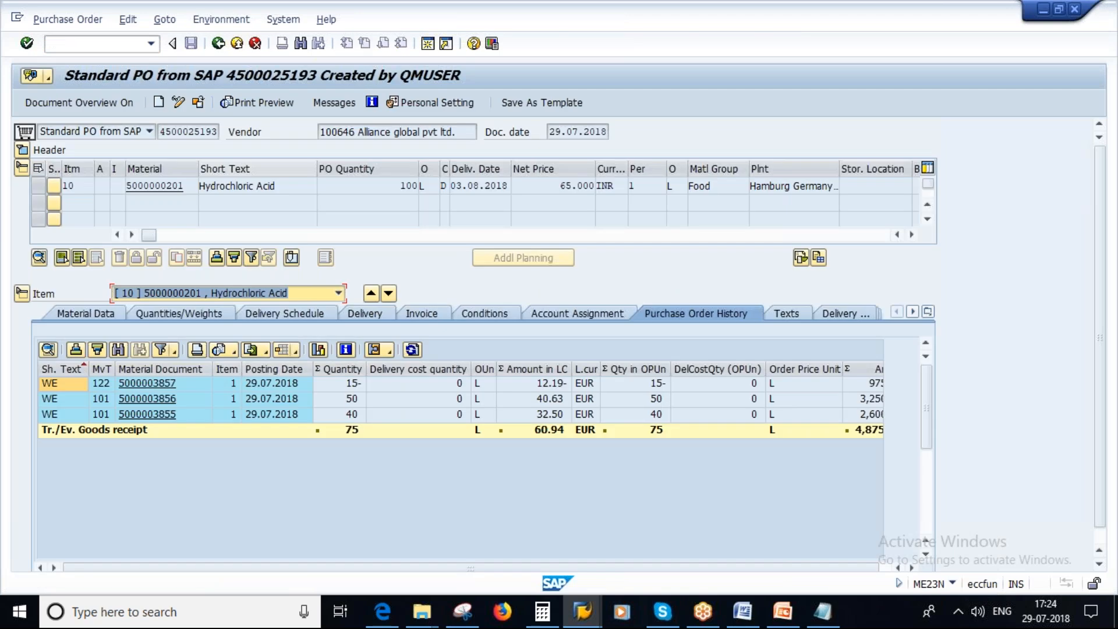
left_click(305, 318)
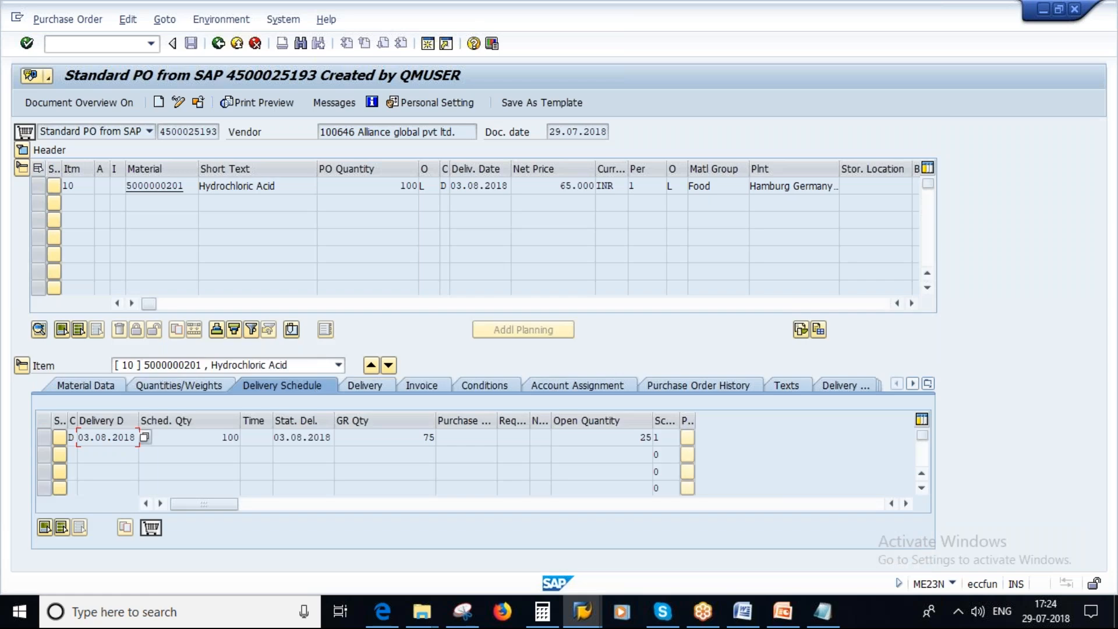
left_click_drag(636, 440, 668, 449)
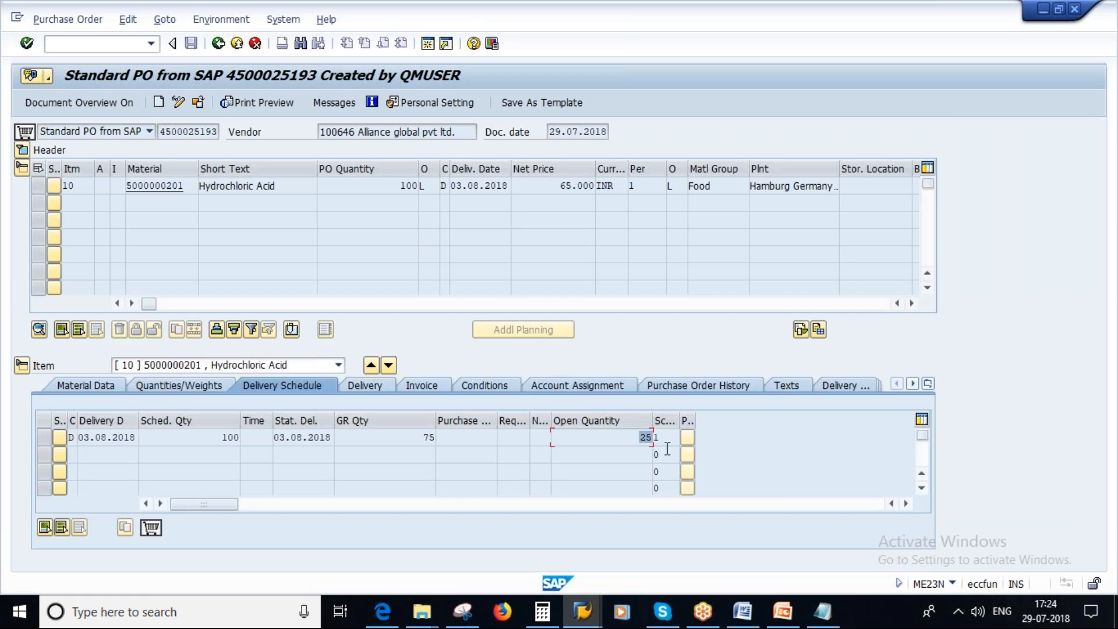
Switch to PowerPoint, compare with the Open PO quantity slide and show the Select the Delivery Completed Check box slide.
left_click(783, 613)
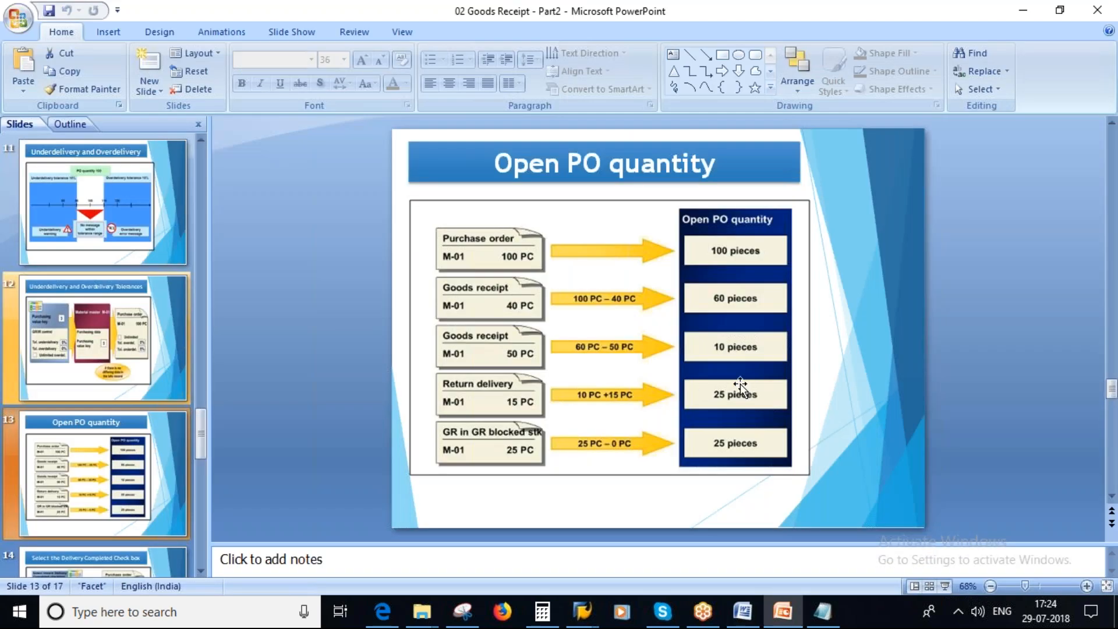
scroll(72, 292, "down", 2)
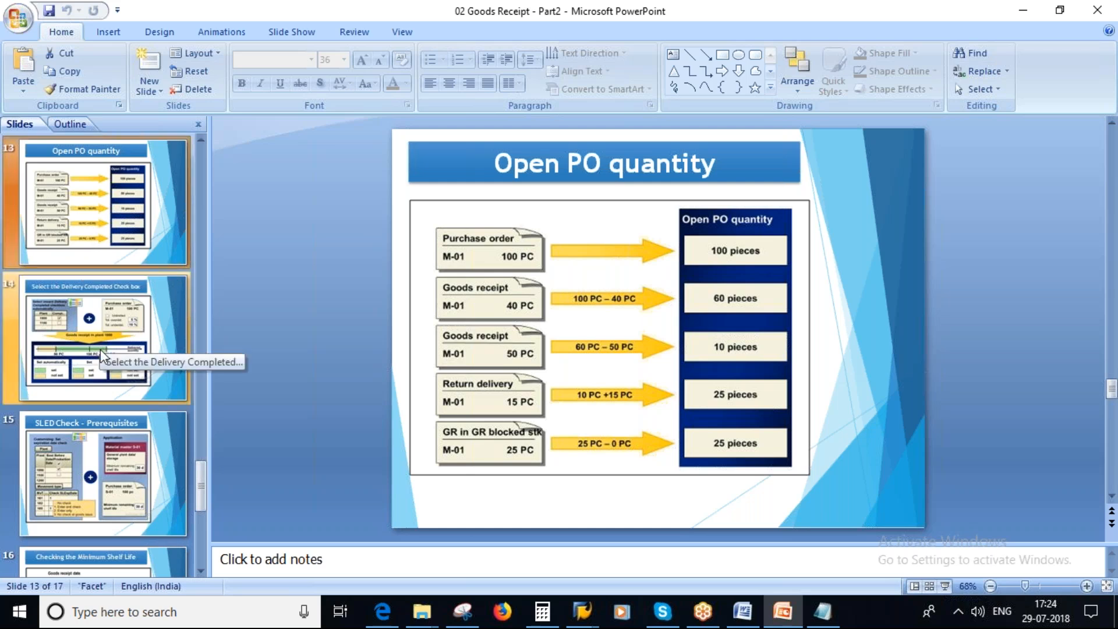
left_click(72, 353)
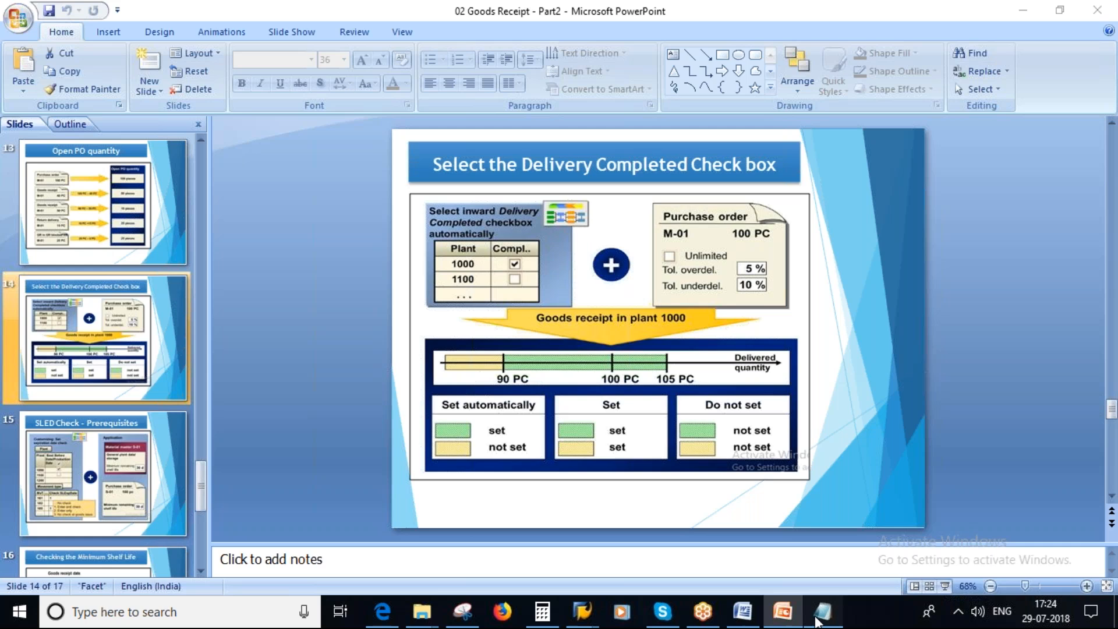
Switch to Notepad, delete the old notes below the first lines and set the purchase order quantity to 1000 PC.
left_click(821, 611)
left_click_drag(285, 312, 57, 237)
key("Delete")
left_click_drag(268, 156, 317, 156)
type("1000 PC")
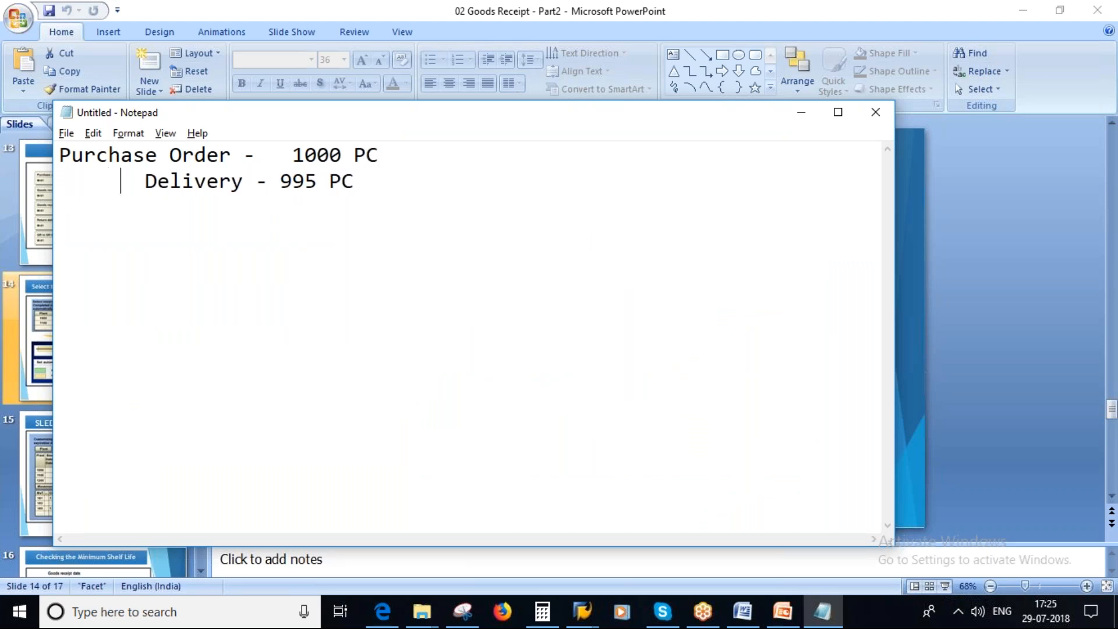
Add the line "pending - 5PC" below the delivery line and return to the PowerPoint slide.
left_click(417, 190)
key("Return")
type("pending ")
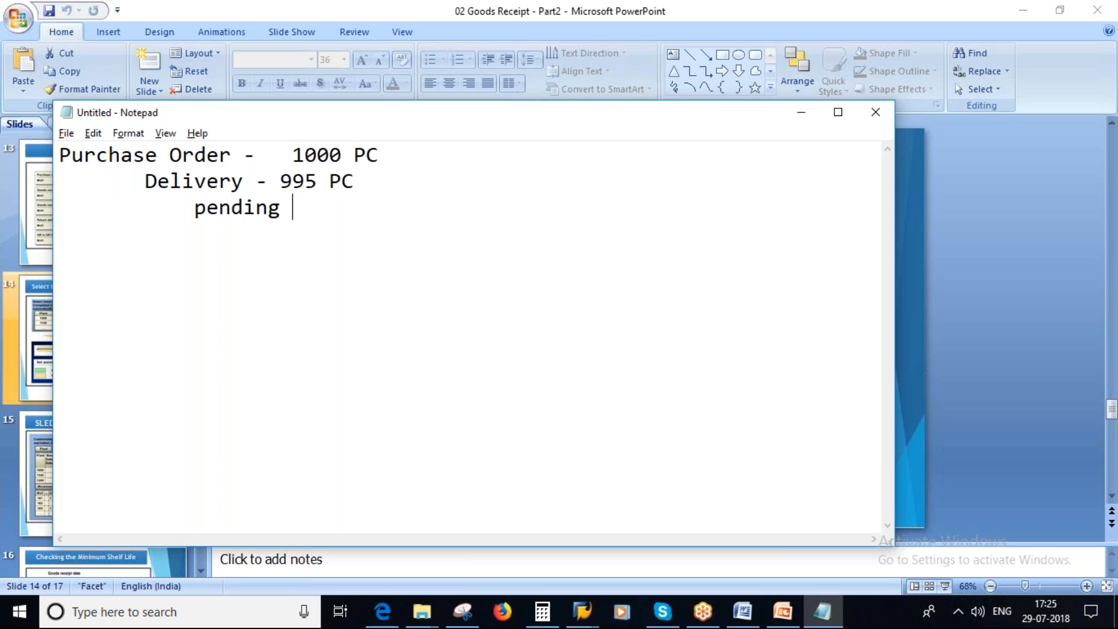
type("- 5")
key("Caps_Lock")
type("PC")
left_click(783, 613)
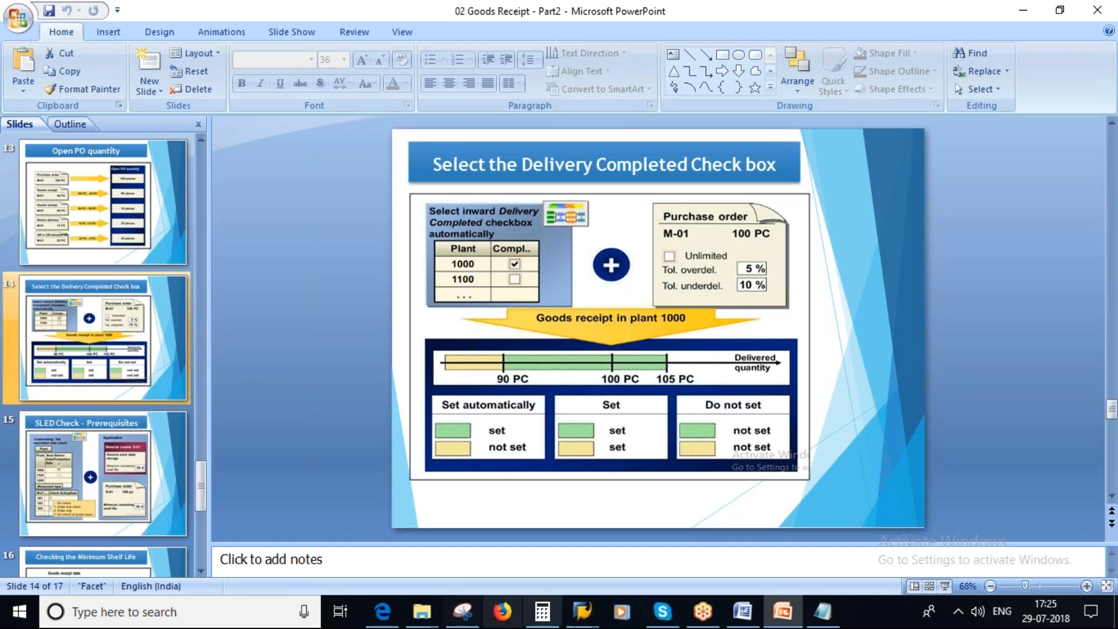
Switch to the SAP goods receipt session, leave it and start Create Purchase Order with ME21N.
mouse_move(594, 619)
mouse_move(851, 527)
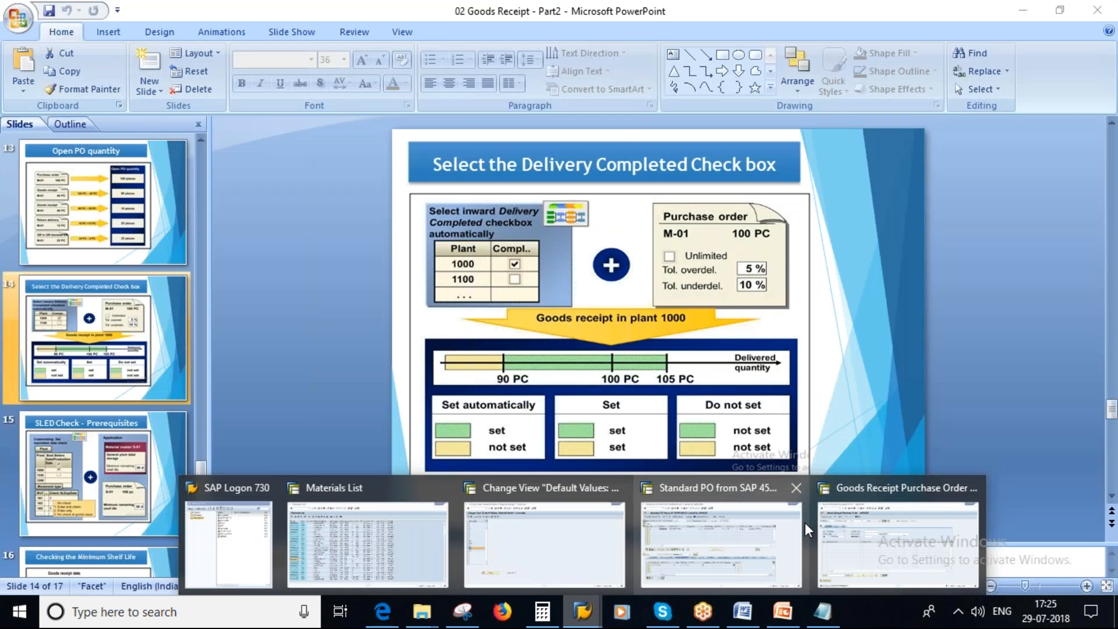
left_click(851, 528)
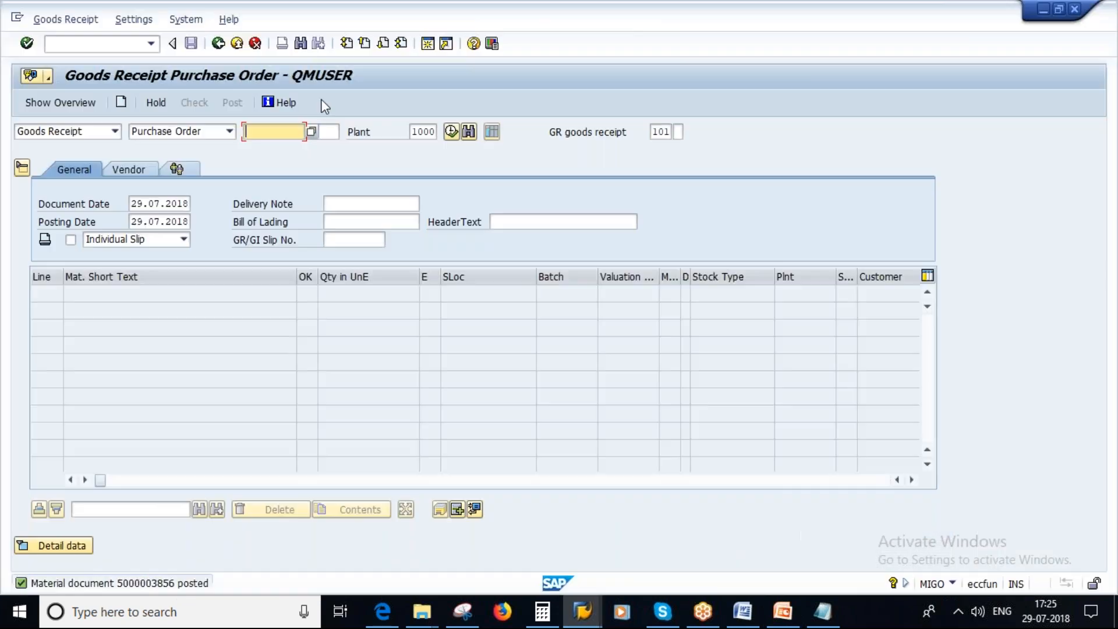
left_click(218, 43)
left_click(218, 44)
type("ME21N")
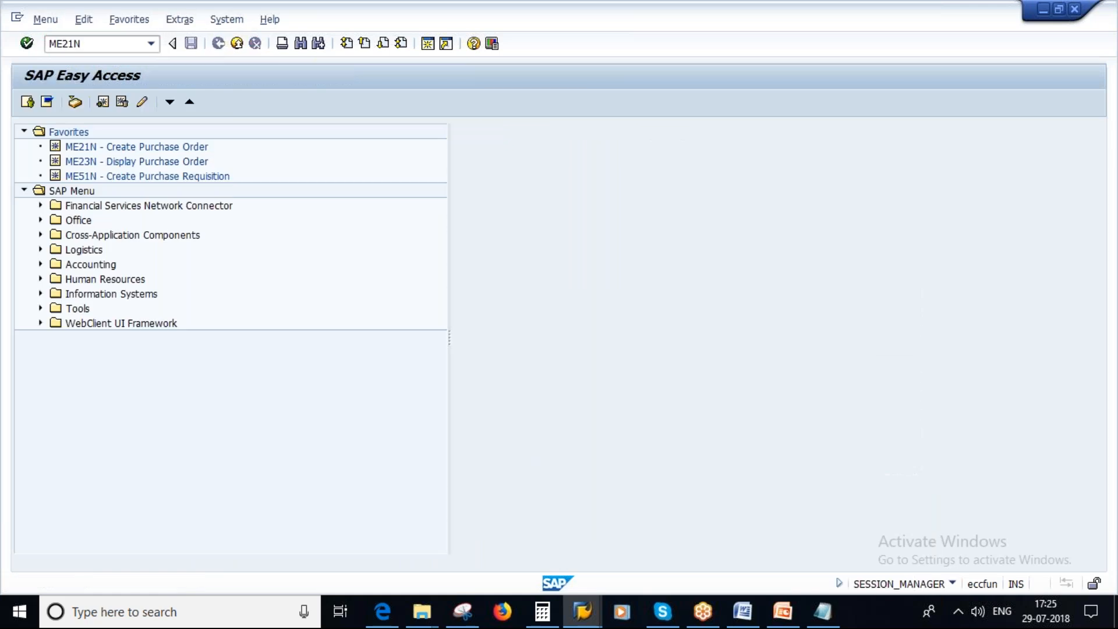
key("Return")
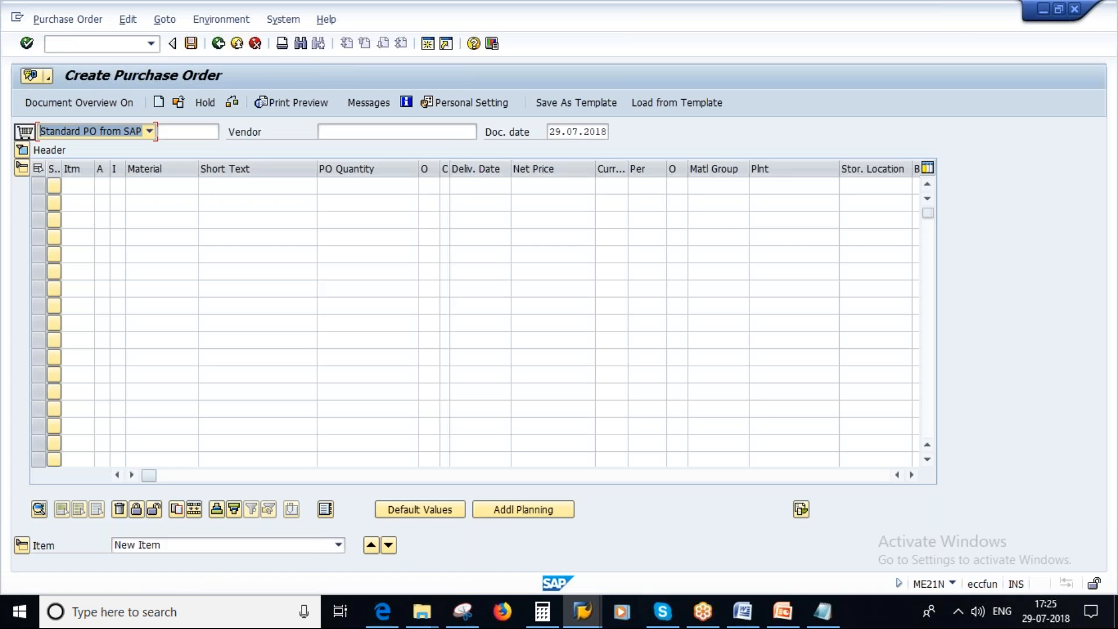
Enter vendor Alliance global pvt ltd. with purchasing organization 1000, purchasing group 100 and company code 1000.
left_click(349, 130)
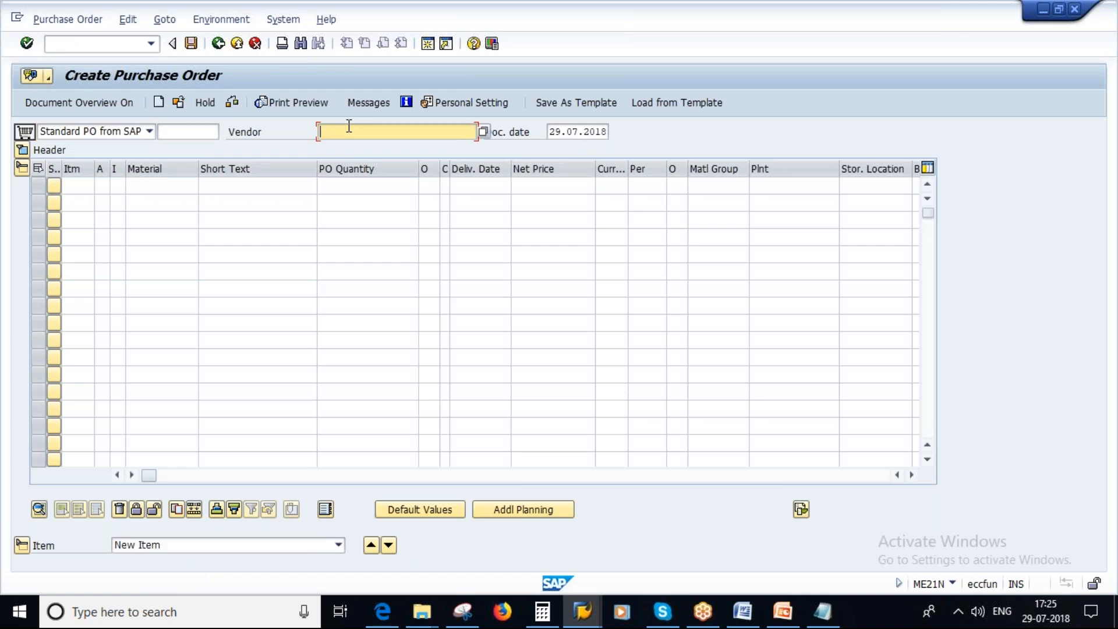
left_click(346, 147)
key("Return")
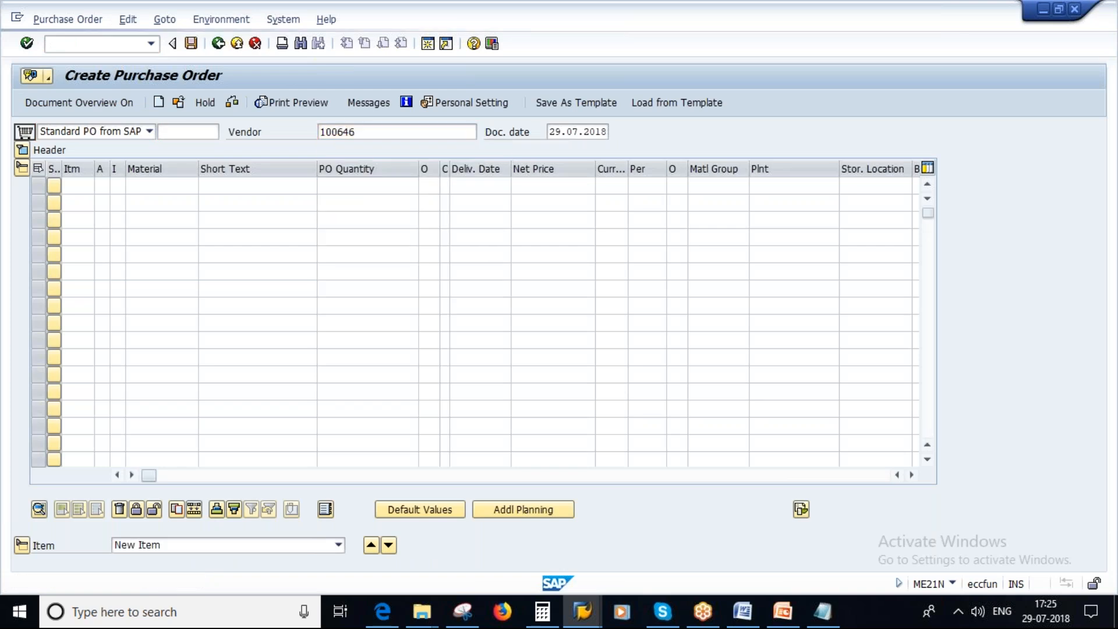
type("1000")
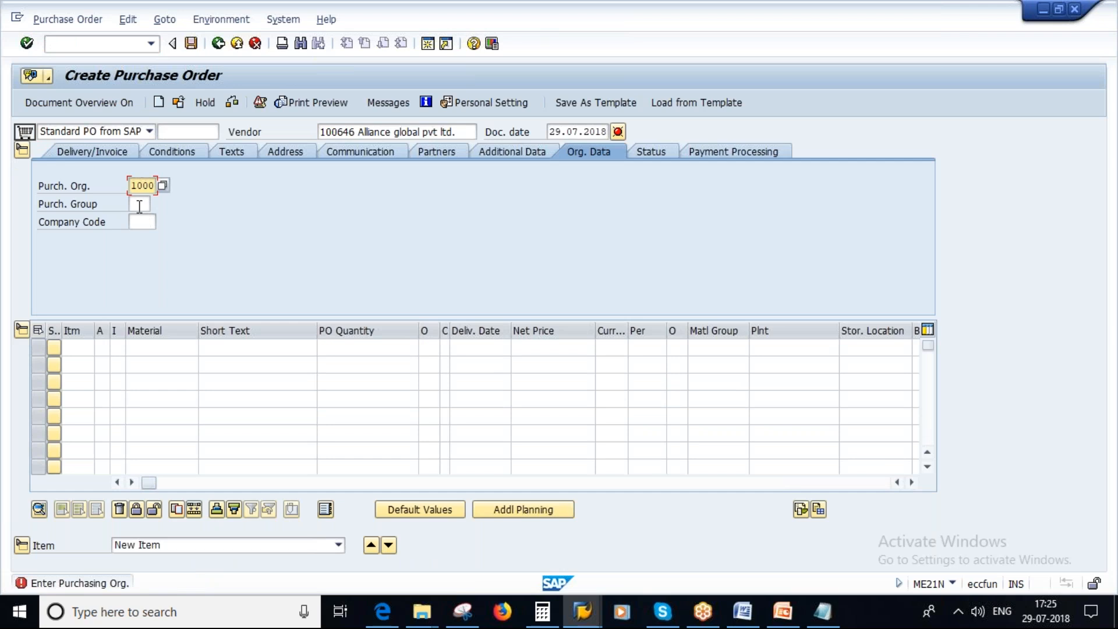
left_click(139, 205)
left_click(141, 221)
left_click(140, 223)
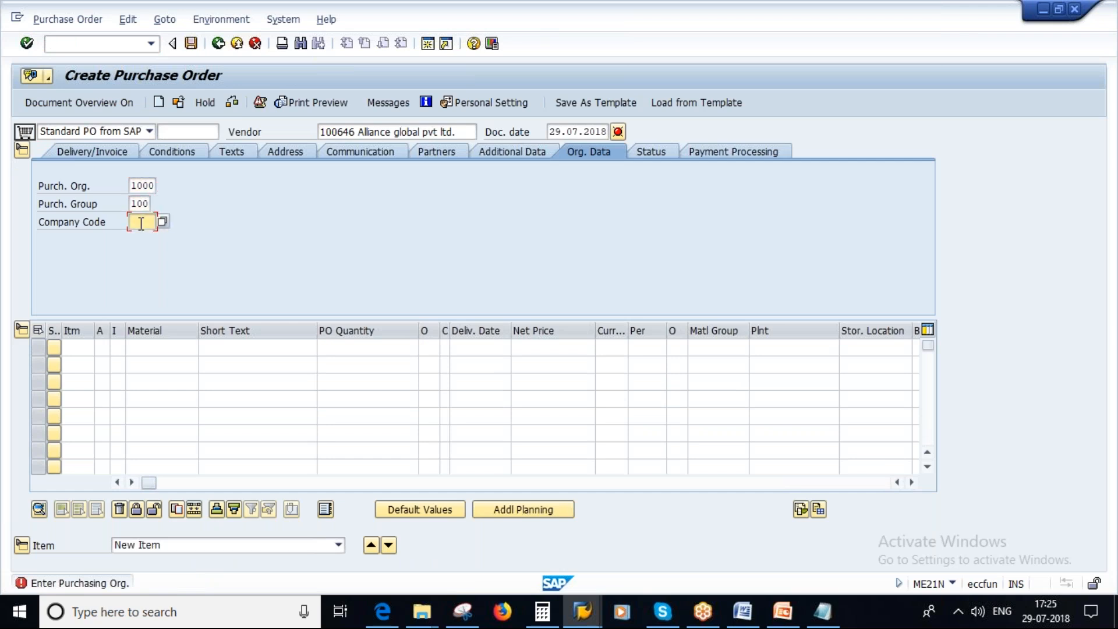
left_click(145, 241)
left_click(149, 348)
left_click(150, 348)
left_click(155, 364)
left_click(349, 347)
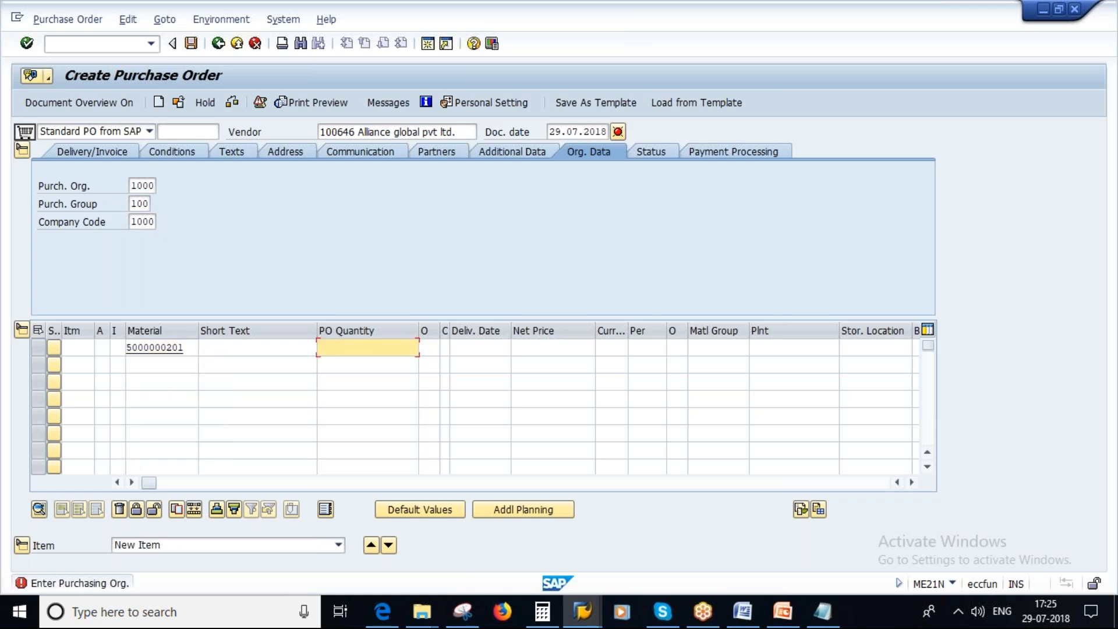
left_click(349, 347)
left_click(406, 363)
left_click(772, 348)
left_click(772, 348)
key("Down")
key("Return")
key("Return")
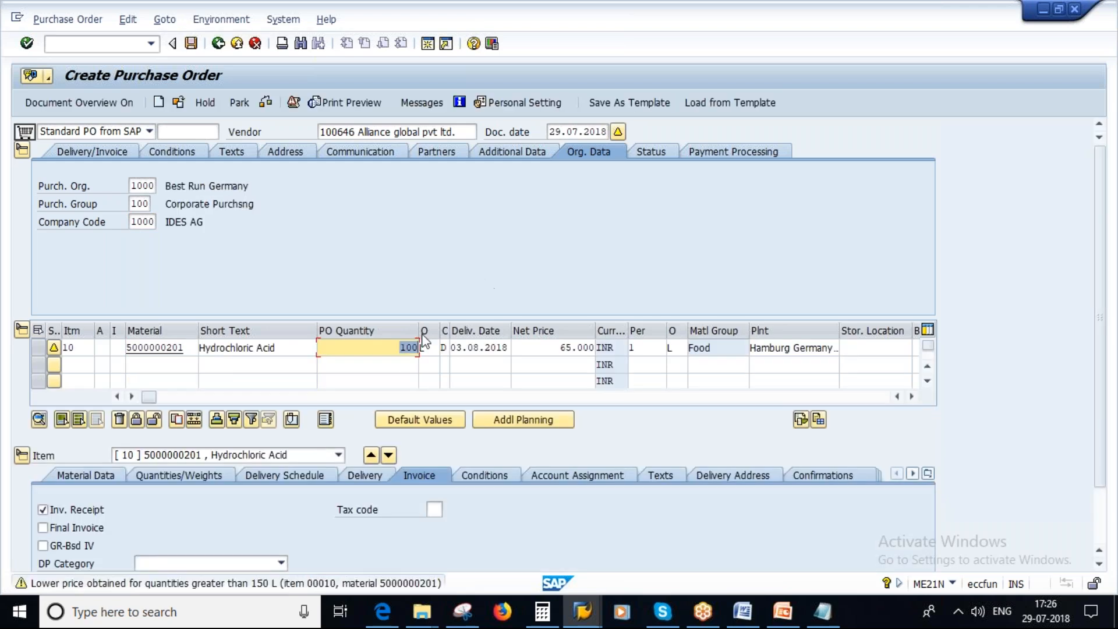
left_click(190, 43)
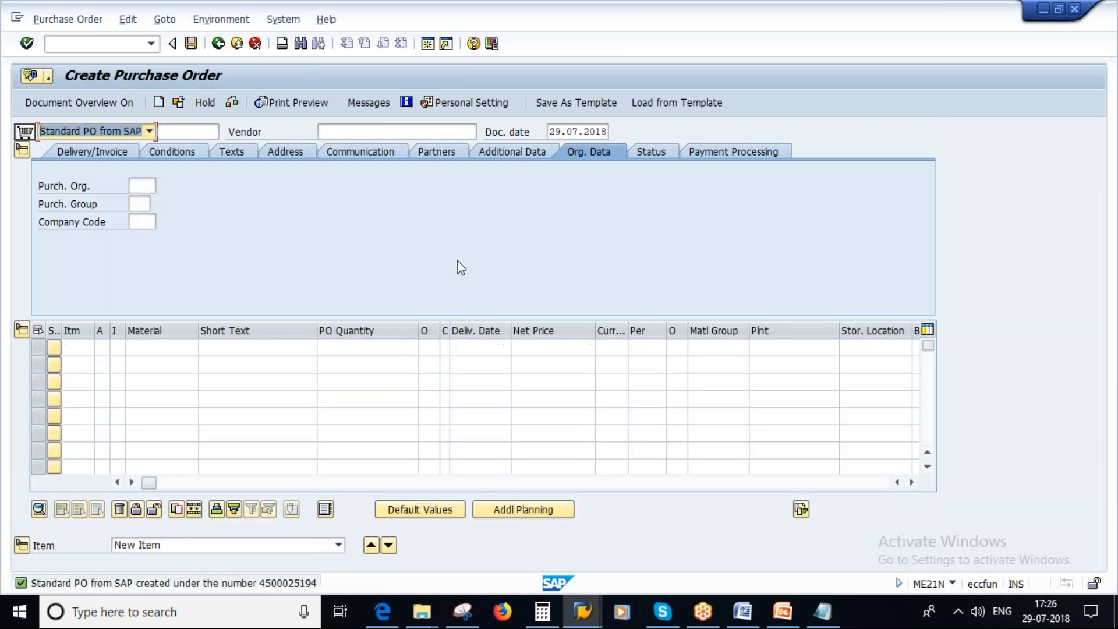
Copy the new purchase order's number from the Select Document dialog, leave order creation and start MIGO.
left_click(180, 102)
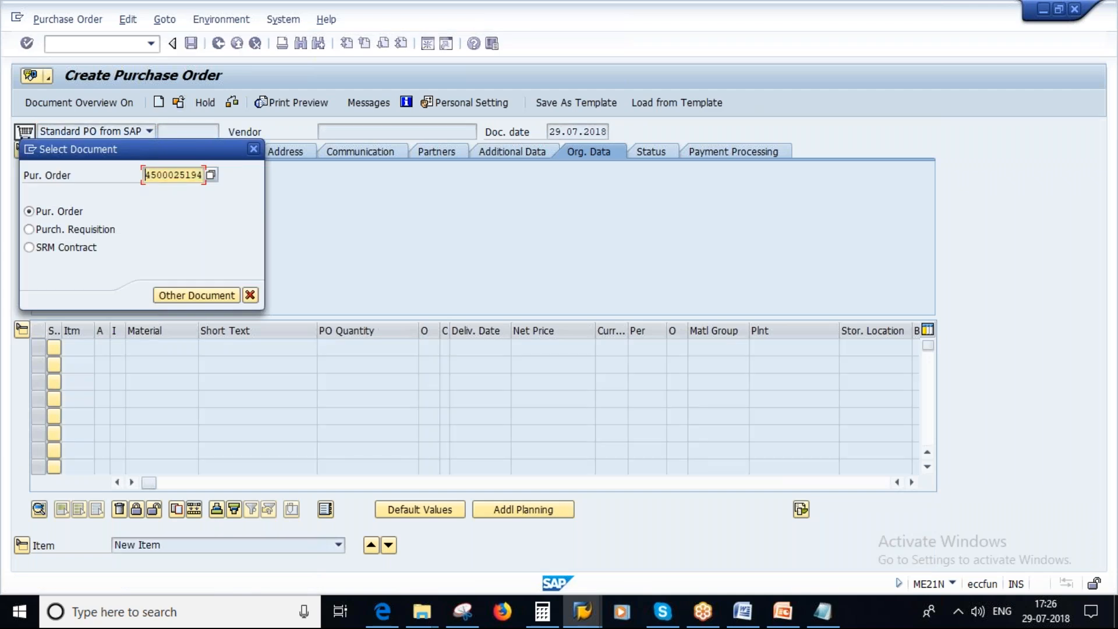
left_click(196, 175)
left_click(251, 296)
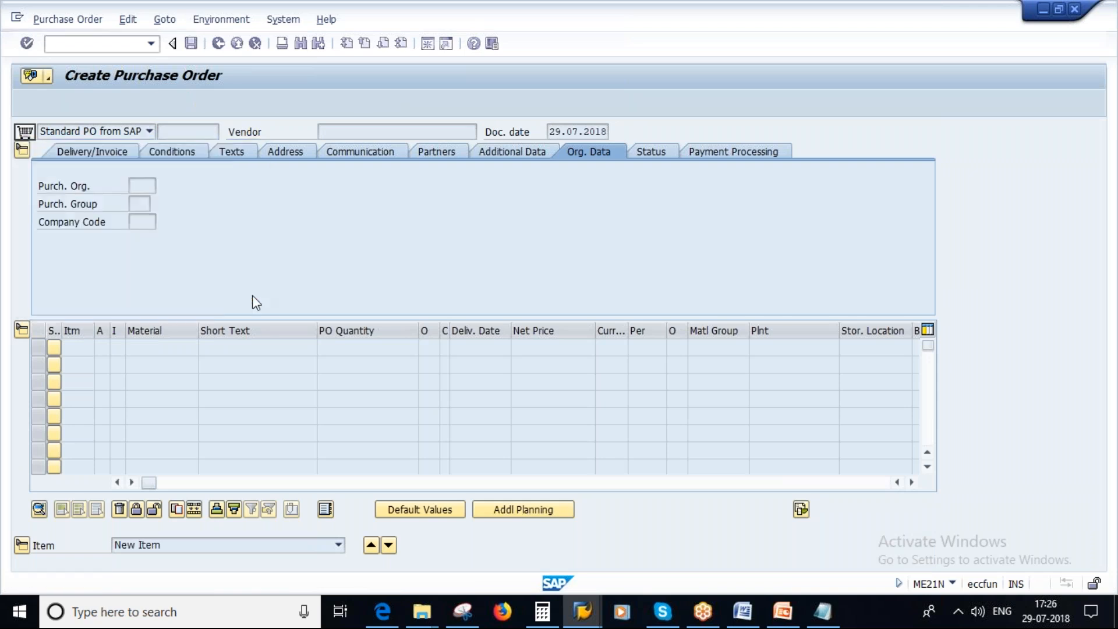
left_click(219, 44)
type("MIGO")
key("Return")
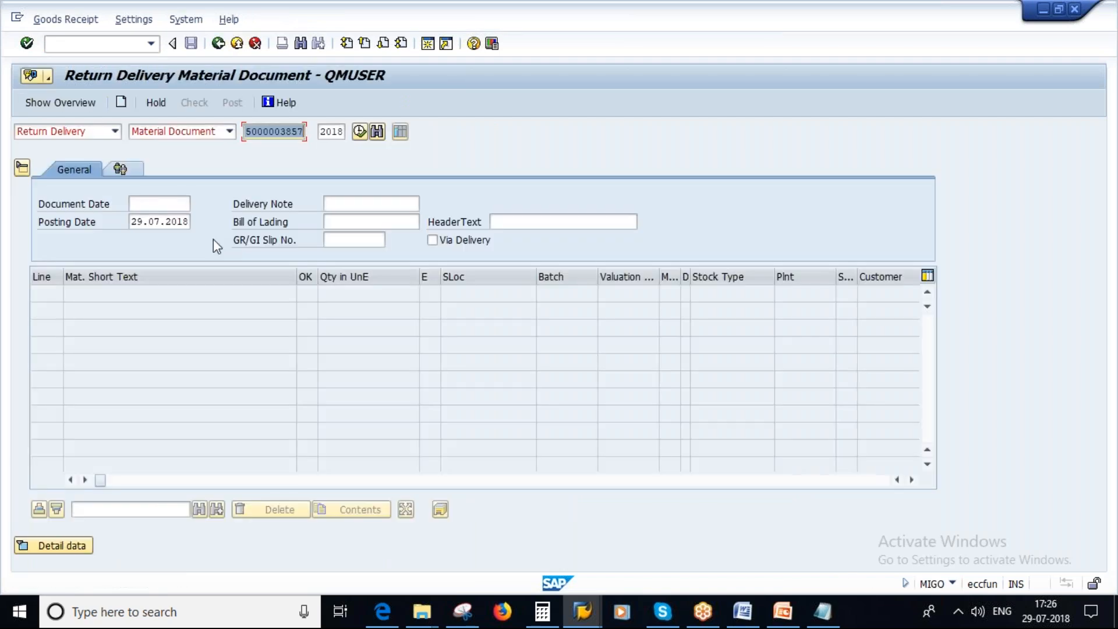
Change the transaction to Goods Receipt against Purchase Order and load the order with the copied number.
left_click(114, 132)
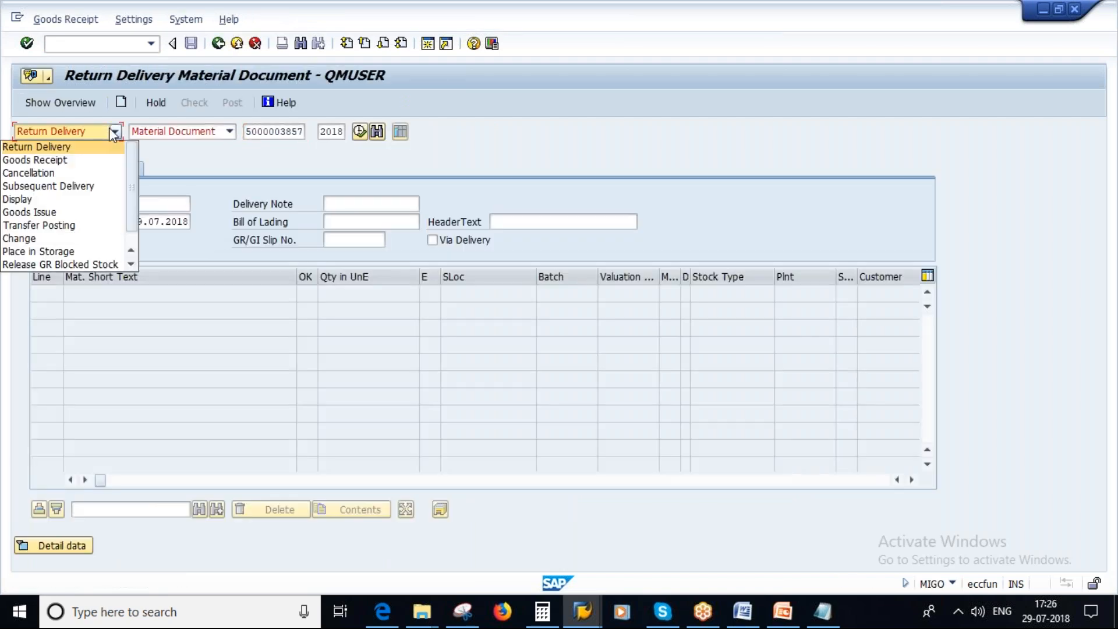
left_click(36, 157)
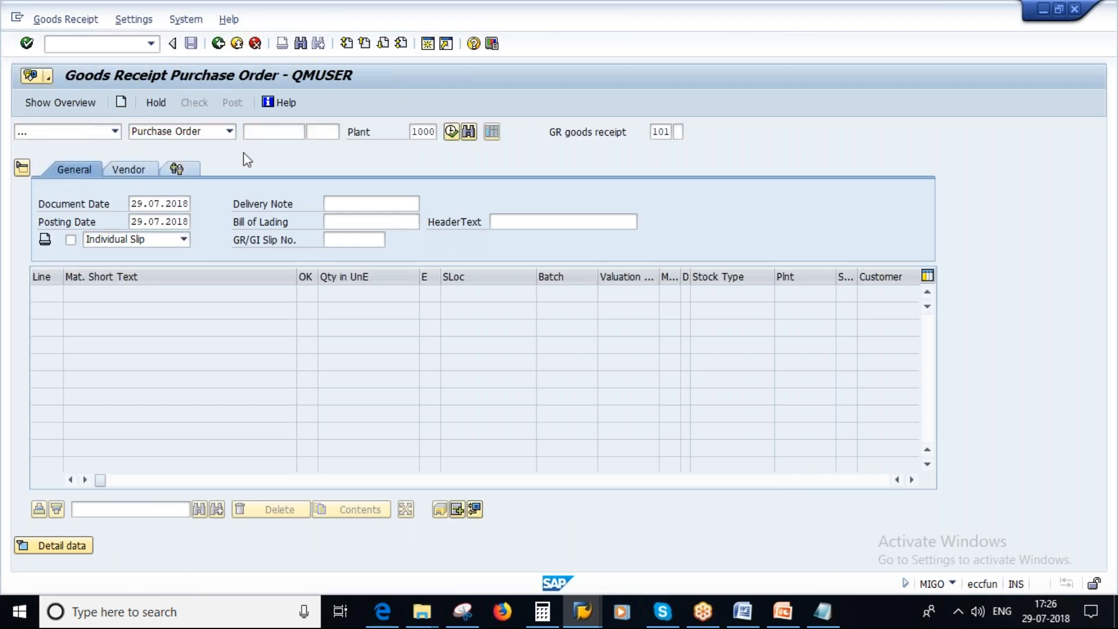
key("ctrl+v")
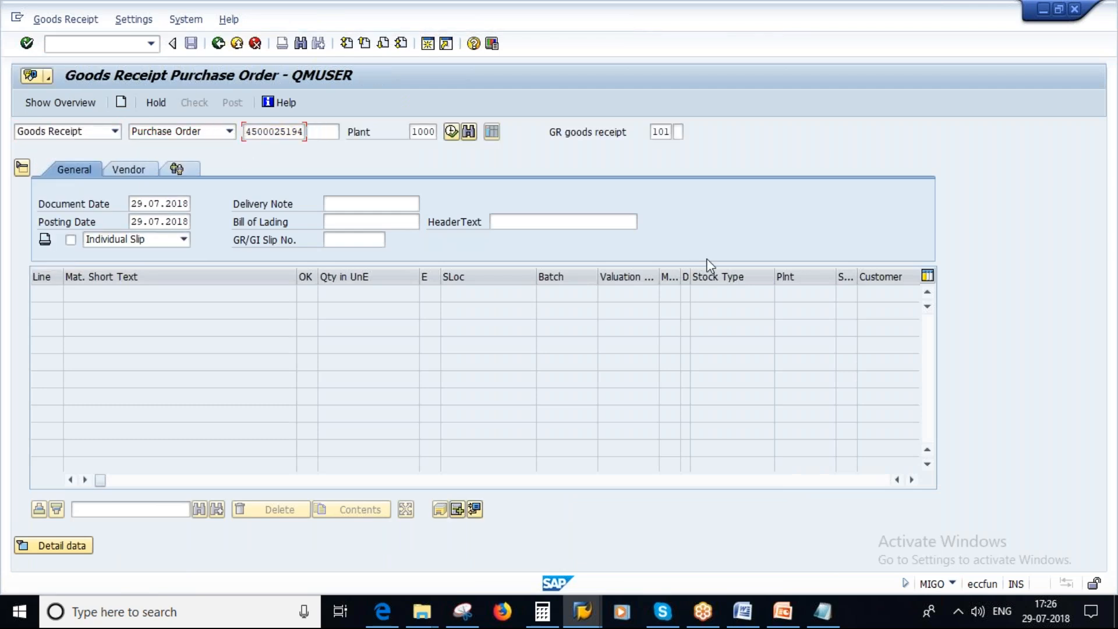
key("Return")
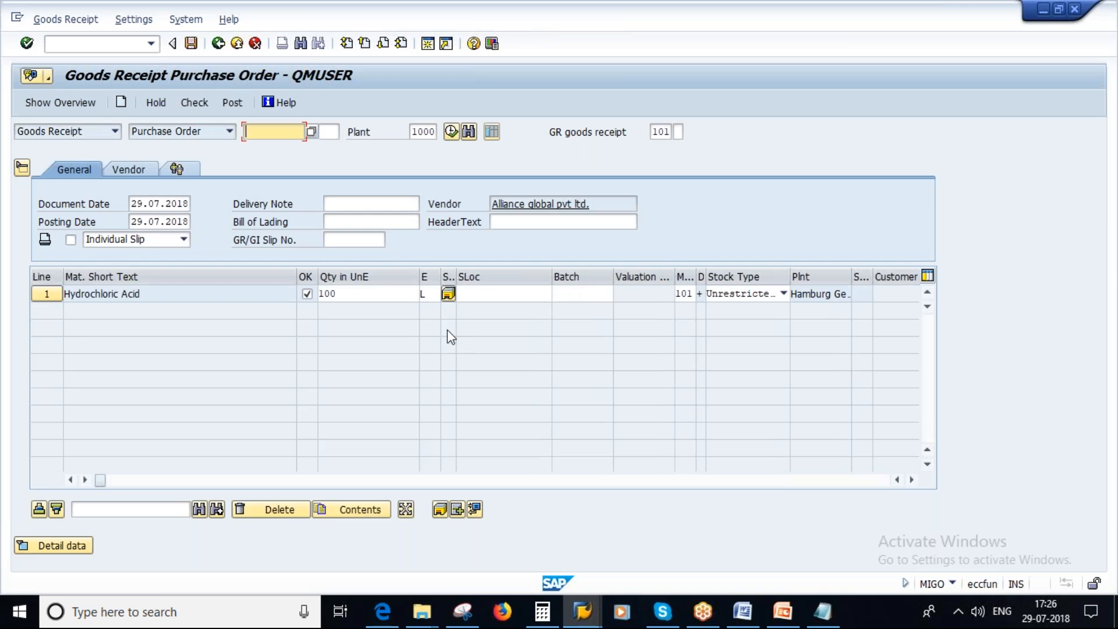
Set the Hydrochloric Acid item's storage location to L000 and its receipt quantity to 95 L.
left_click(491, 293)
key("Down")
key("Return")
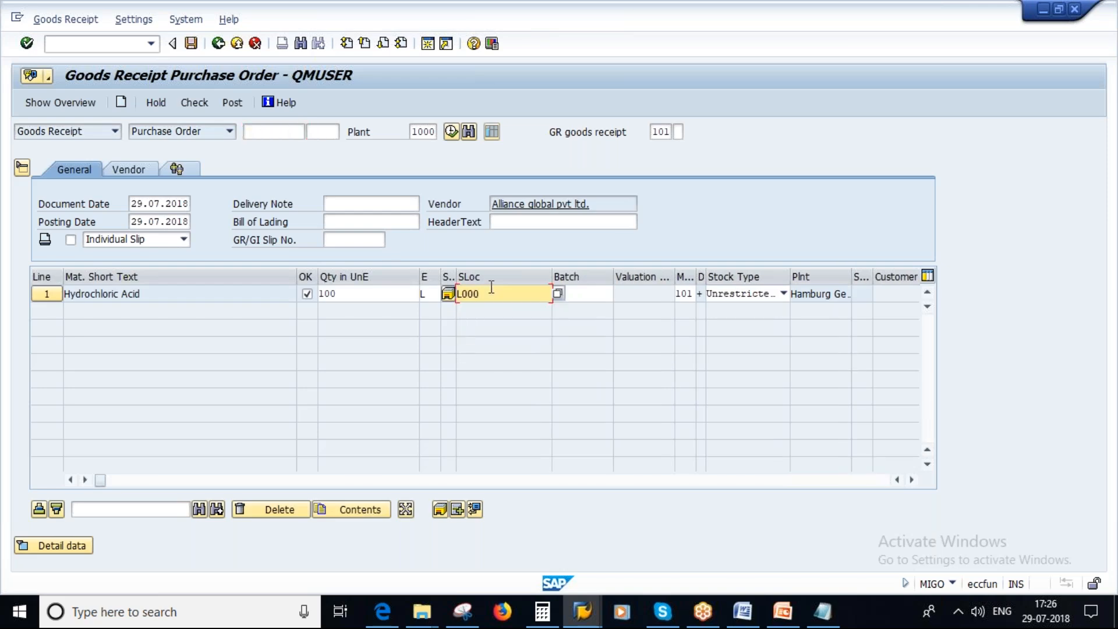
left_click(355, 293)
key("BackSpace")
key("BackSpace")
key("BackSpace")
type("9")
key("Return")
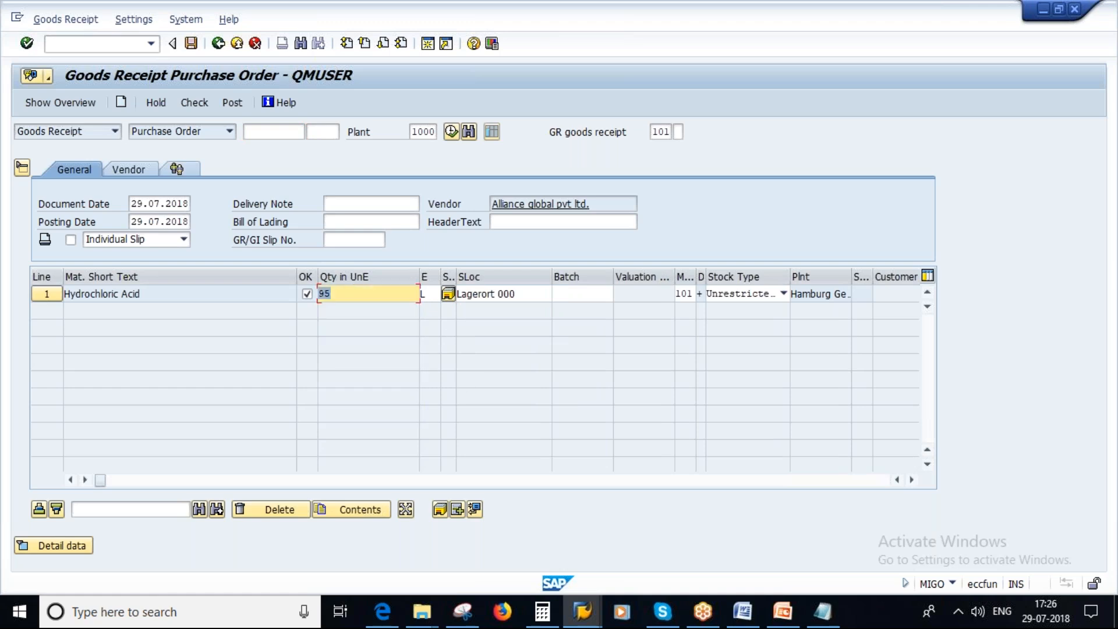
Check the goods receipt, close the log and post the document.
left_click(199, 107)
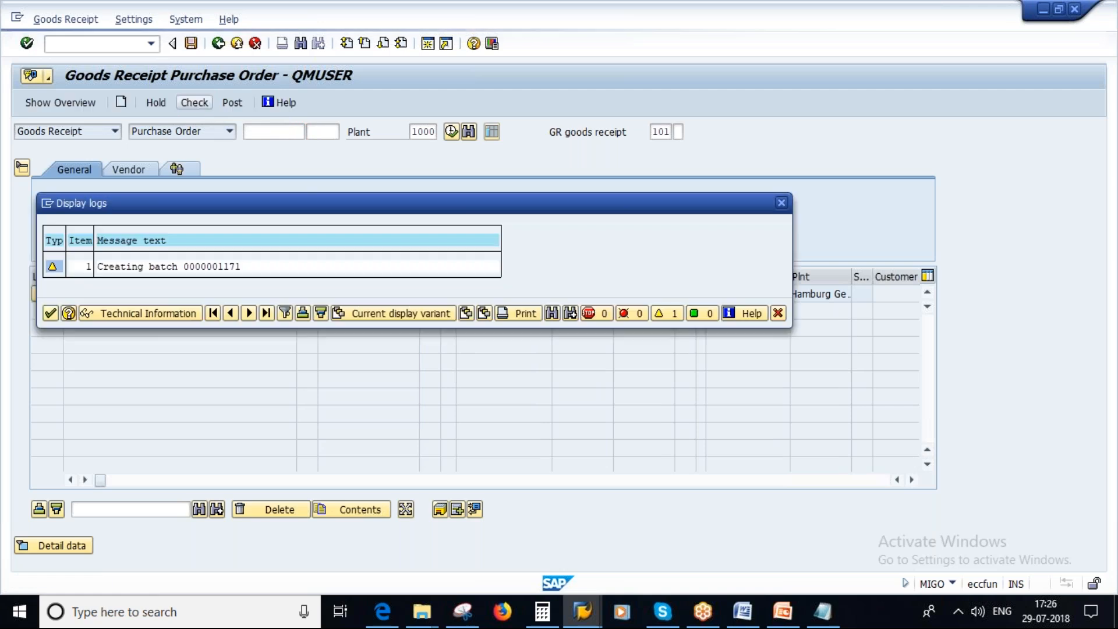
left_click(50, 314)
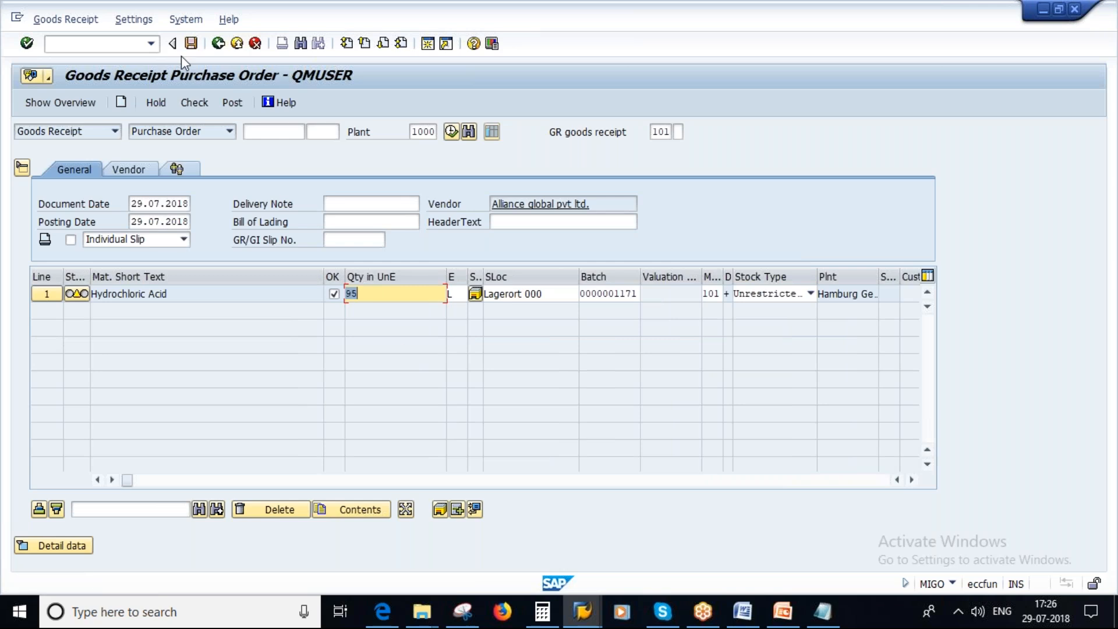
left_click(232, 103)
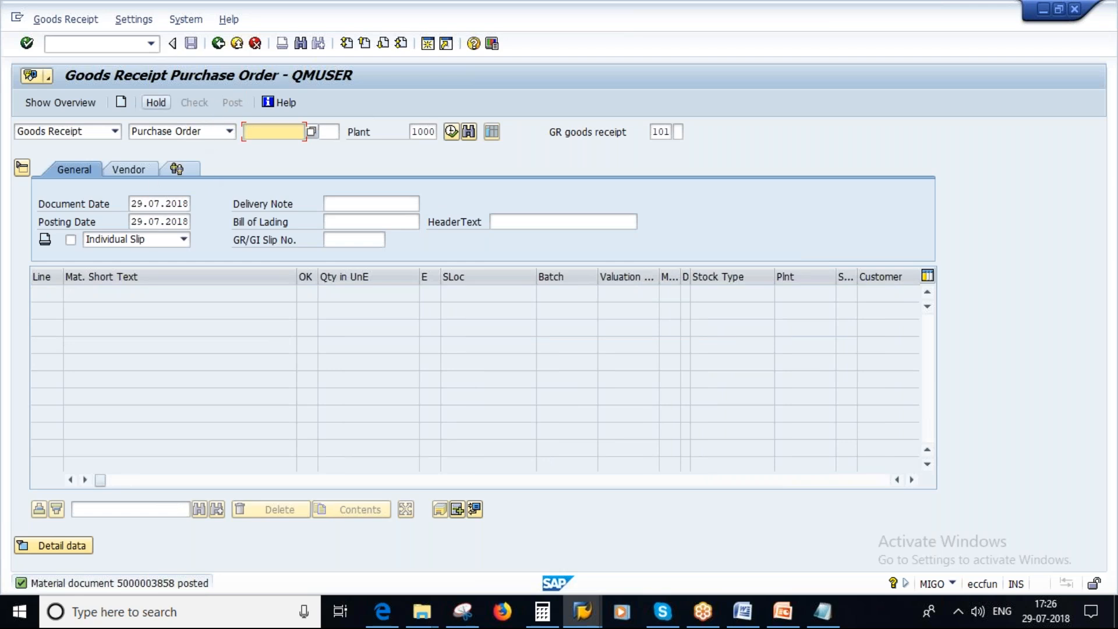
Display the purchase order in ME23N and examine the item's scheduled and goods receipt quantities in its delivery schedule.
left_click(82, 42)
type("/")
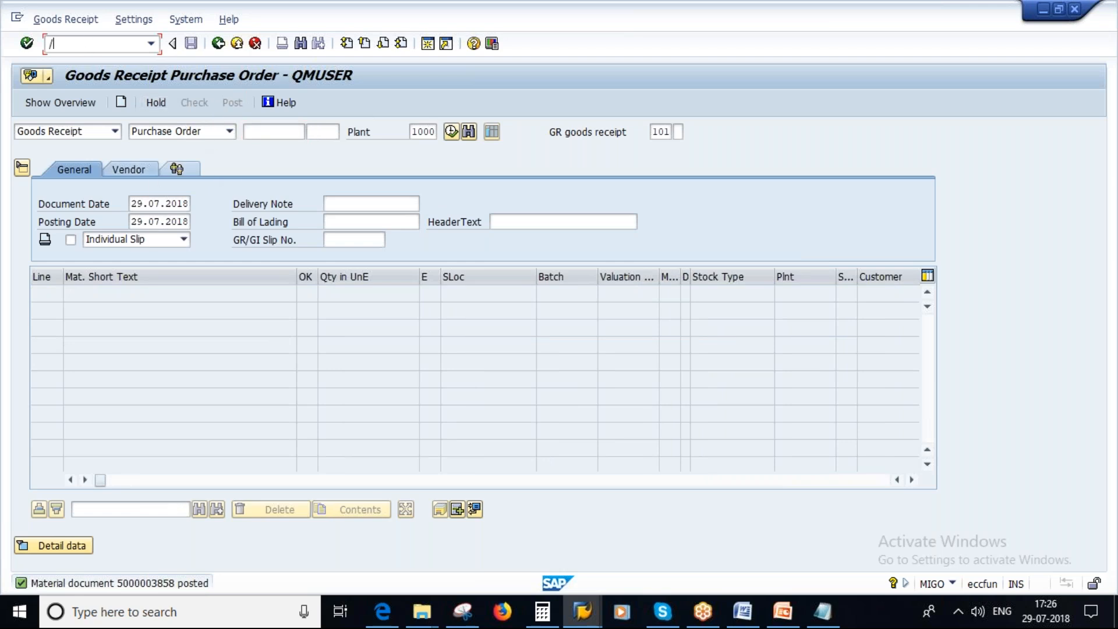
type("NME23N")
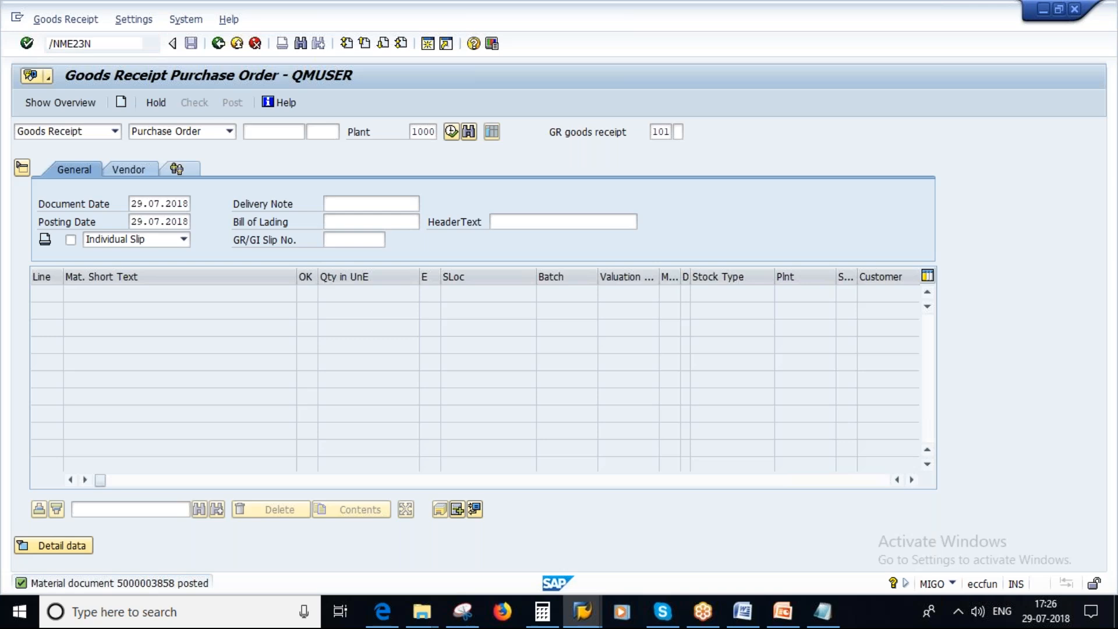
key("Return")
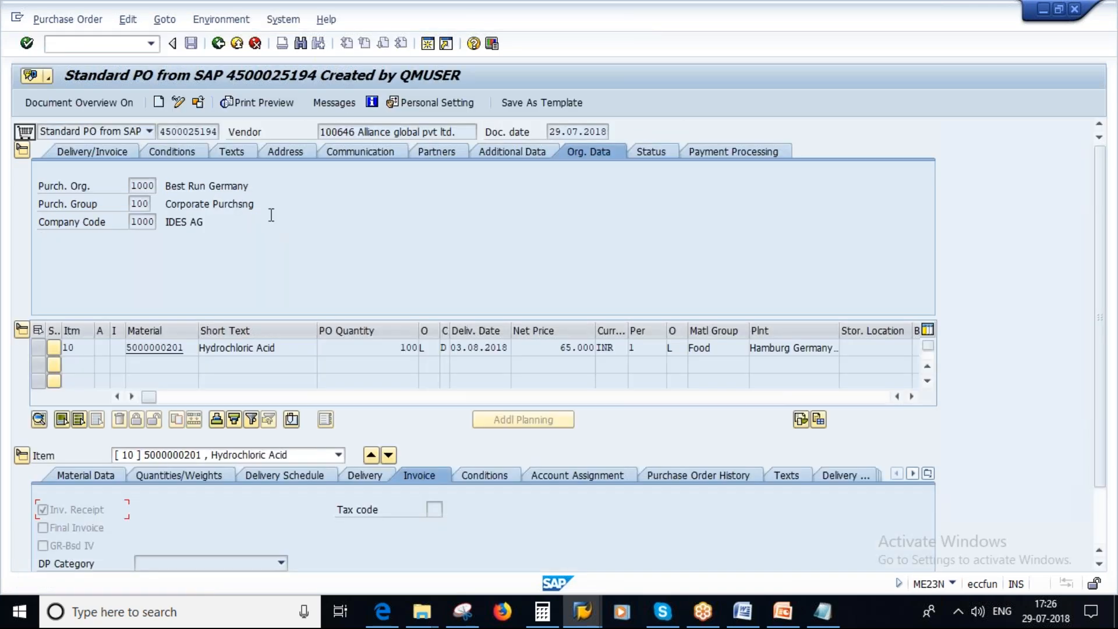
left_click(22, 151)
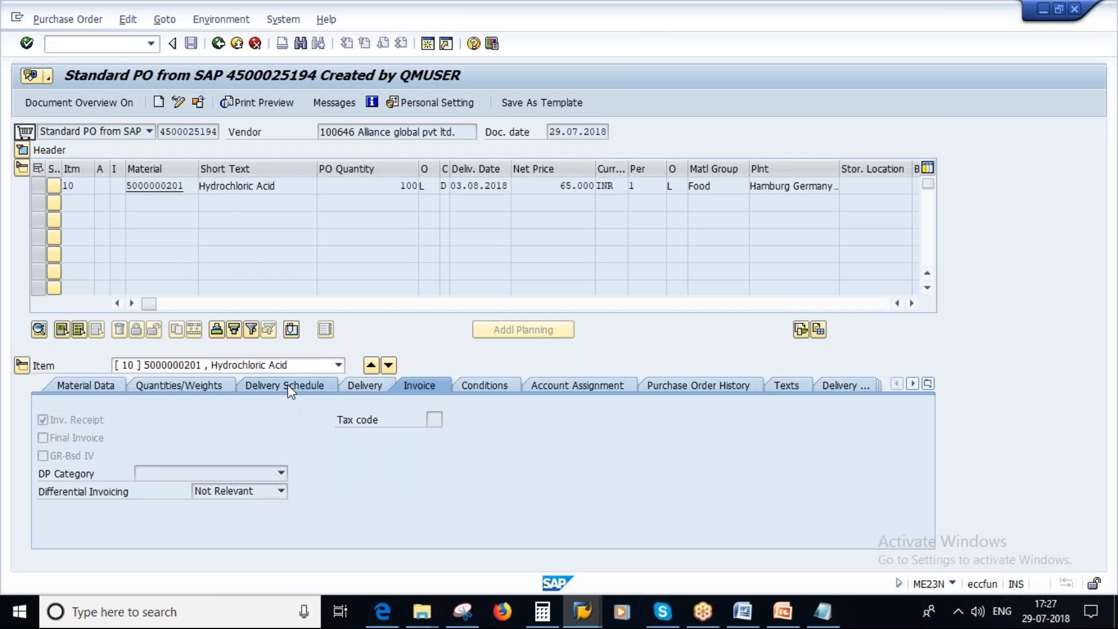
left_click(326, 385)
double_click(219, 437)
double_click(414, 437)
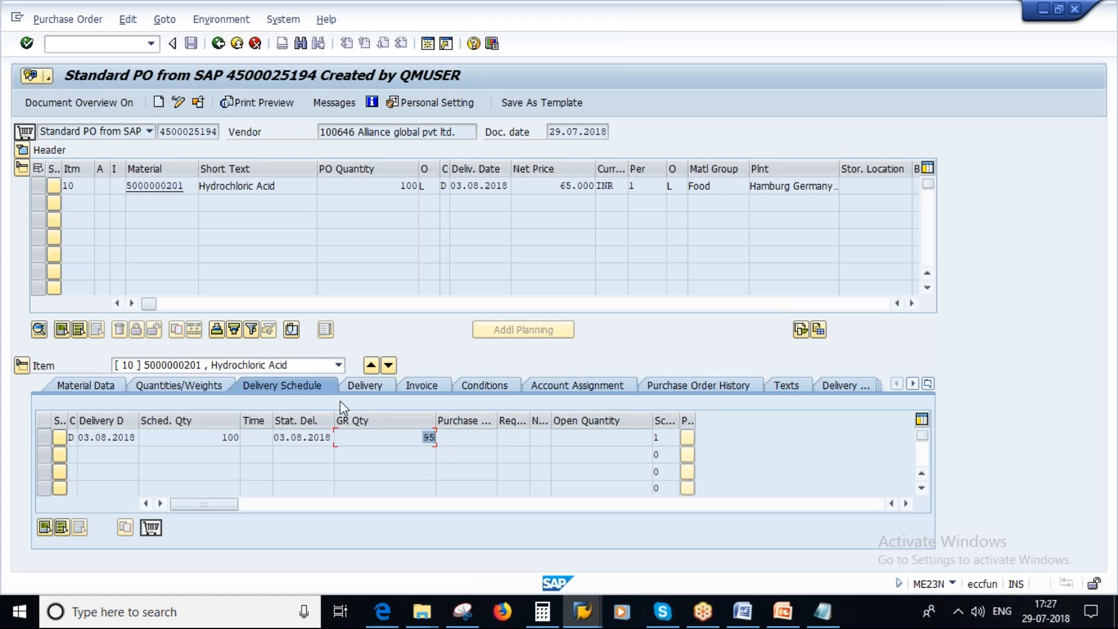
Compare the item's delivery tolerances and Delivery Completed indicator with the PowerPoint slide, and check its open quantity in SAP.
left_click(367, 385)
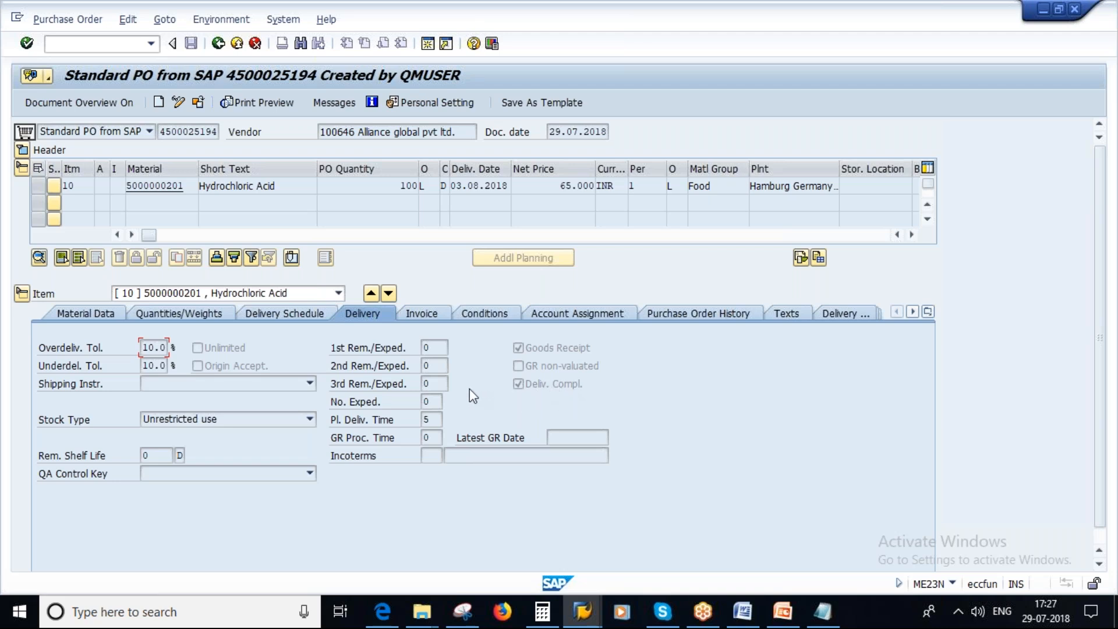
left_click(791, 621)
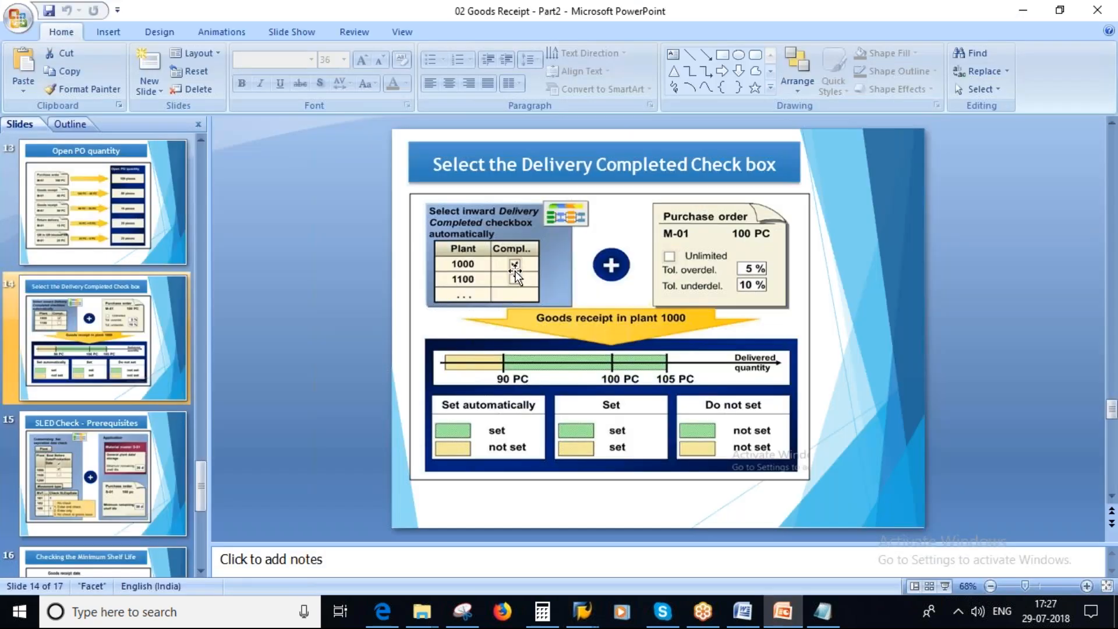
key("alt+Tab")
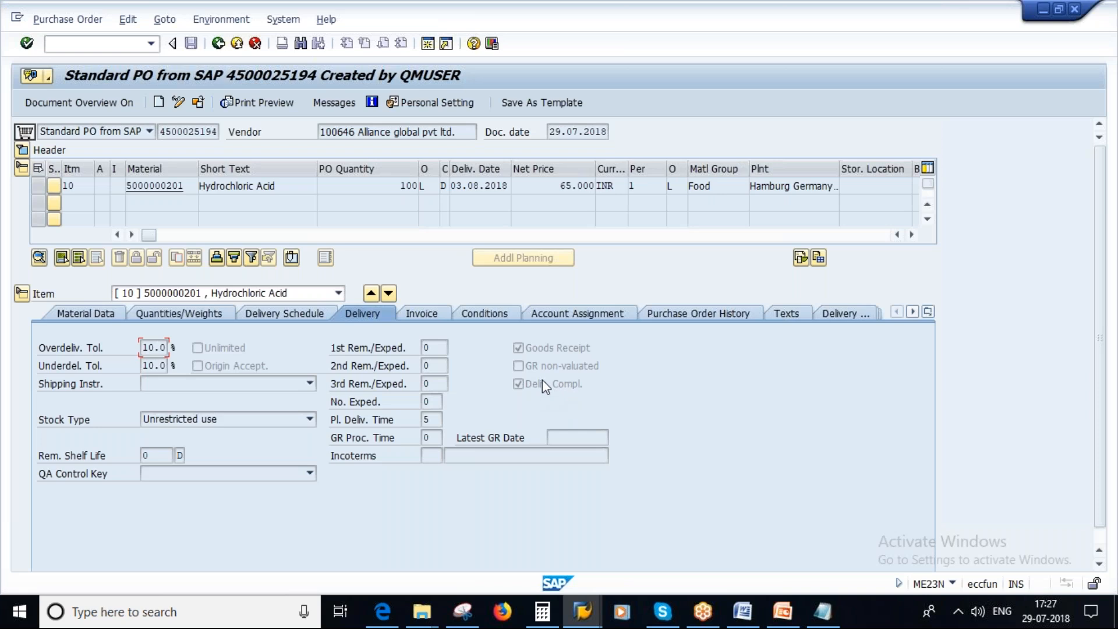
left_click(285, 312)
left_click(637, 440)
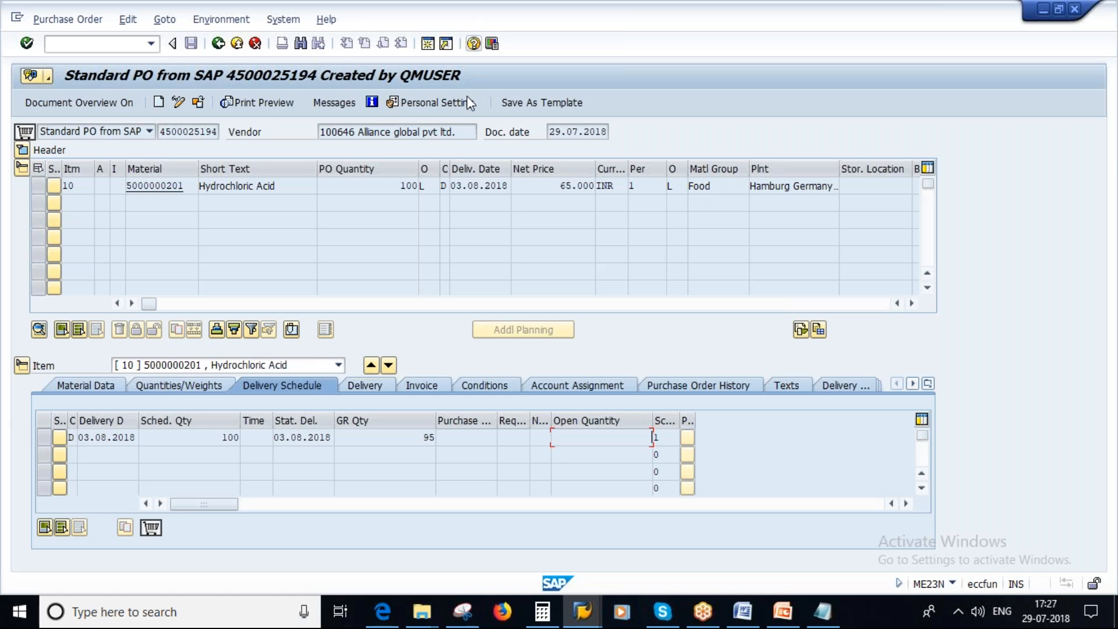
Leave the purchase order display and start creating a purchase order with ME21N.
left_click(107, 44)
type("/N")
key("Return")
type("ME21N")
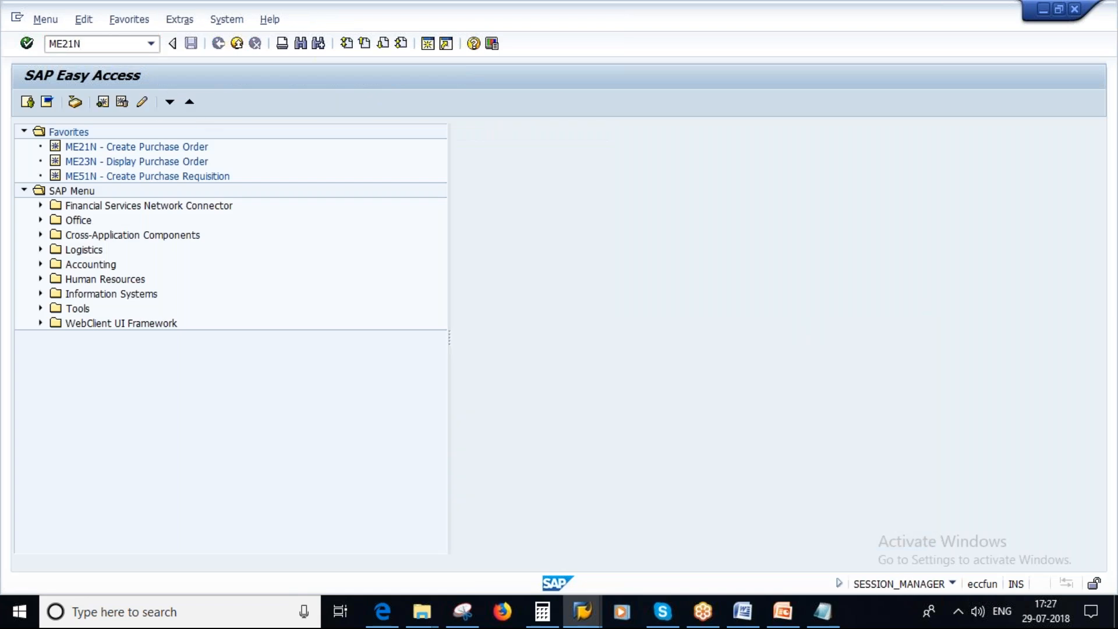
key("Return")
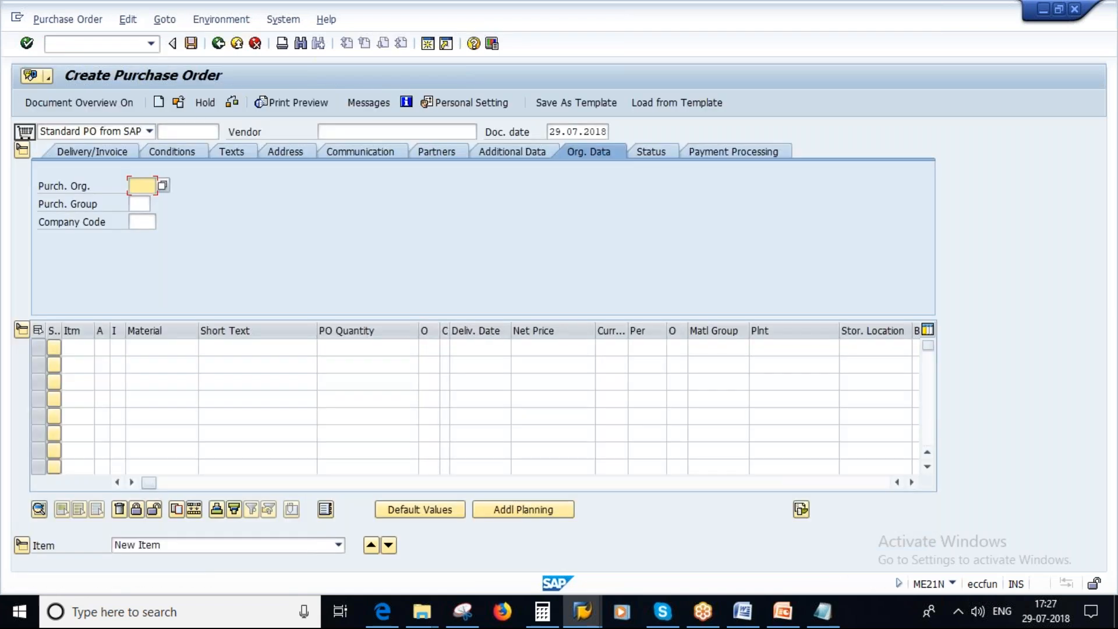
Enter vendor Alliance global pvt ltd., purchasing organization 1000, purchasing group 100 and company code 1000 in the order header.
left_click(338, 132)
left_click(348, 144)
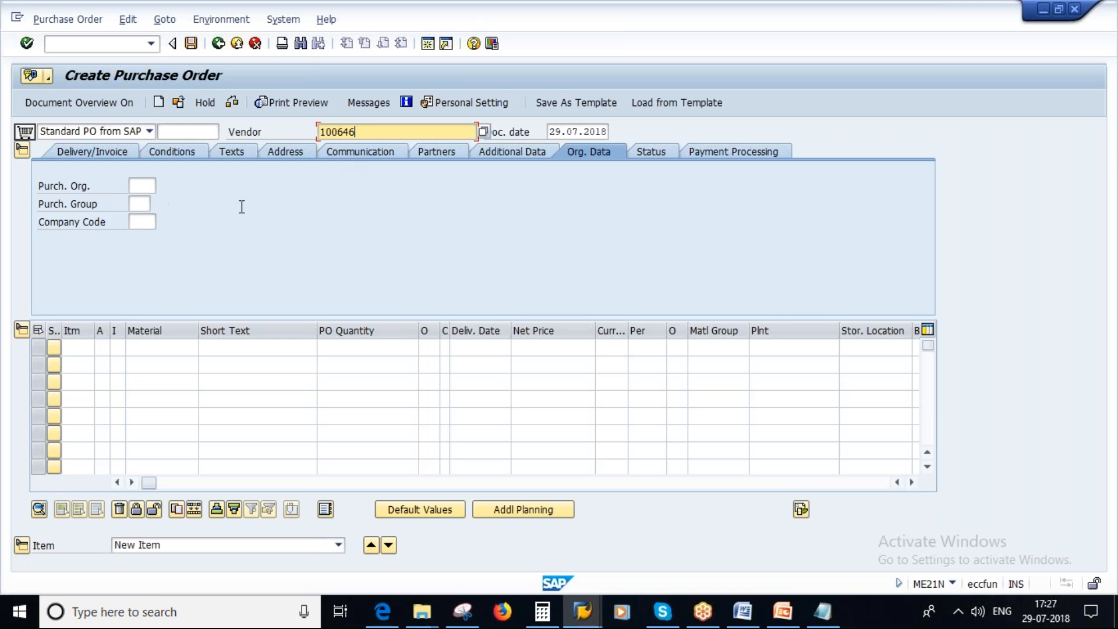
key("Return")
left_click(143, 191)
left_click(145, 201)
left_click(143, 204)
type("100")
left_click(144, 222)
left_click(145, 239)
left_click(145, 348)
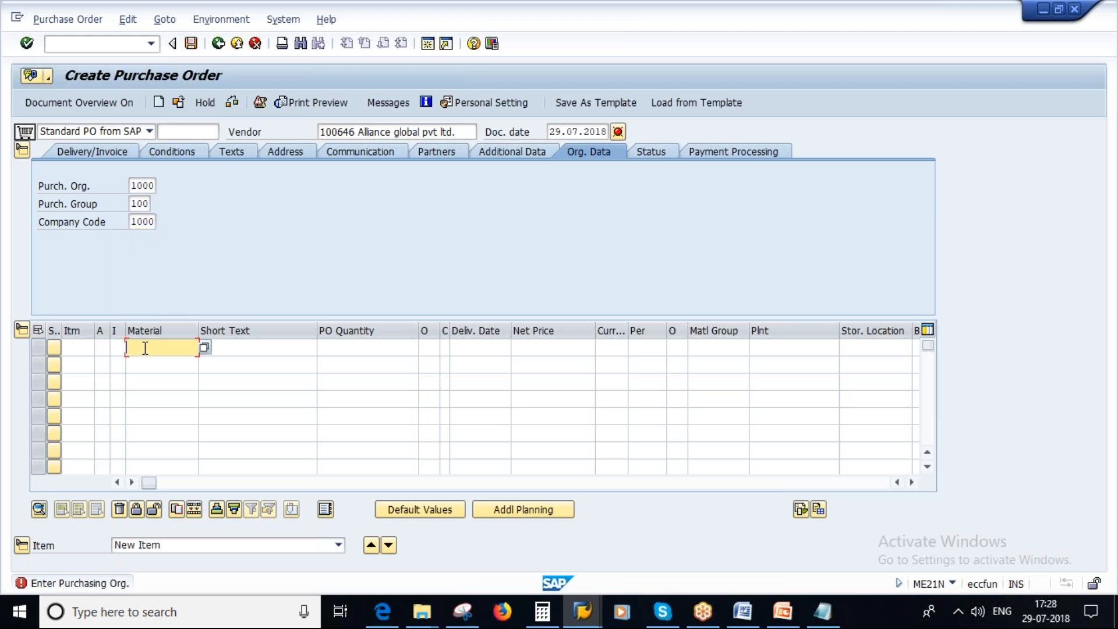
left_click(154, 363)
left_click(387, 348)
left_click(391, 364)
left_click(765, 348)
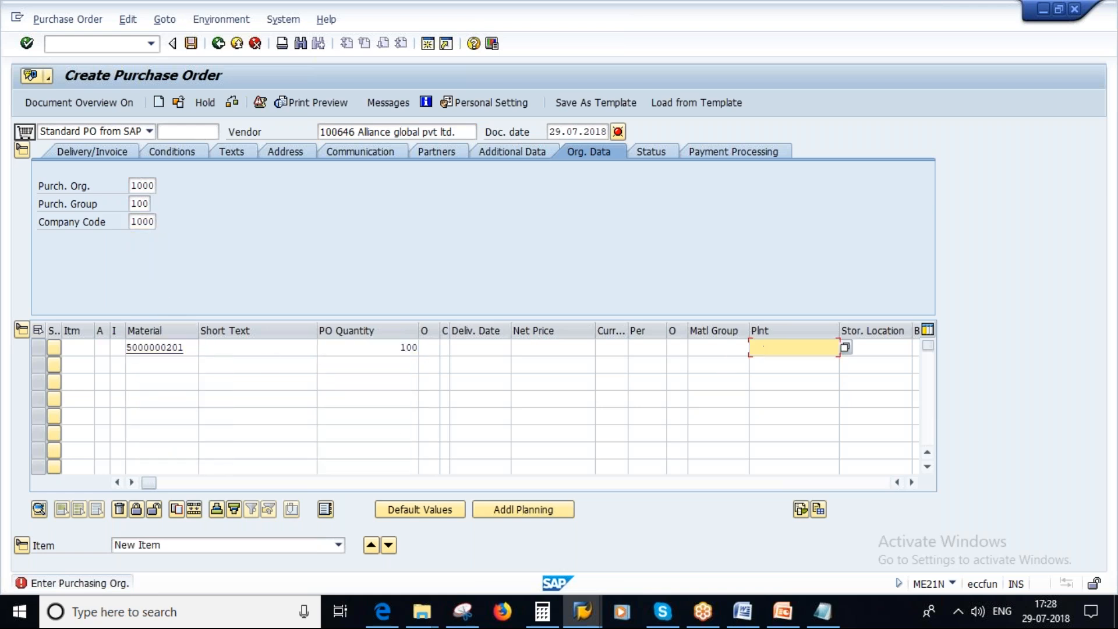
left_click(766, 364)
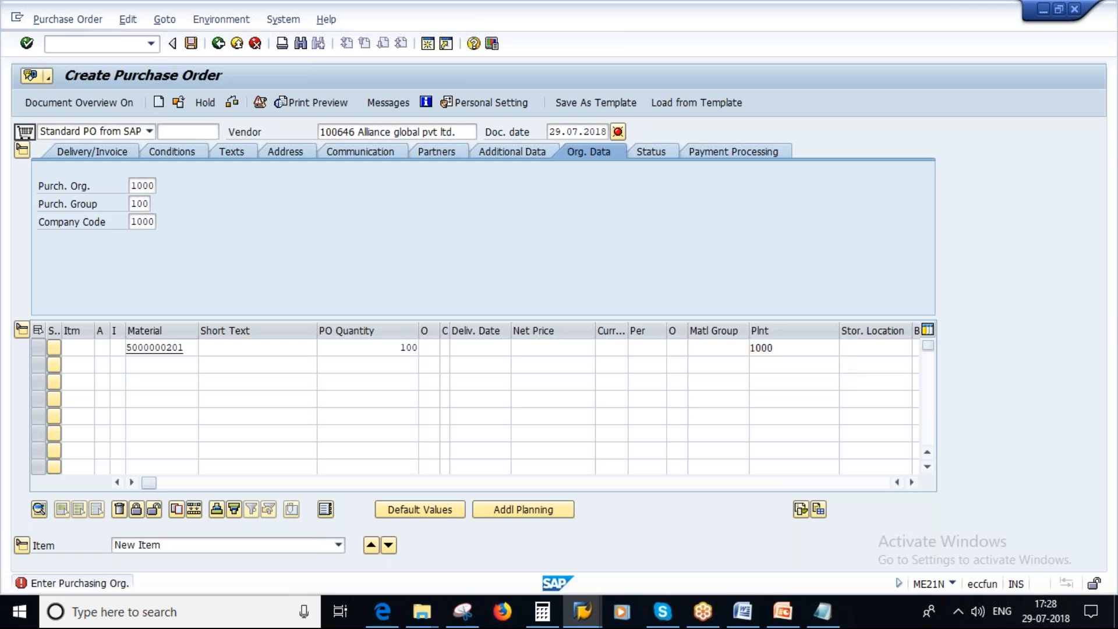
key("Return")
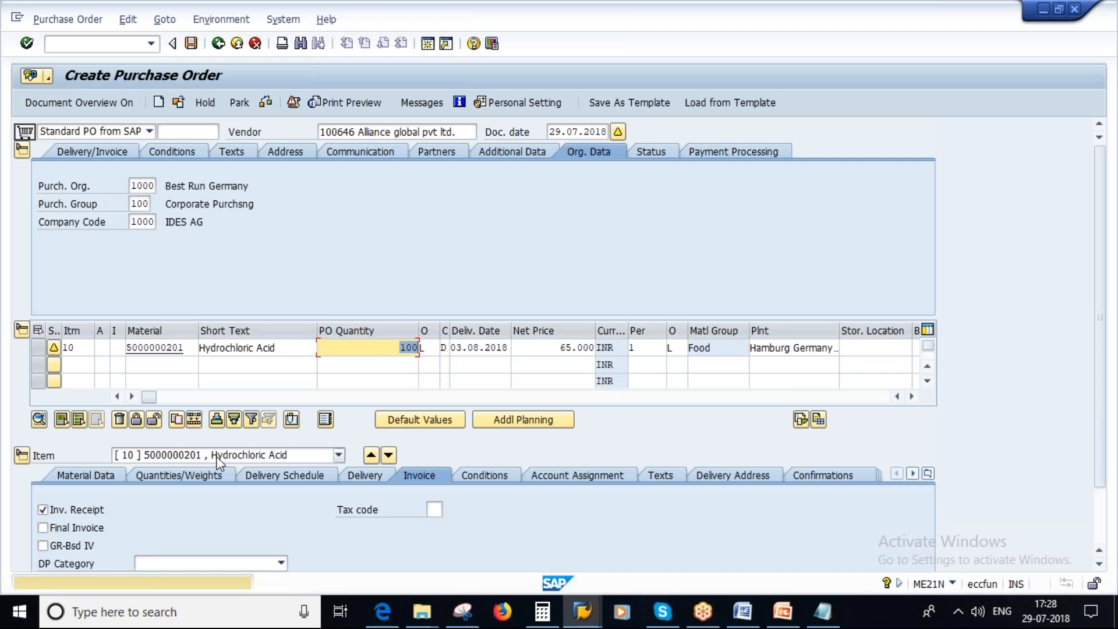
Clear the overdelivery and underdelivery tolerances in the Hydrochloric Acid item's delivery data.
left_click(22, 150)
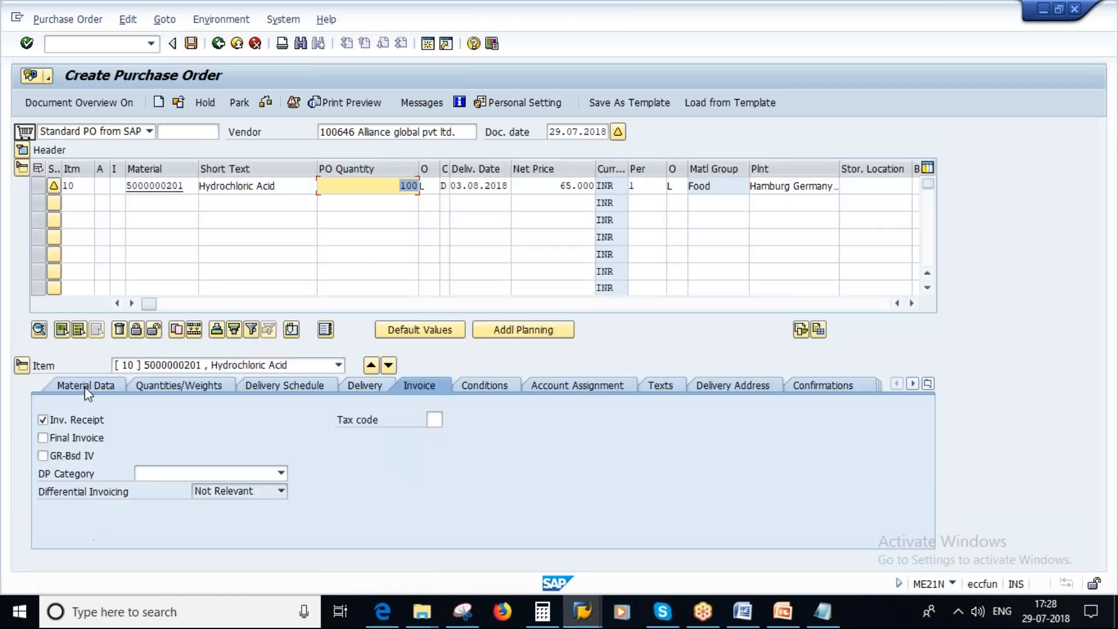
left_click(375, 382)
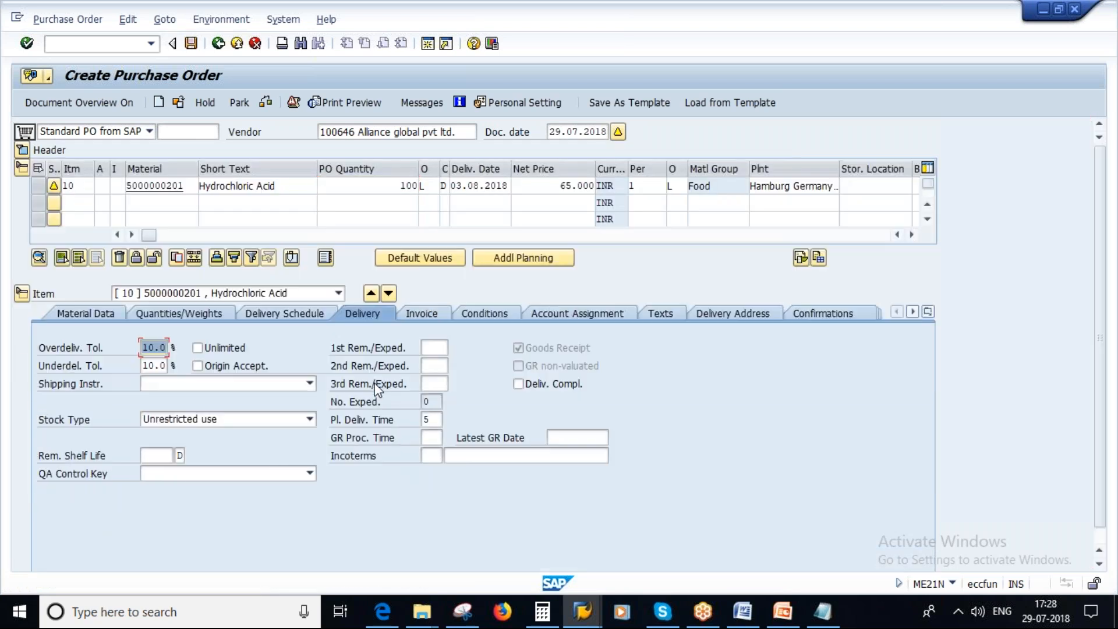
key("Delete")
key("Tab")
key("Delete")
key("Return")
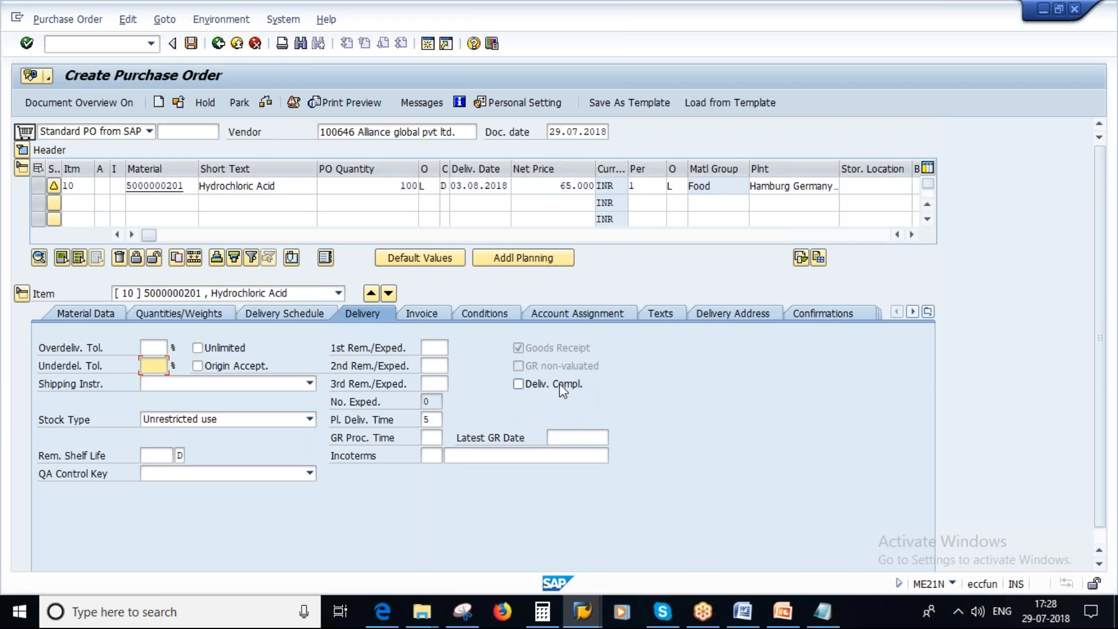
Check and save the purchase order and copy its number from the creation message's details.
left_click(266, 102)
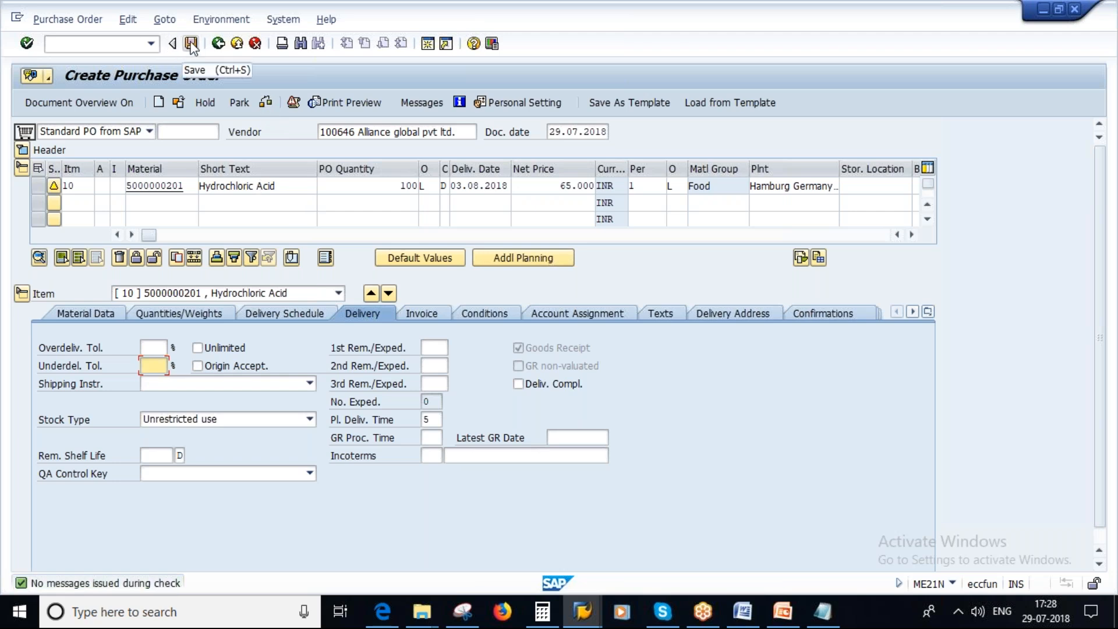
key("ctrl+s")
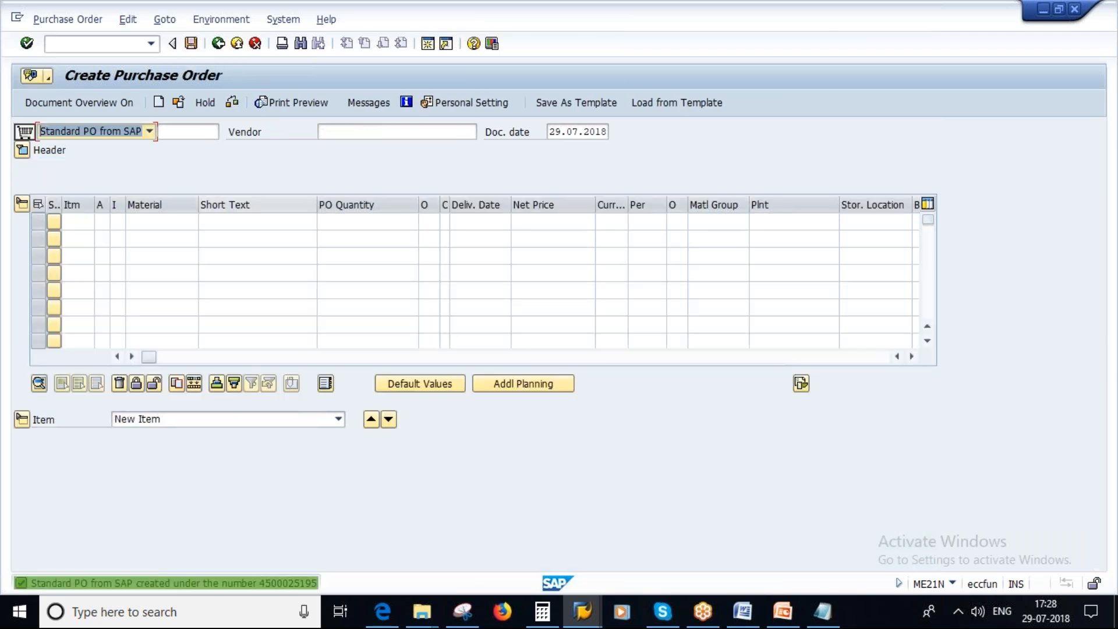
double_click(284, 583)
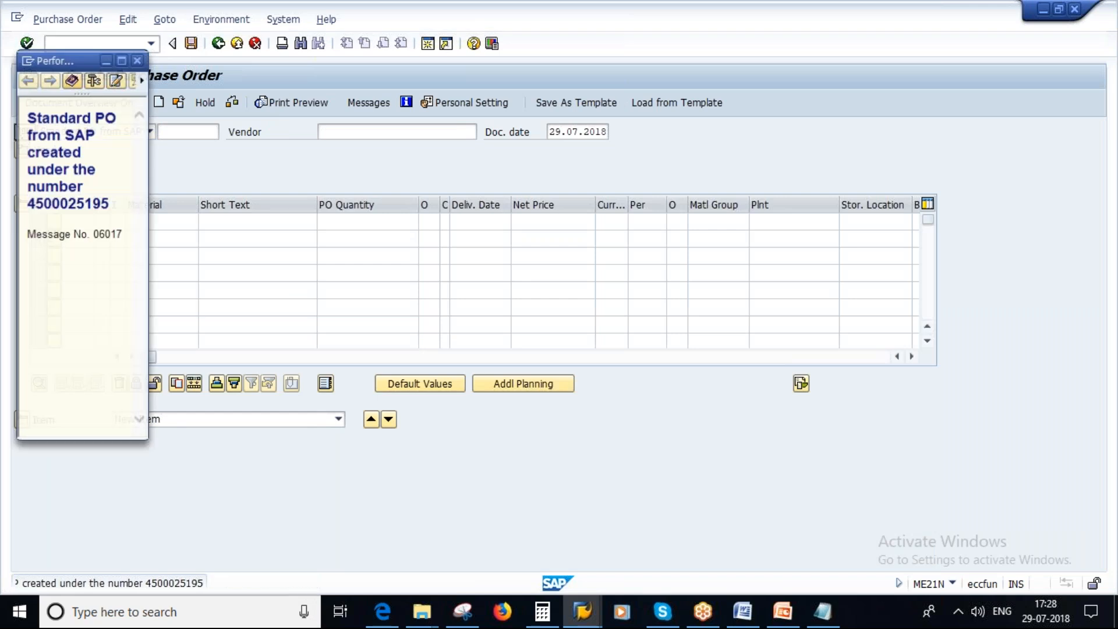
left_click_drag(27, 204, 110, 204)
key("ctrl+c")
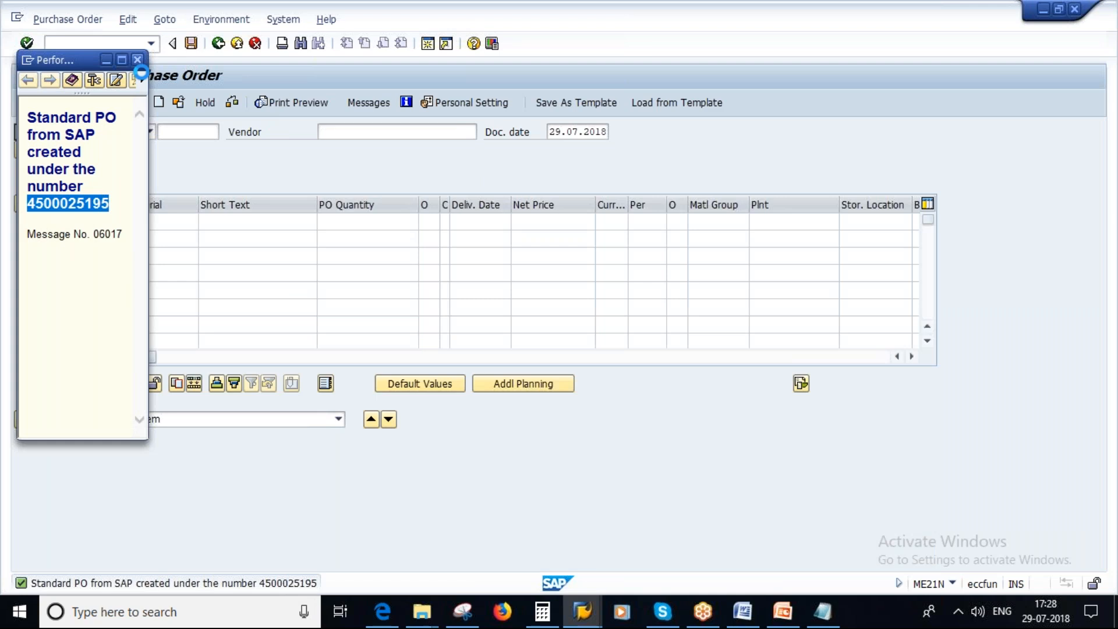
left_click(262, 180)
Leave order creation, start MIGO and load the purchase order with the copied number.
left_click(218, 44)
type("MIGO")
key("Return")
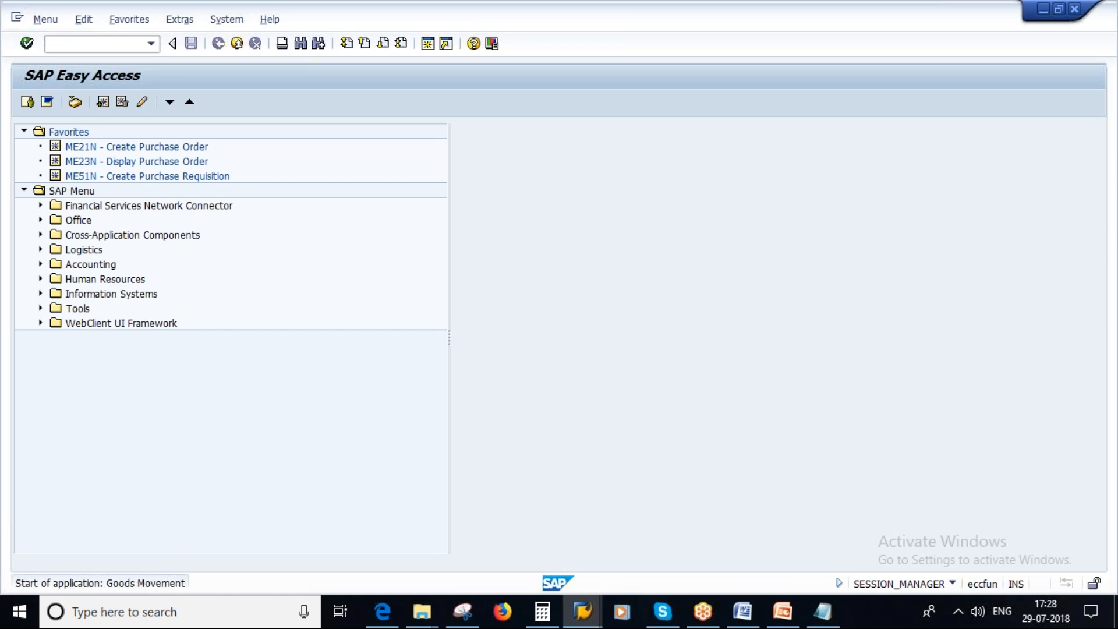
key("ctrl+v")
key("Return")
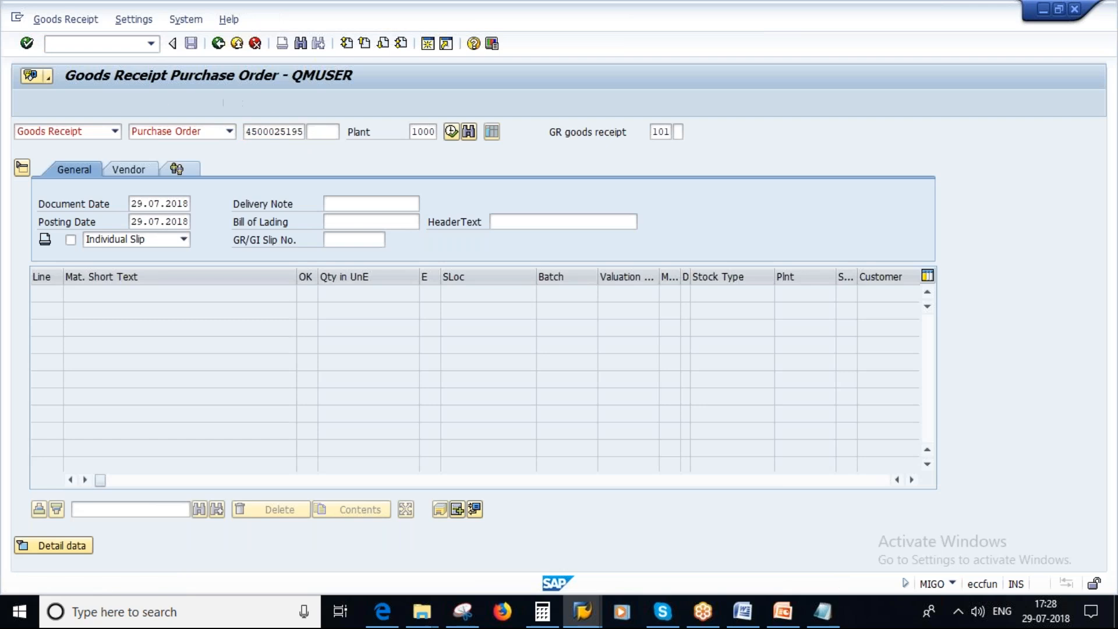
Set the Hydrochloric Acid item's storage location to Lagerort 000, check the goods receipt and close the log.
left_click(484, 294)
left_click(484, 294)
left_click(475, 310)
key("Return")
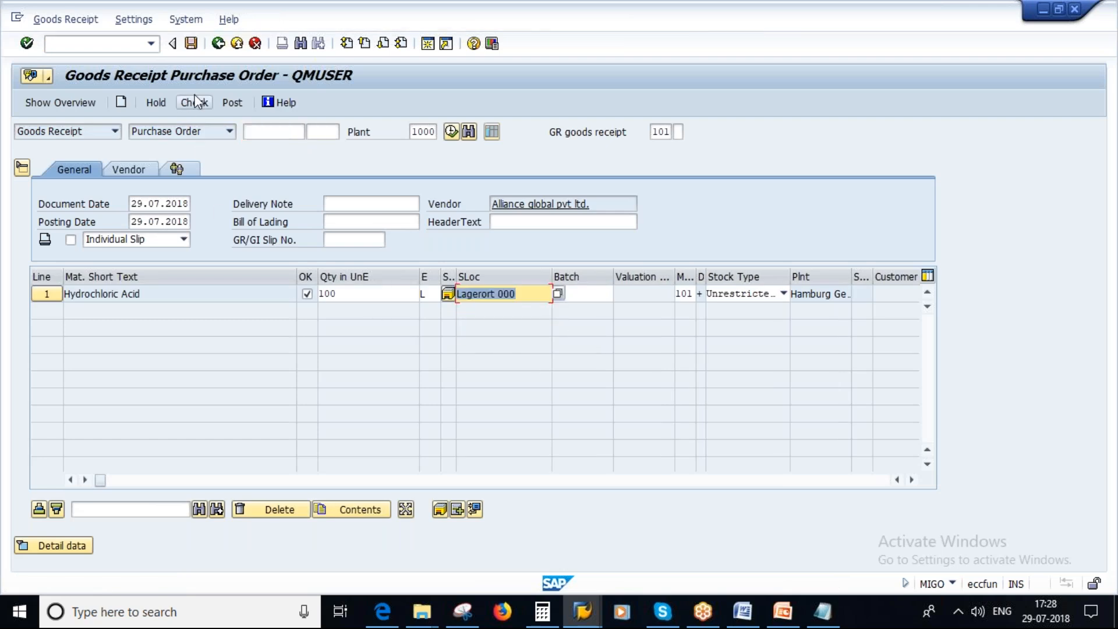
left_click(194, 102)
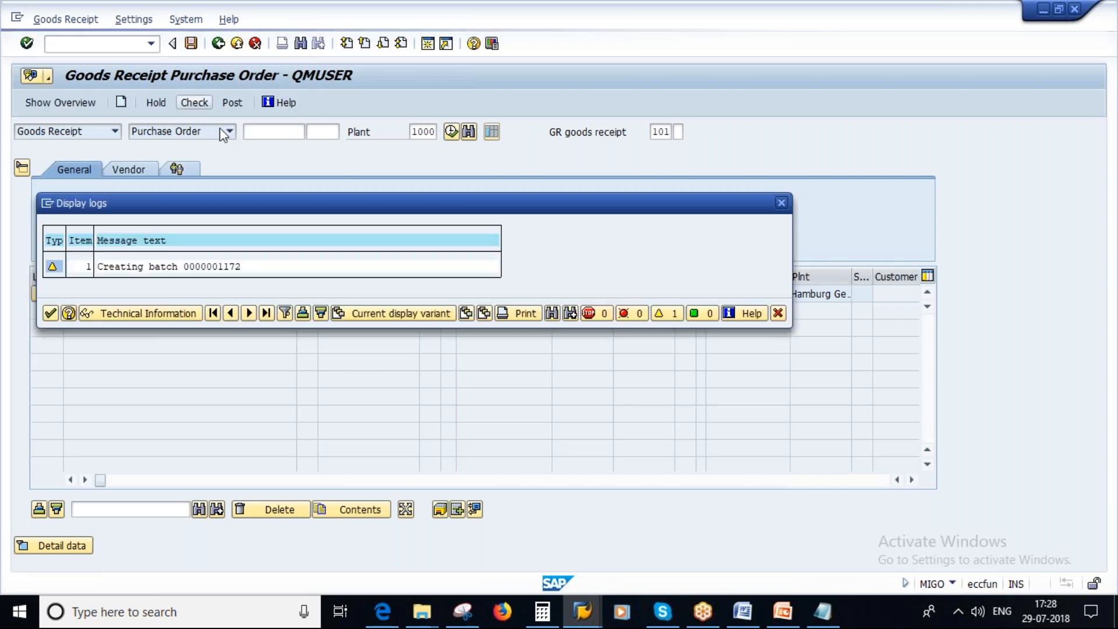
left_click(51, 314)
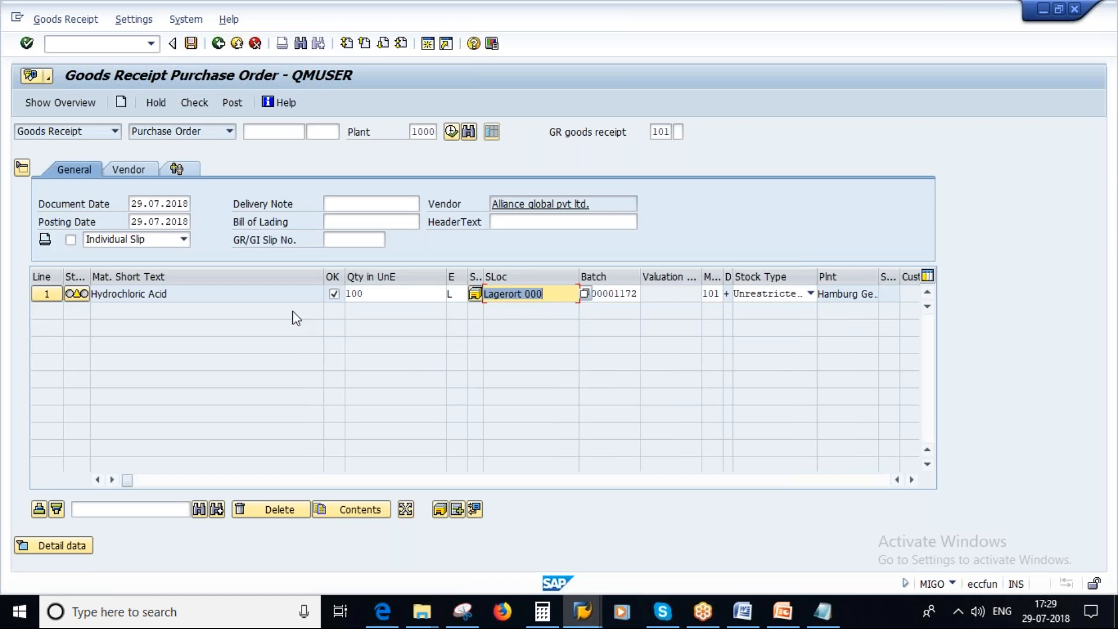
Set the Hydrochloric Acid item's receipt quantity to 95 L and post the goods receipt.
left_click_drag(376, 294, 316, 294)
type("95")
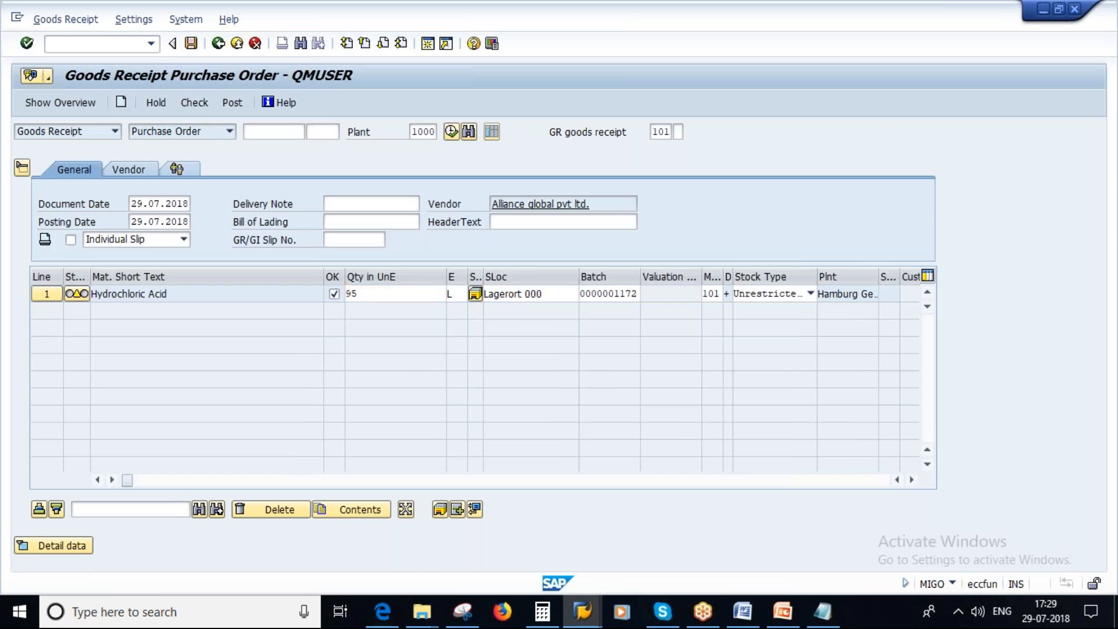
key("Return")
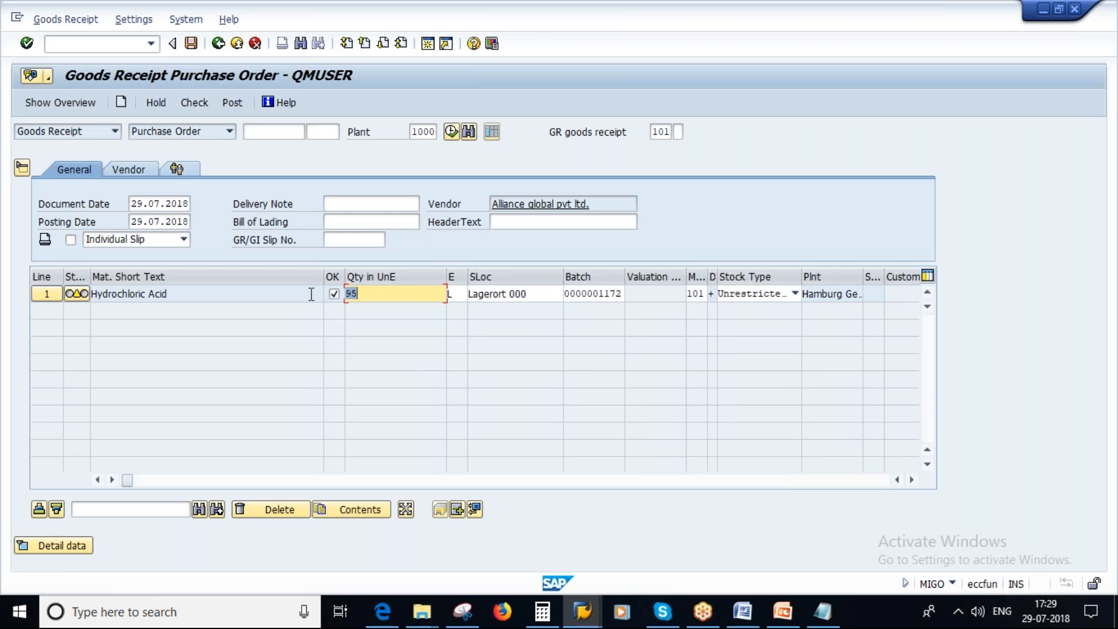
left_click(227, 100)
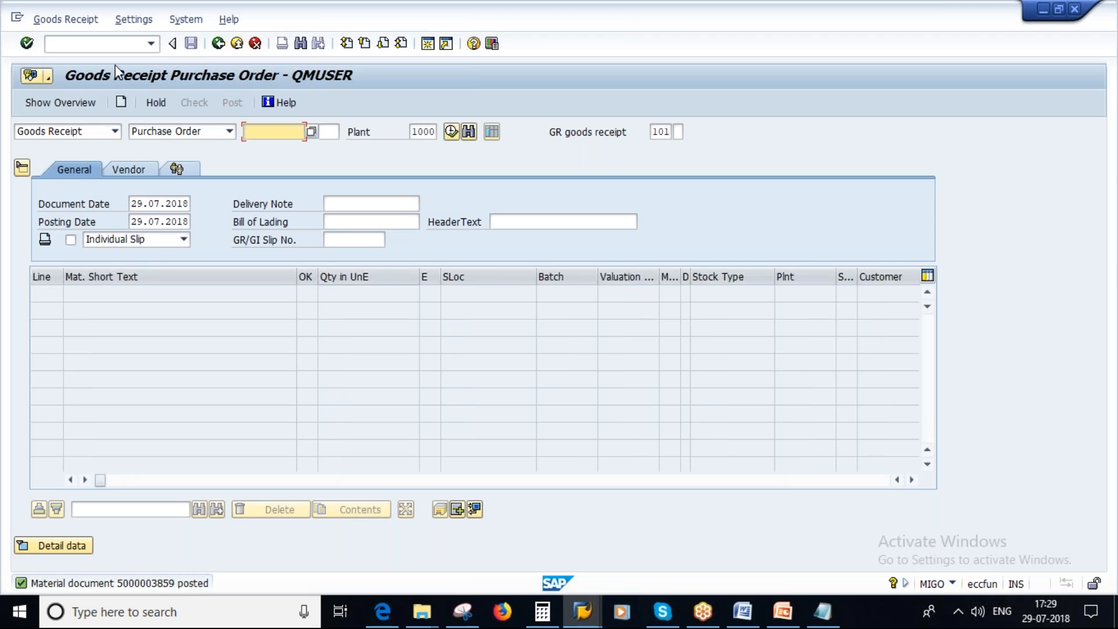
Display the purchase order in ME23N and examine its Delivery Completed indicator, goods receipt quantity and open quantity.
left_click(100, 44)
type("/")
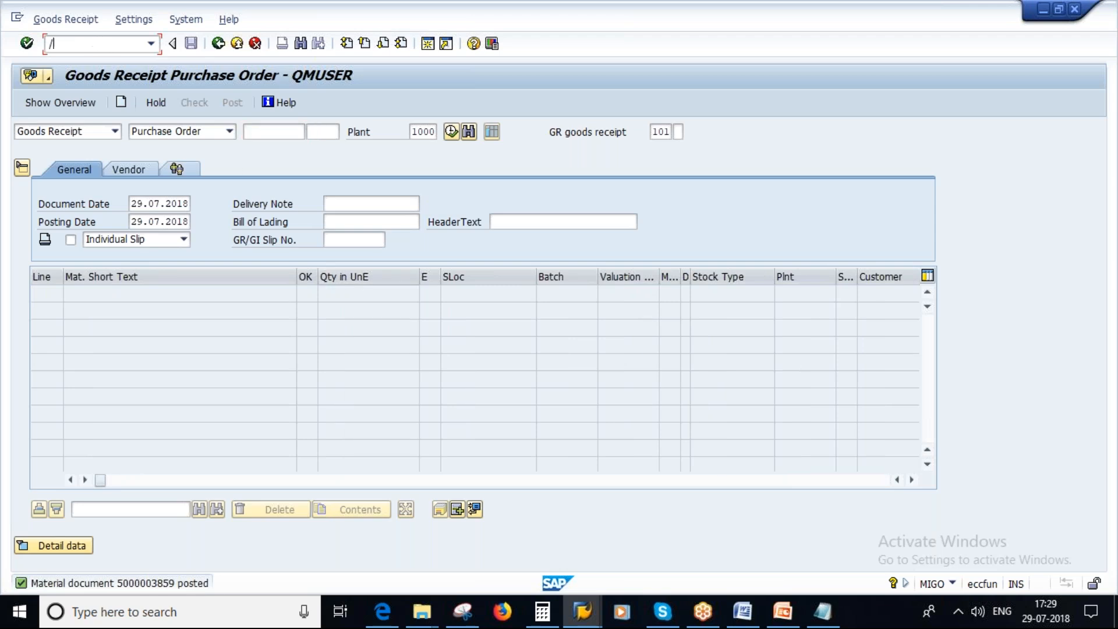
type("NMIGO")
key("Return")
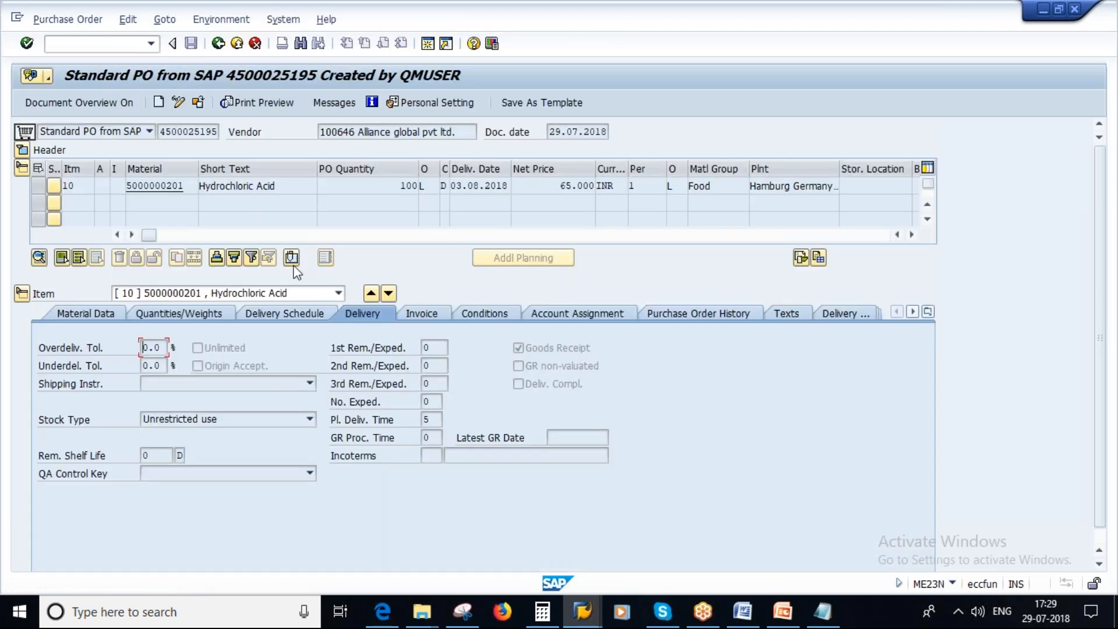
left_click(278, 313)
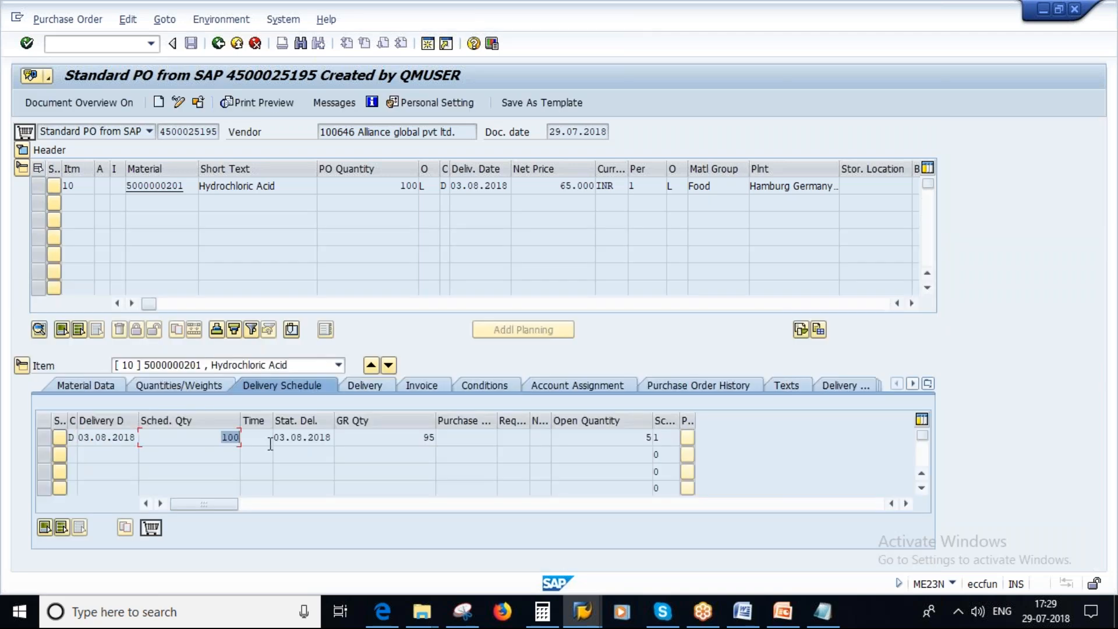
double_click(429, 437)
double_click(647, 437)
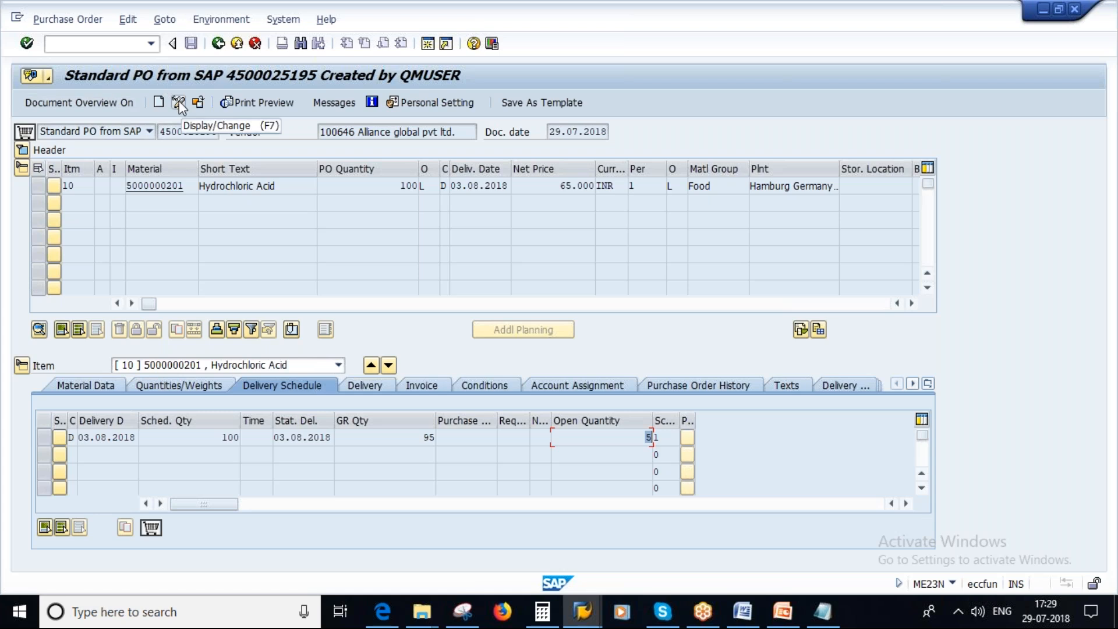
Switch the purchase order to change mode, set the Hydrochloric Acid item's Deliv. Compl. indicator, check its open quantity and save the order.
left_click(179, 103)
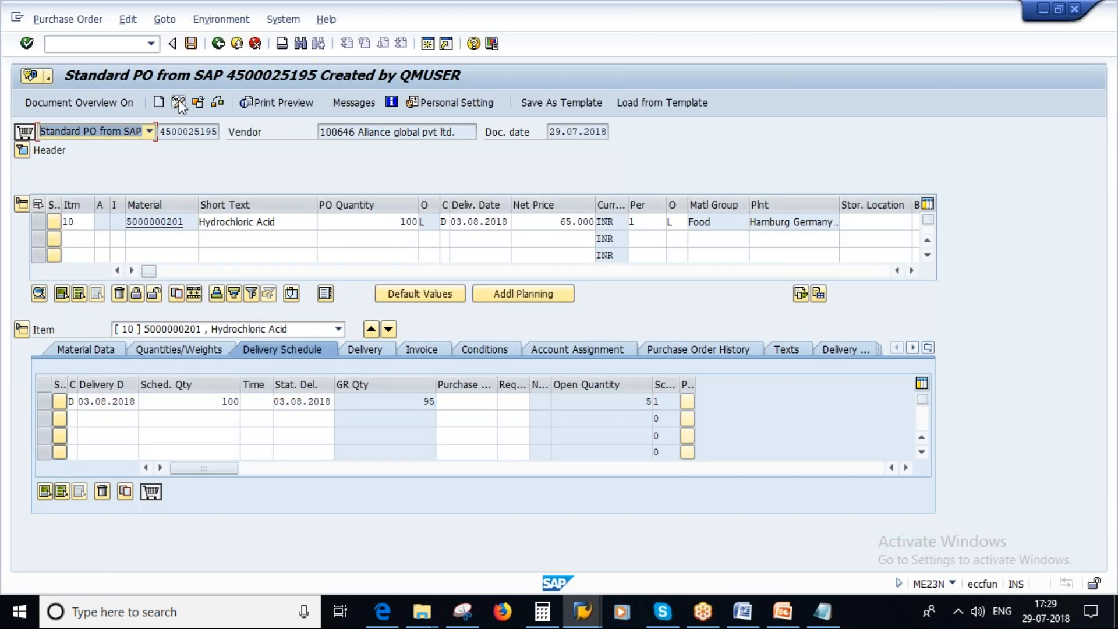
left_click(351, 349)
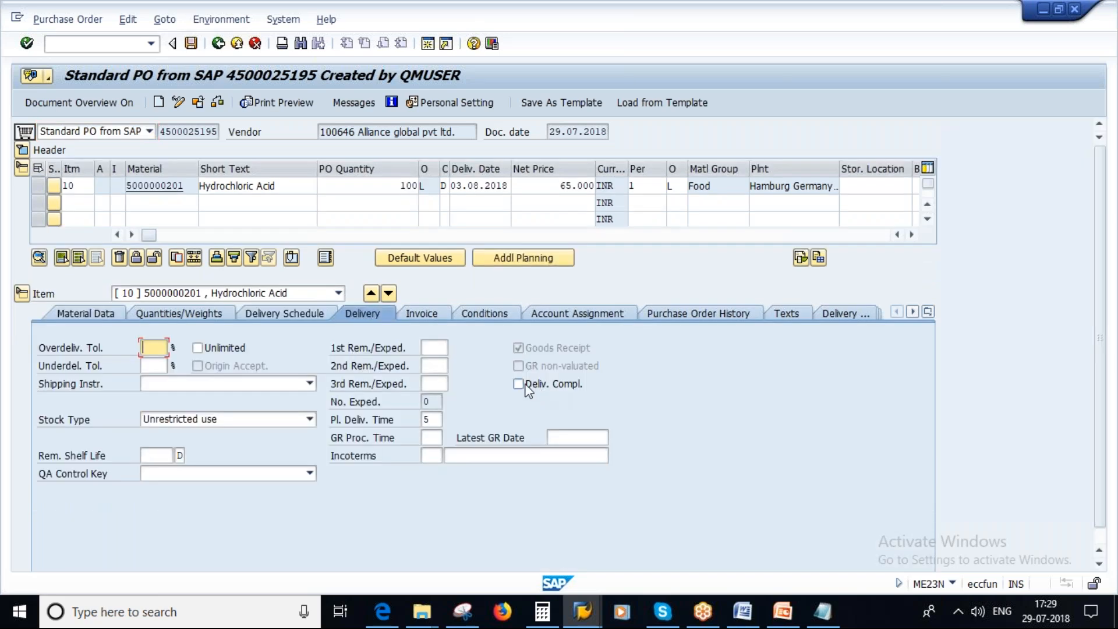
left_click(519, 386)
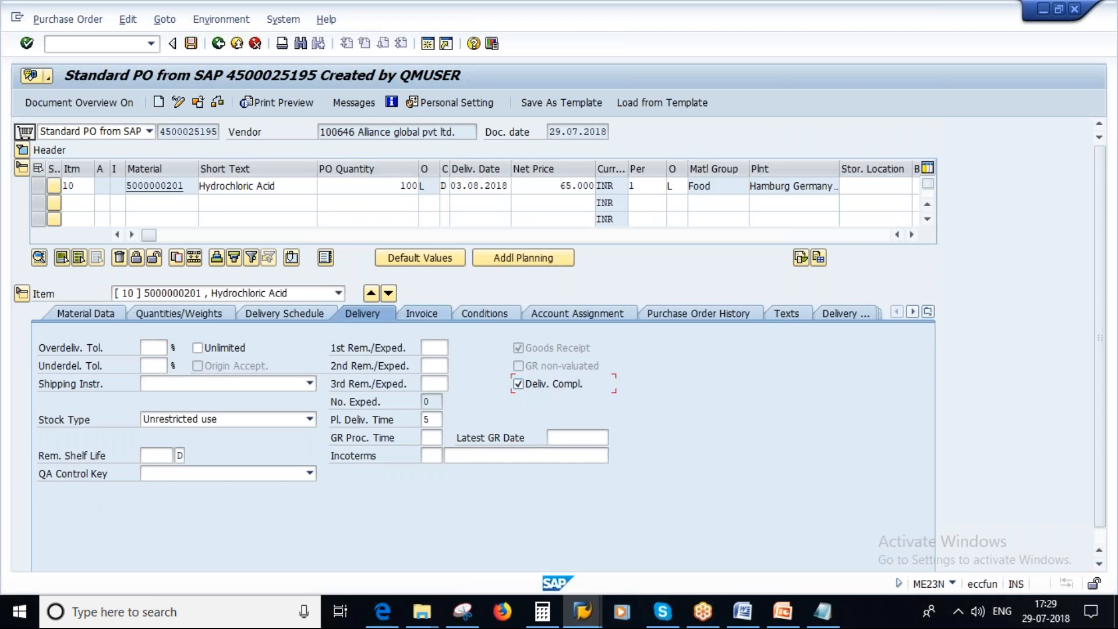
left_click(274, 312)
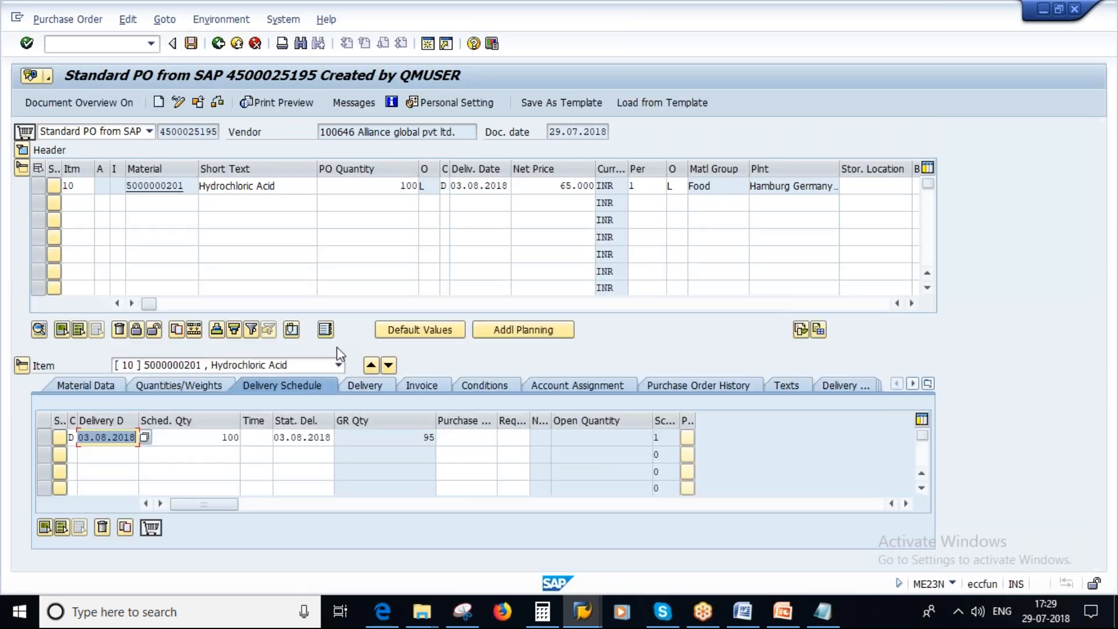
left_click(626, 439)
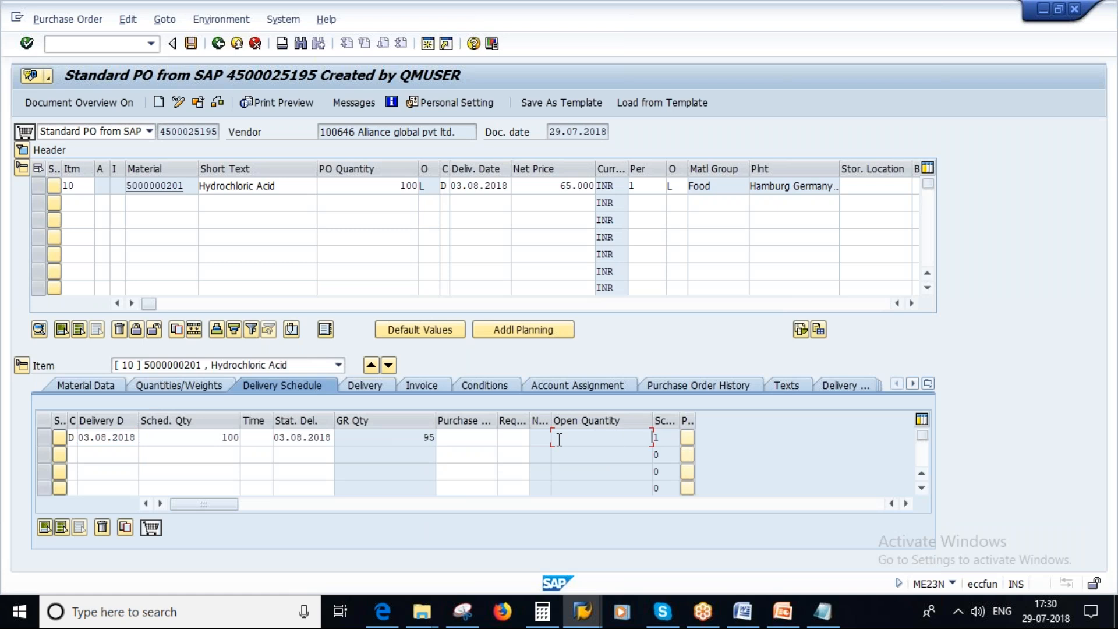
left_click(191, 43)
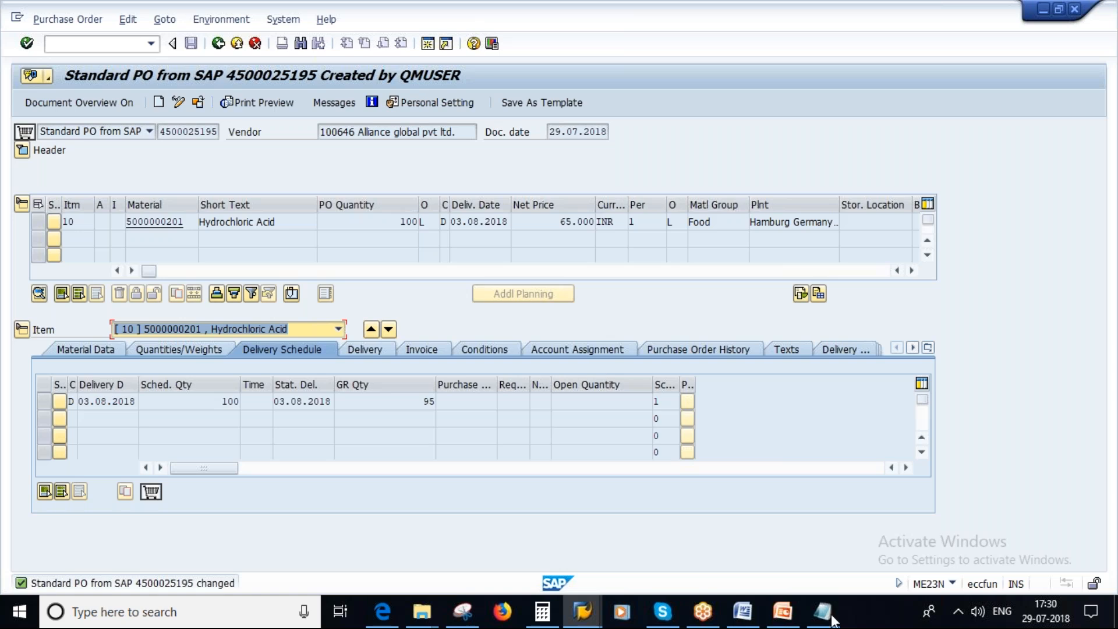
Switch to PowerPoint, present the Delivery Completed slide, tick the 5 % and 10 % tolerances with the pen and circle 100 PC.
left_click(783, 612)
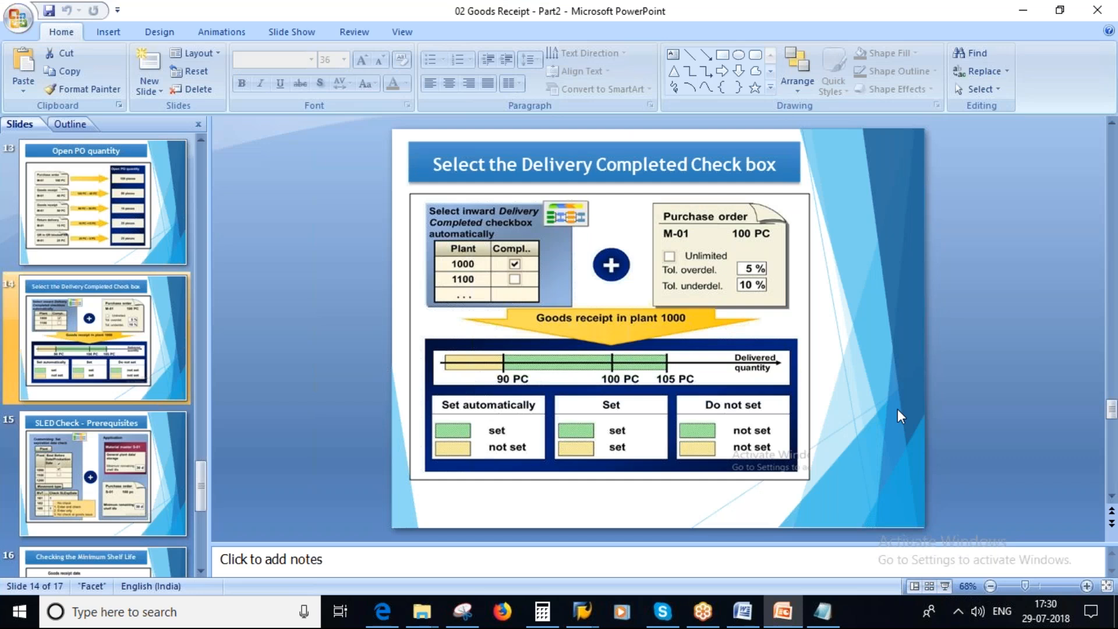
left_click(946, 586)
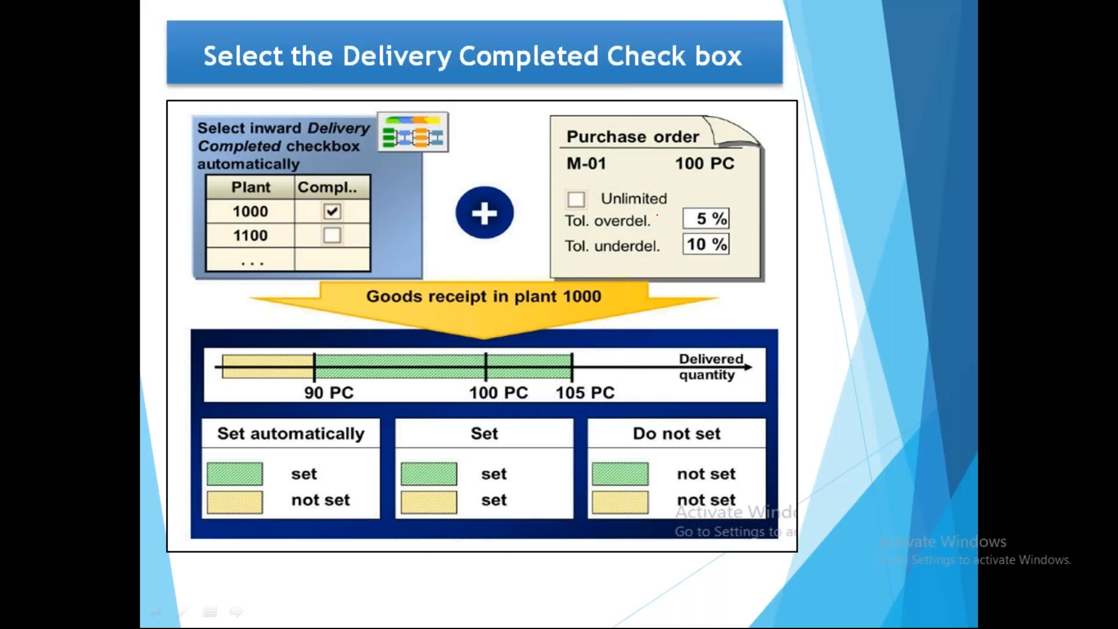
left_click_drag(670, 215, 751, 186)
mouse_move(669, 246)
left_mouse_down()
mouse_move(673, 261)
mouse_move(755, 220)
left_mouse_up()
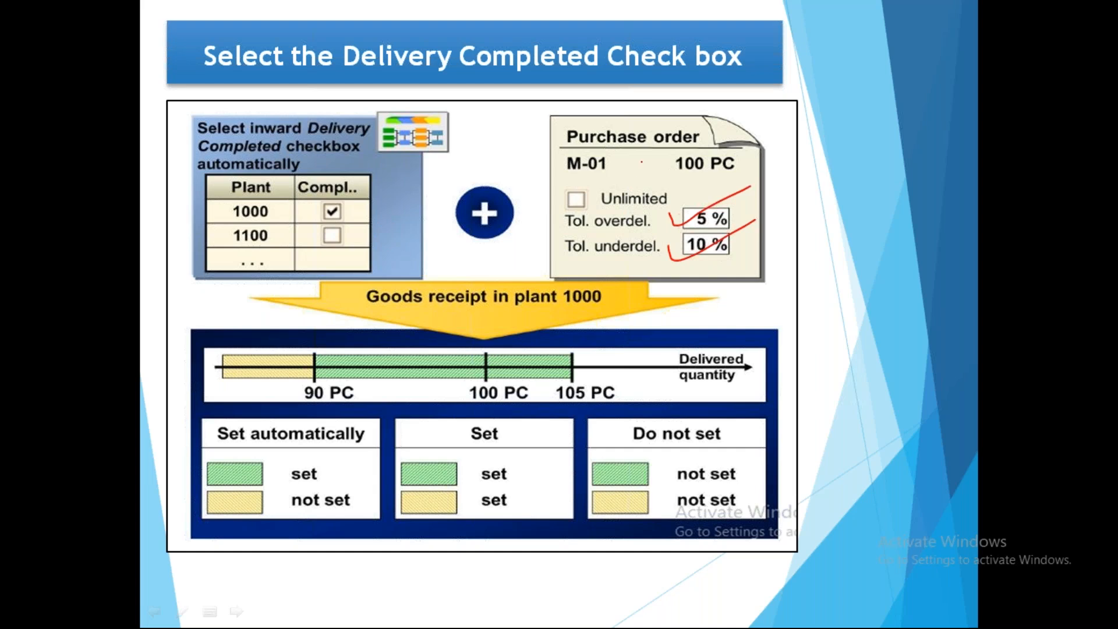
mouse_move(673, 148)
left_mouse_down()
mouse_move(729, 186)
mouse_move(744, 173)
left_mouse_up()
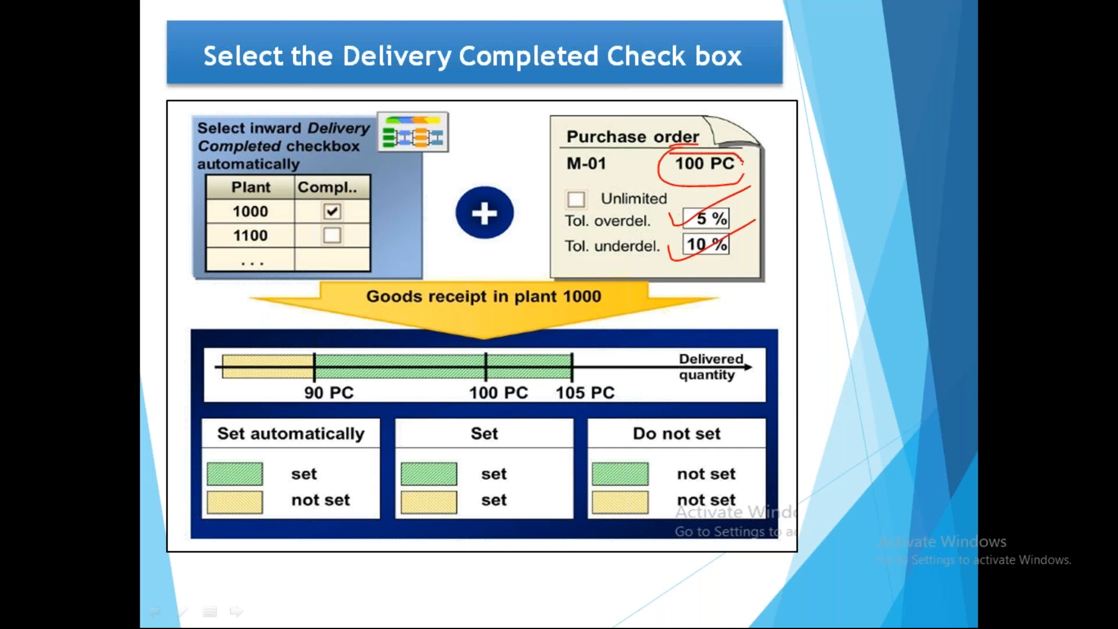
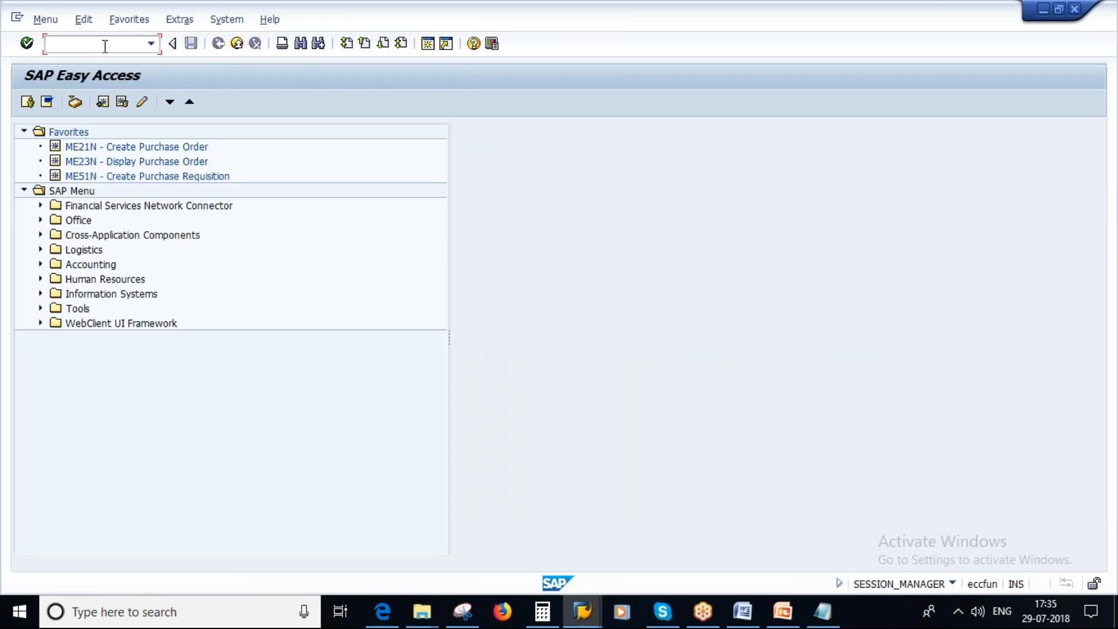
type("MM02")
key("Return")
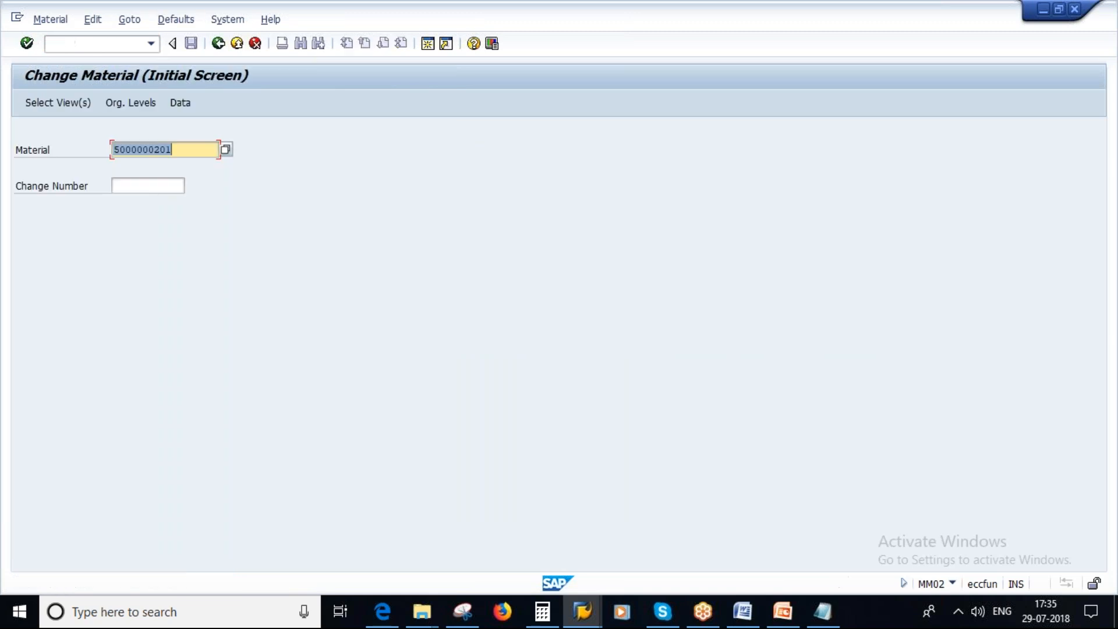
key("Return")
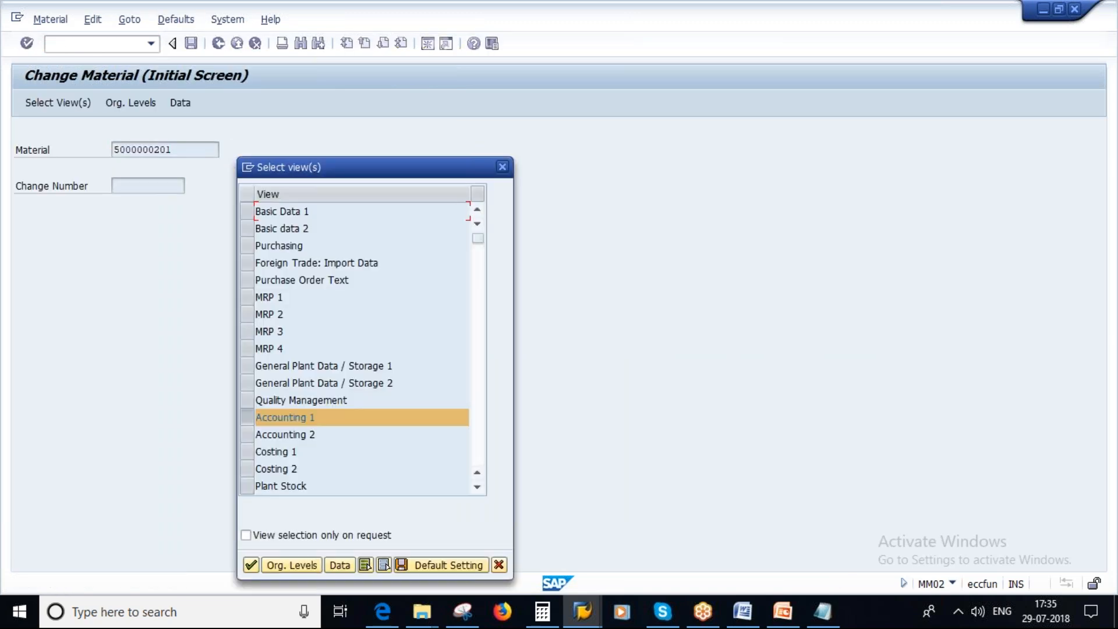
key("Return")
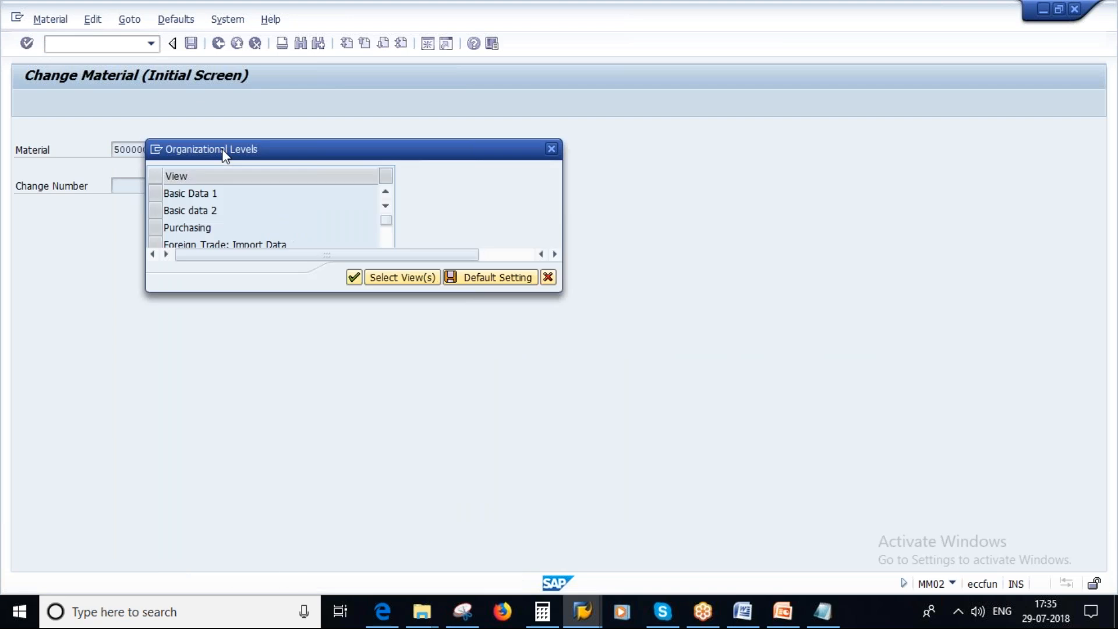
key("Return")
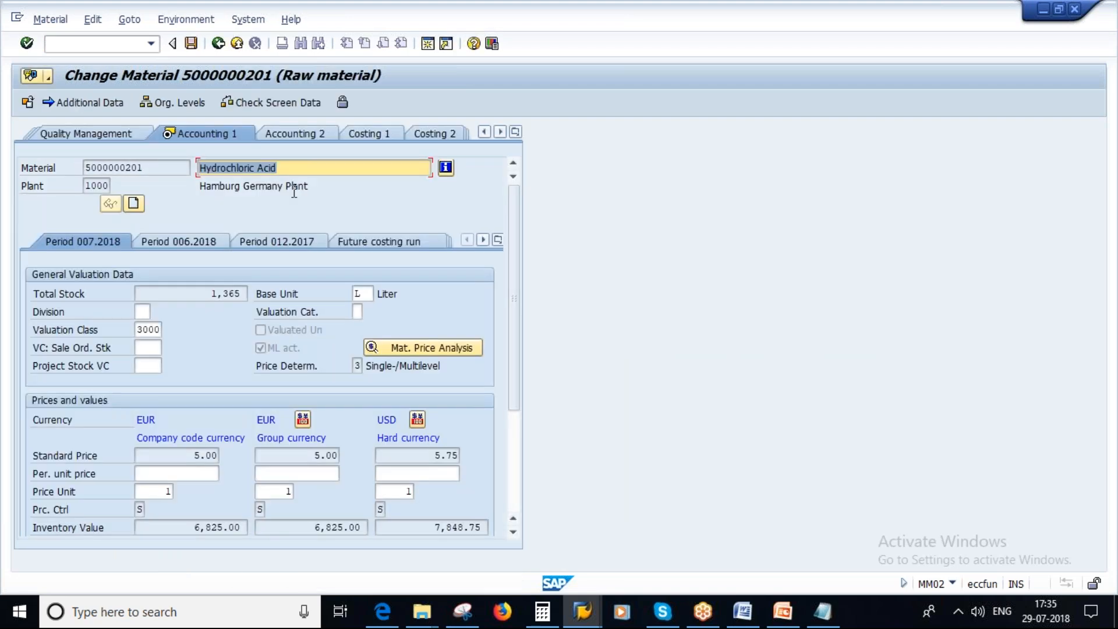
left_click(516, 131)
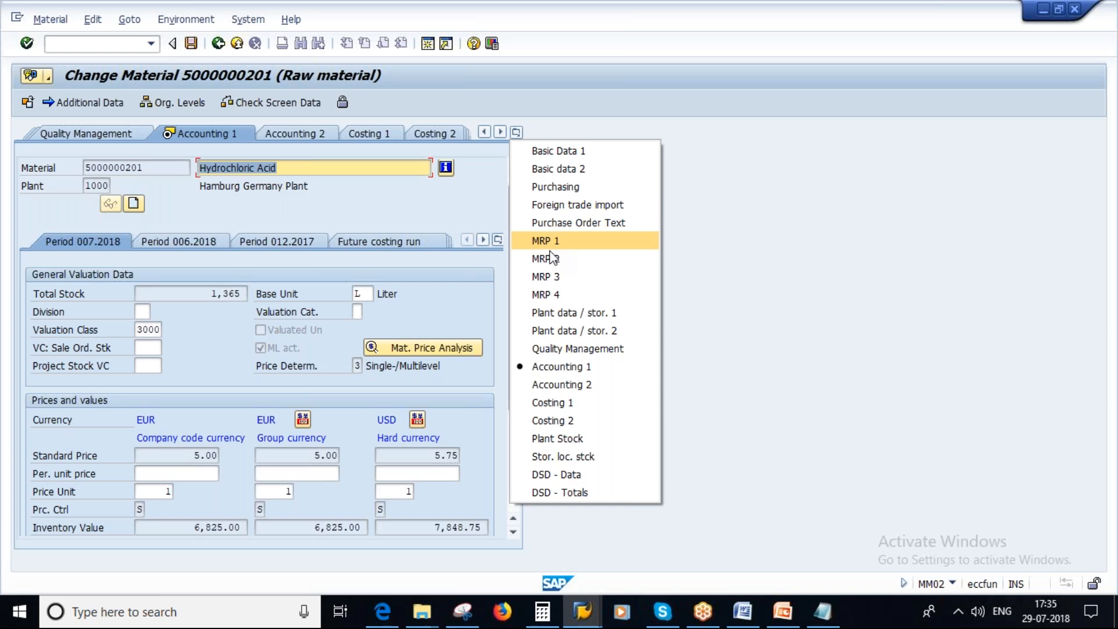
left_click(575, 314)
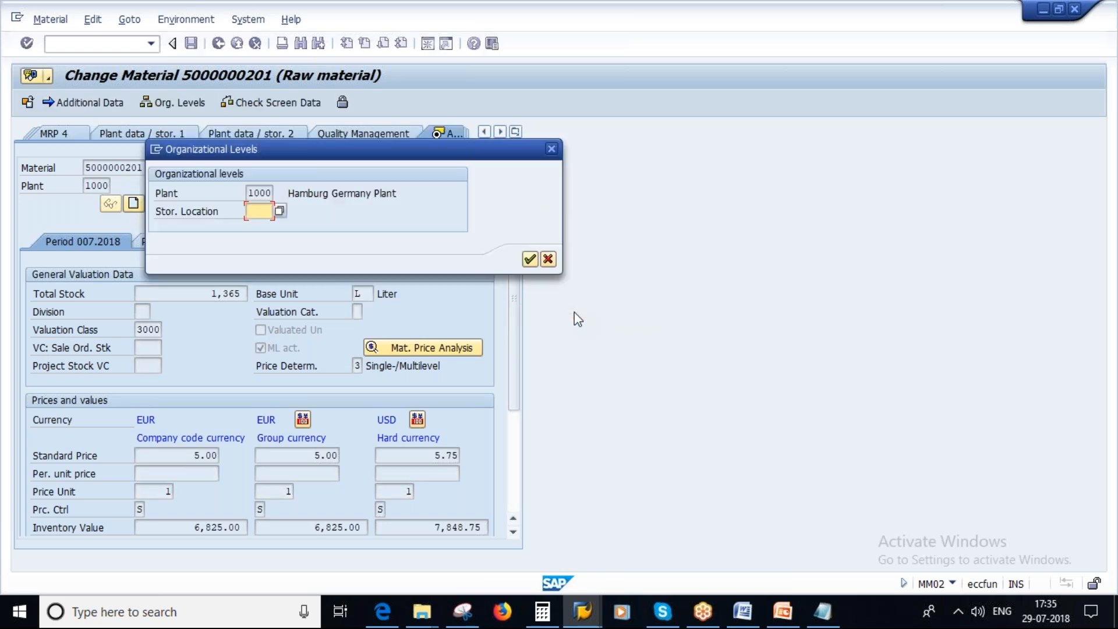
left_click(530, 259)
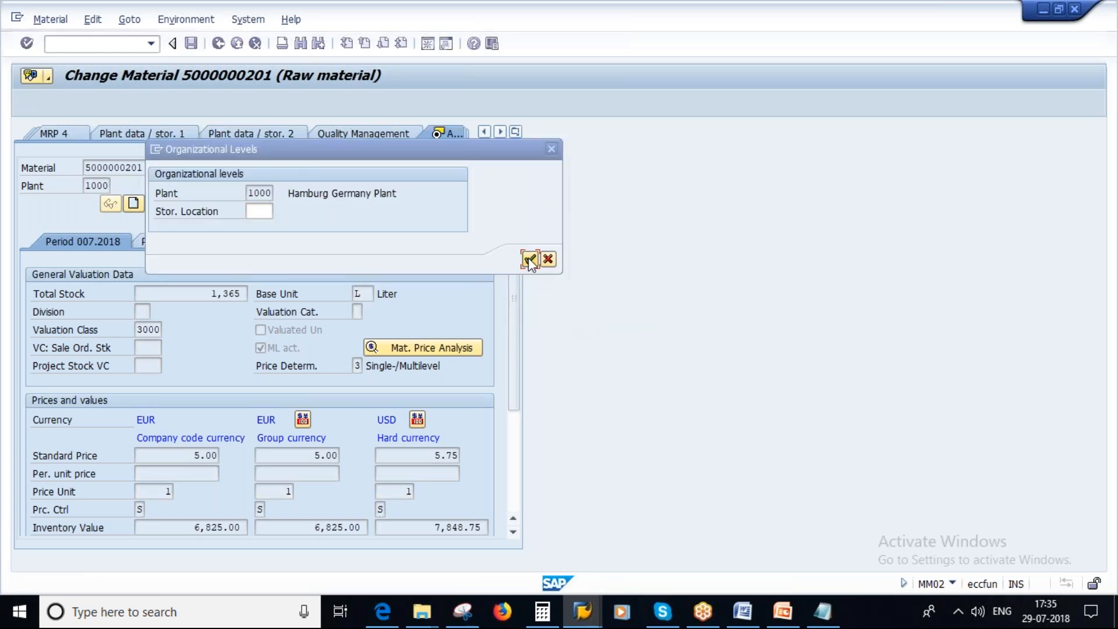
Set the Hydrochloric Acid material's total shelf life to 30 and minimum remaining shelf life to 20, and save the material.
left_click(402, 440)
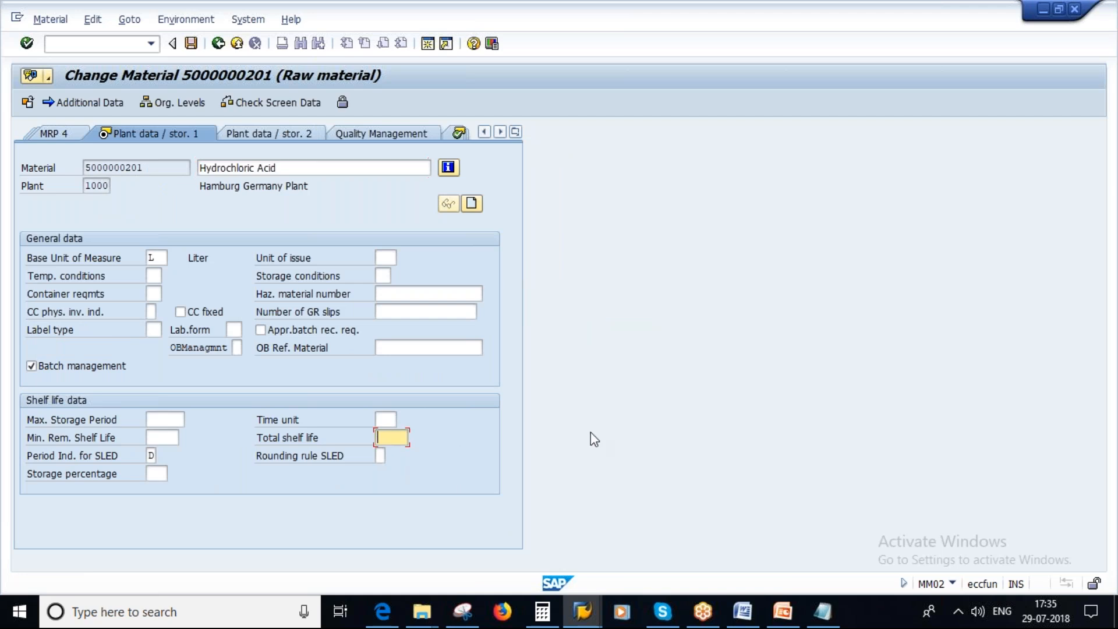
type("30")
left_click(158, 437)
type("20")
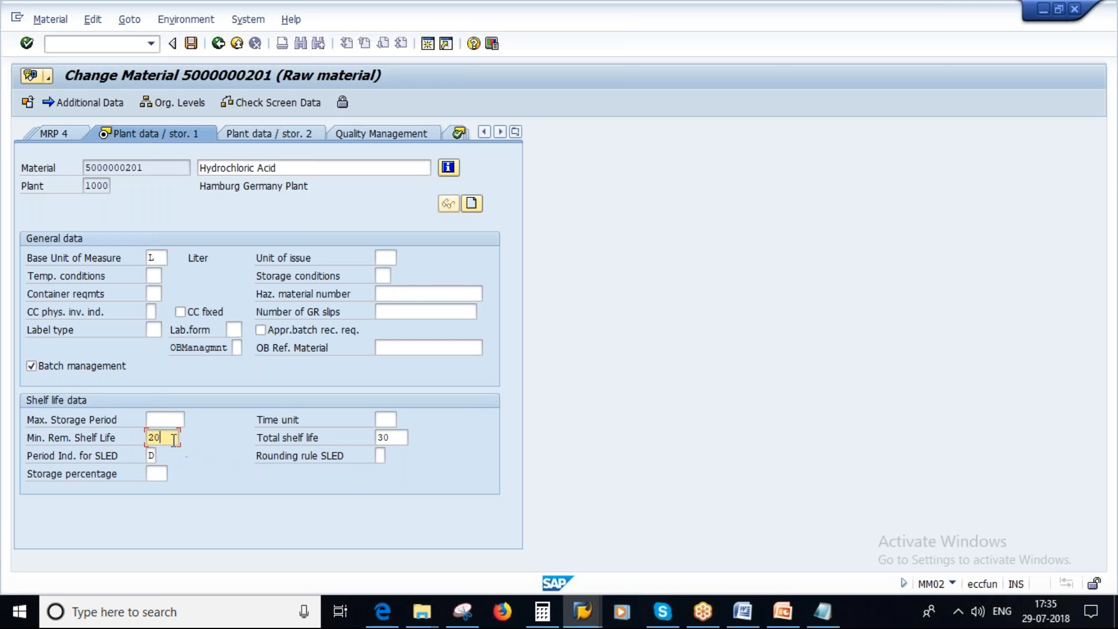
left_click_drag(158, 438, 150, 442)
left_click(383, 438)
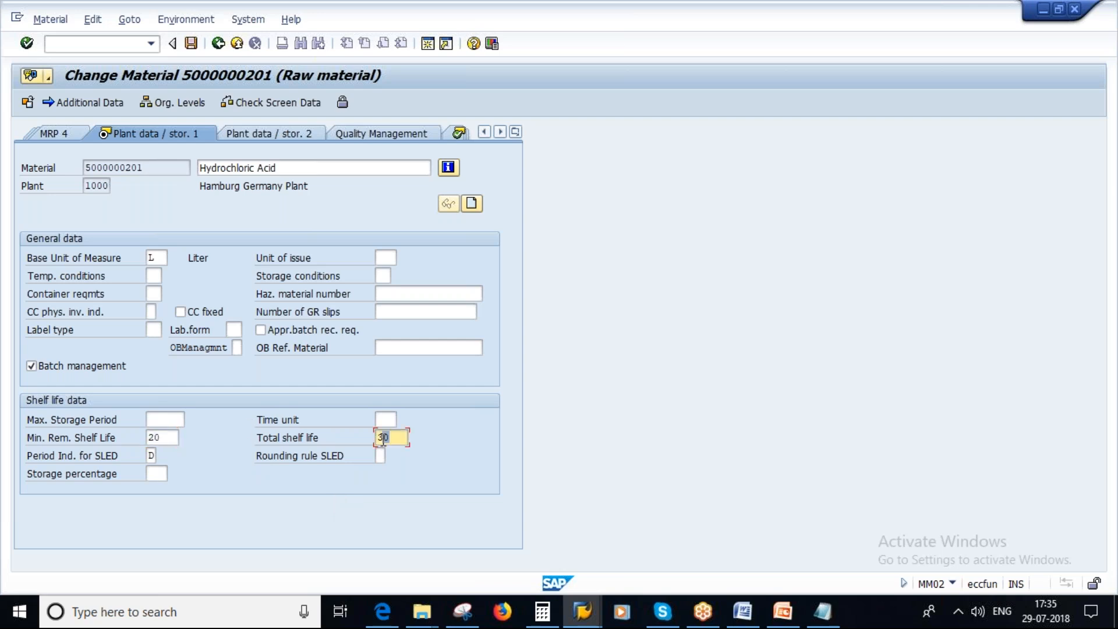
left_click(165, 438)
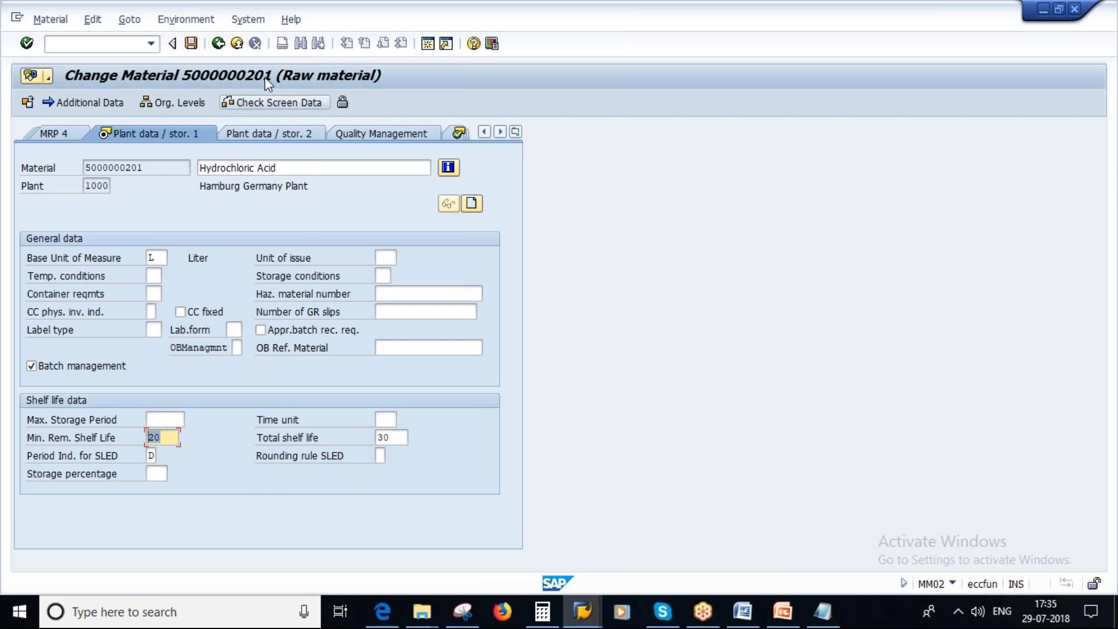
left_click(192, 45)
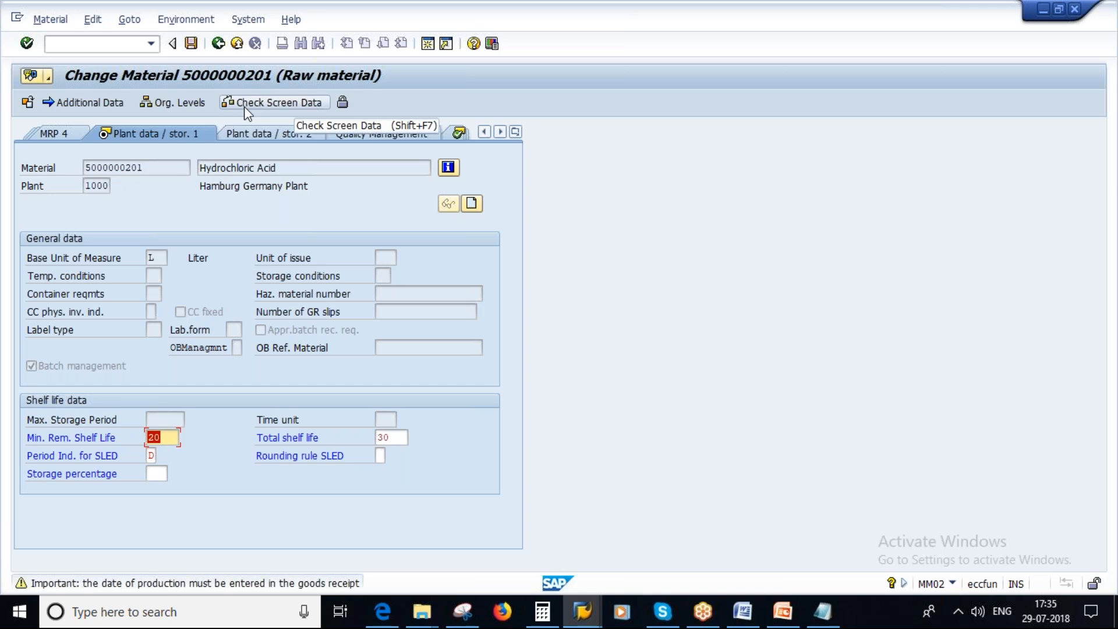
key("Return")
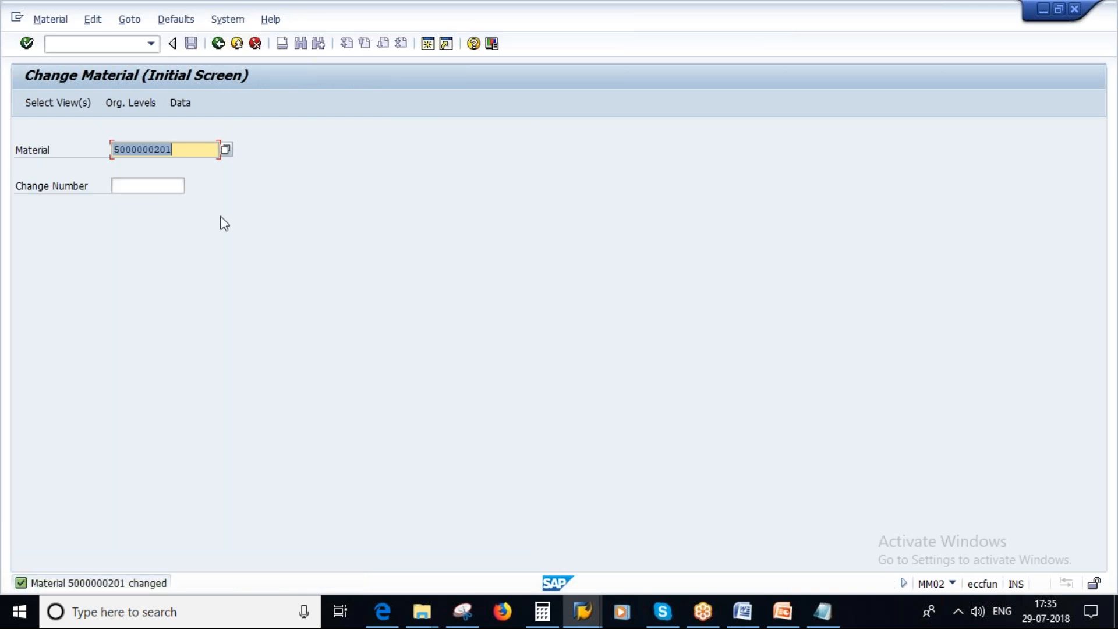
In the purchase order session, start a new standard purchase order with ME21N for vendor Alliance global pvt ltd.
left_click(589, 616)
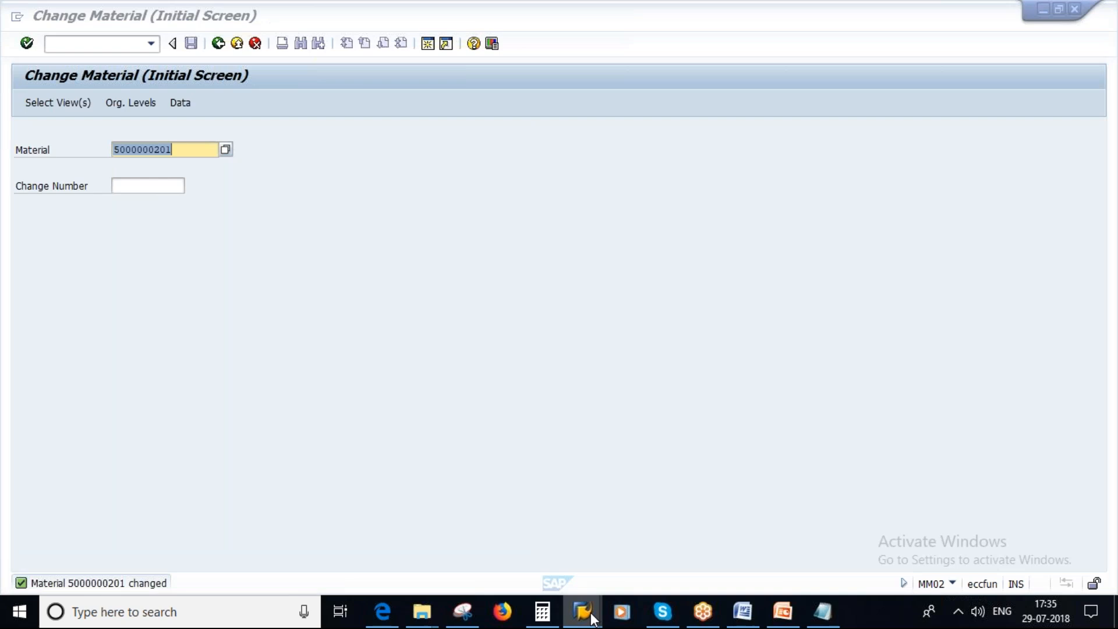
mouse_move(793, 494)
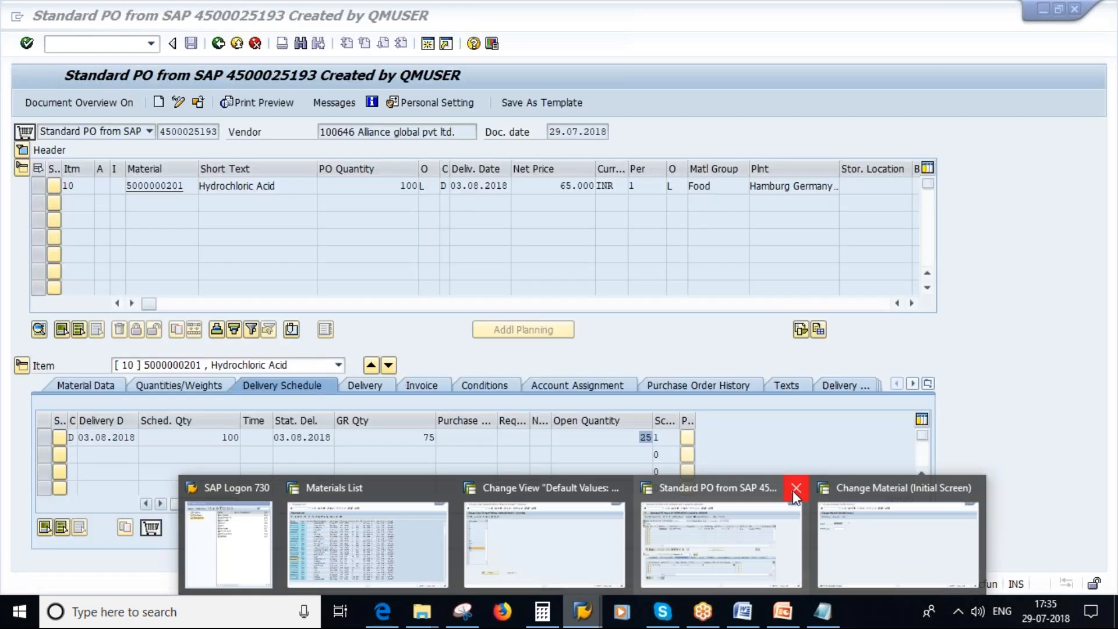
left_click(796, 488)
type("ME21N")
key("Return")
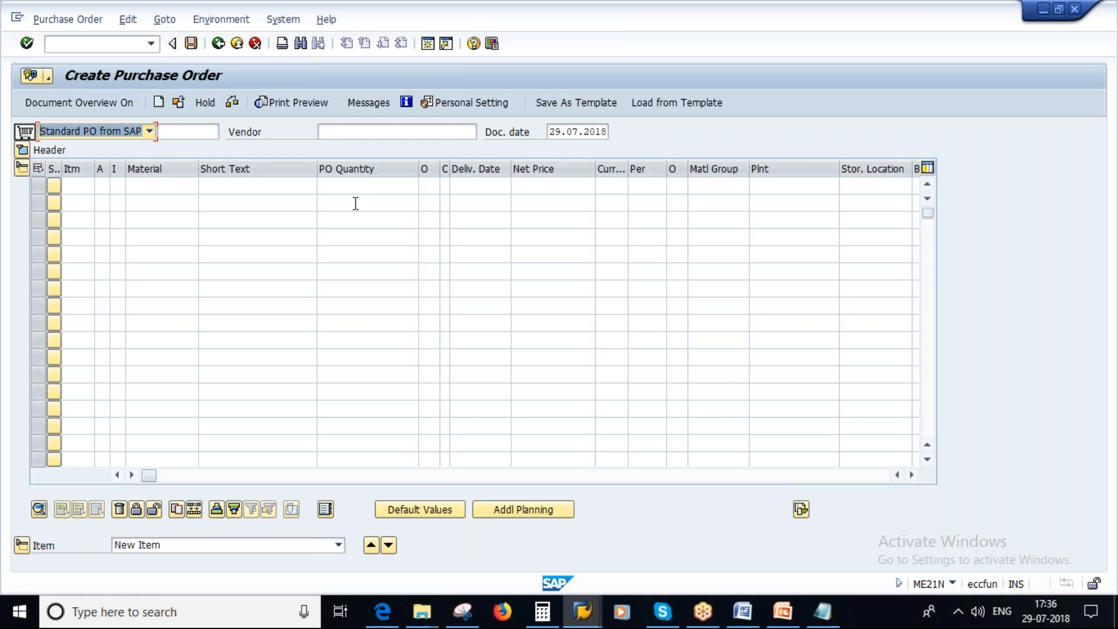
left_click(402, 127)
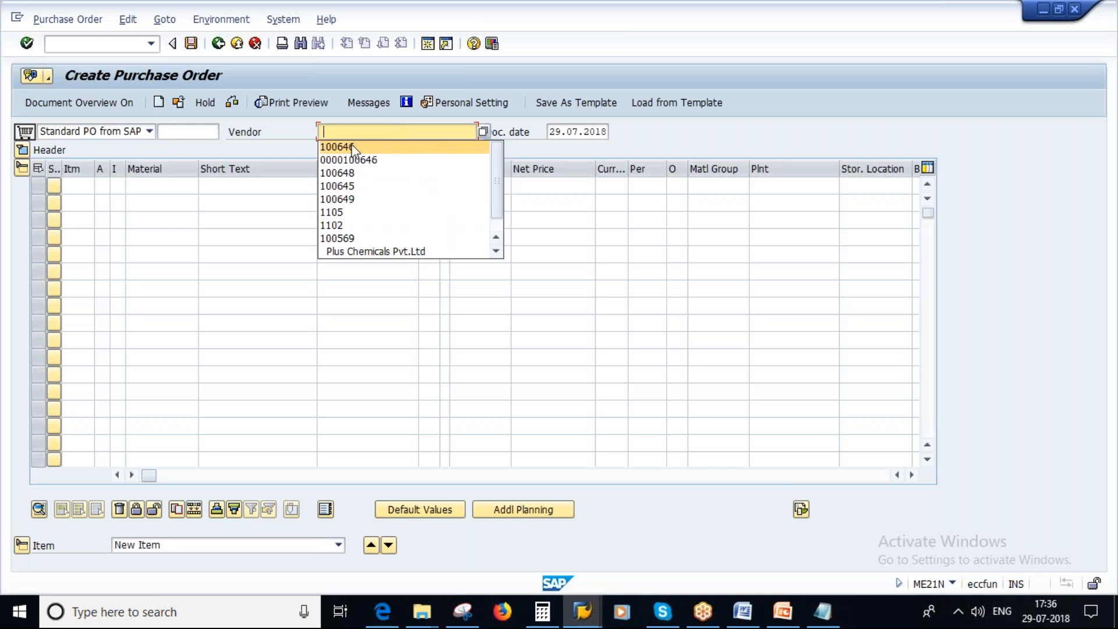
left_click(328, 151)
key("Return")
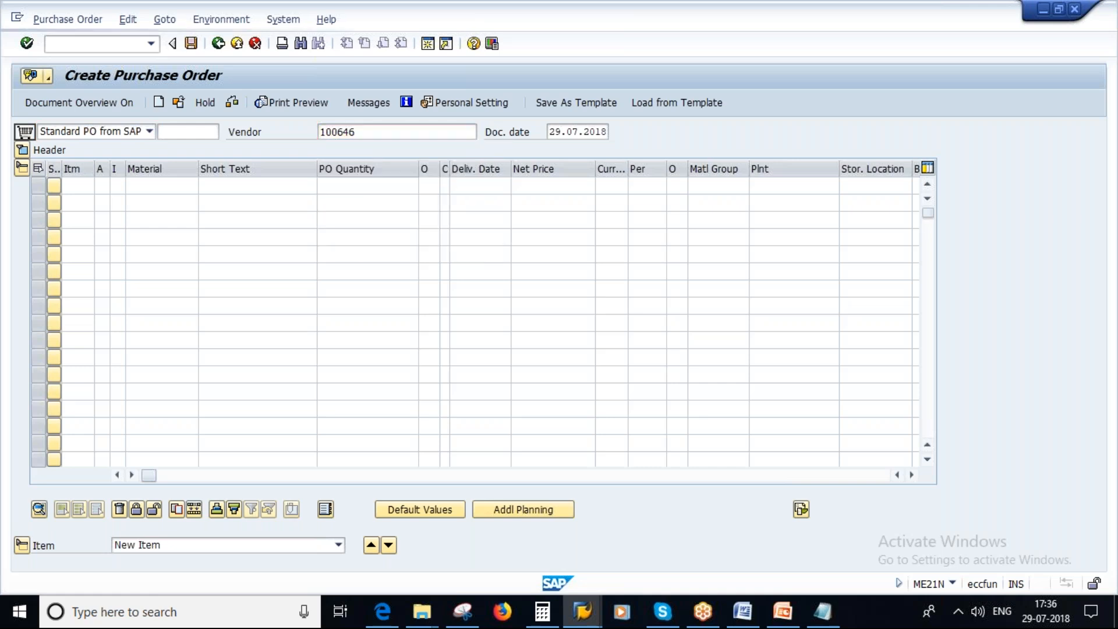
Set the order's purchasing organization to 1000, purchasing group to 100 and company code to 1000.
type("1000")
left_click(149, 204)
type("100")
left_click(141, 223)
type("1000")
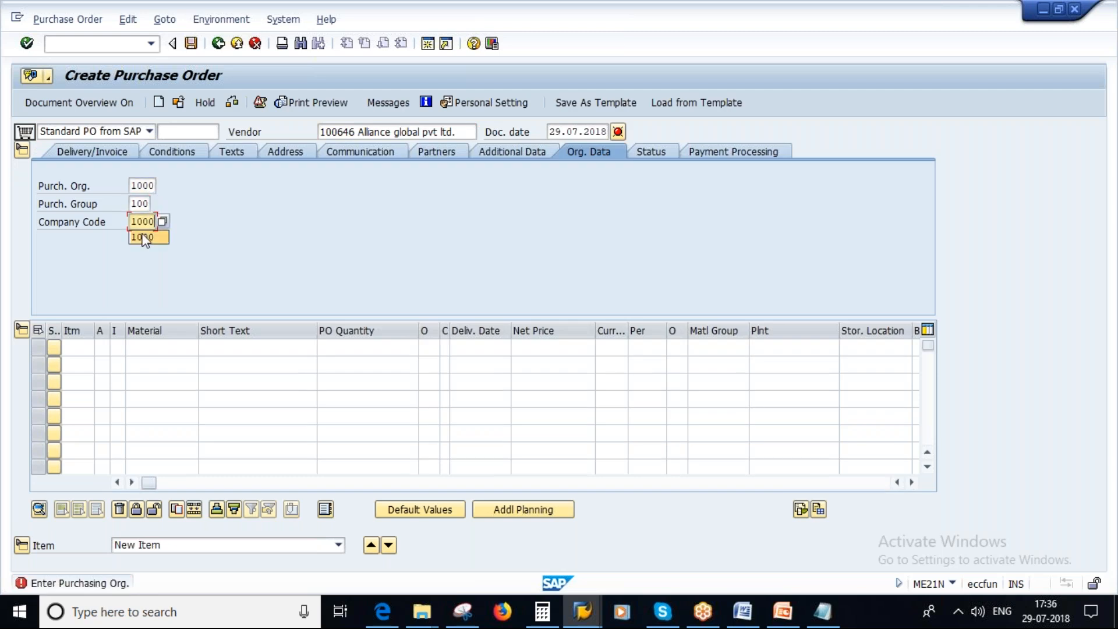
key("Return")
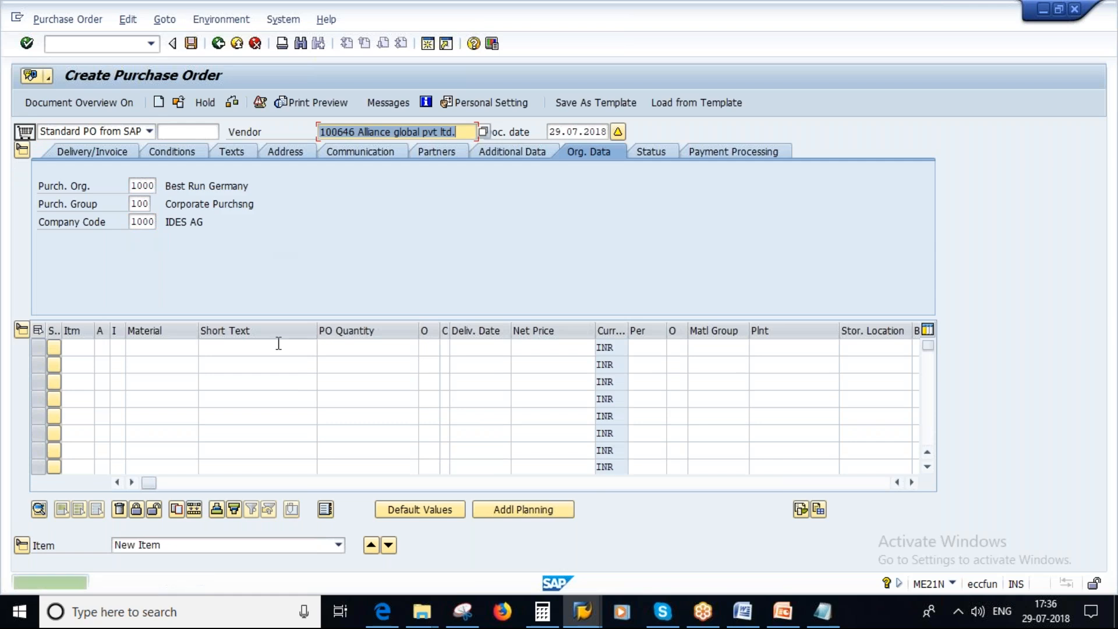
left_click(781, 347)
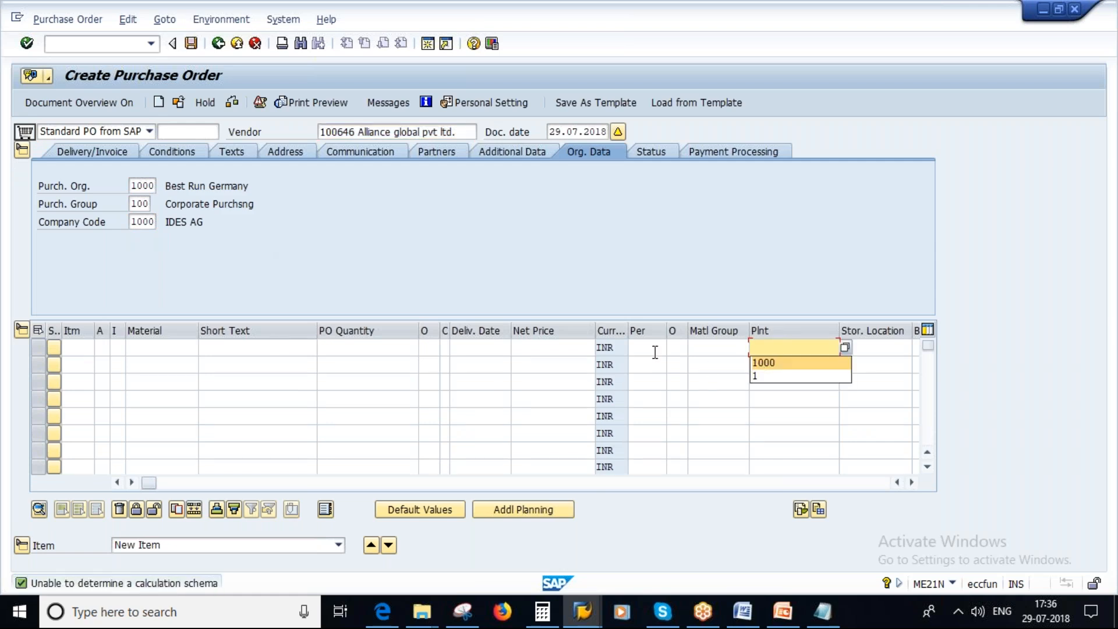
left_click(765, 363)
left_click(160, 347)
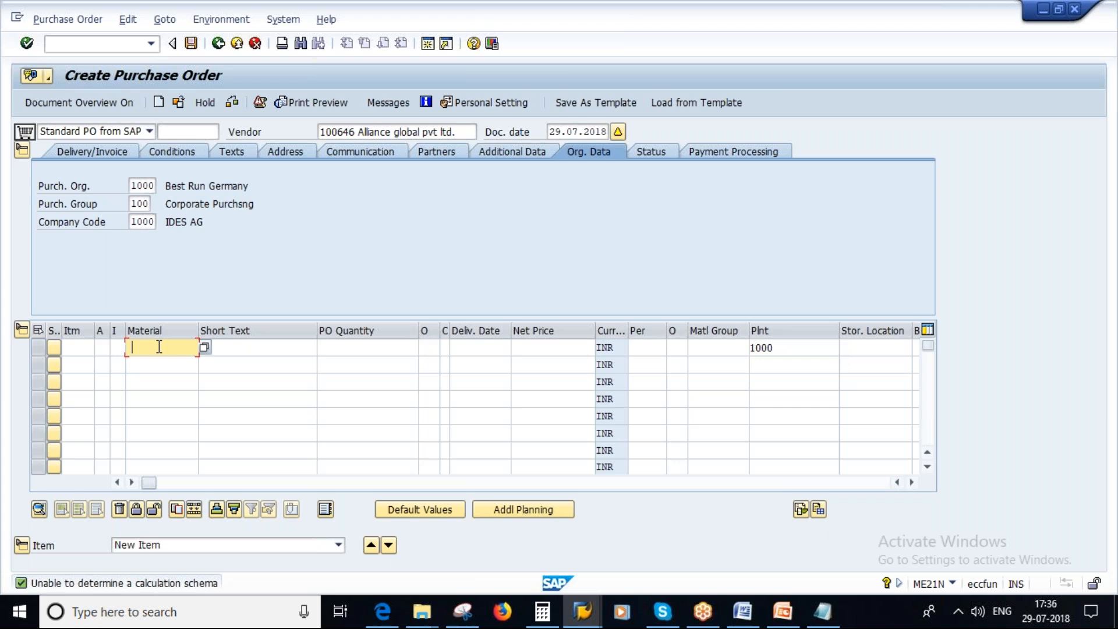
left_click(154, 363)
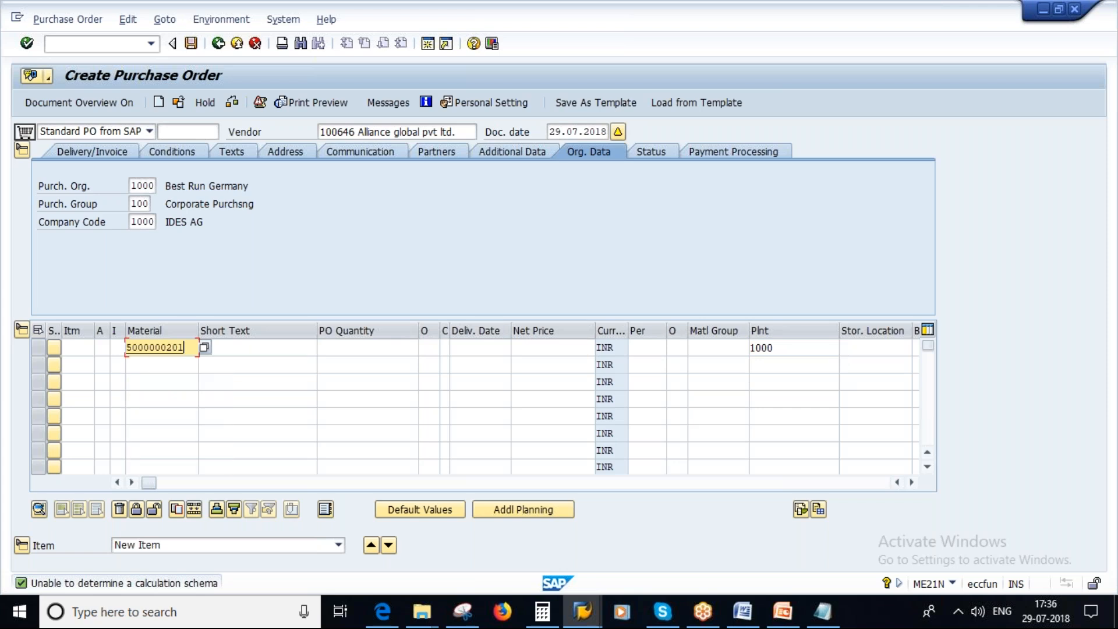
left_click(356, 348)
left_click(402, 364)
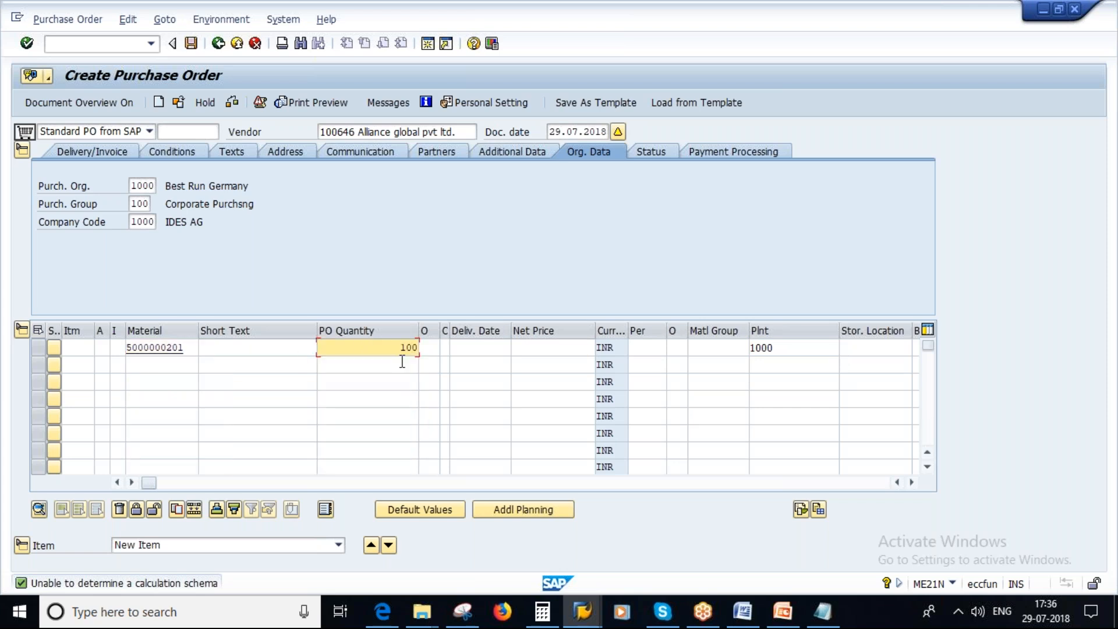
key("Return")
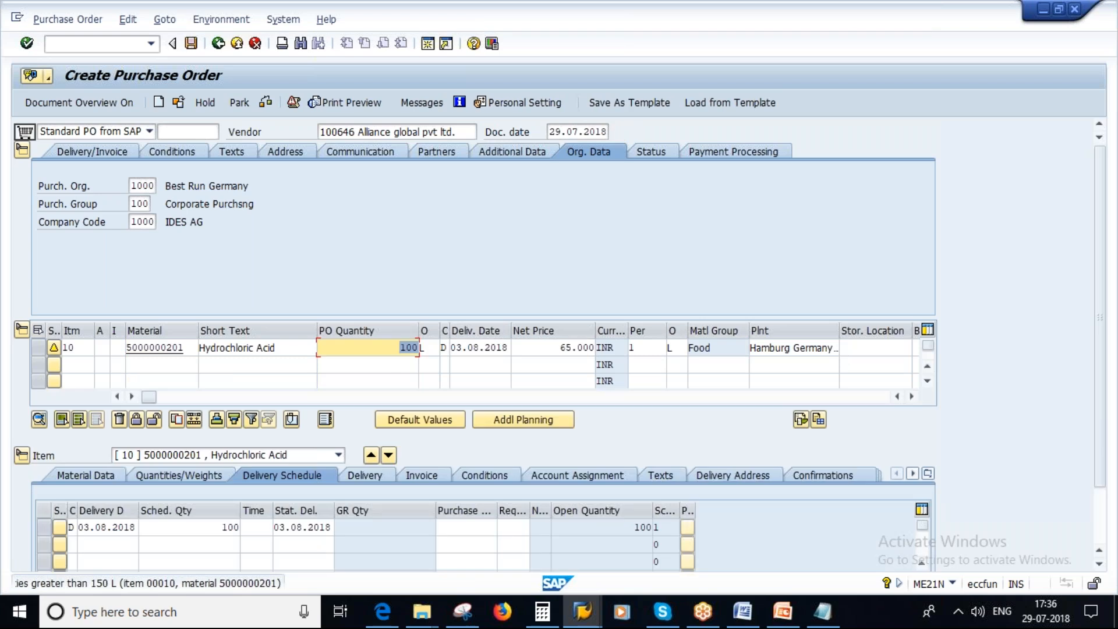
Check and save the purchase order, then copy its number from the message details and leave order creation.
left_click(265, 101)
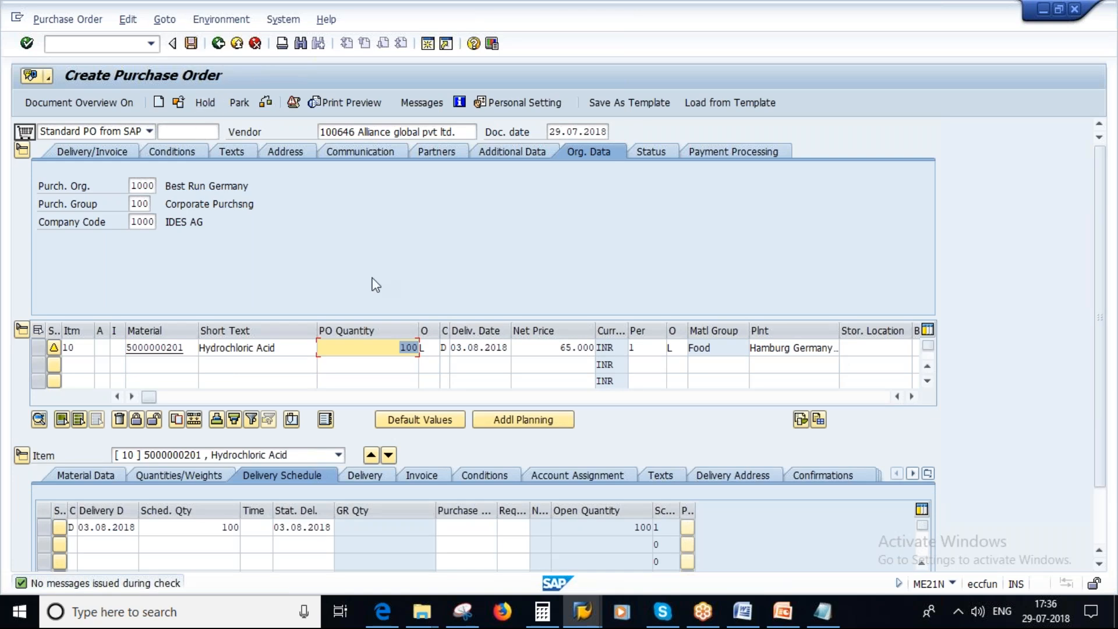
left_click(191, 43)
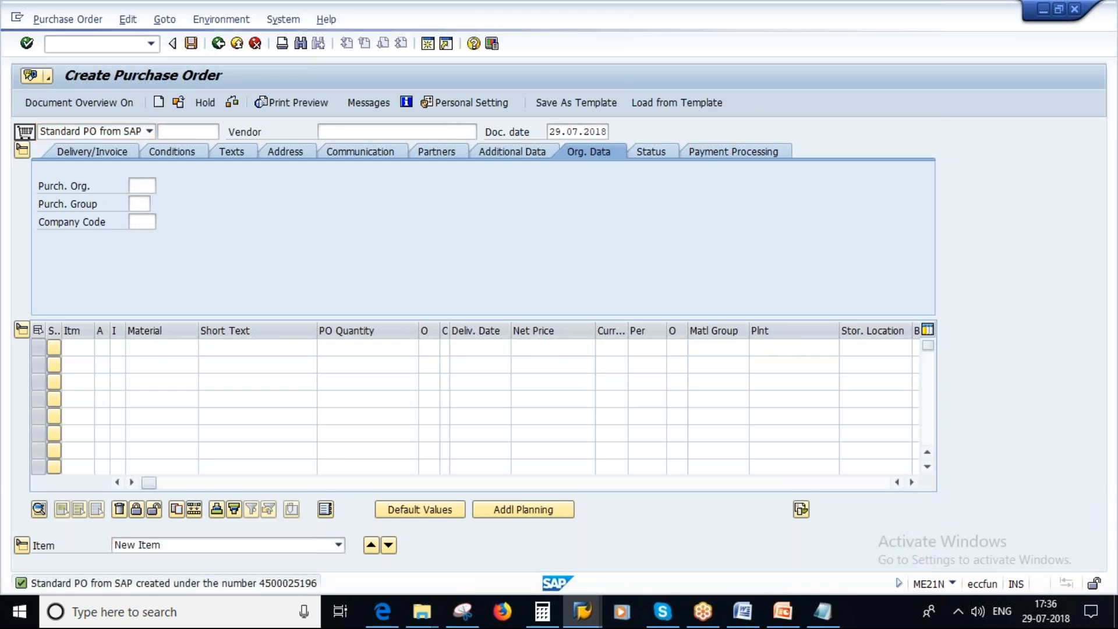
double_click(287, 585)
double_click(30, 203)
key("ctrl+c")
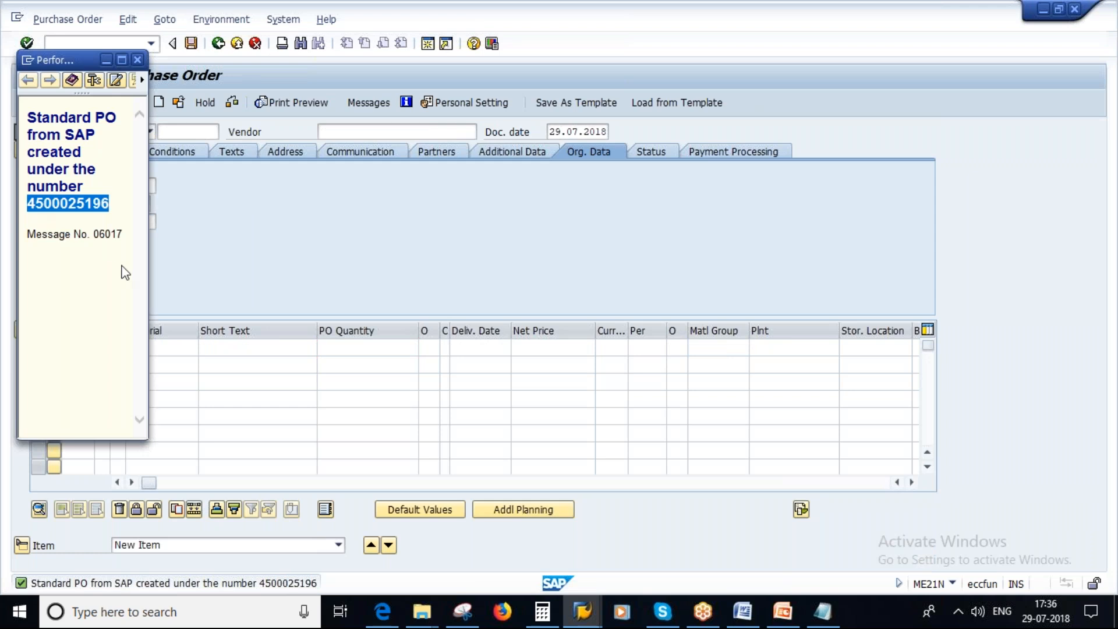
left_click(137, 59)
left_click(218, 43)
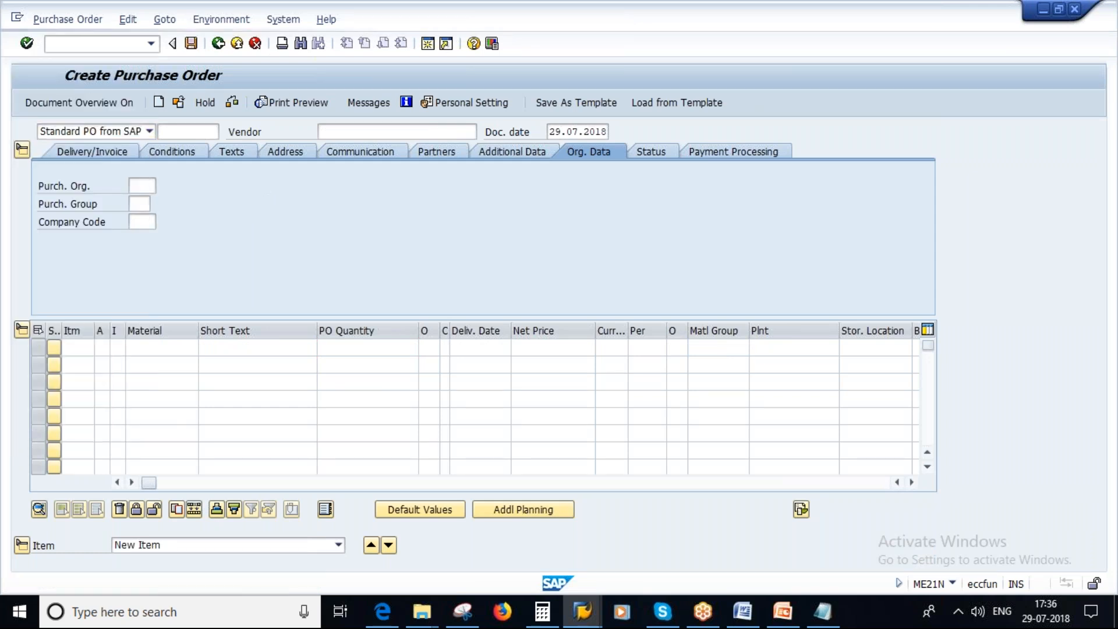
Start a goods receipt in MIGO and load the new purchase order using the copied number.
type("M")
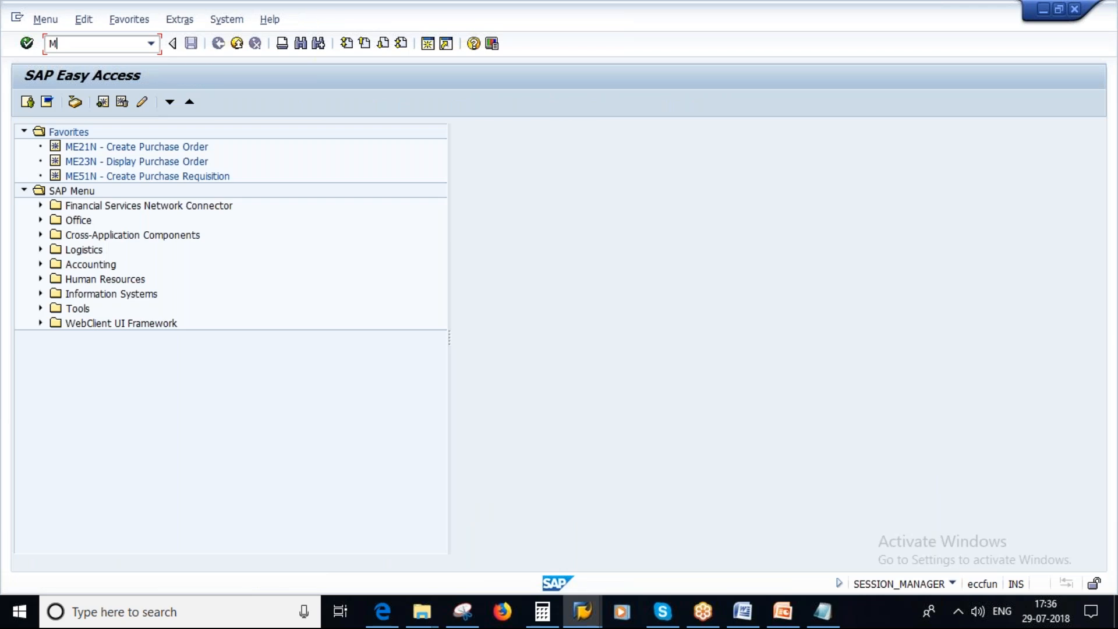
type("IGO")
key("Return")
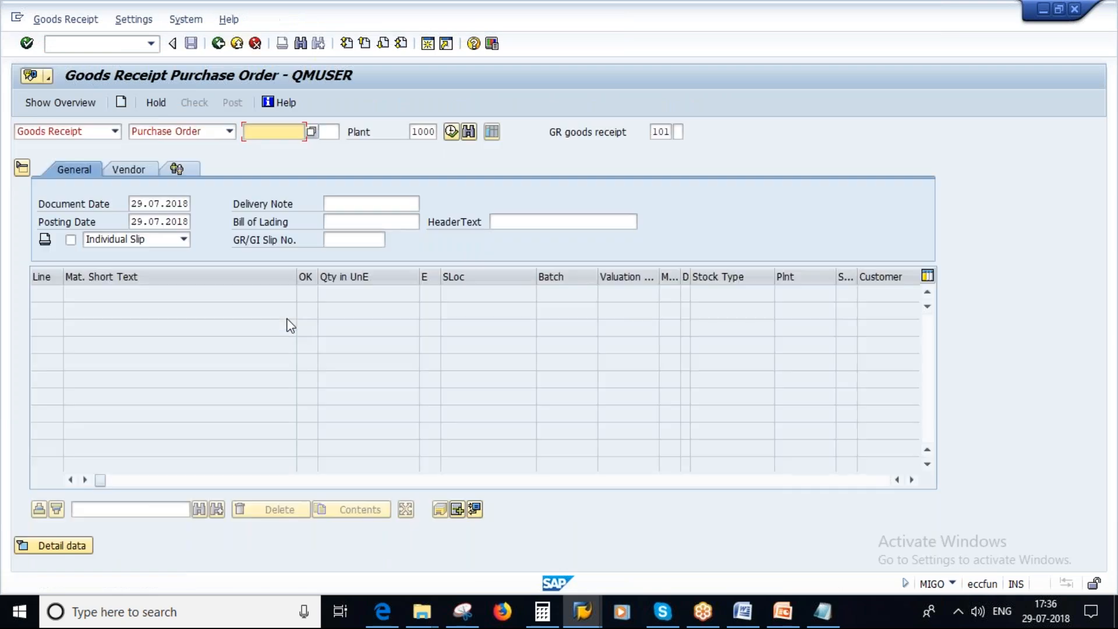
key("ctrl+v")
key("Return")
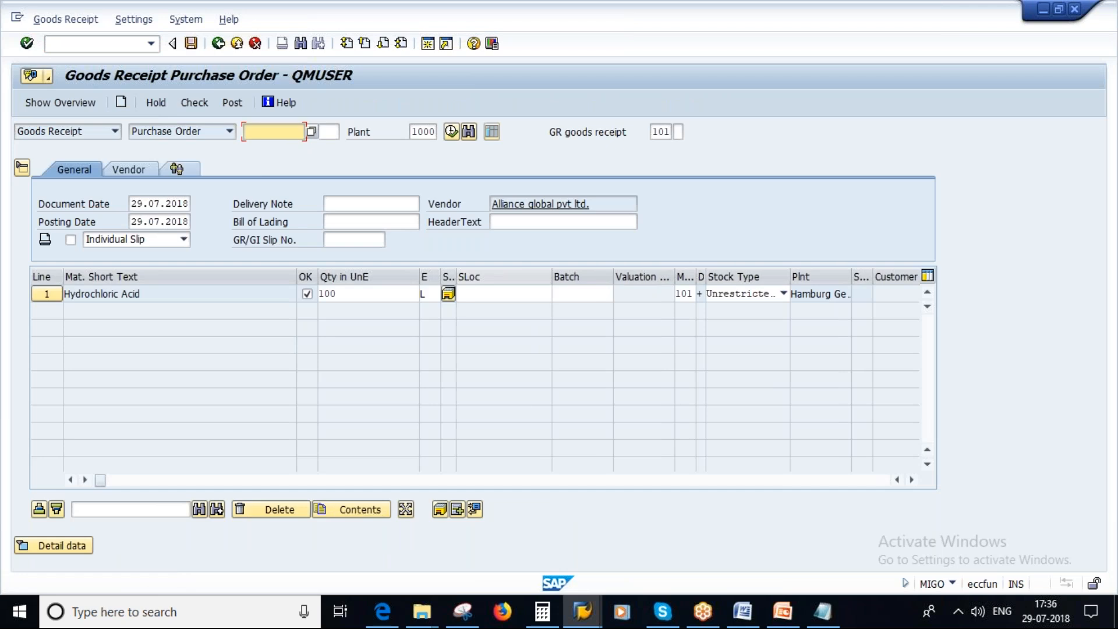
Set the Hydrochloric Acid item's storage location to L000 and check the goods receipt.
left_click(477, 293)
type("L000")
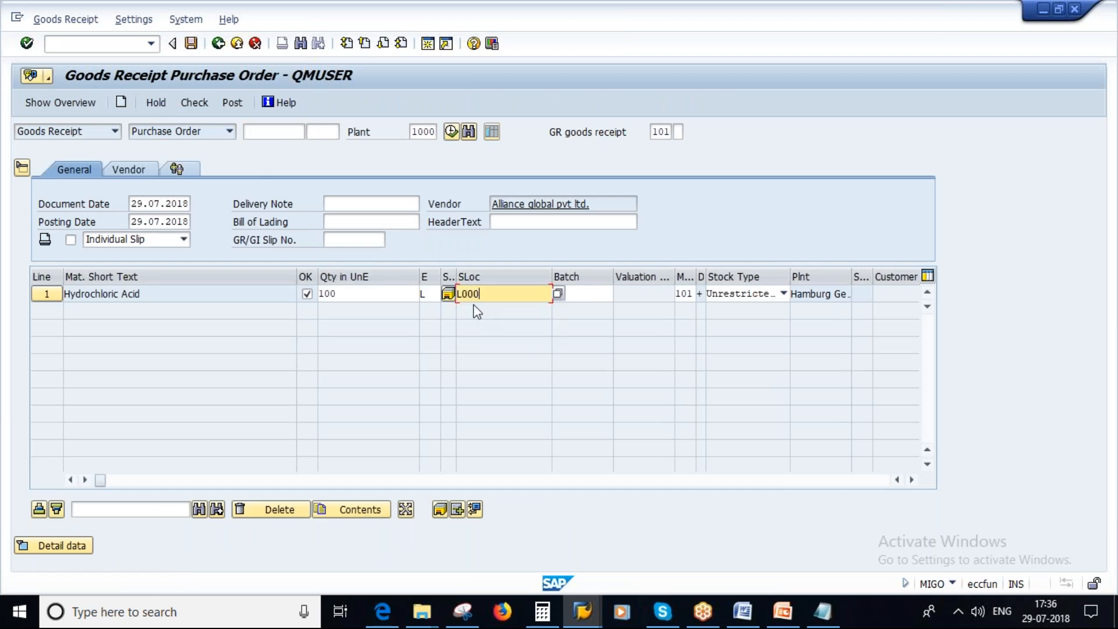
key("Return")
left_click(194, 103)
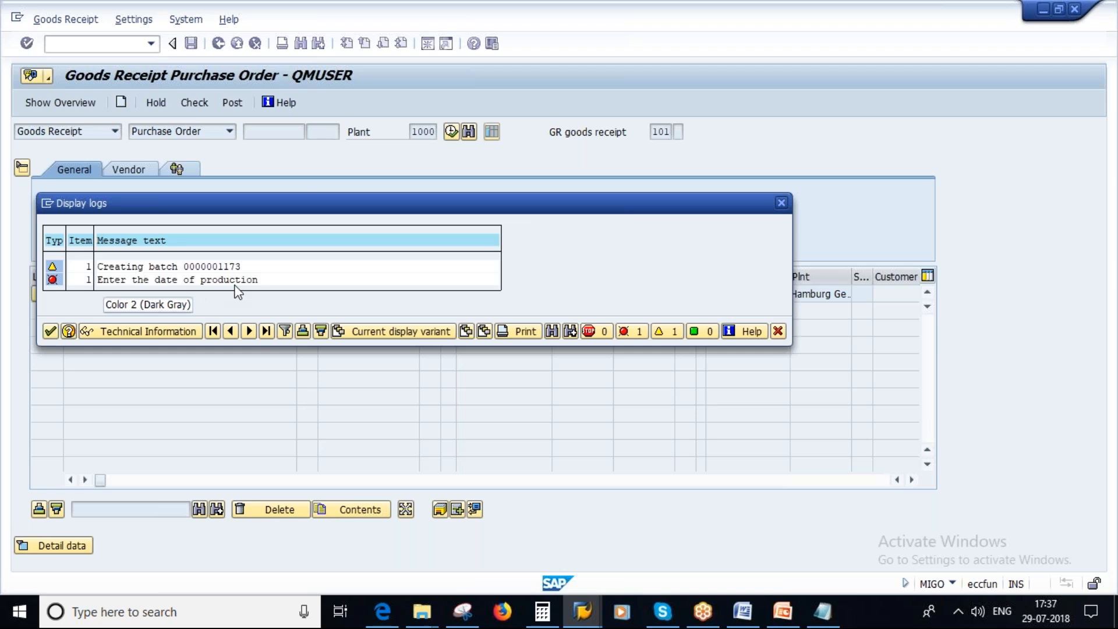
left_click(50, 331)
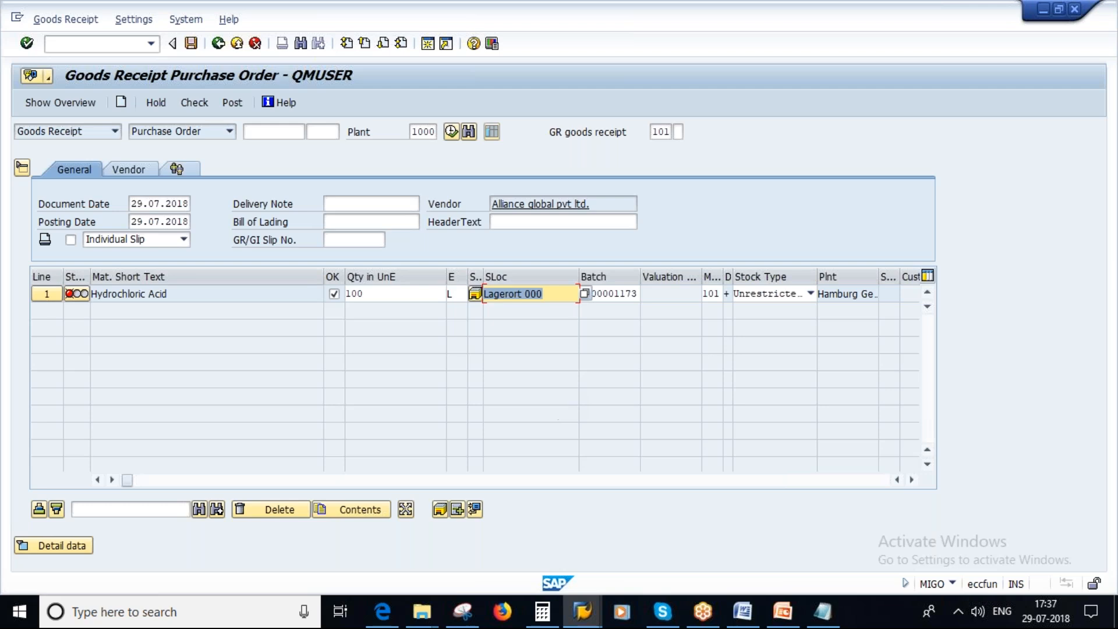
Open the Hydrochloric Acid item's batch details and enter 05.07.2018 as the date of manufacture.
left_click(58, 546)
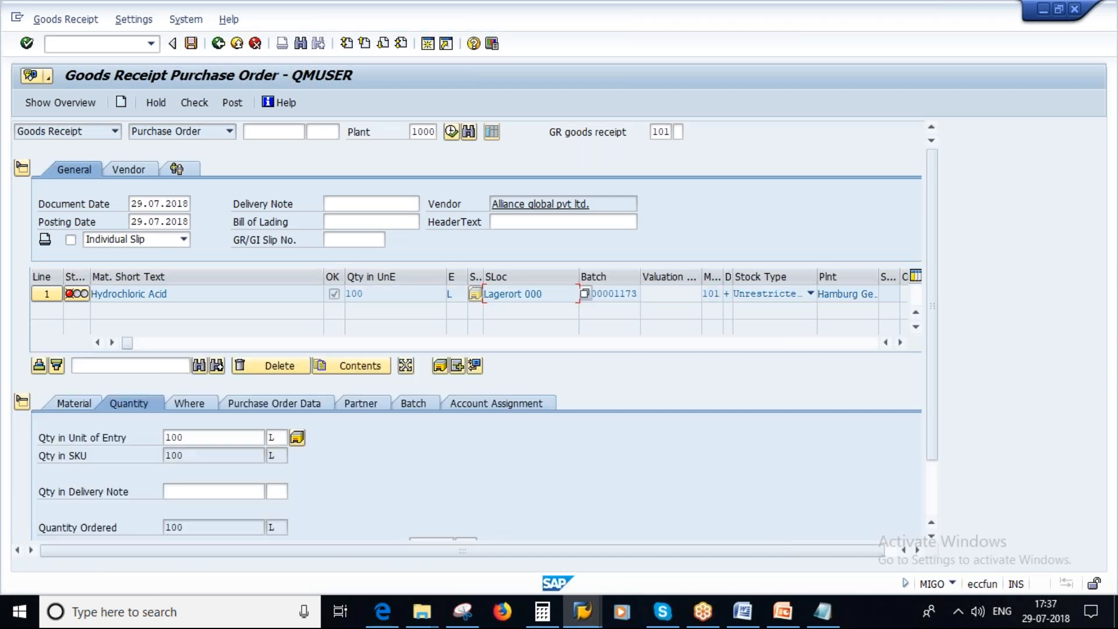
left_click(413, 401)
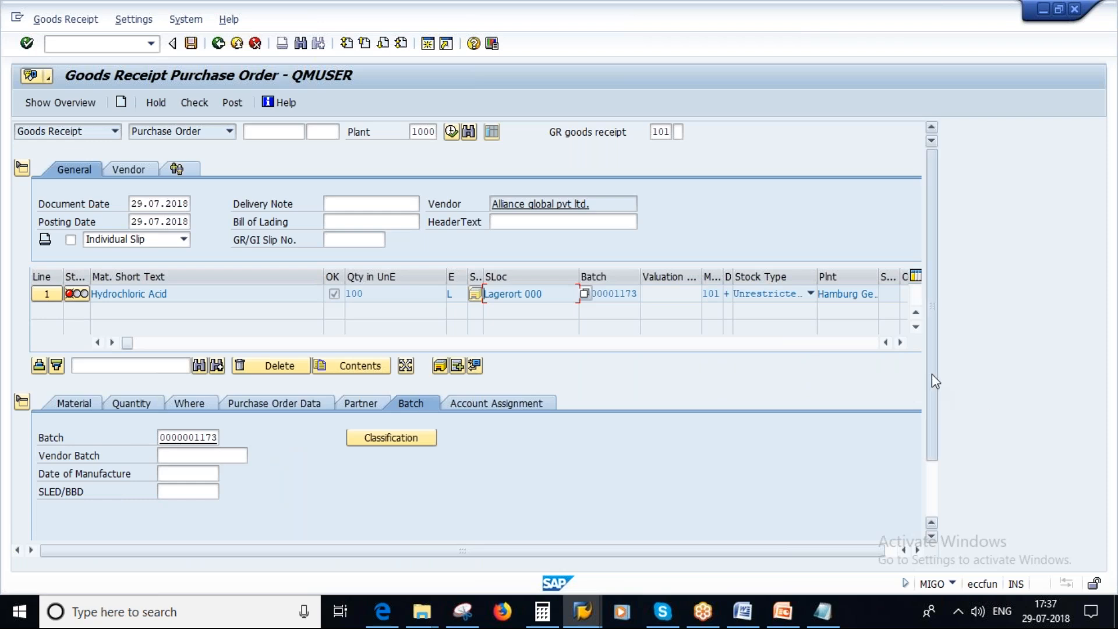
scroll(936, 381, "down", 1)
scroll(936, 413, "down", 3)
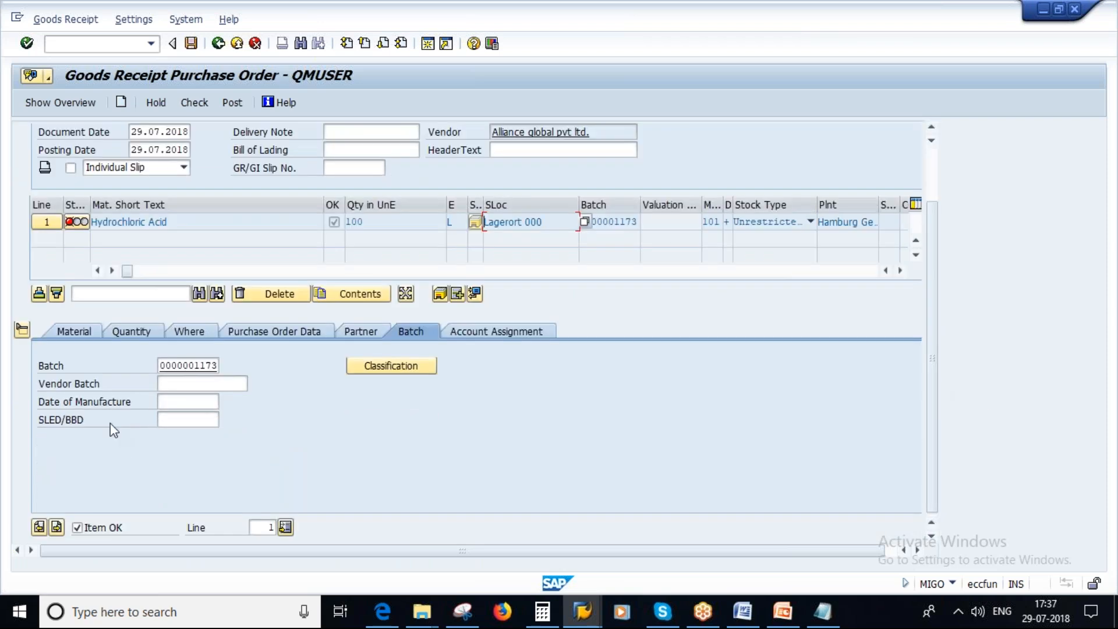
left_click(170, 402)
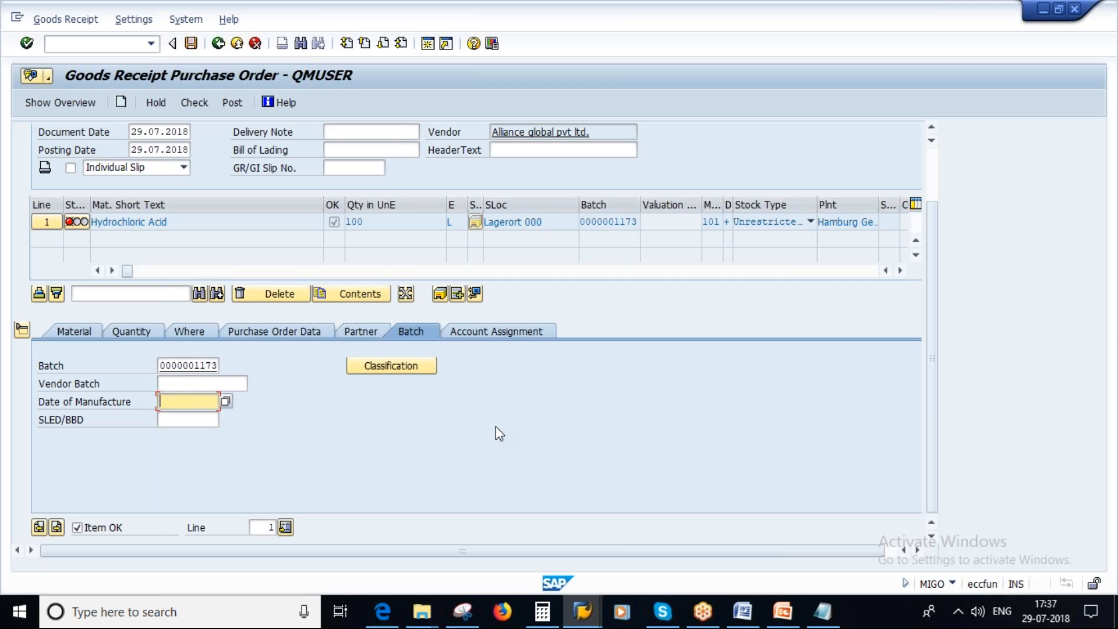
type("05.07.2018")
key("Home")
key("shift+Right")
key("shift+Right")
key("shift+Right")
key("shift+Right")
key("shift+Right")
key("shift+Right")
key("shift+Right")
key("shift+Right")
key("shift+Right")
key("shift+Right")
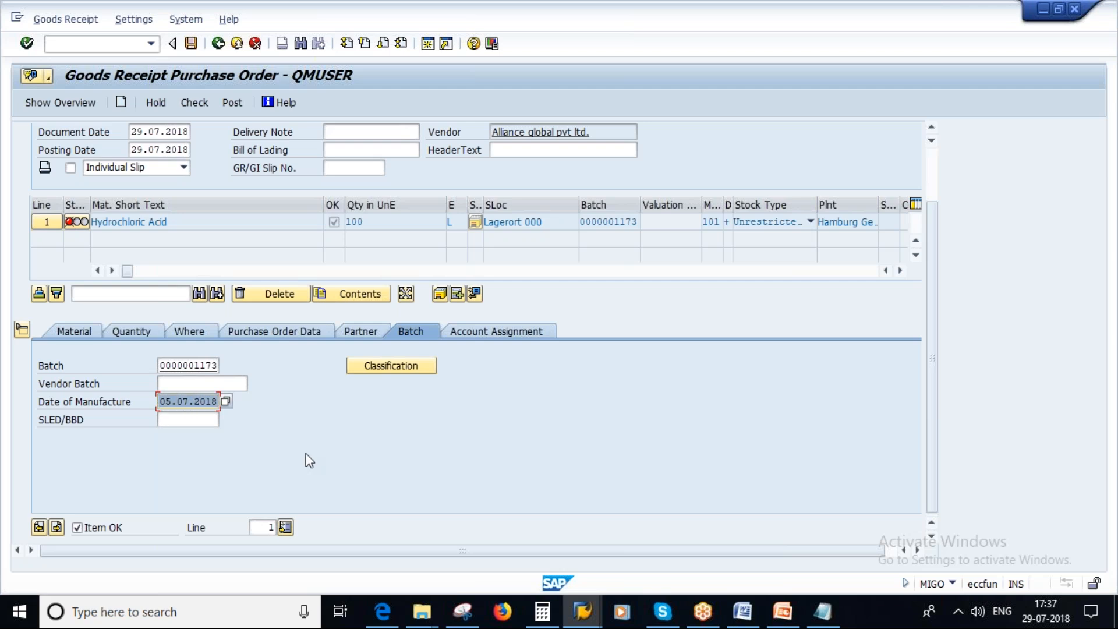
left_click_drag(160, 401, 265, 402)
left_click(173, 402)
double_click(173, 405)
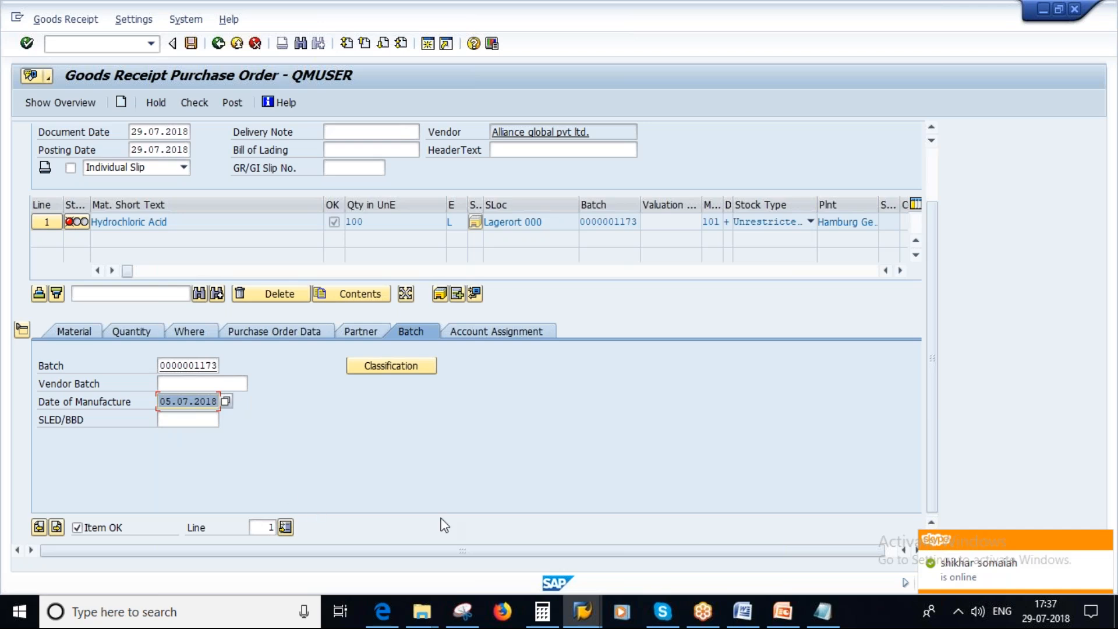
Copy the item's batch number into the B.No. line of the Notepad notes and put a colon before it.
left_click(818, 617)
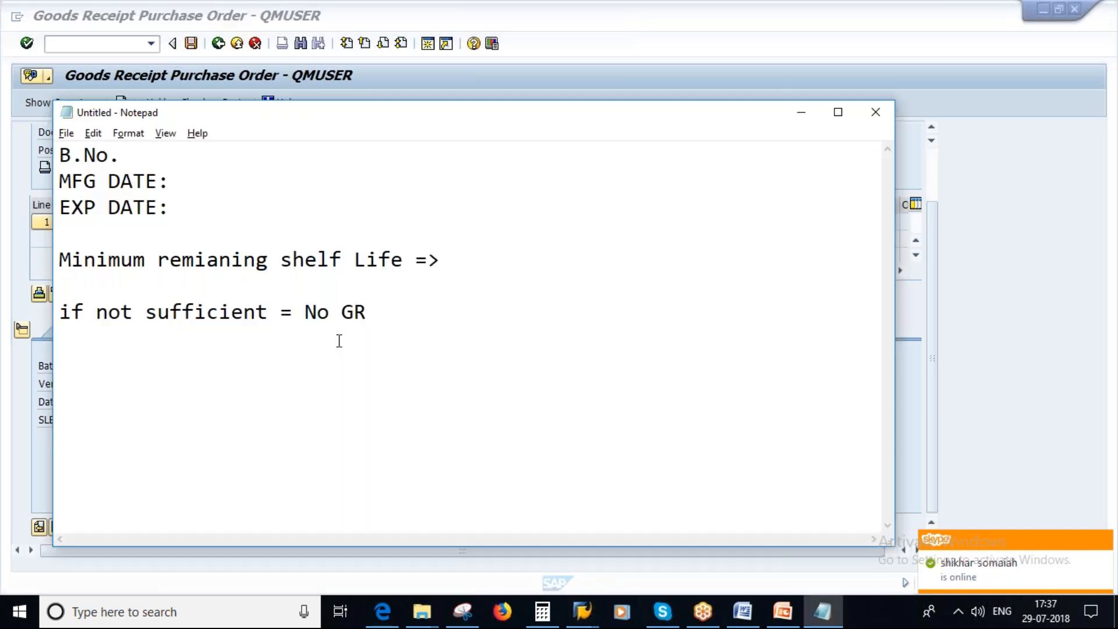
left_click_drag(172, 211, 59, 155)
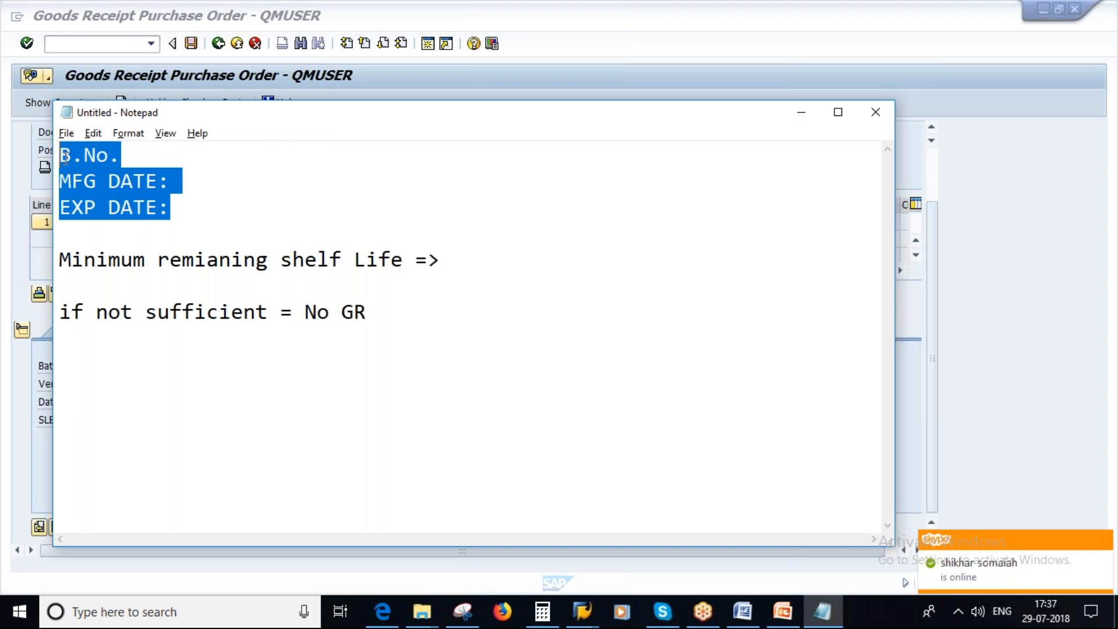
left_click(153, 162)
key("alt+Tab")
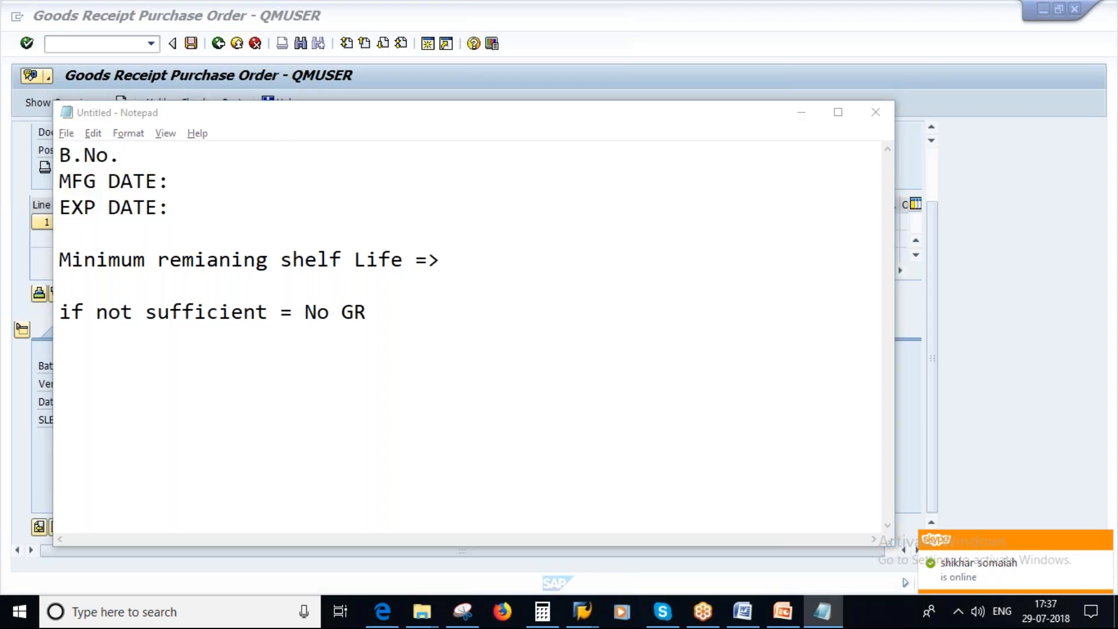
left_click(164, 366)
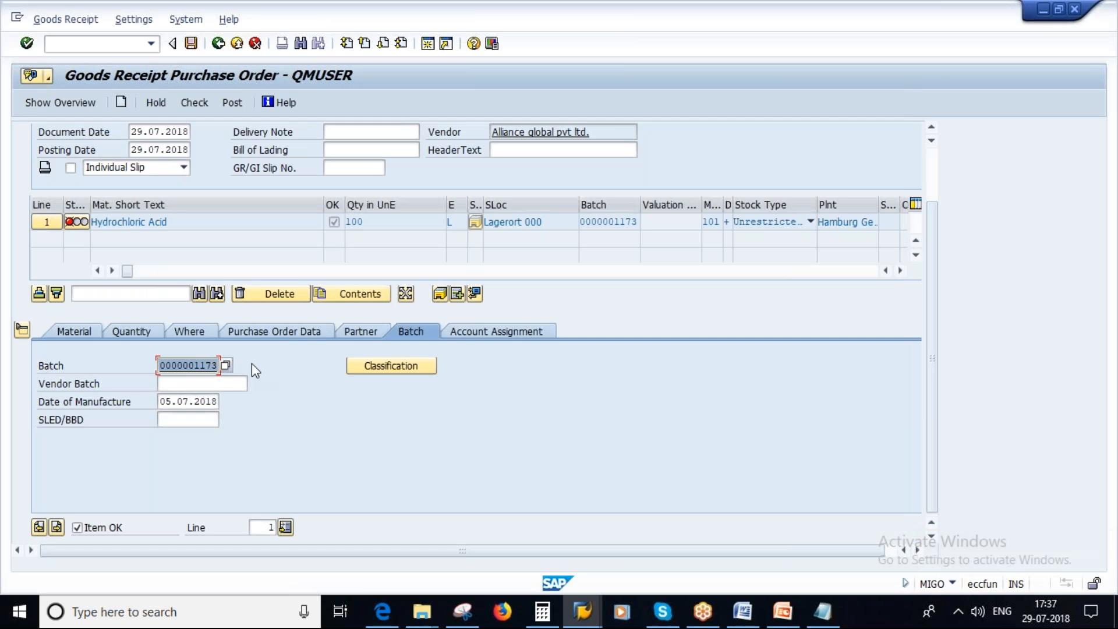
key("ctrl+c")
key("alt+Tab")
key("ctrl+v")
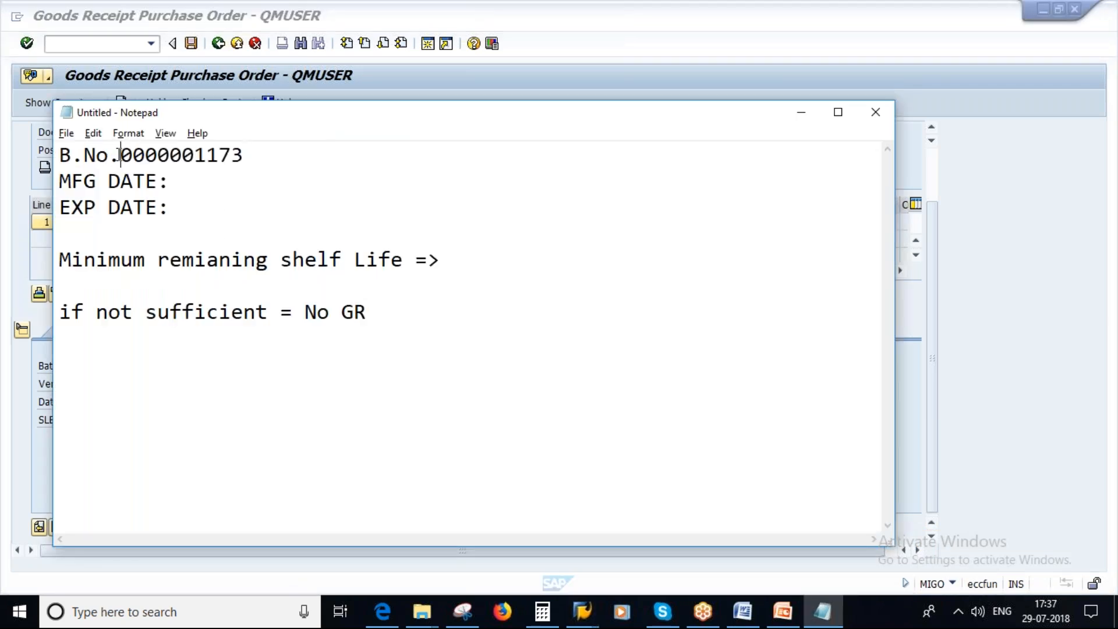
type(":")
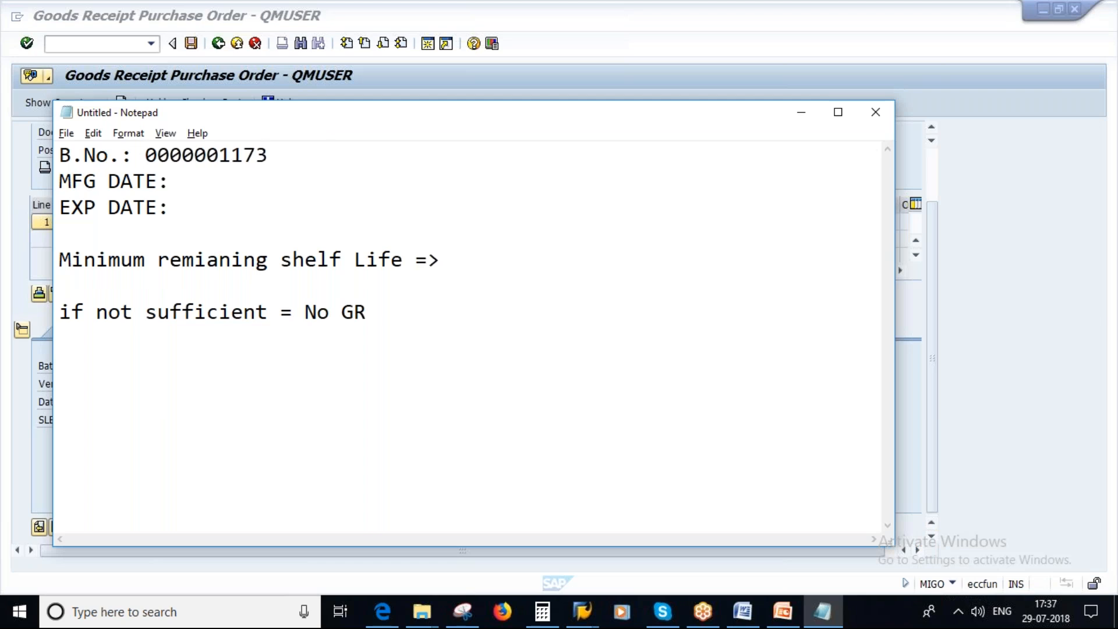
Record 05.07.2018 as the MFG DATE in the Notepad notes, matching the goods receipt.
key("alt+Tab")
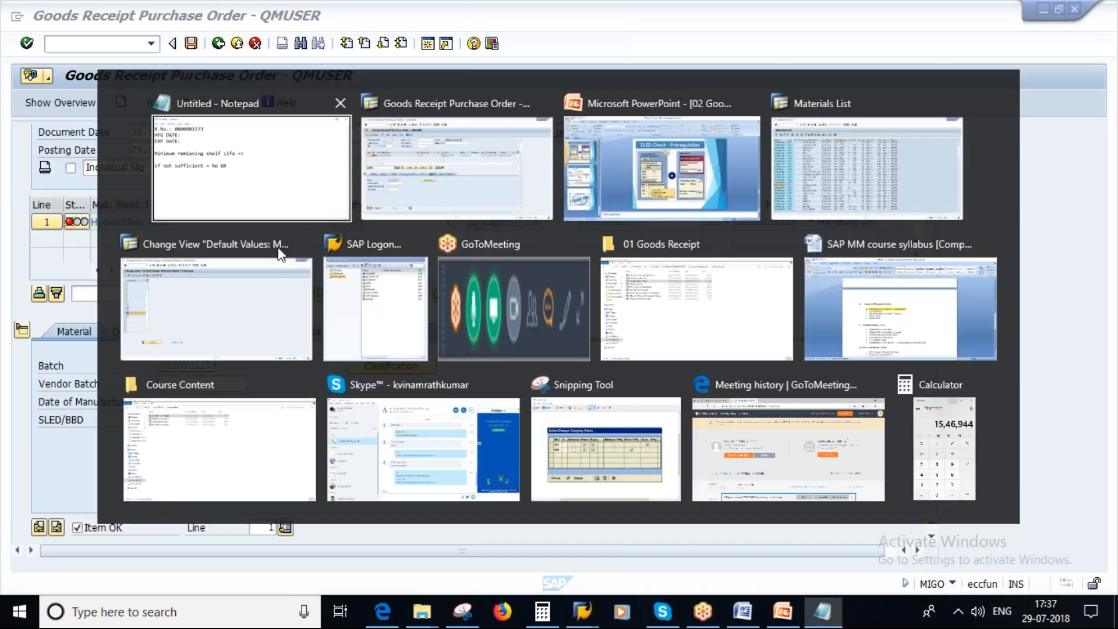
key("alt+Tab")
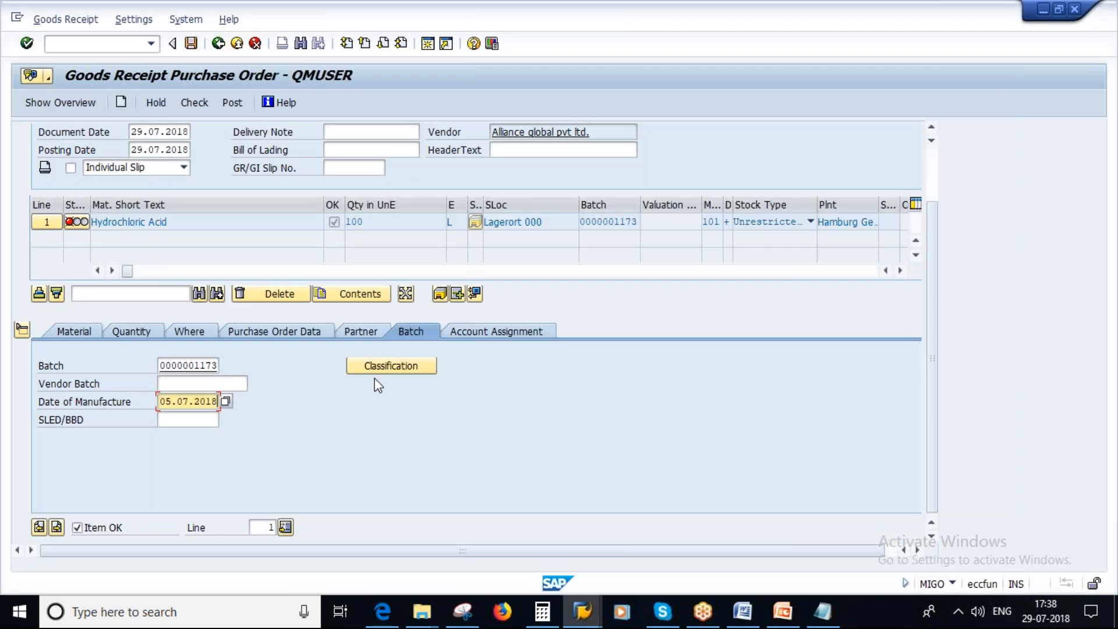
key("alt+Tab")
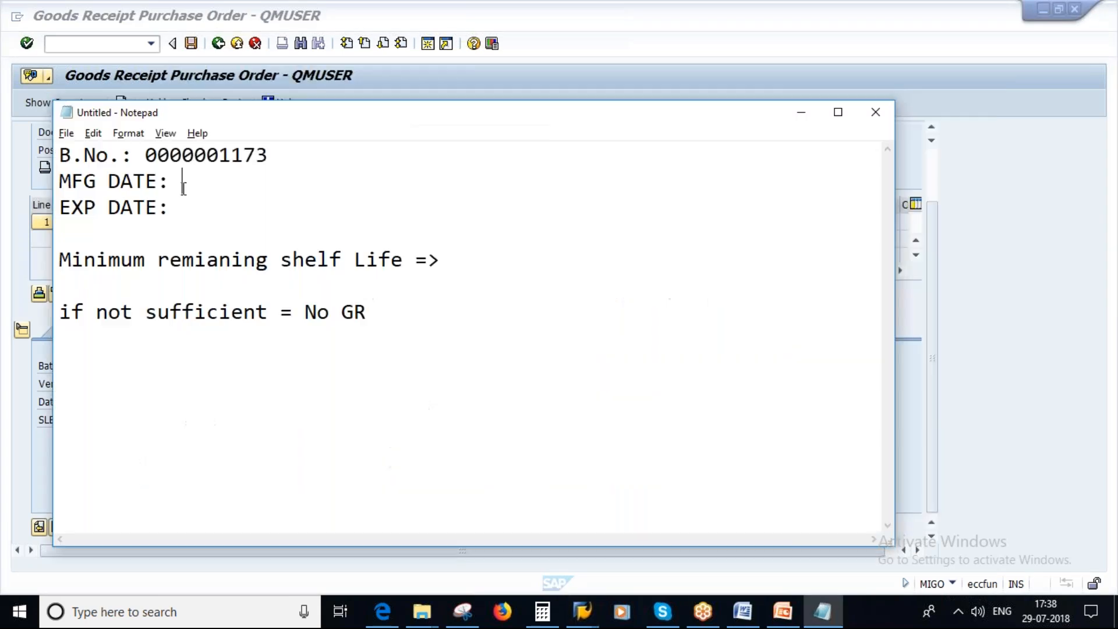
type("05.07.2018")
left_click(181, 210)
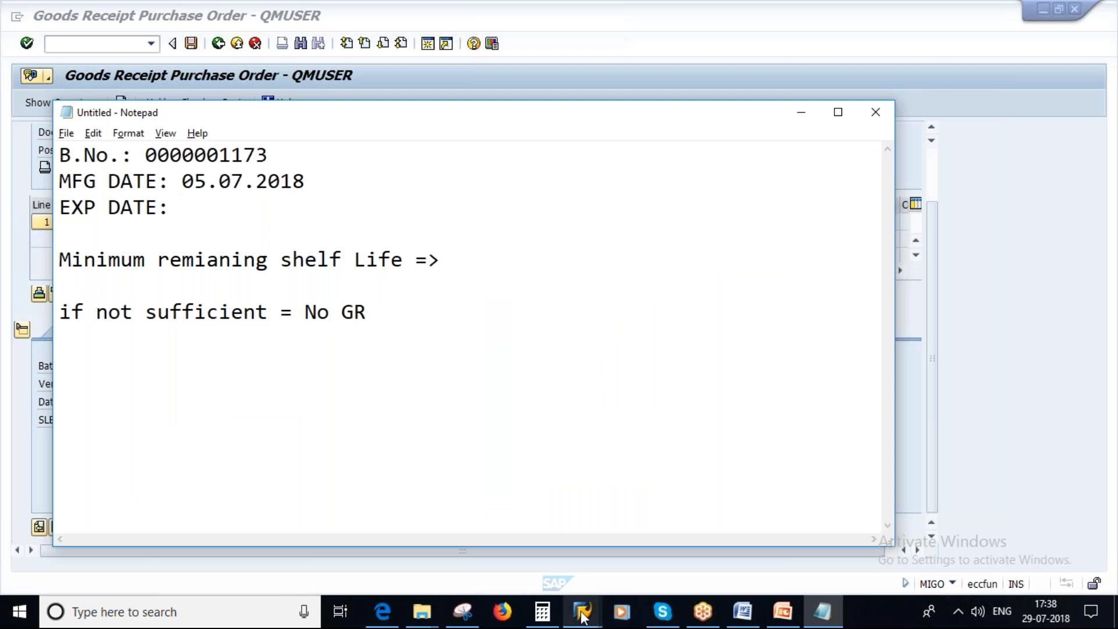
mouse_move(582, 617)
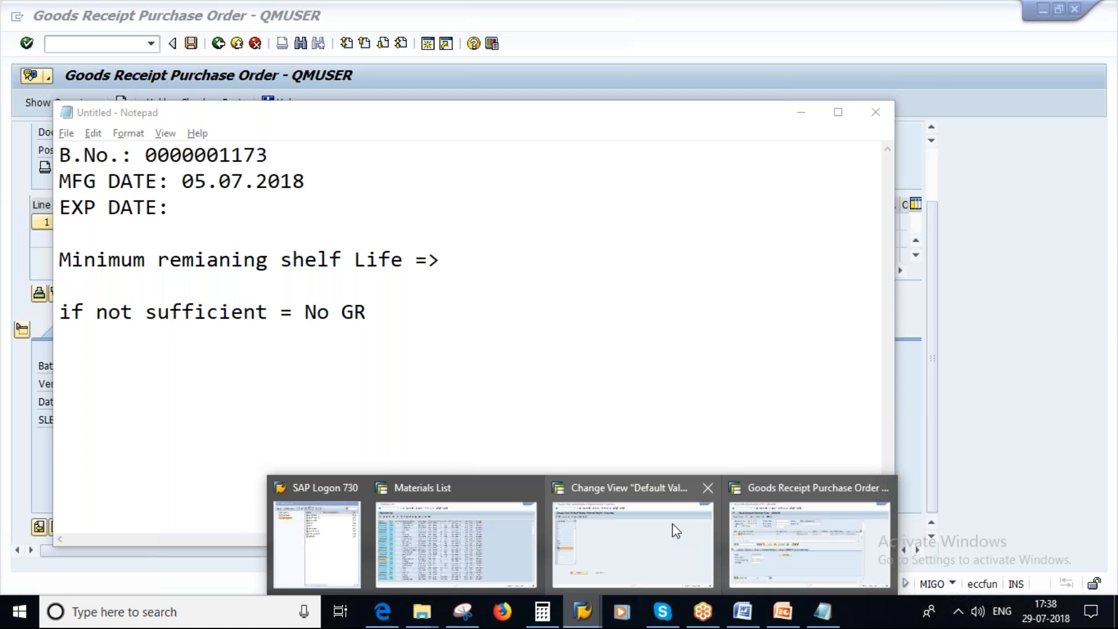
left_click(806, 526)
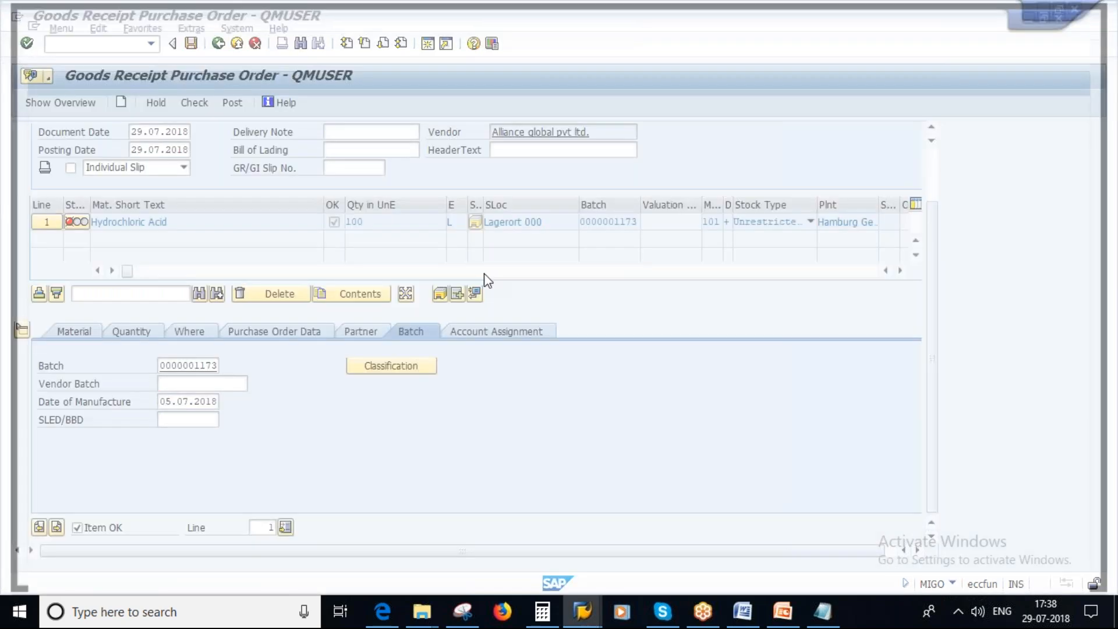
type("MM03")
key("Return")
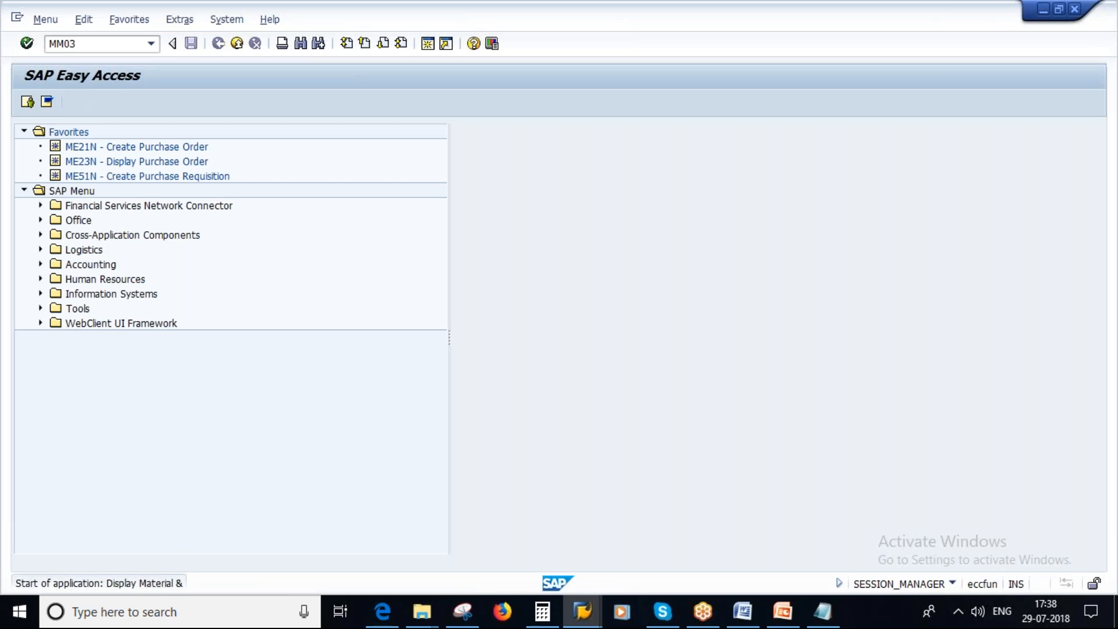
key("Return")
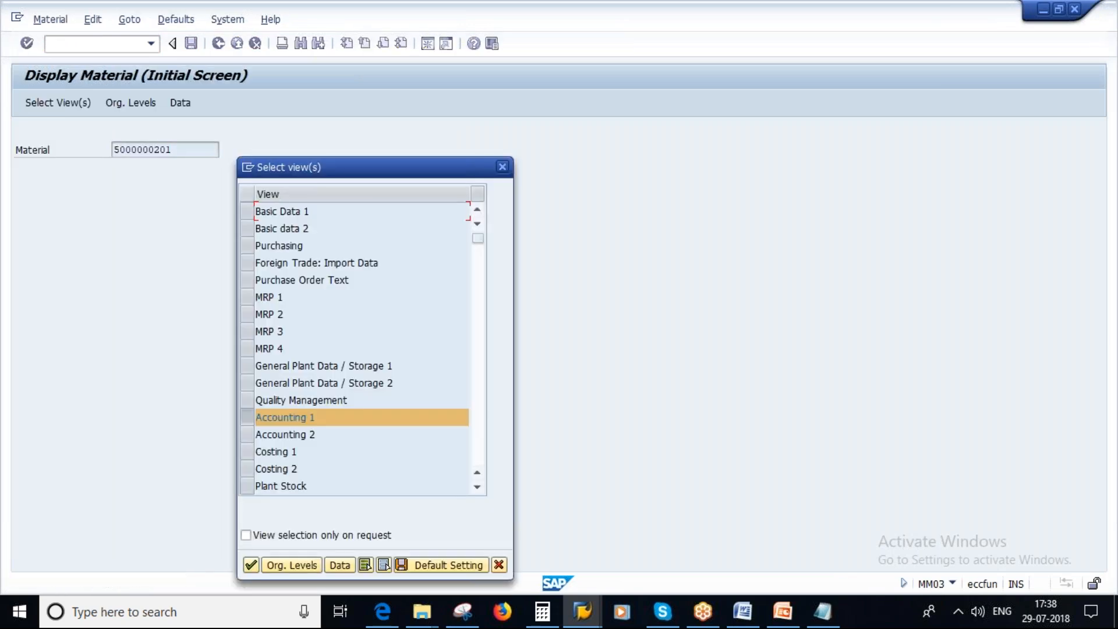
key("Return")
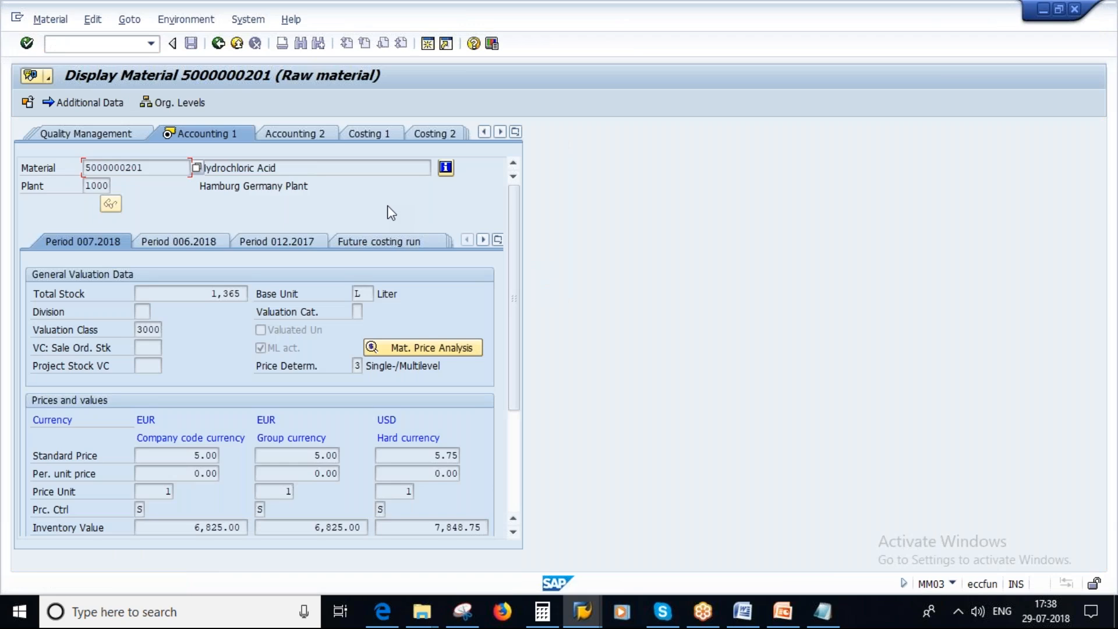
left_click(515, 131)
left_click(557, 309)
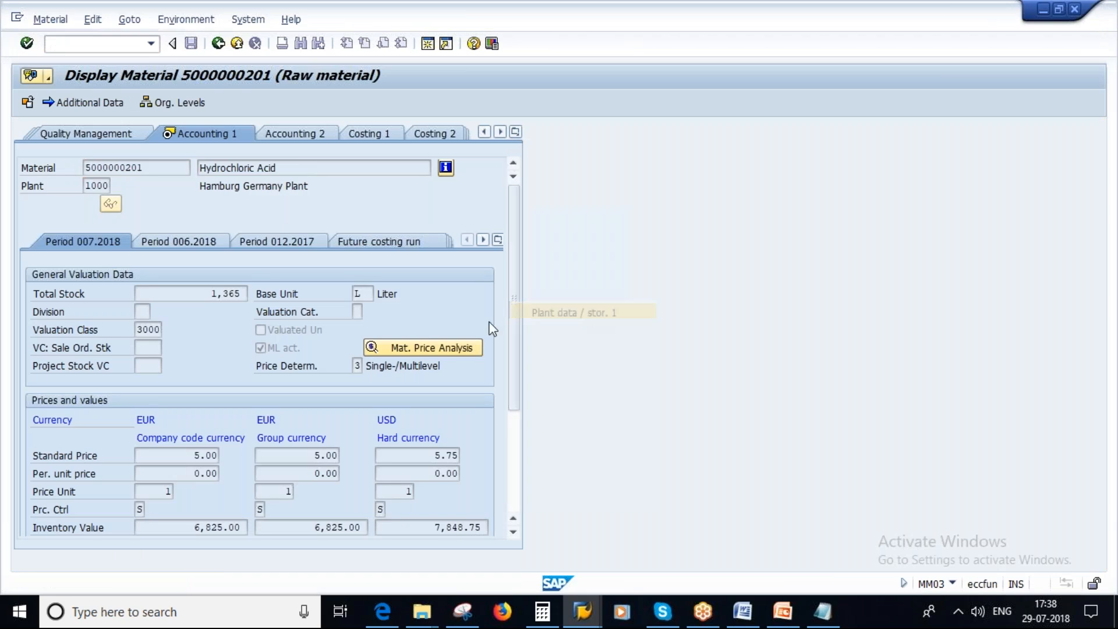
left_click(529, 260)
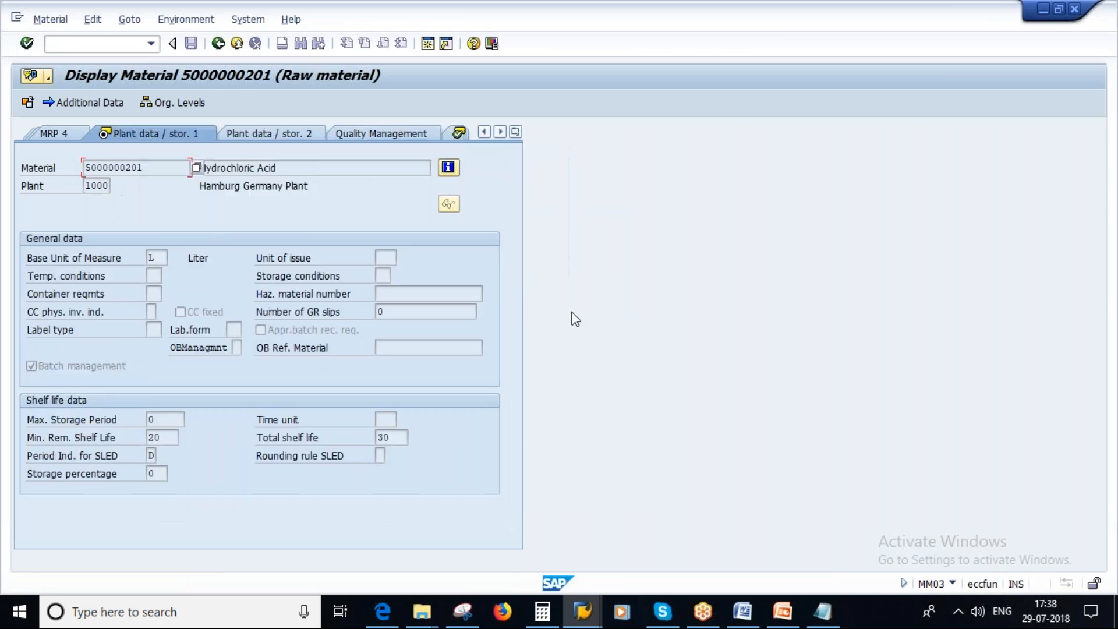
left_click_drag(396, 437, 356, 440)
Add "( +30 DAYS)" after the manufacturing date in the Notepad notes.
left_click(818, 618)
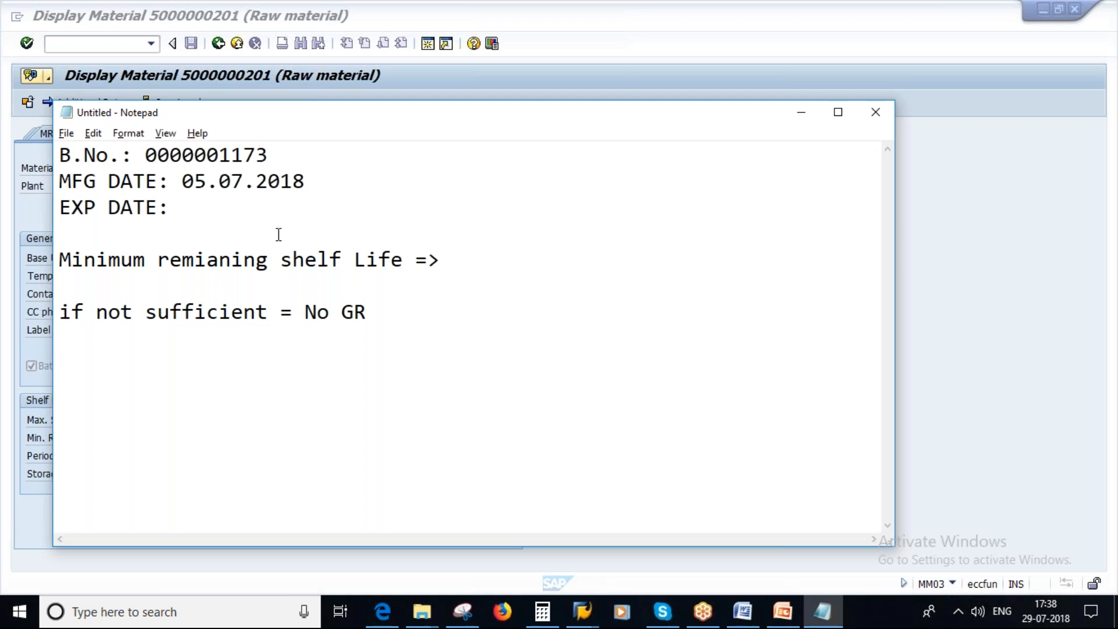
left_click_drag(182, 180, 303, 181)
left_click(305, 182)
type("( +30 DAYS)")
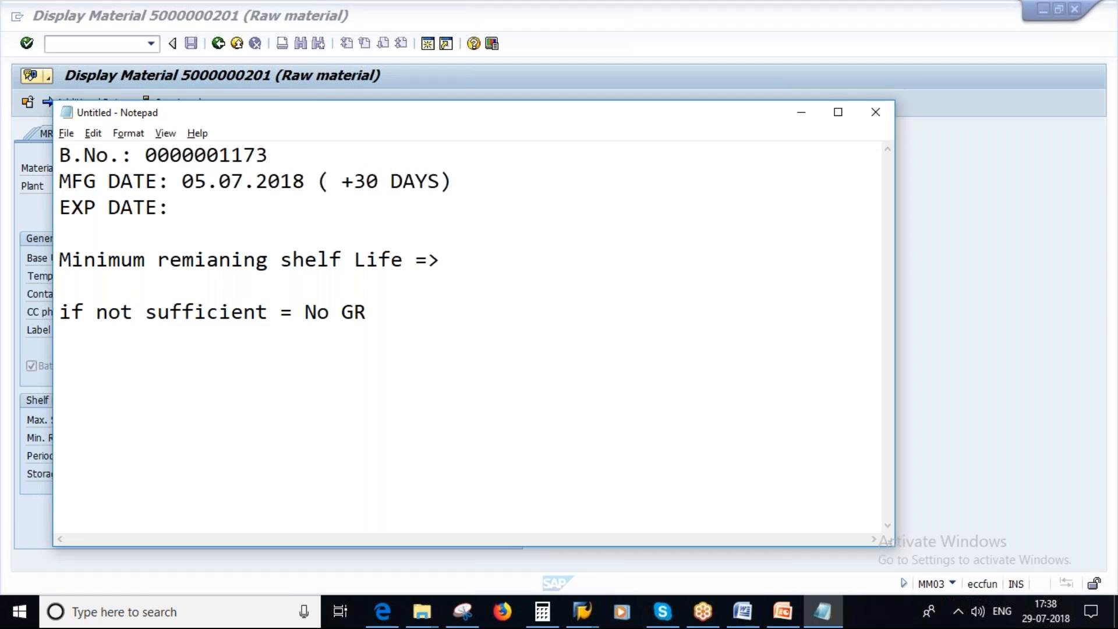
Enter 05.08.2018 as the EXP DATE in the notes.
left_click_drag(183, 182, 303, 181)
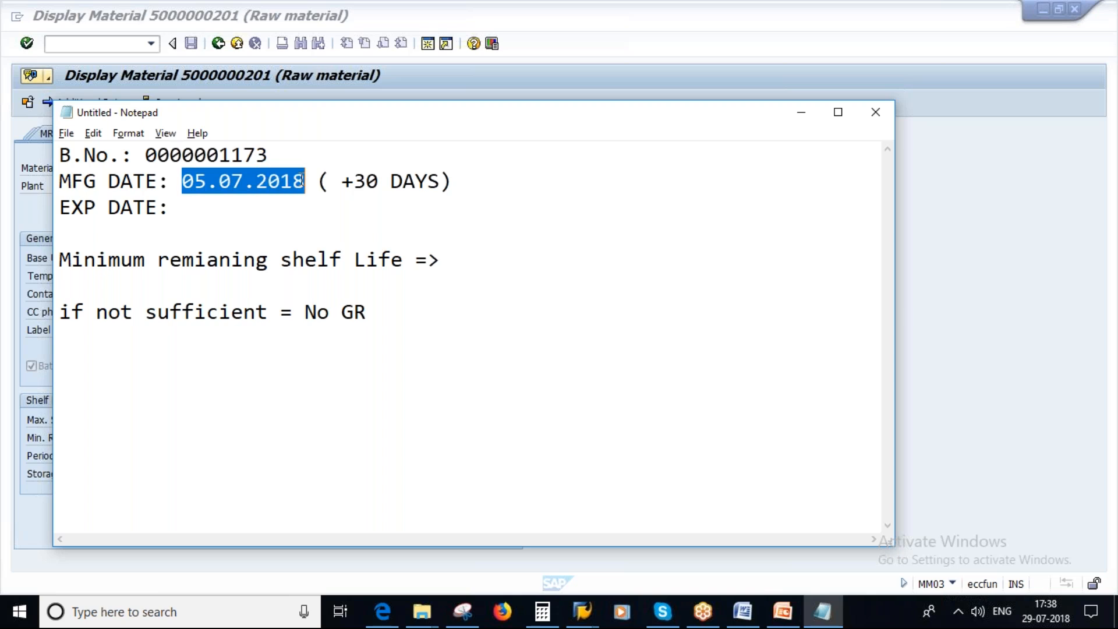
left_click(197, 213)
type("05/08")
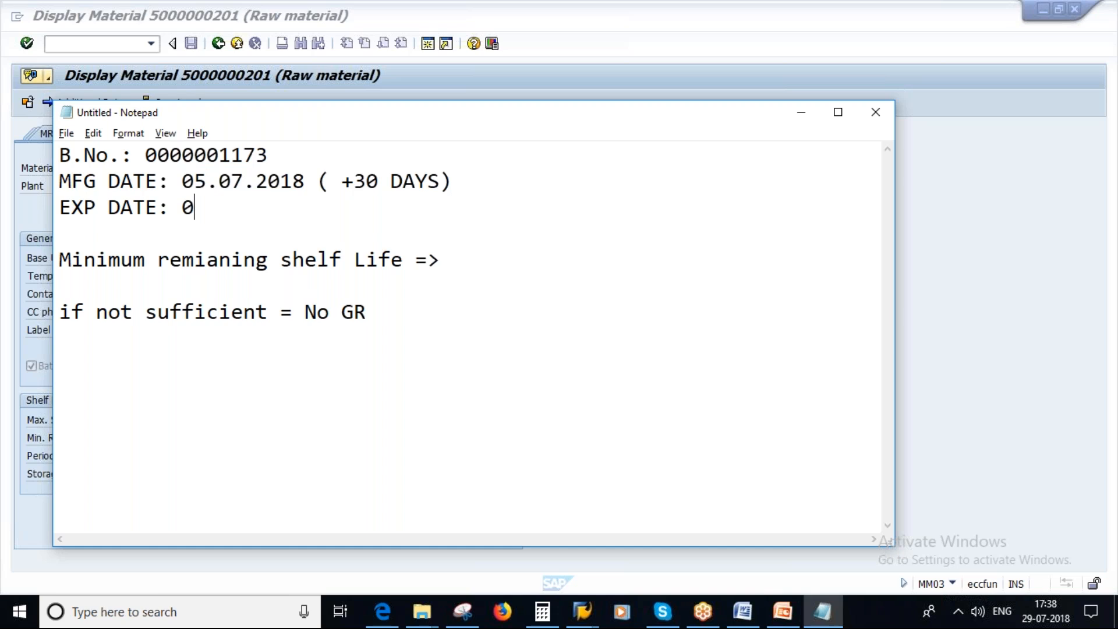
key("BackSpace")
key("BackSpace")
key("BackSpace")
type(".08.2018")
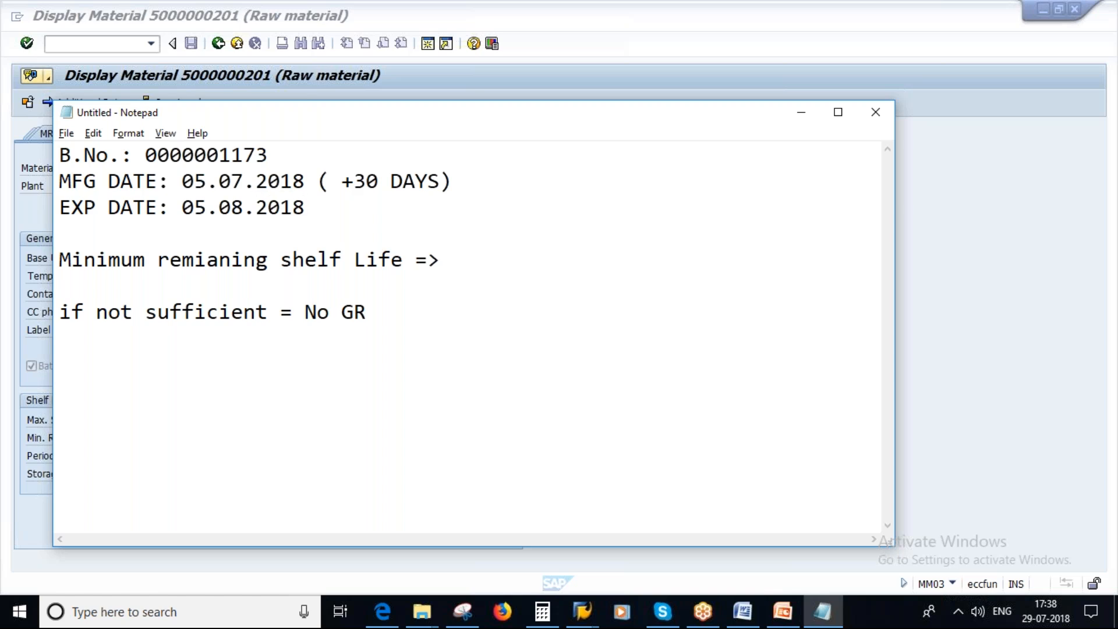
Return to the SAP goods receipt, check it, and enter 05.08.2018 as the batch's SLED/BBD.
mouse_move(589, 617)
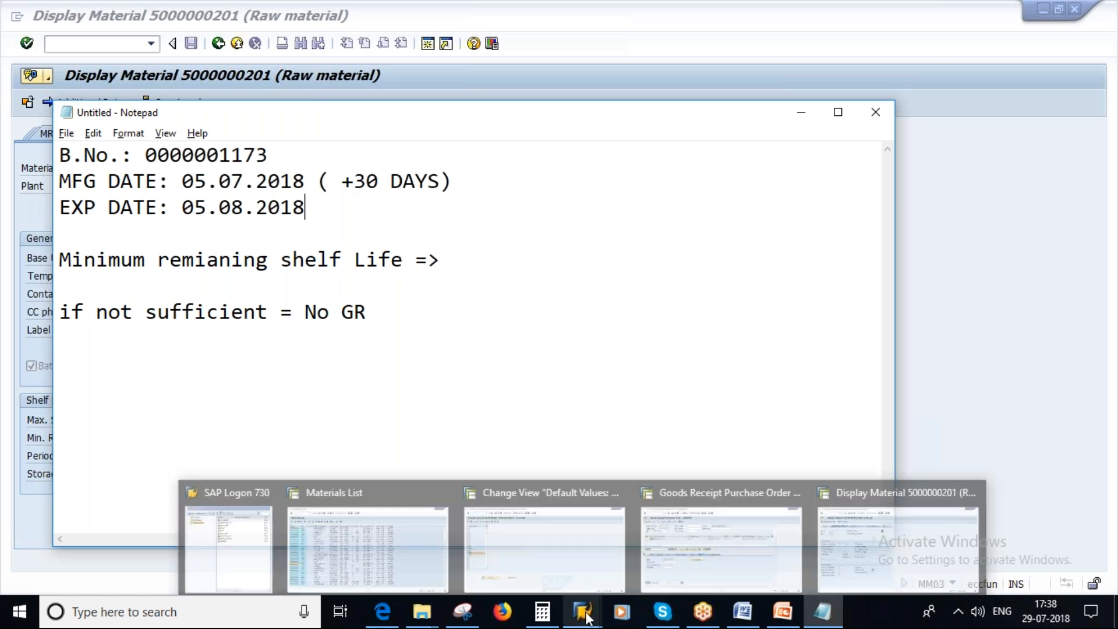
left_click(661, 537)
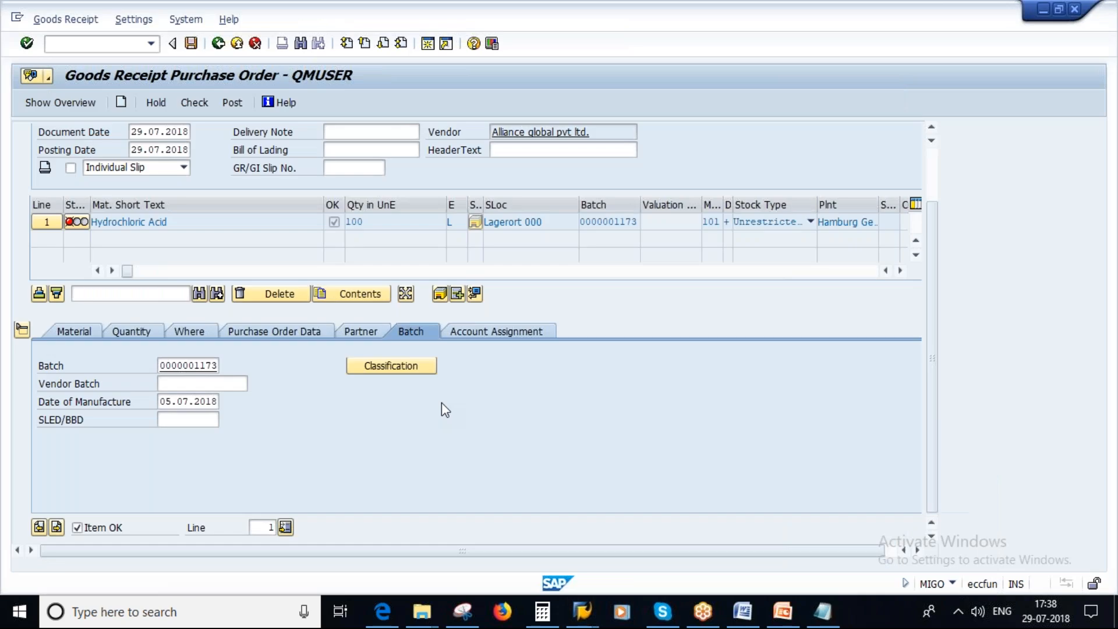
left_click(175, 419)
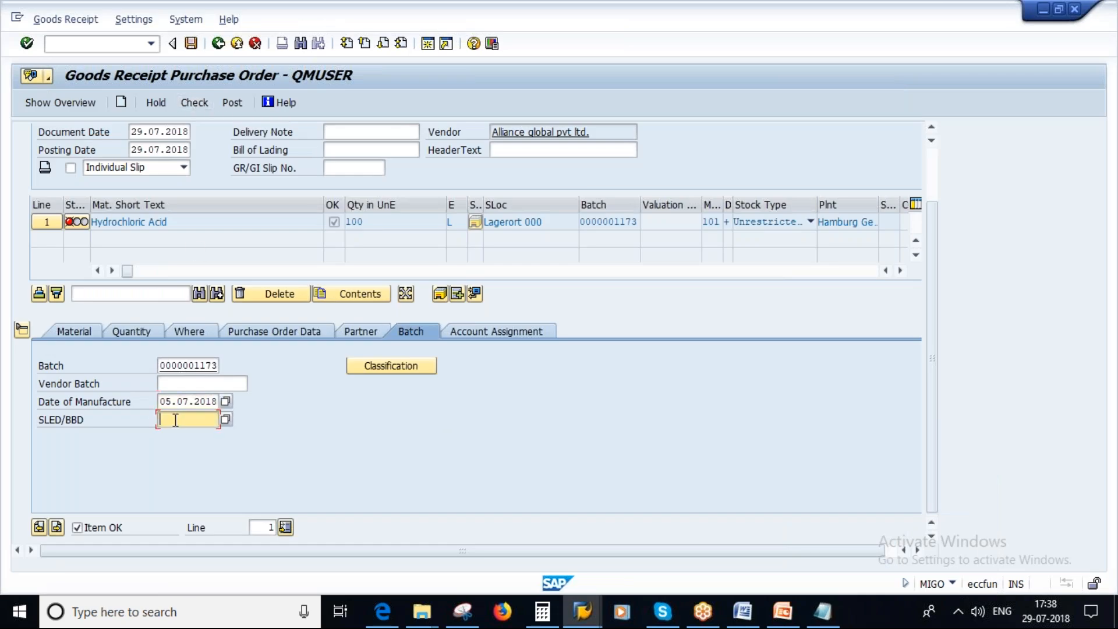
left_click(200, 104)
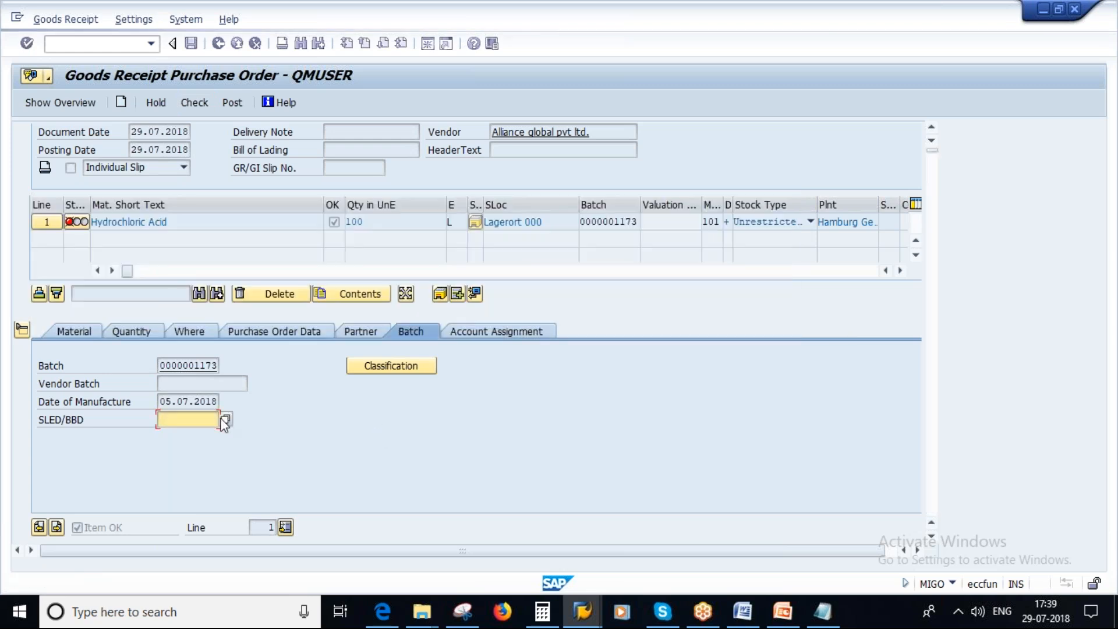
type("0")
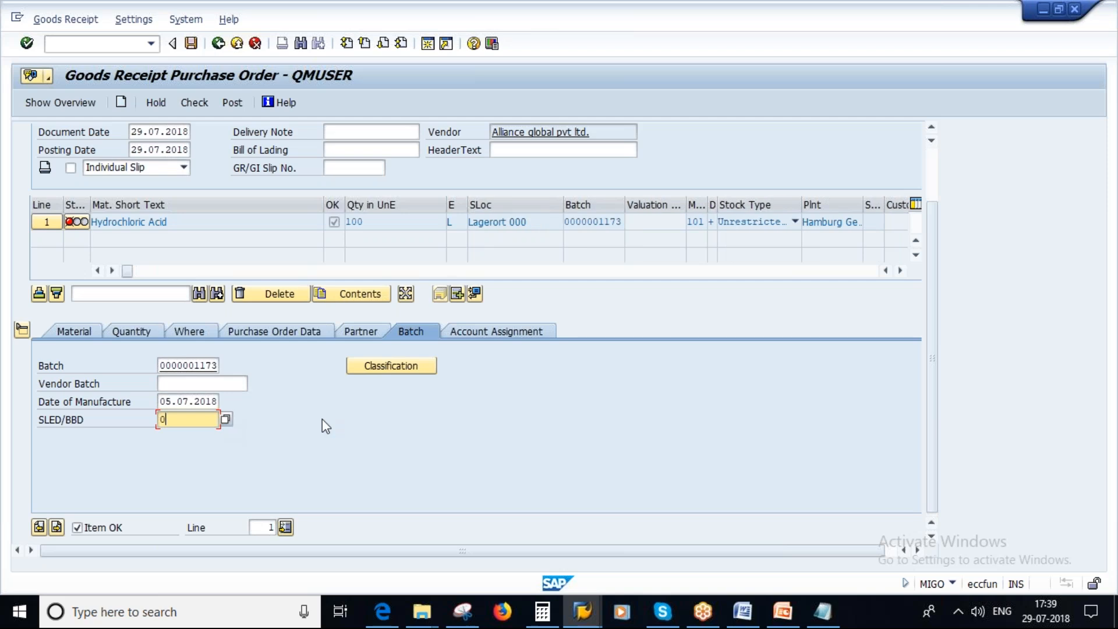
type("5.08.2018")
key("Return")
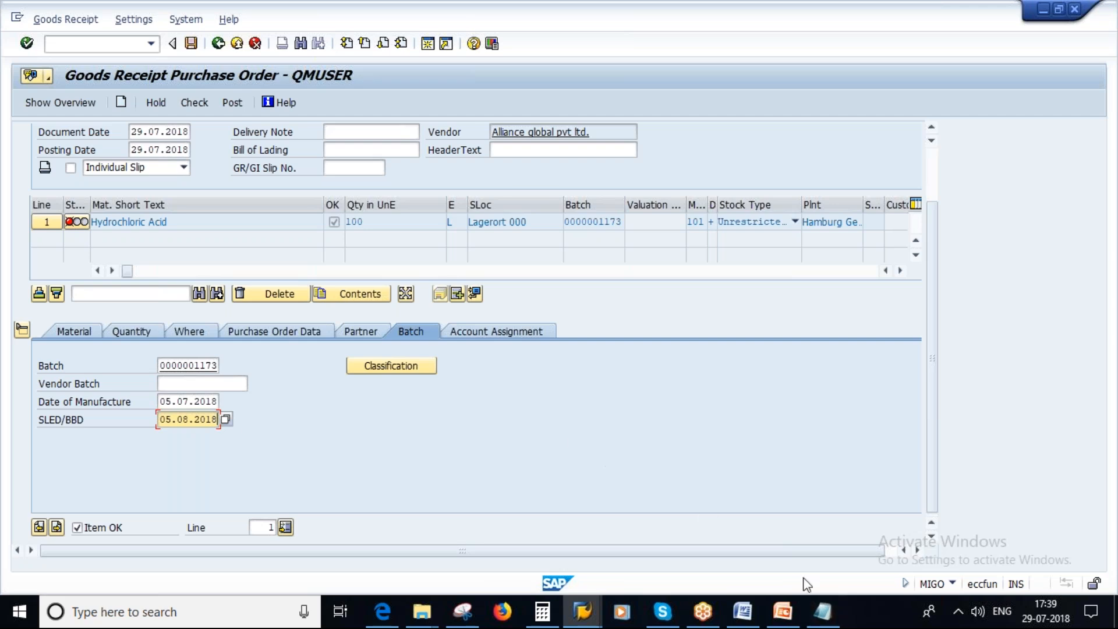
Switch to the Notepad notes and add the line "GR DATE : 29.07.2018" above the minimum remaining shelf life line.
left_click(823, 613)
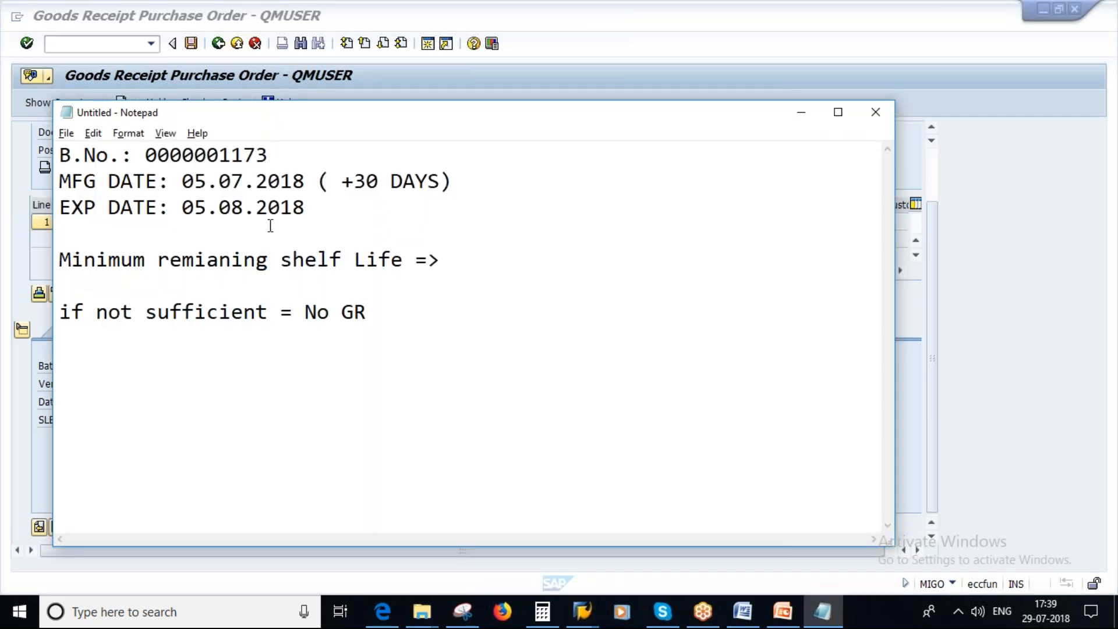
left_click(350, 223)
key("Return")
key("Return")
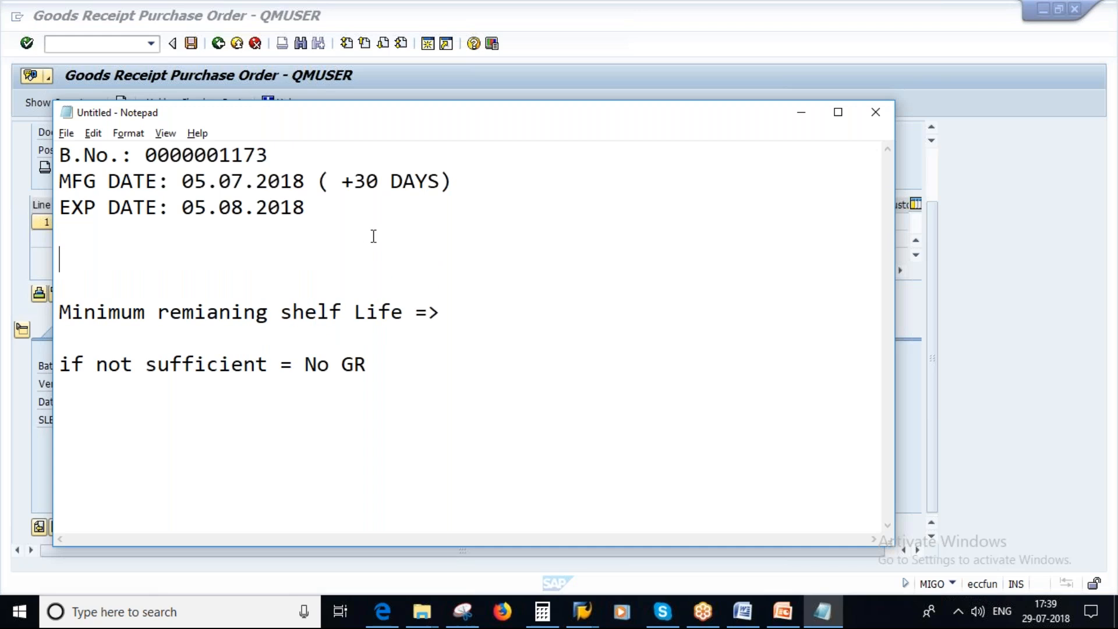
key("Caps_Lock")
type("gr")
key("BackSpace")
key("BackSpace")
key("Caps_Lock")
type("GR DATE : 2")
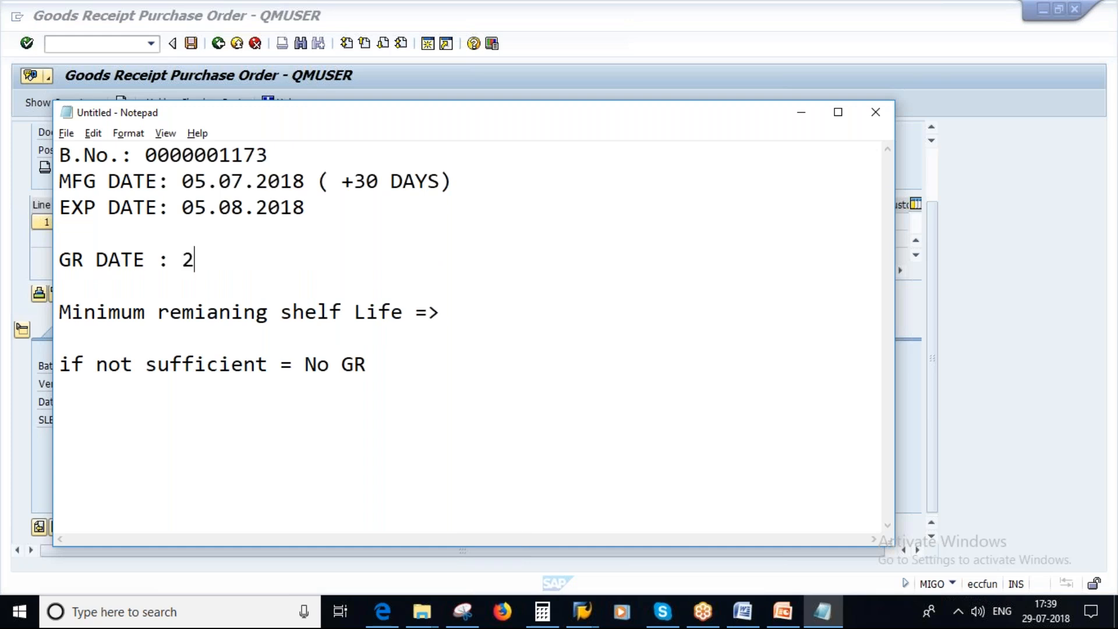
type("9.07.2018")
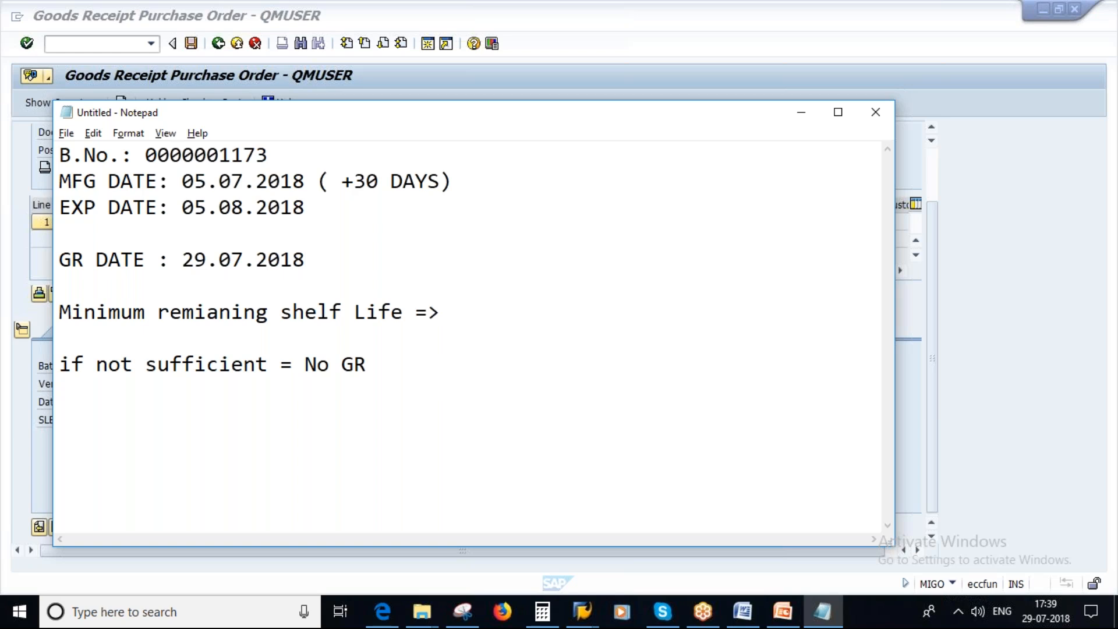
Complete the minimum remaining shelf life line in the notes so it reads "= 20 Days".
left_click(445, 313)
key("BackSpace")
type("20 DAYS")
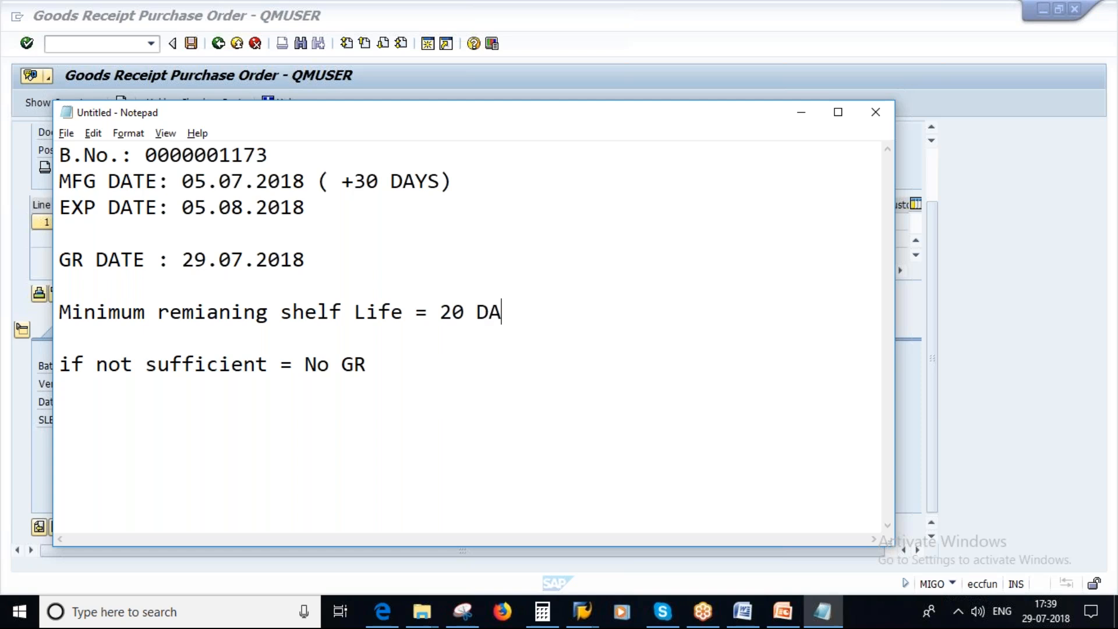
key("BackSpace")
key("BackSpace")
key("BackSpace")
key("Caps_Lock")
type("ays")
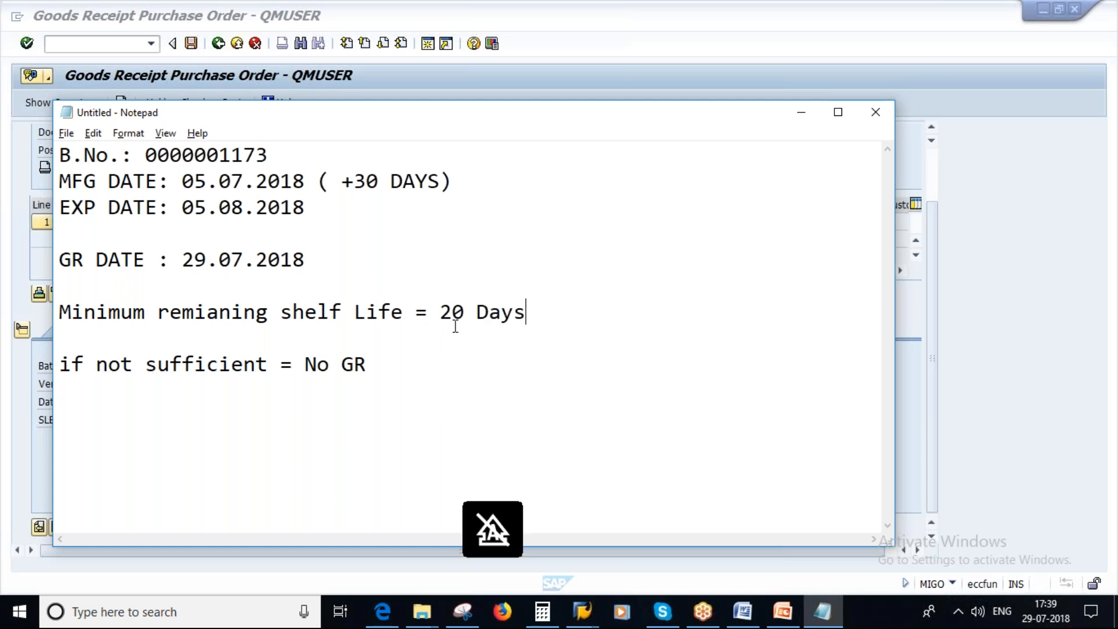
Compare the goods receipt date with the expiry date in the notes and examine the July 2018 system calendar.
left_click_drag(440, 312, 542, 309)
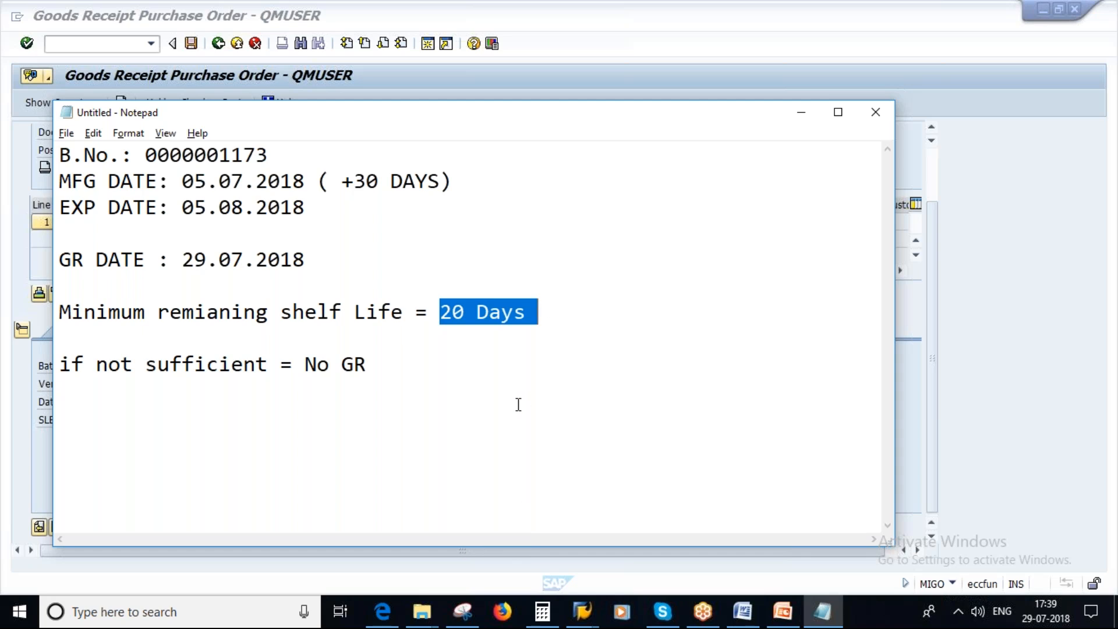
left_click_drag(182, 259, 306, 261)
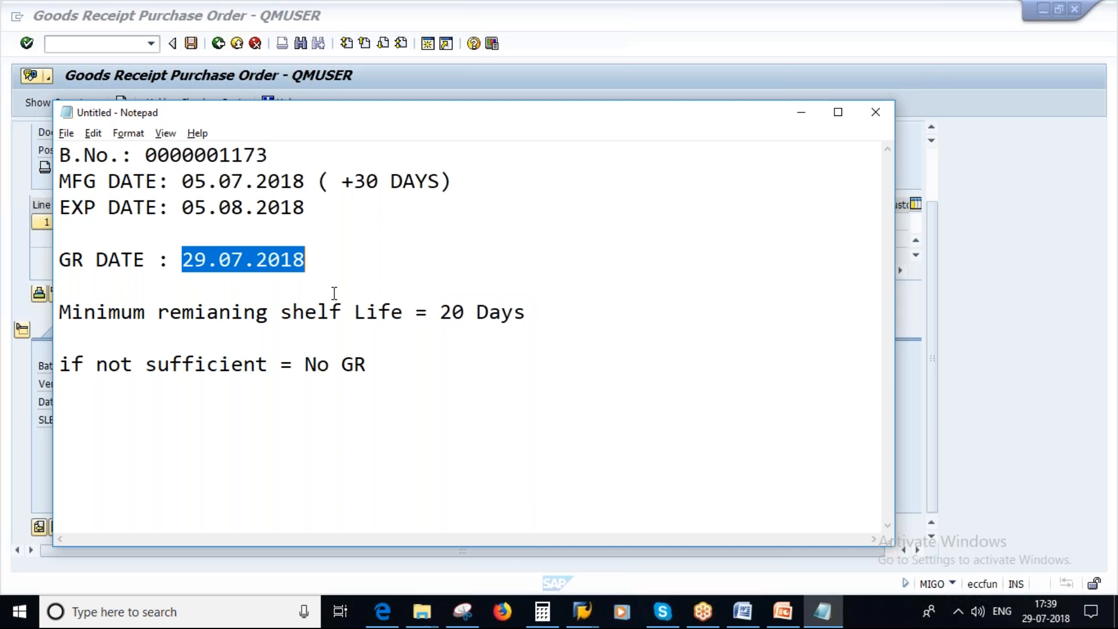
left_click_drag(182, 207, 324, 209)
left_click(247, 257)
key("Up")
key("Up")
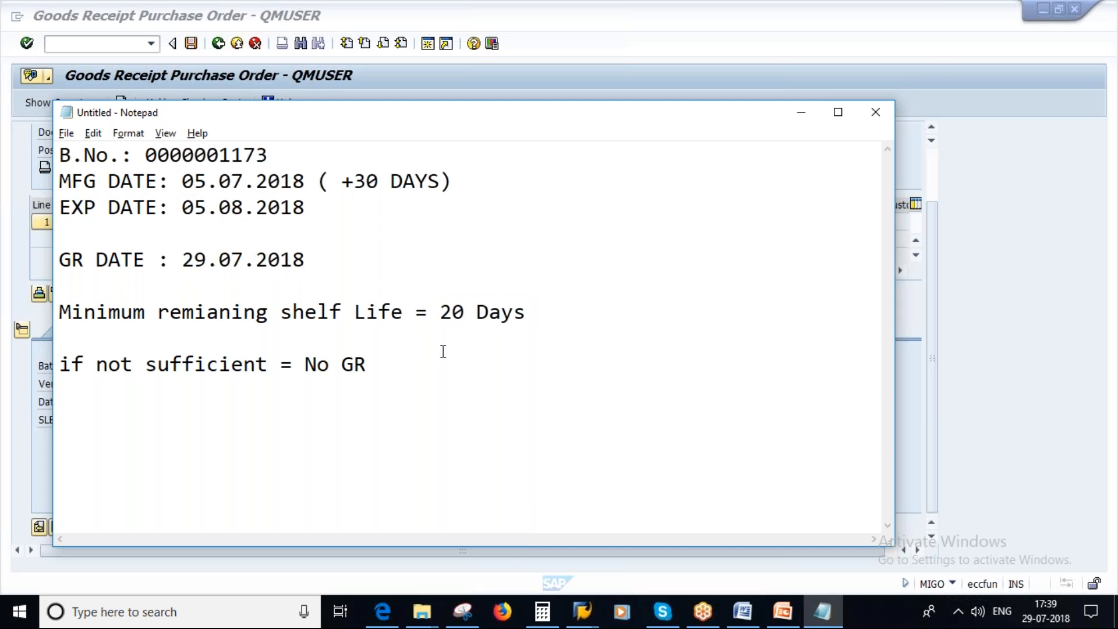
left_click(1034, 622)
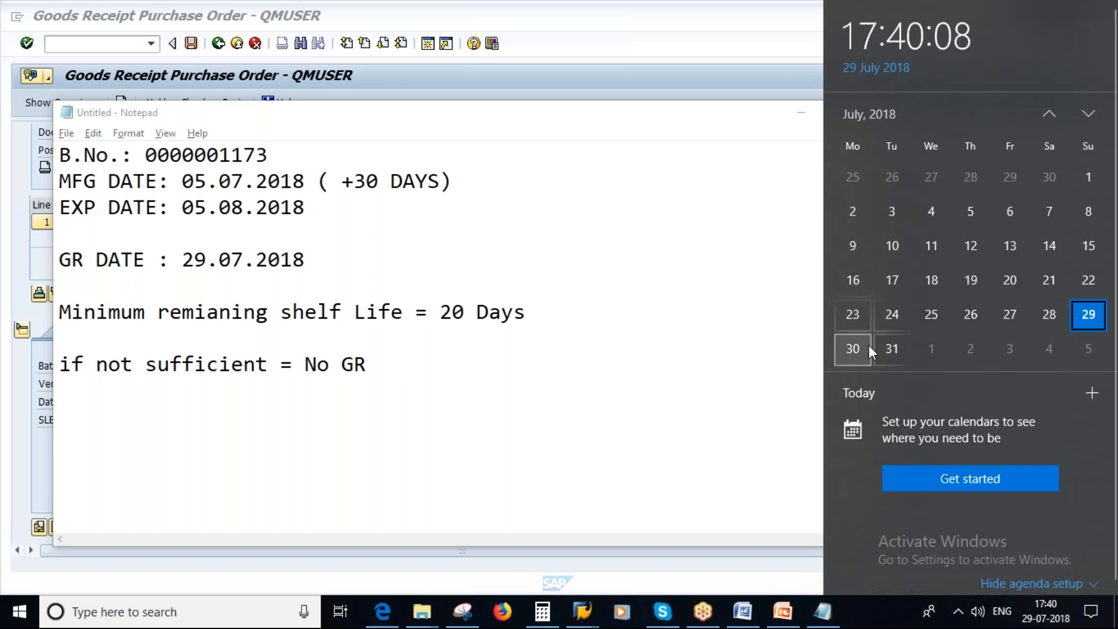
left_click(353, 236)
Append "=> 7 days left over" to the GR DATE line in the notes.
left_click(327, 253)
type("=")
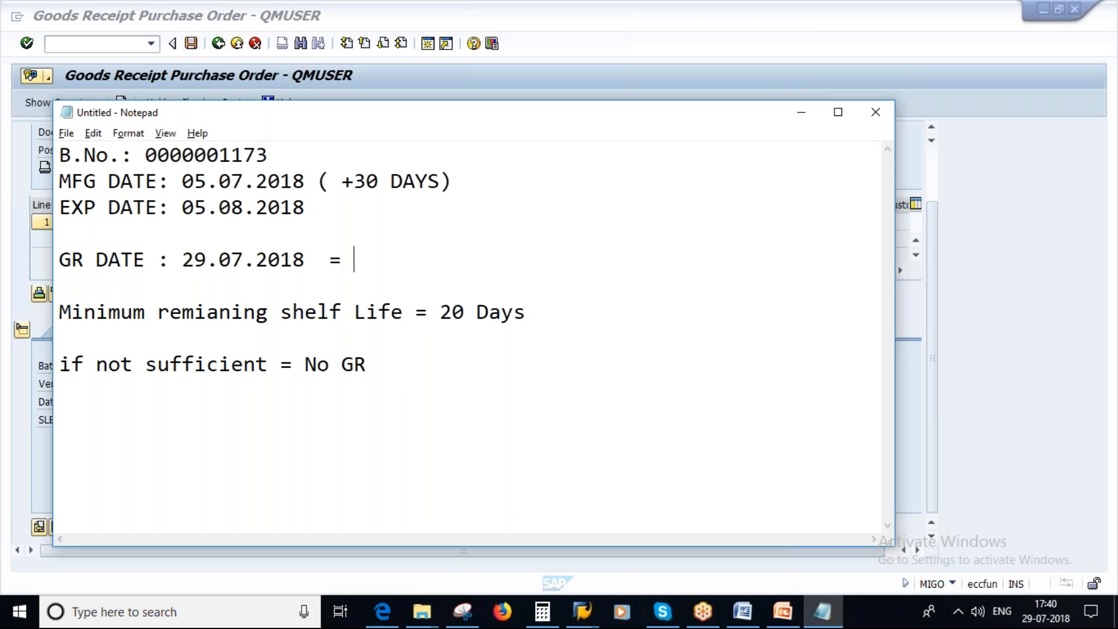
type("> 4")
key("BackSpace")
type("7 days left over")
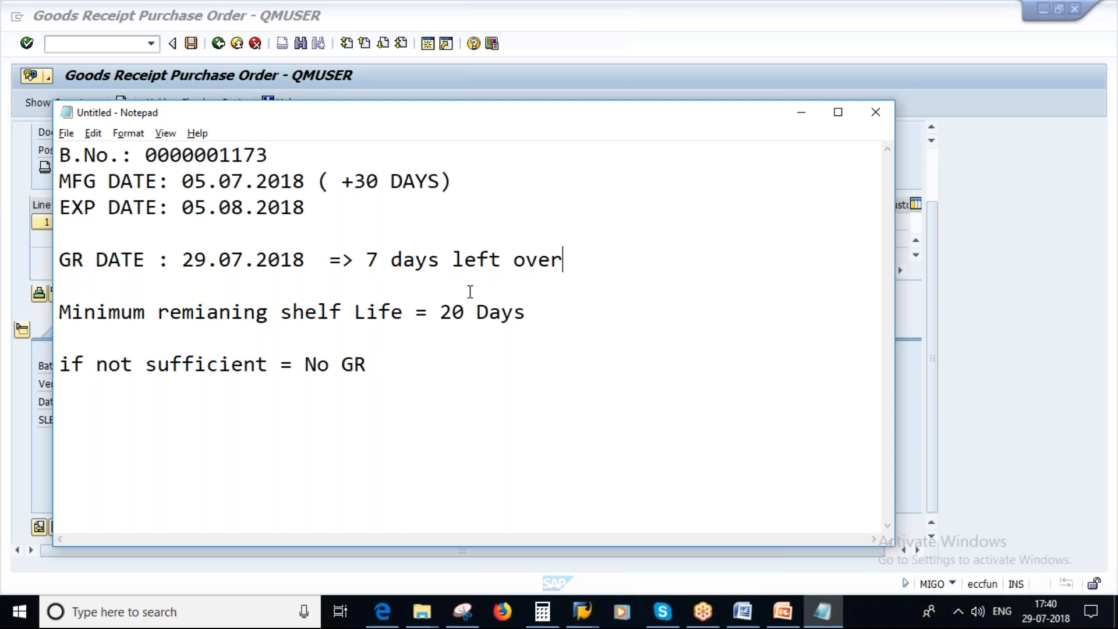
Compare the leftover days with the required minimum in the notes, and check the goods receipt in SAP.
left_click_drag(441, 312, 527, 307)
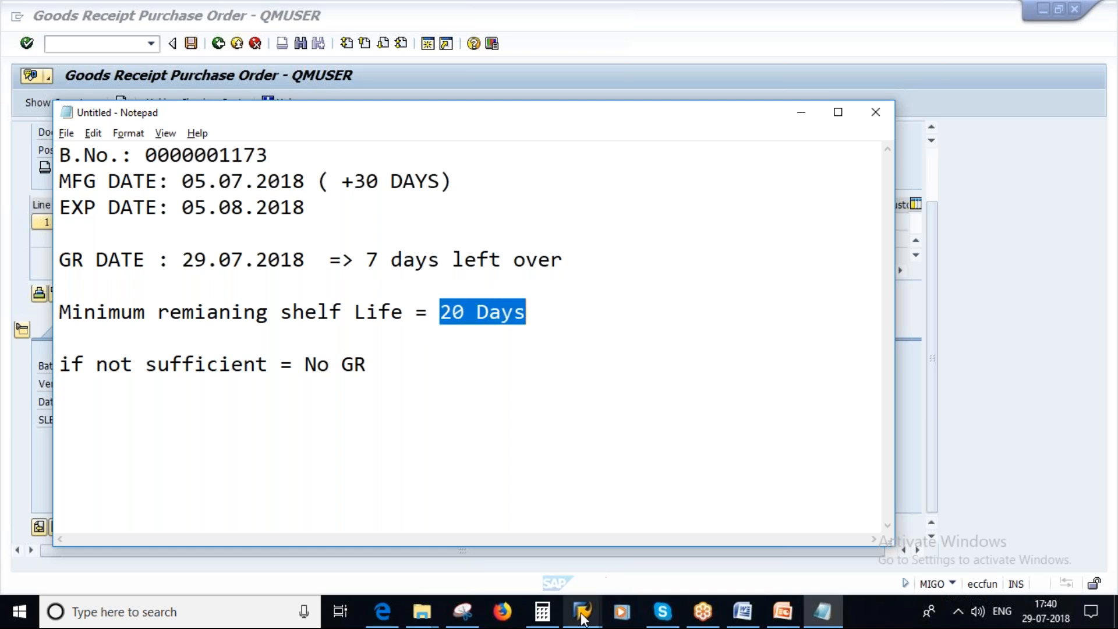
mouse_move(582, 611)
double_click(479, 262)
left_click(471, 330)
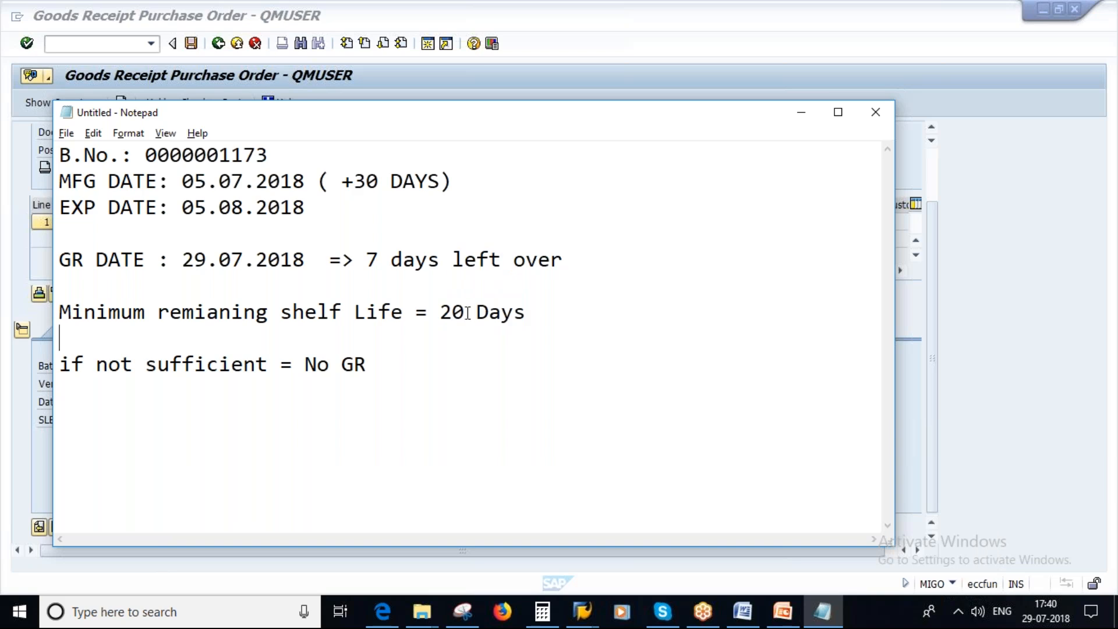
mouse_move(586, 608)
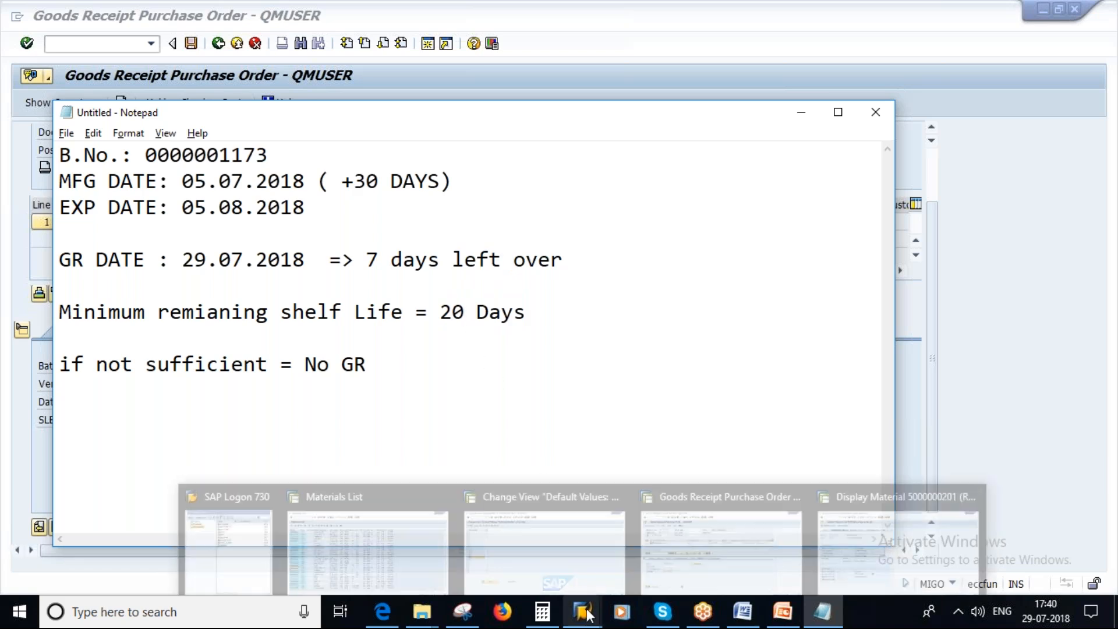
left_click(733, 532)
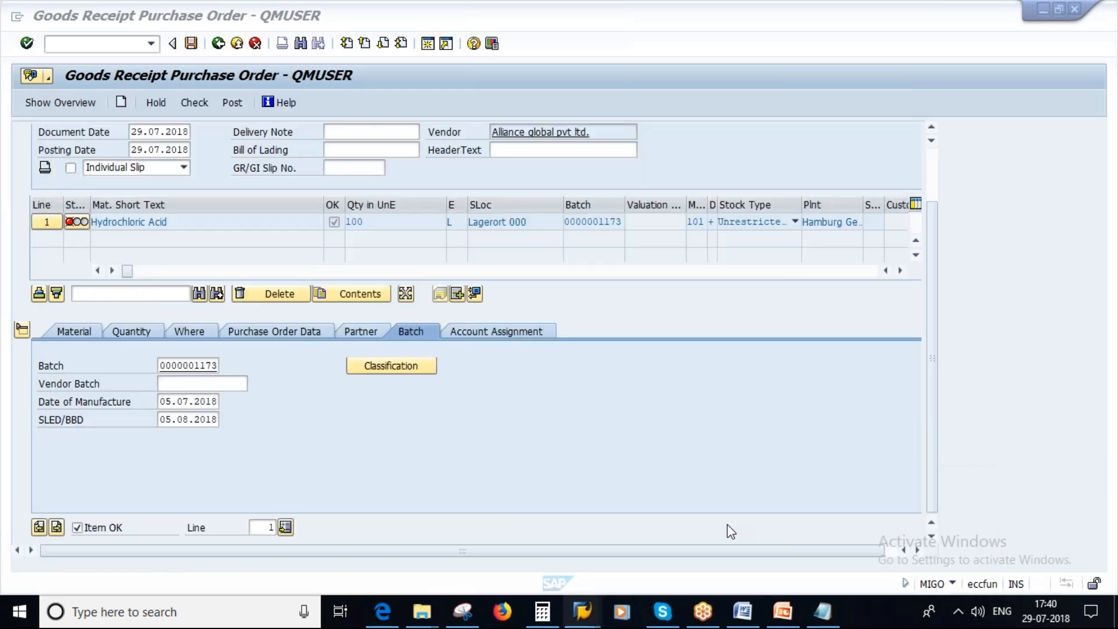
left_click(195, 103)
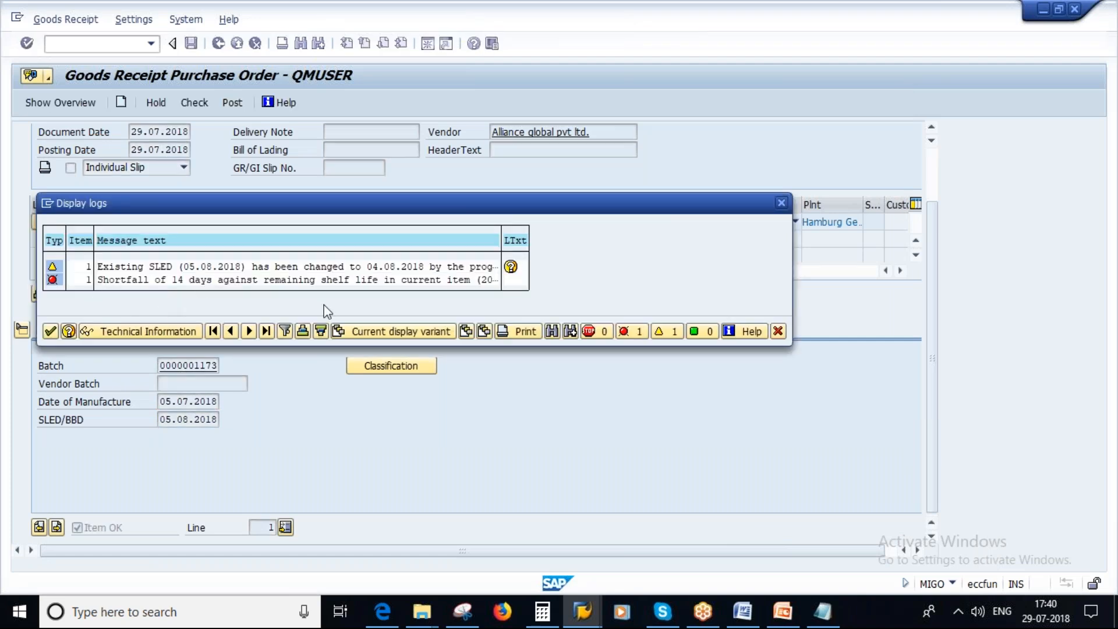
left_click(50, 331)
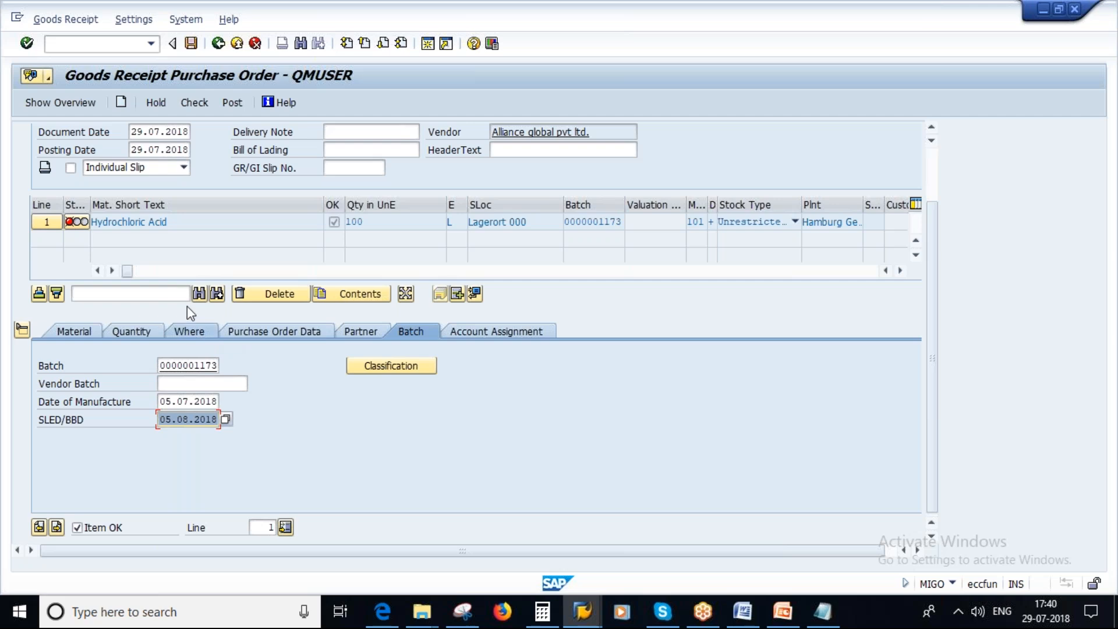
Change the batch's SLED/BBD to 04.08.2018 and try to check and post the goods receipt.
left_click(172, 420)
key("BackSpace")
type("4")
key("Return")
left_click(194, 103)
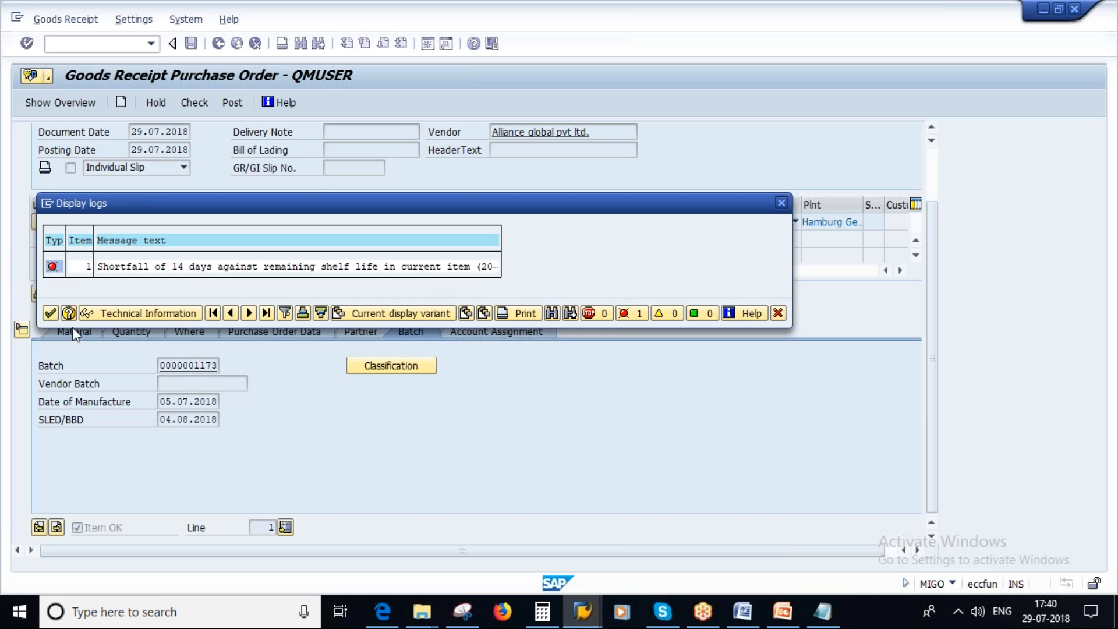
left_click(52, 312)
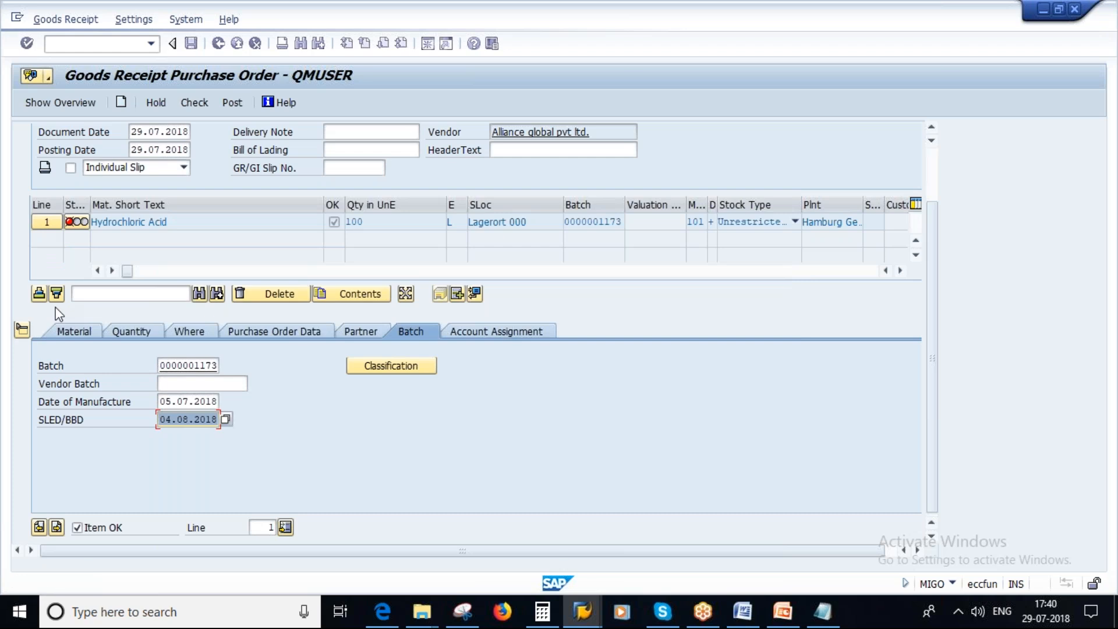
left_click(234, 101)
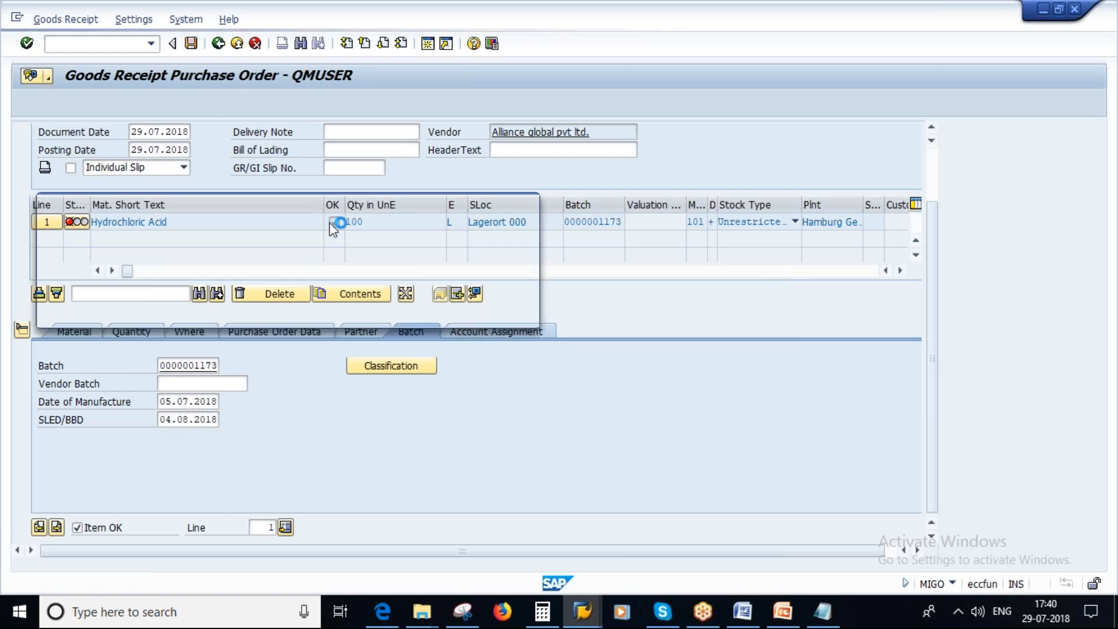
Review the PowerPoint slides on the SLED check and minimum shelf life, and the GR DATE line in the Notepad notes.
left_click(778, 617)
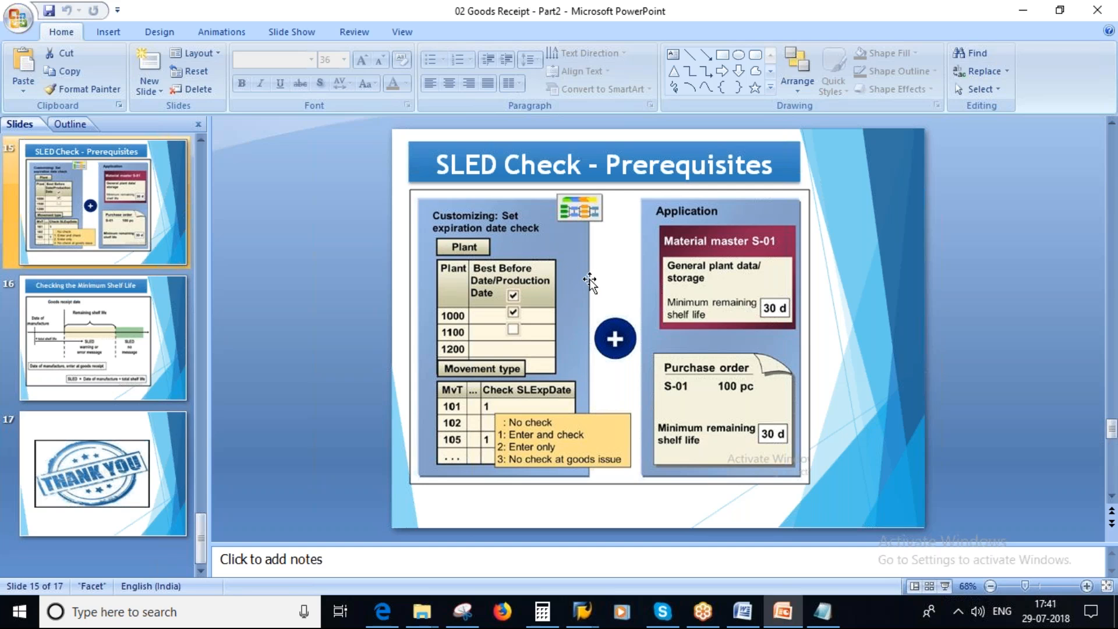
left_click(69, 333)
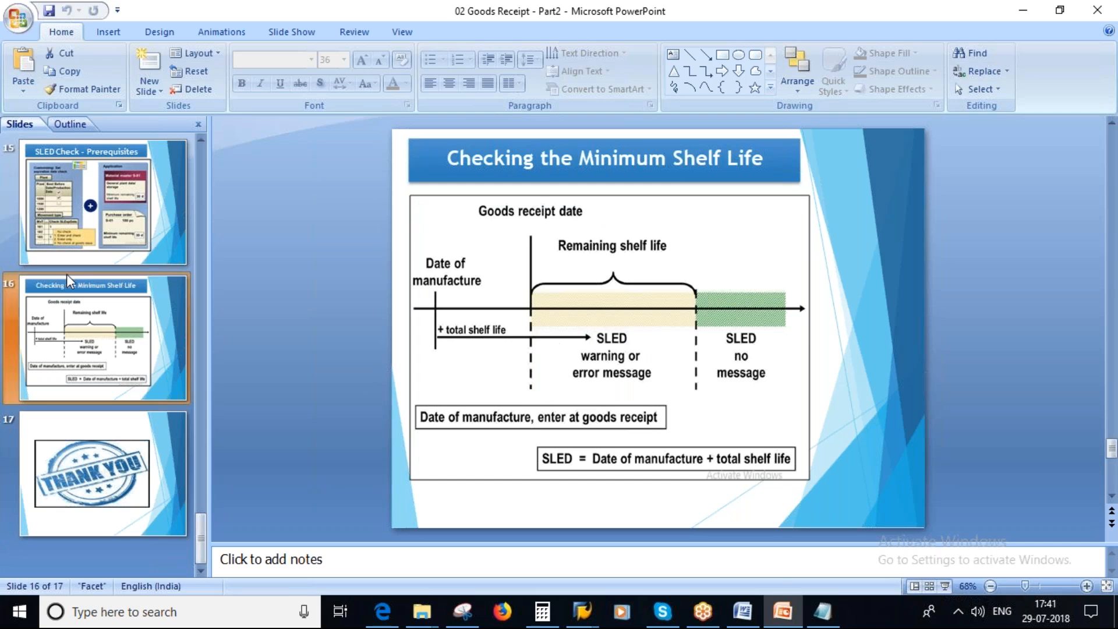
left_click(71, 256)
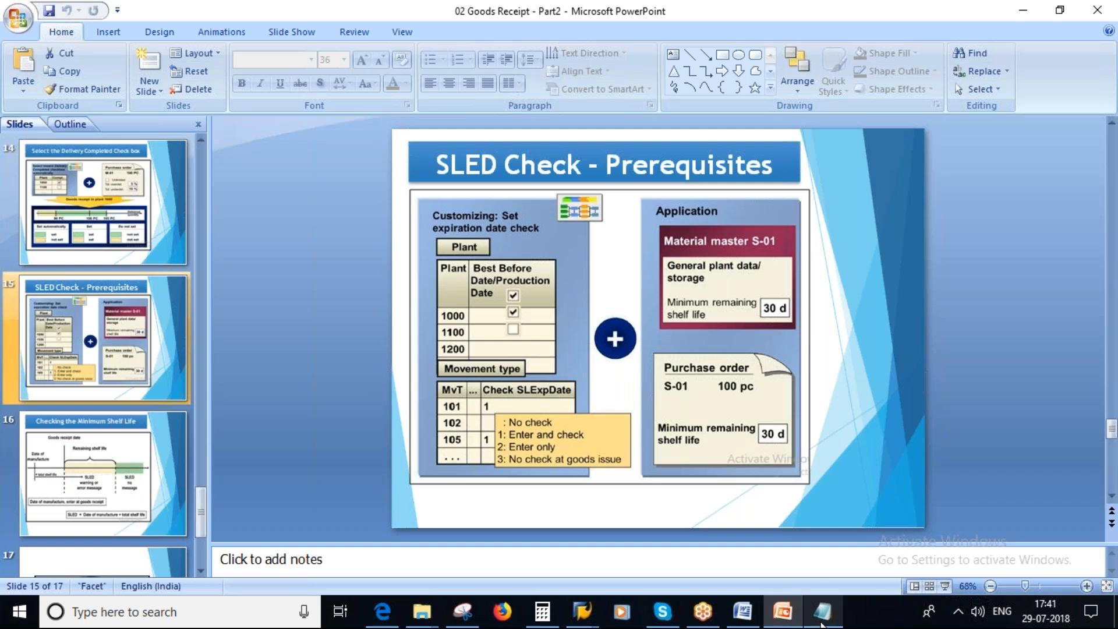
left_click(822, 624)
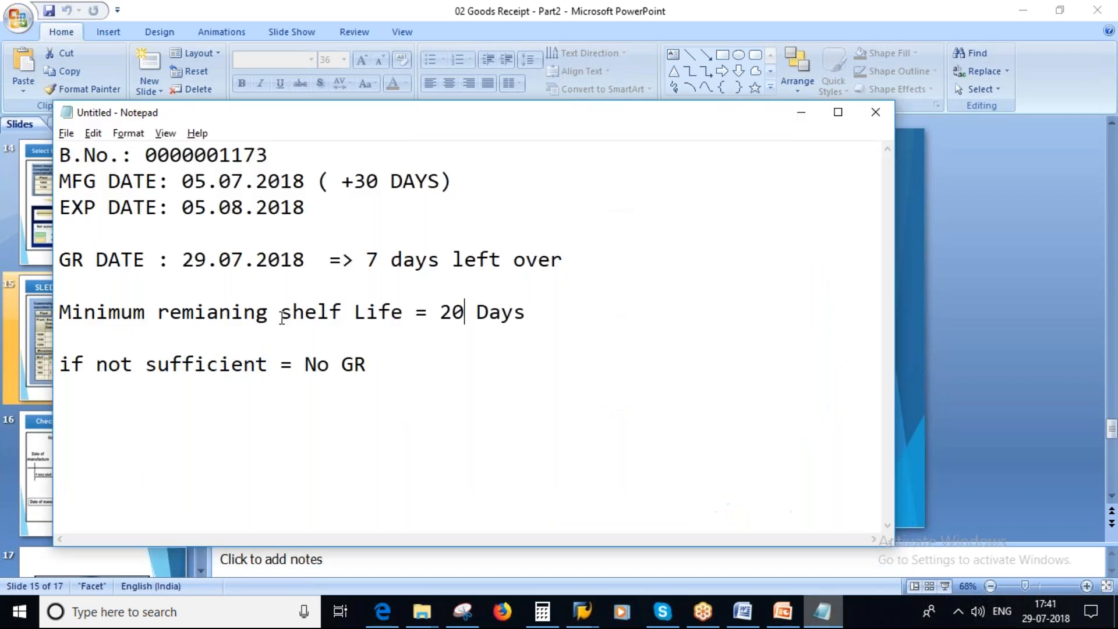
left_click_drag(593, 257, 62, 263)
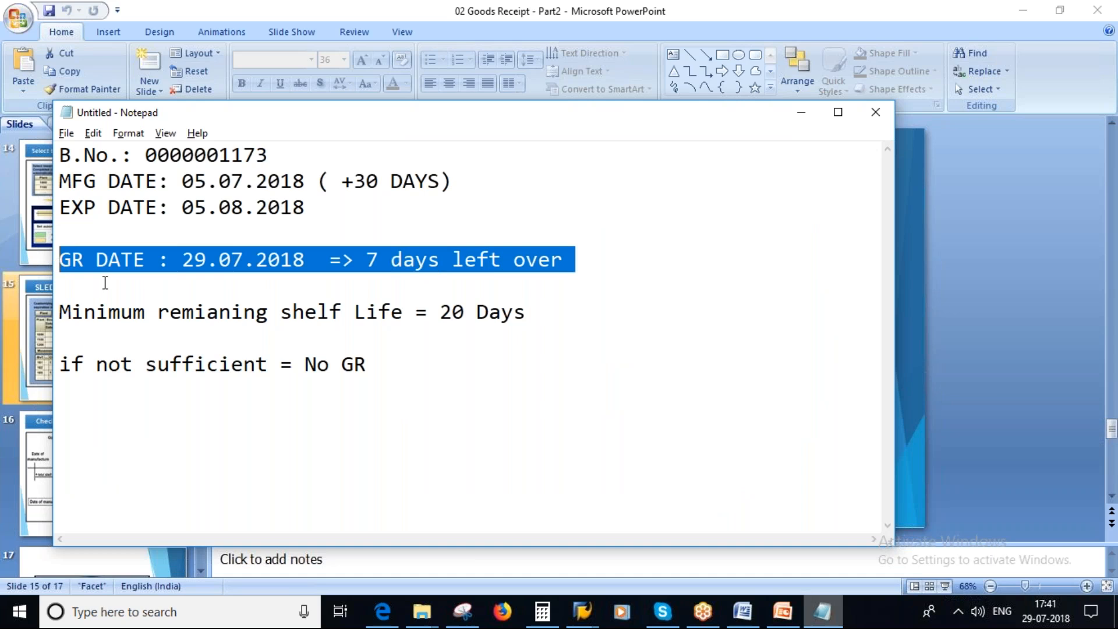
Return to the SAP goods receipt, set the batch's Date of Manufacture to 20.07.2018 and clear its SLED/BBD.
key("alt+Tab")
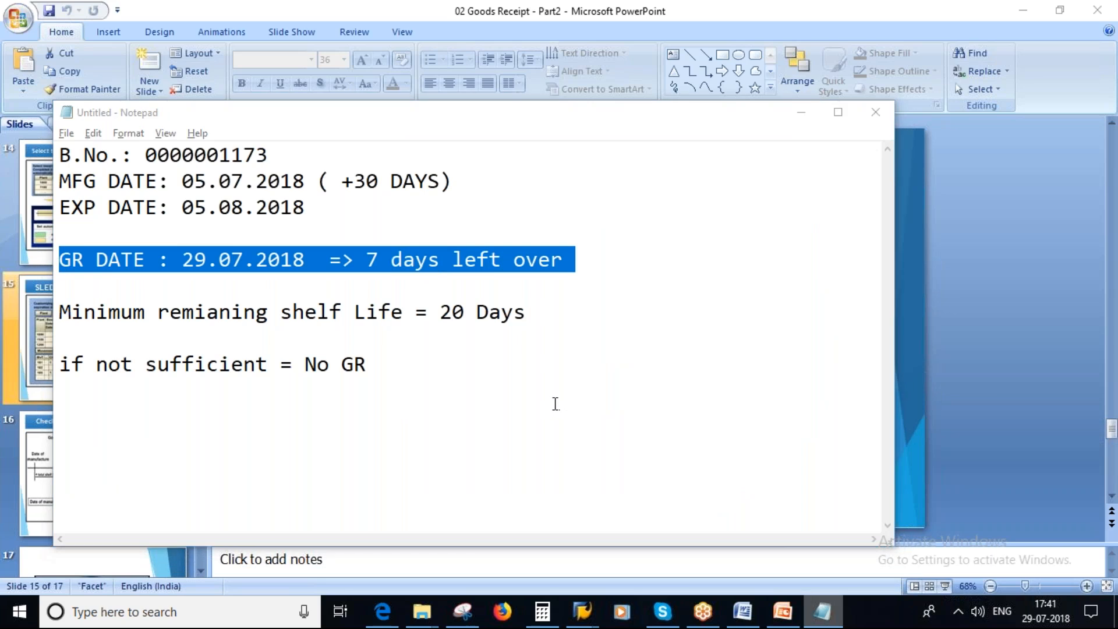
key("alt+Tab")
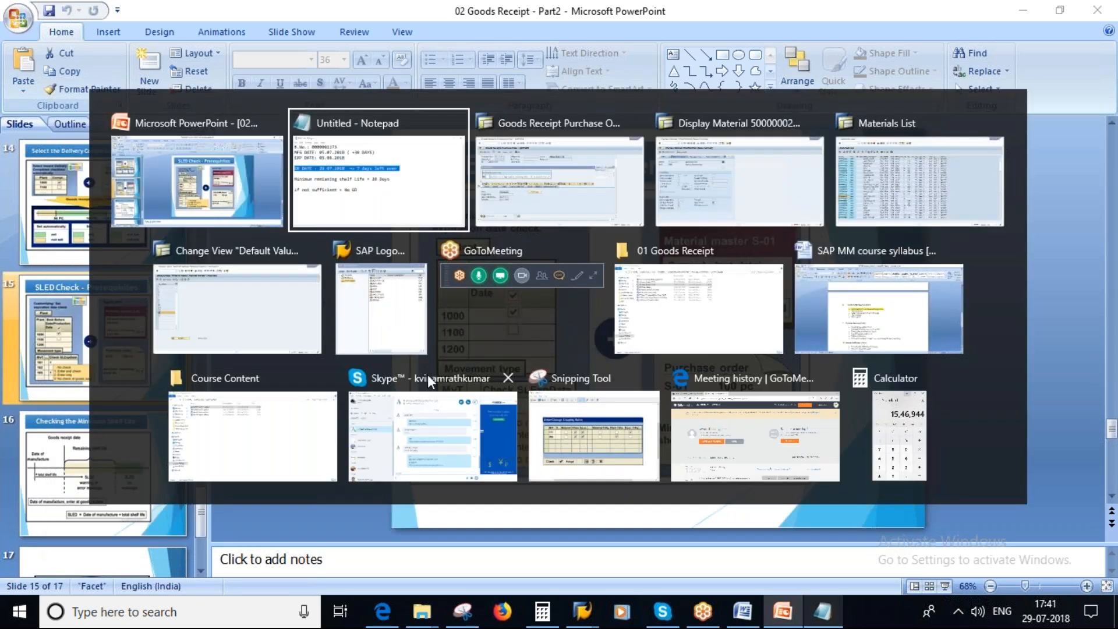
key("alt+Tab")
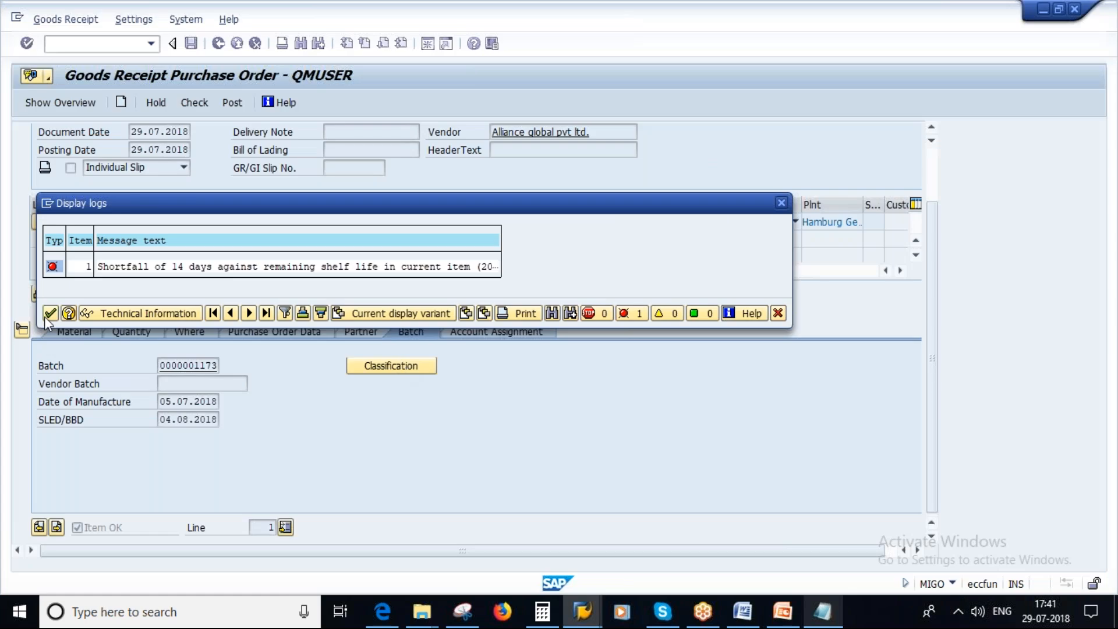
key("Return")
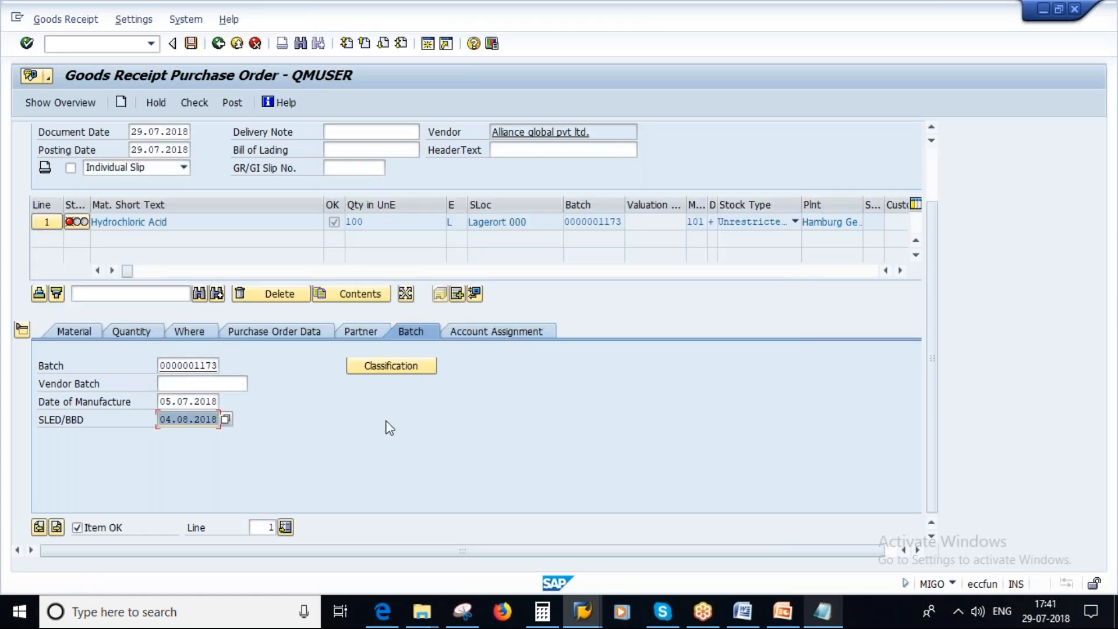
key("shift+Tab")
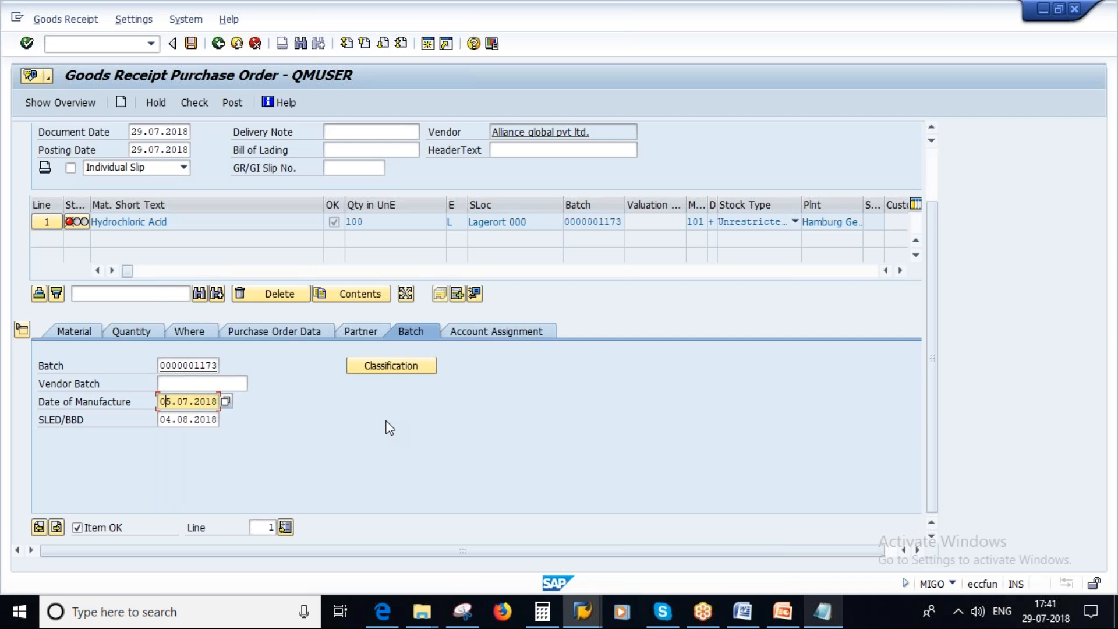
key("Delete")
key("Delete")
type("20")
key("Tab")
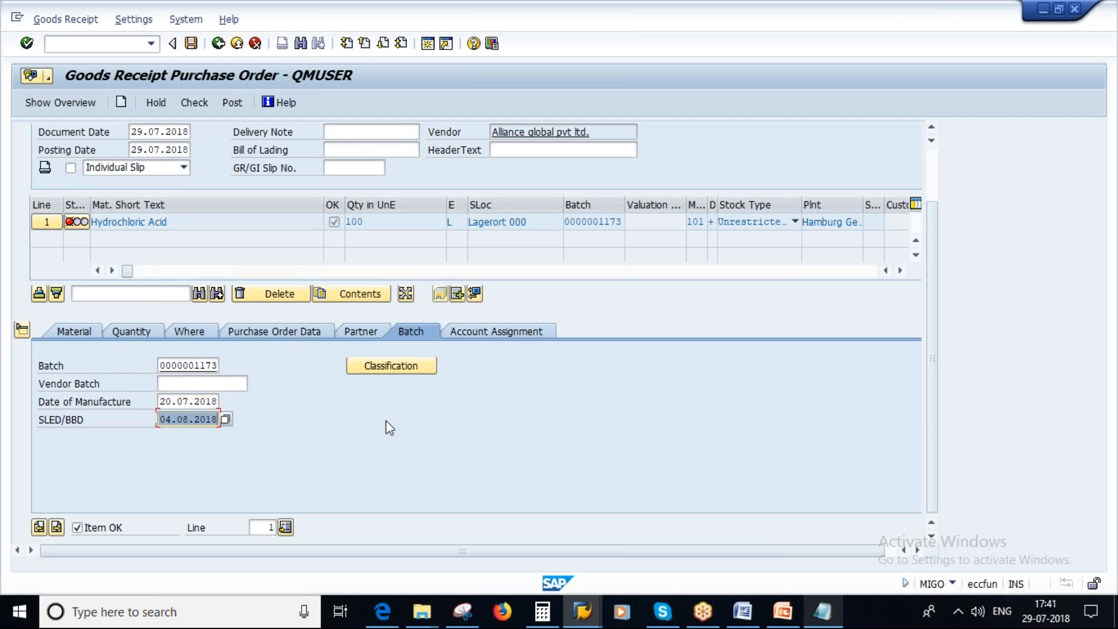
key("Delete")
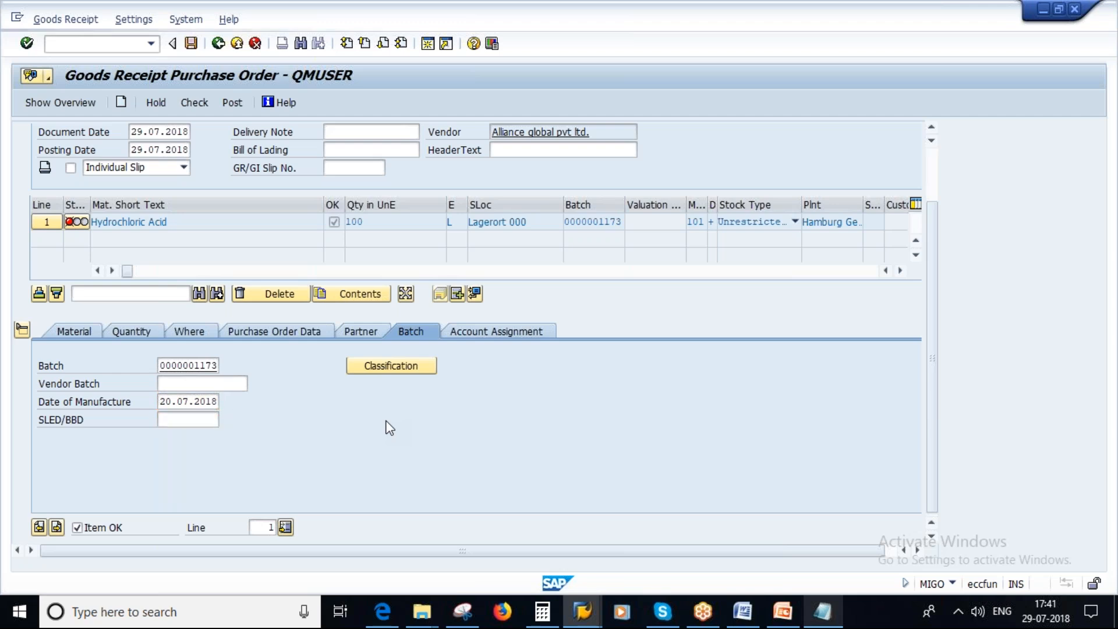
Check and post the goods receipt, and switch to the SLED Check - Prerequisites slide in PowerPoint.
left_click(198, 103)
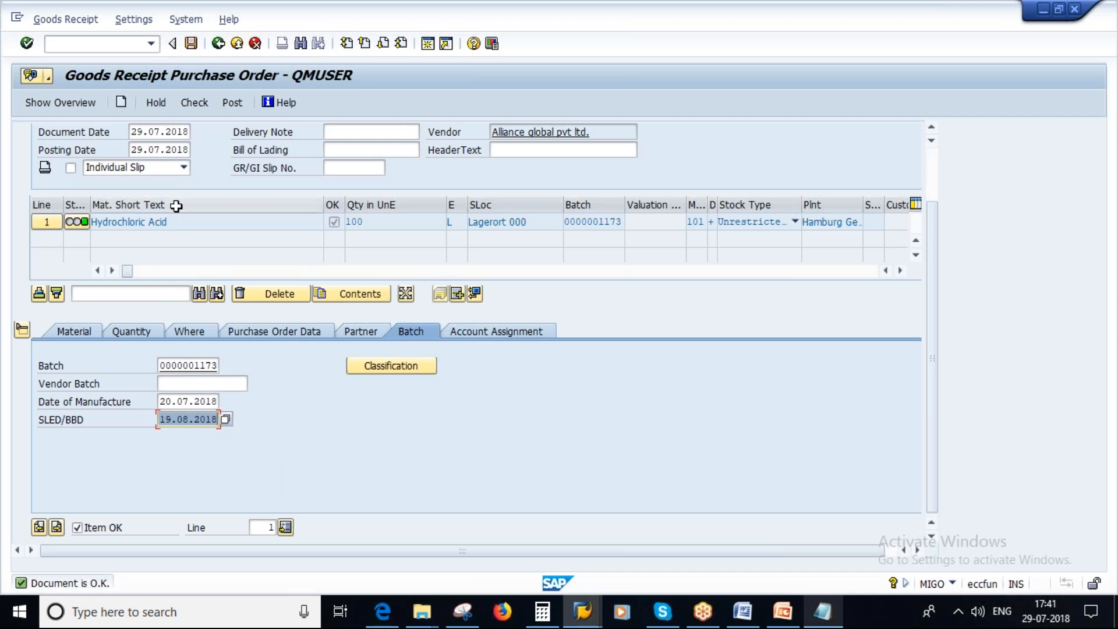
left_click(233, 104)
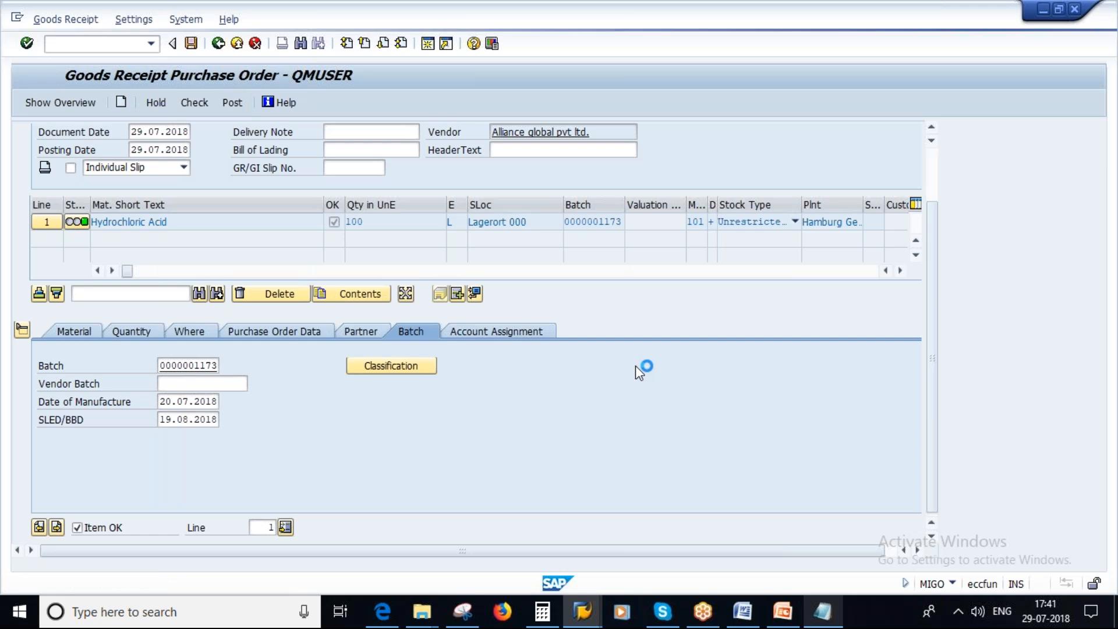
left_click(782, 621)
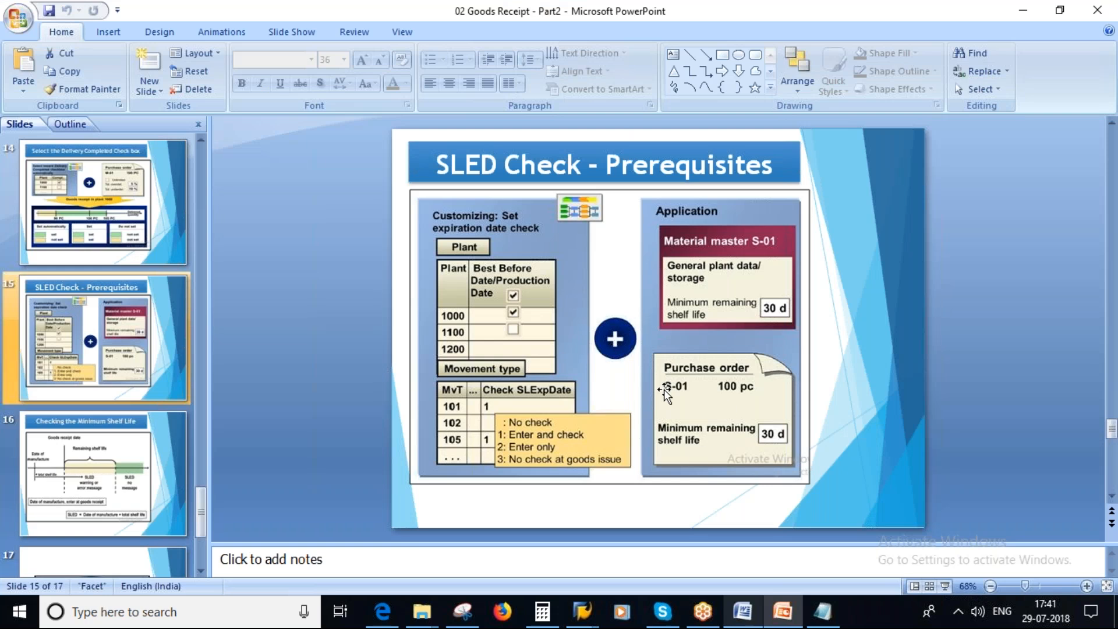